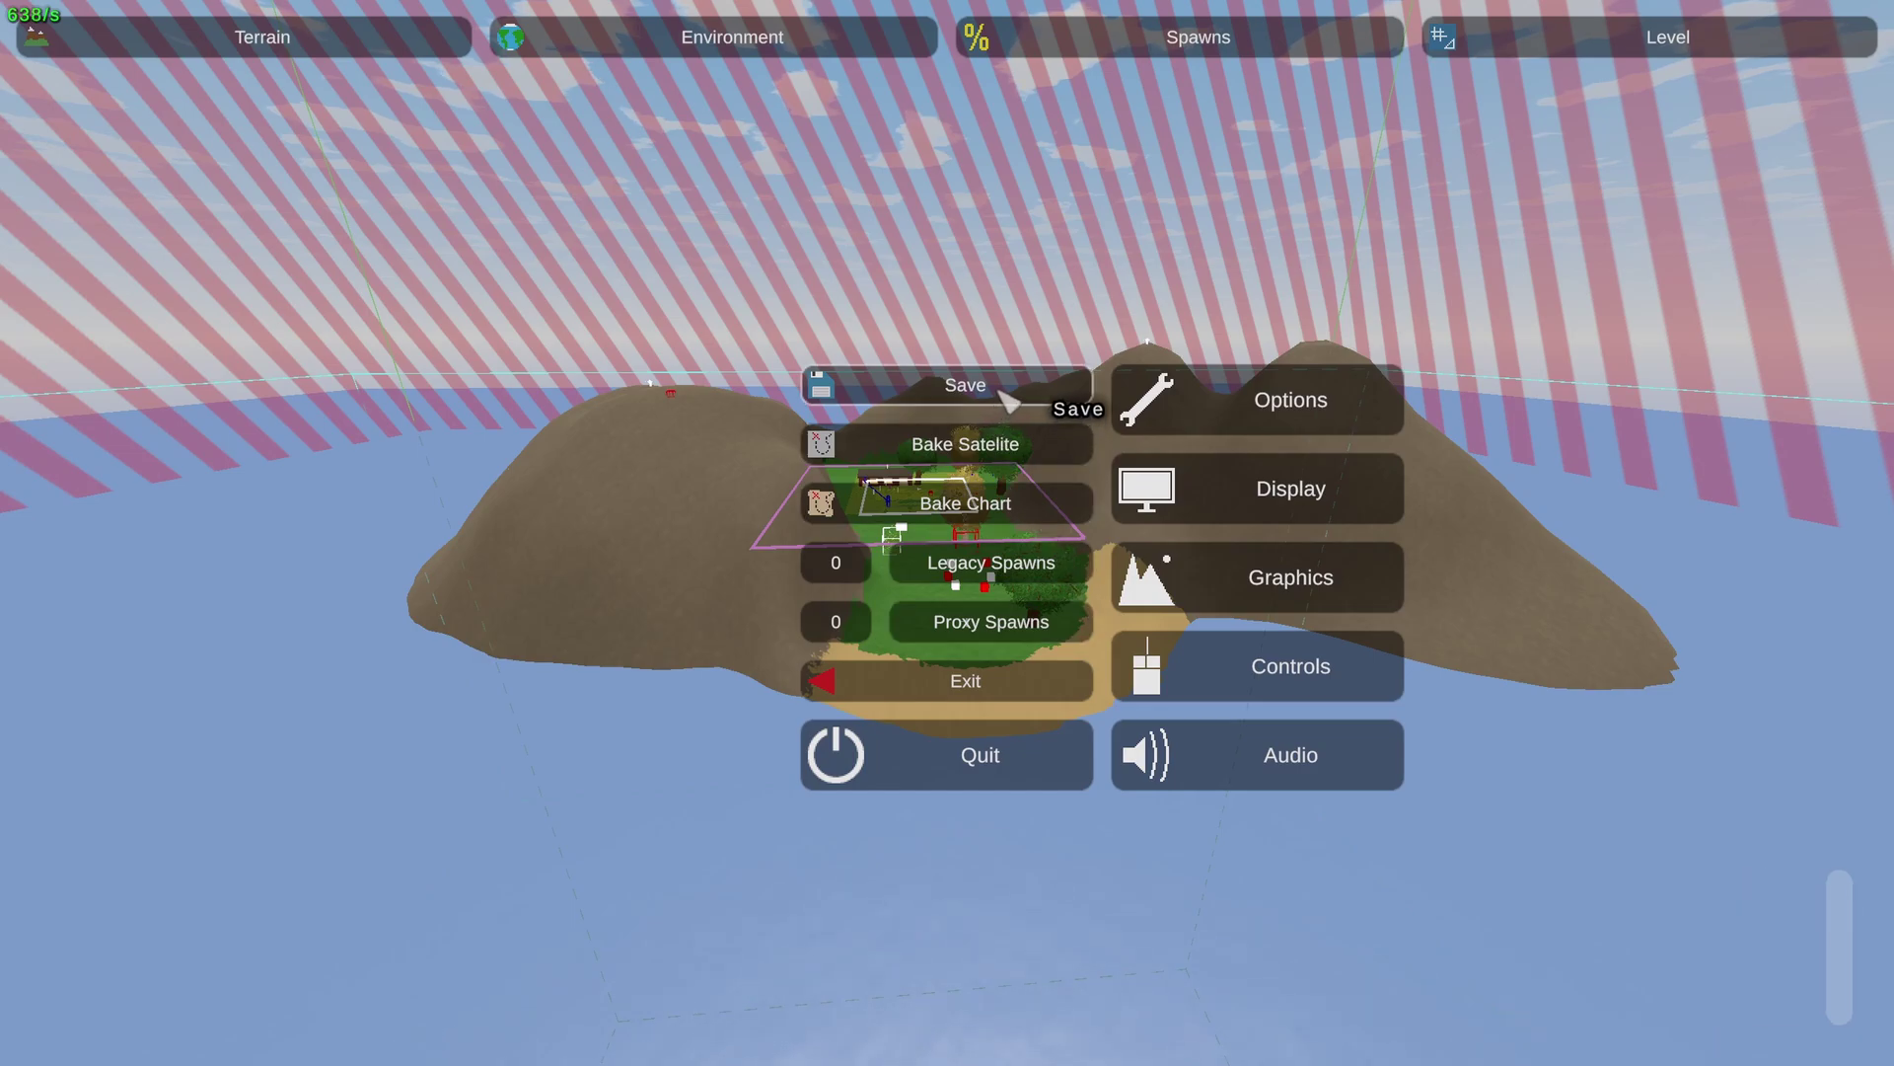
Exit the level editor to the game's main menu
{"action": "left_click", "coordinate": [880, 687]}
{"action": "left_click", "coordinate": [881, 686]}
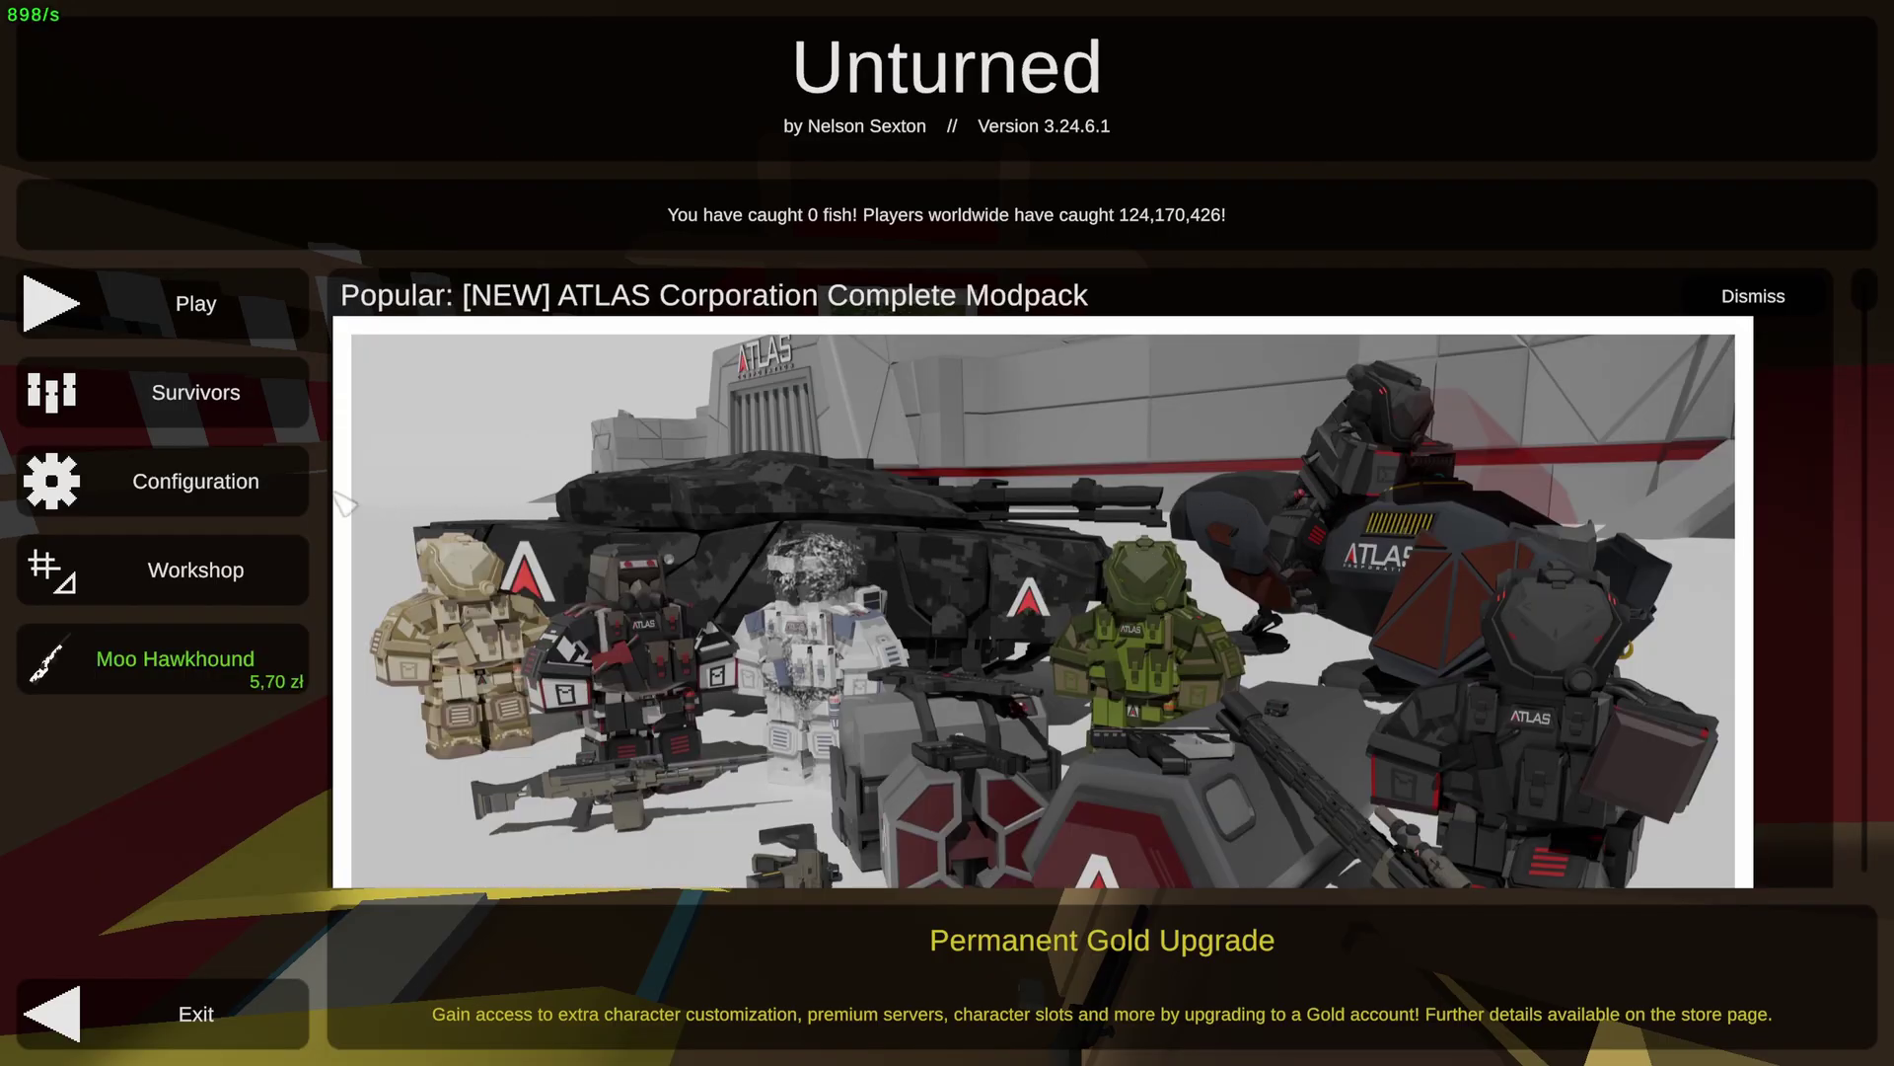
Review the display configuration, including the UI scale, and return to the main menu
{"action": "left_click", "coordinate": [296, 498]}
{"action": "left_click", "coordinate": [858, 404]}
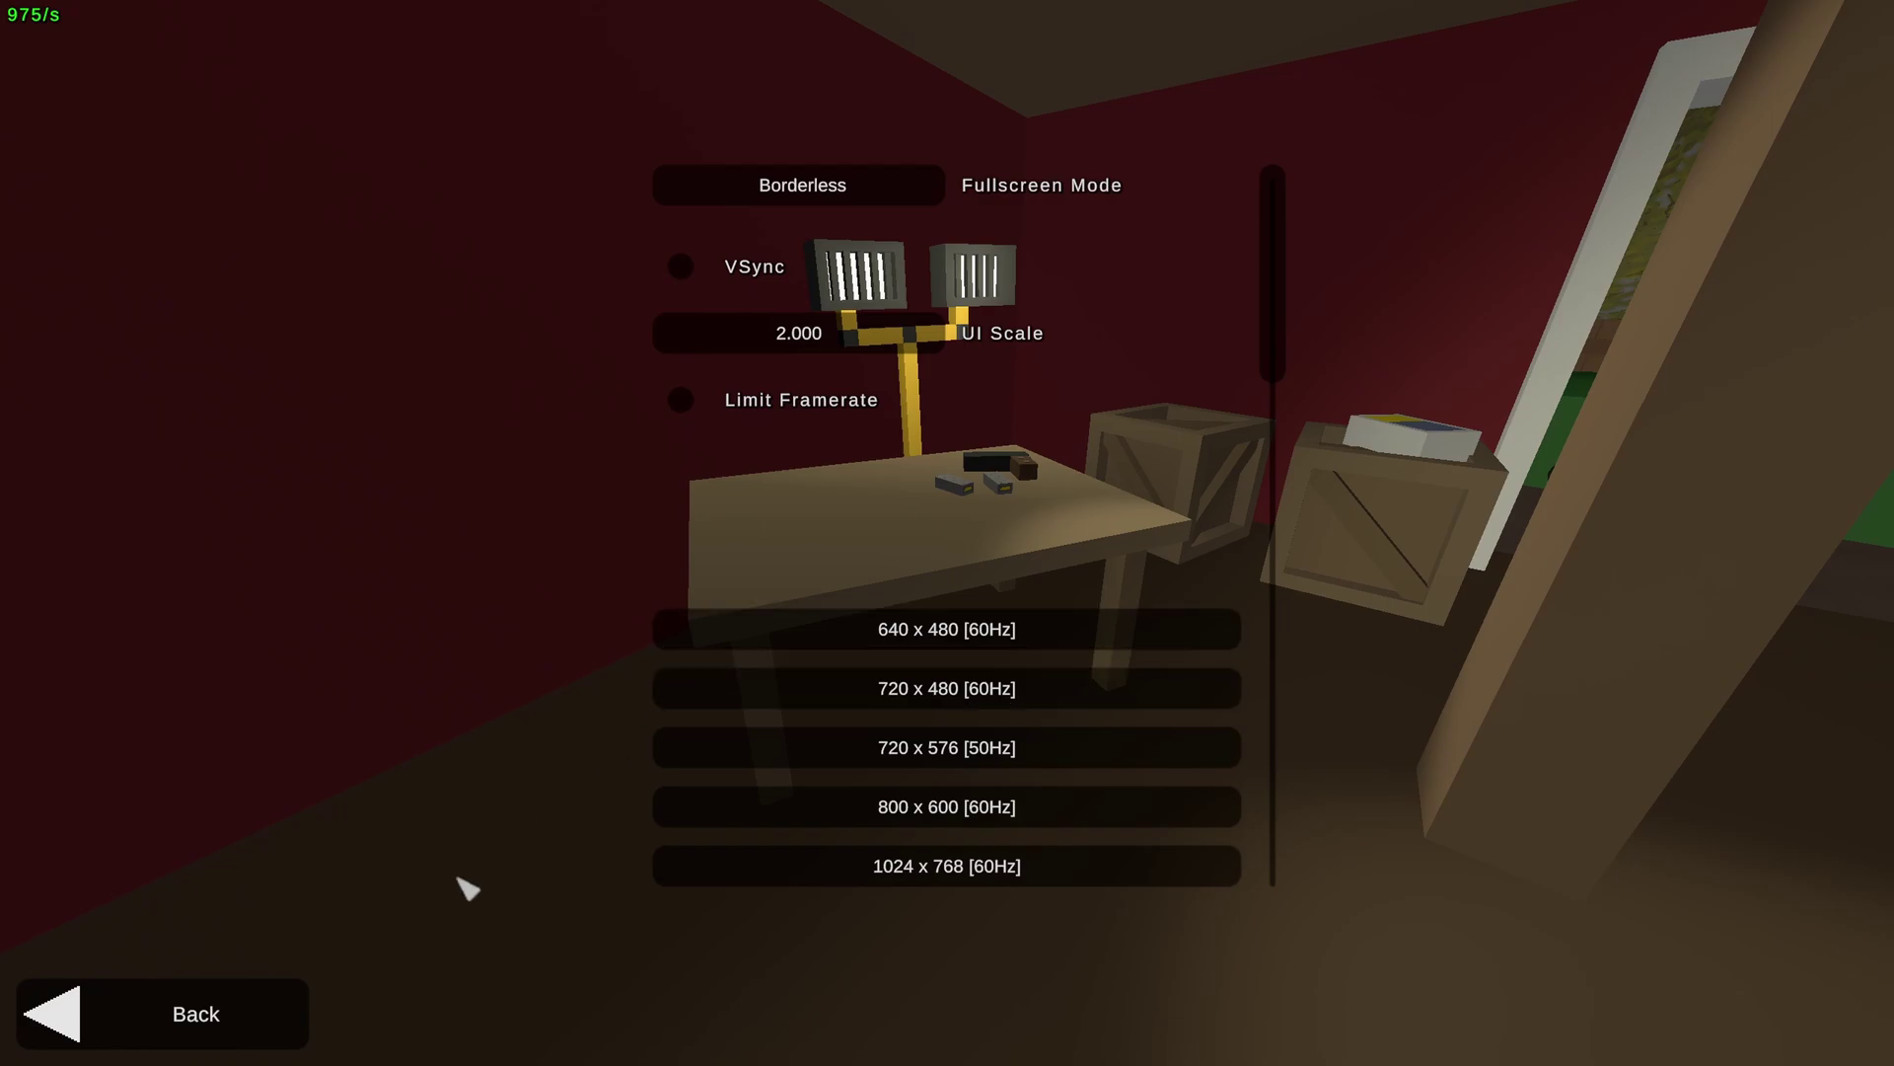
{"action": "left_click", "coordinate": [288, 1016]}
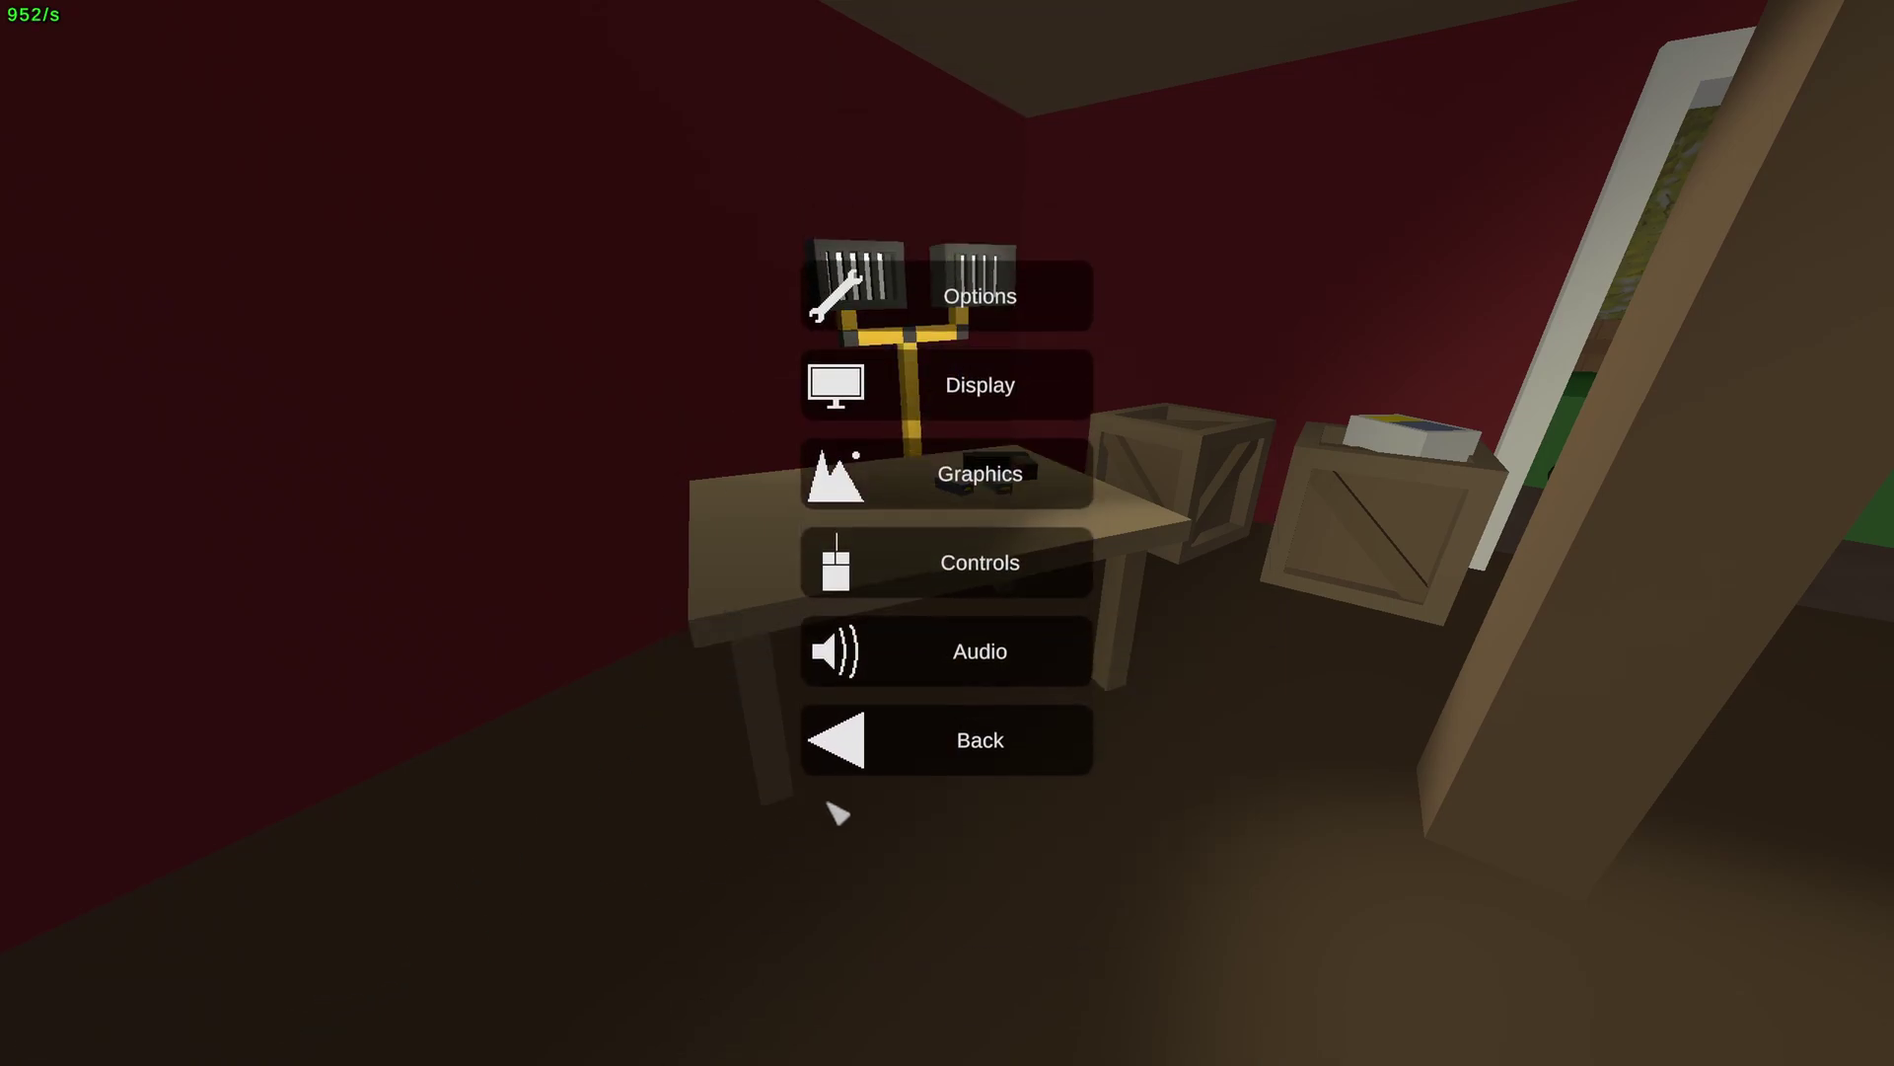
{"action": "left_click", "coordinate": [839, 730]}
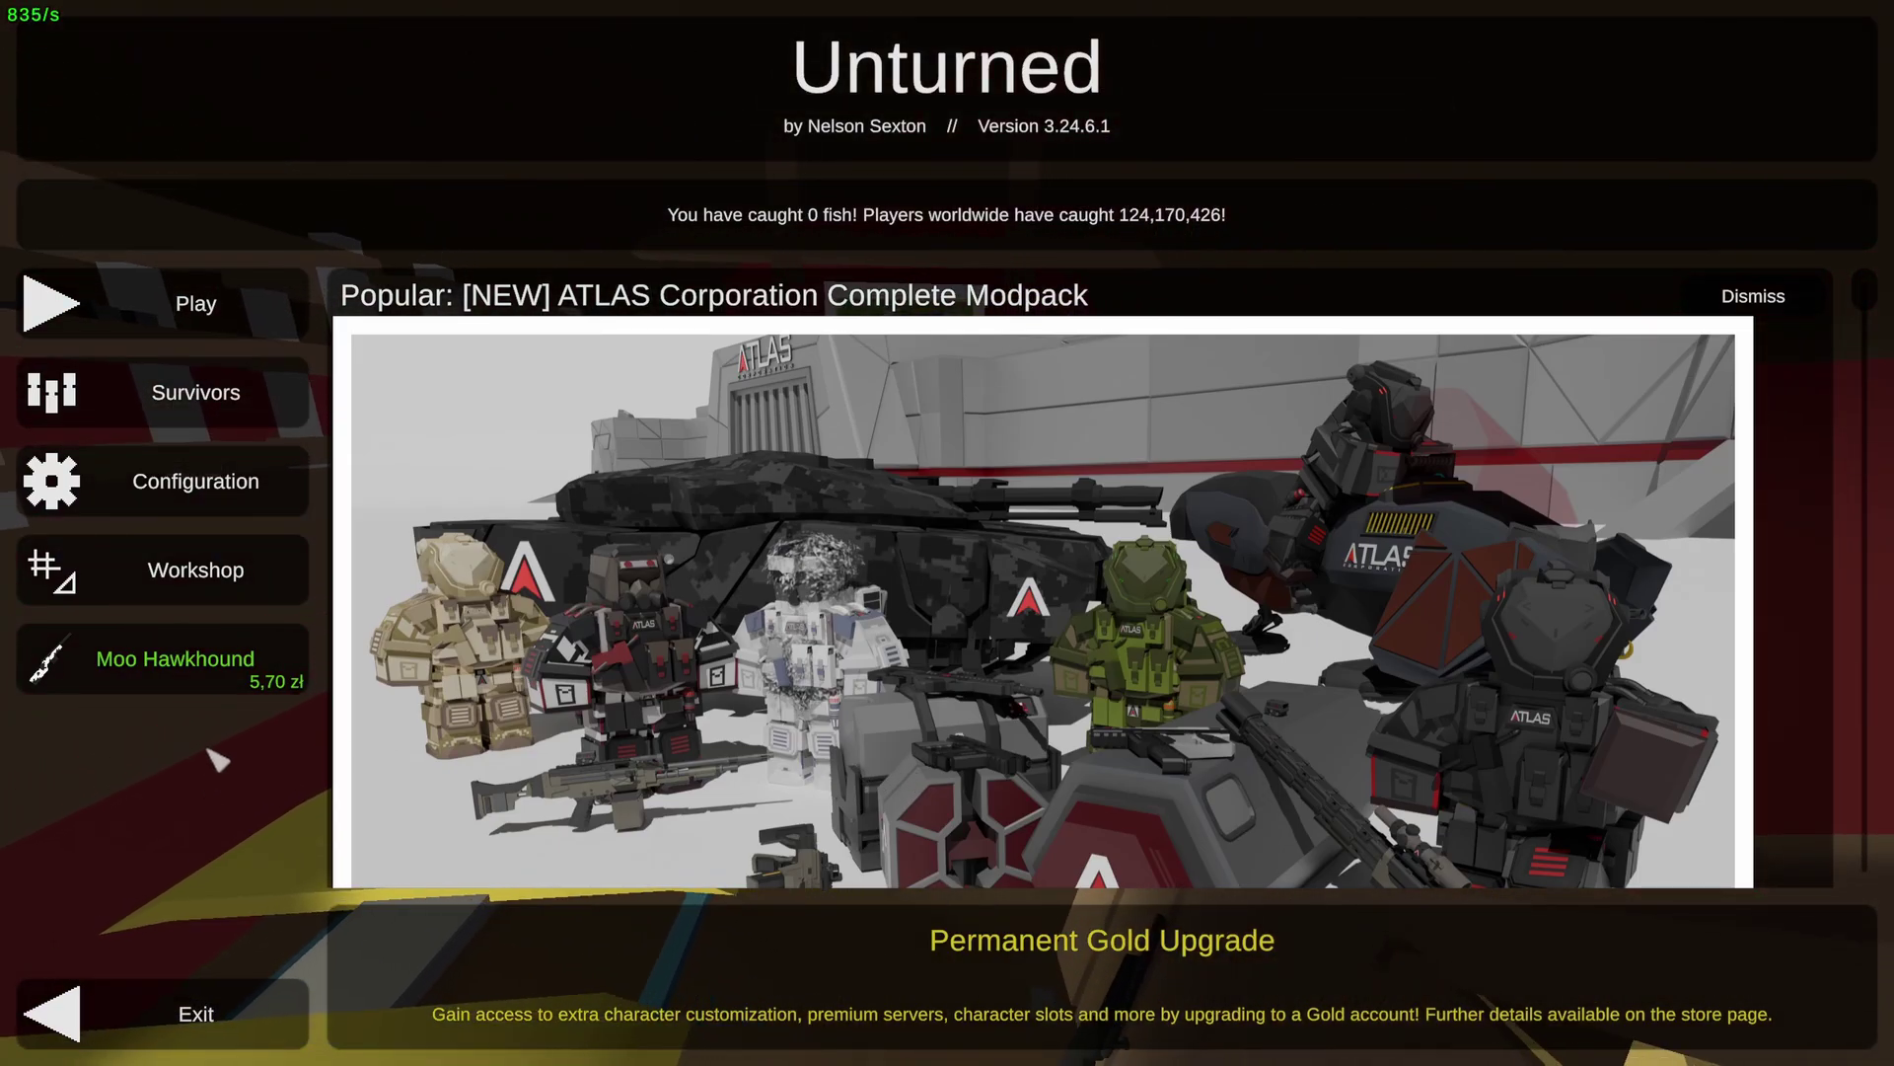
Open the workshop's spawn tables editor and cycle the target asset type through Vehicles and Animals back to Items
{"action": "left_click", "coordinate": [229, 584]}
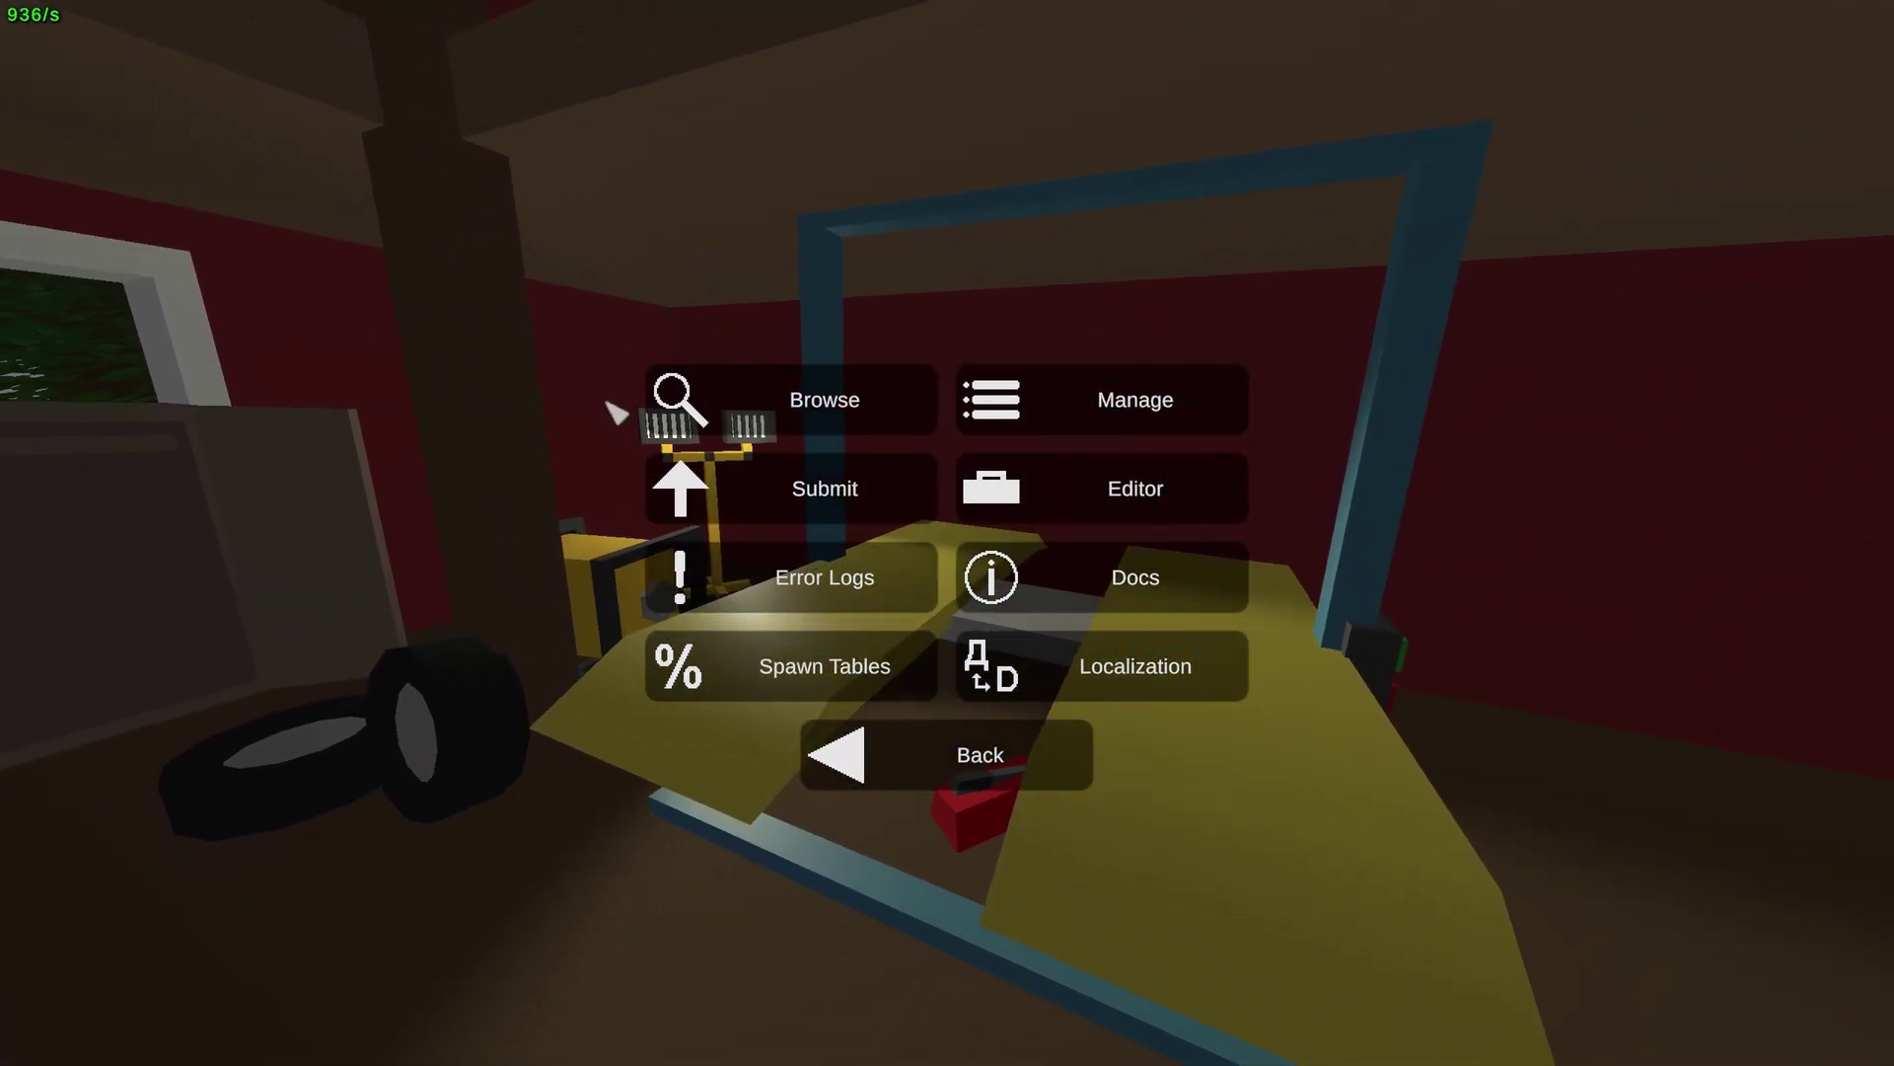
{"action": "left_click", "coordinate": [756, 684]}
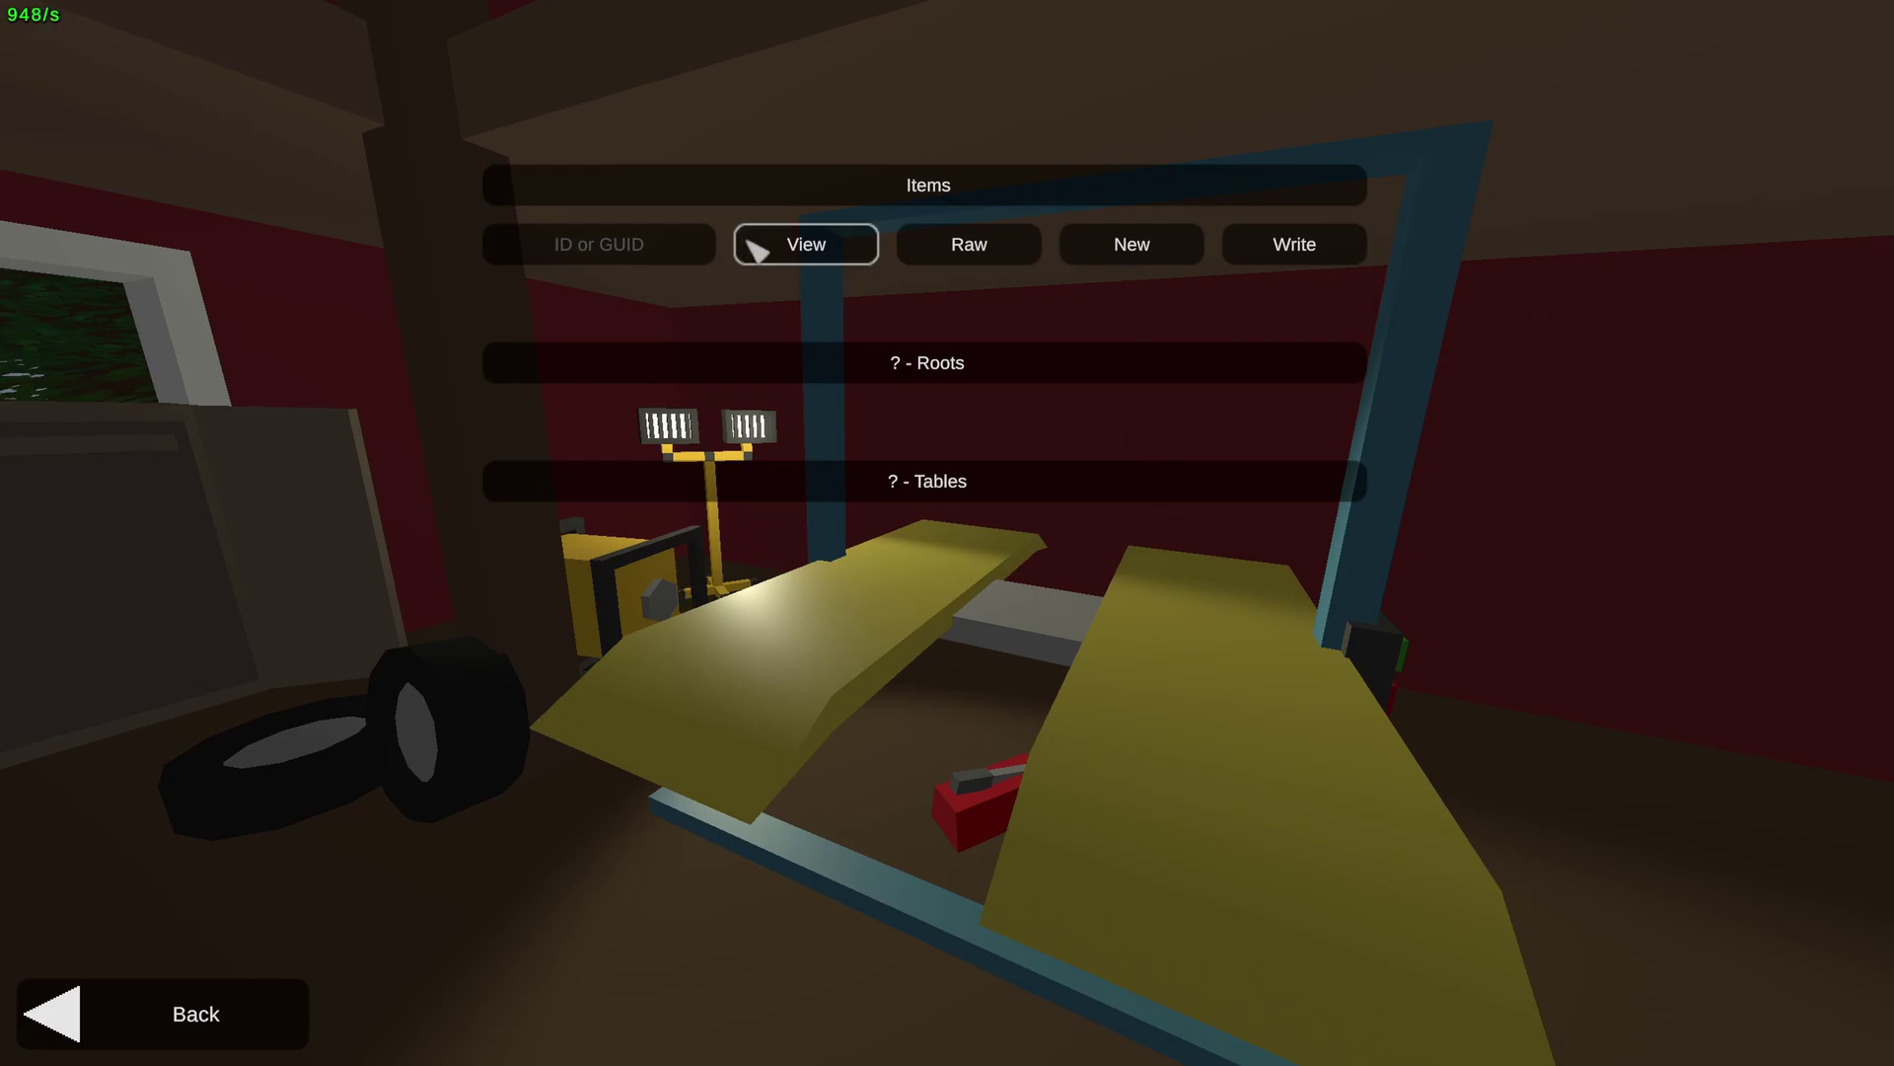
{"action": "left_click", "coordinate": [923, 186]}
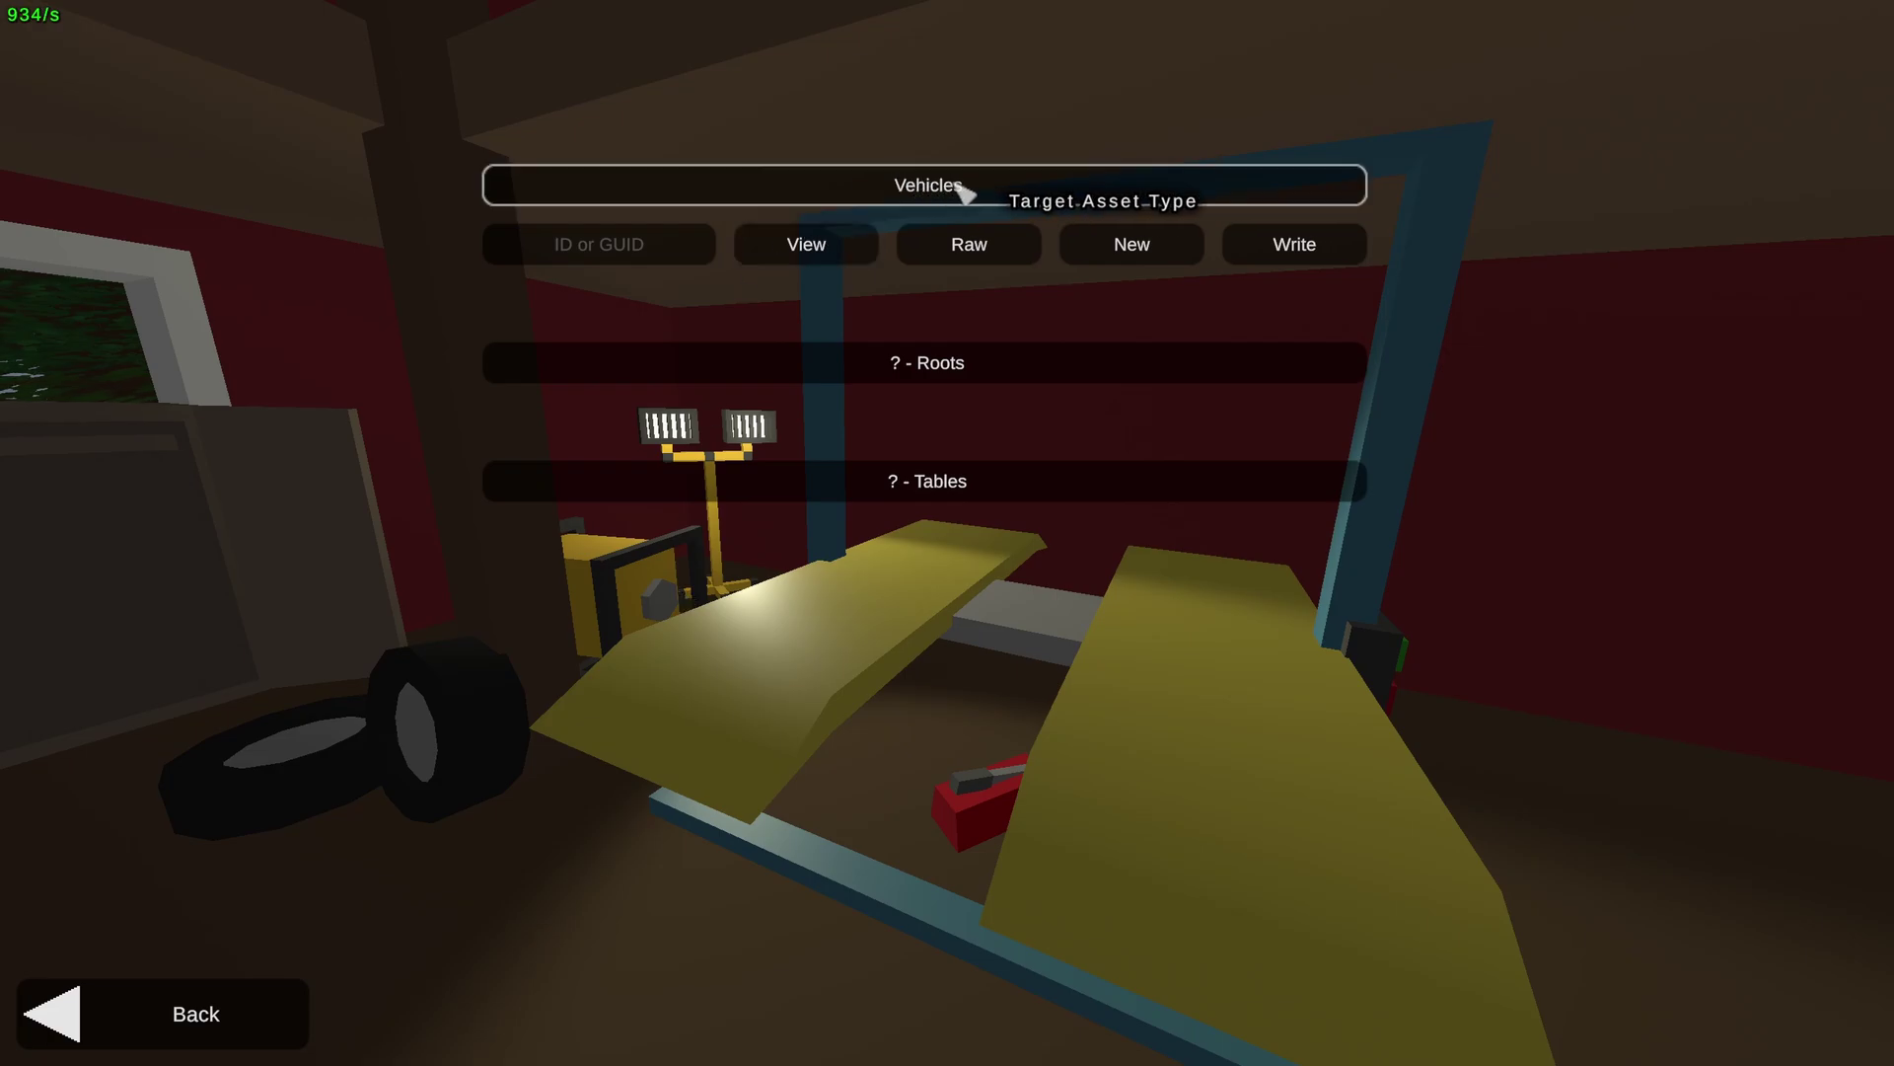
{"action": "left_click", "coordinate": [962, 190]}
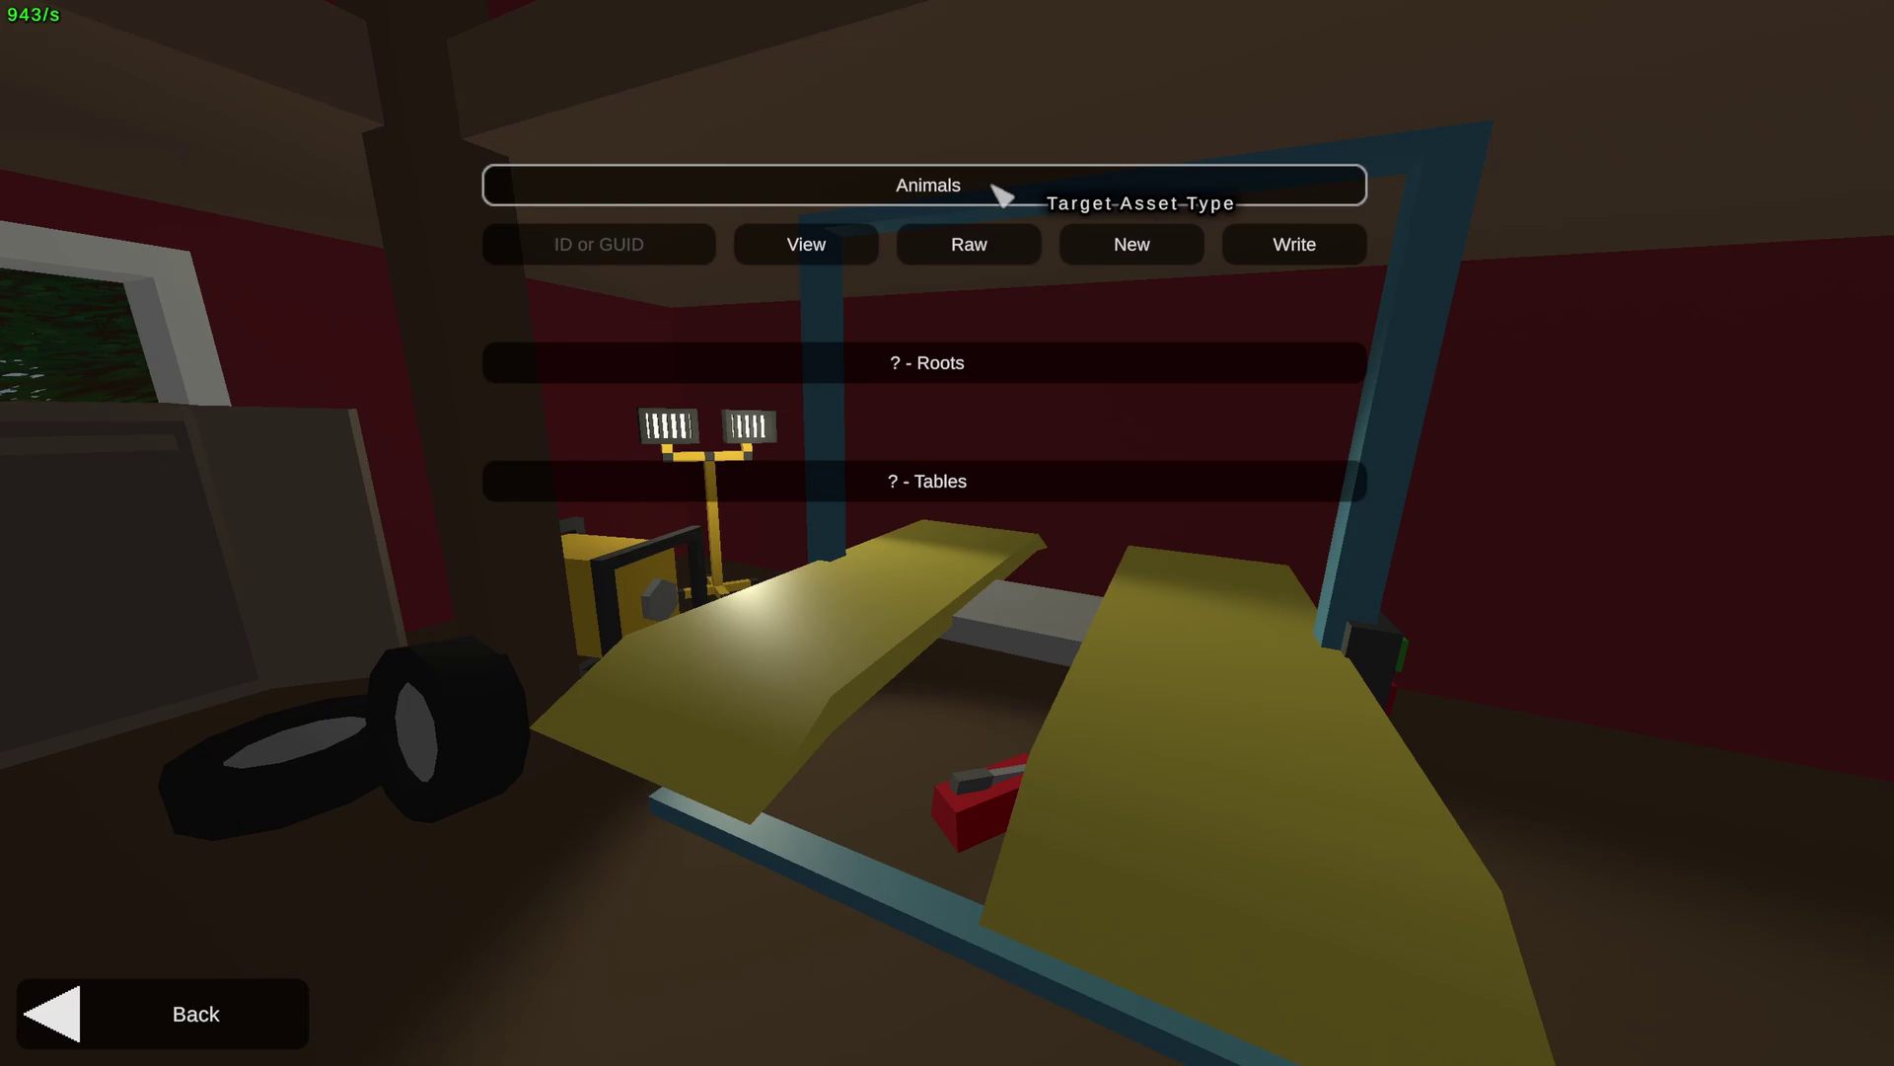
{"action": "left_click", "coordinate": [1002, 200]}
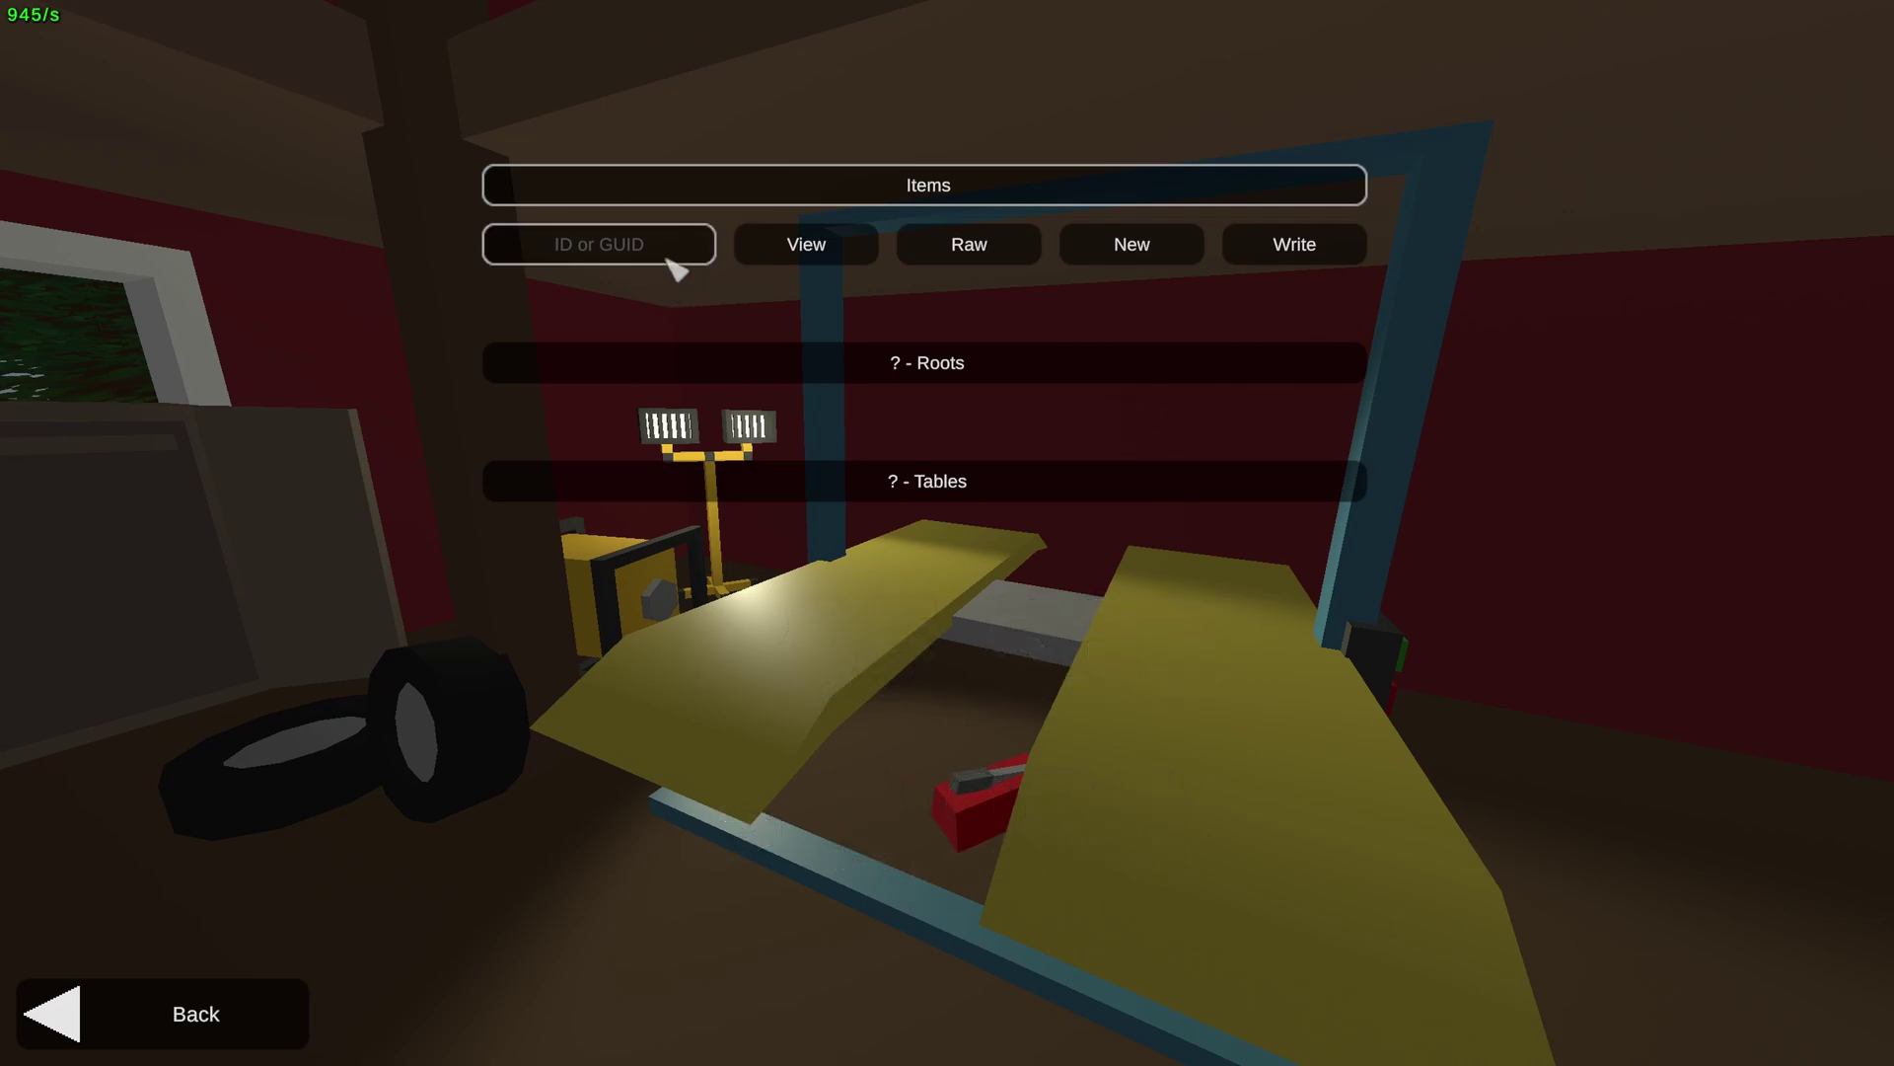
Create a new Items spawn table with ID 10230, export its raw data to the clipboard and return to its view
{"action": "left_click", "coordinate": [677, 284]}
{"action": "type", "text": "10"}
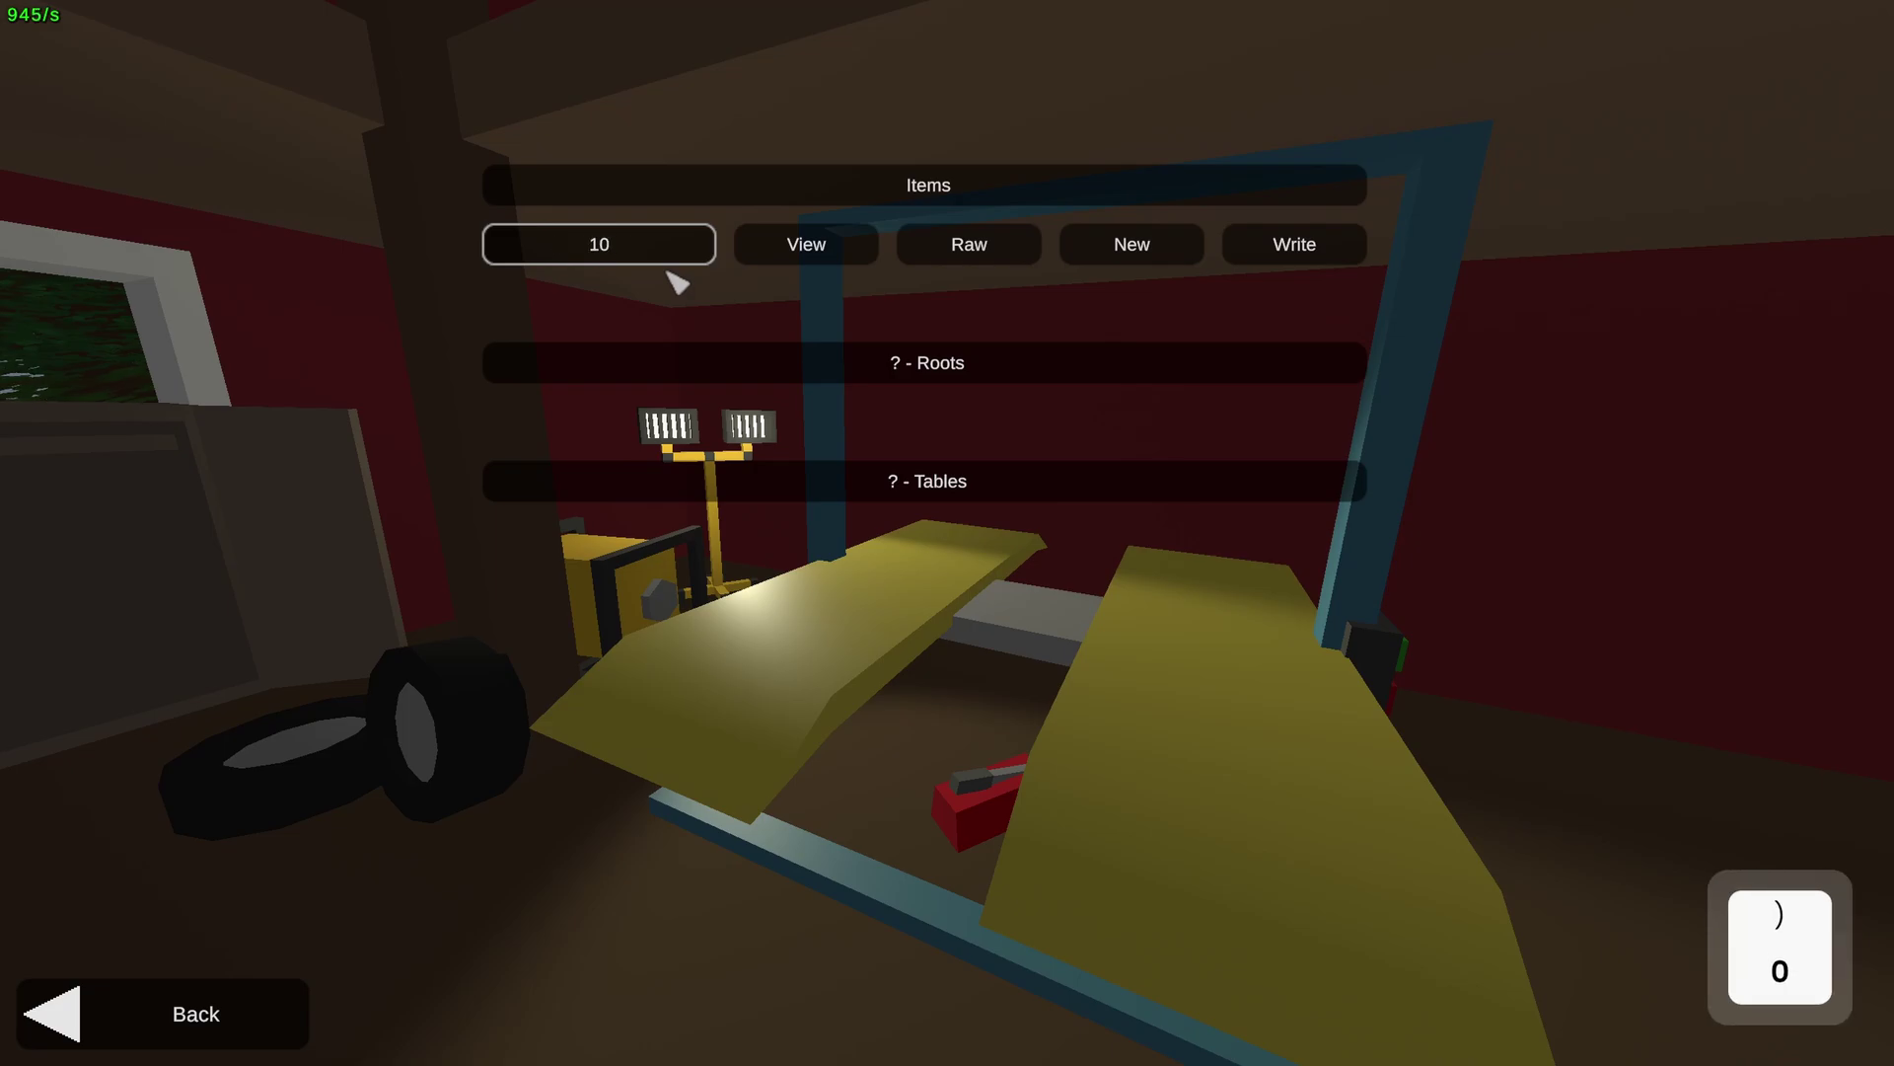
{"action": "type", "text": "230"}
{"action": "left_click", "coordinate": [755, 311]}
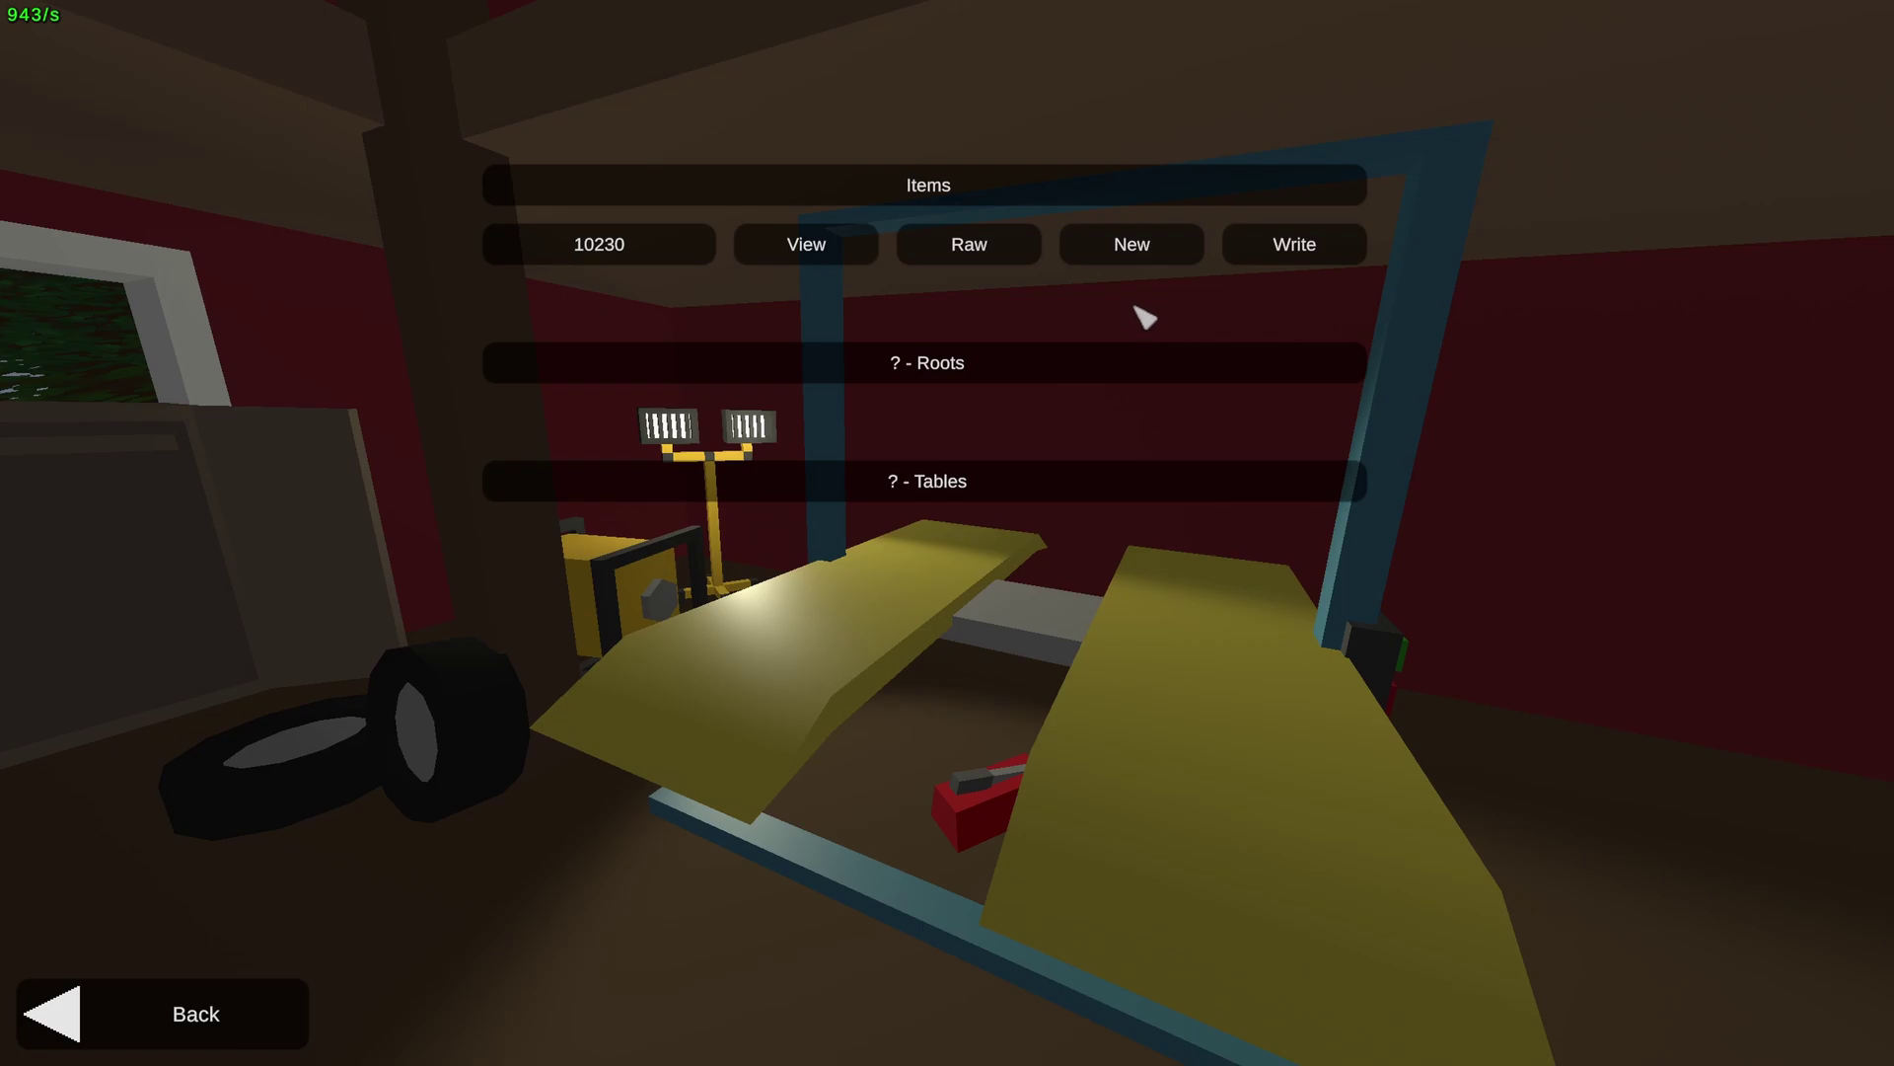
{"action": "left_click", "coordinate": [1172, 275]}
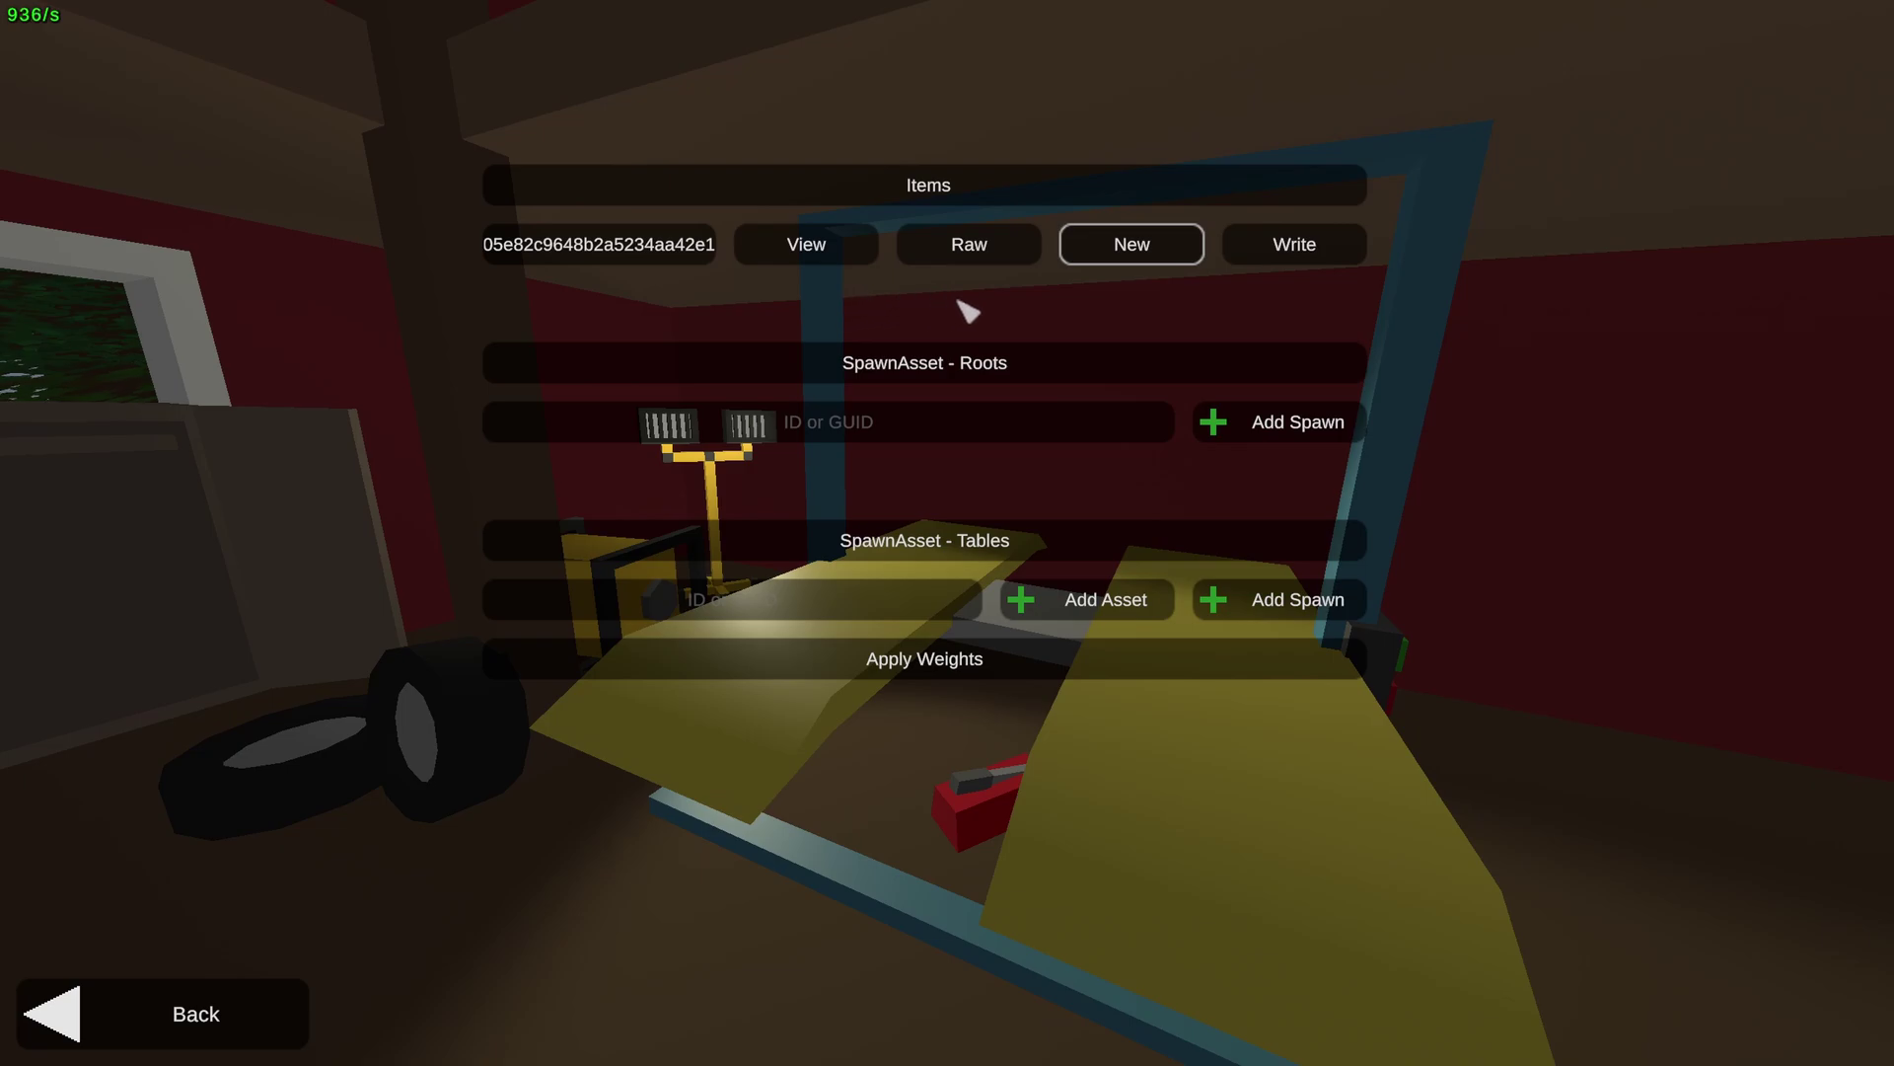
{"action": "left_click", "coordinate": [1005, 259]}
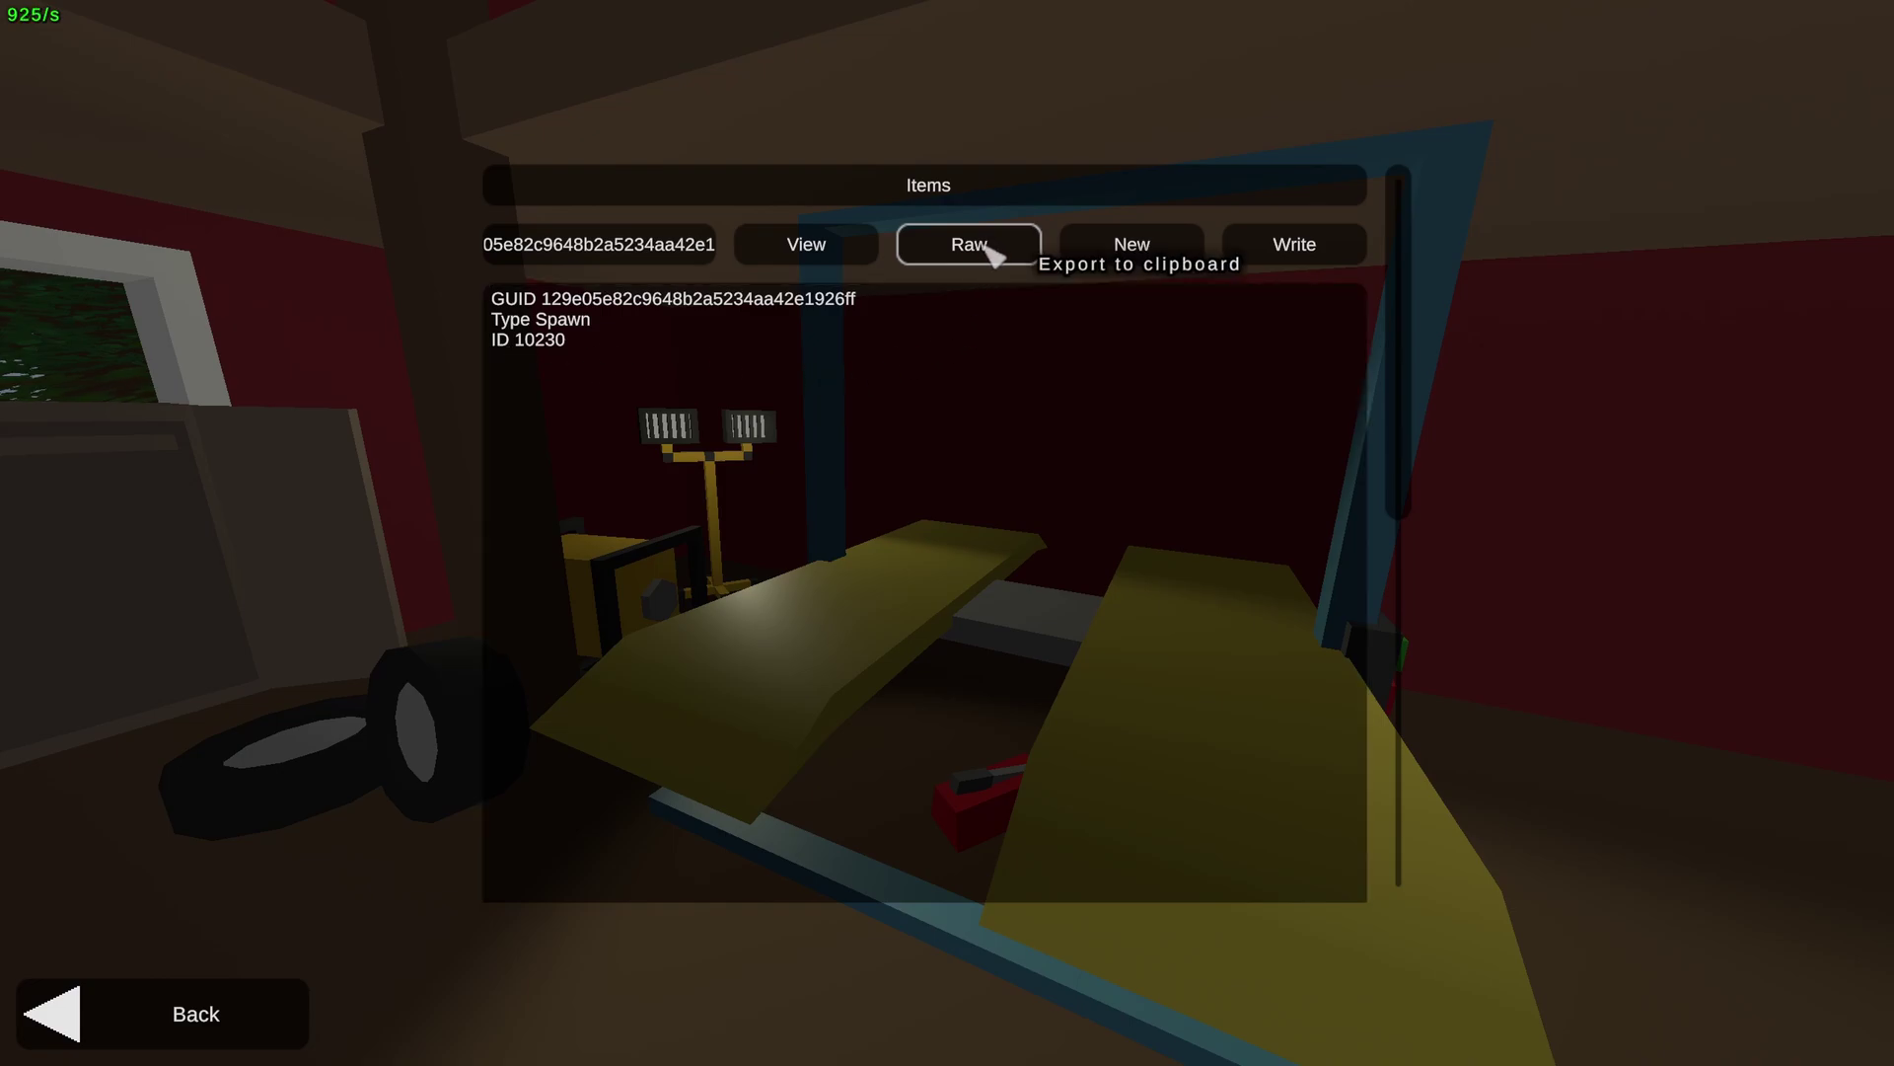
{"action": "left_click", "coordinate": [862, 261]}
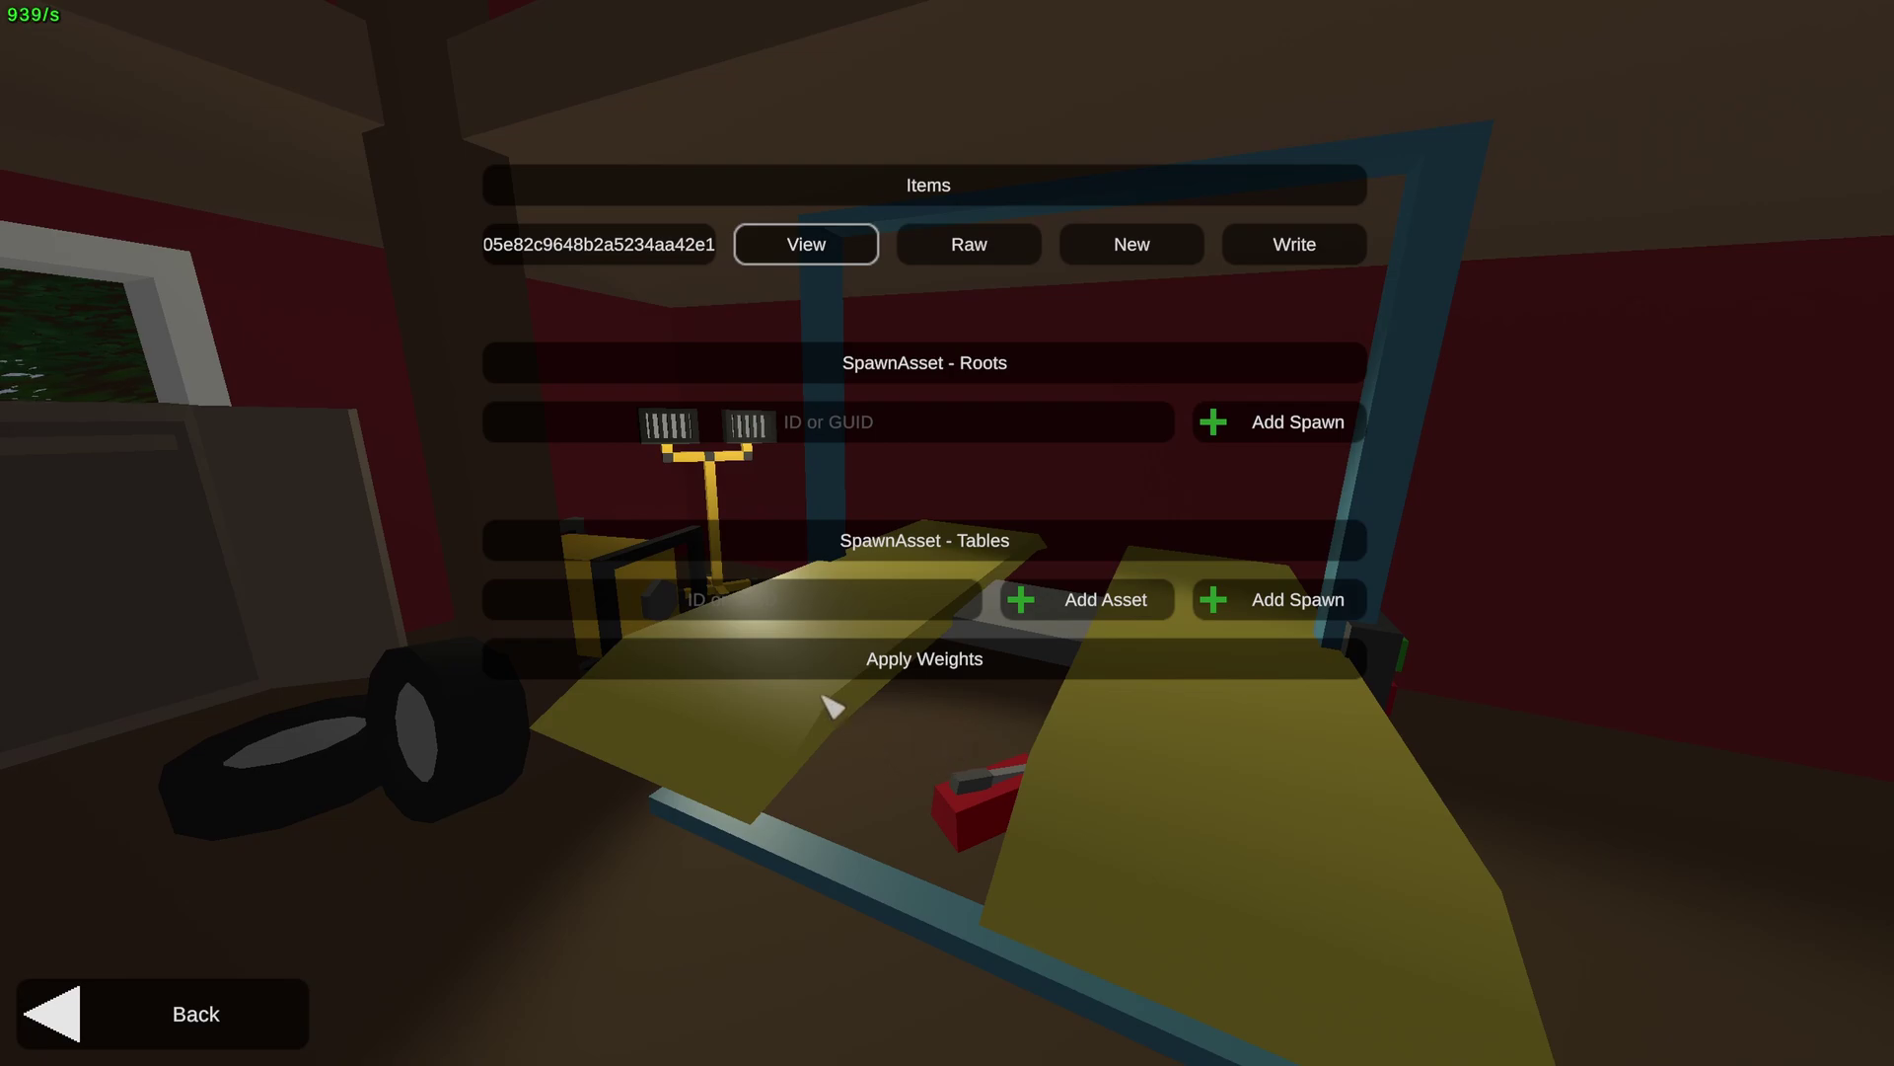
Enter item ID 363 as the asset for the new spawn table's Tables section
{"action": "left_click", "coordinate": [814, 621]}
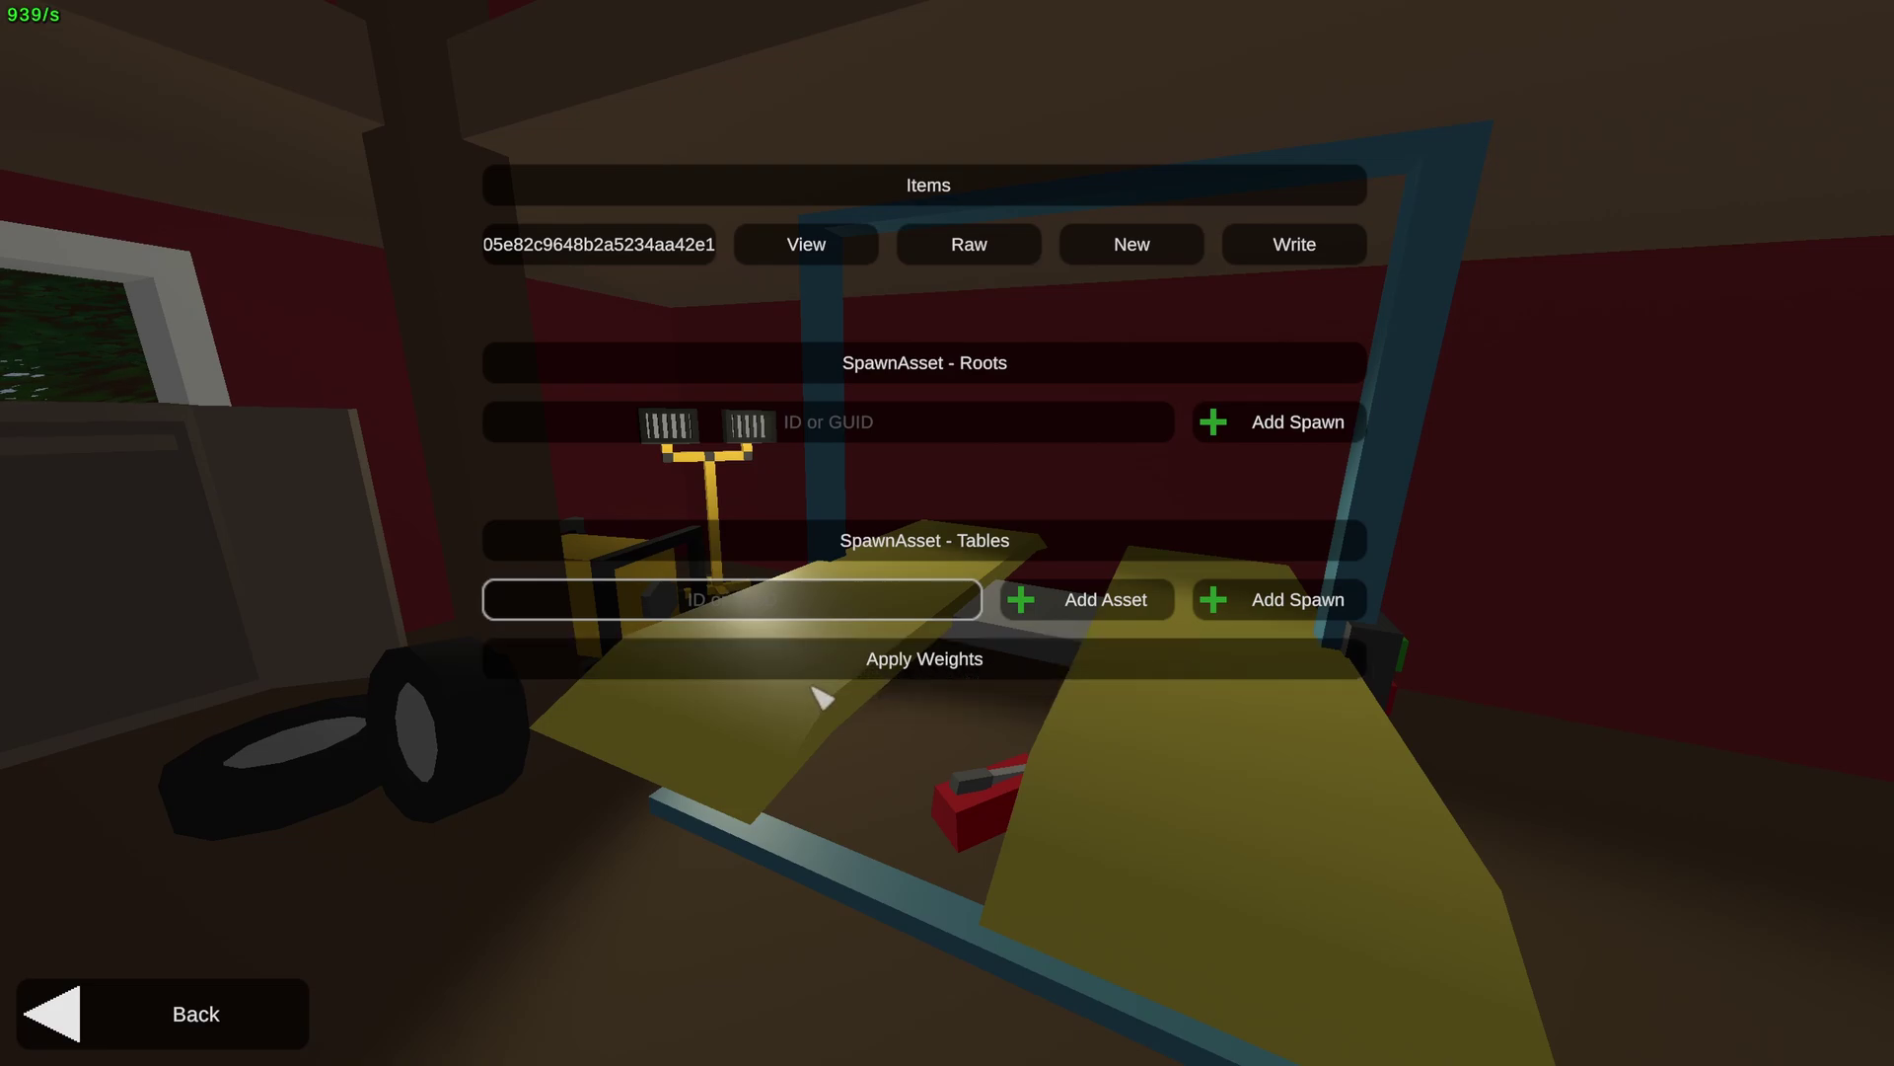
{"action": "type", "text": "3"}
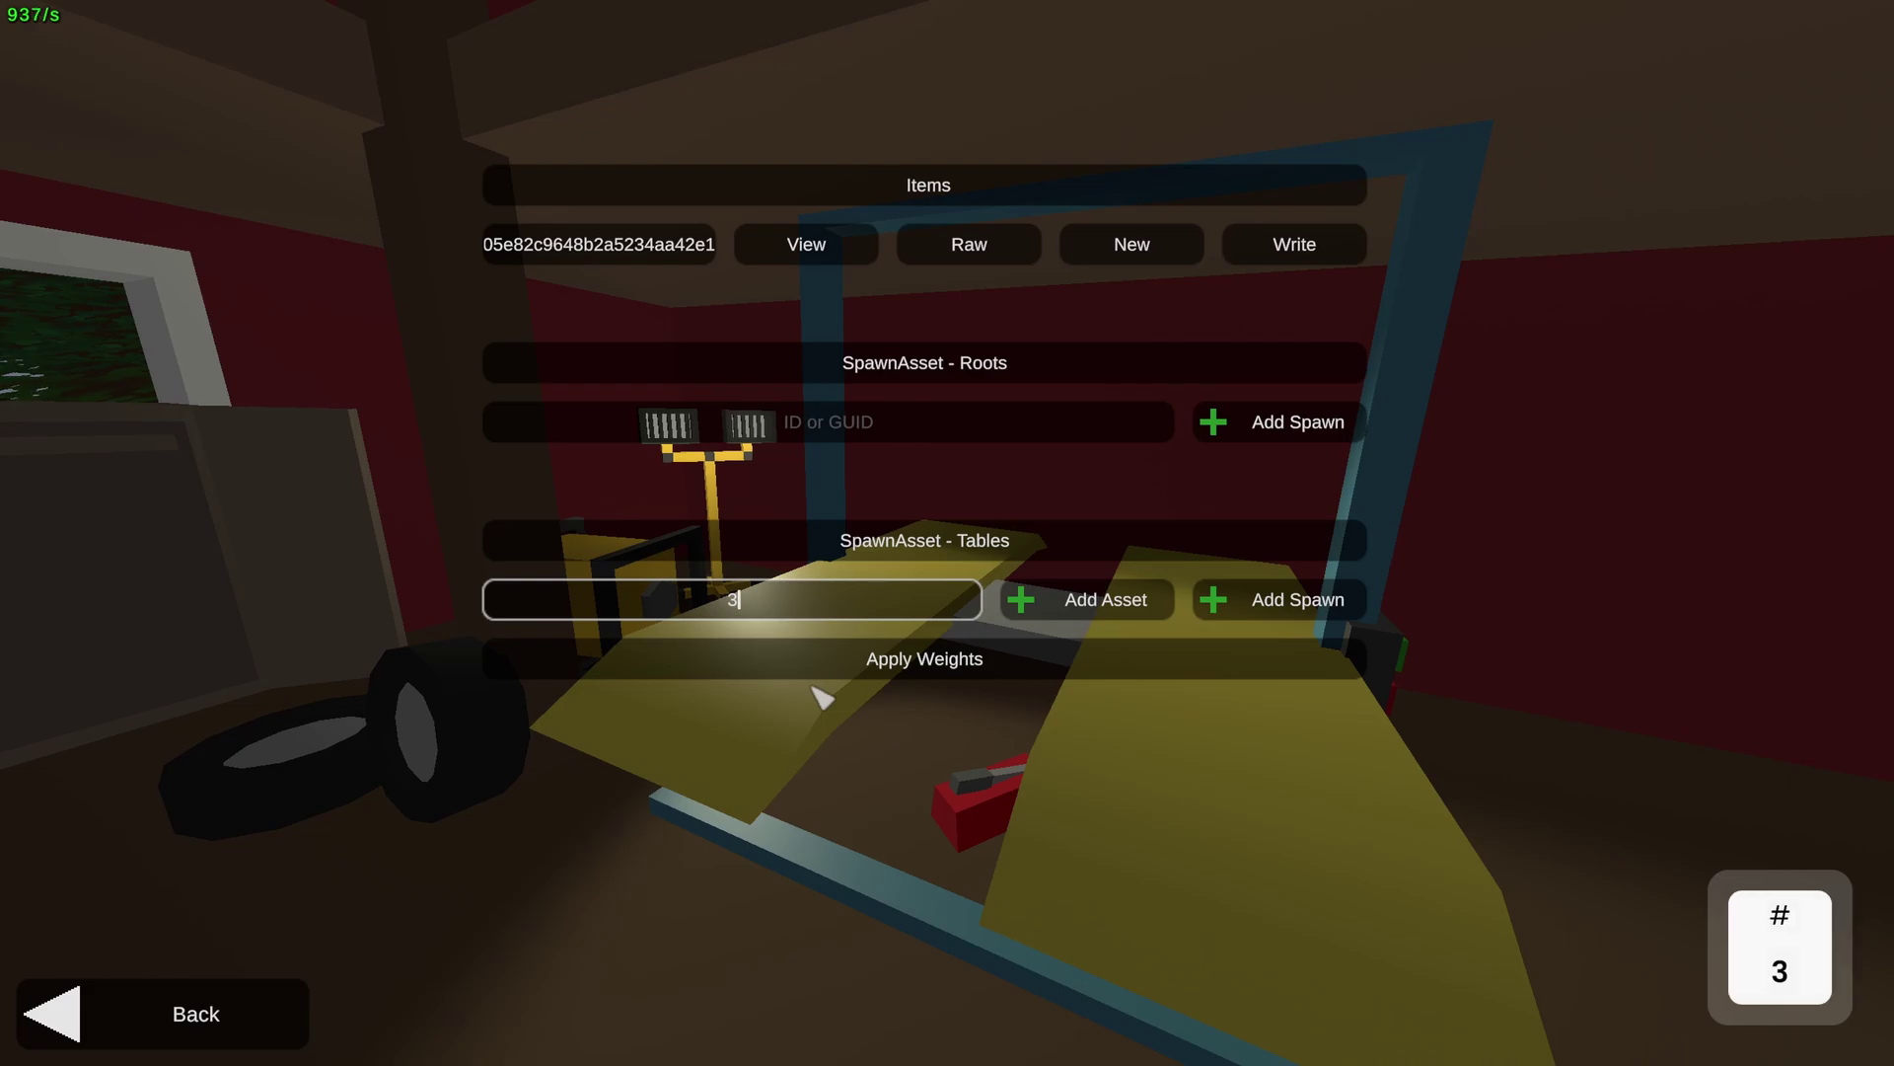
{"action": "type", "text": "63"}
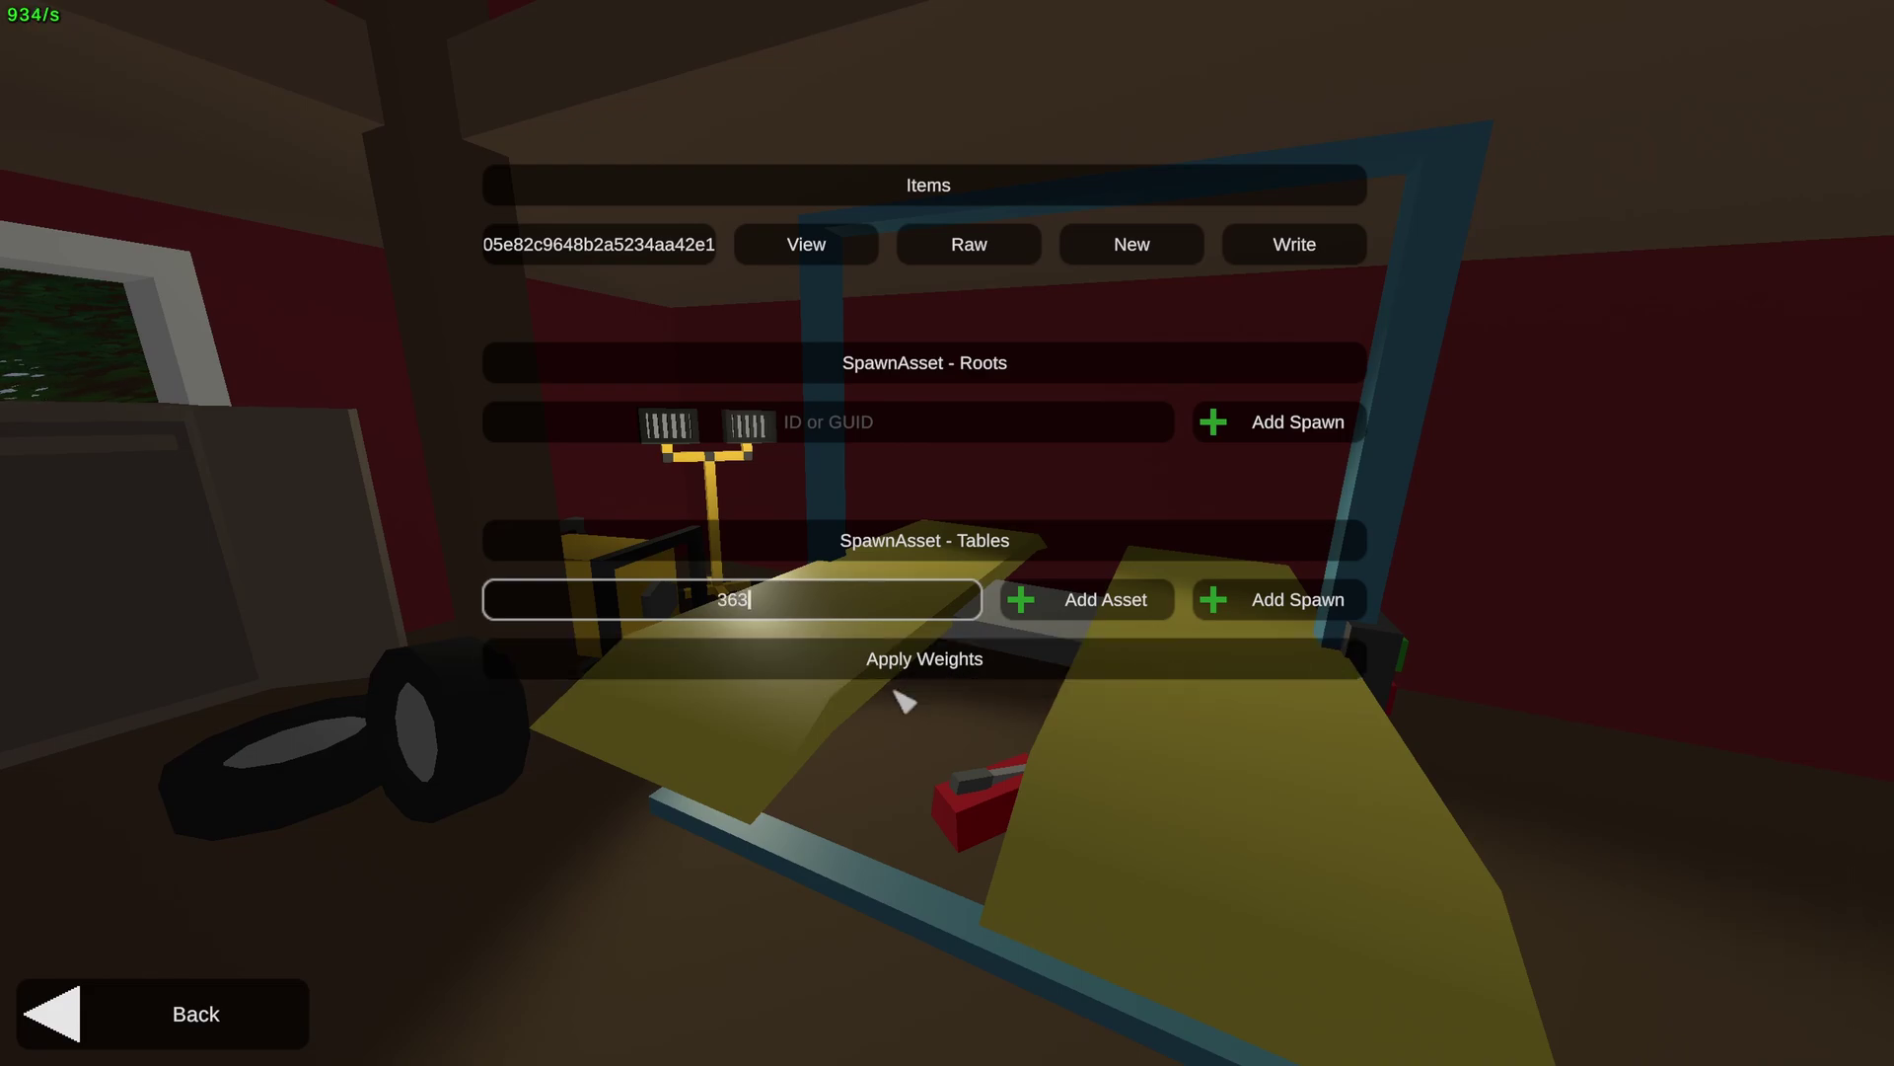
Switch to Firefox and open the vanilla items list on uedit.co
{"action": "key", "text": "alt+Tab"}
{"action": "key", "text": "super+Tab"}
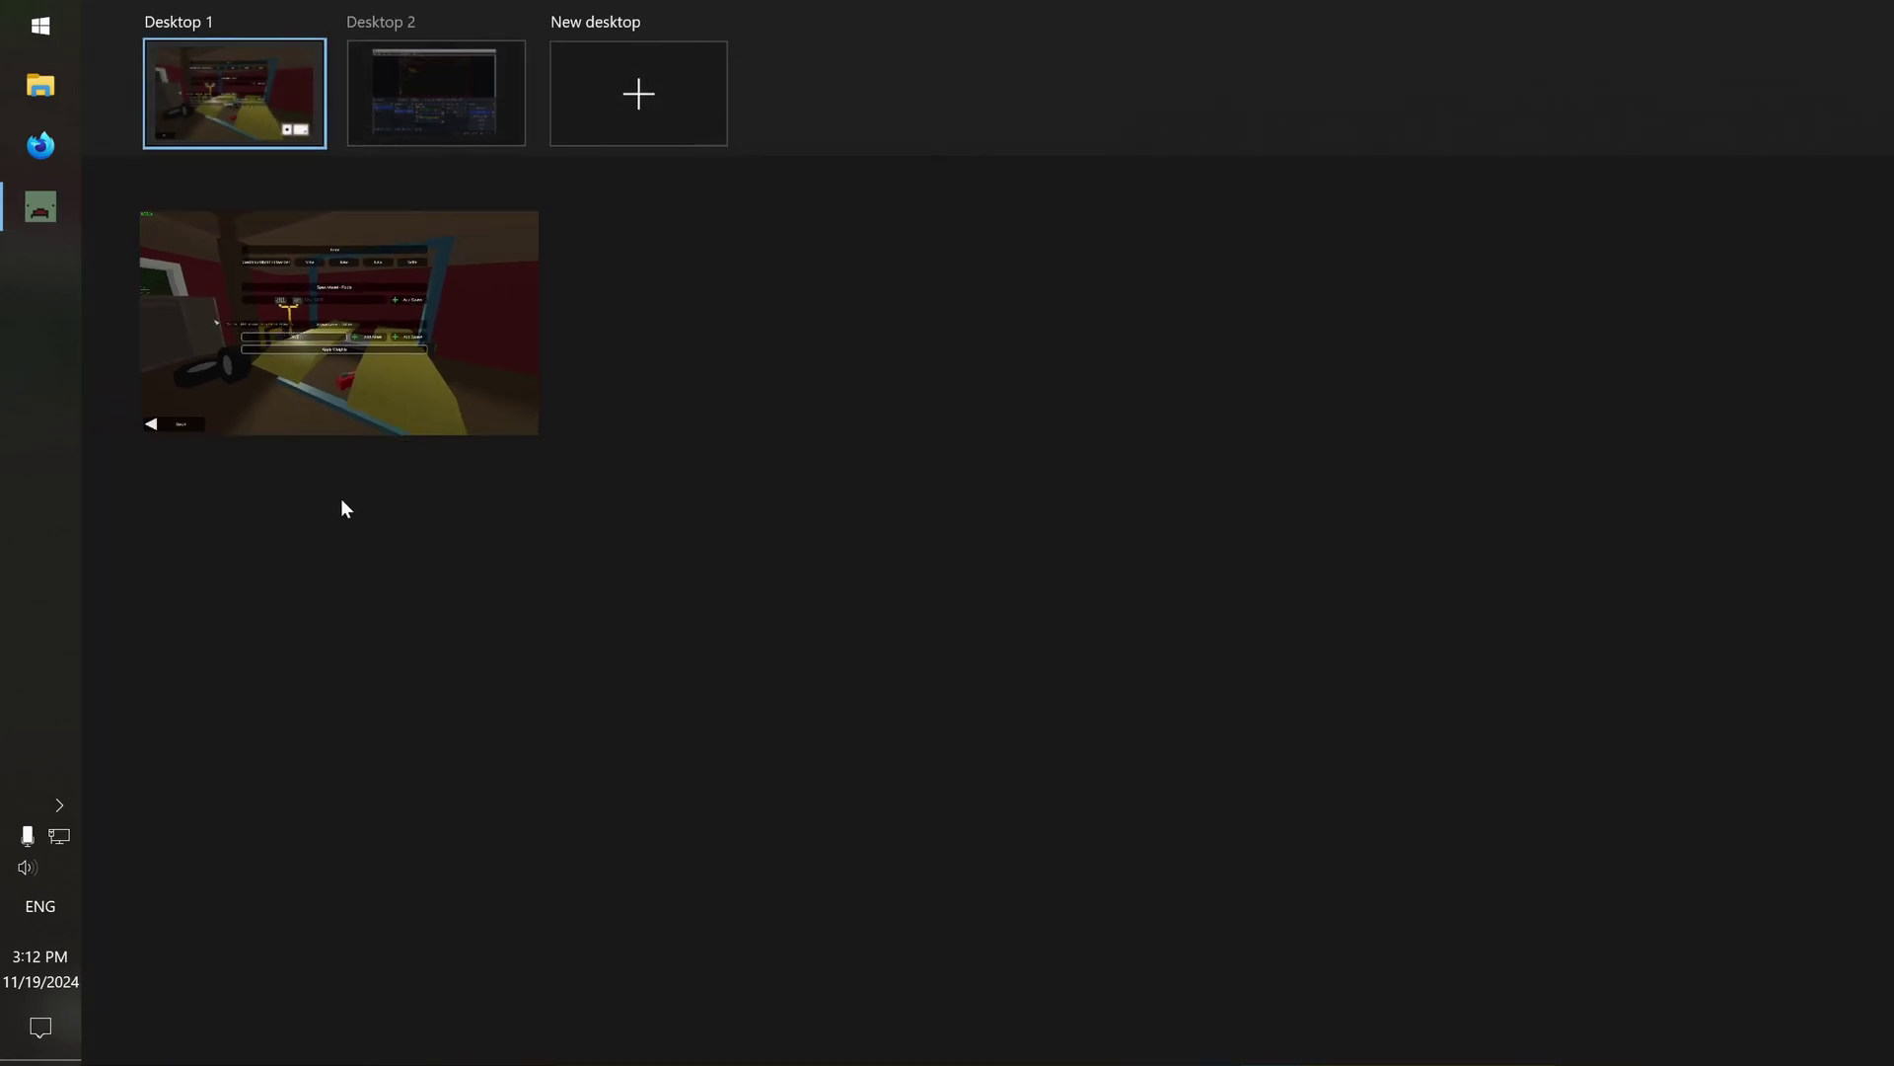
{"action": "key", "text": "Escape"}
{"action": "left_click", "coordinate": [59, 150]}
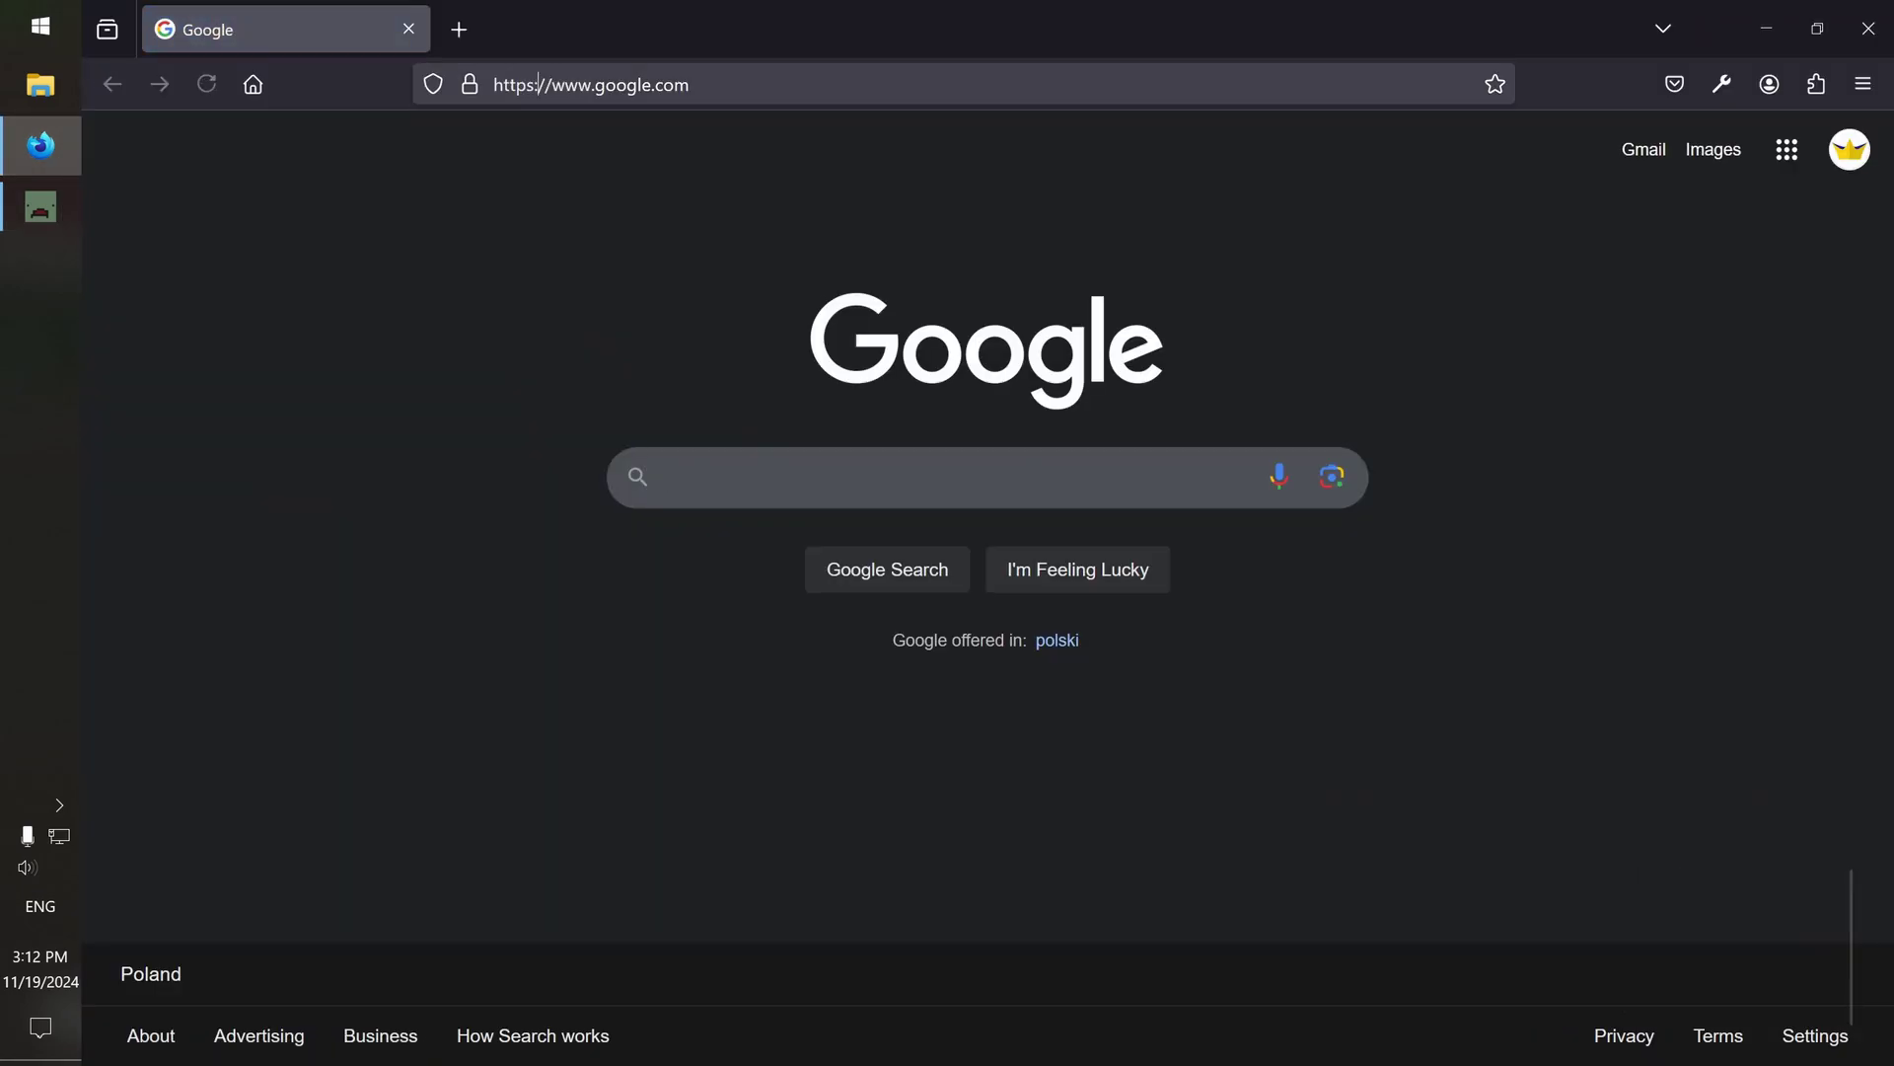
{"action": "left_click", "coordinate": [538, 84]}
{"action": "type", "text": "uedit.co/"}
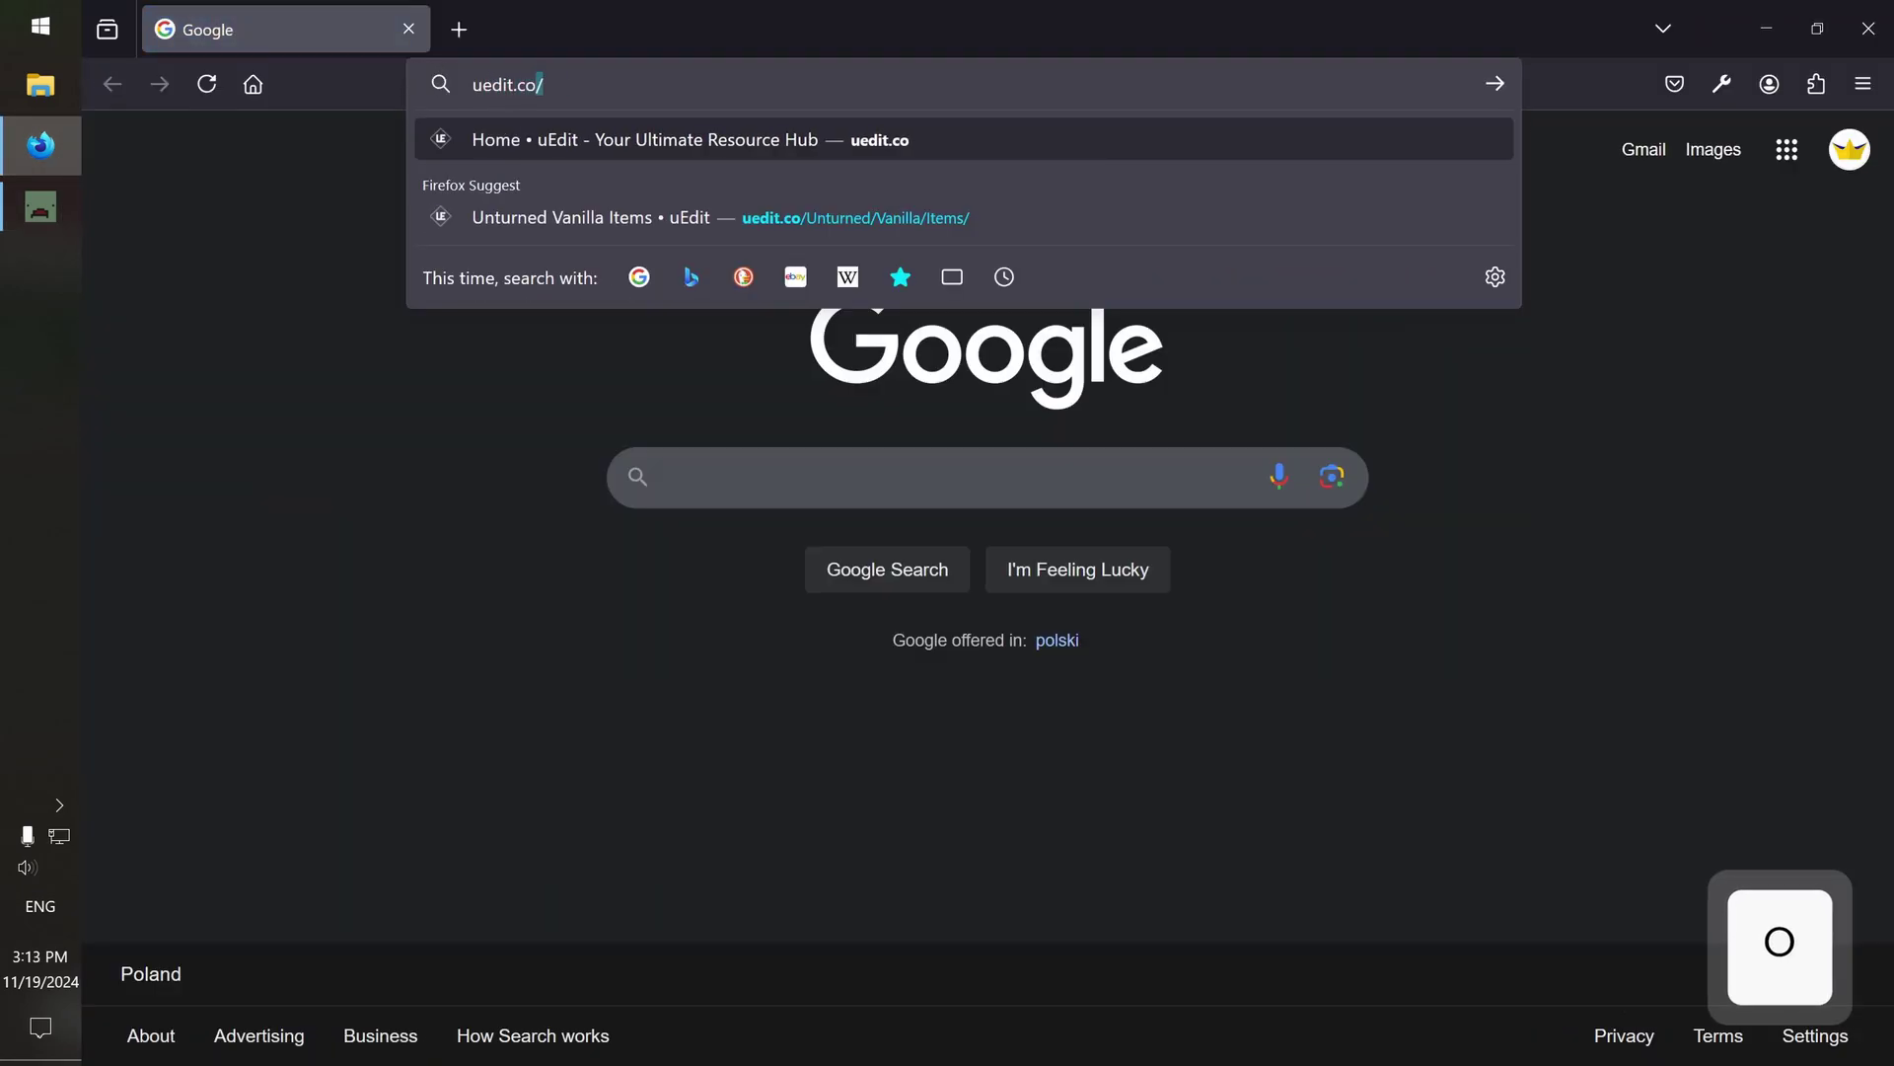
{"action": "key", "text": "Return"}
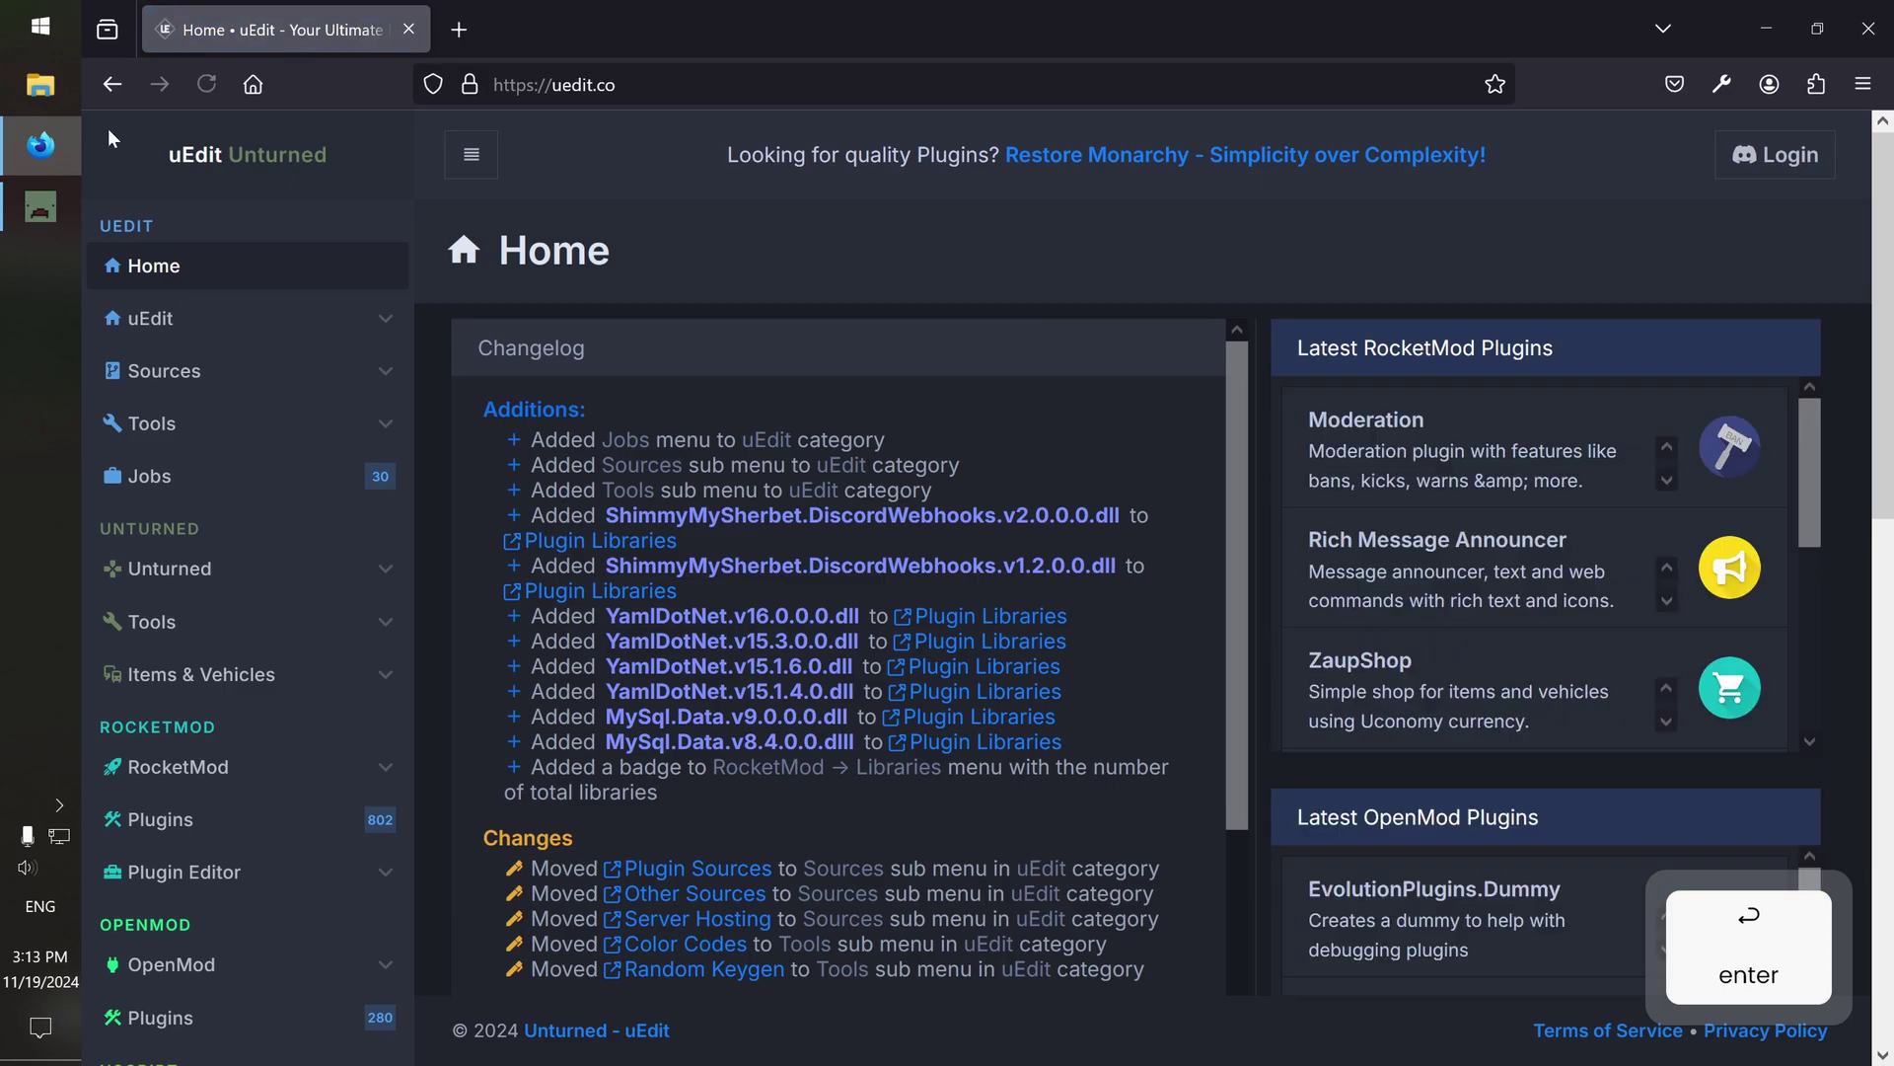
{"action": "scroll", "coordinate": [245, 613], "scroll_direction": "down", "scroll_amount": 3}
{"action": "left_click", "coordinate": [284, 524]}
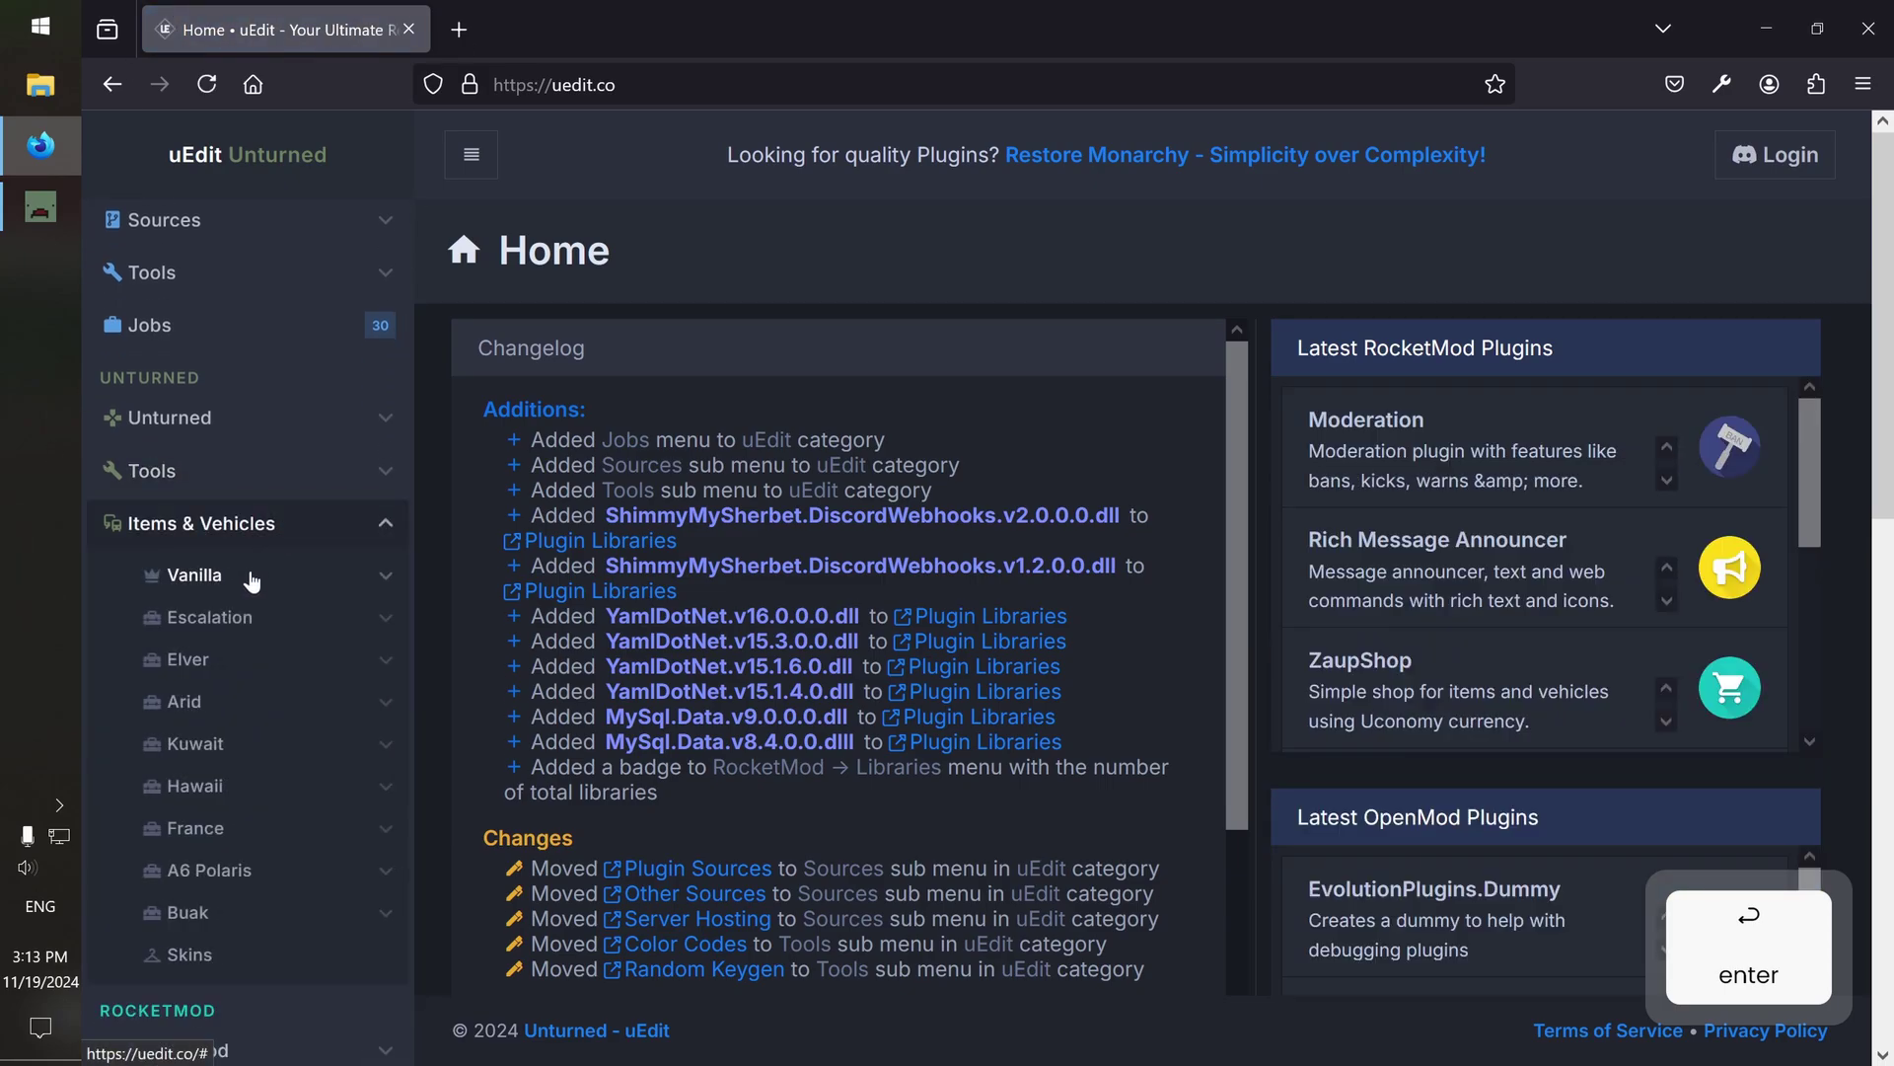
{"action": "left_click", "coordinate": [251, 575]}
{"action": "left_click", "coordinate": [246, 626]}
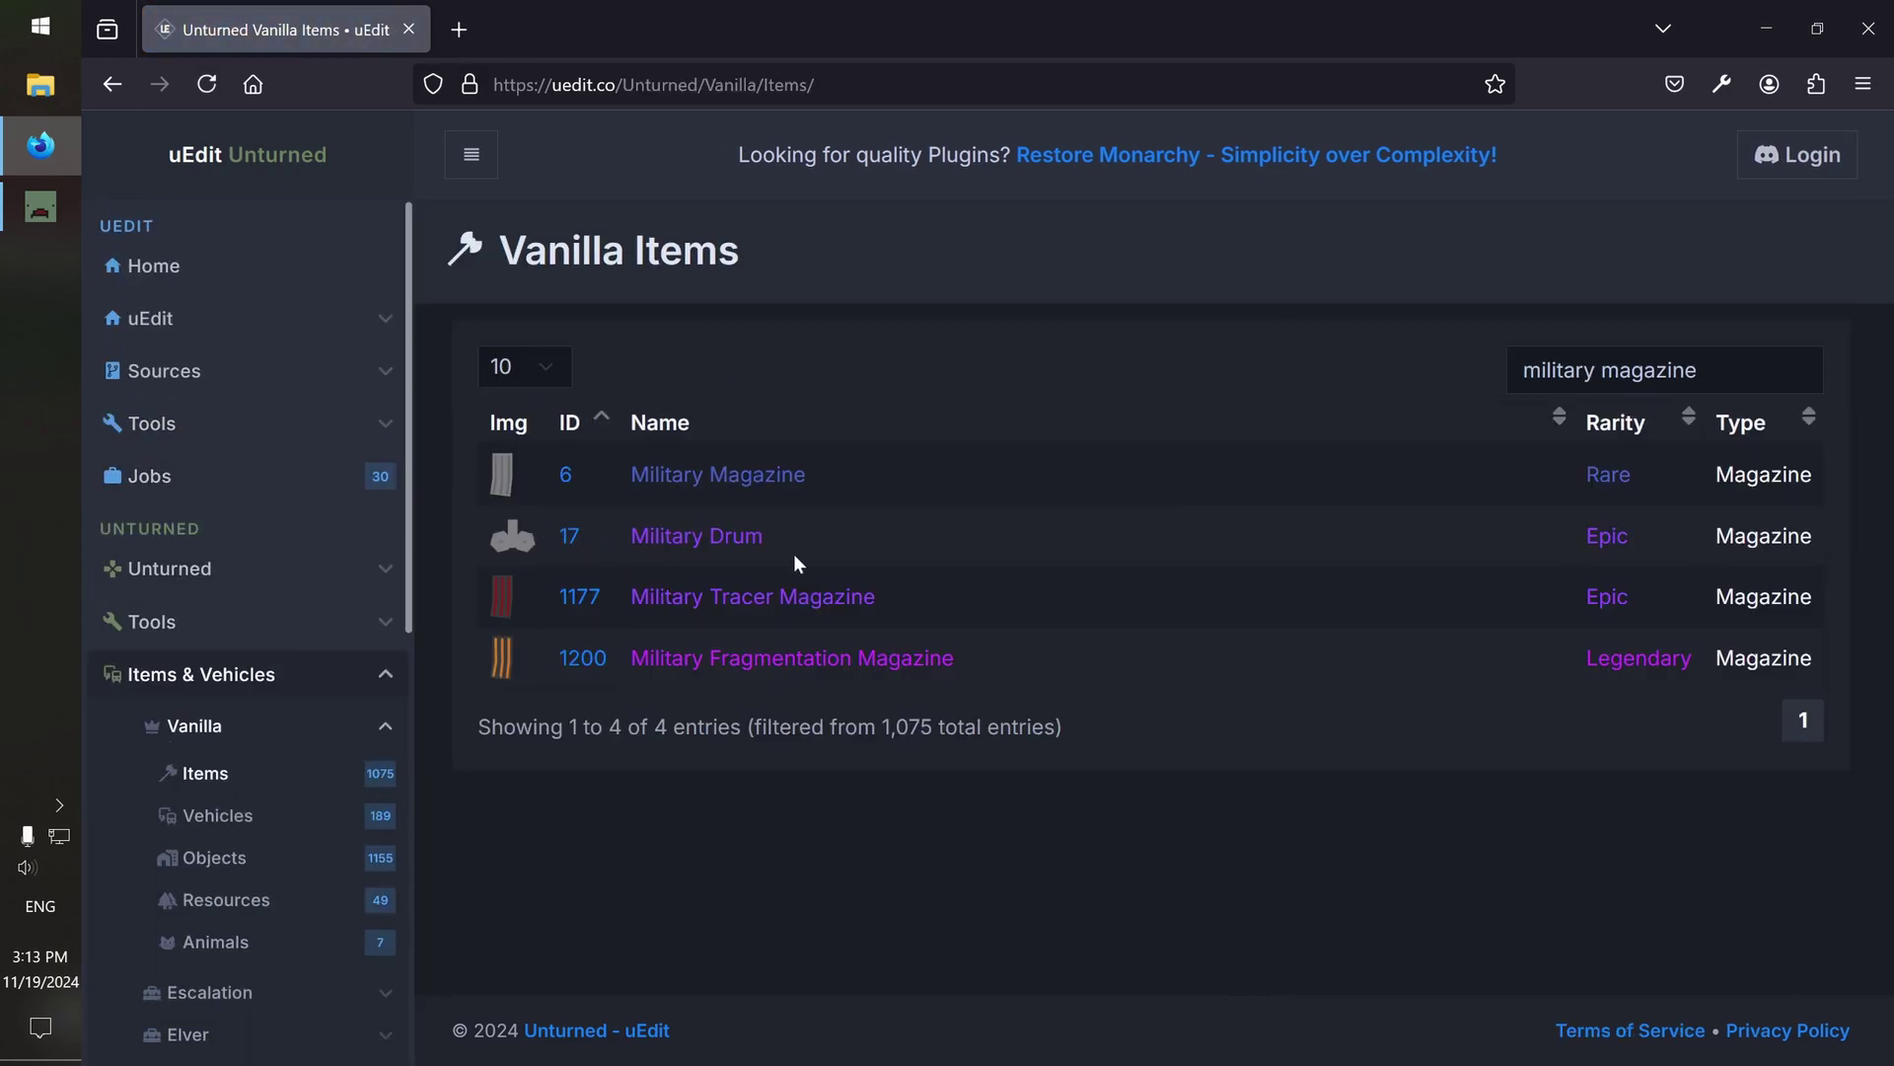
Search the vanilla items list for "maplestrike" to look up its ID, and switch back to Unturned
{"action": "left_click_drag", "start_coordinate": [1699, 370], "coordinate": [1132, 388]}
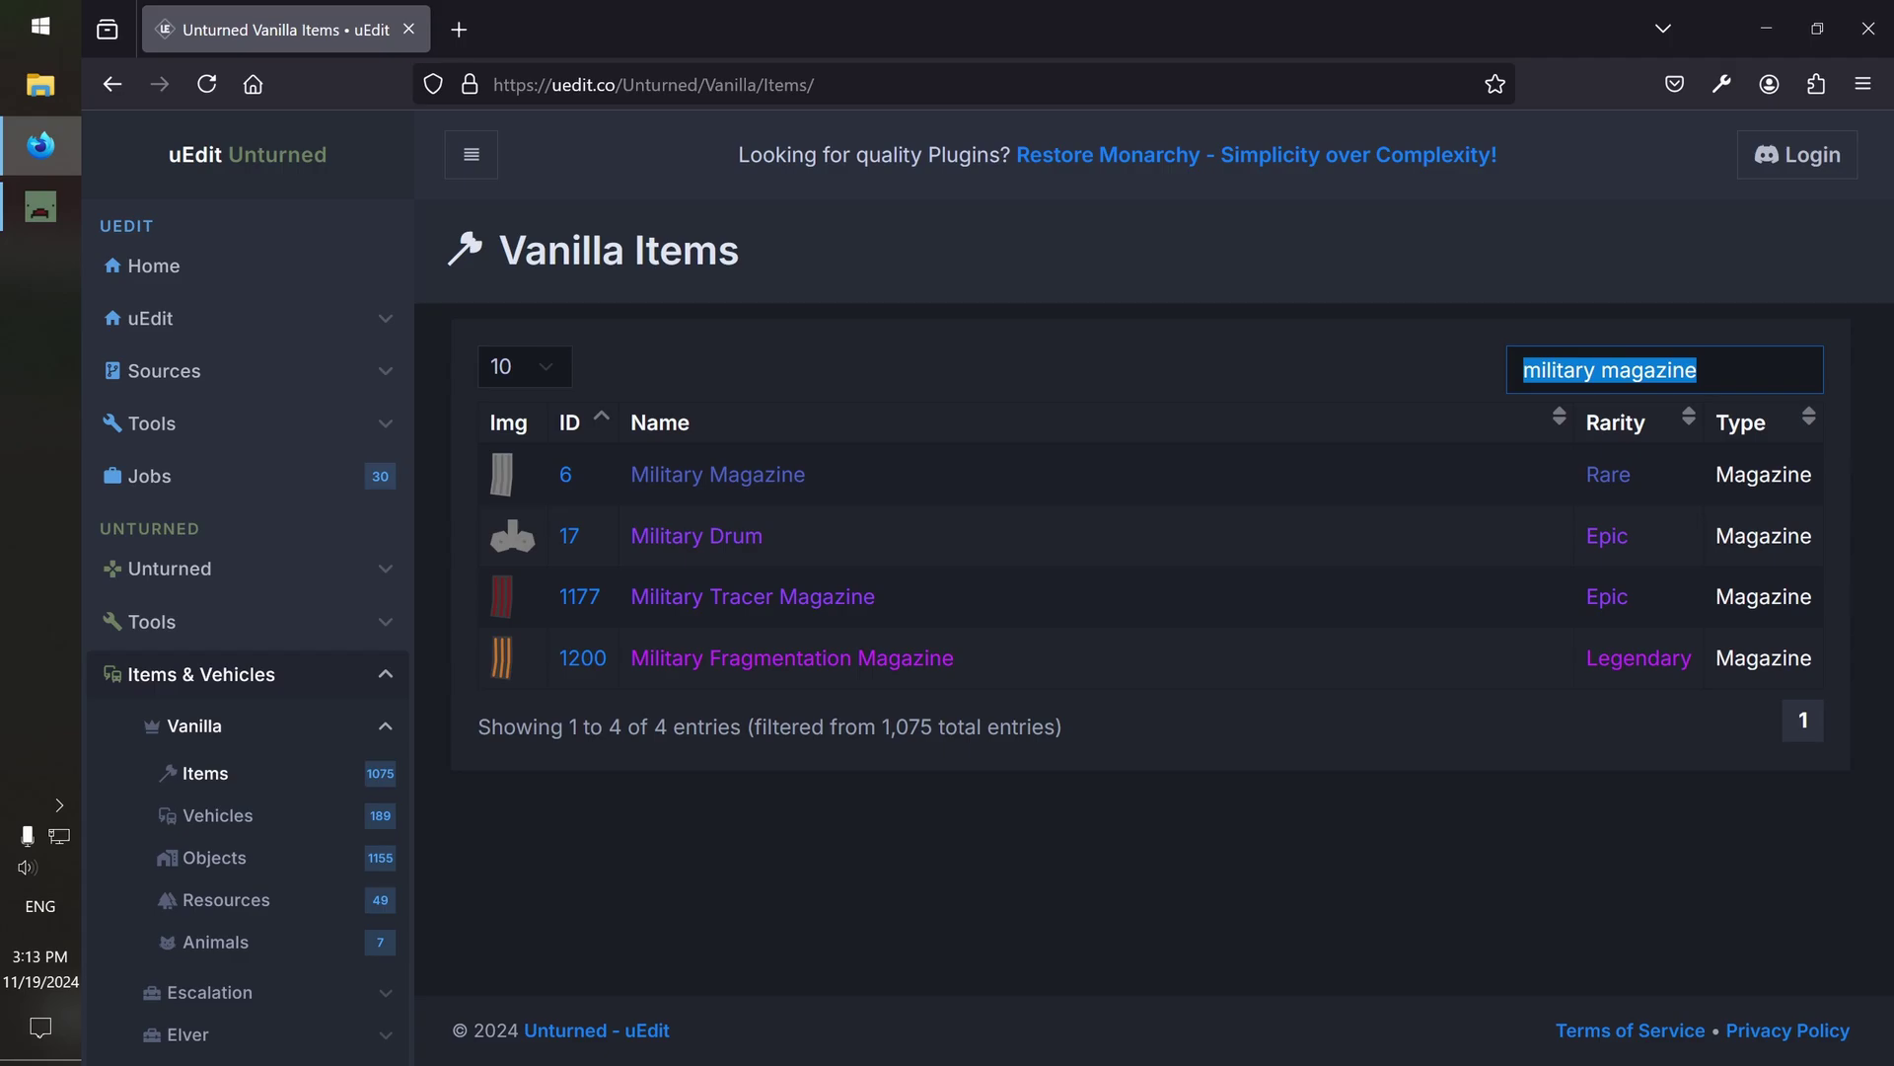
{"action": "type", "text": "mapletrik"}
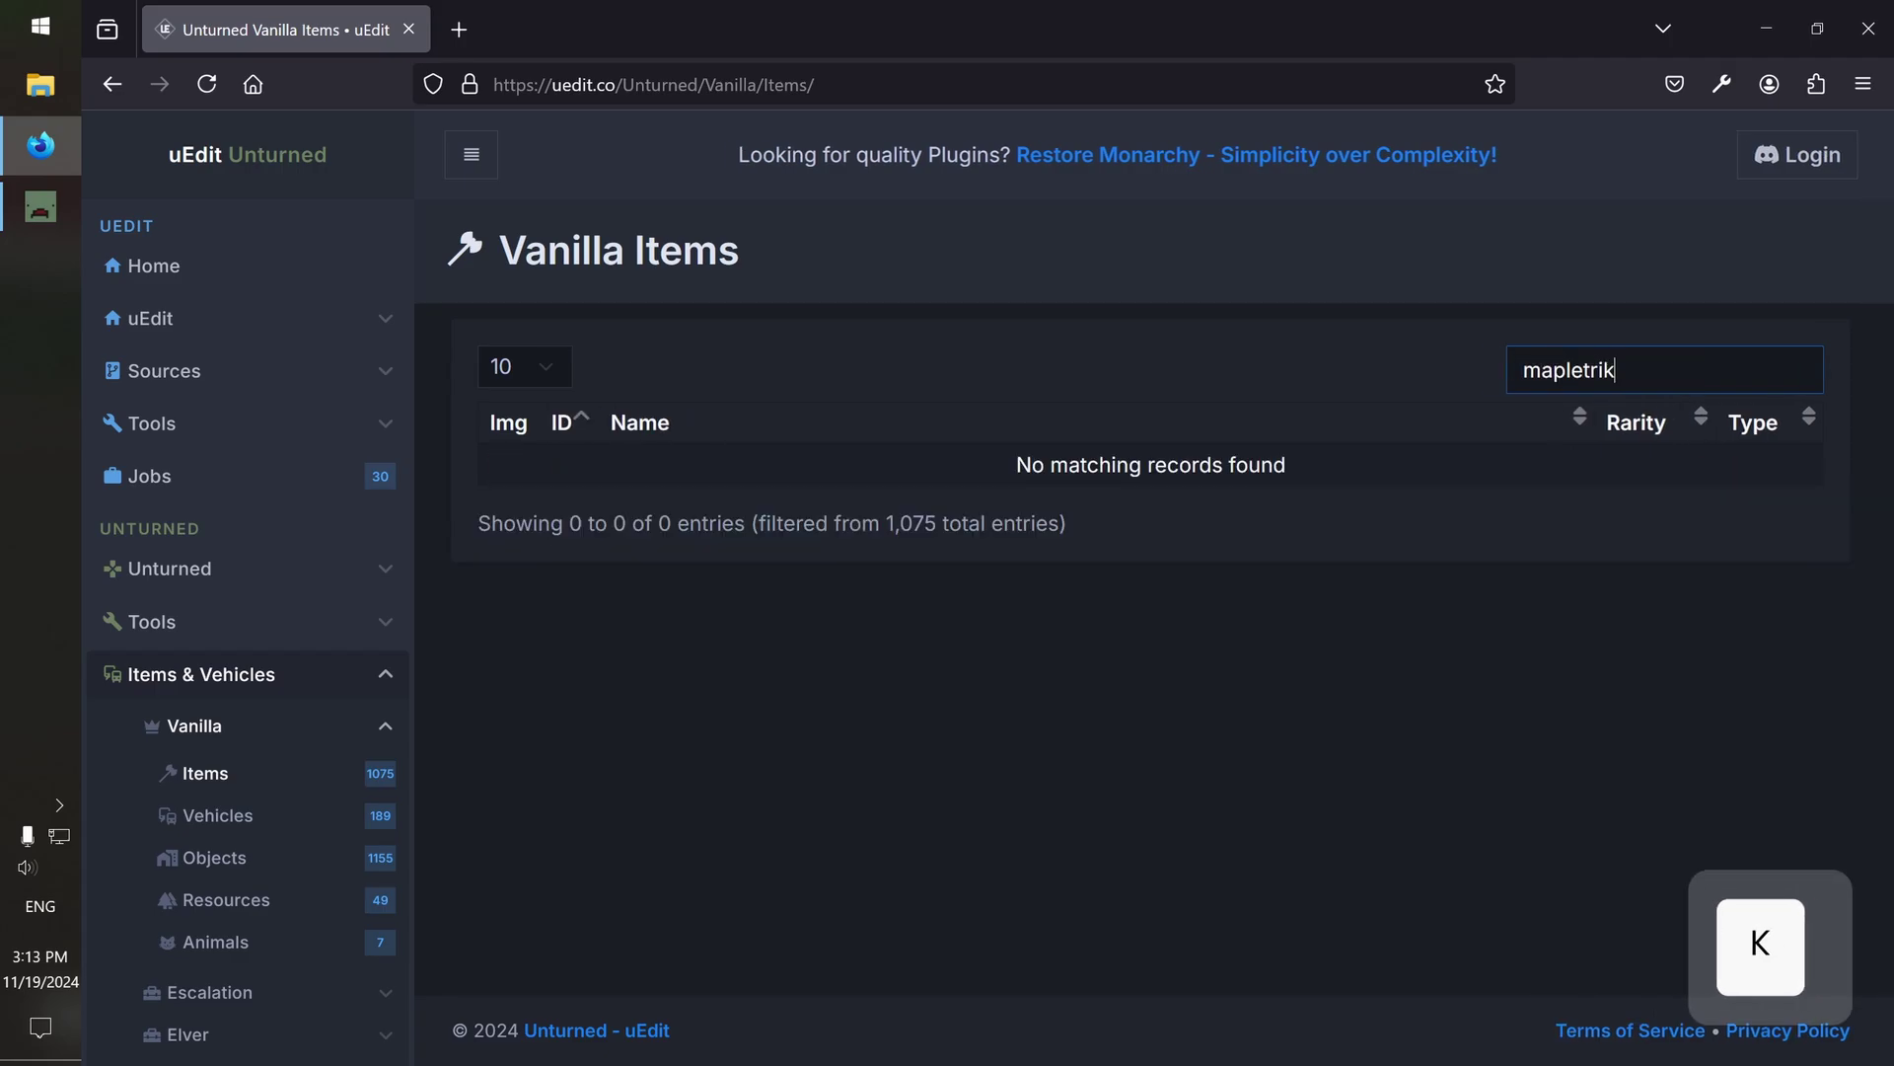
{"action": "key", "text": "ctrl+a"}
{"action": "type", "text": "maplestrike"}
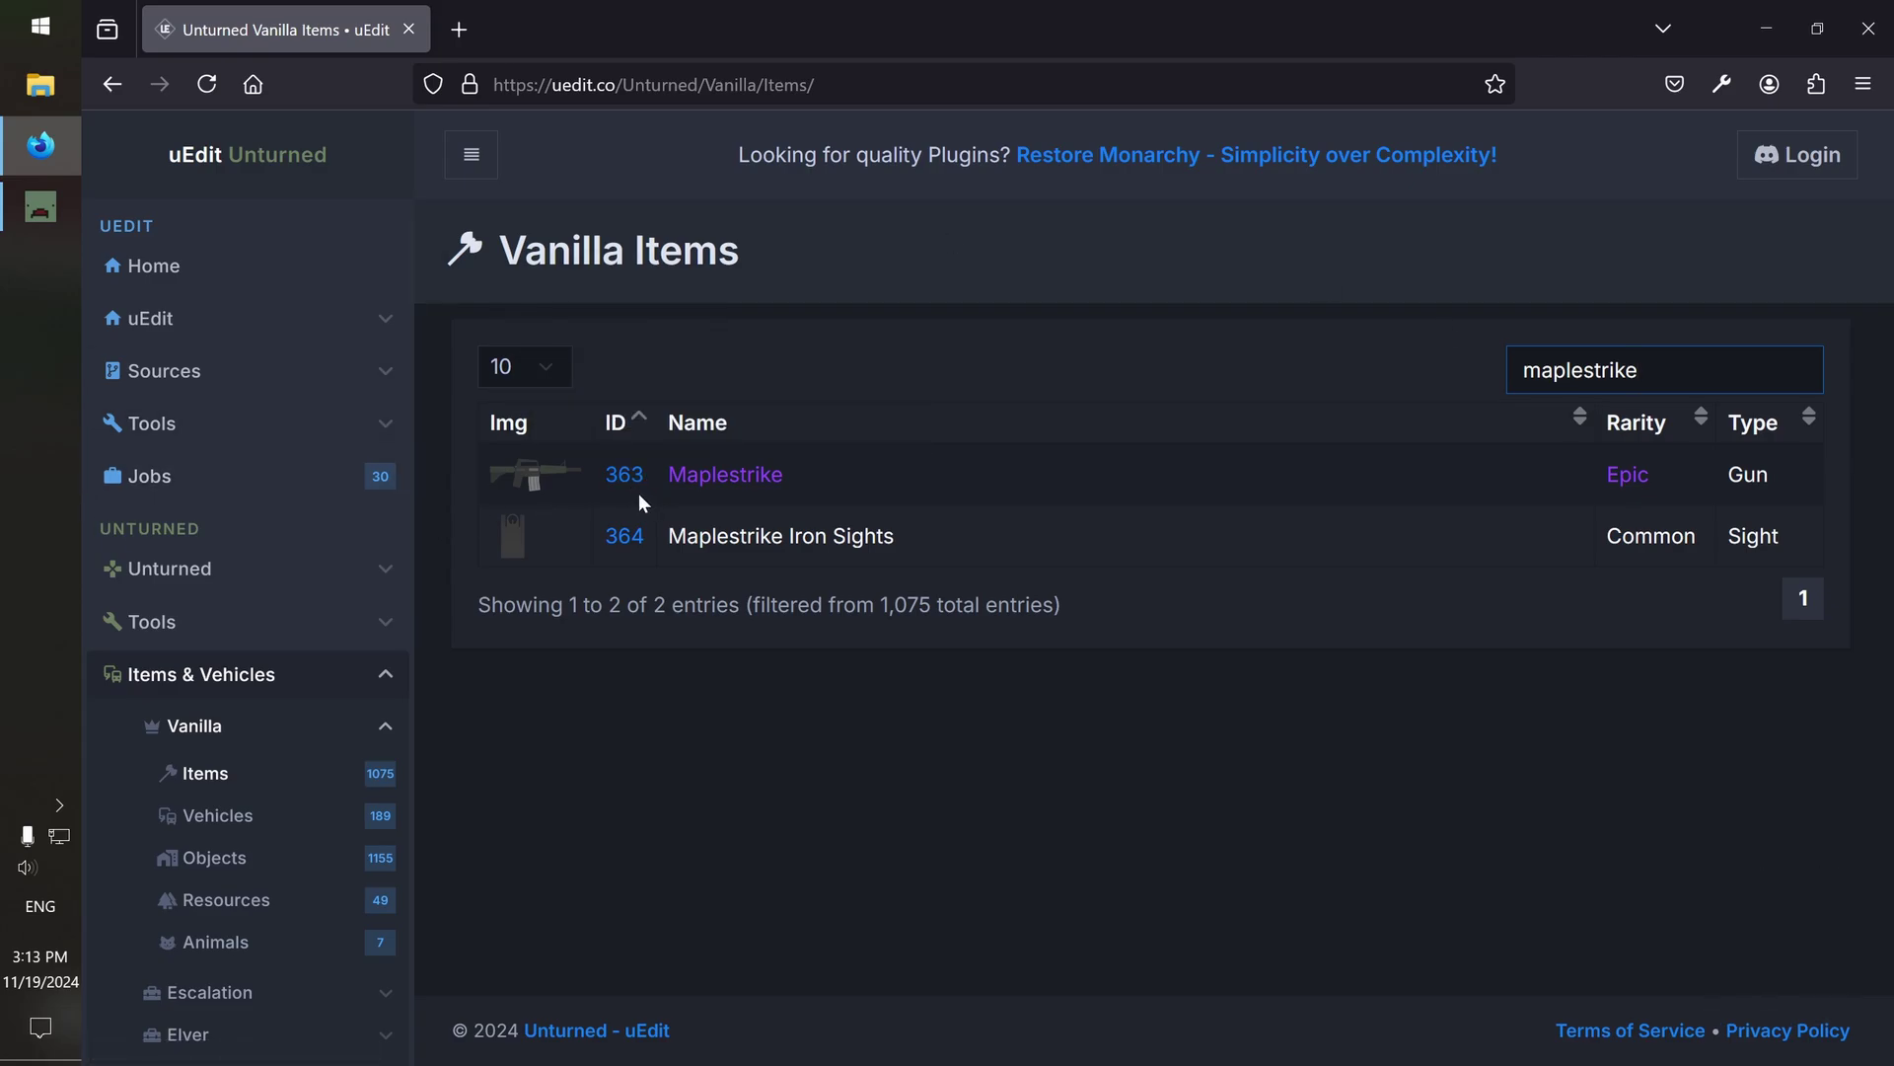
{"action": "mouse_move", "coordinate": [690, 481]}
{"action": "key", "text": "alt+Tab"}
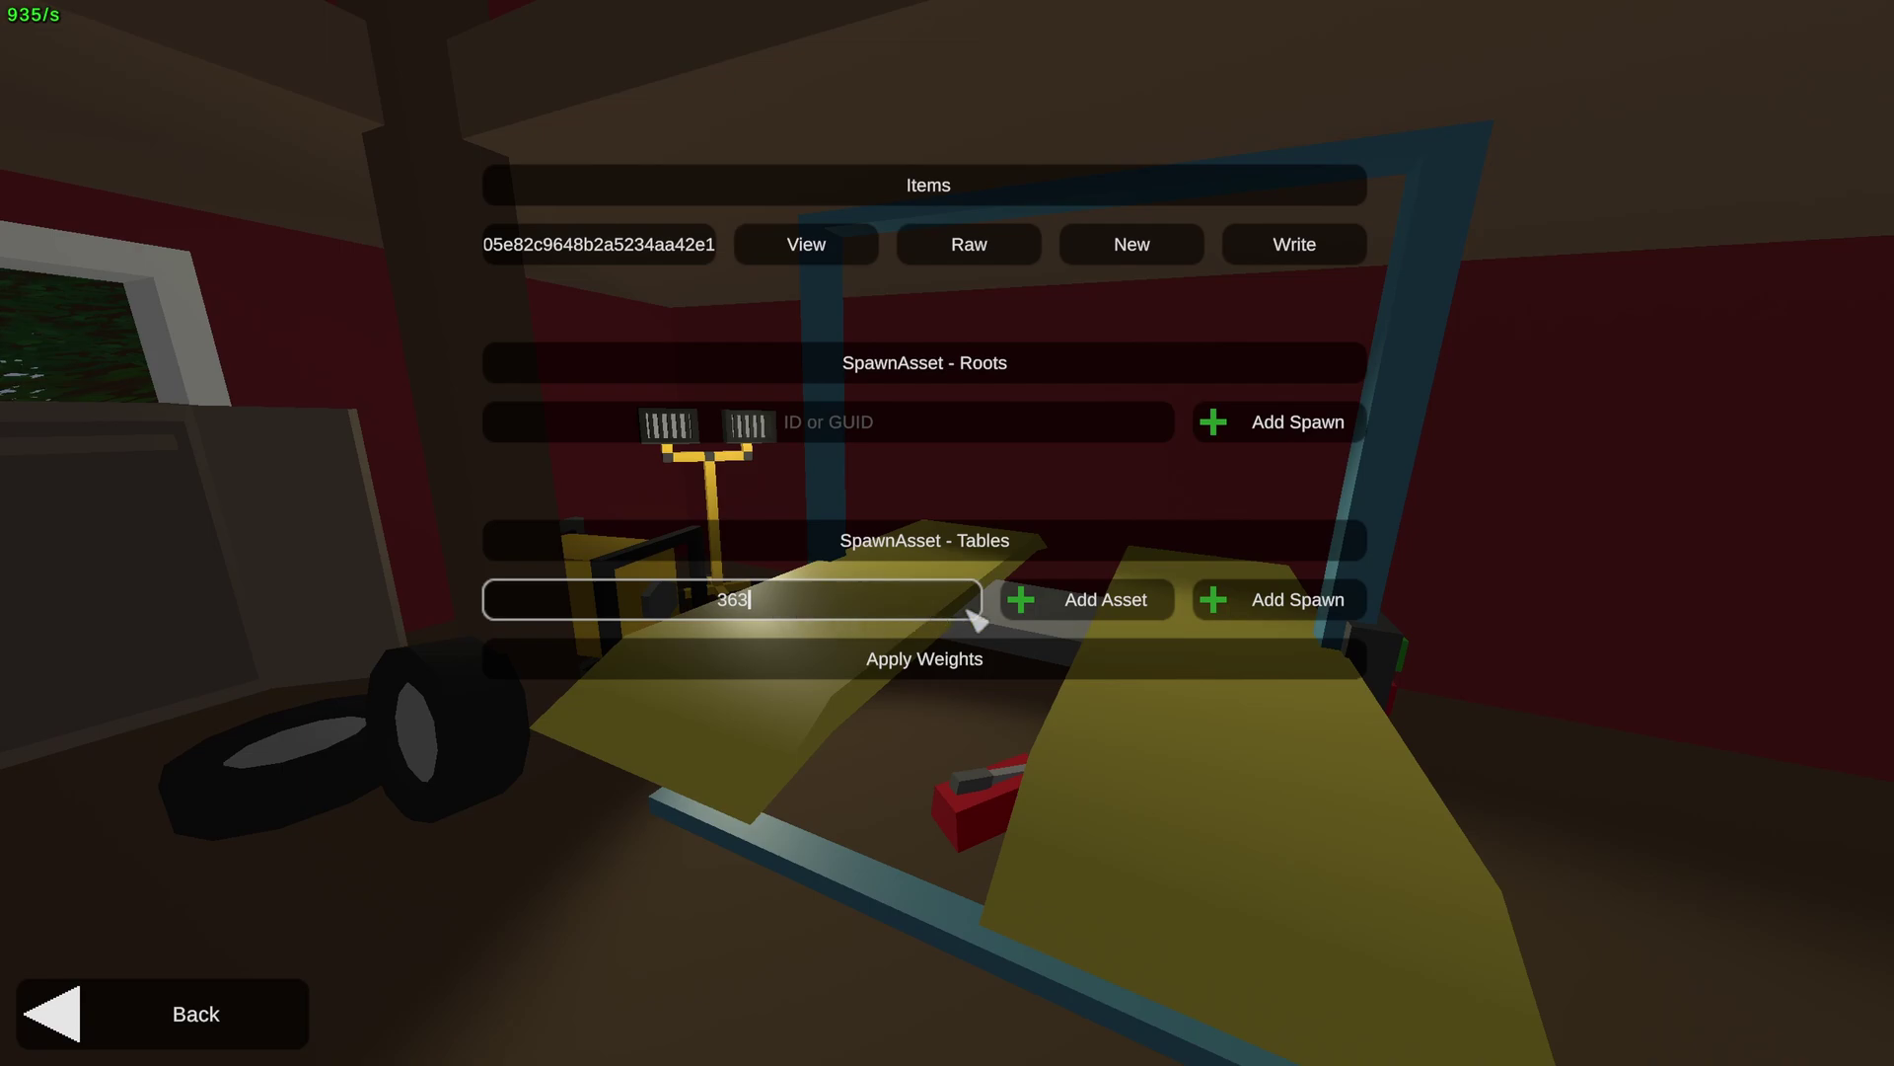
Add asset 363 (Maplestrike) to the spawn table, set its weight to 10 and apply the weights
{"action": "left_click", "coordinate": [1055, 607]}
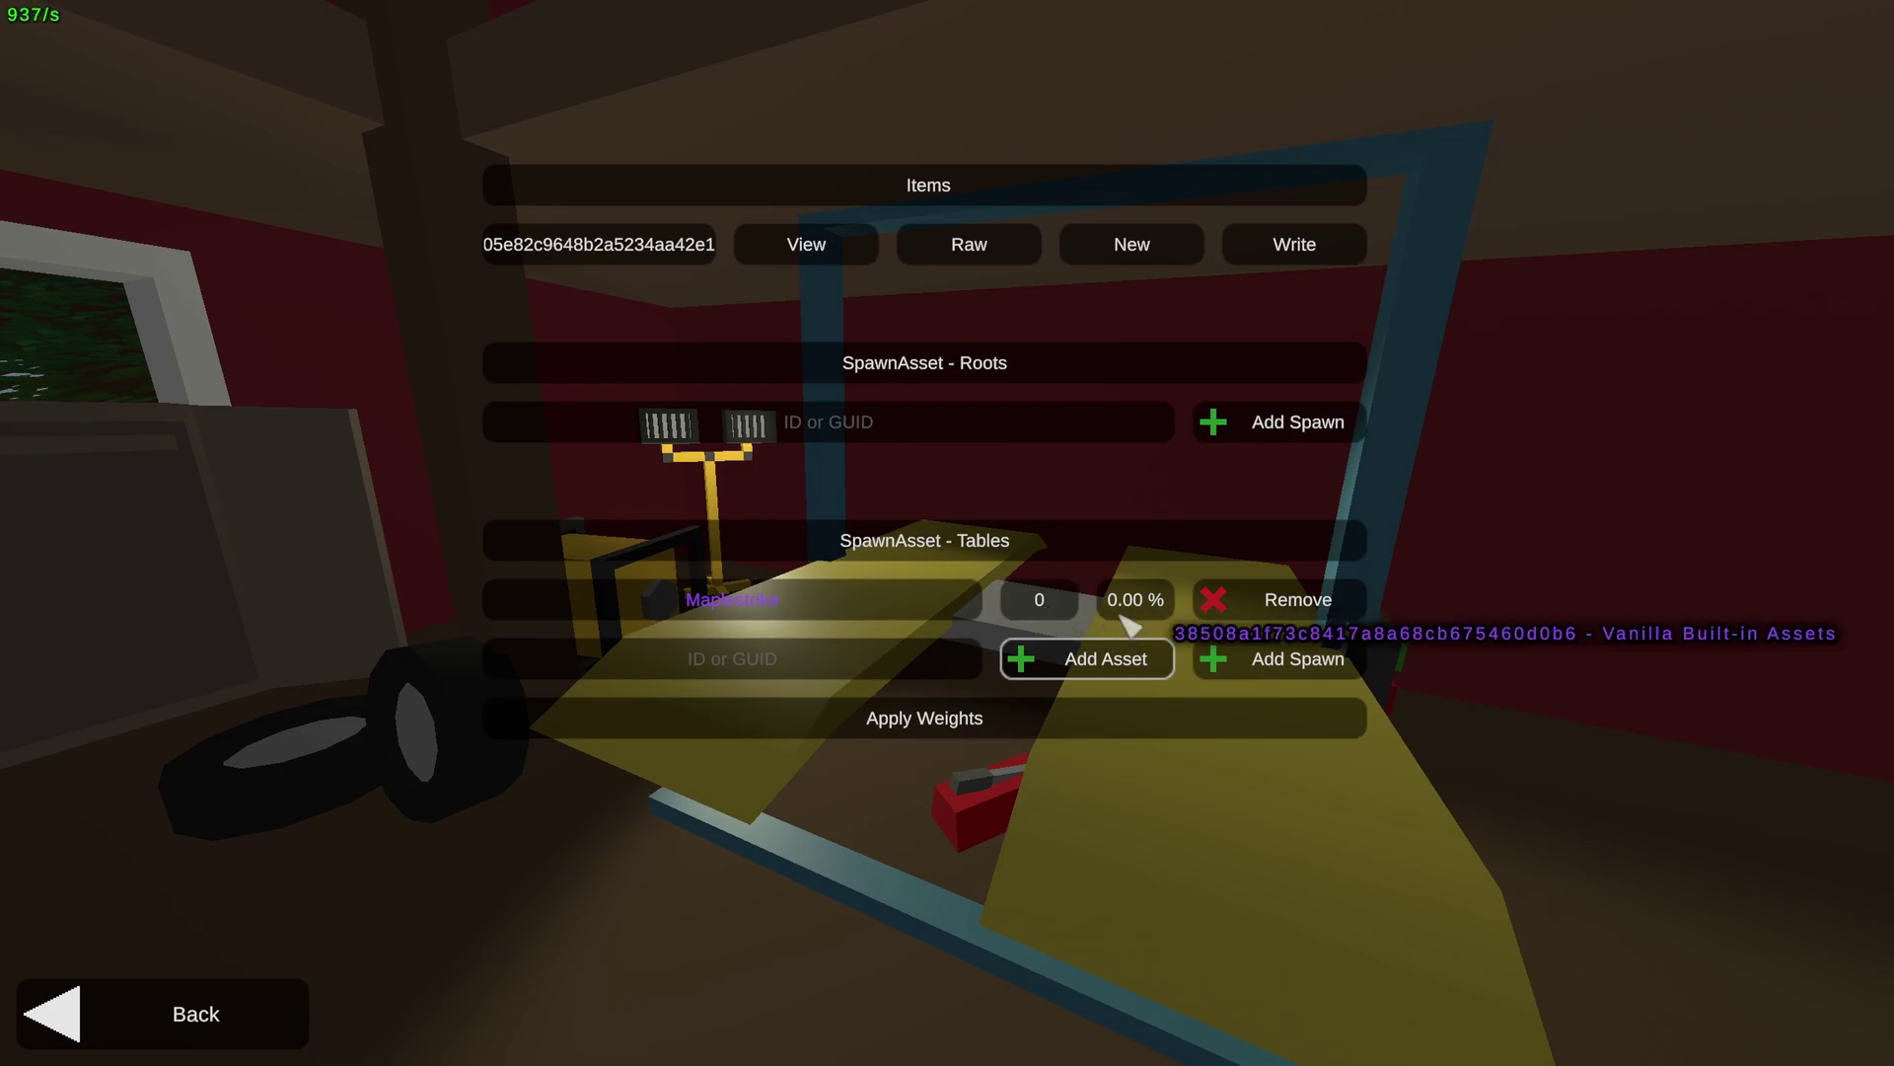
{"action": "left_click", "coordinate": [1062, 609]}
{"action": "type", "text": "15"}
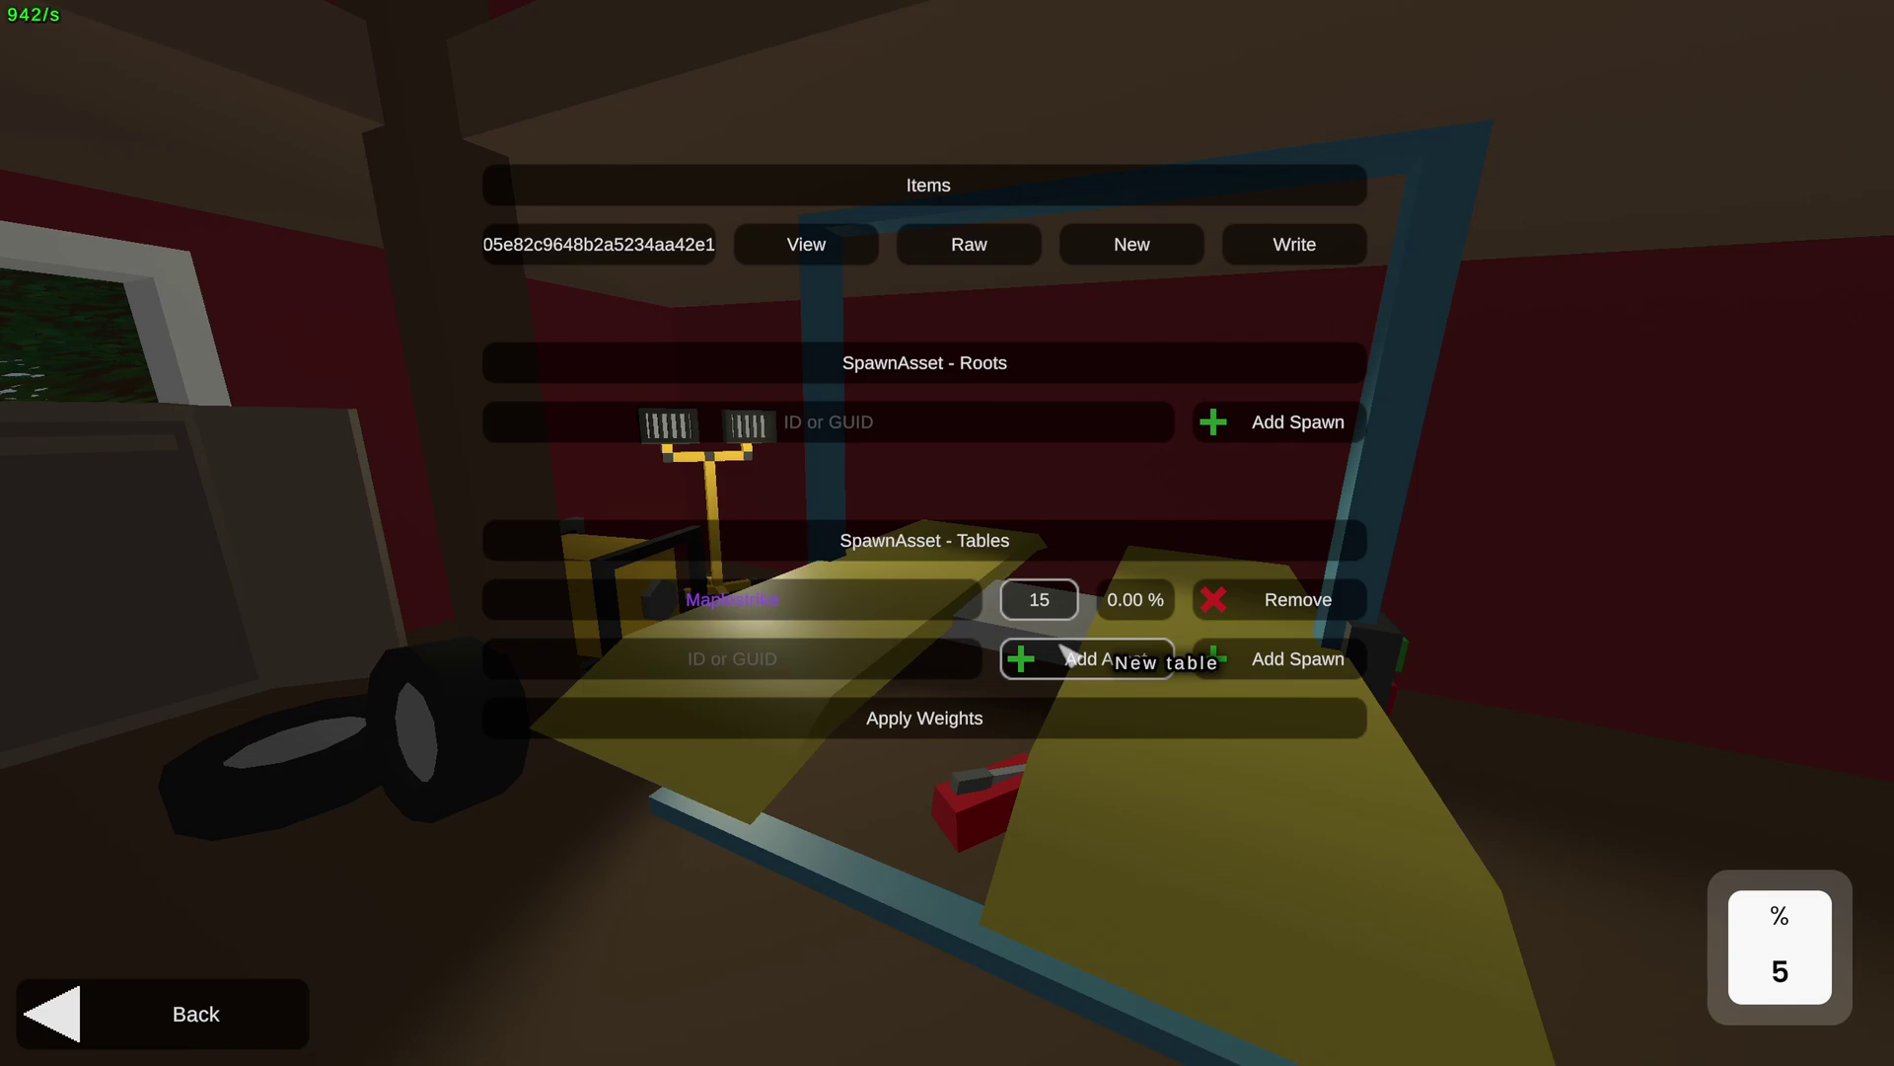
{"action": "key", "text": "BackSpace"}
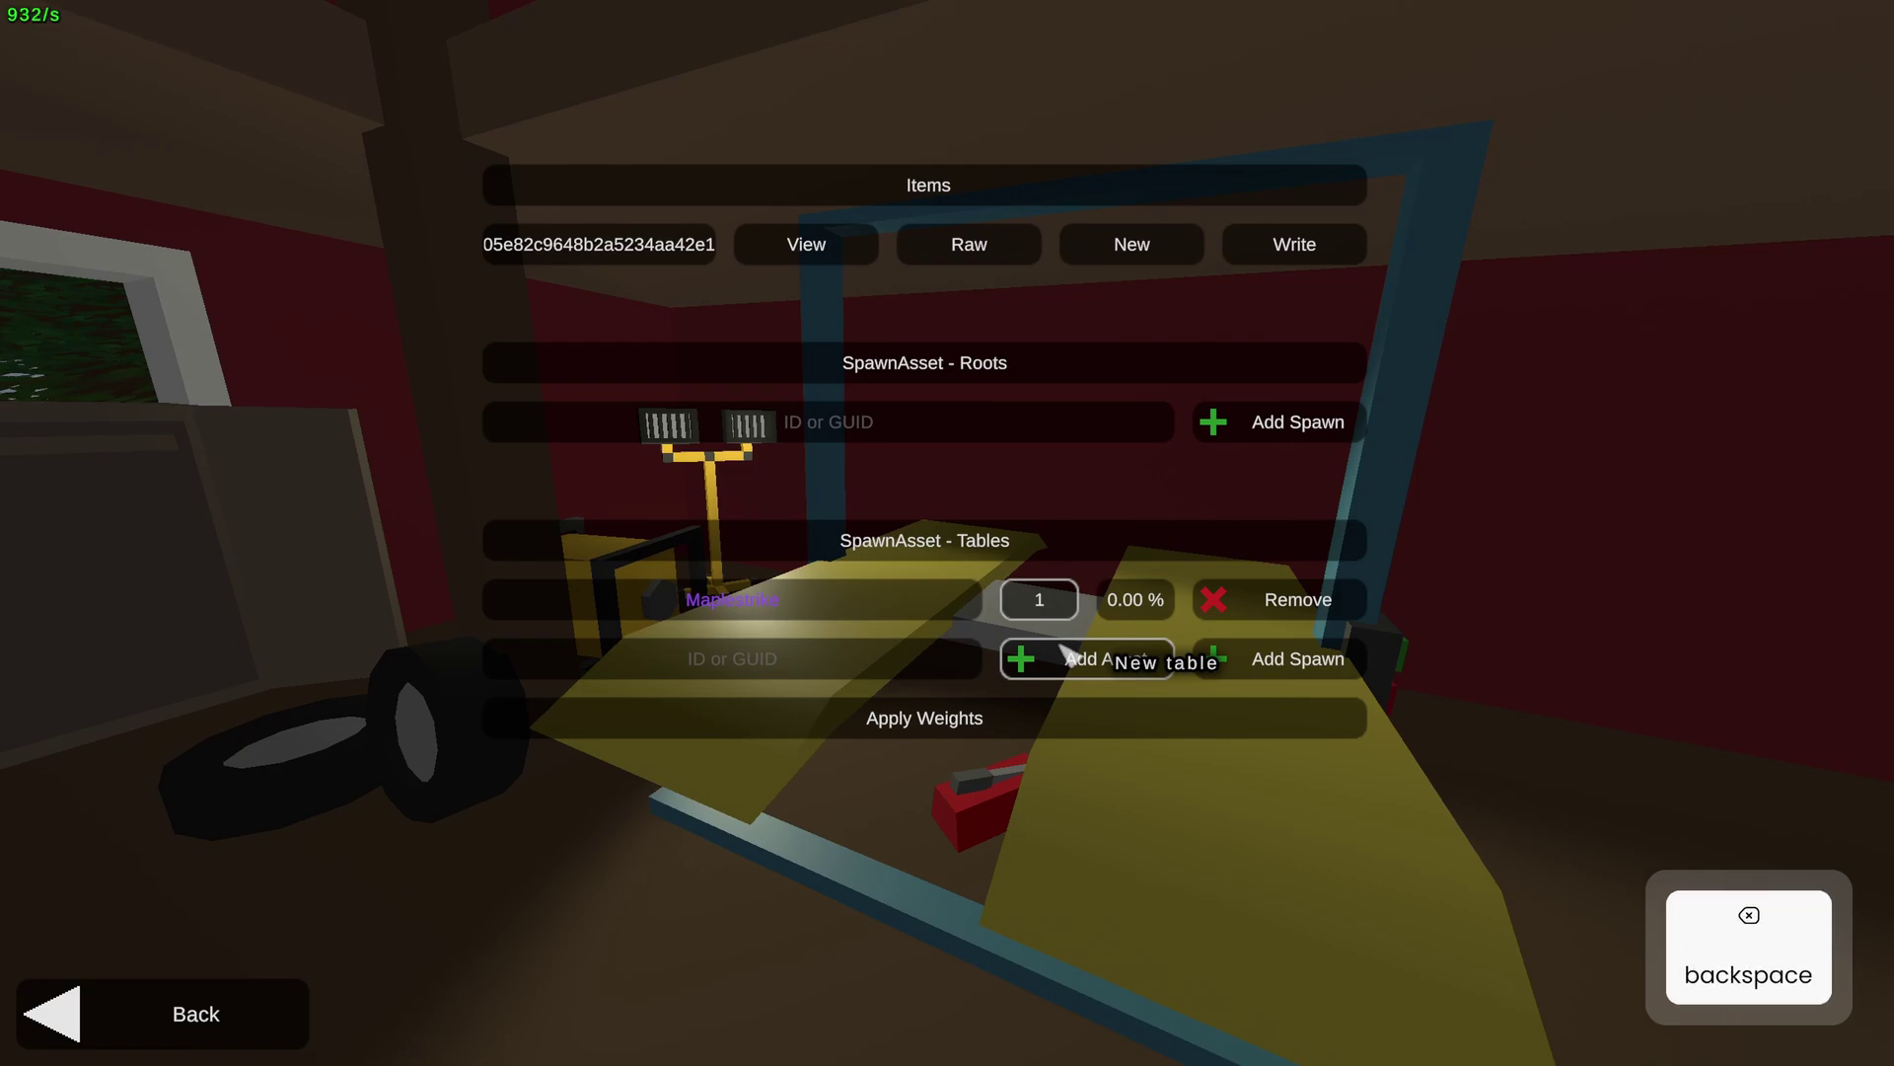
{"action": "type", "text": "0"}
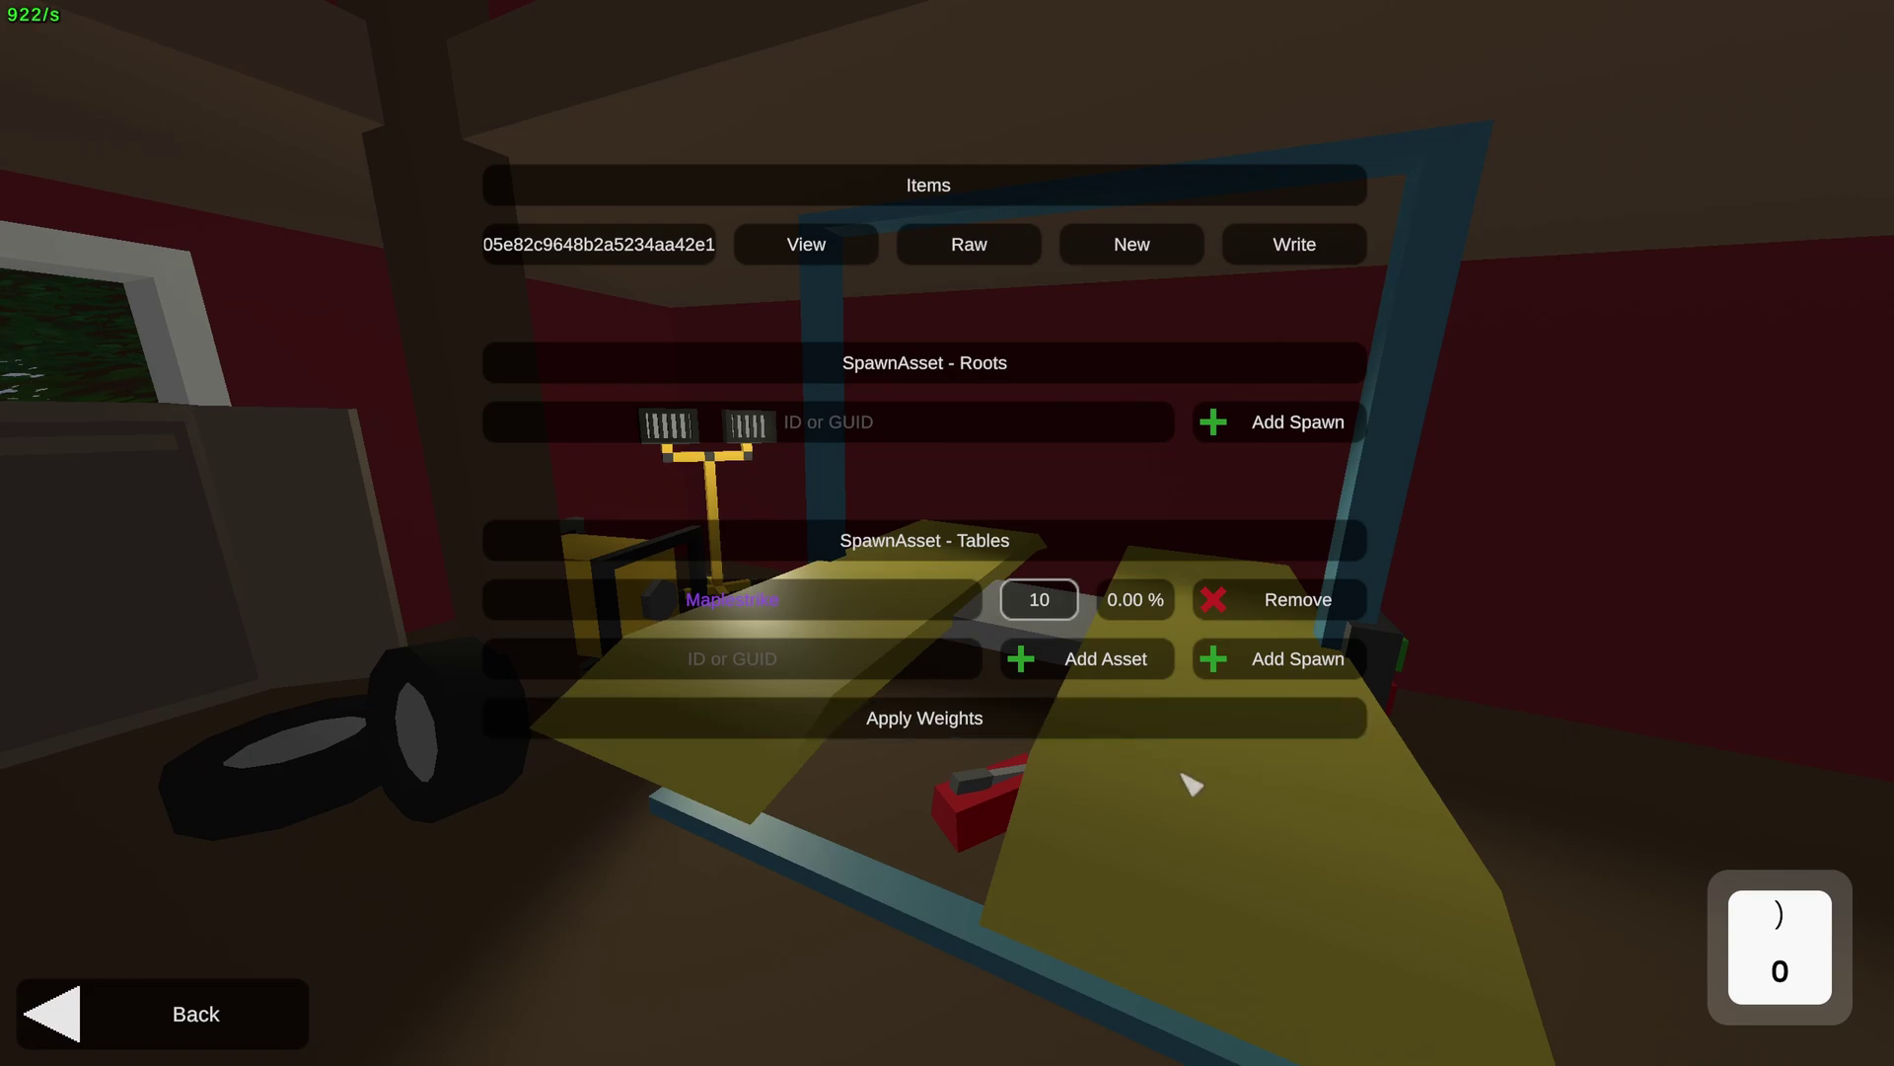
{"action": "left_click", "coordinate": [1145, 622]}
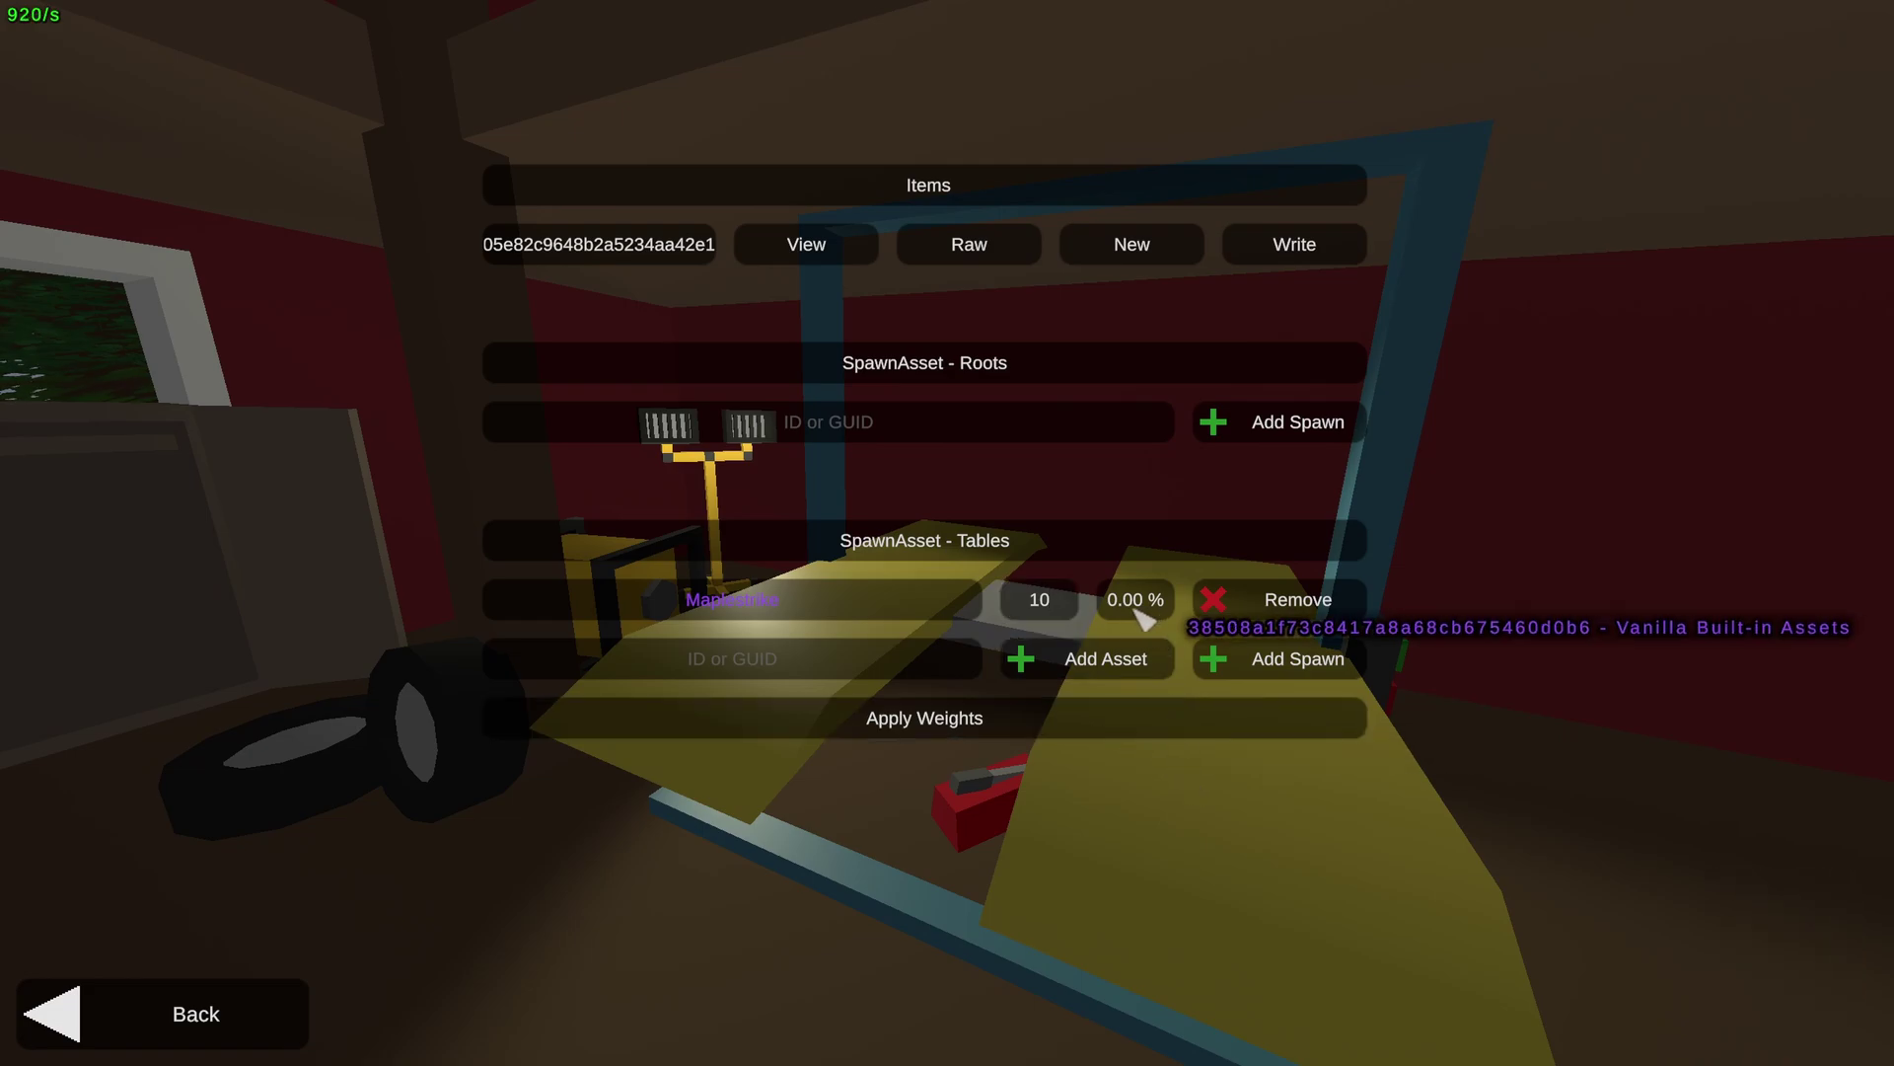
{"action": "left_click", "coordinate": [1115, 725]}
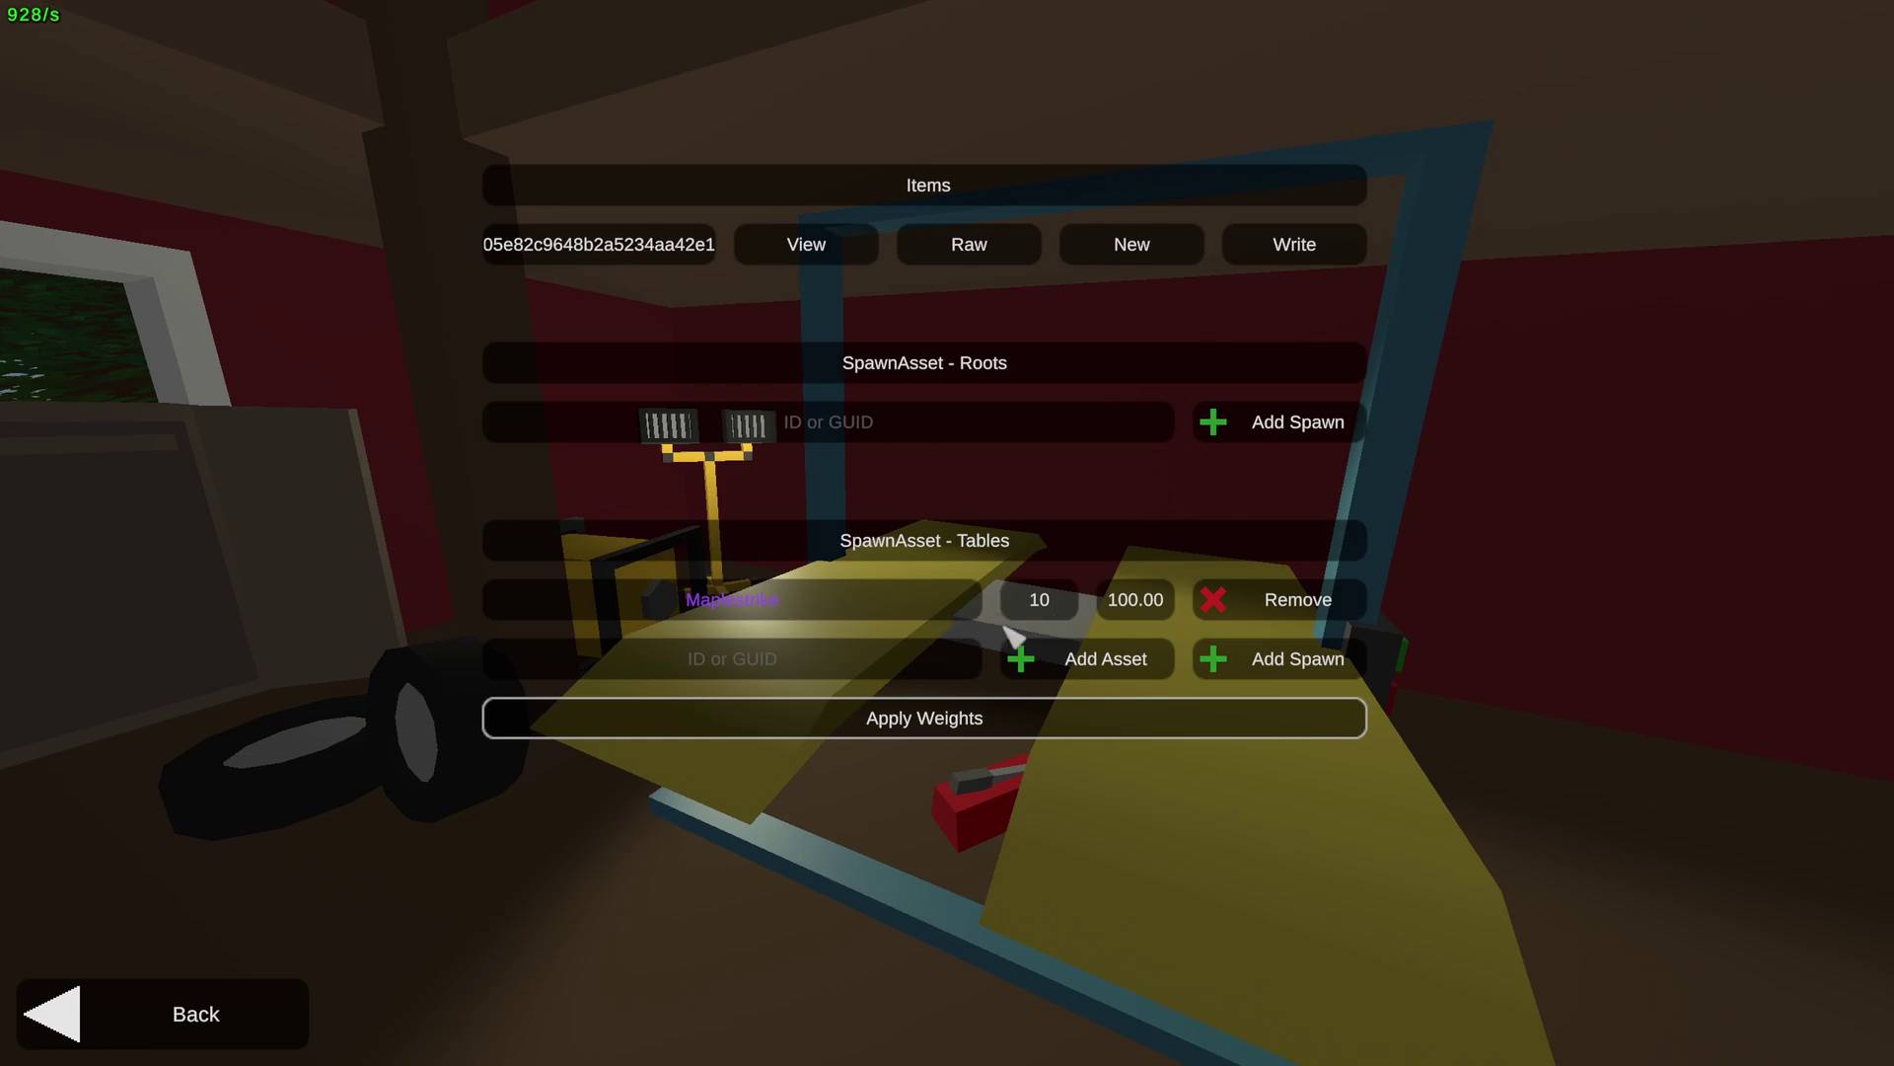
{"action": "left_click", "coordinate": [1028, 604]}
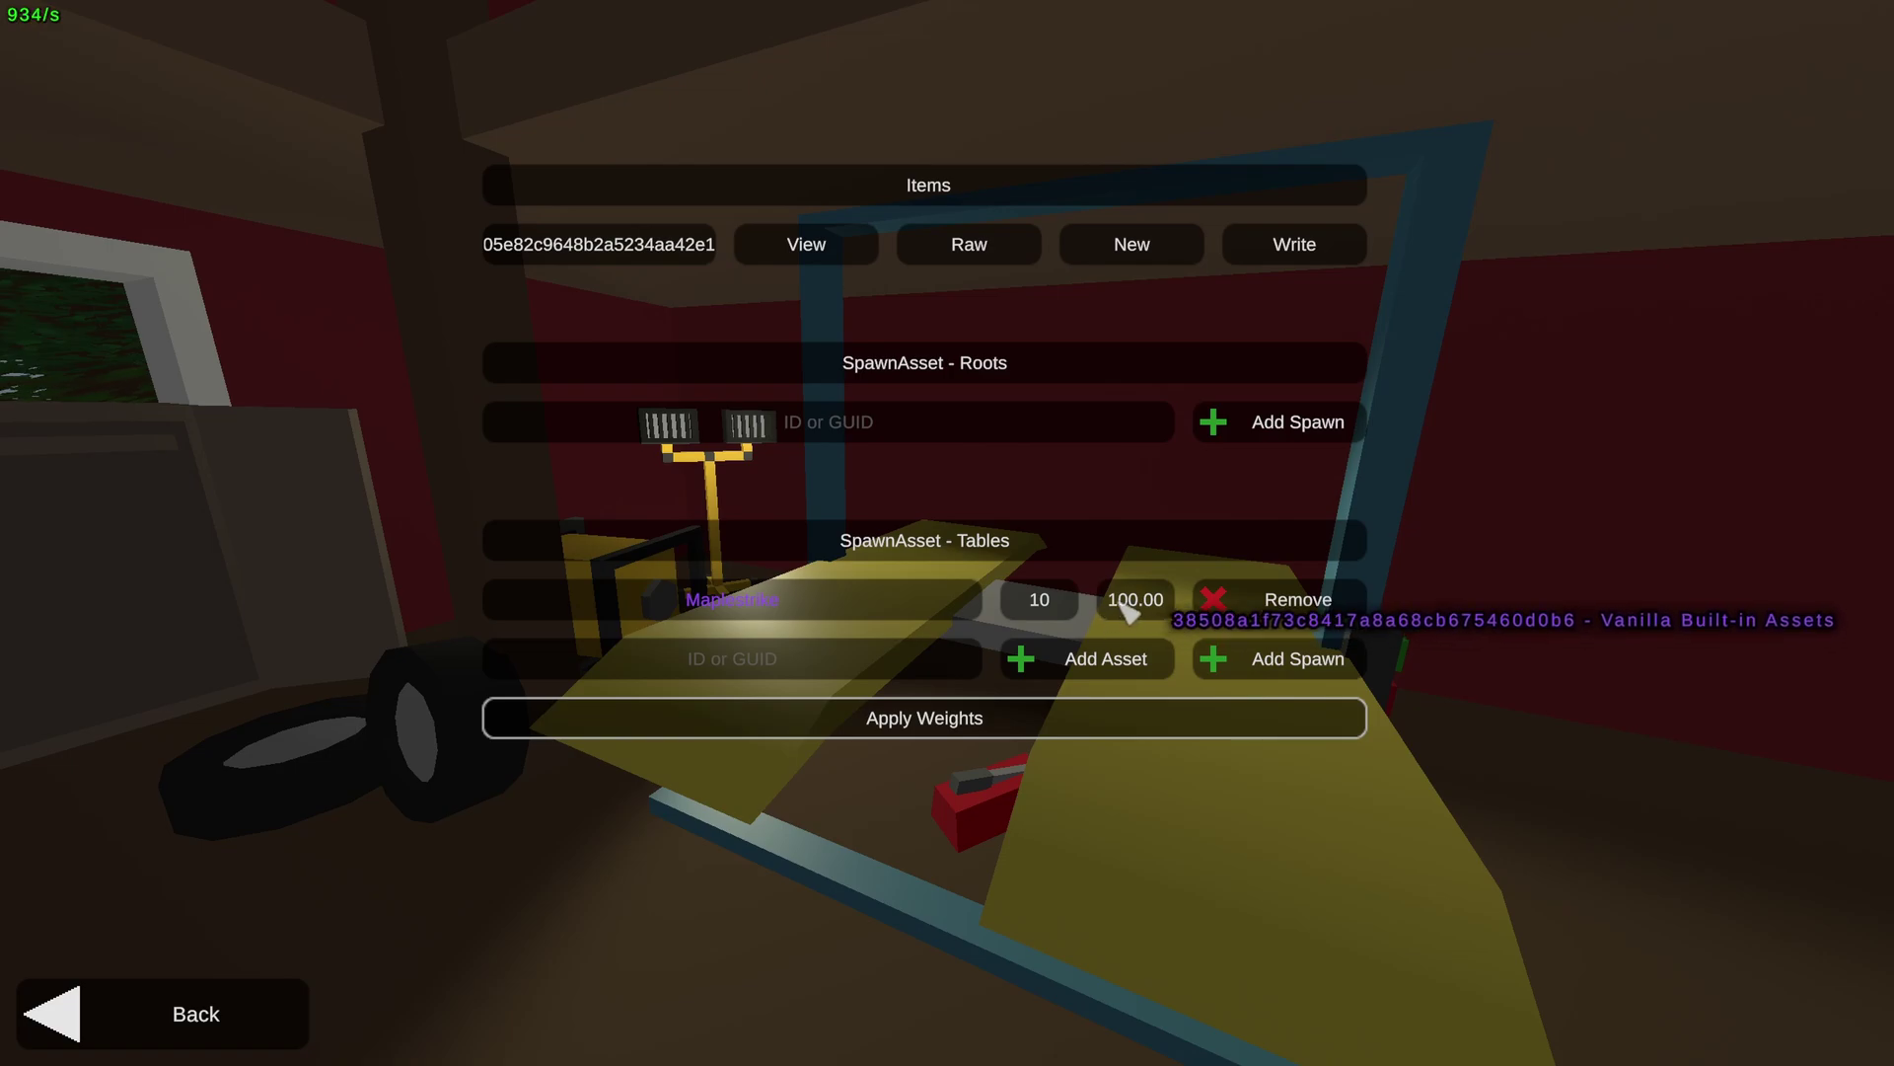
{"action": "left_click", "coordinate": [914, 658]}
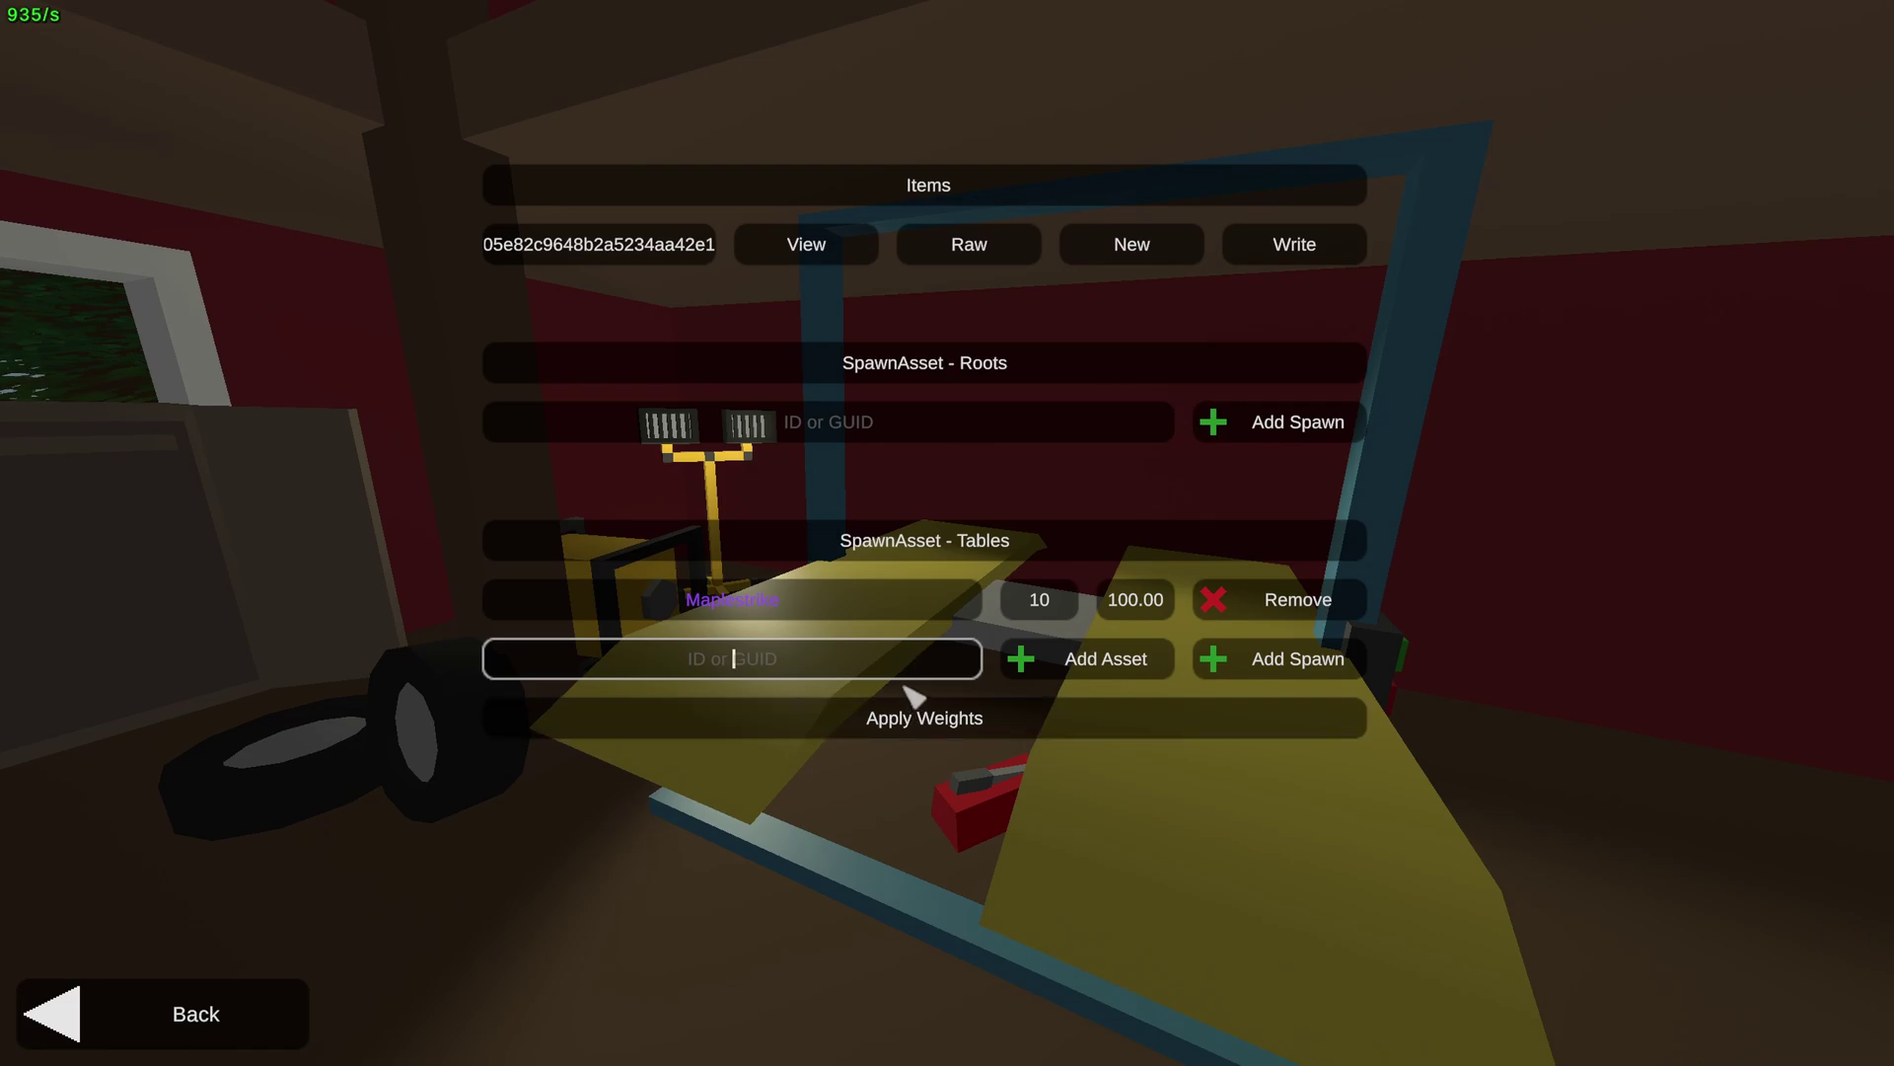
{"action": "type", "text": "6"}
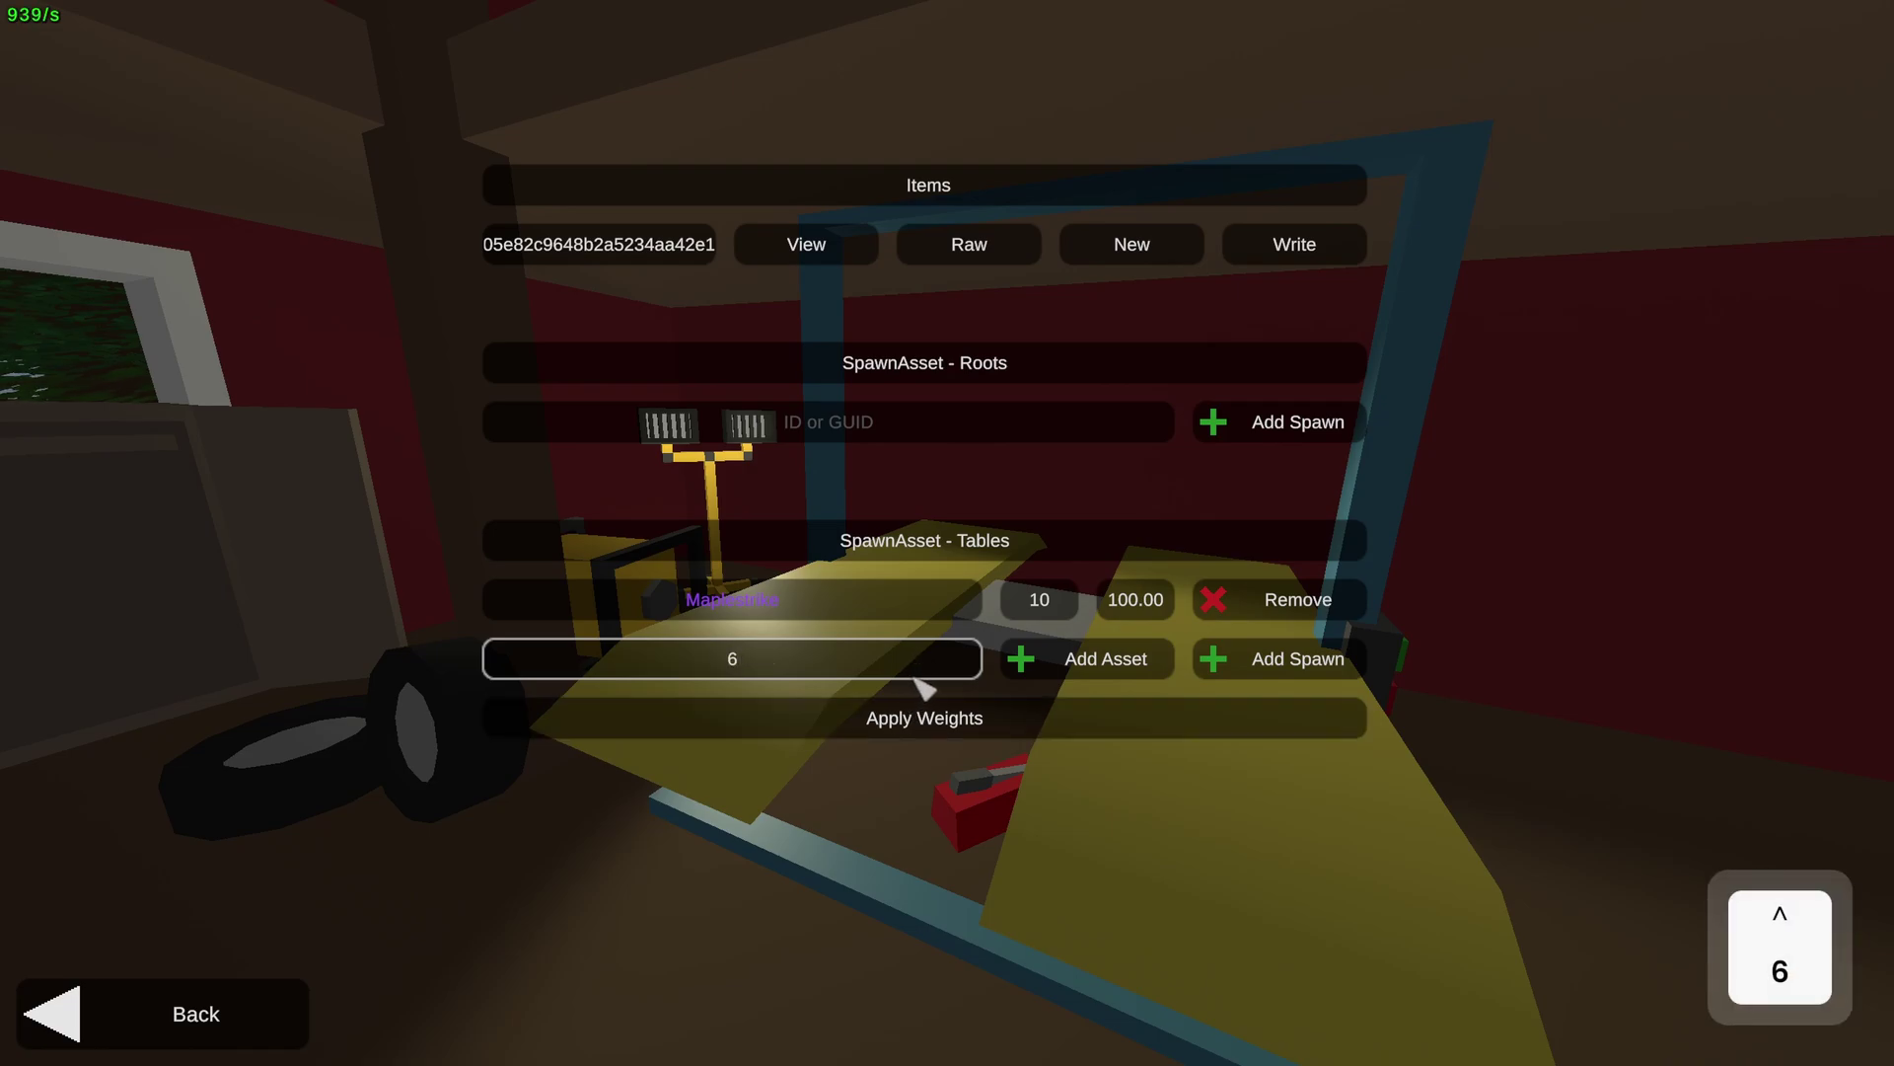
{"action": "left_click", "coordinate": [1056, 663]}
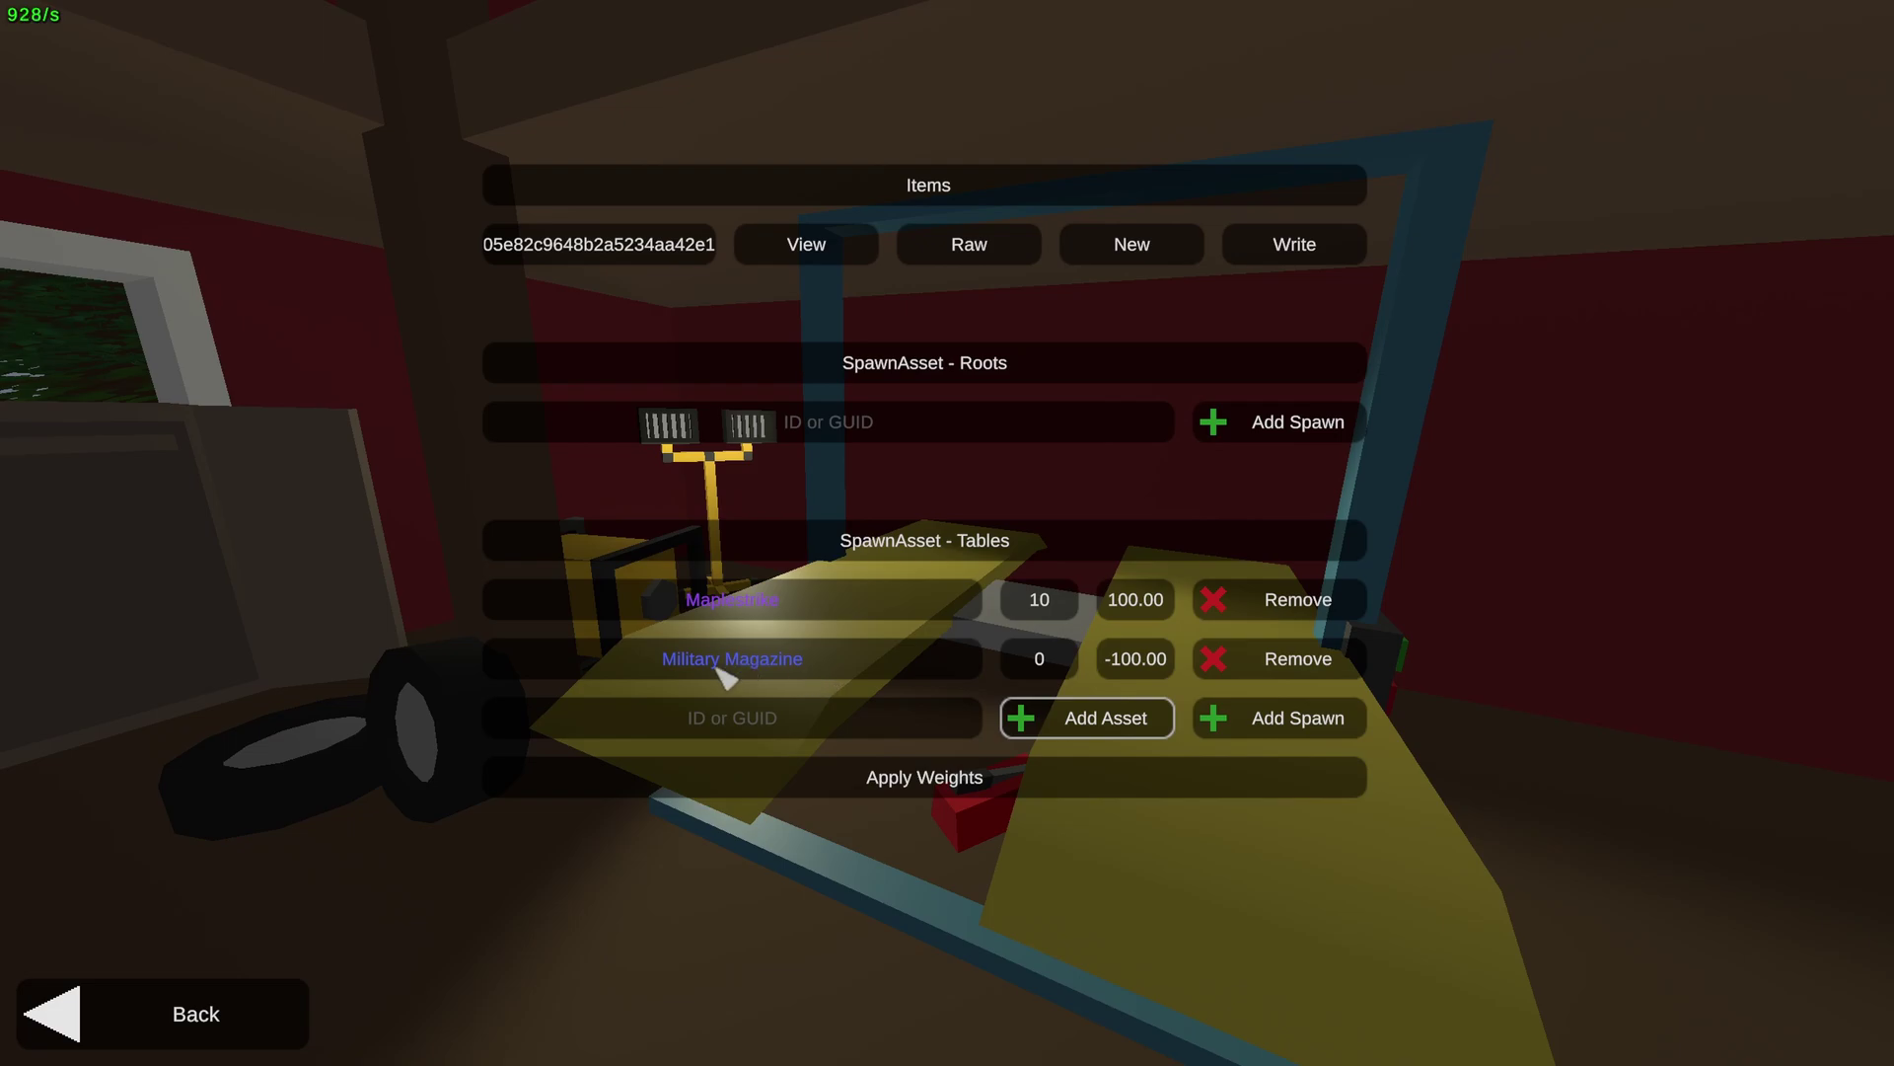
{"action": "left_click", "coordinate": [1332, 668]}
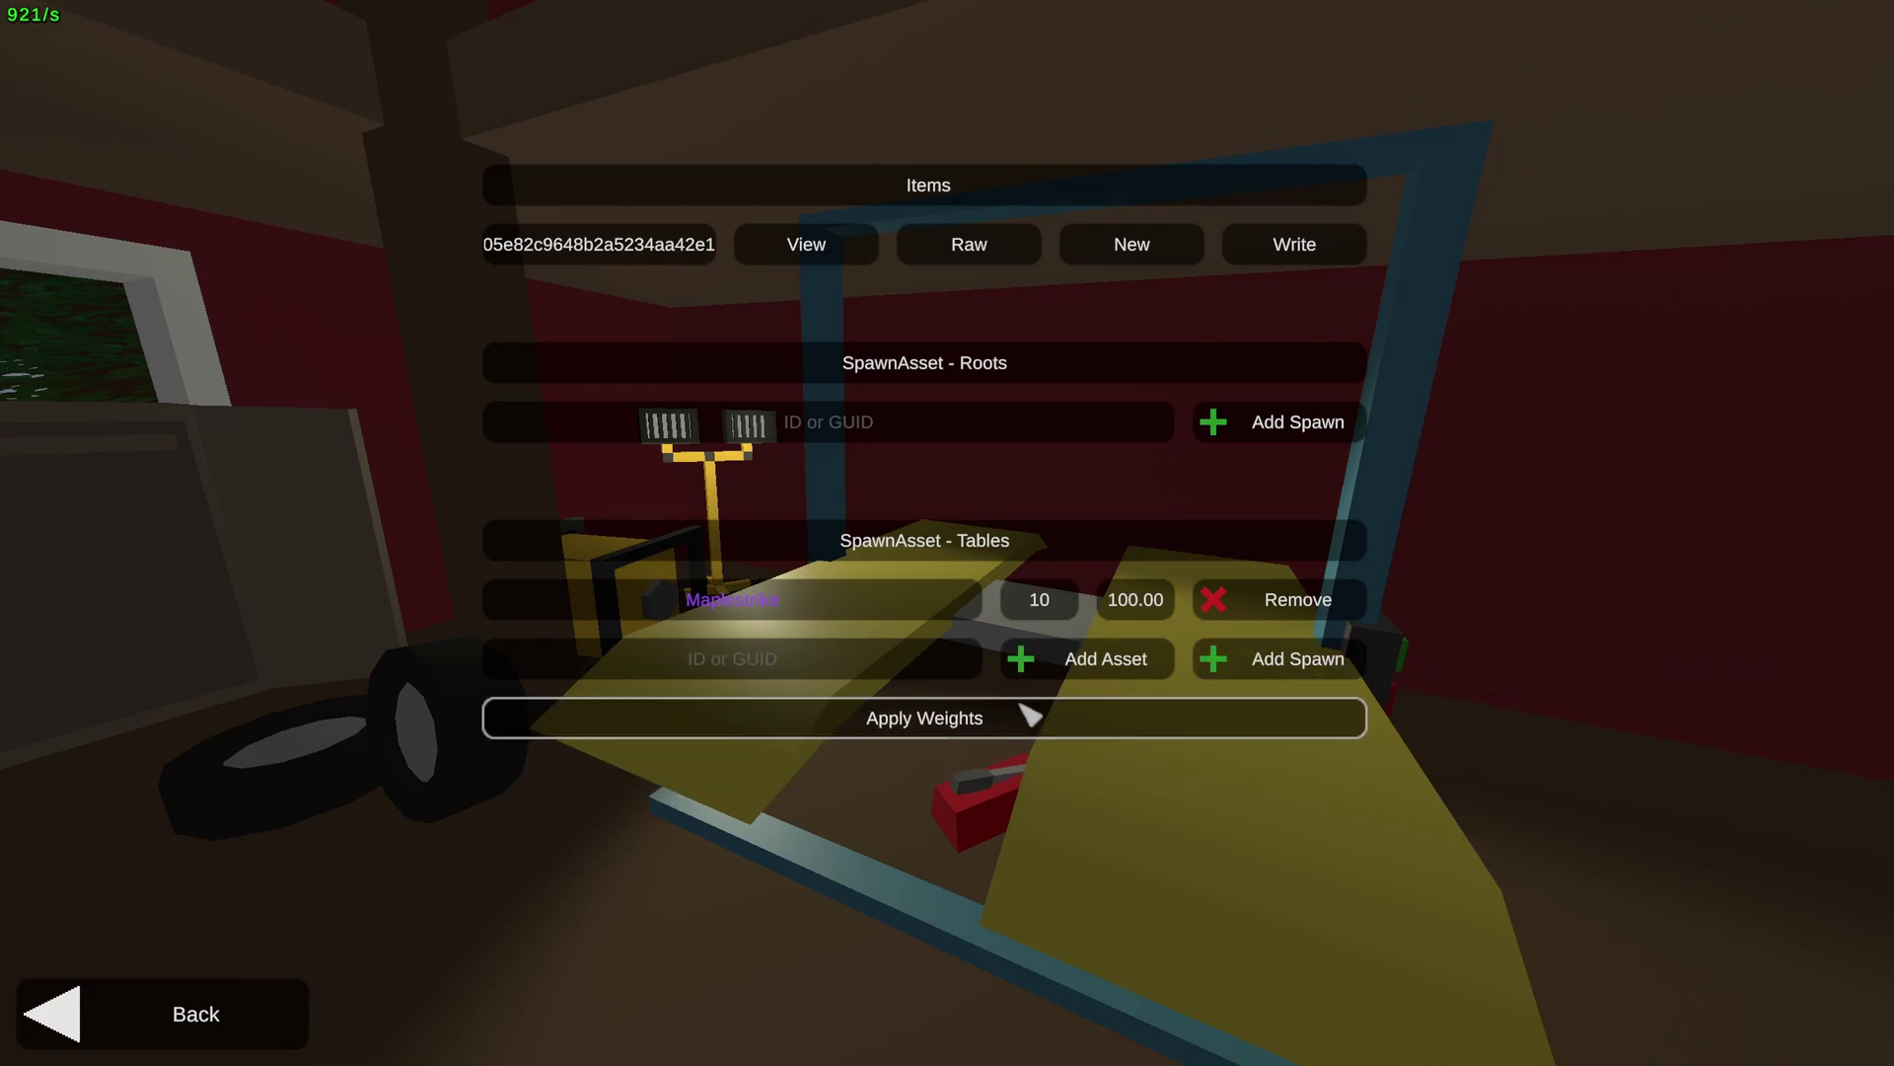
Add asset 6 (Military Magazine) to the spawn table, set its weight to 15 and apply the weights
{"action": "left_click", "coordinate": [801, 671]}
{"action": "type", "text": "6"}
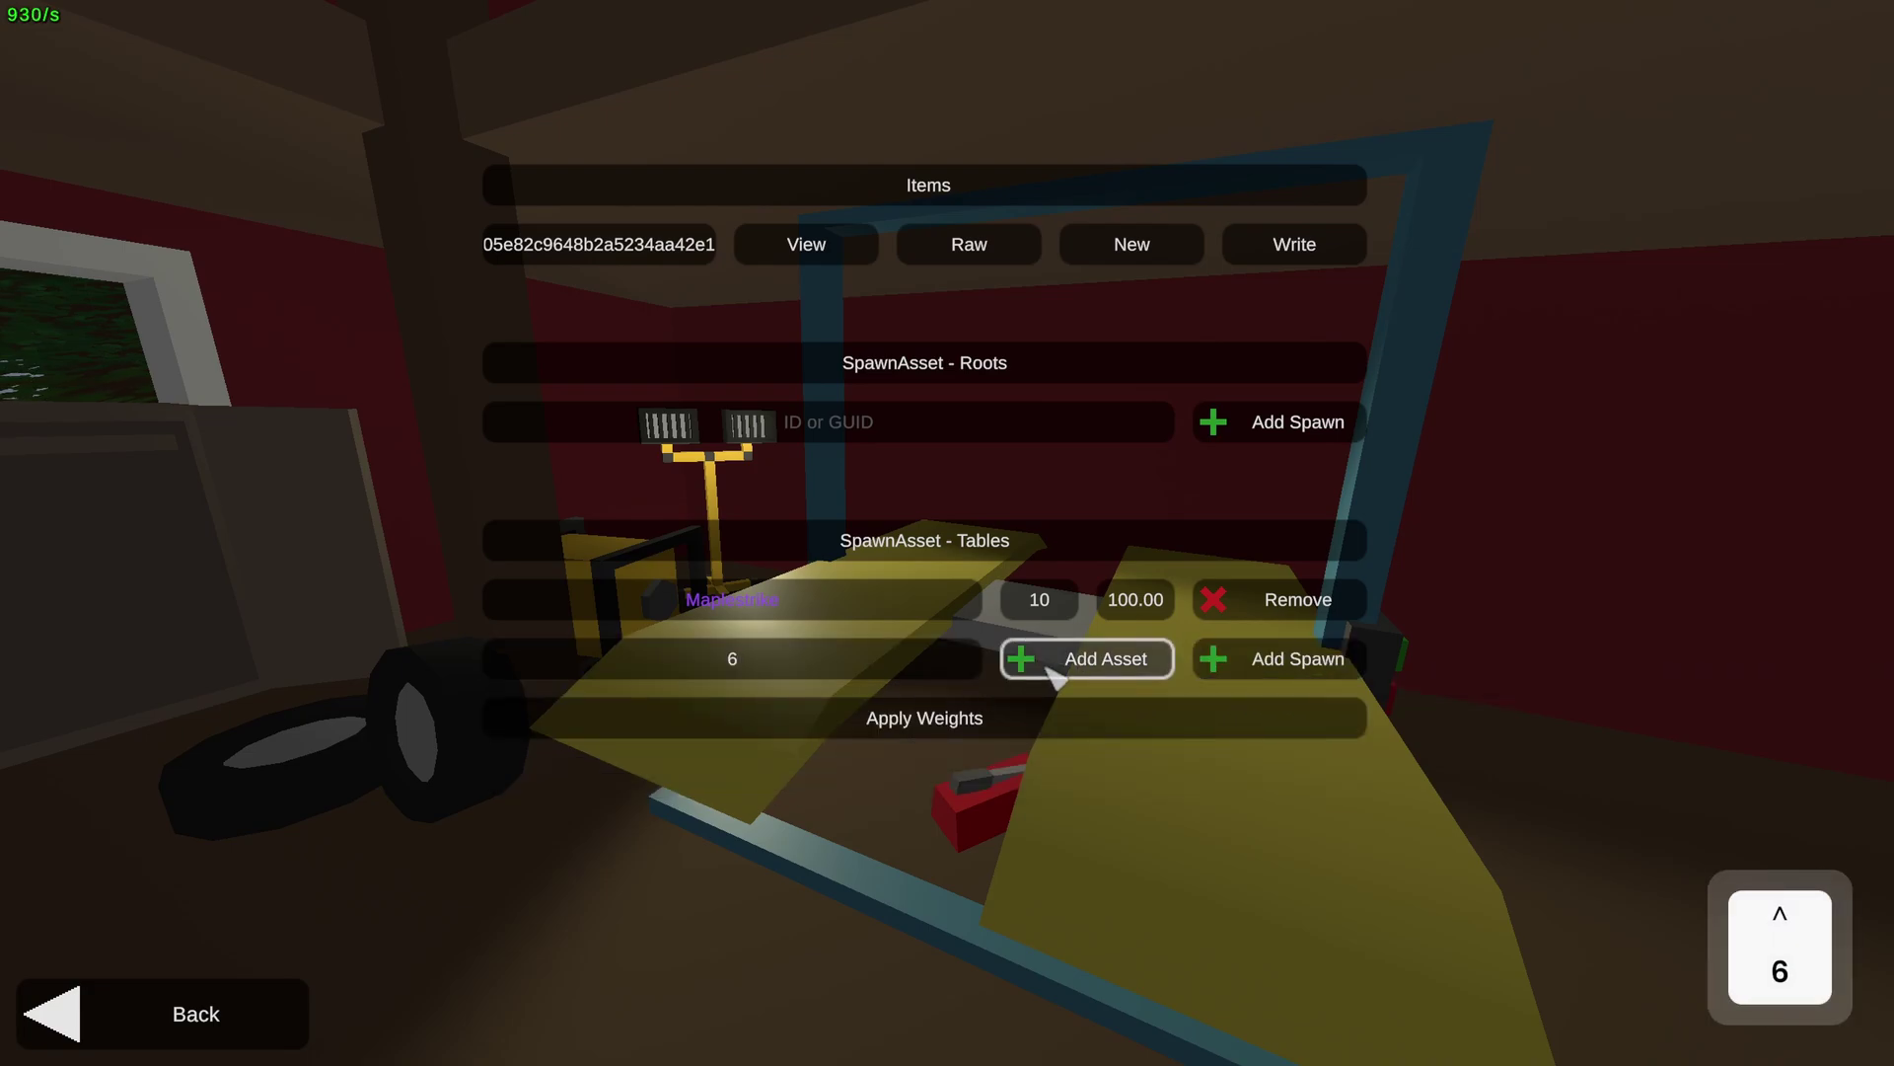
{"action": "left_click", "coordinate": [1154, 673]}
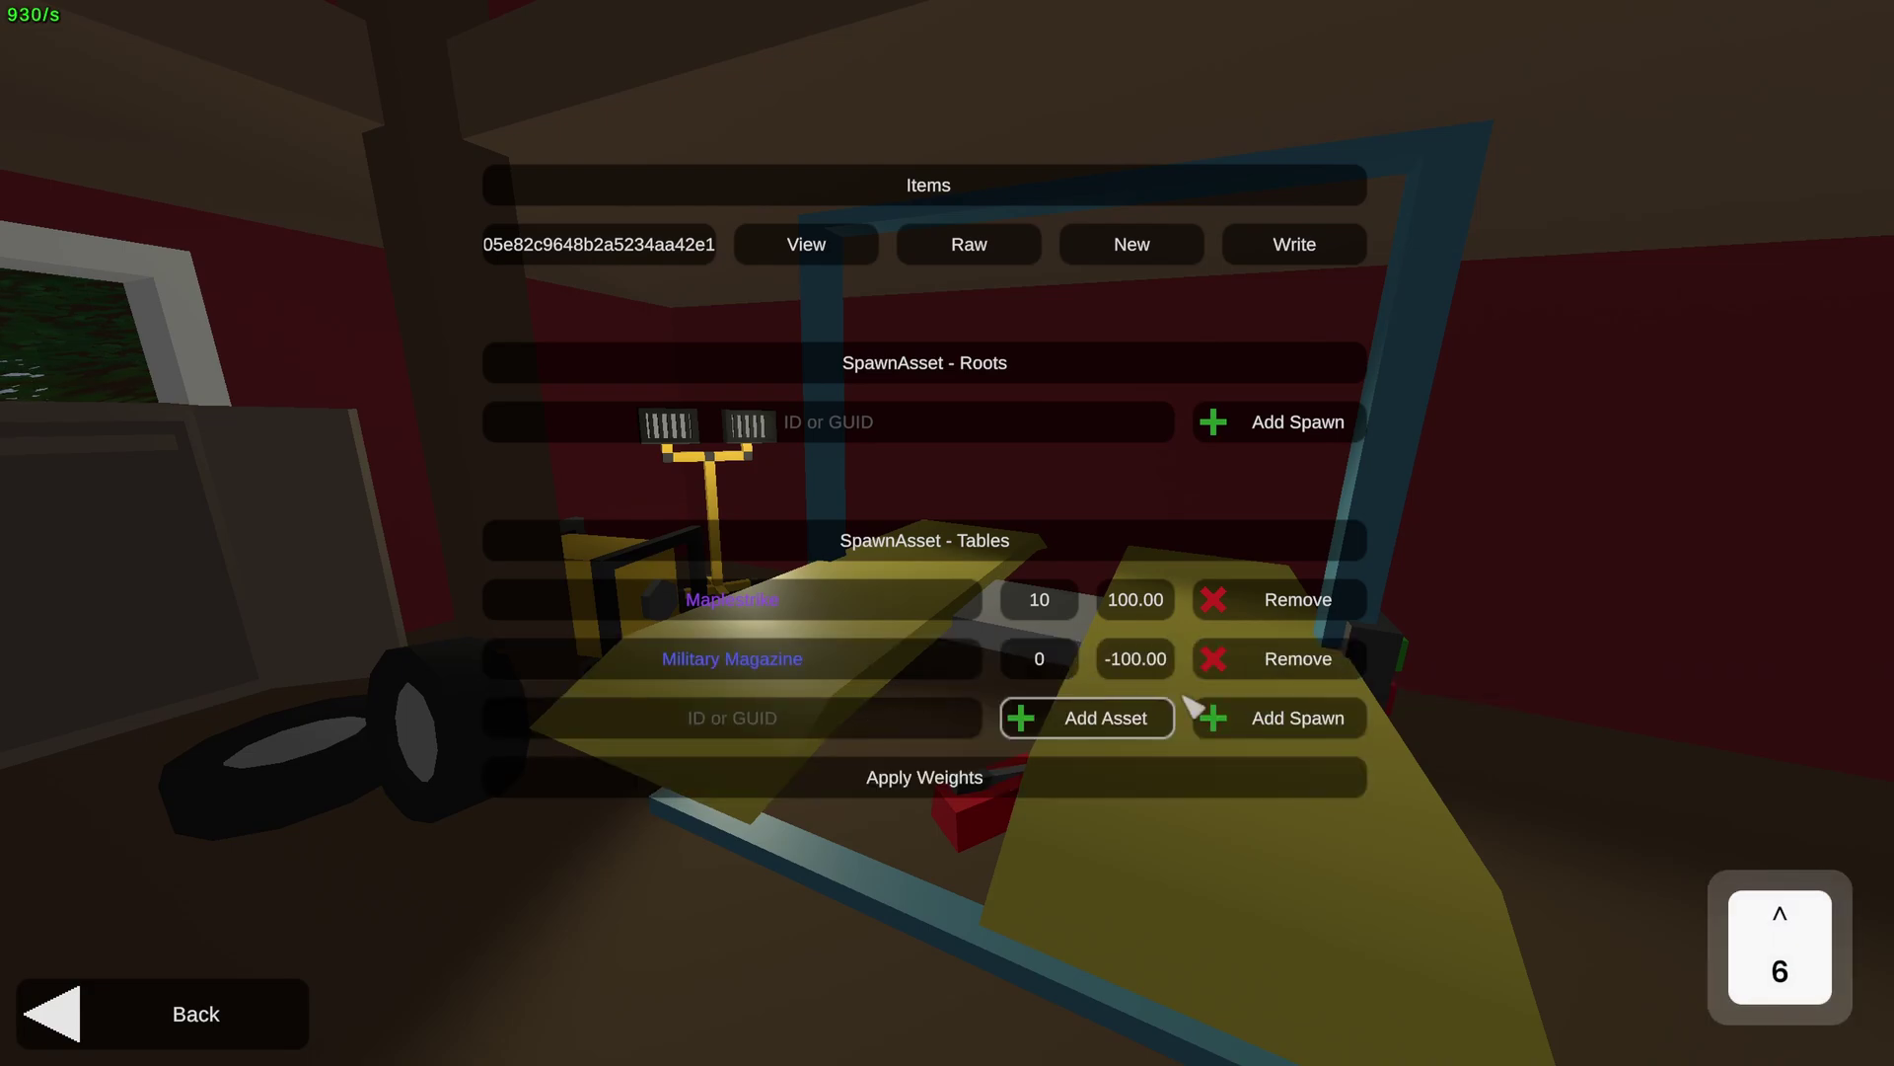
{"action": "left_click", "coordinate": [1066, 670]}
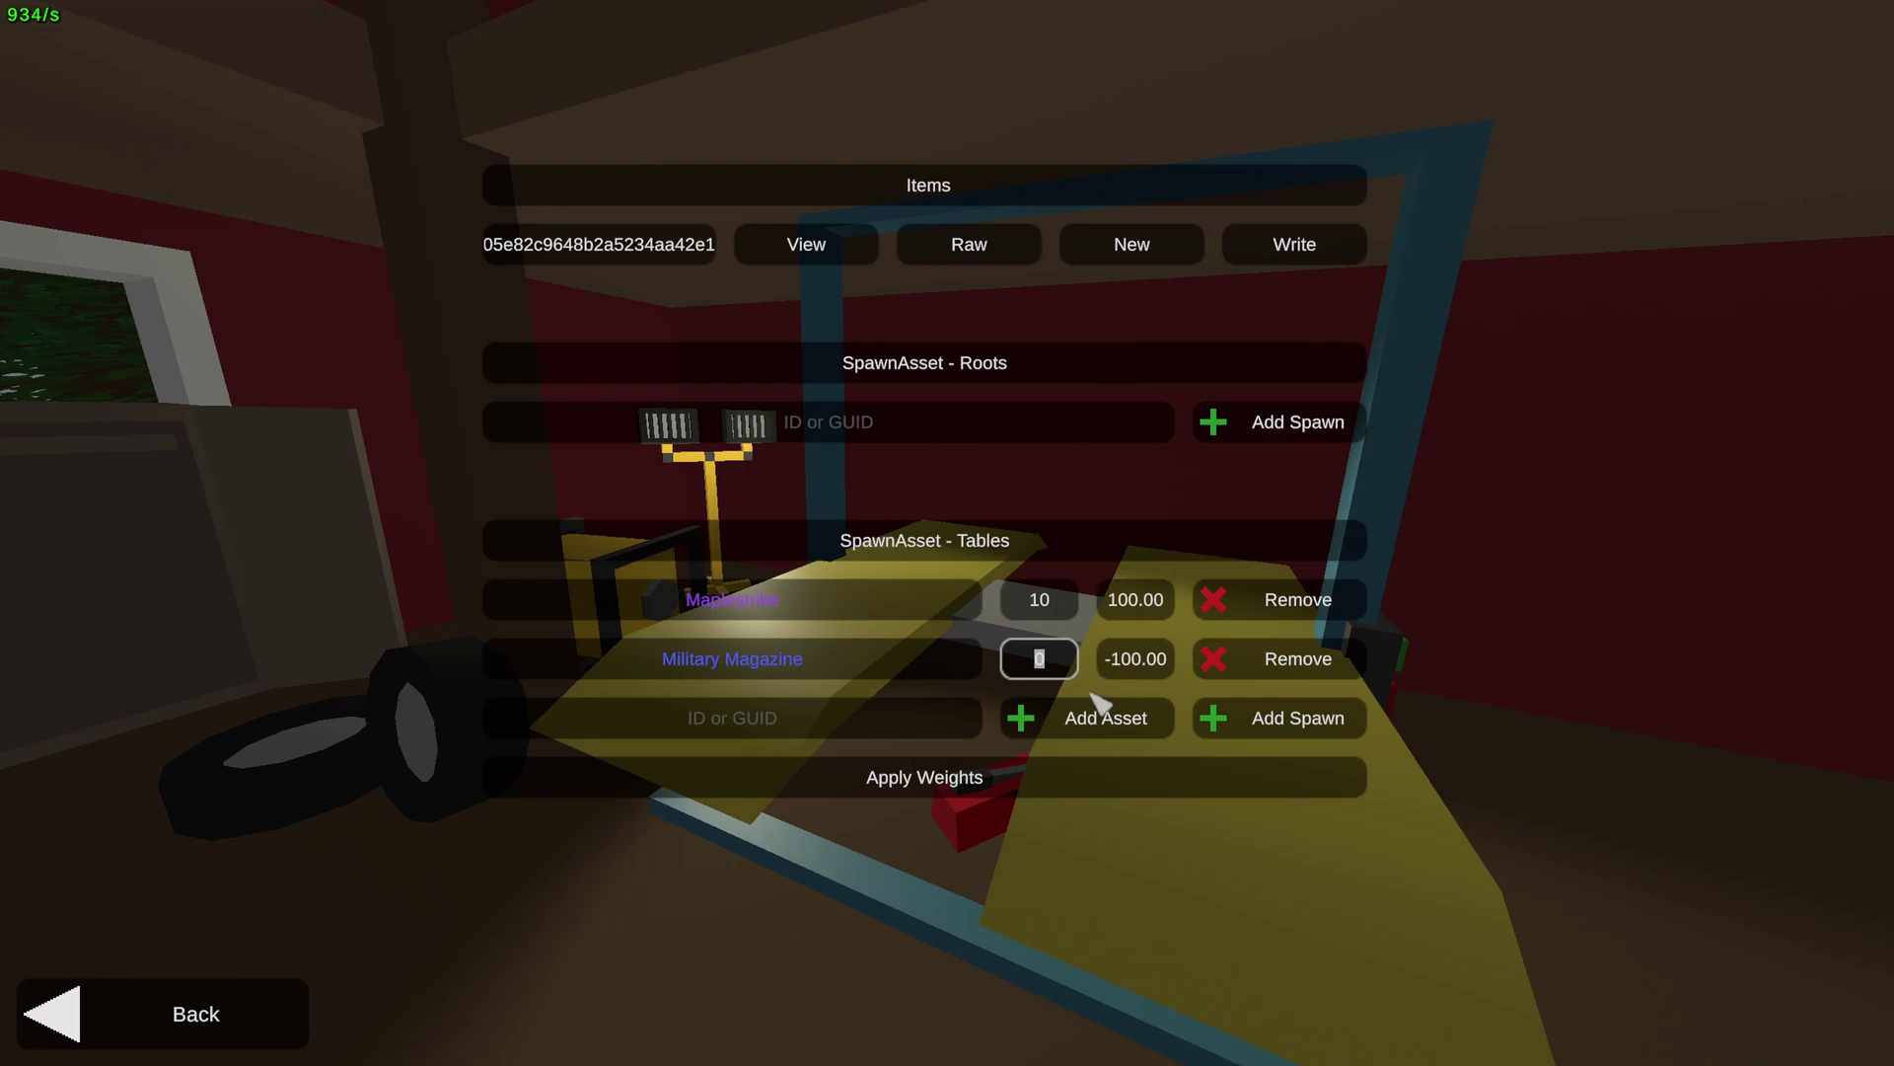
{"action": "type", "text": "15"}
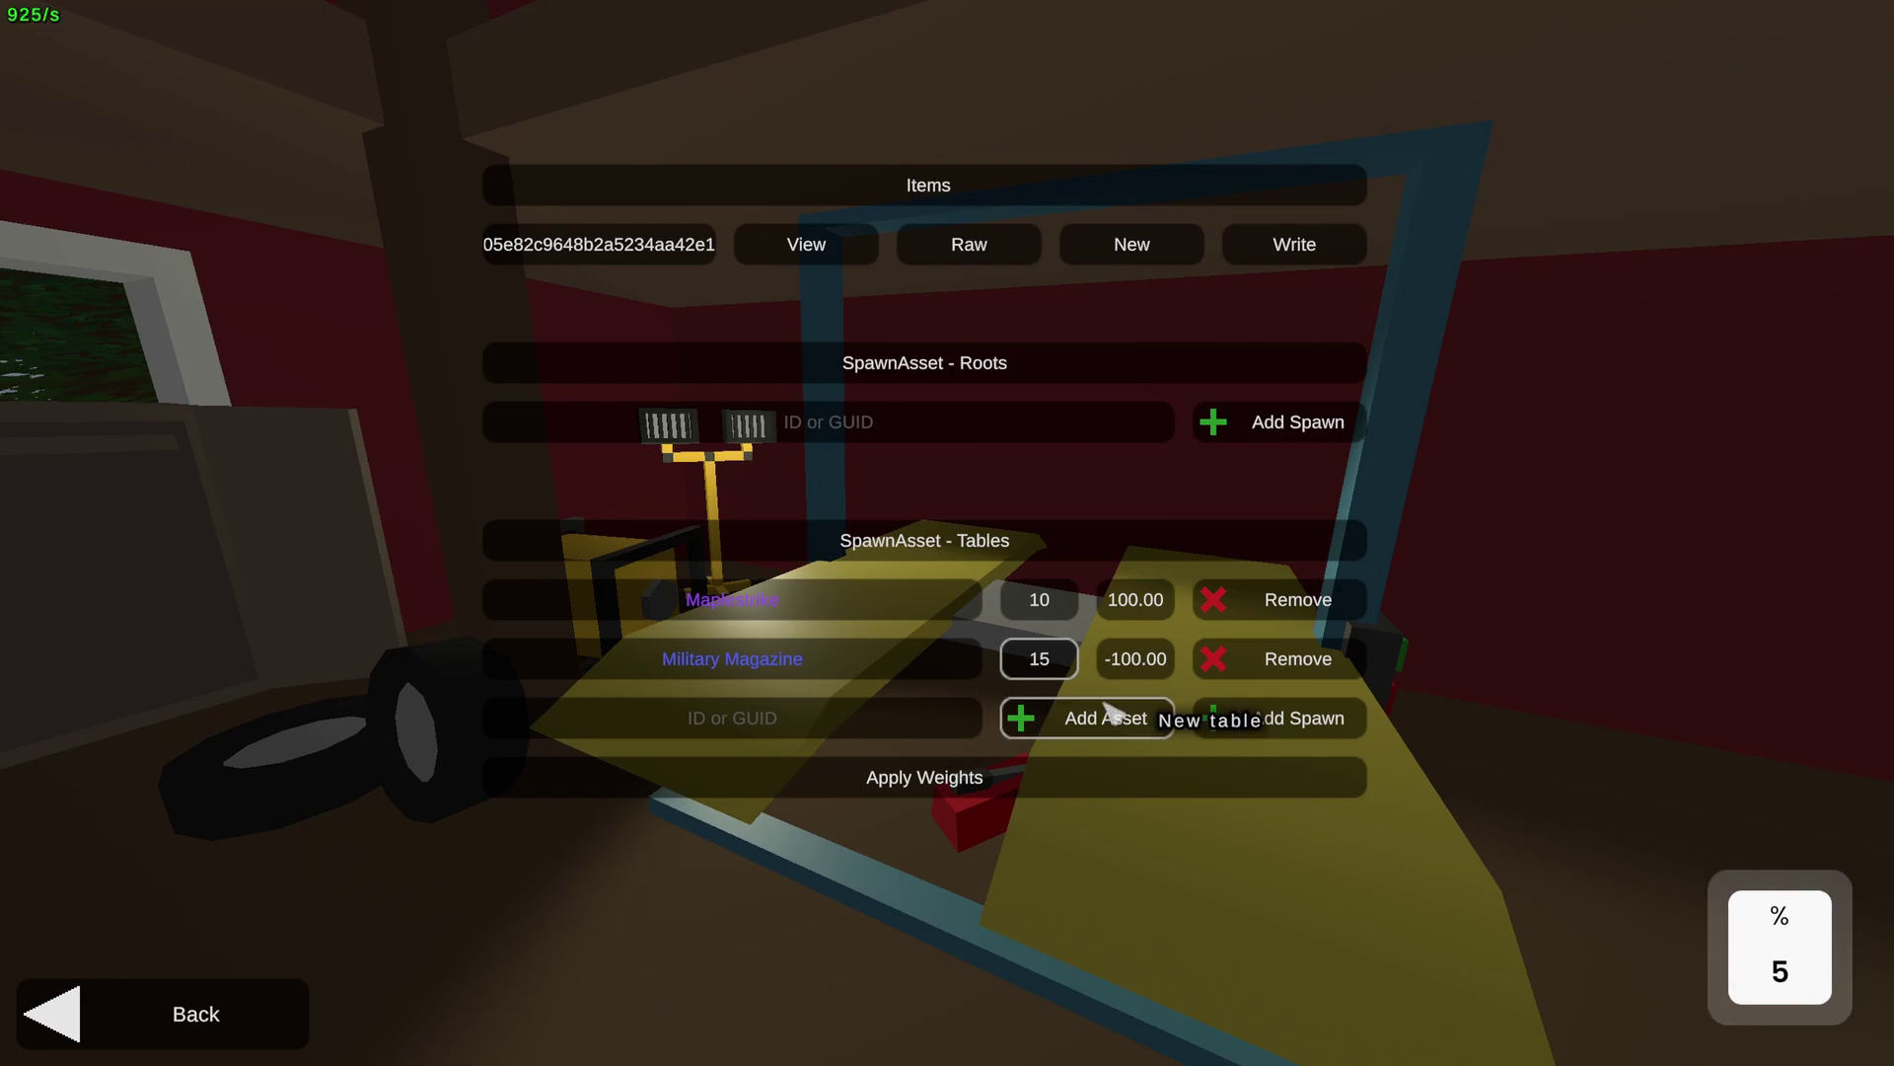
{"action": "left_click", "coordinate": [1113, 696]}
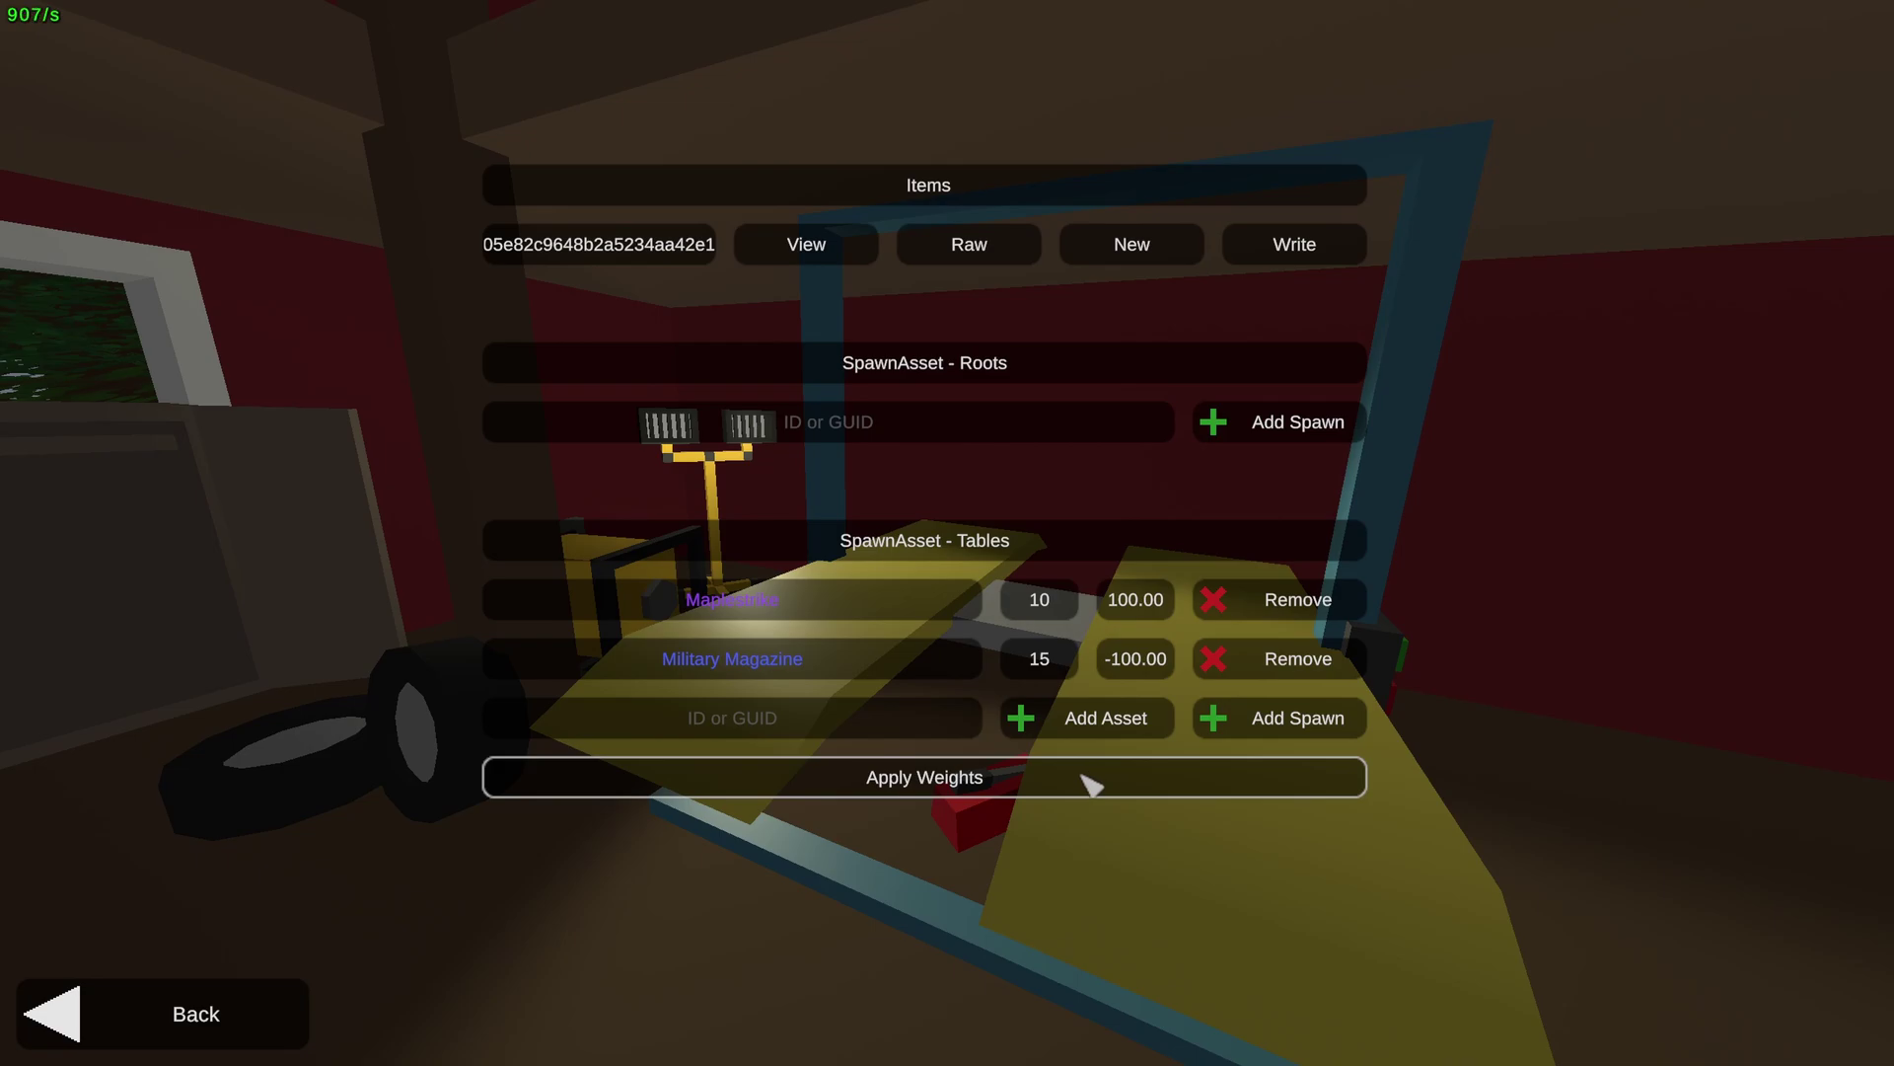
{"action": "left_click", "coordinate": [1132, 785]}
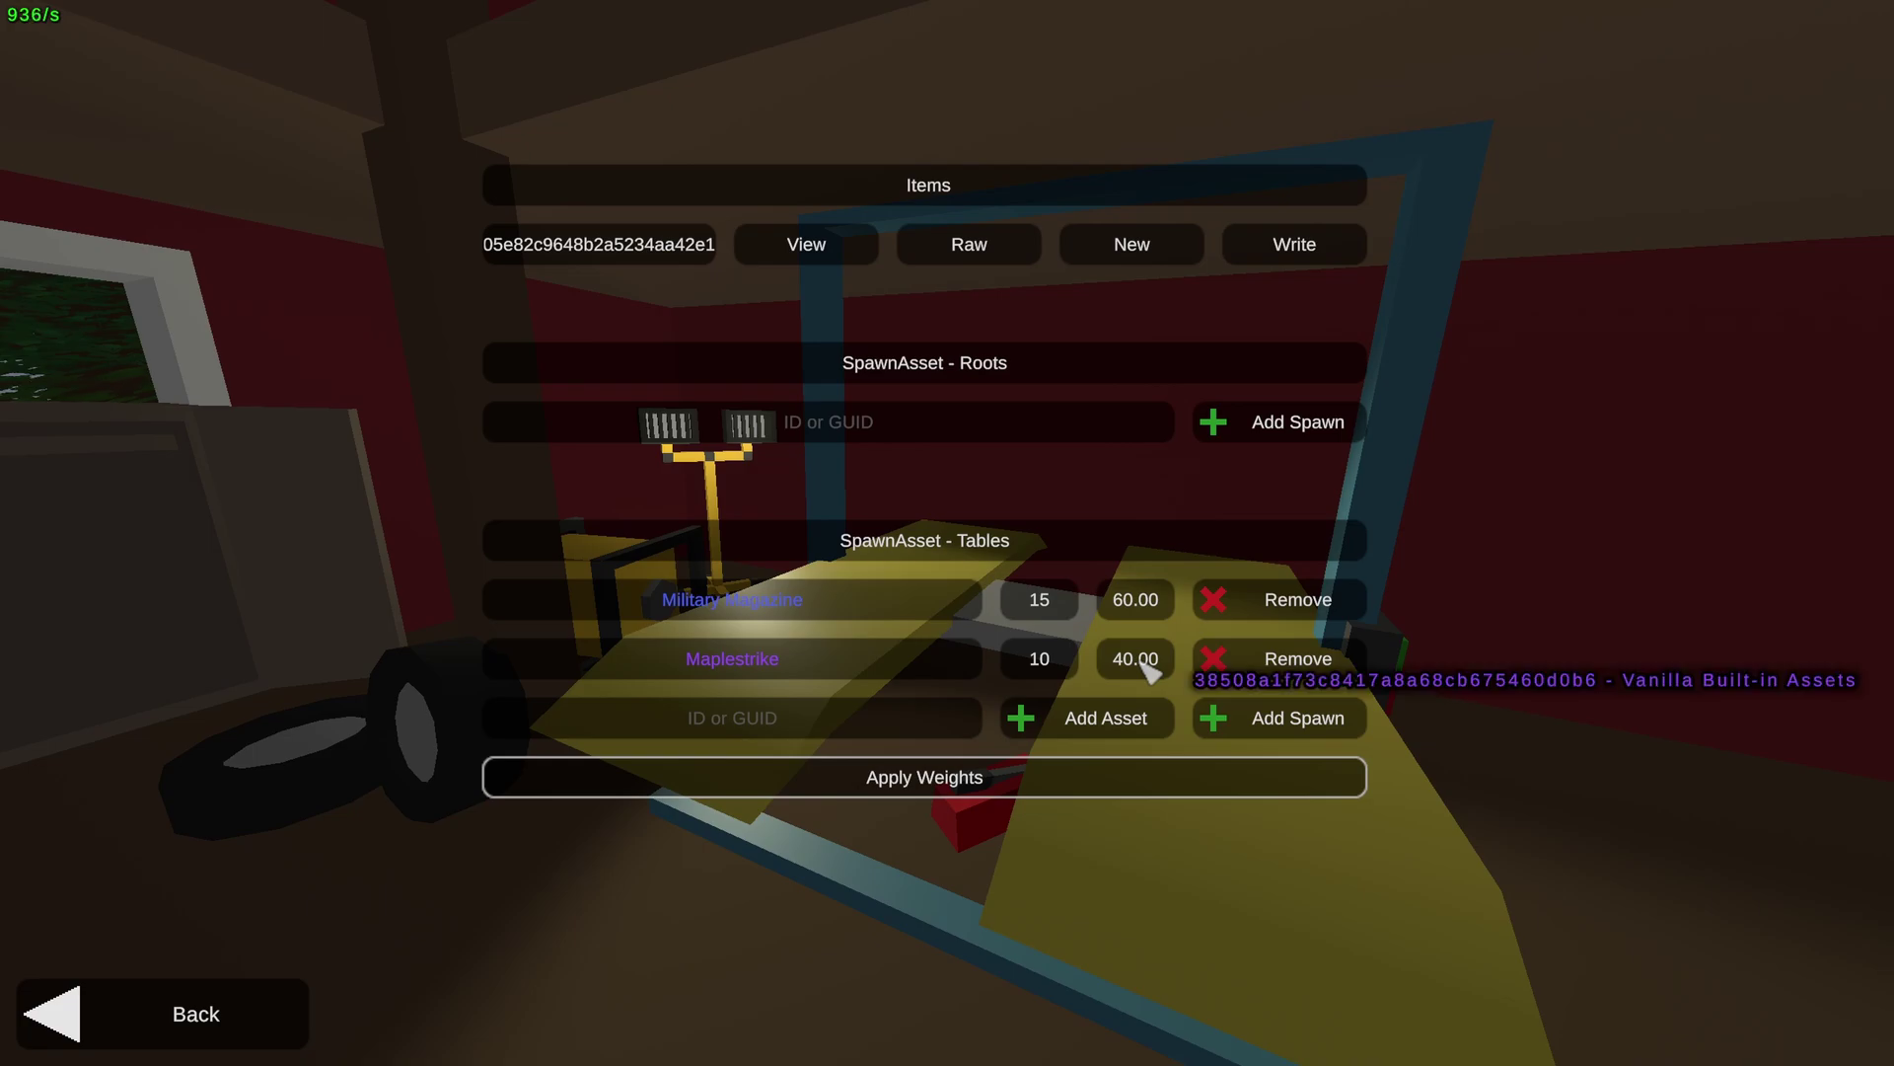
Add asset 17 (Military Drum) to the spawn table with a weight of 5 and apply the weights
{"action": "left_click", "coordinate": [959, 724]}
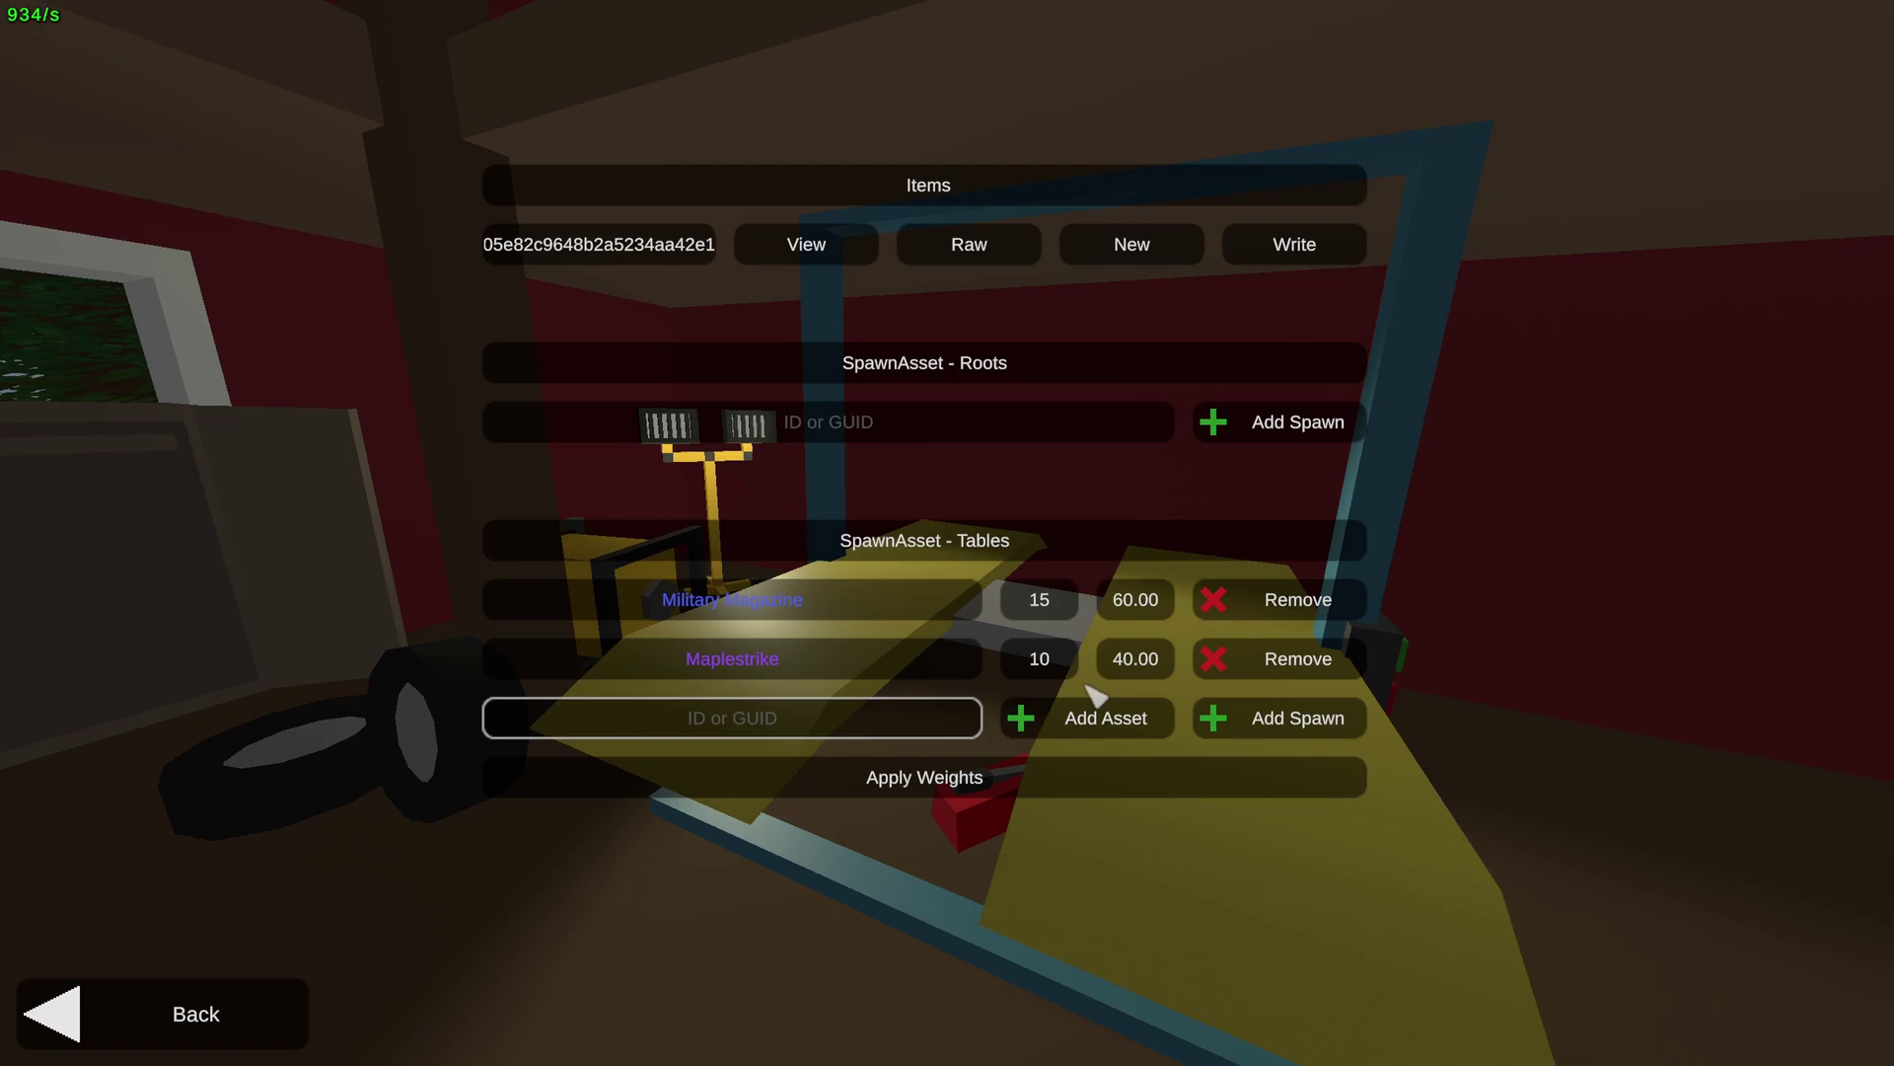
{"action": "type", "text": "17"}
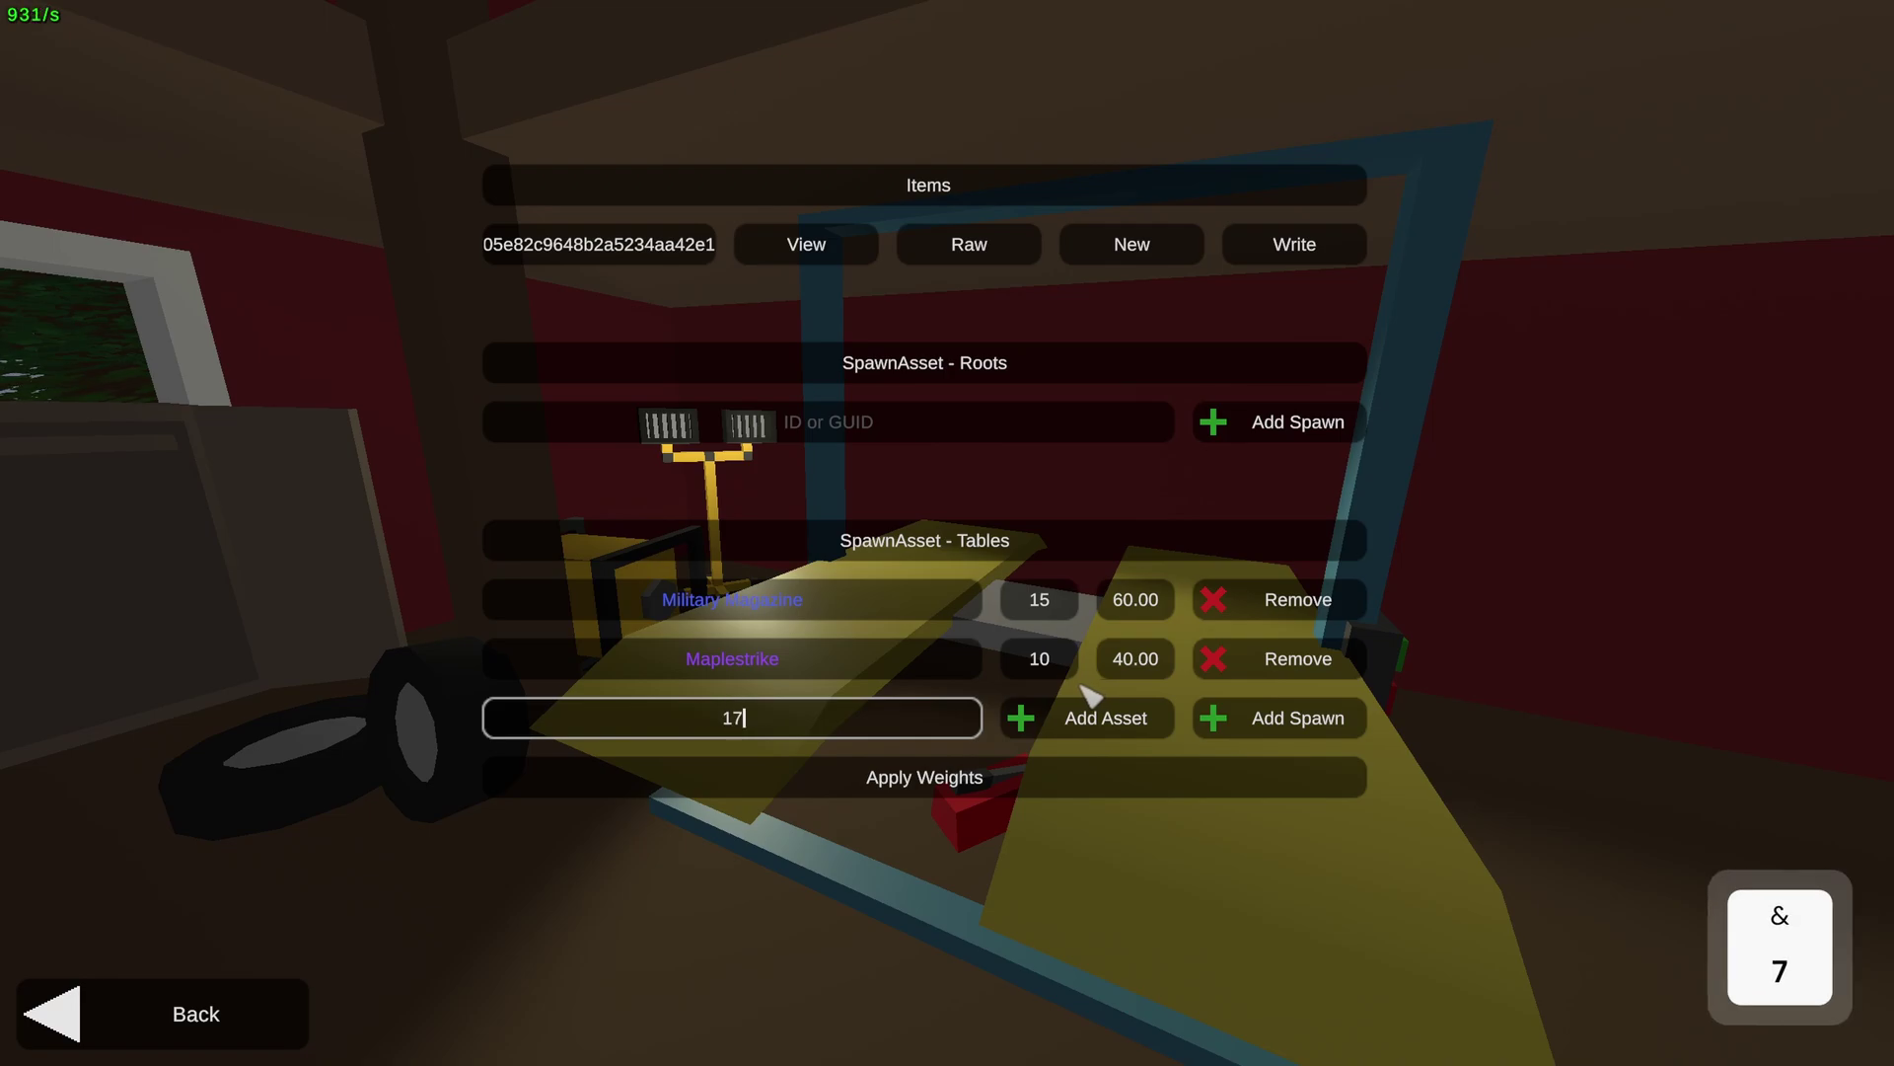
{"action": "left_click", "coordinate": [1108, 727]}
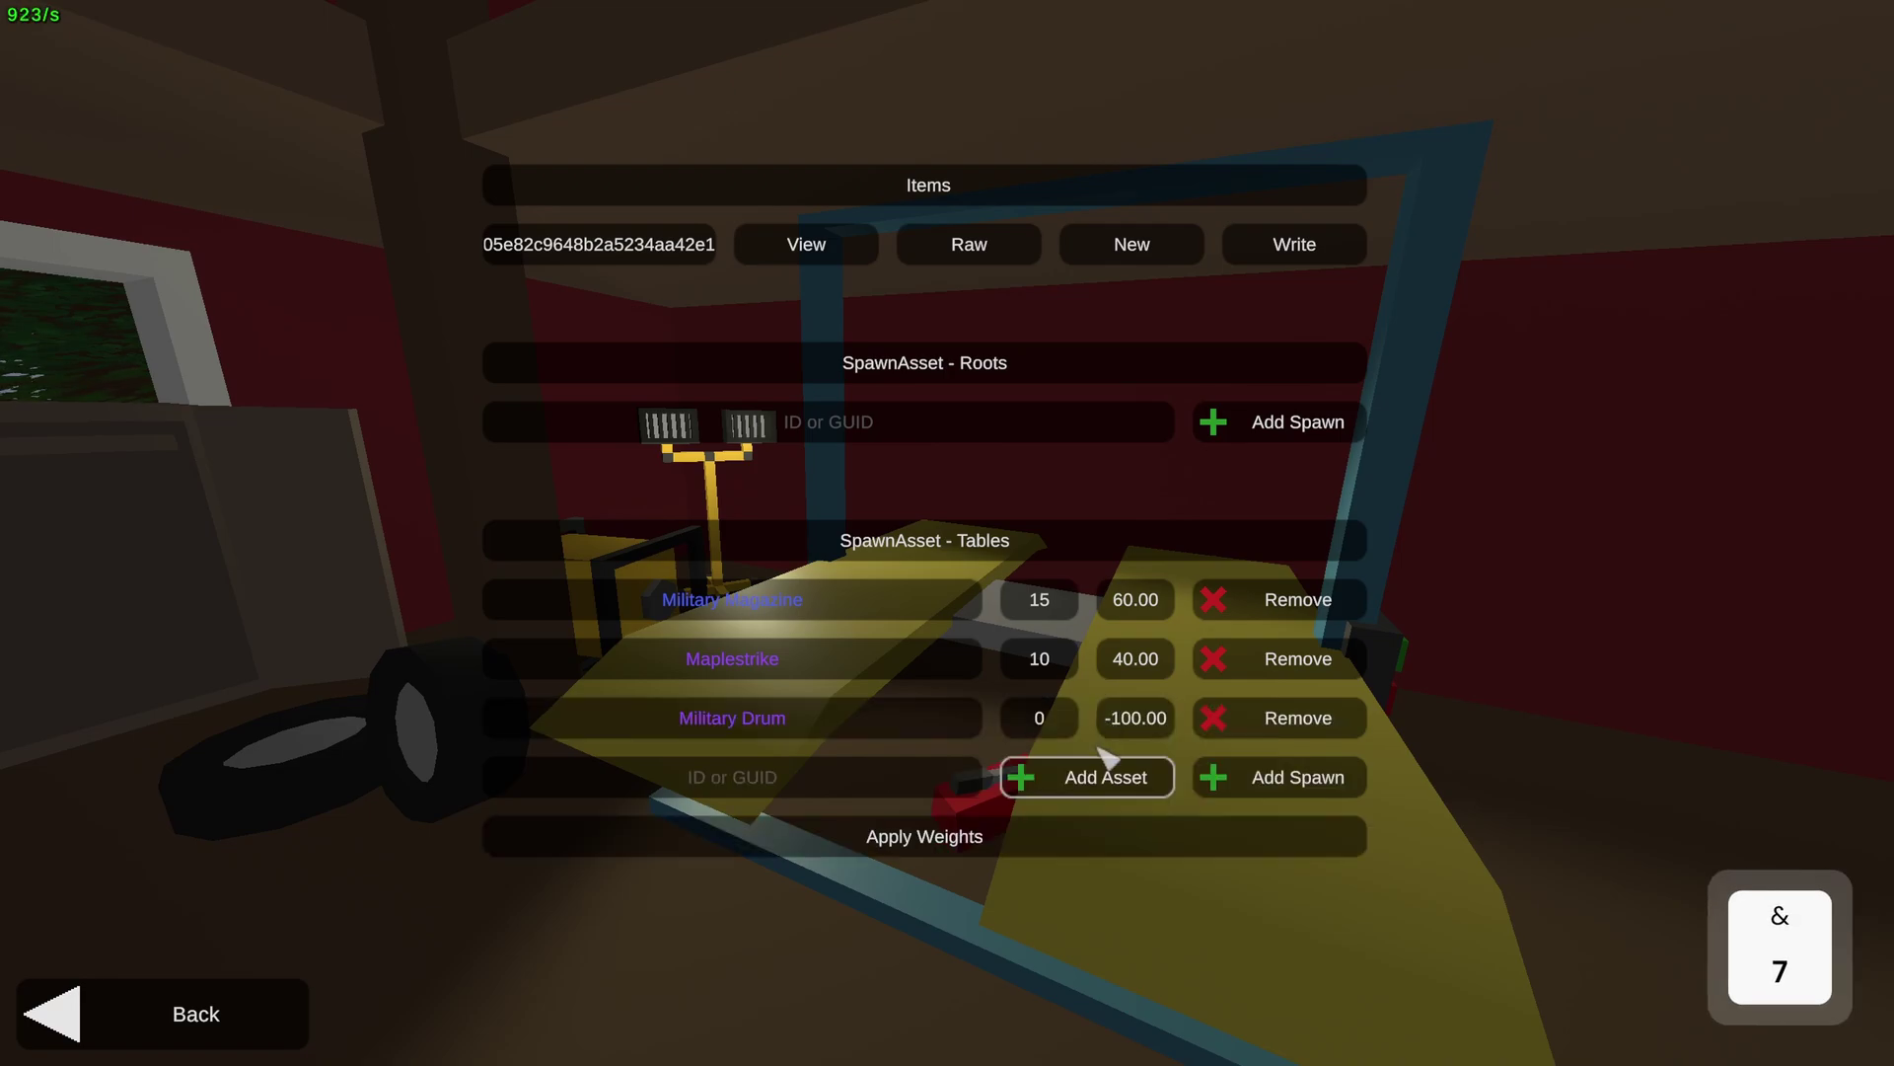
{"action": "left_click", "coordinate": [1052, 728]}
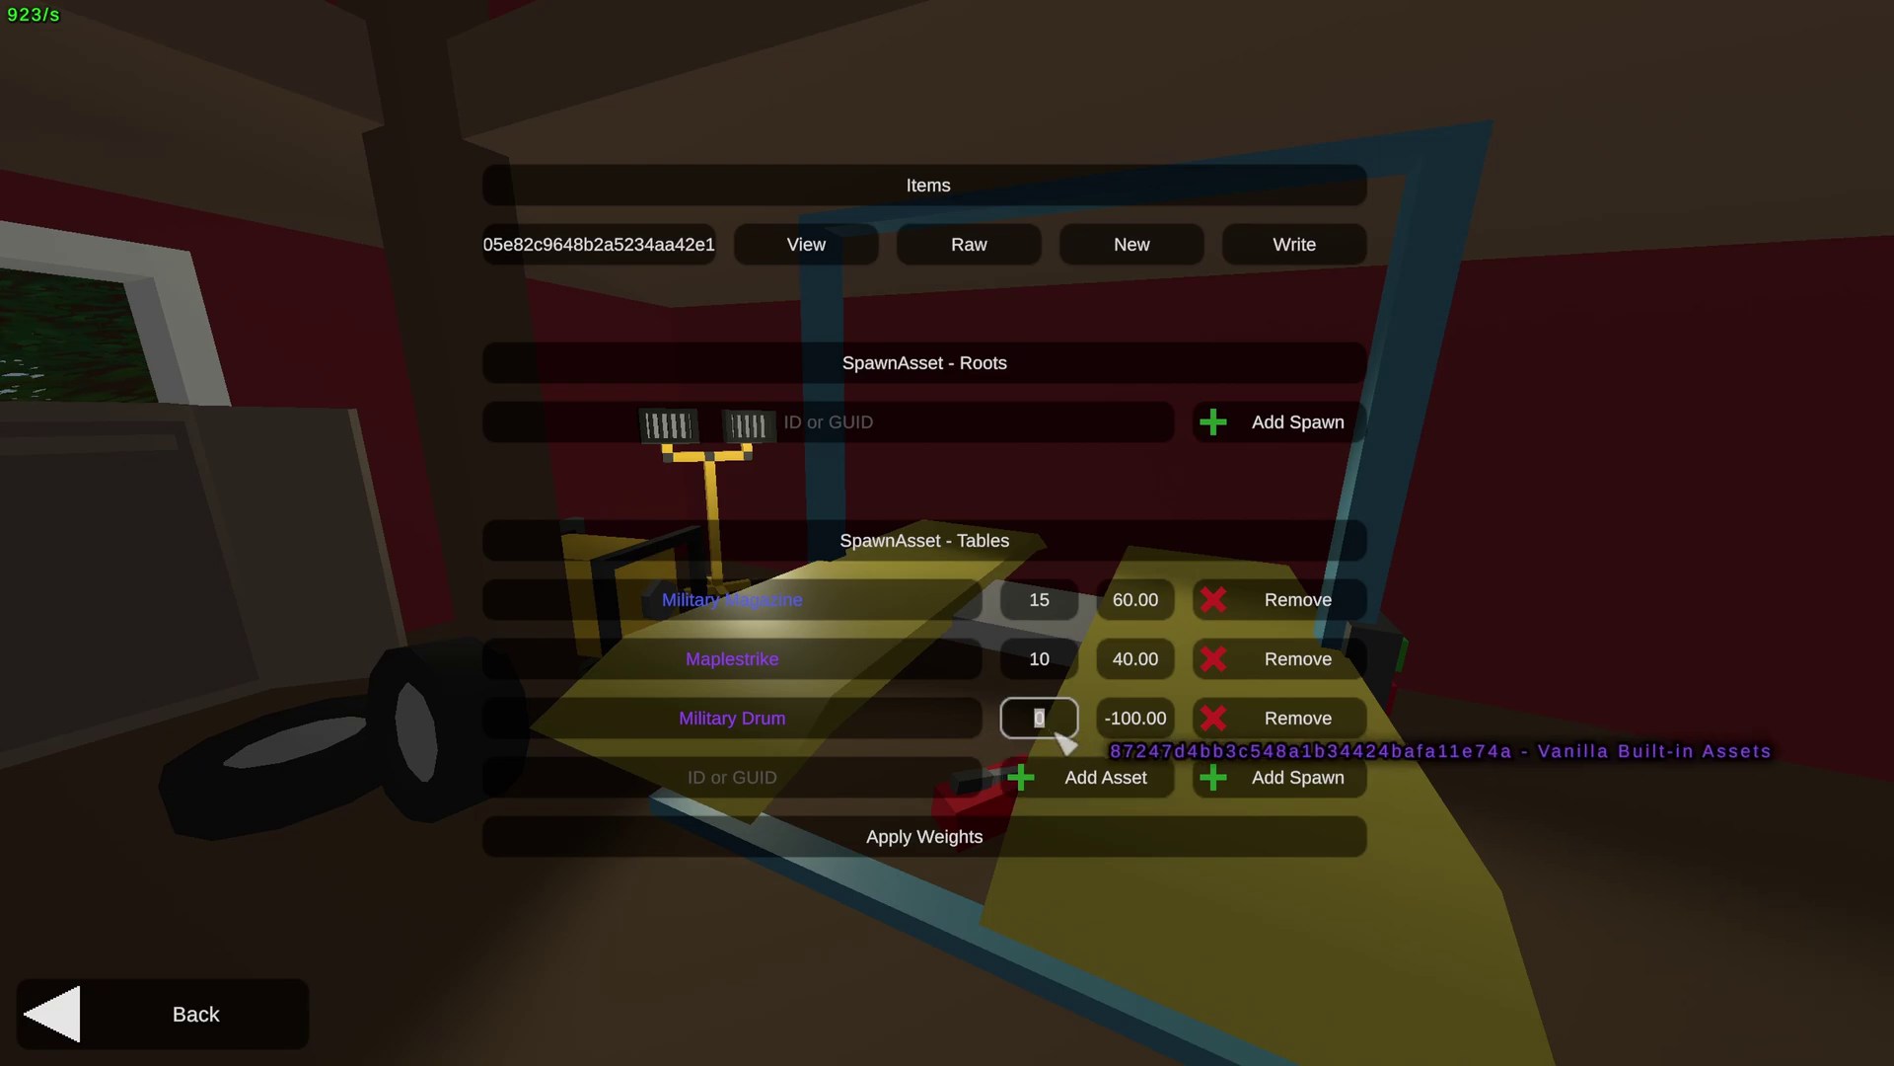
{"action": "type", "text": "5"}
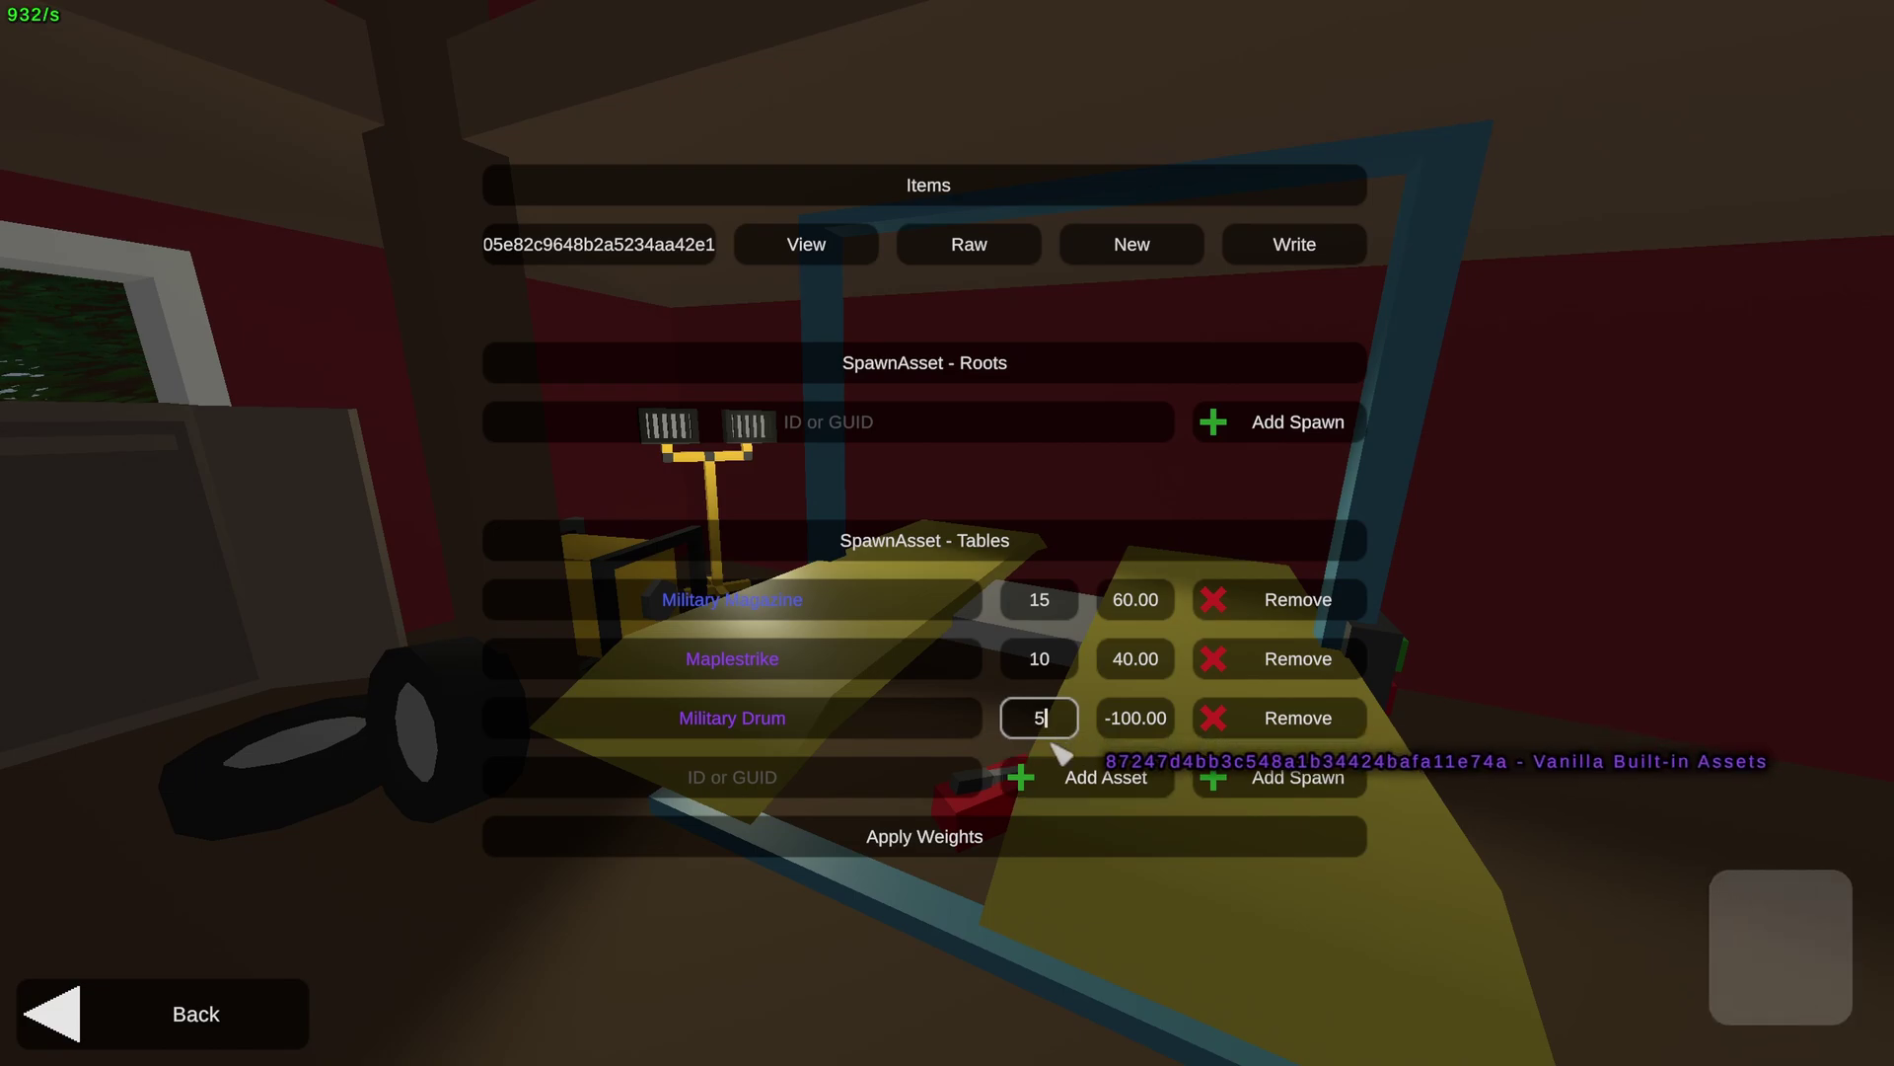
{"action": "left_click", "coordinate": [1121, 839]}
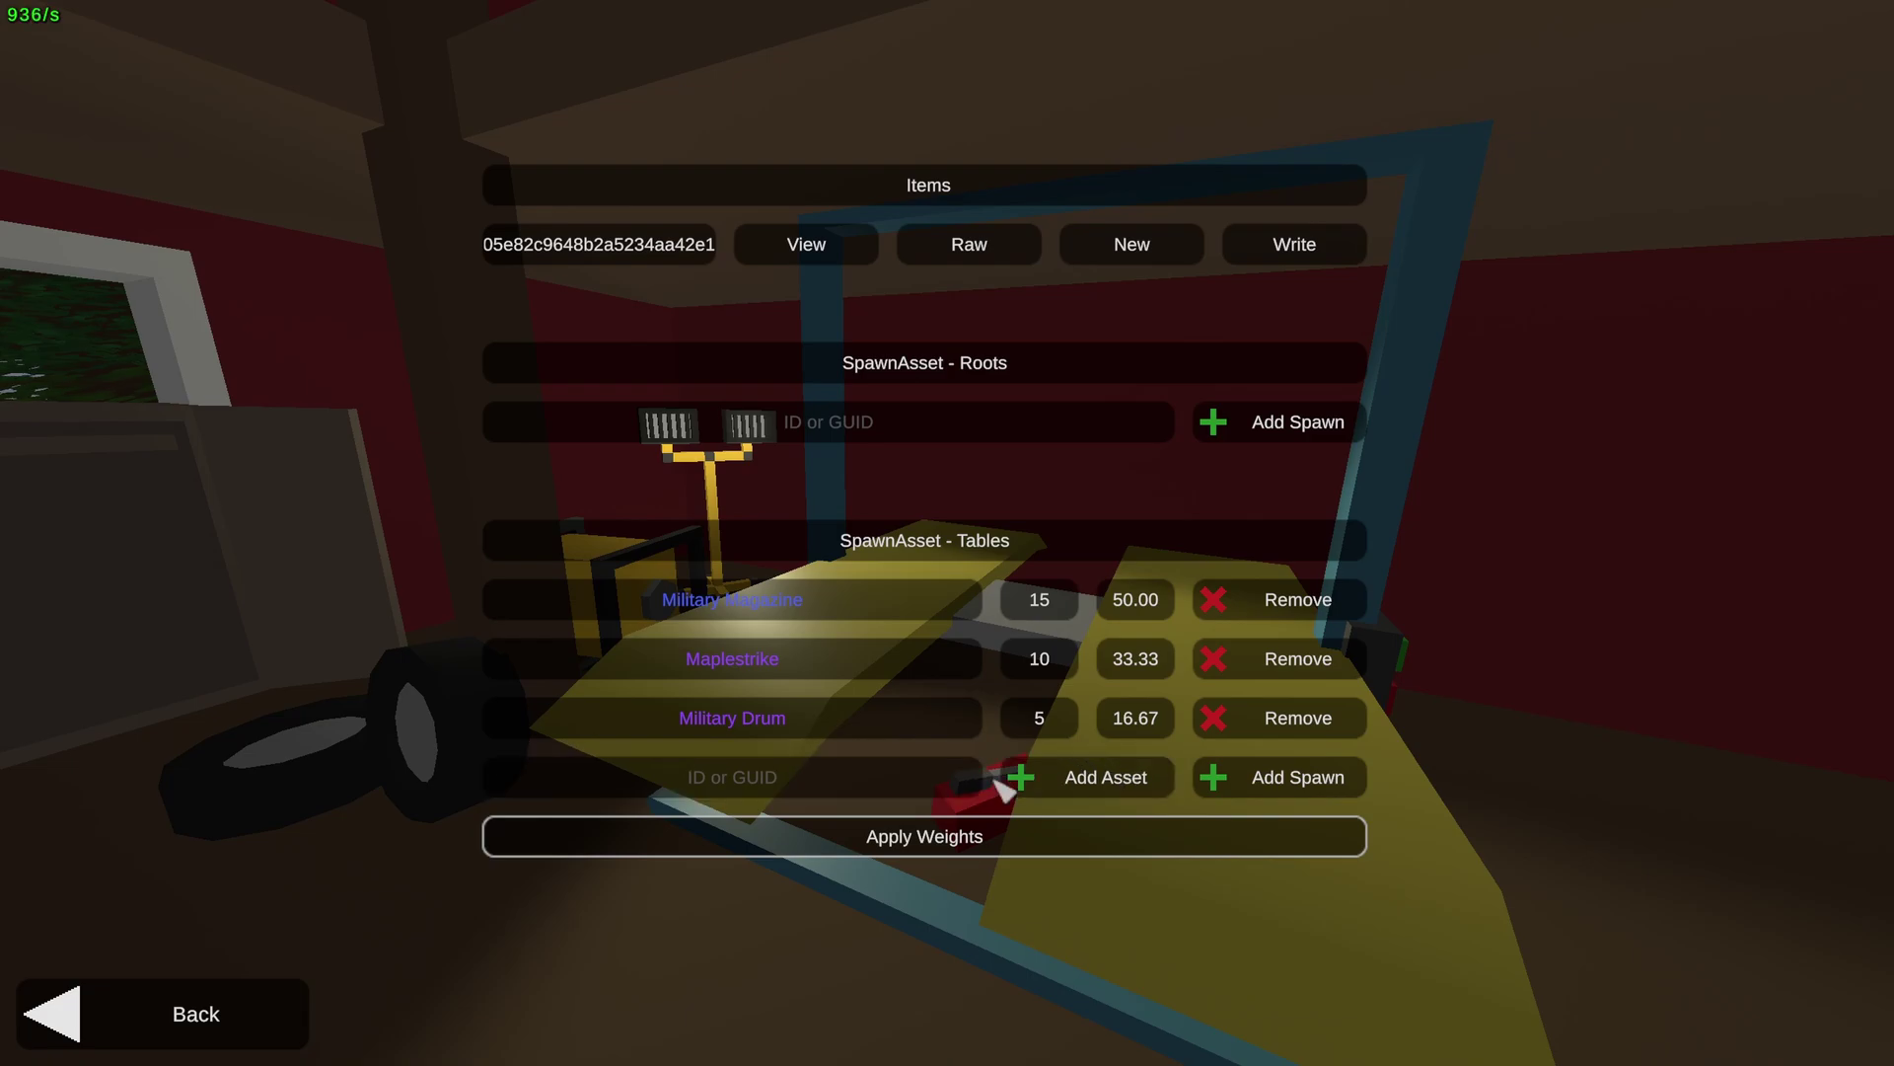
Leave the spawn table editor and open the Tutorial Map's files in File Explorer from the map editor
{"action": "left_click", "coordinate": [690, 779]}
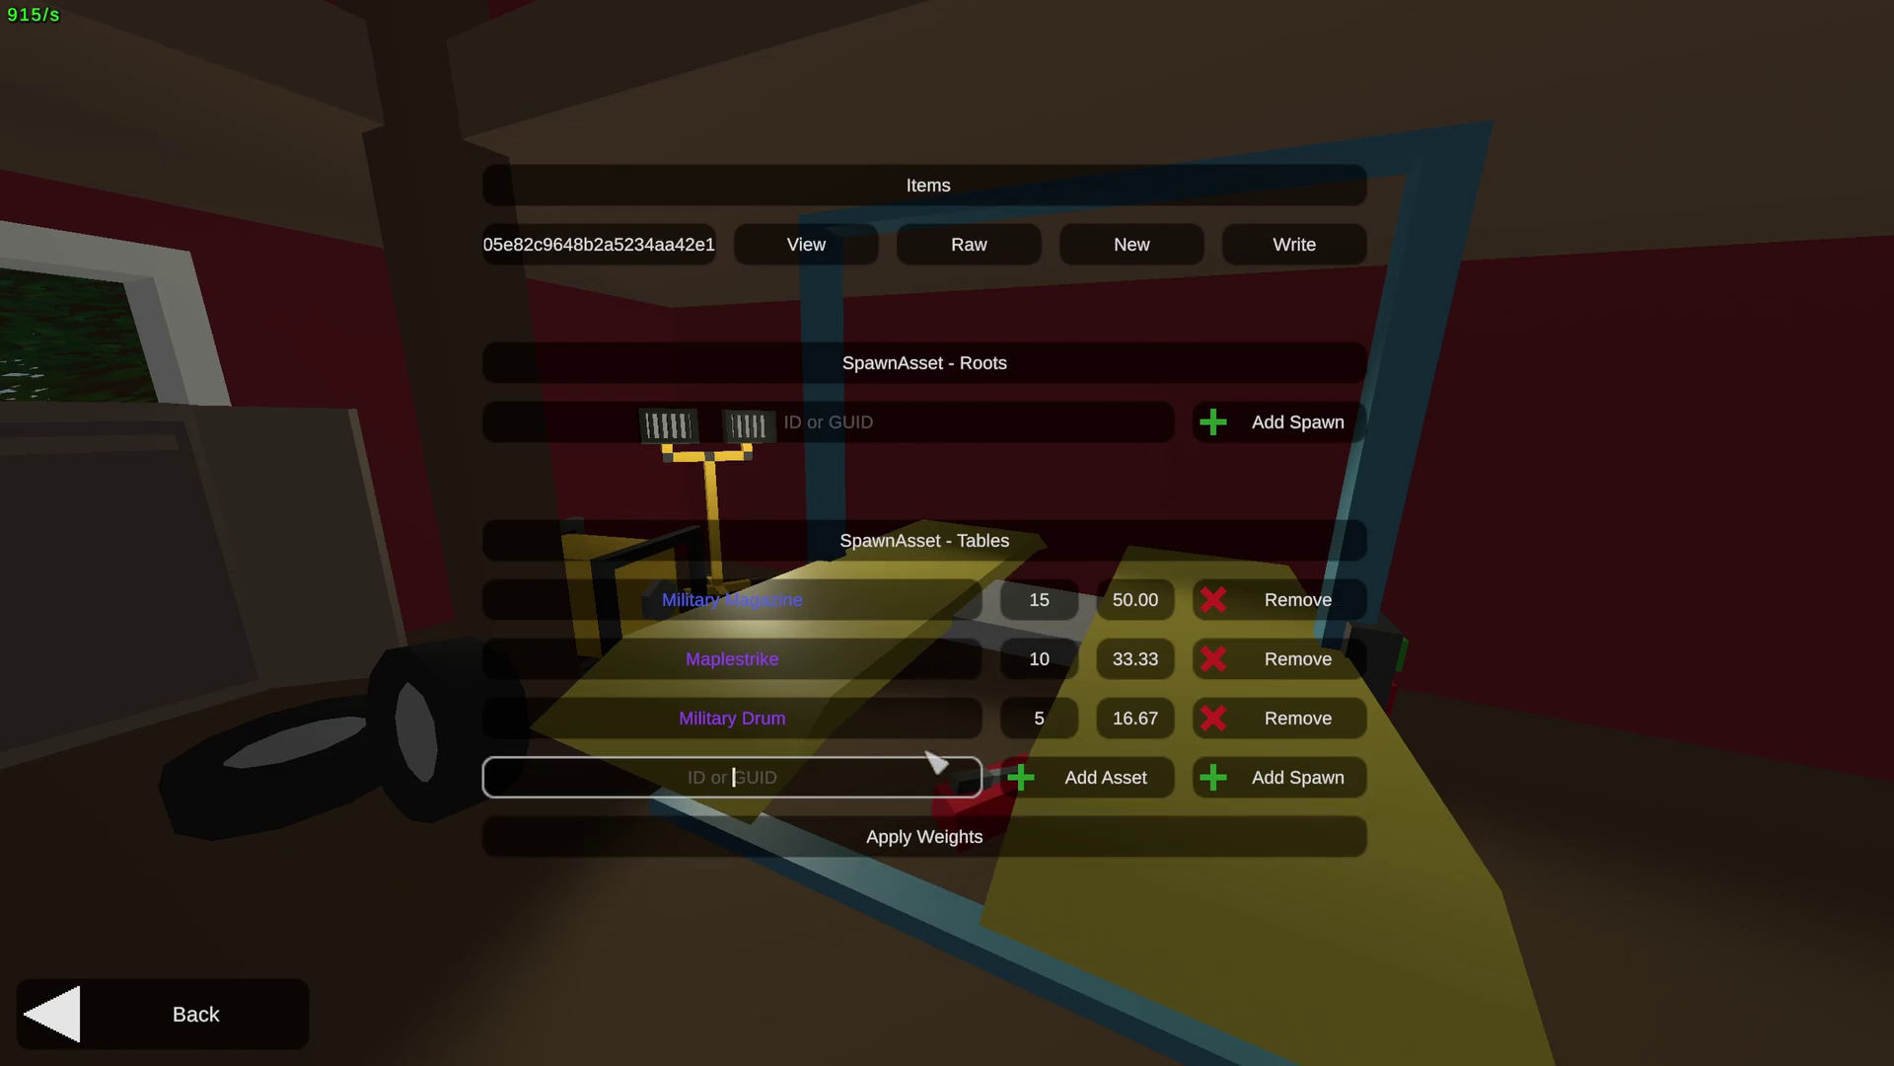
{"action": "left_click", "coordinate": [225, 1022]}
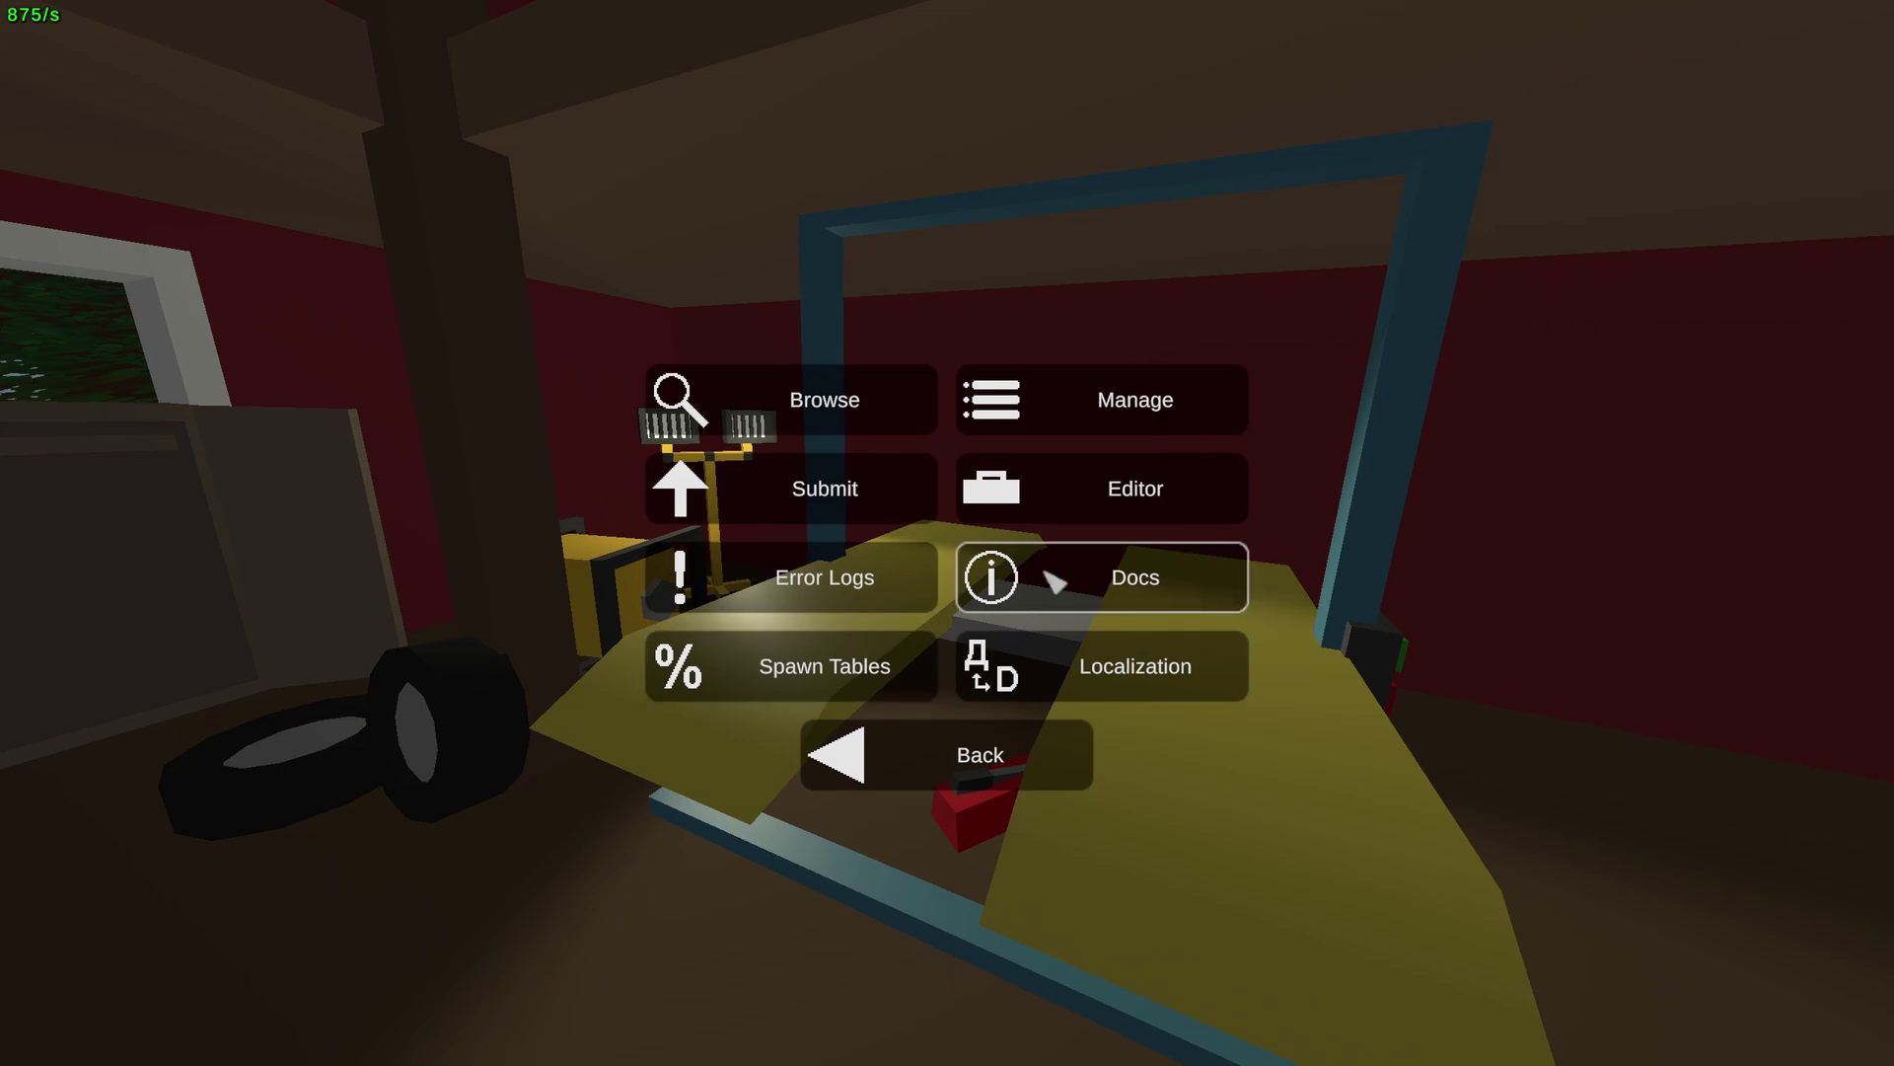
{"action": "left_click", "coordinate": [1081, 508]}
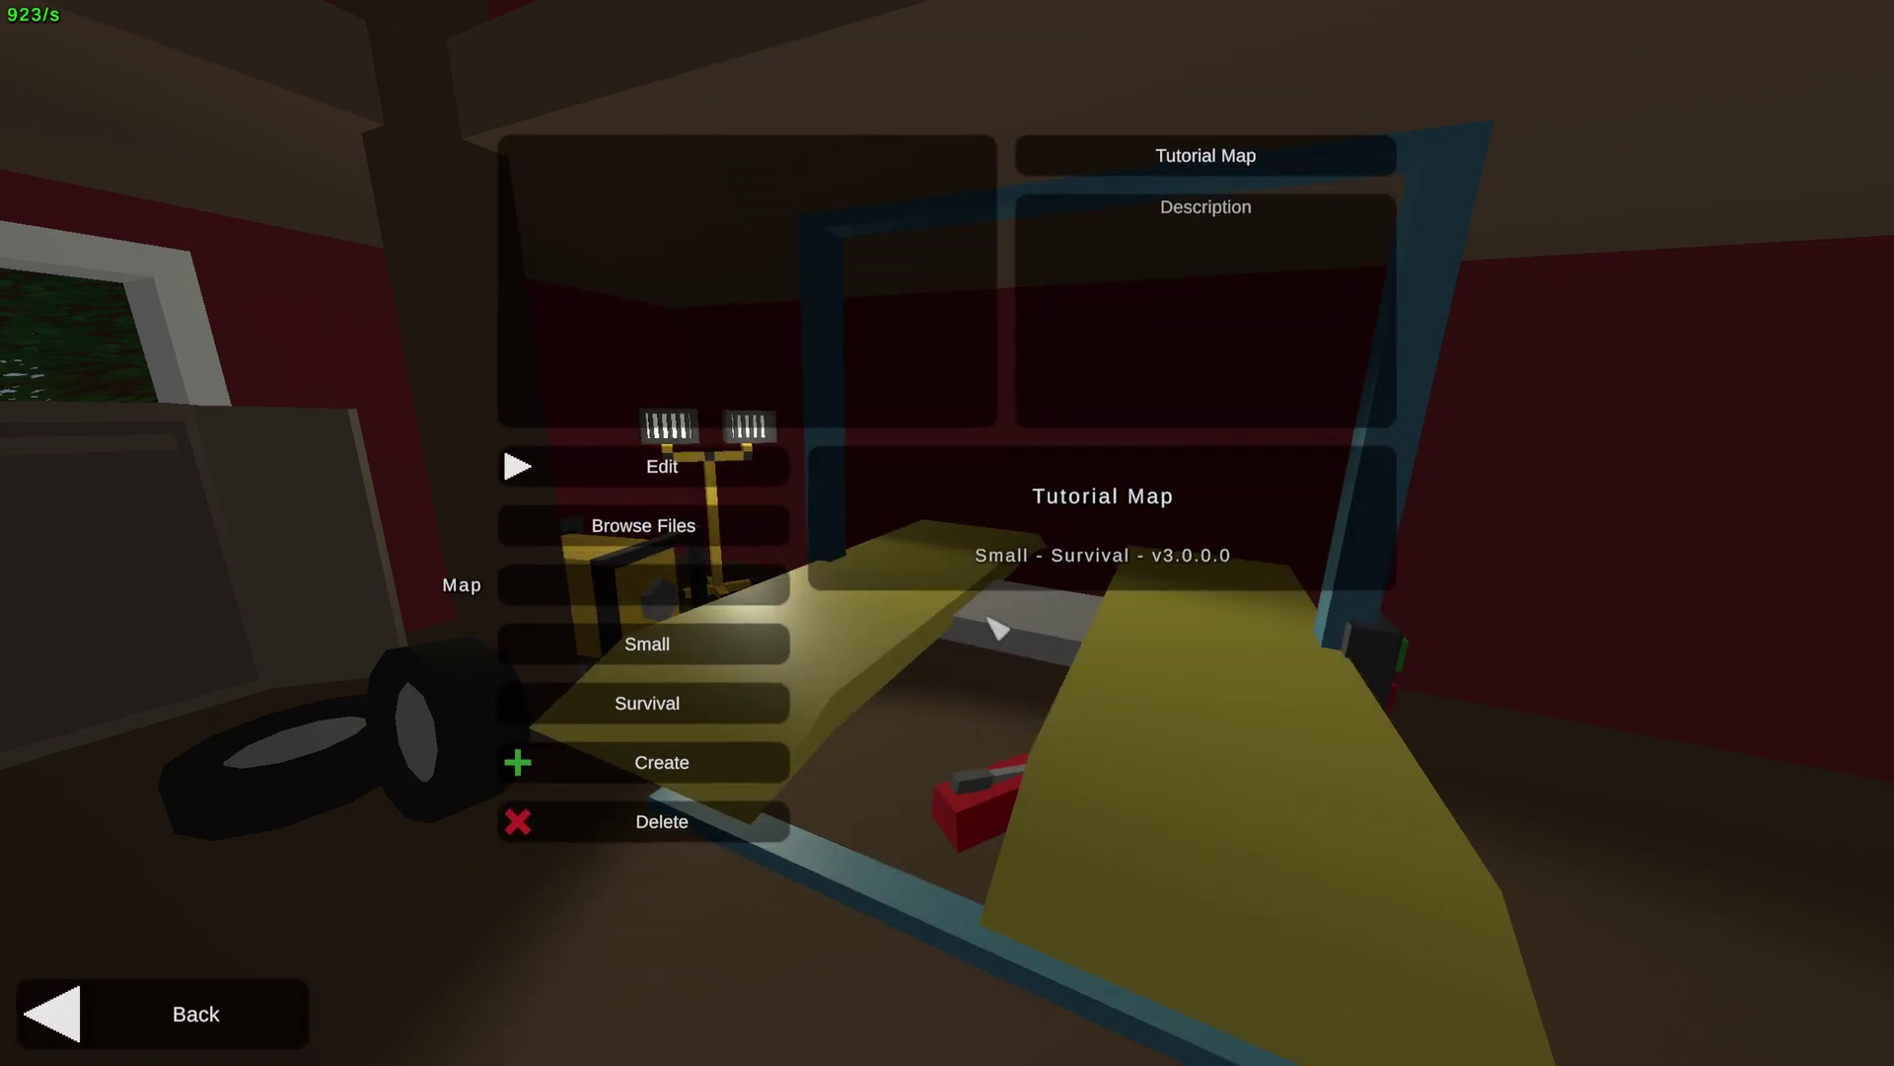
{"action": "mouse_move", "coordinate": [1078, 549]}
{"action": "left_click", "coordinate": [730, 540]}
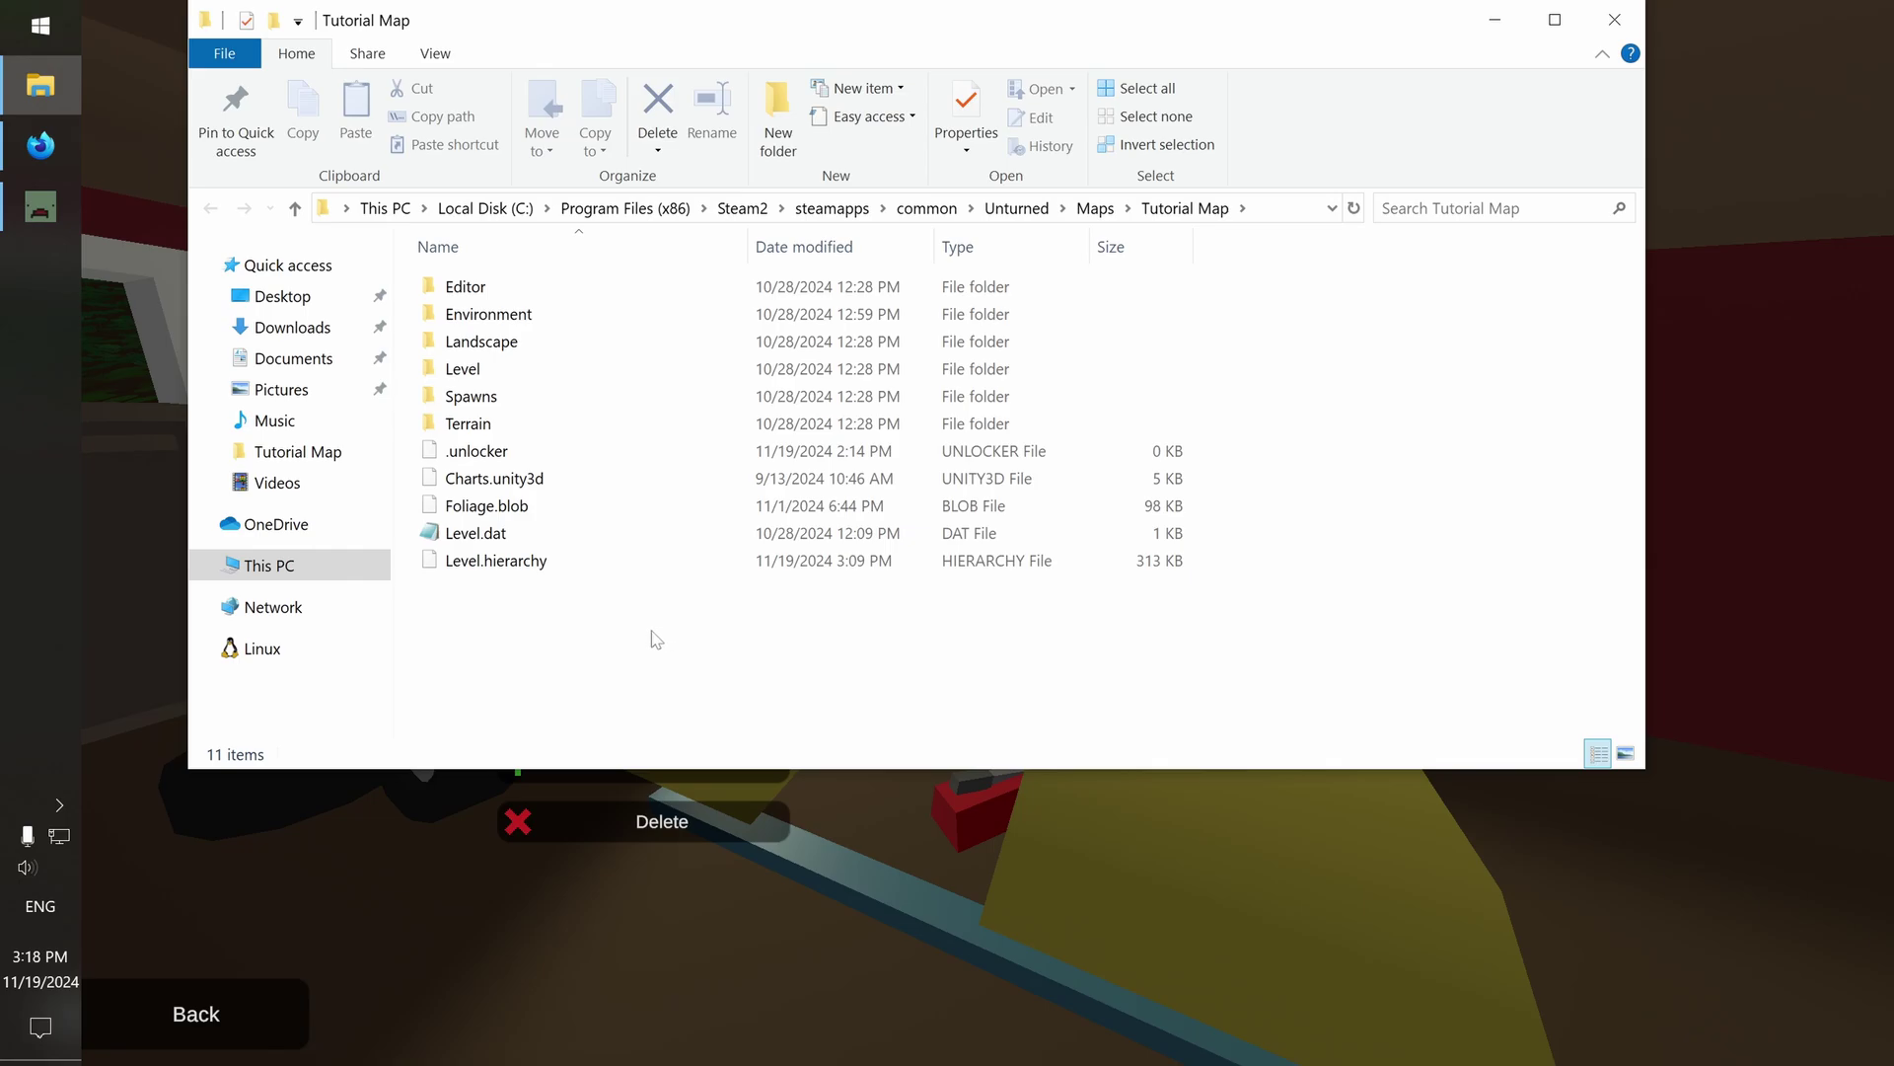
{"action": "left_click_drag", "start_coordinate": [955, 21], "coordinate": [1082, 99]}
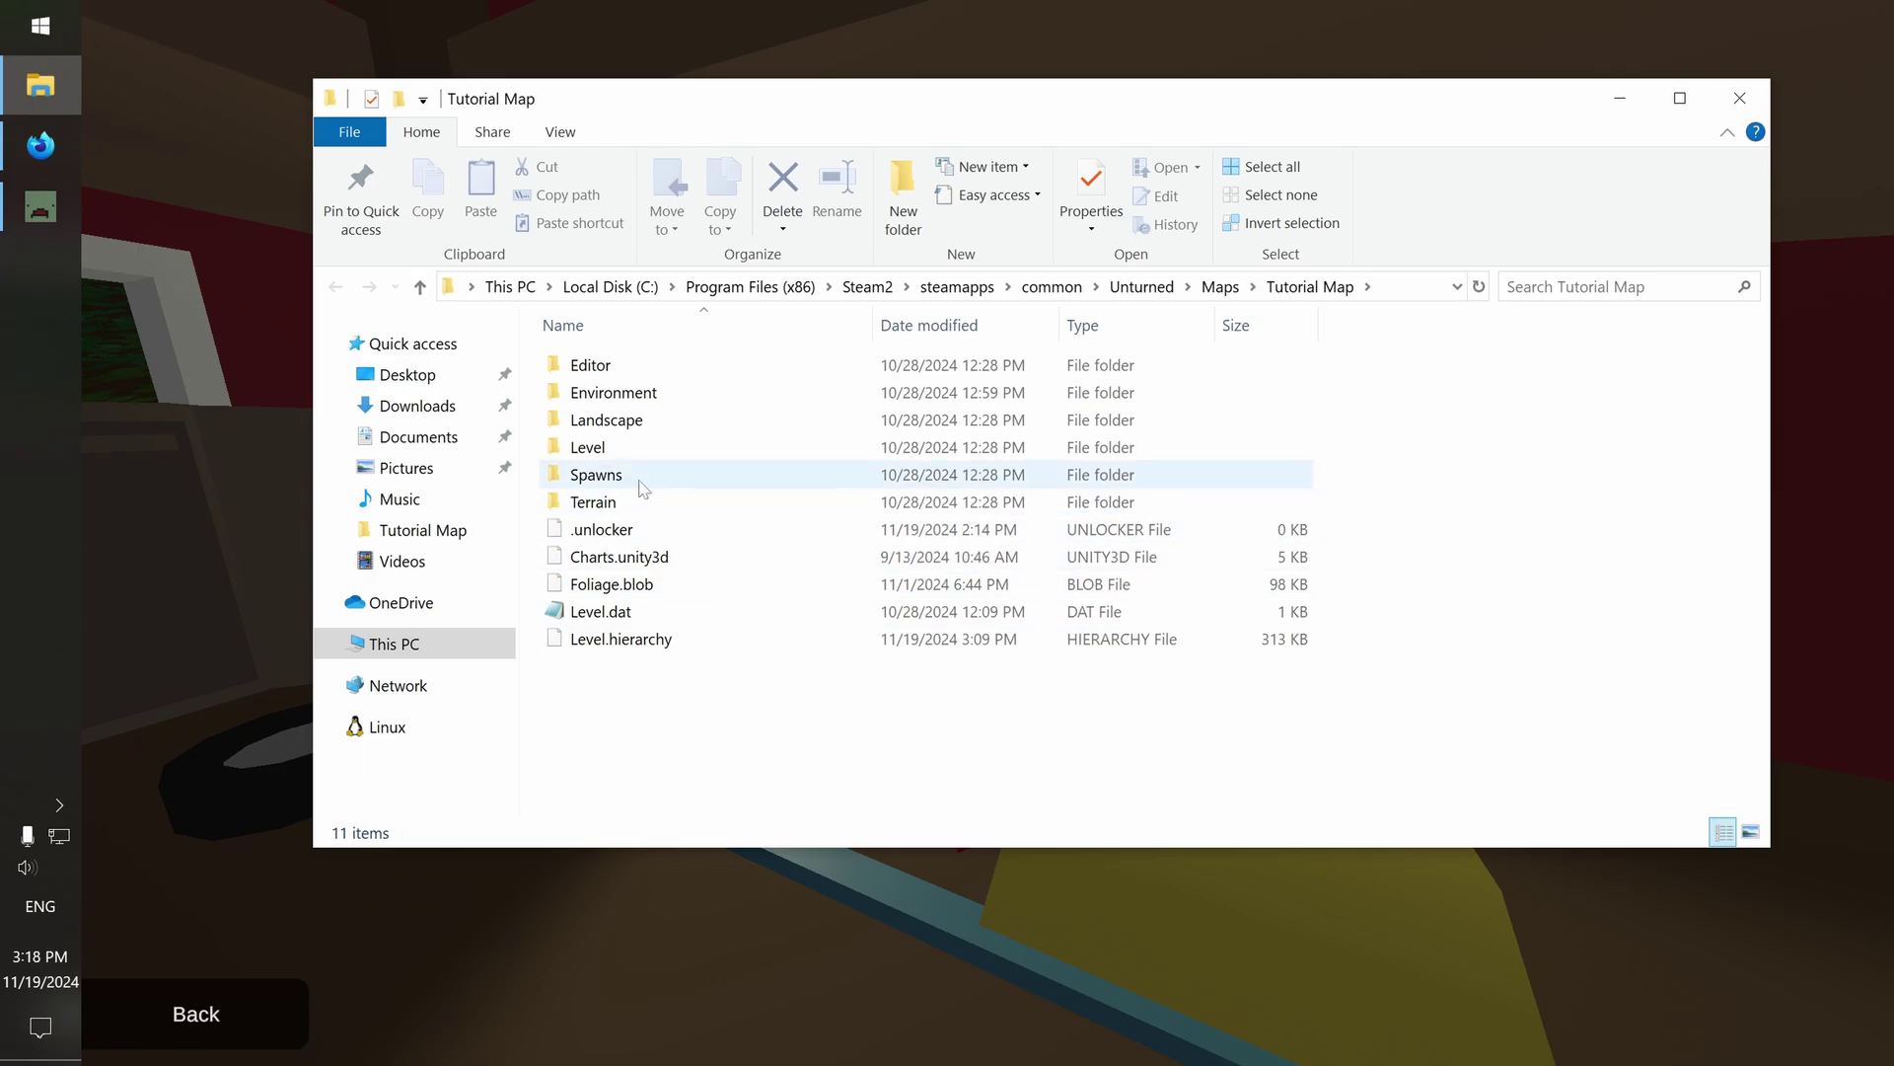
Look inside the map's existing Spawns folder and return to the Tutorial Map folder
{"action": "left_click", "coordinate": [641, 486]}
{"action": "double_click", "coordinate": [655, 488]}
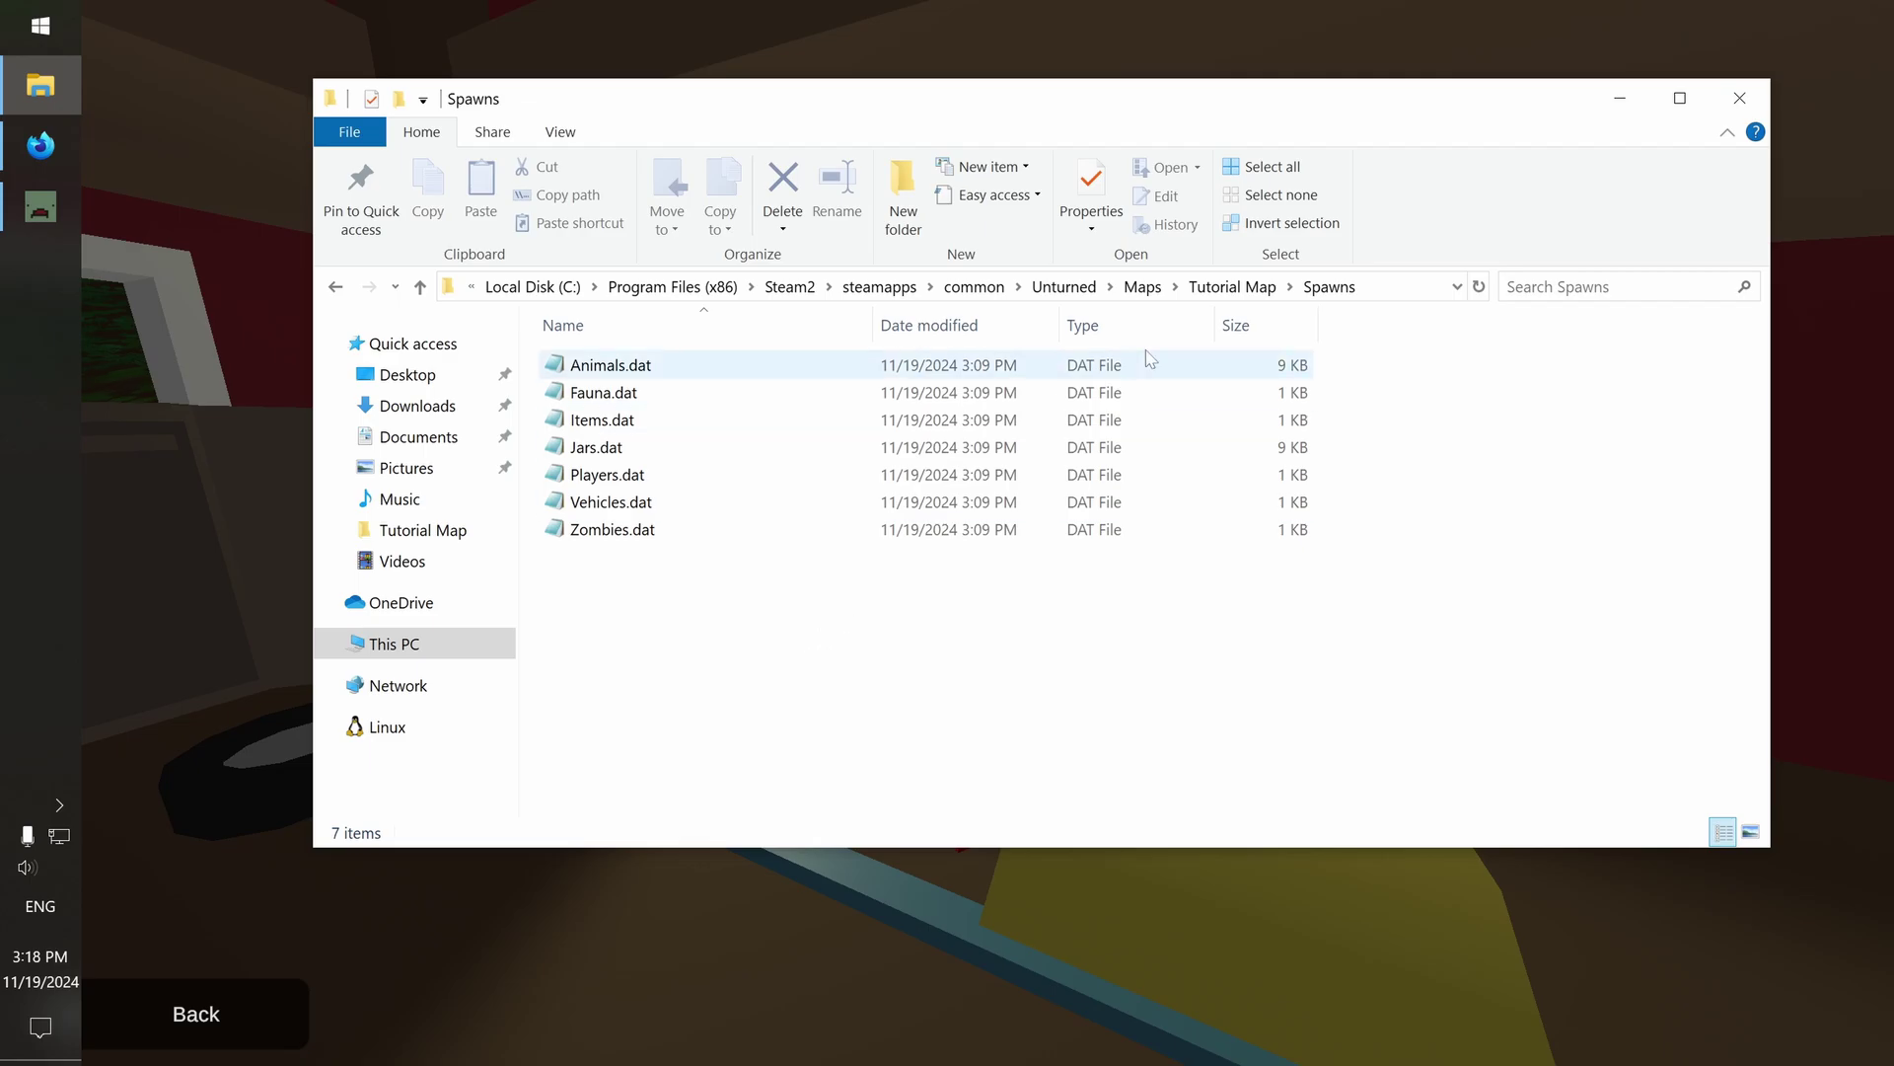
{"action": "left_click", "coordinate": [1208, 287]}
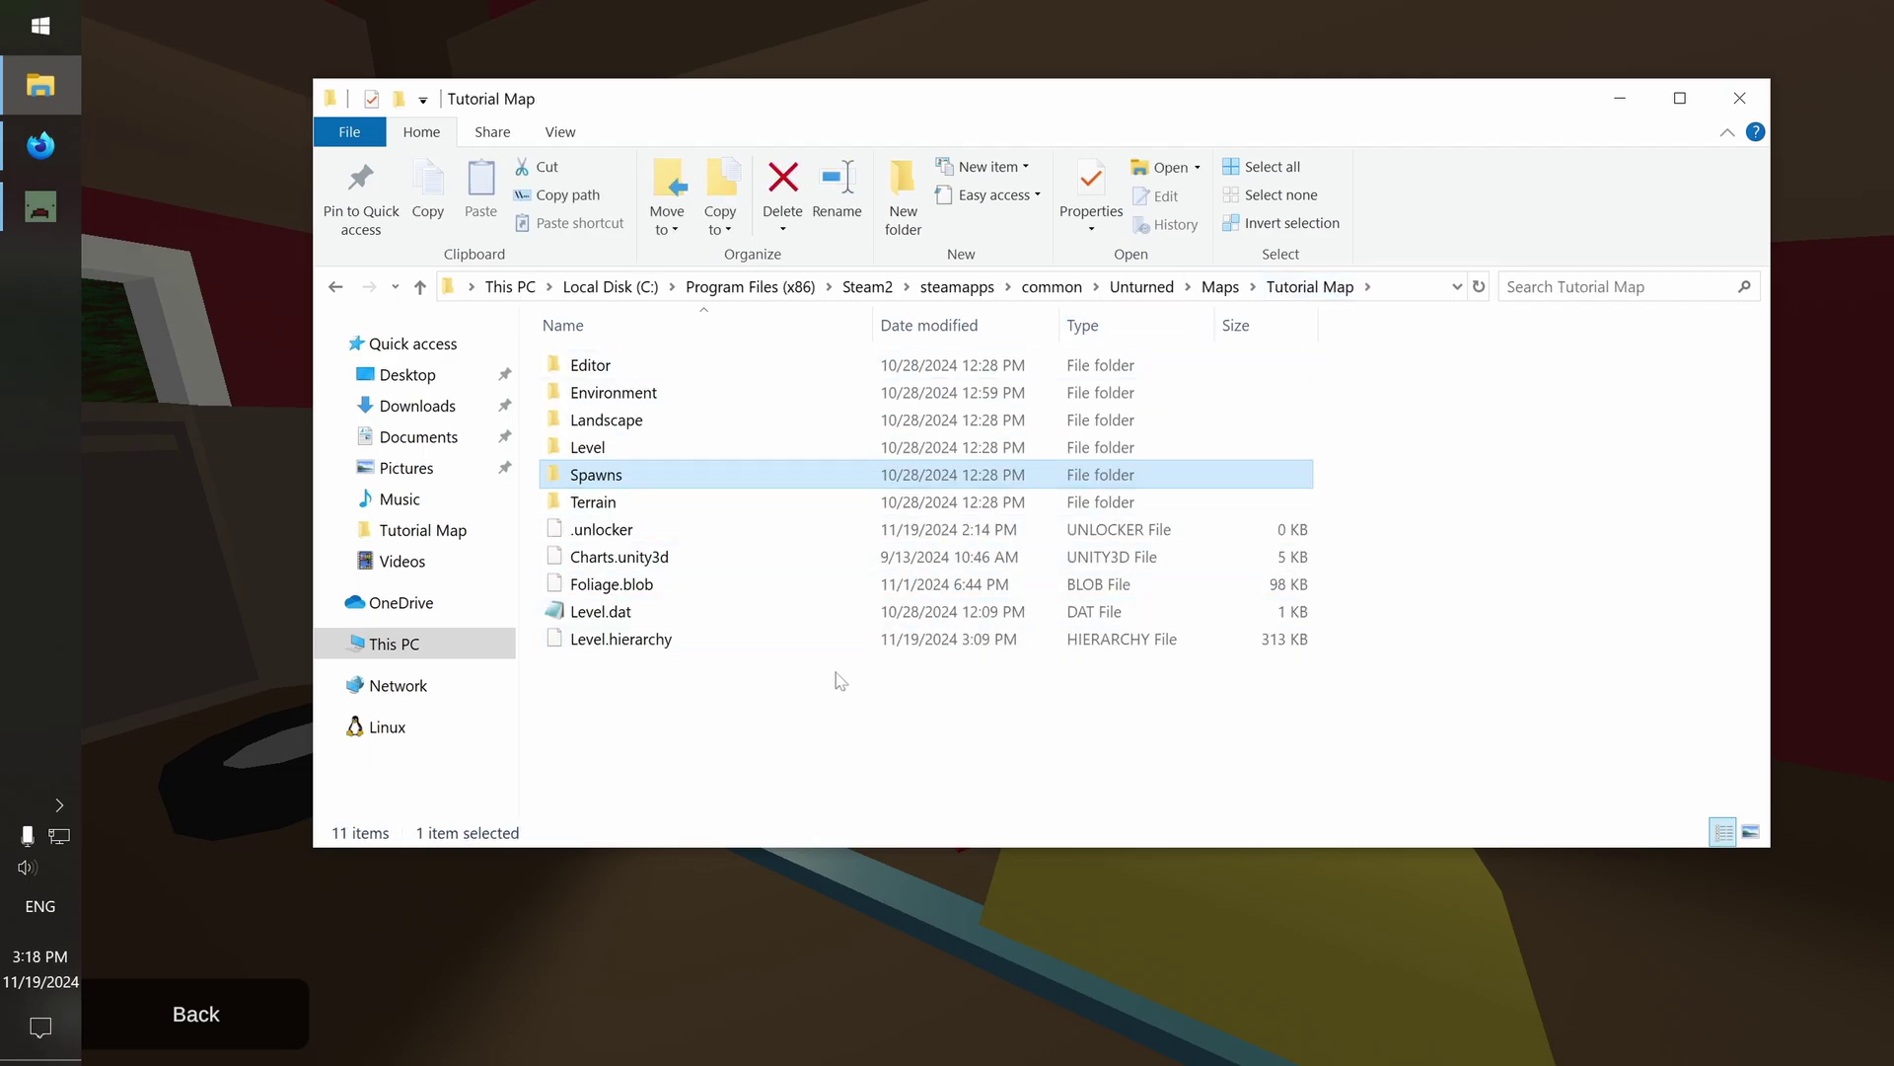
Create a new folder named Bundles in the Tutorial Map folder
{"action": "left_click", "coordinate": [738, 671]}
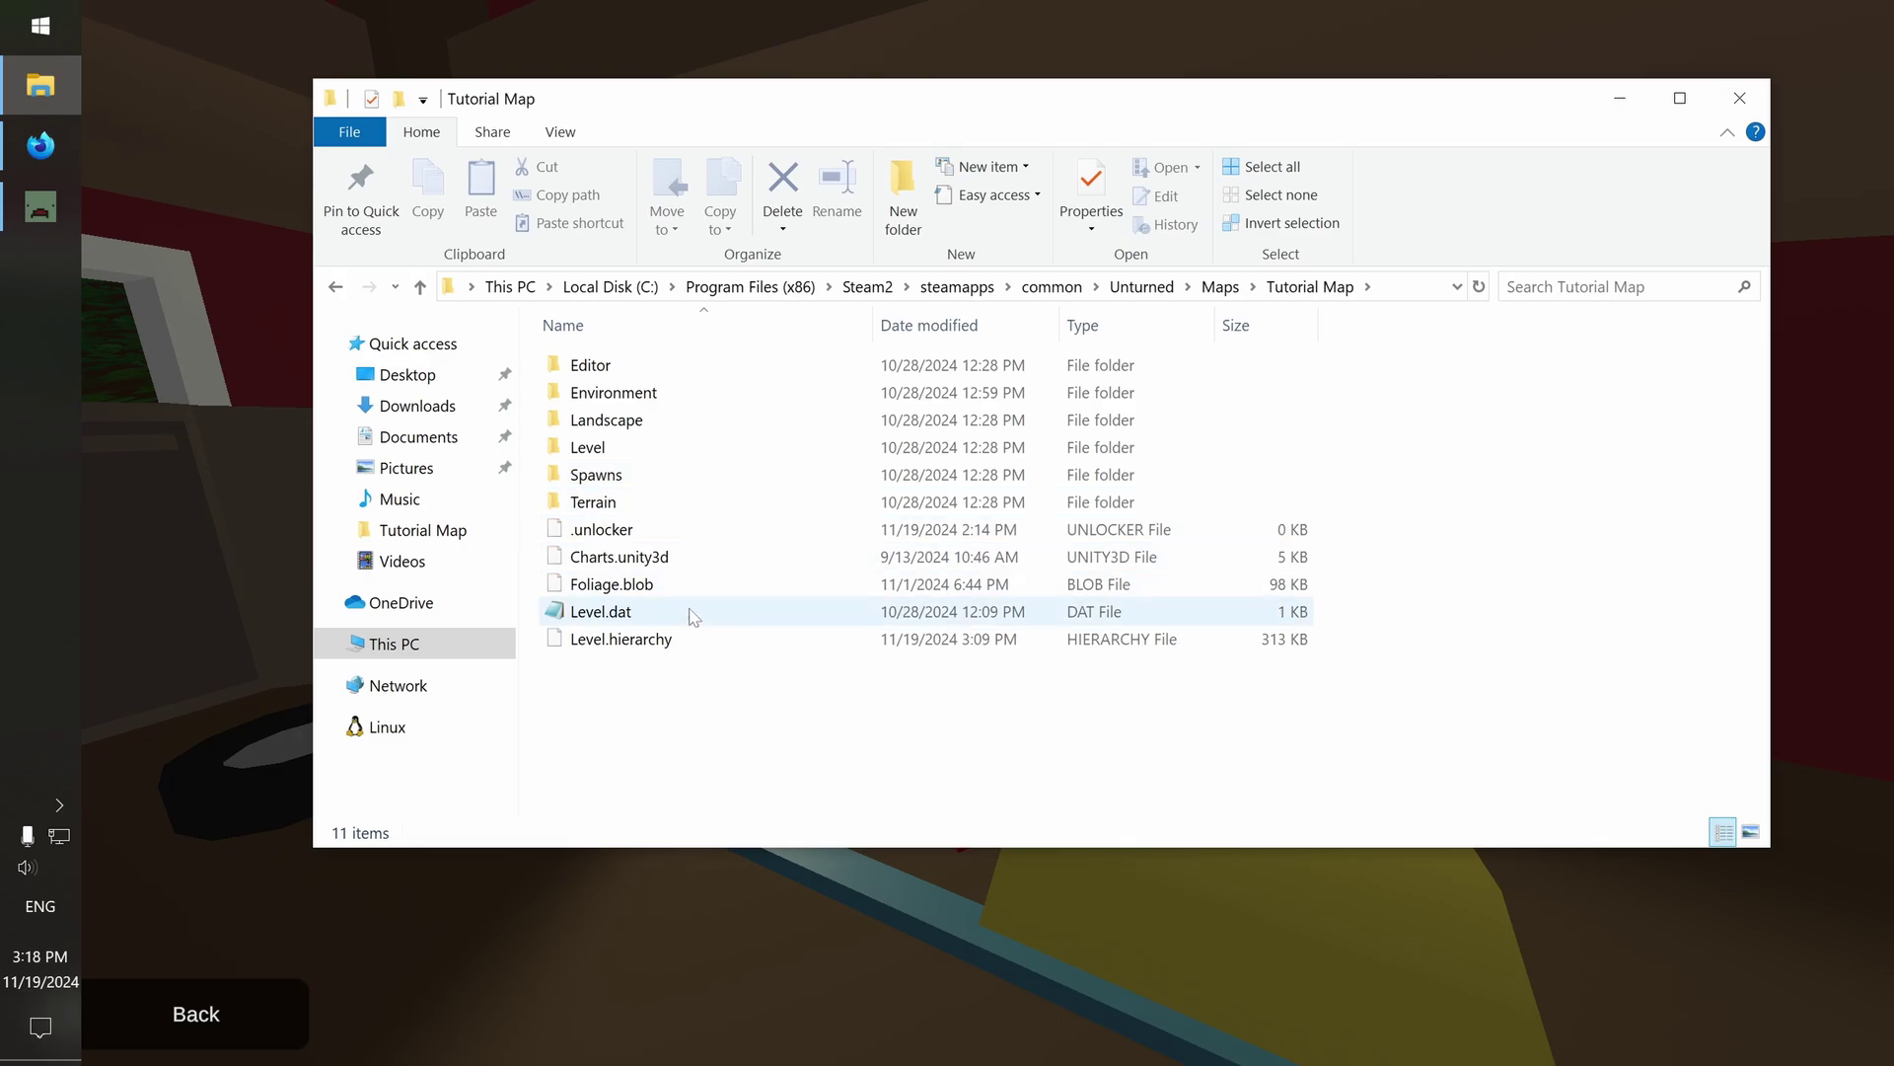
{"action": "right_click", "coordinate": [636, 707]}
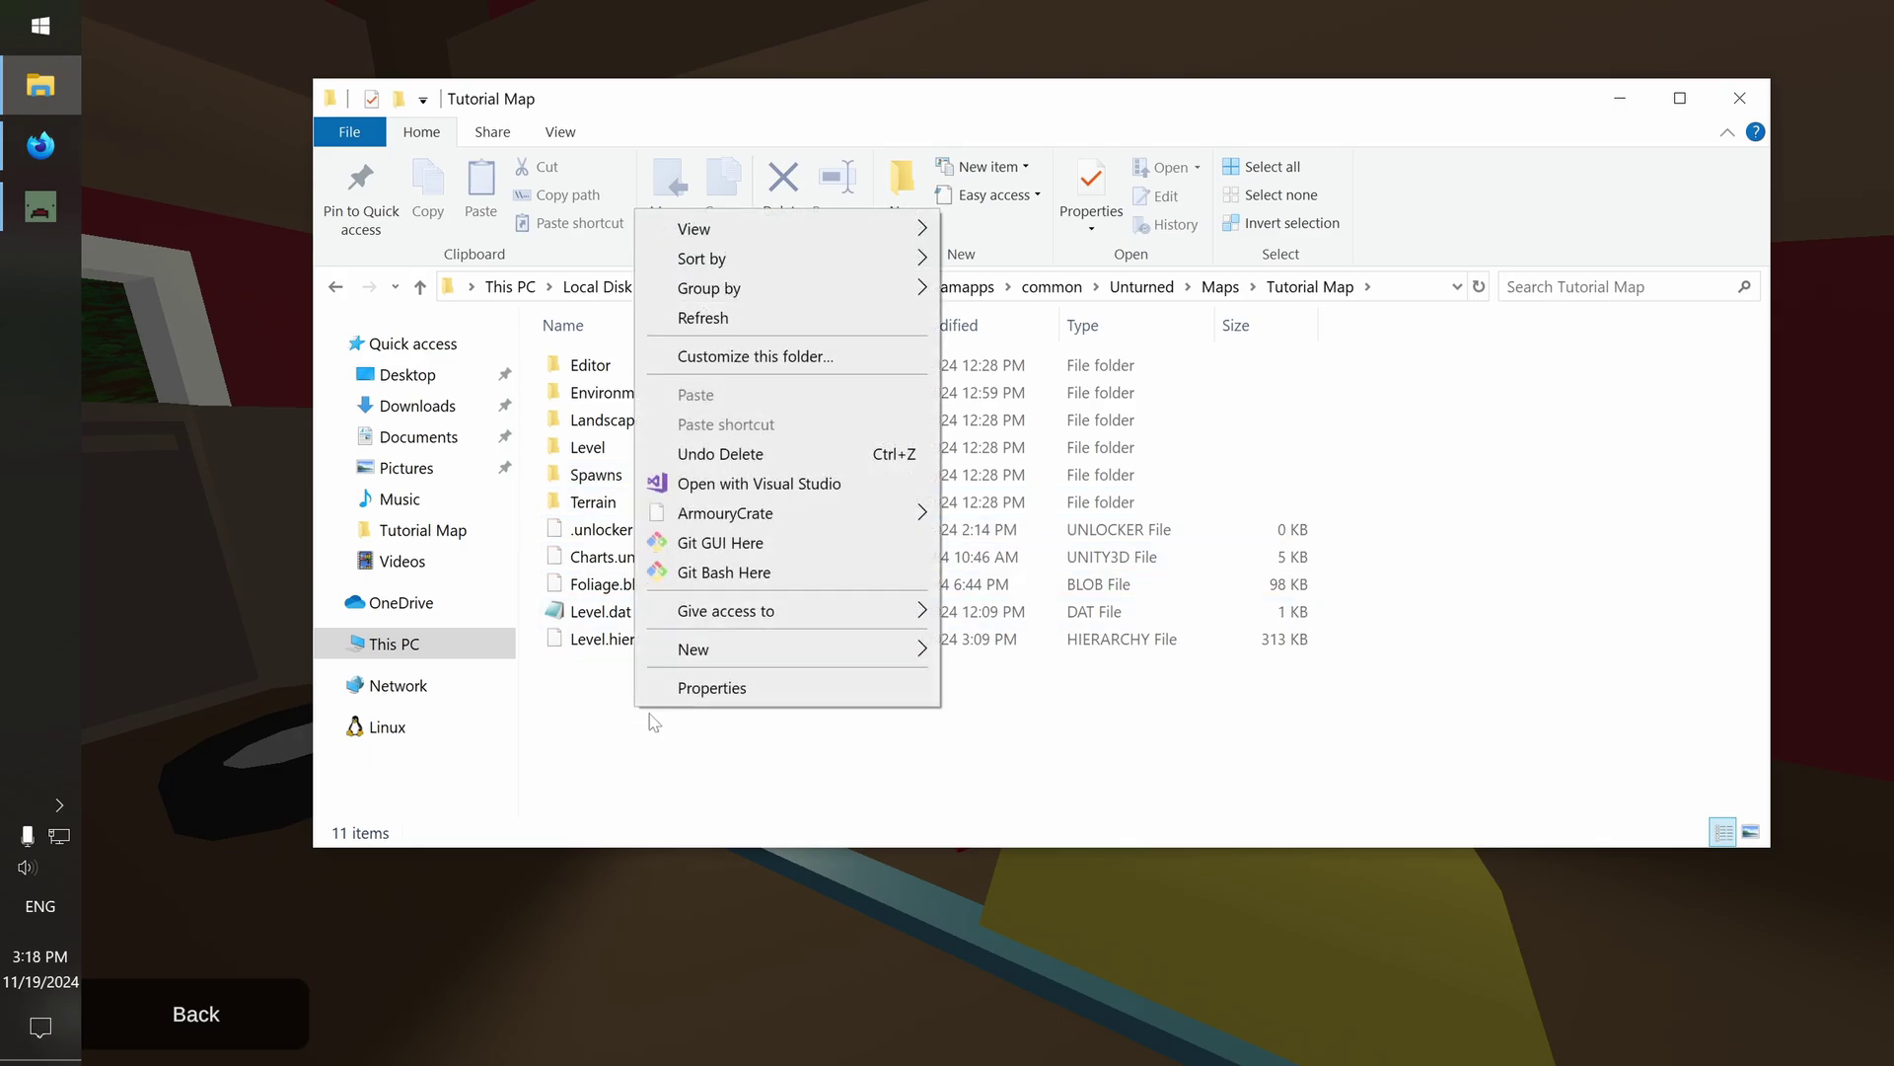
{"action": "mouse_move", "coordinate": [728, 648]}
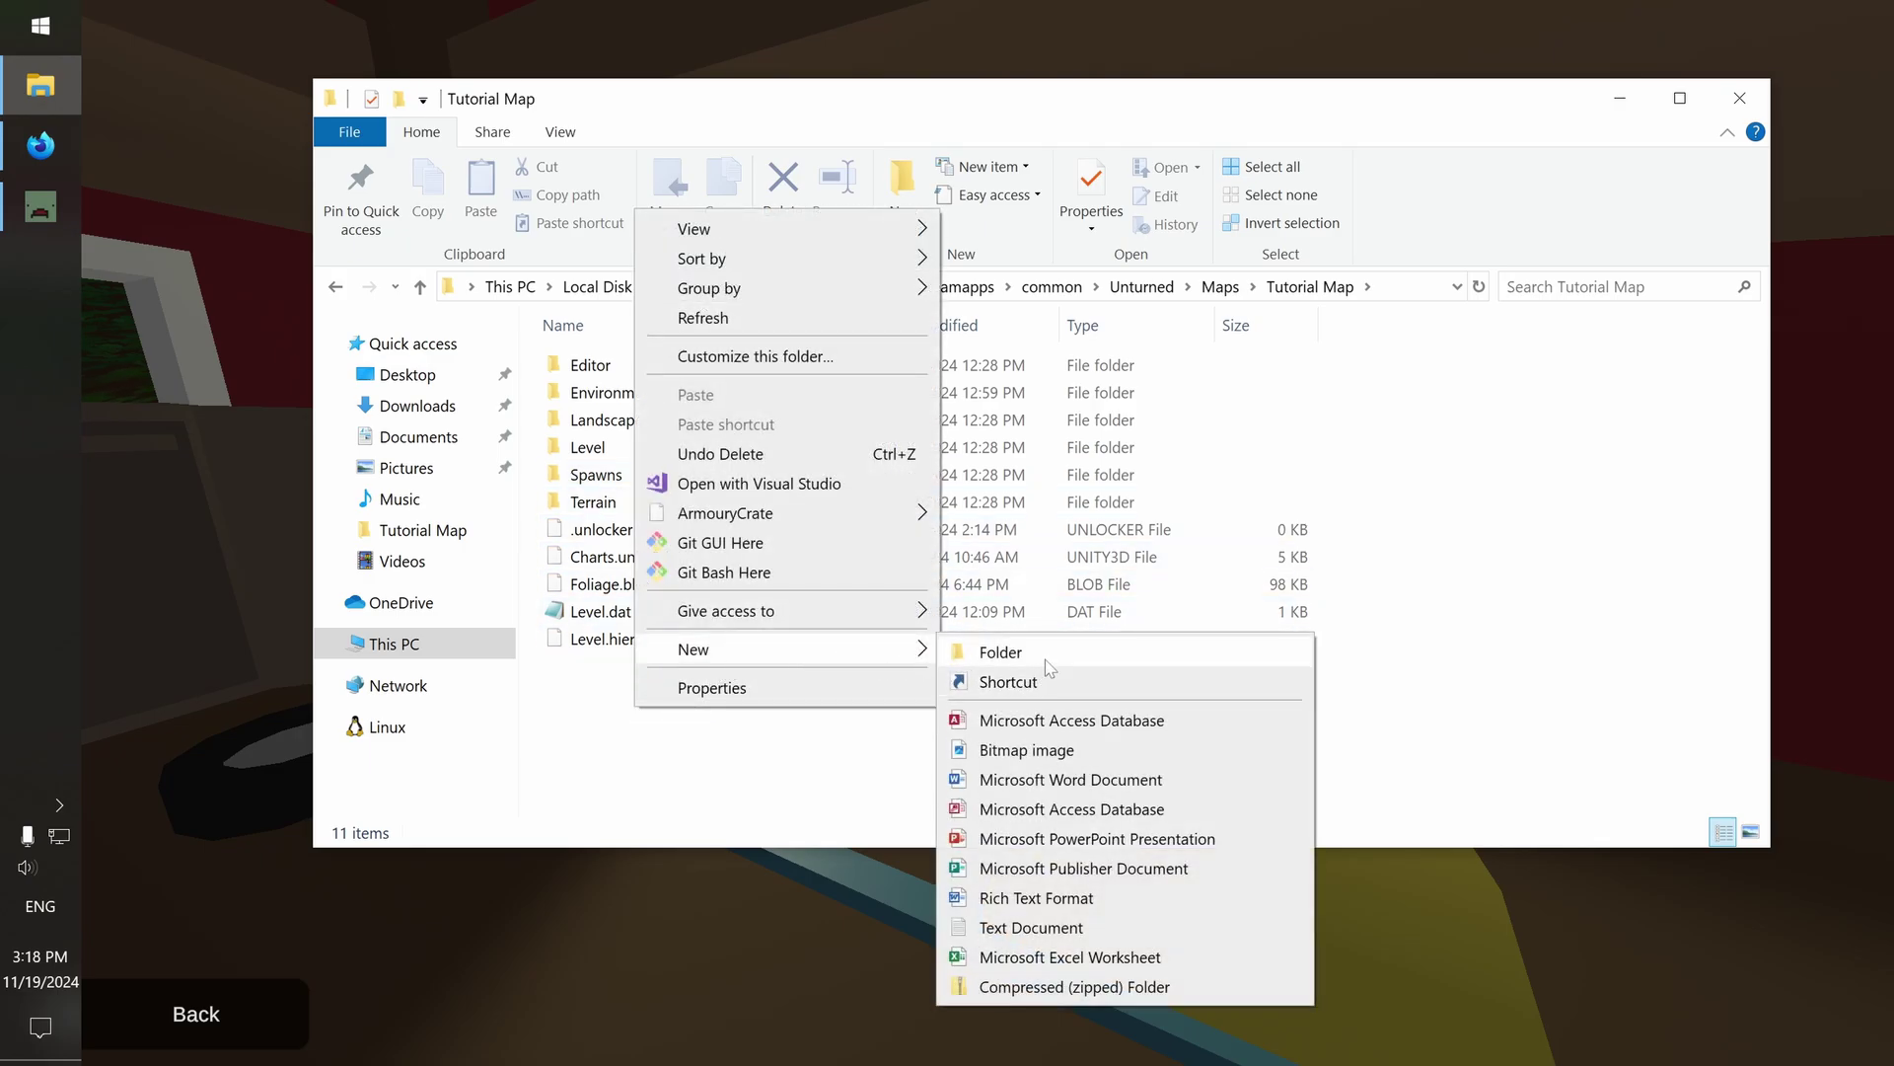
{"action": "left_click", "coordinate": [1046, 655]}
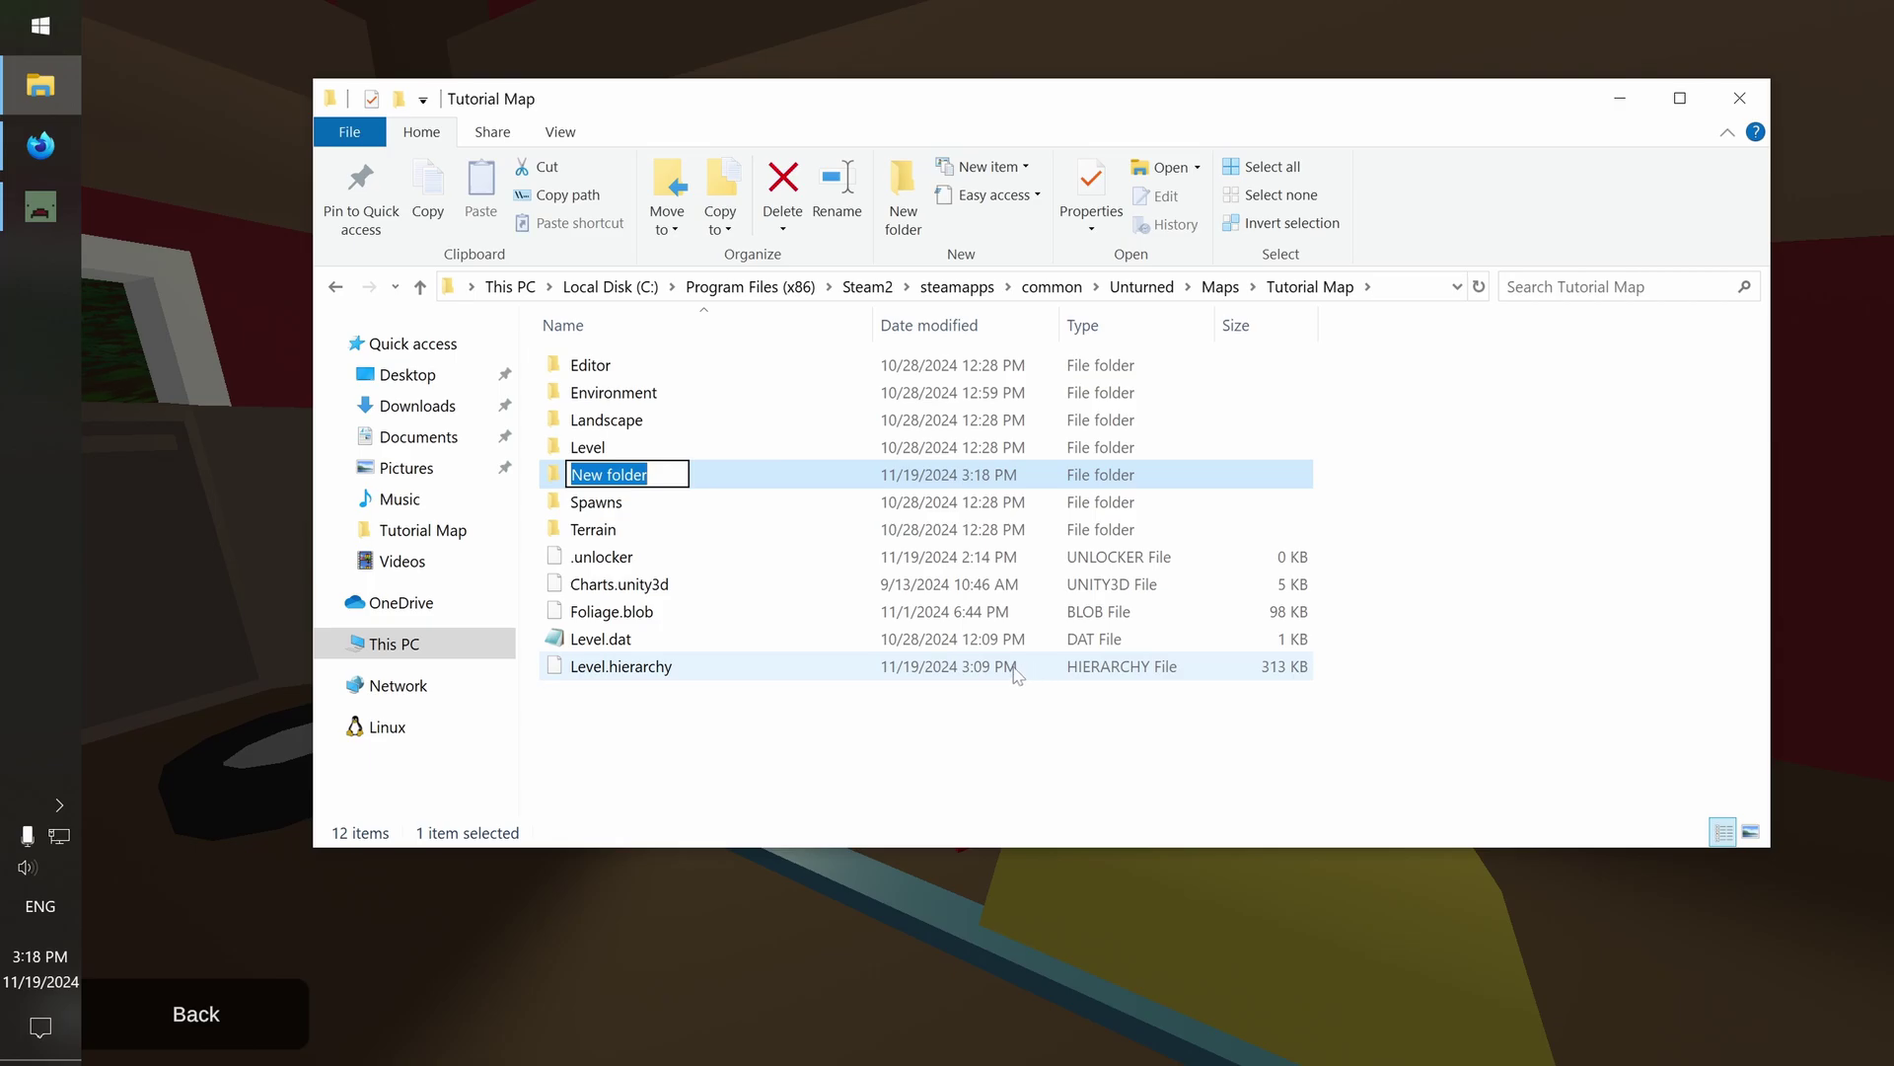
{"action": "type", "text": "Bundles"}
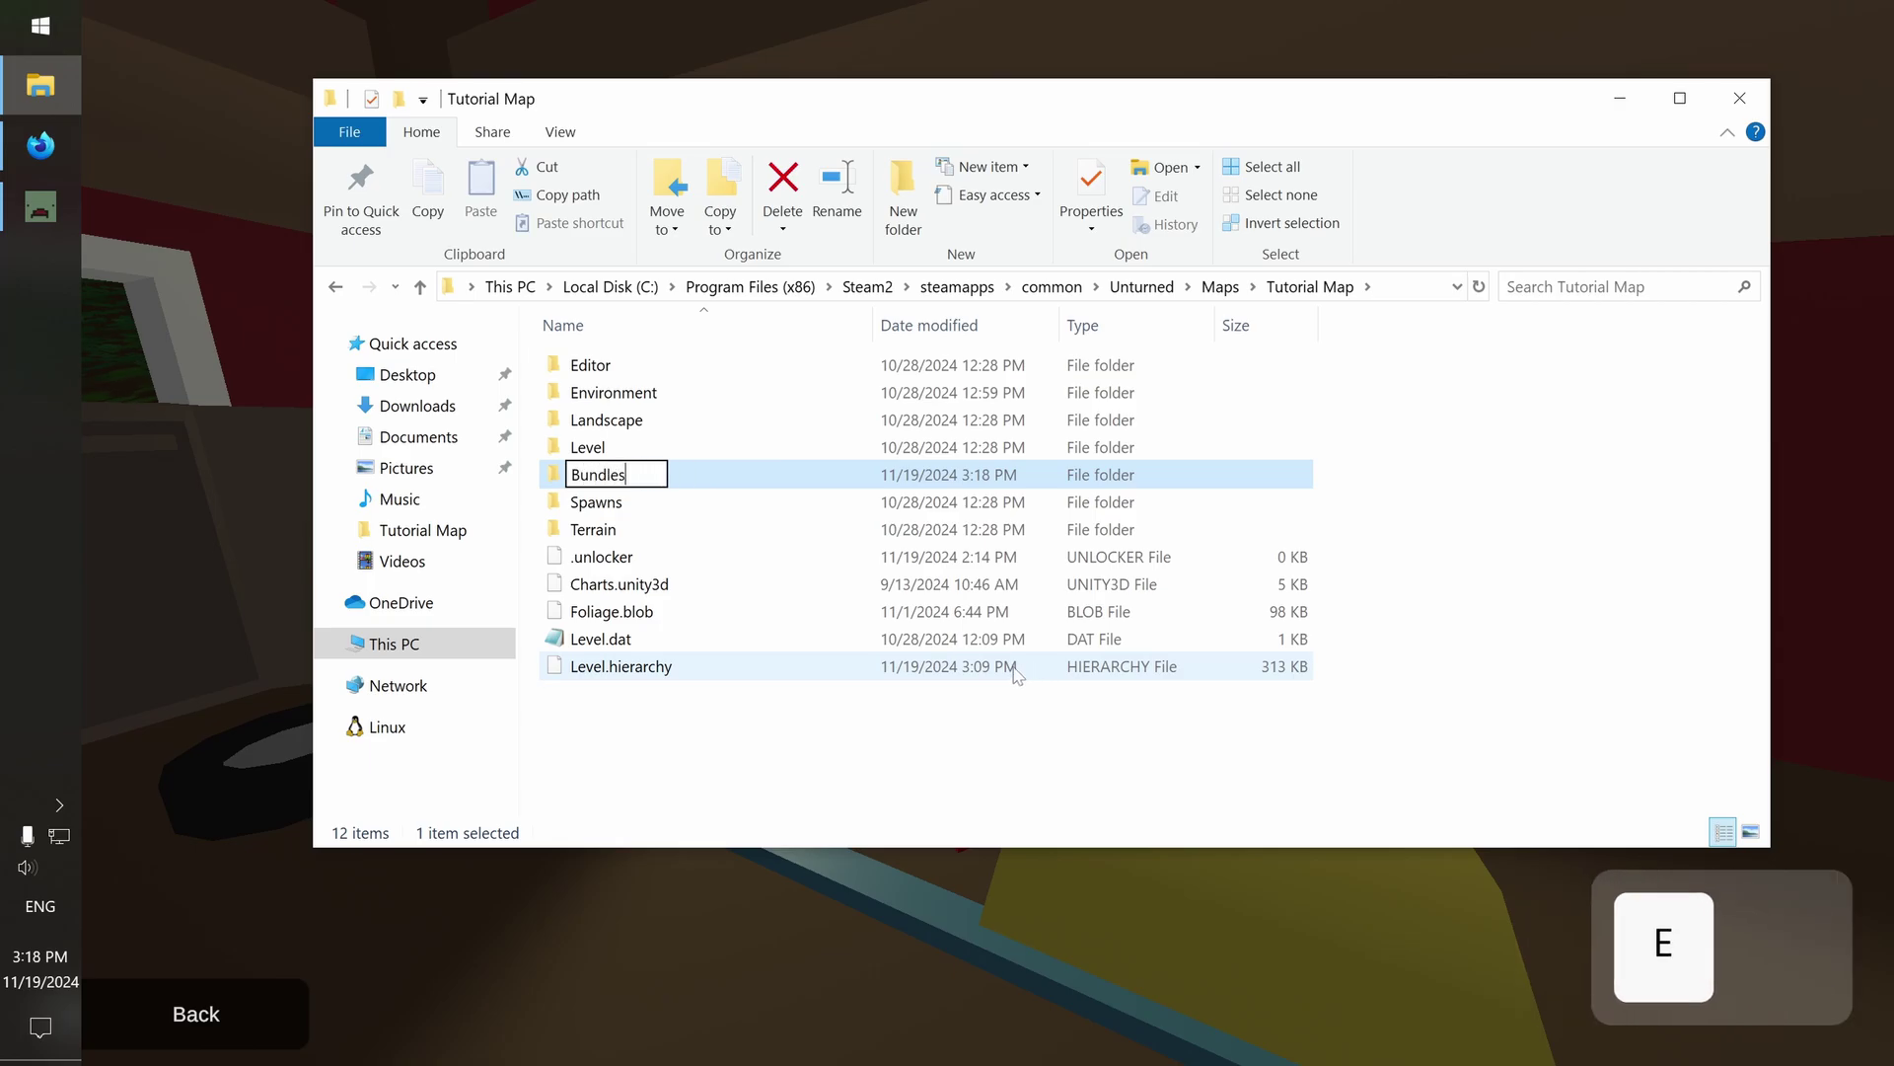
{"action": "key", "text": "Return"}
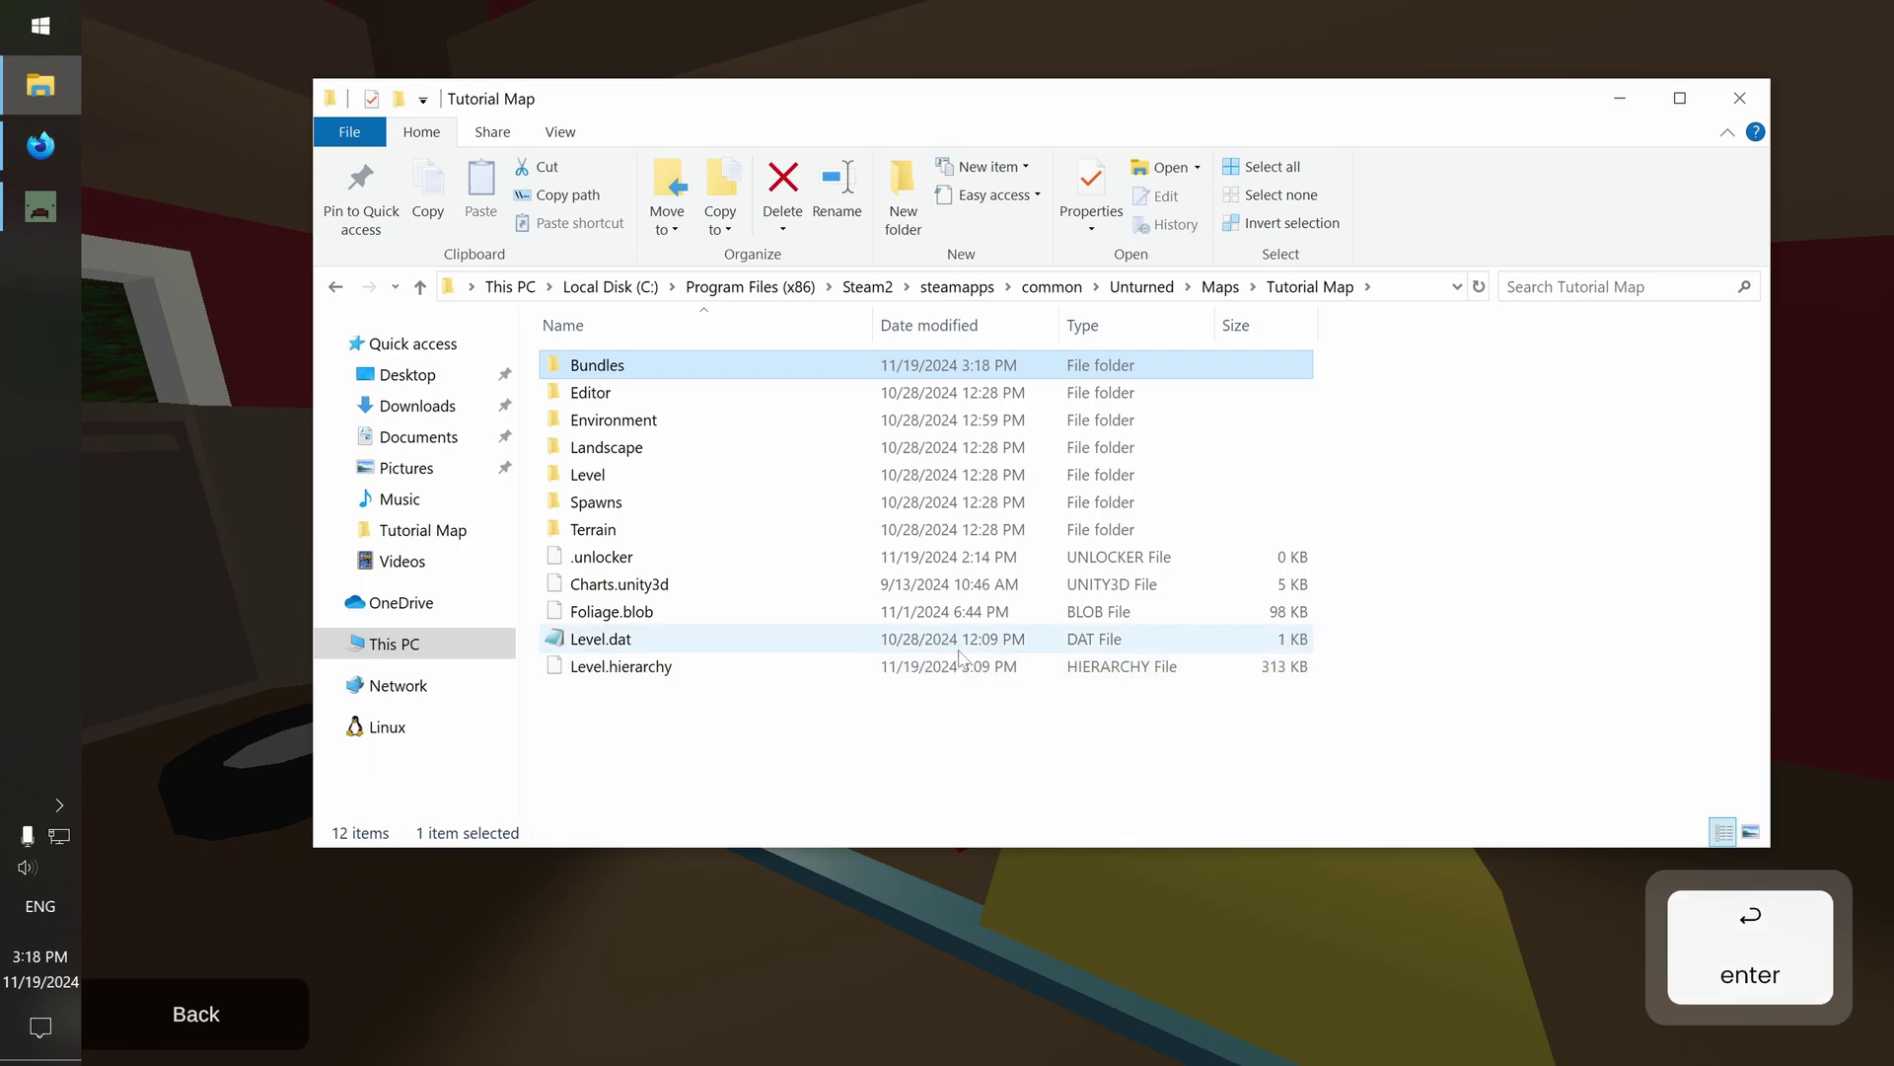
Open the Bundles folder and create a subfolder named Spawns in it
{"action": "double_click", "coordinate": [618, 375]}
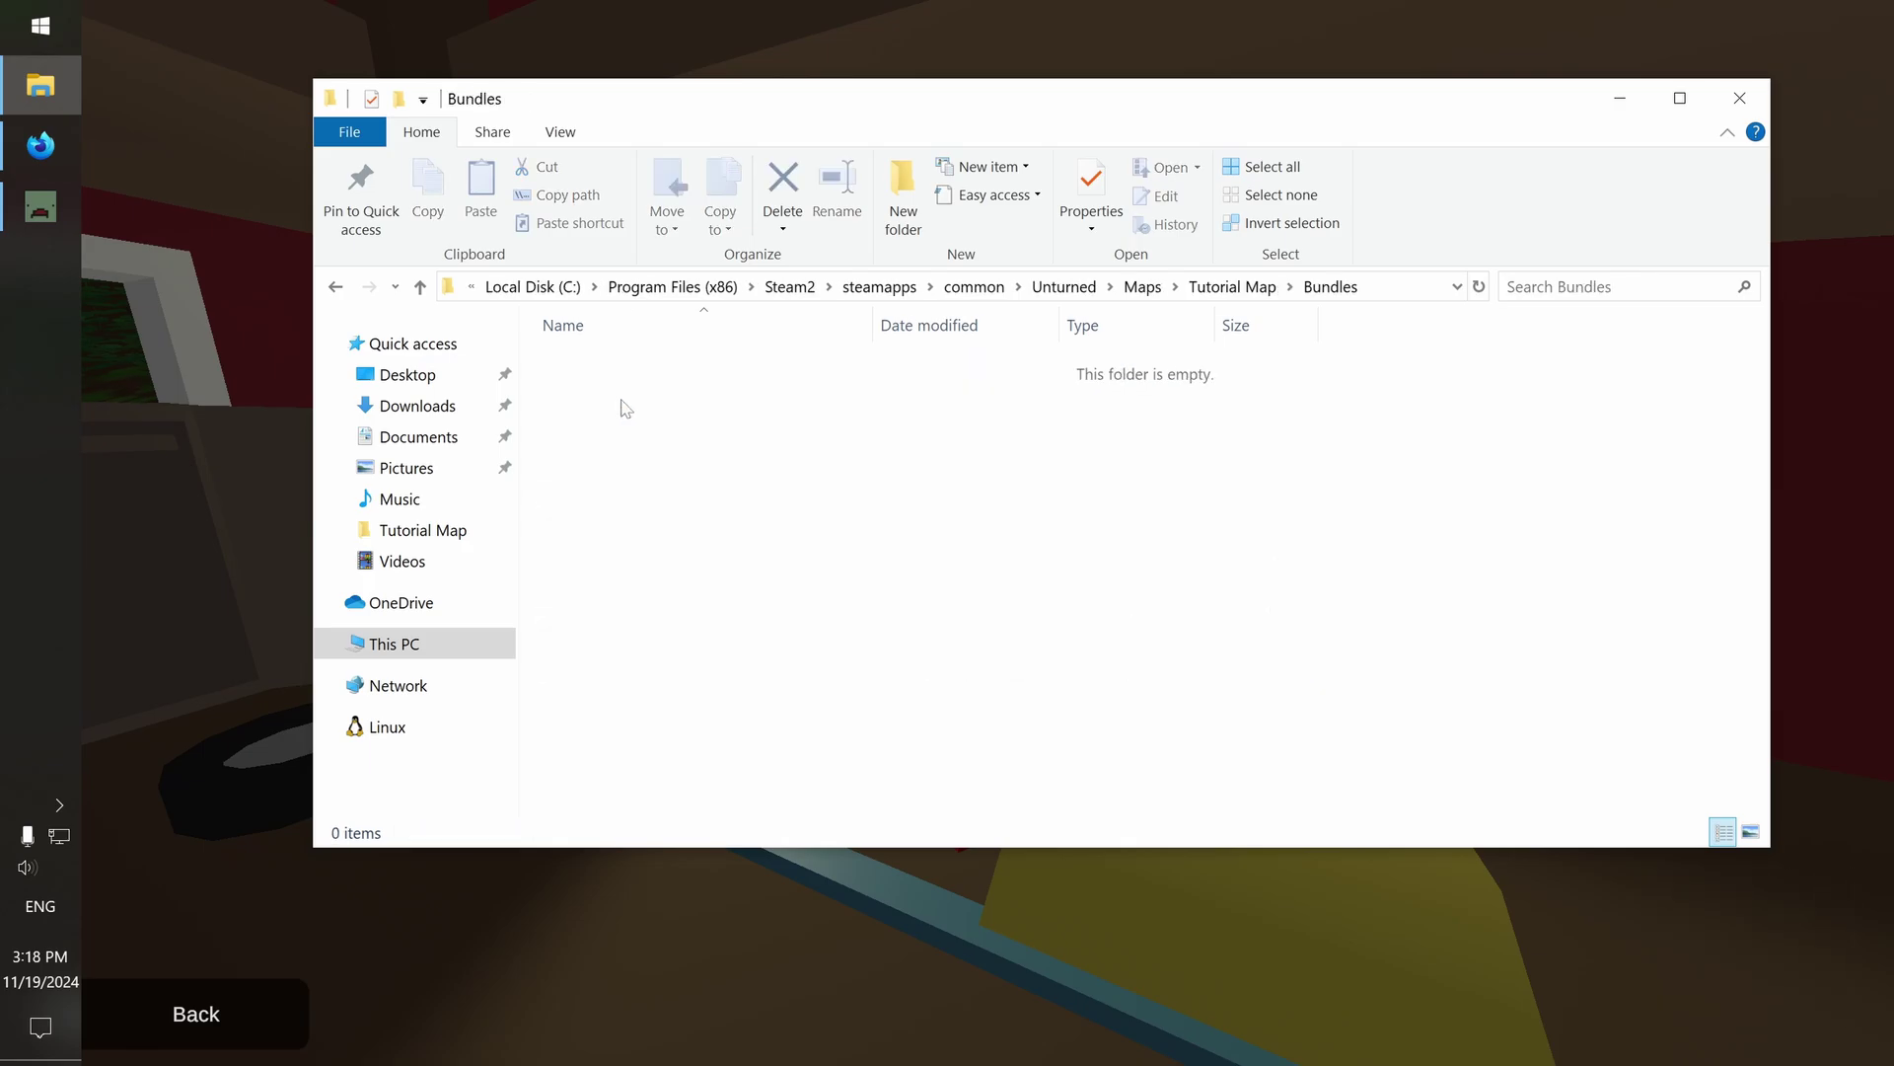
{"action": "right_click", "coordinate": [630, 417]}
{"action": "mouse_move", "coordinate": [731, 857]}
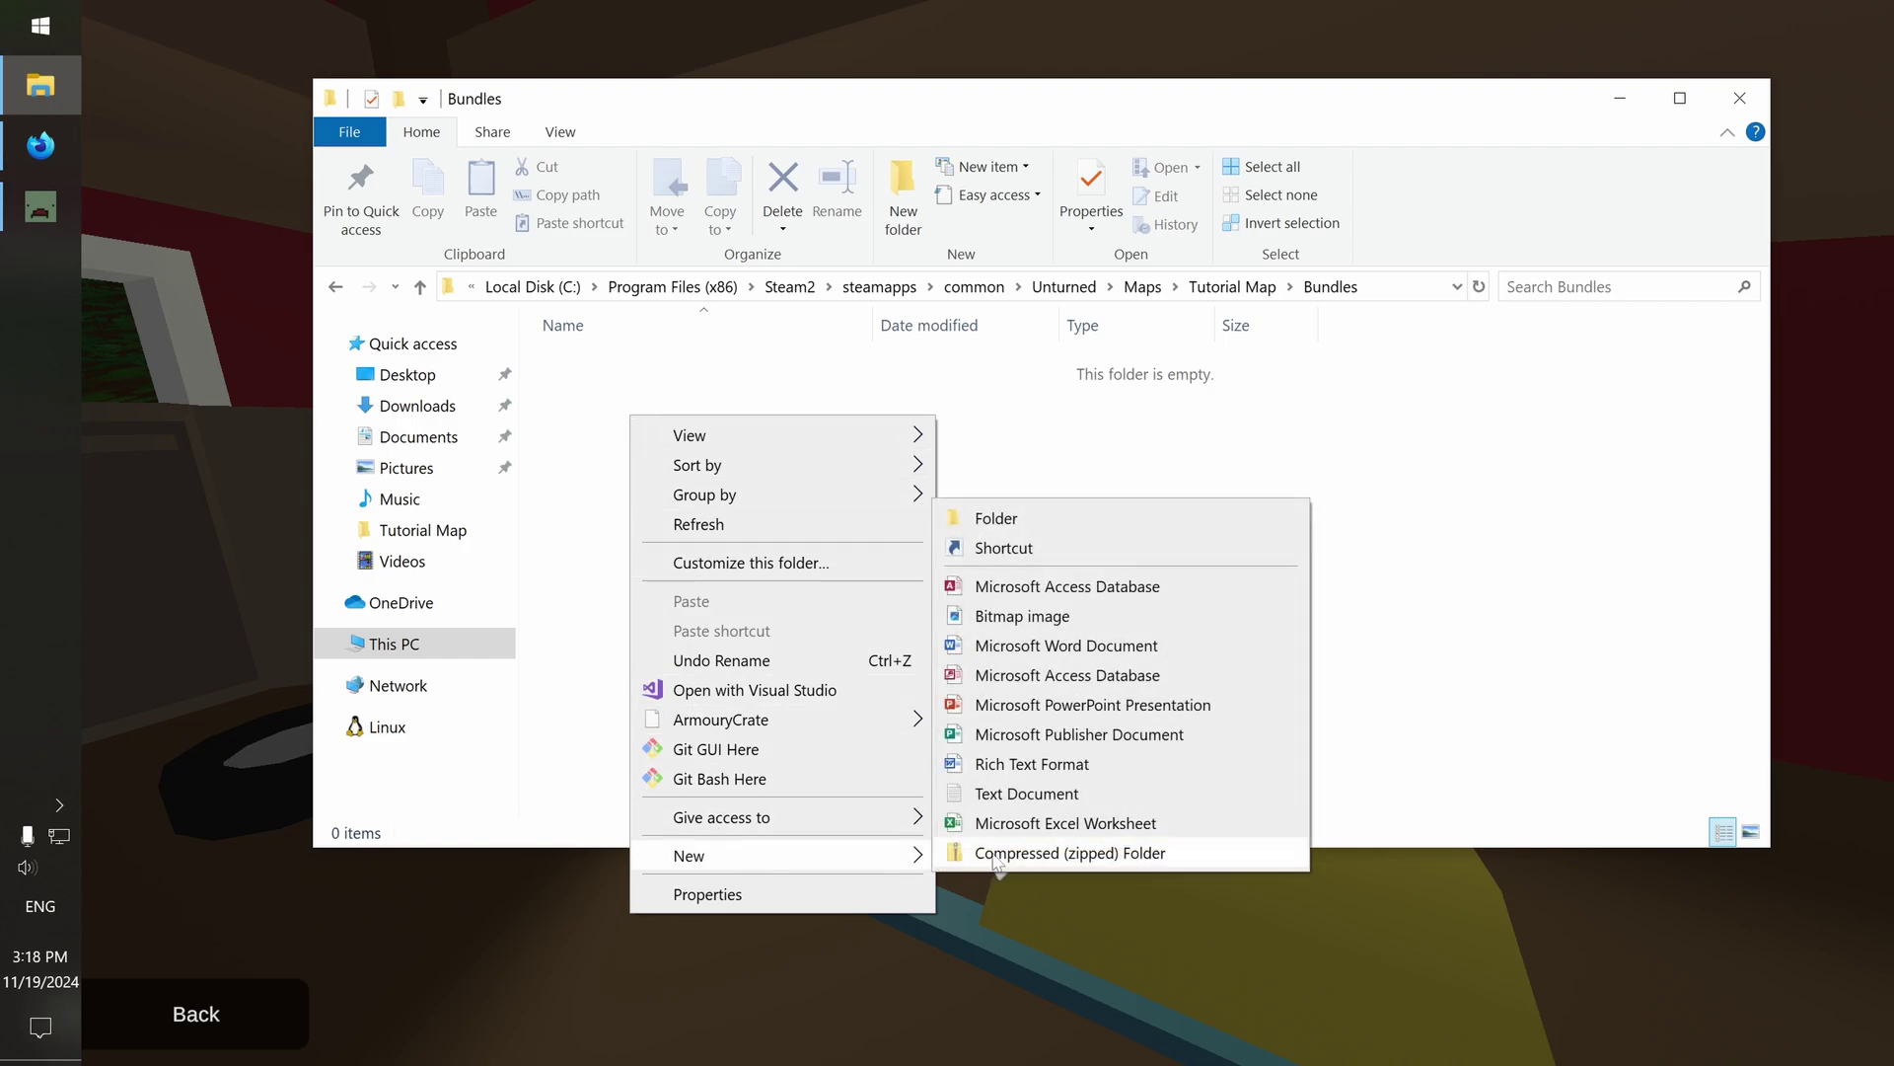
{"action": "left_click", "coordinate": [1065, 519]}
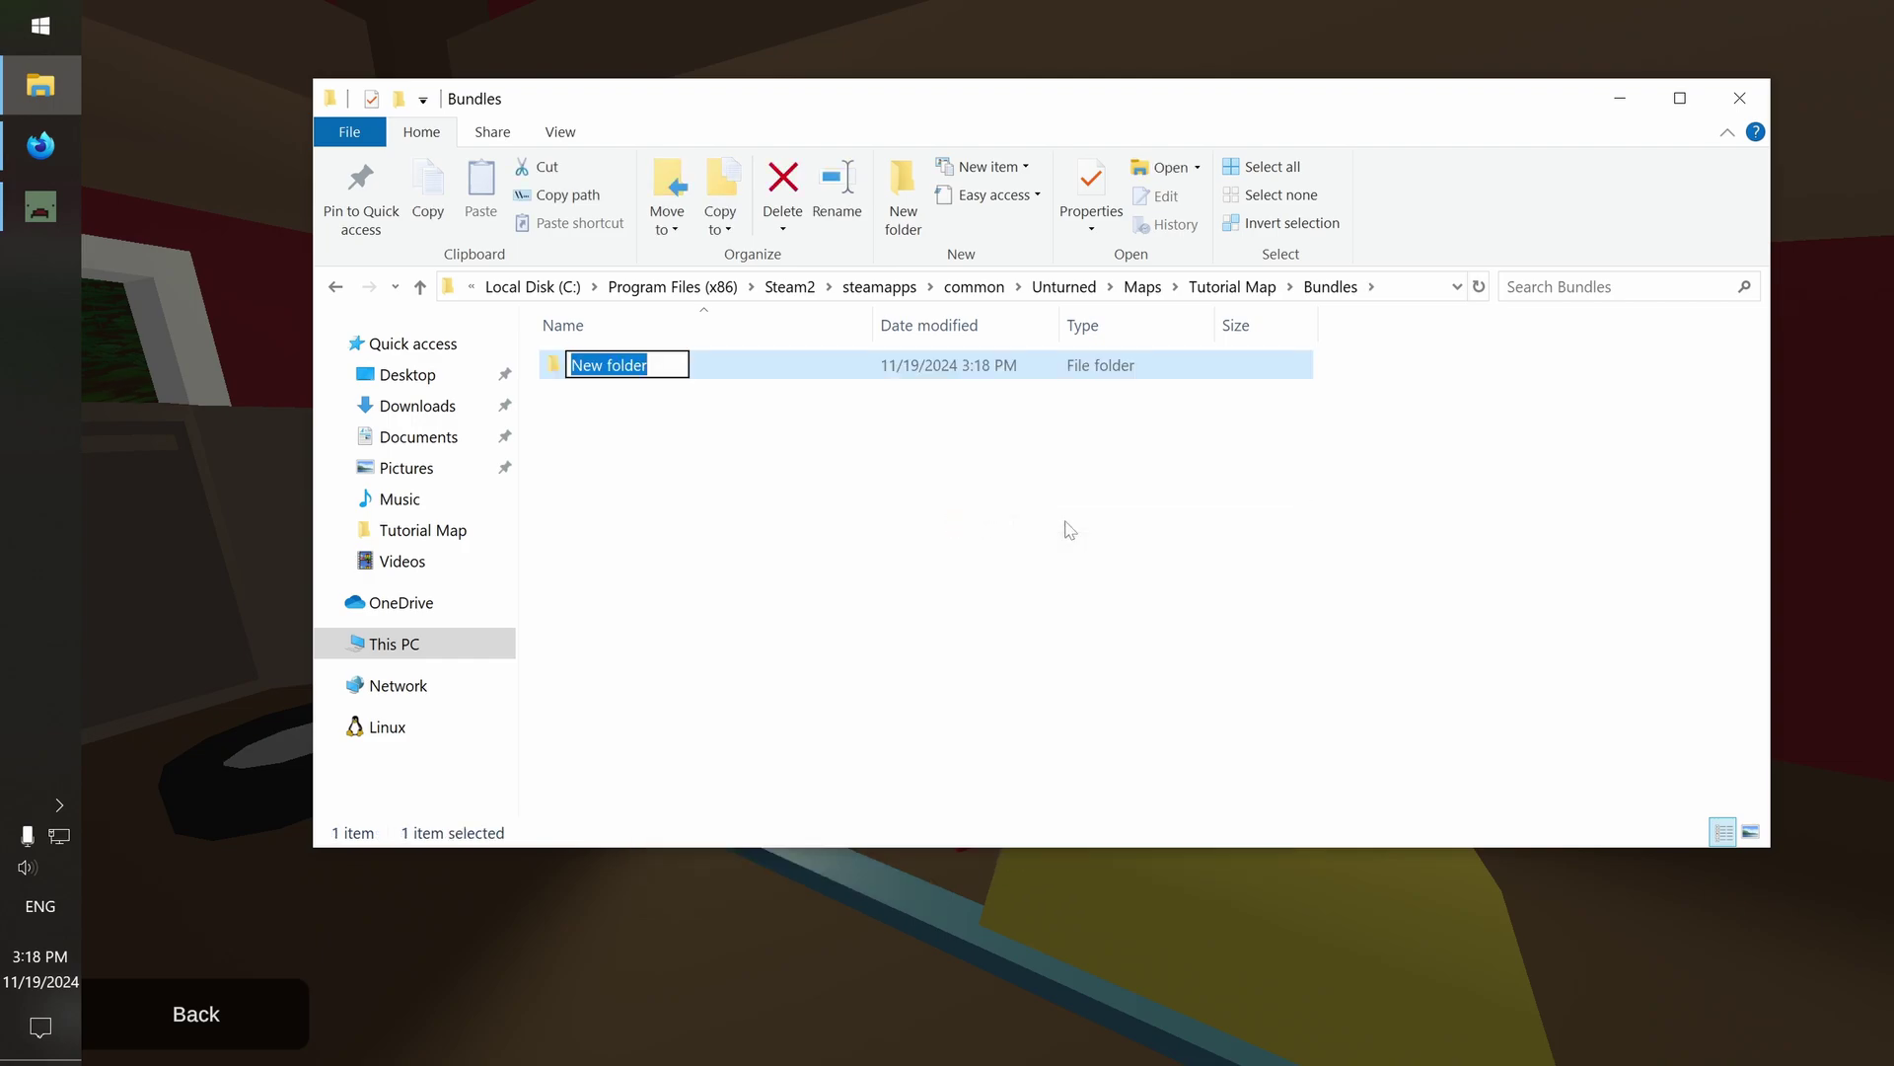
{"action": "type", "text": "Spawns"}
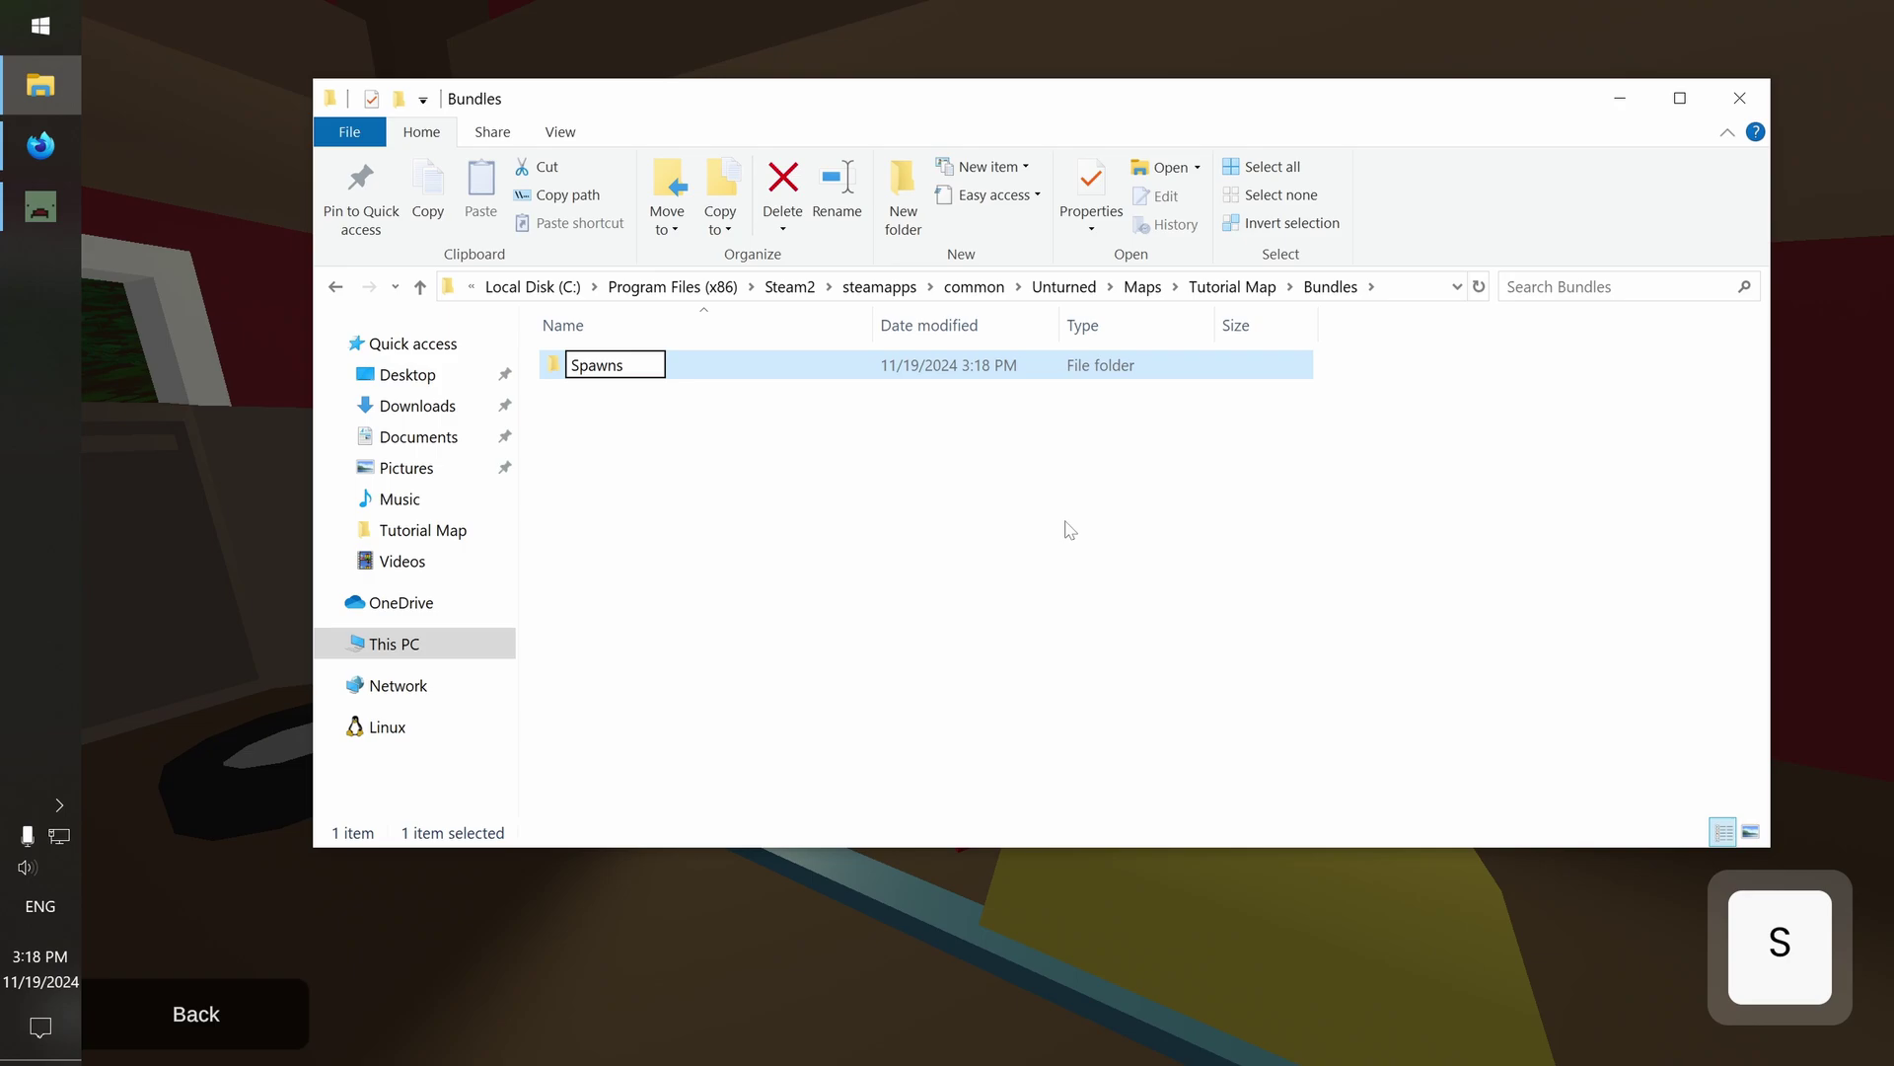
{"action": "key", "text": "Return"}
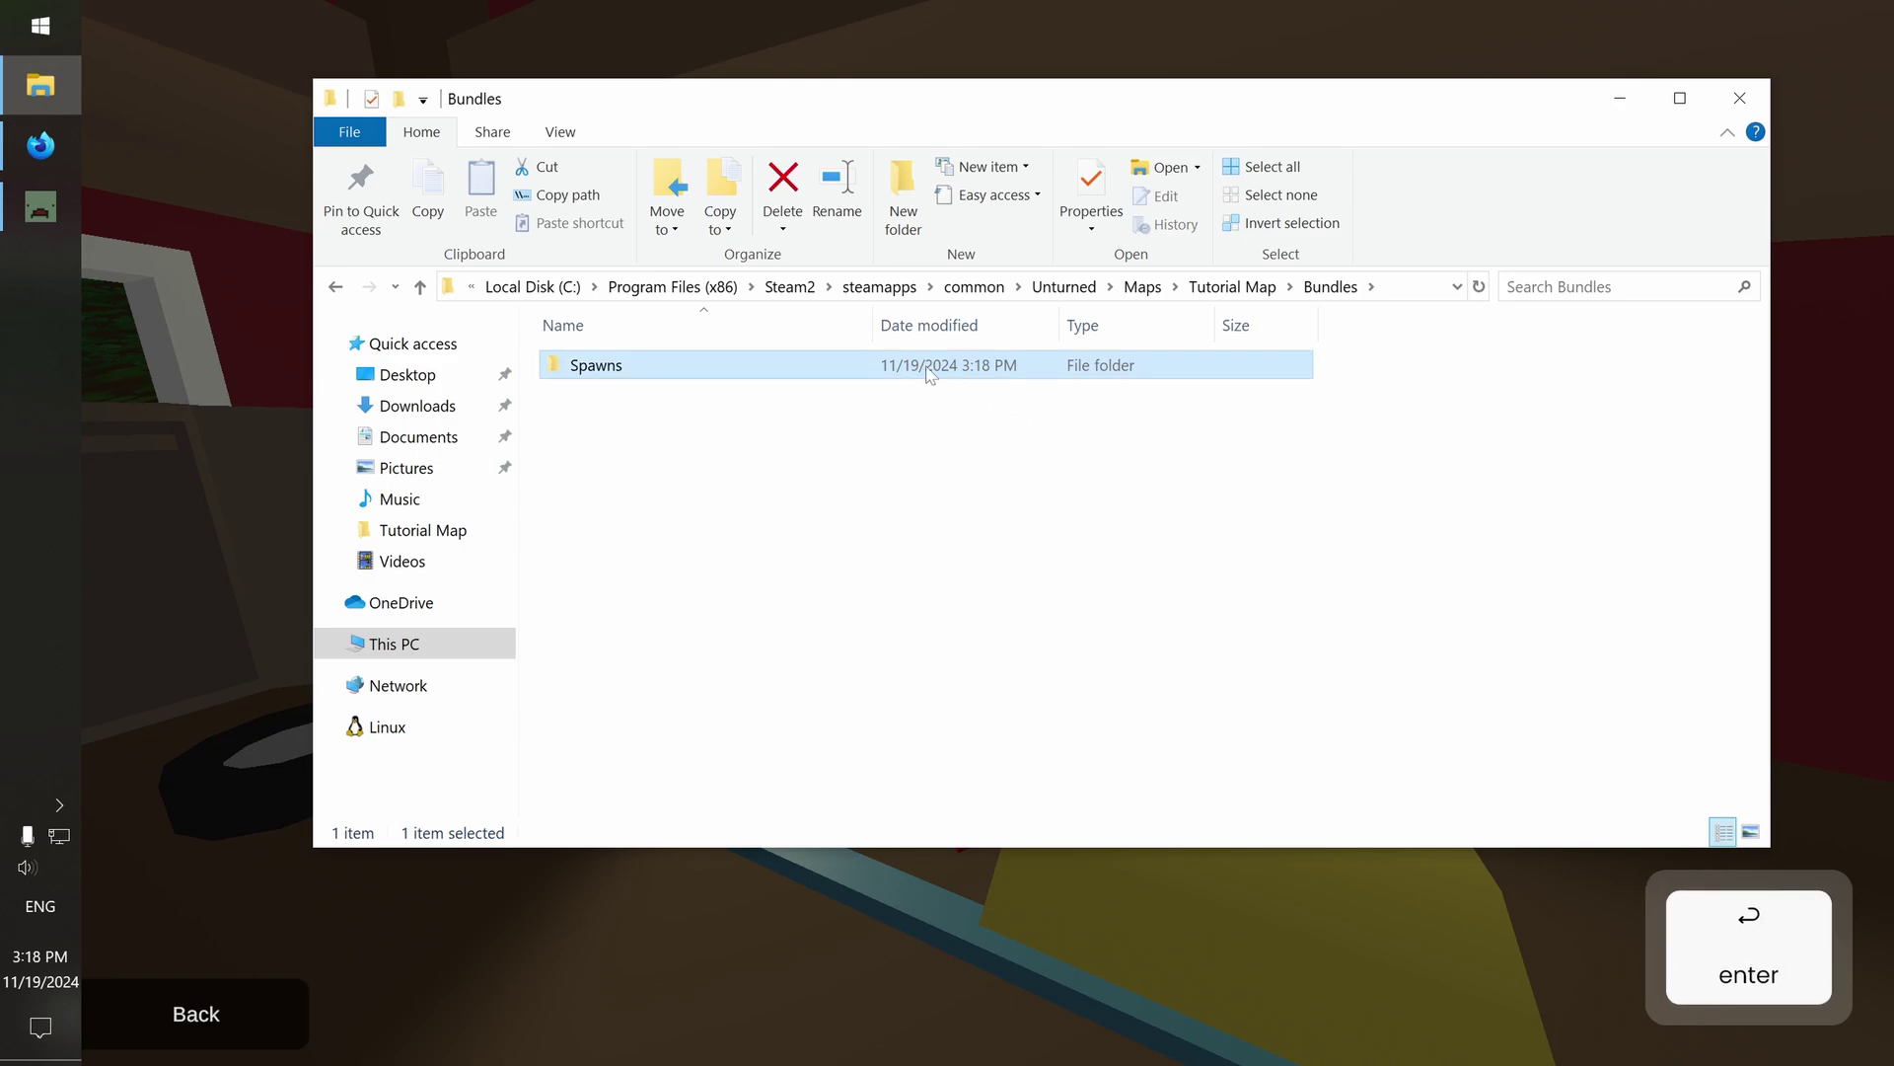
Open the Spawns folder inside Bundles and create a subfolder named Maplestrike_Airdrop
{"action": "double_click", "coordinate": [927, 365]}
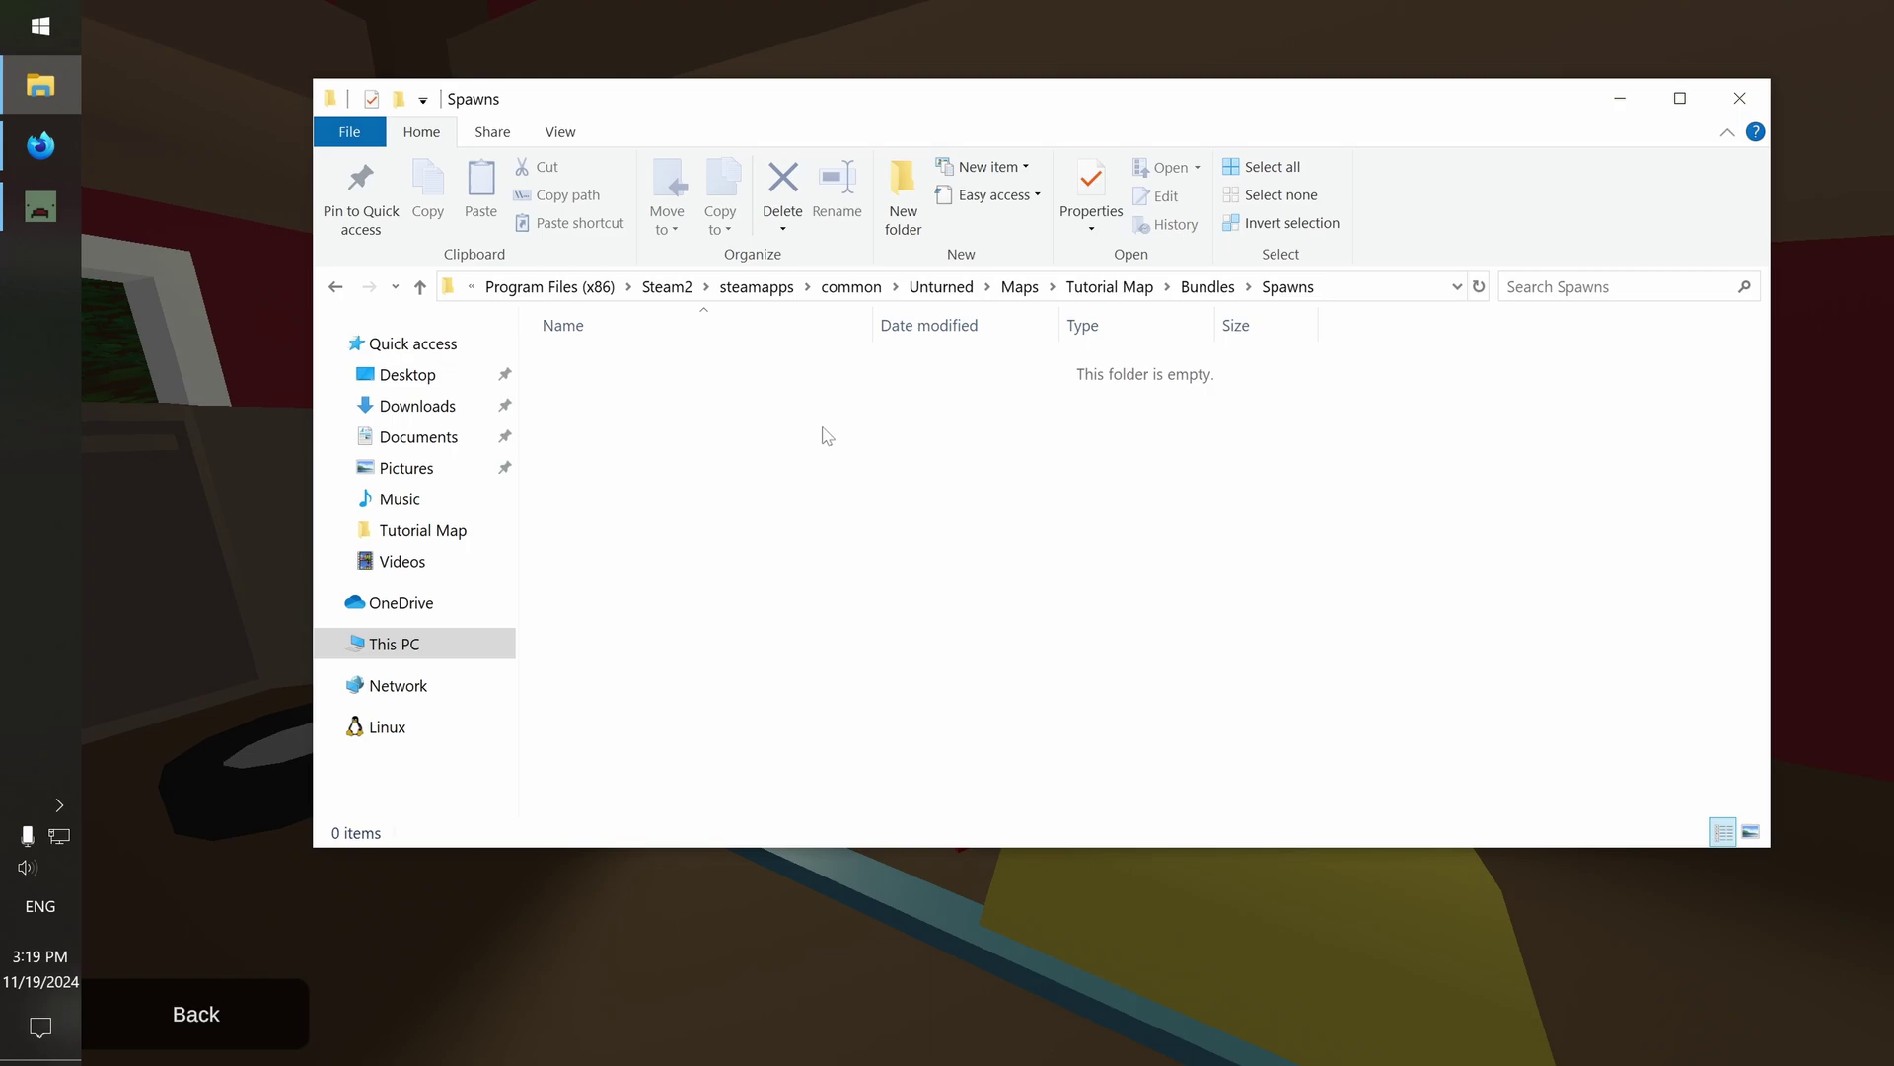
{"action": "right_click", "coordinate": [825, 434]}
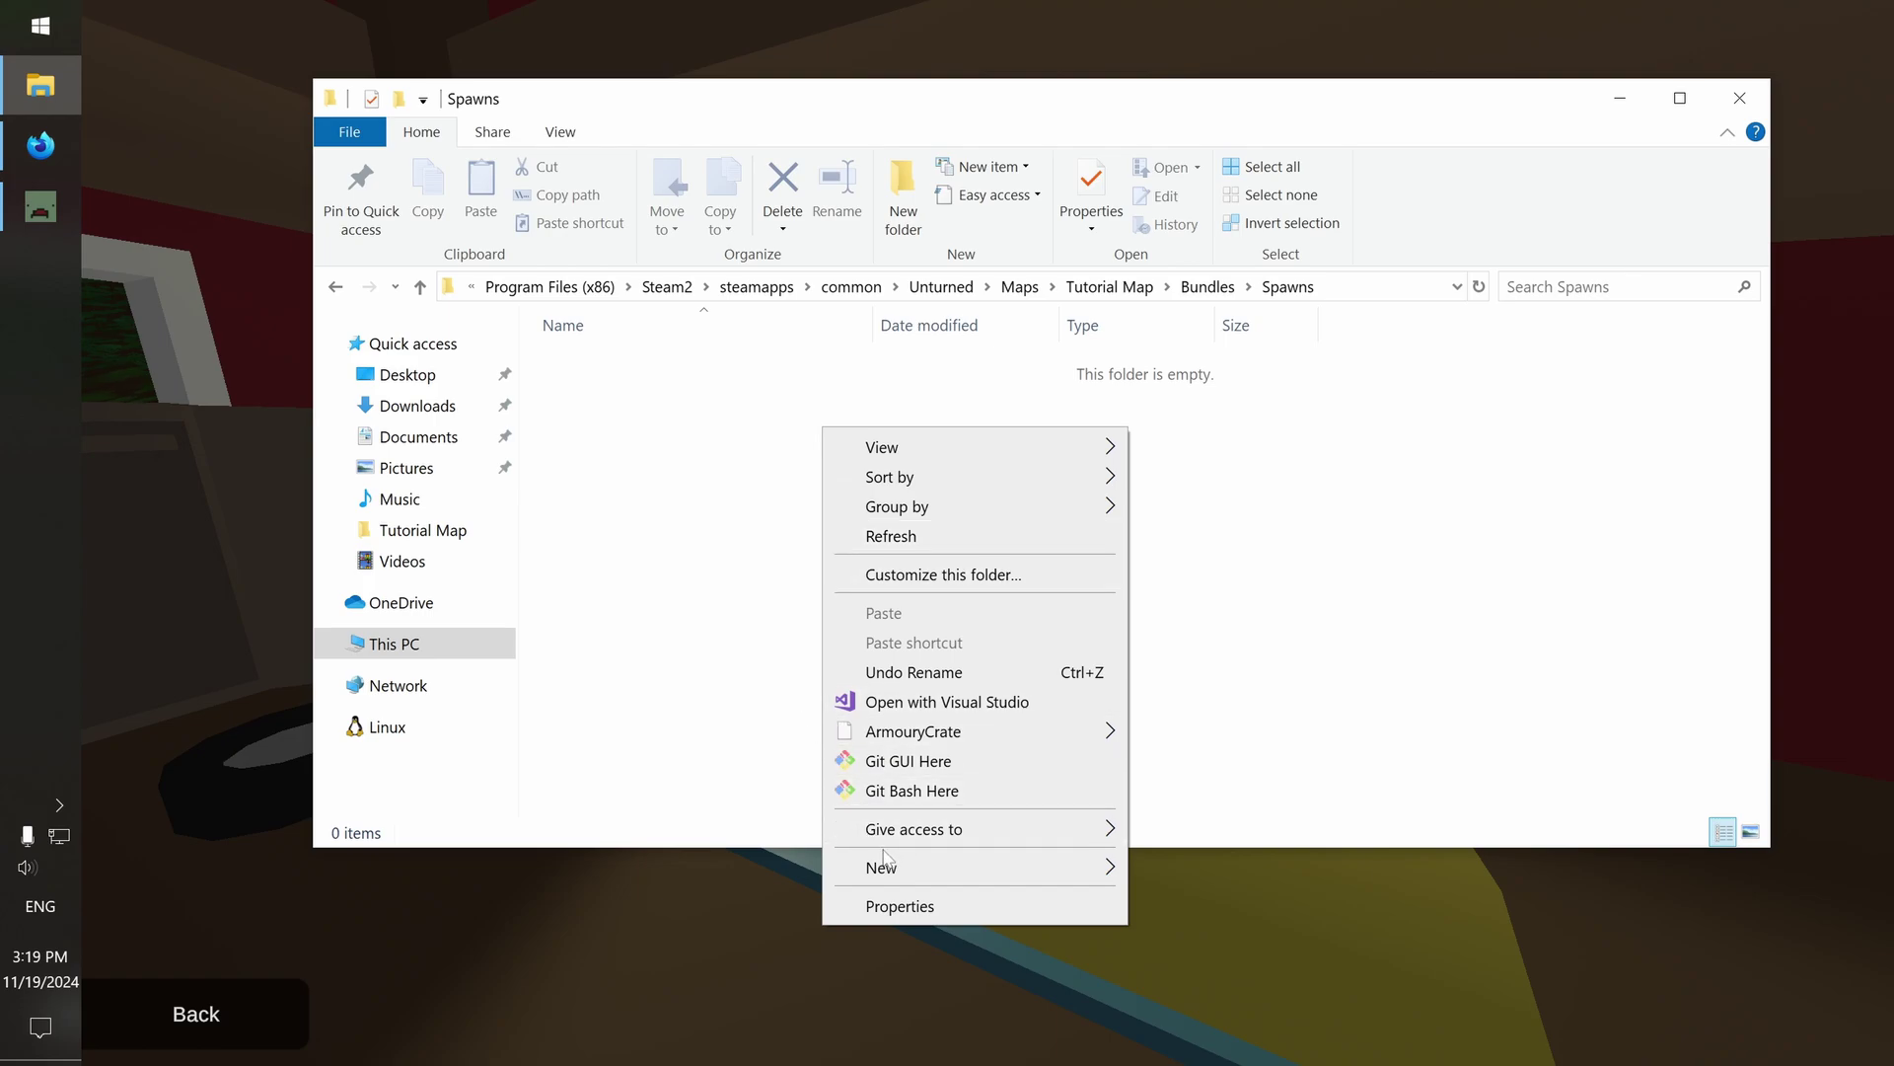
{"action": "mouse_move", "coordinate": [888, 872]}
{"action": "left_click", "coordinate": [1245, 532]}
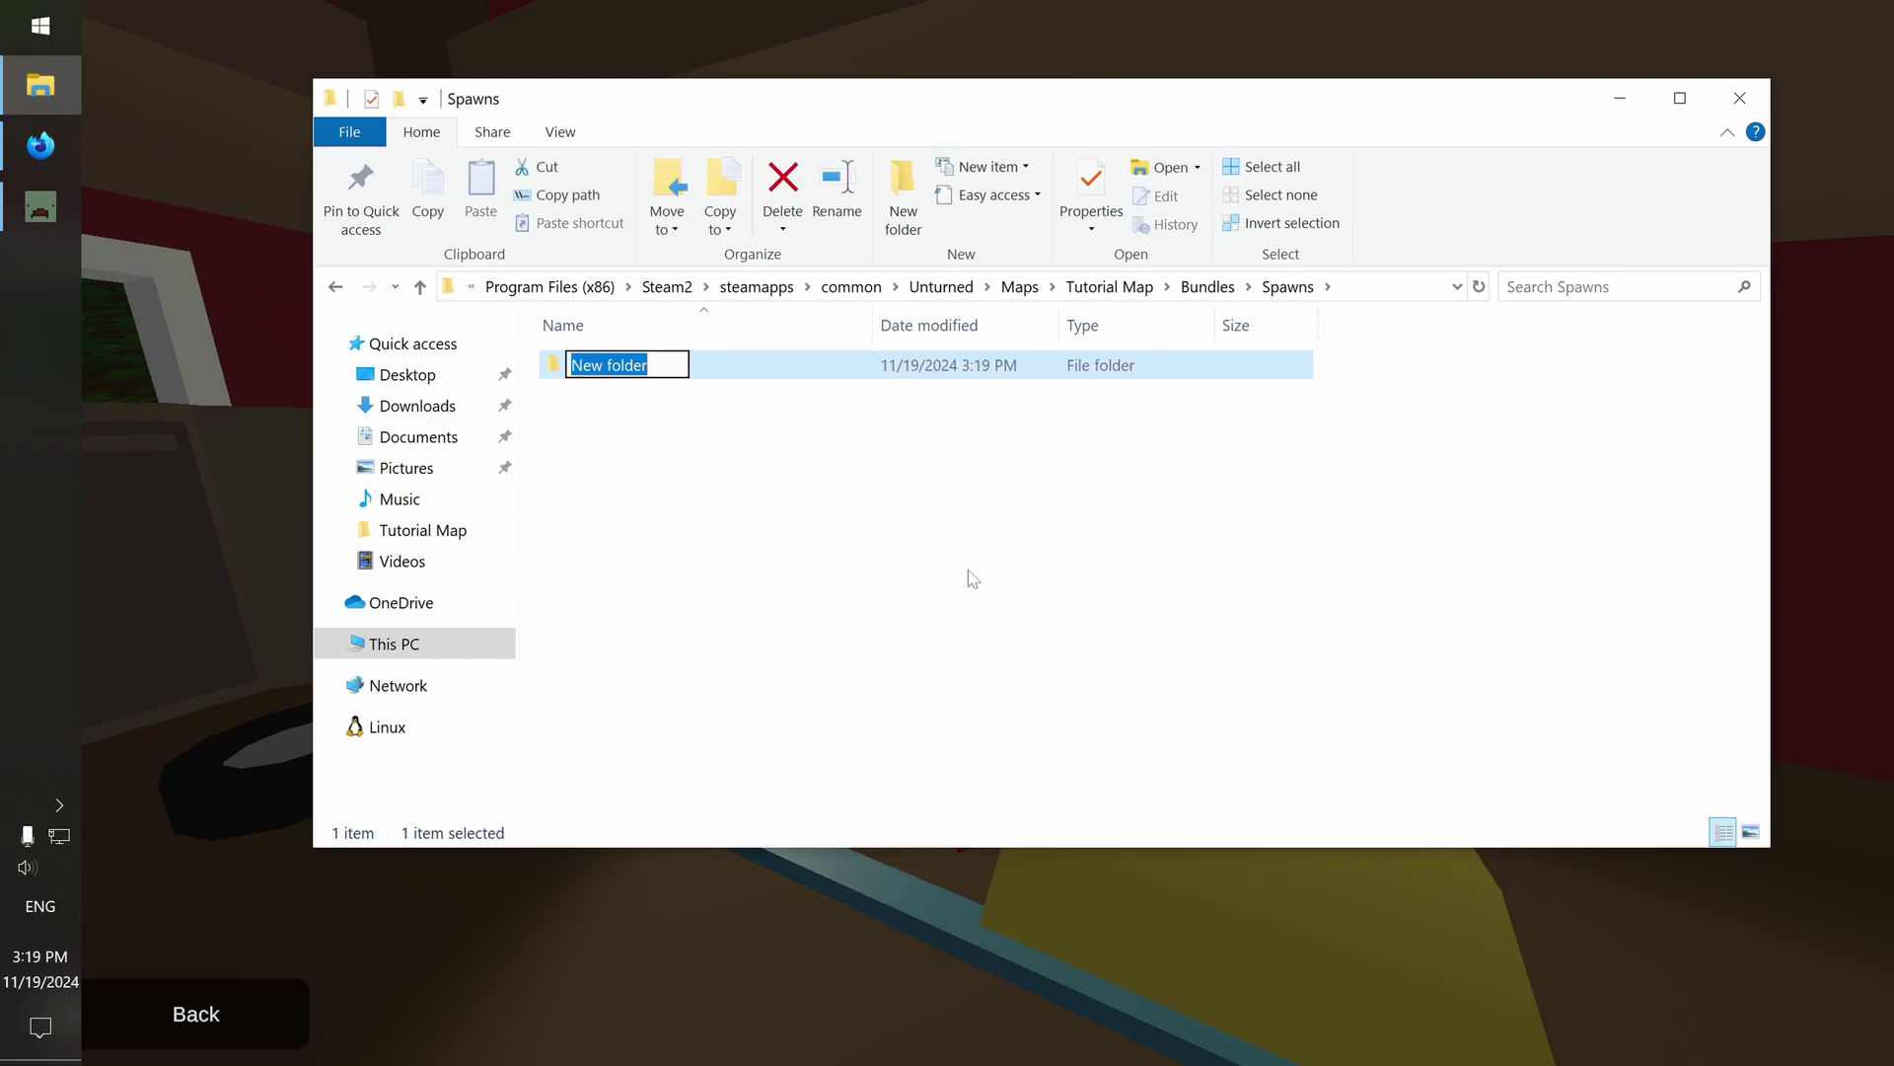
{"action": "type", "text": "Maplestrike"}
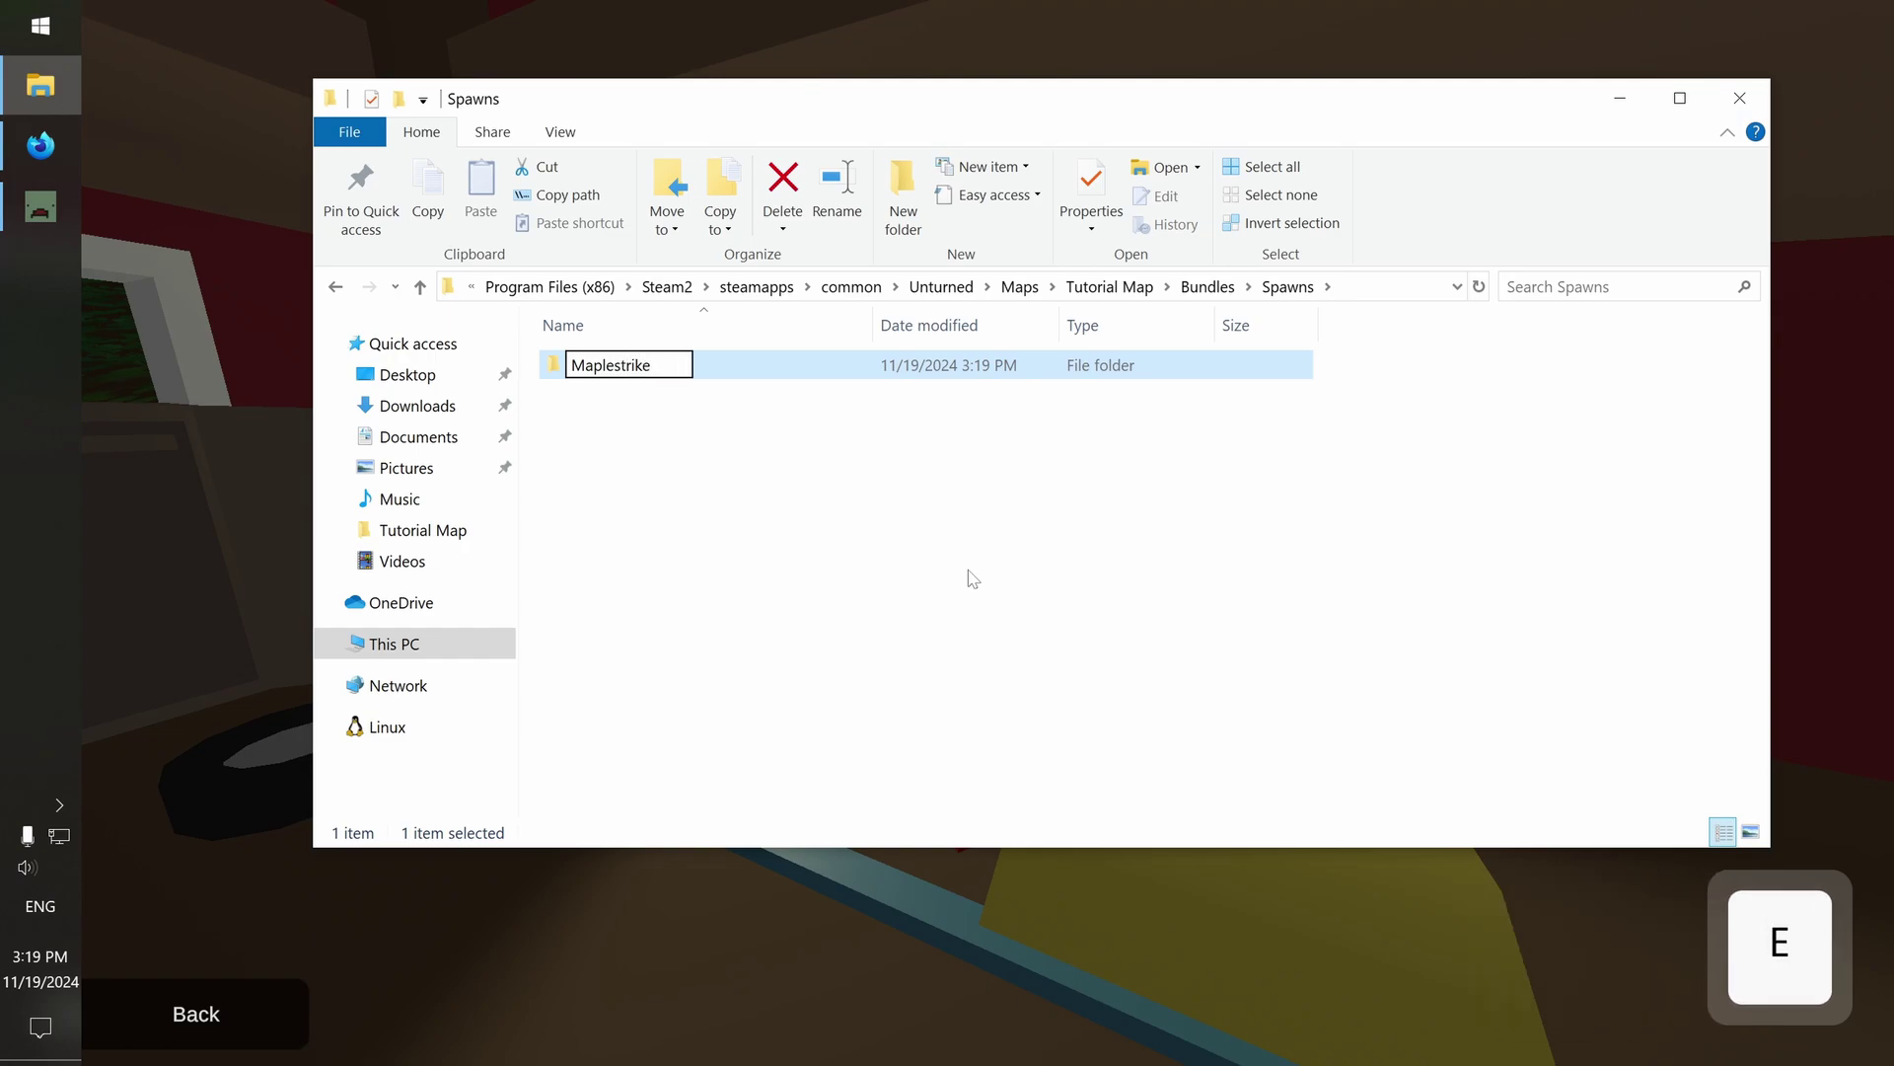
{"action": "type", "text": "_Airdrop"}
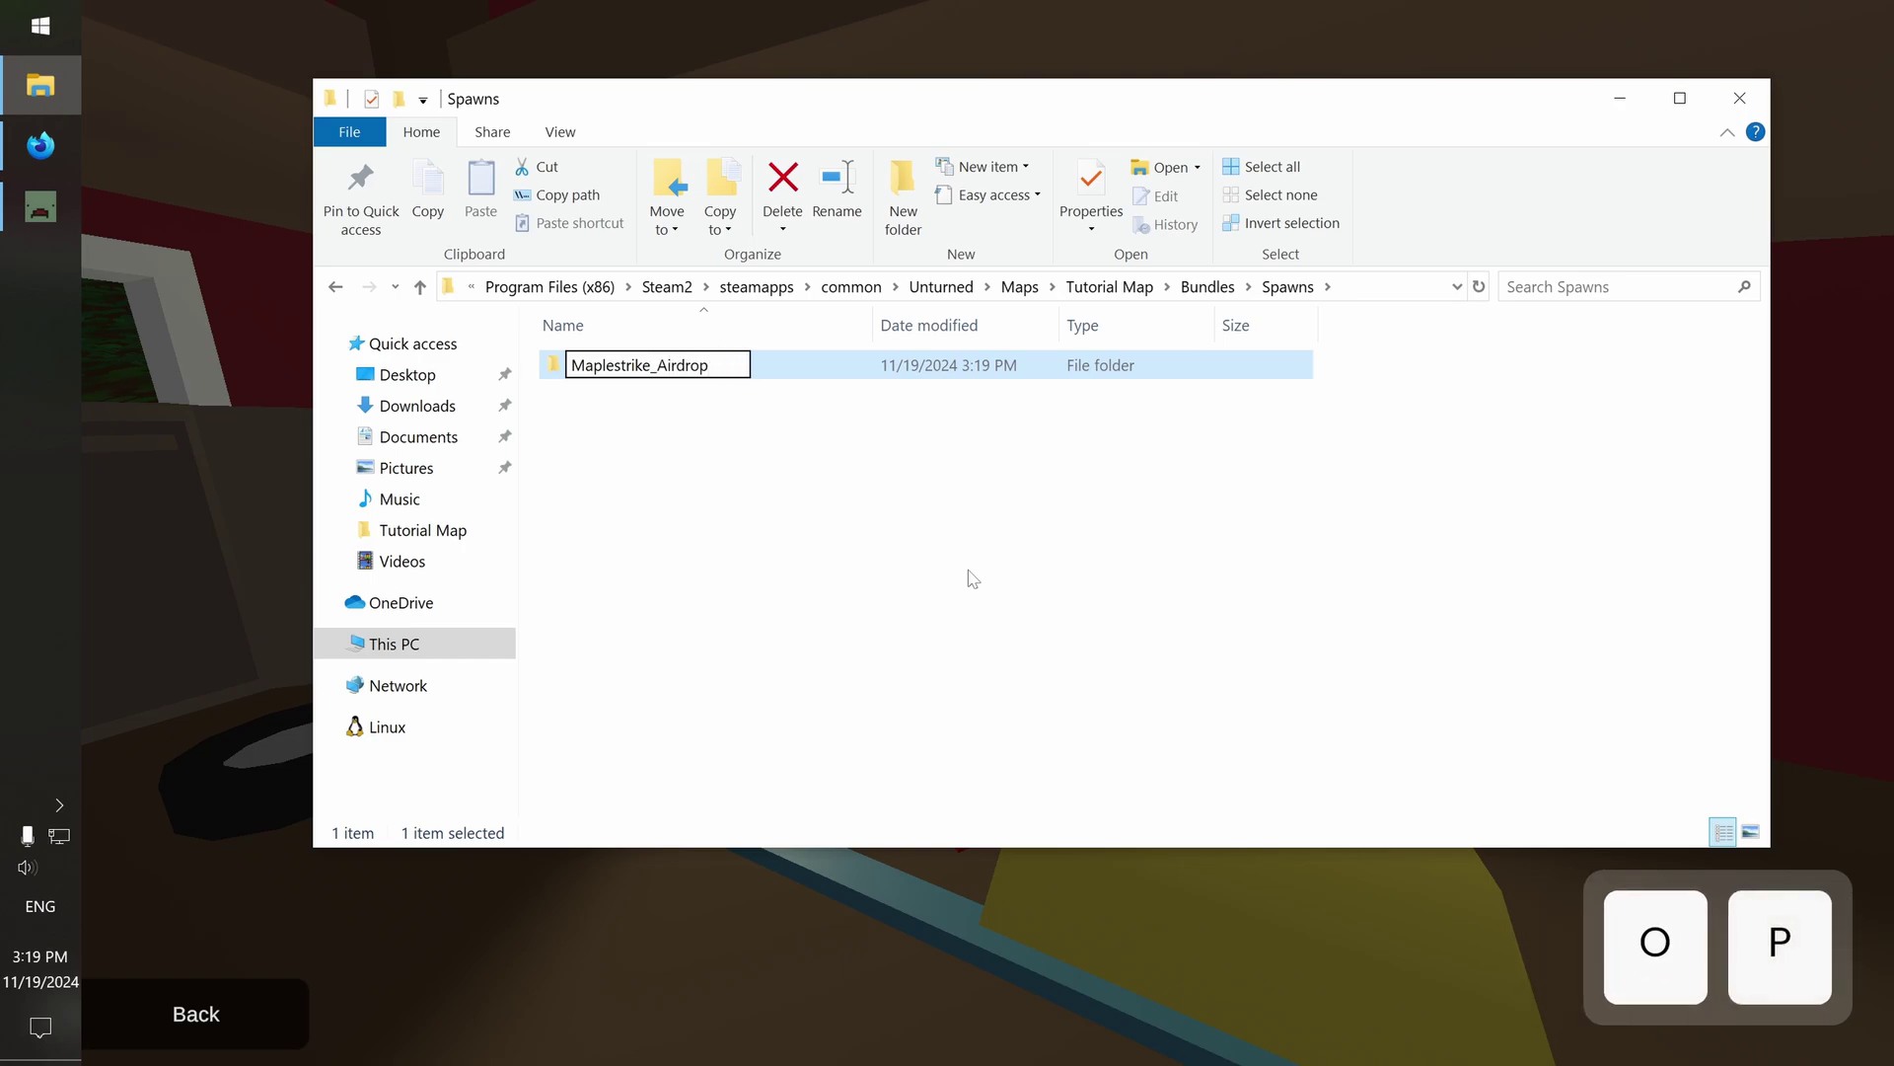
{"action": "key", "text": "Return"}
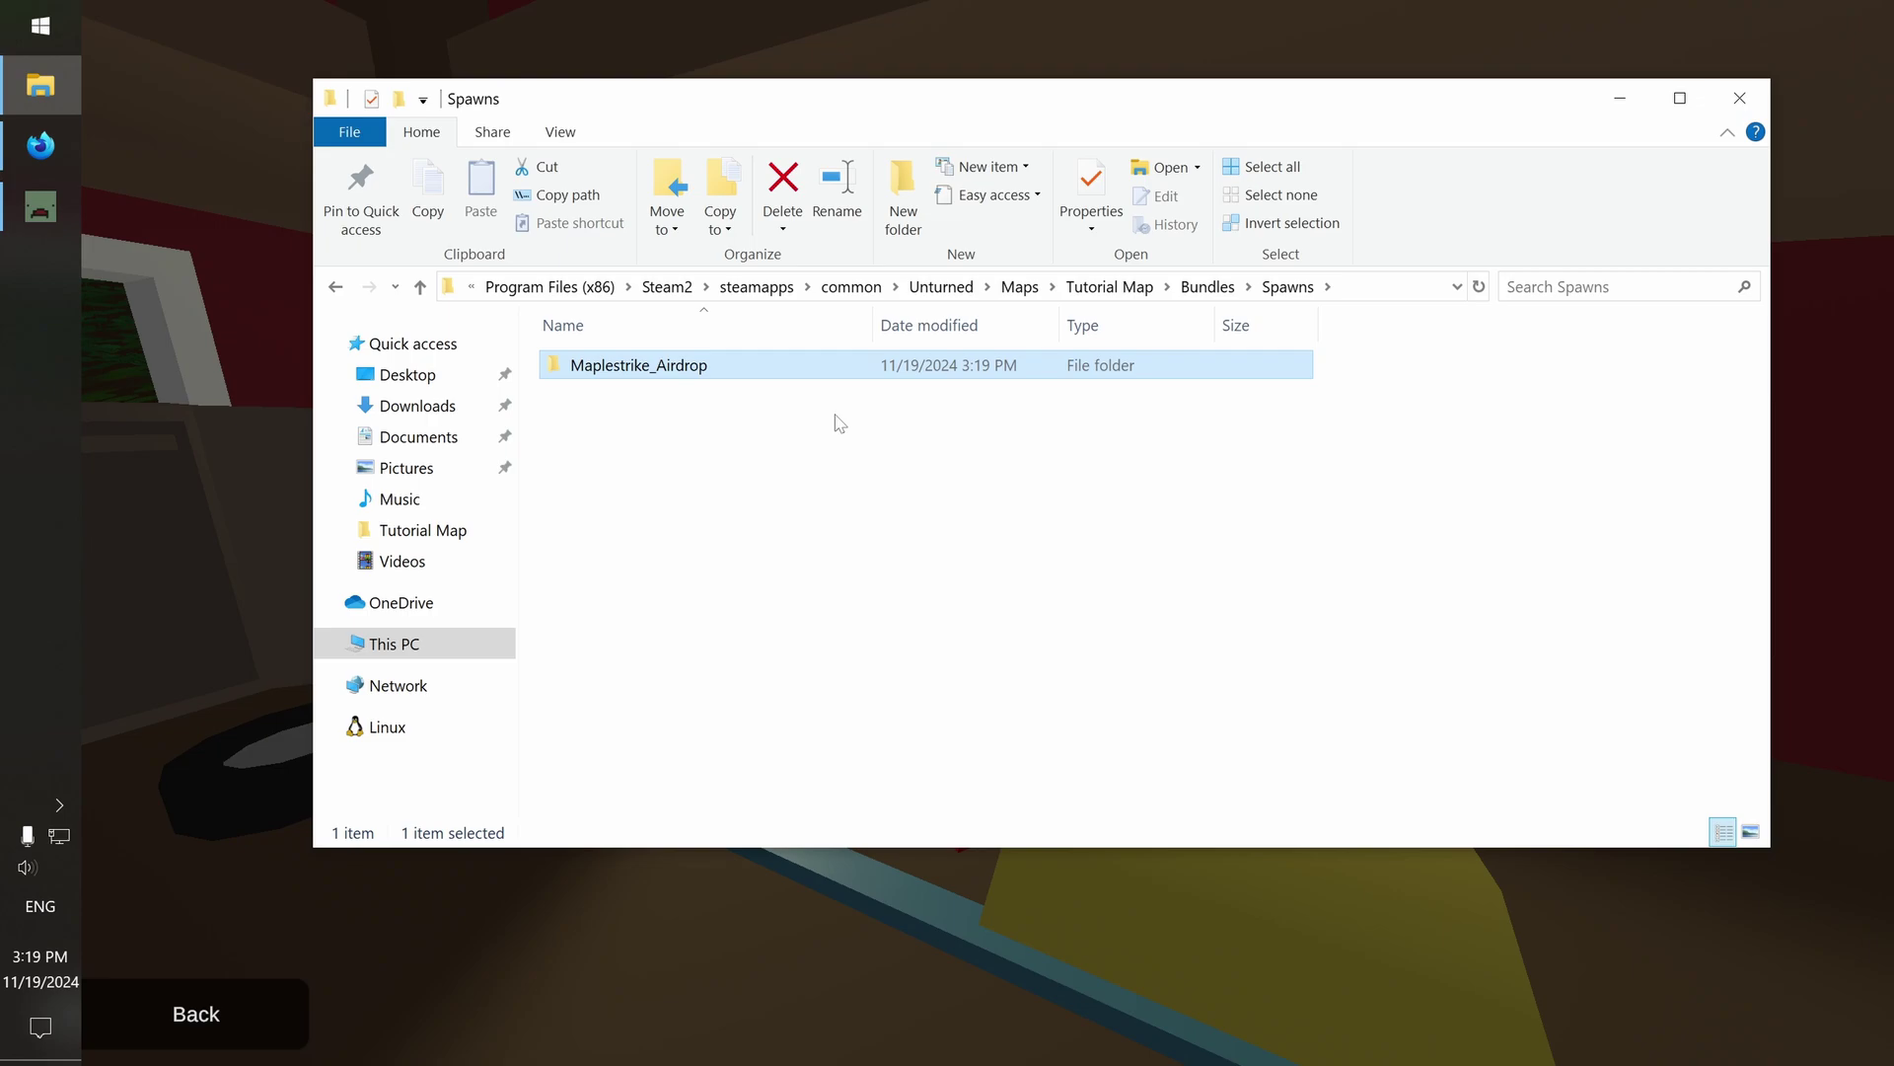
Open the Maplestrike_Airdrop folder and create a text document named Maplestrike_Airdrop.txt in it
{"action": "double_click", "coordinate": [824, 365]}
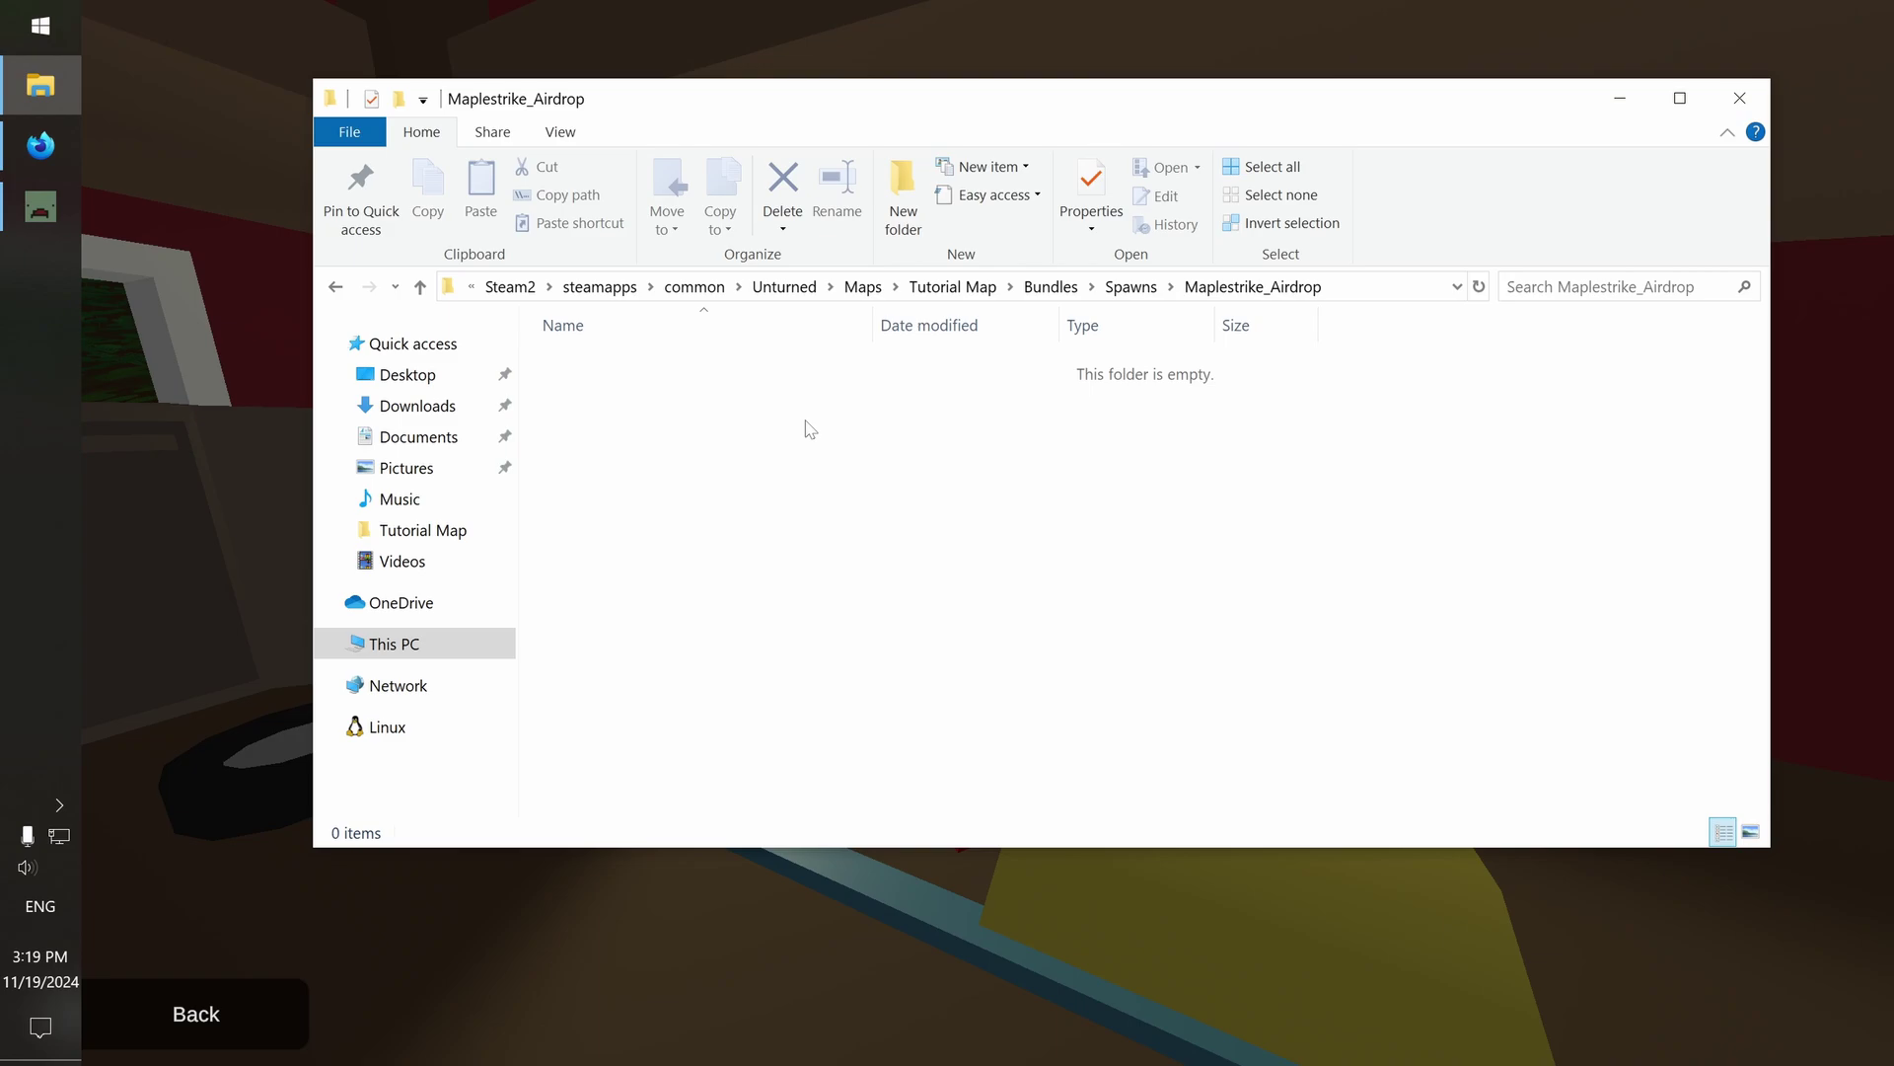
{"action": "right_click", "coordinate": [805, 422]}
{"action": "mouse_move", "coordinate": [938, 873]}
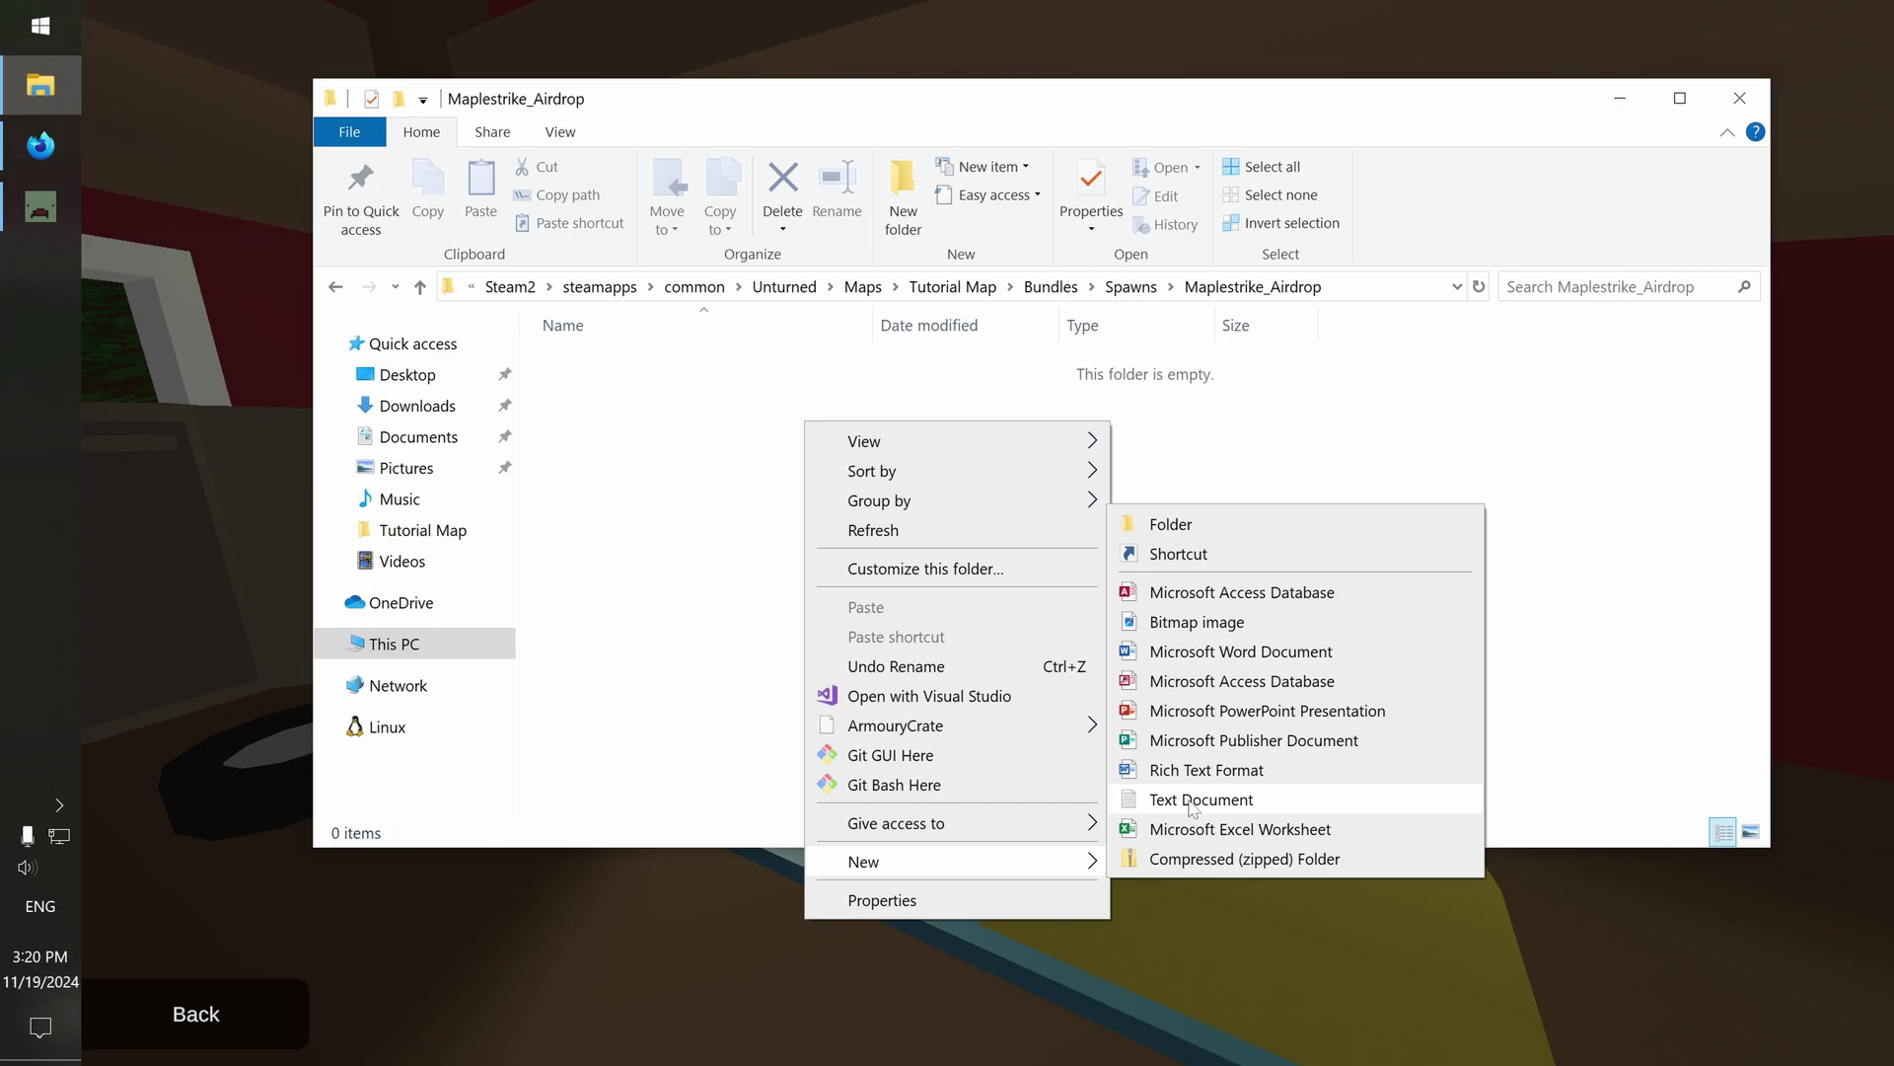
{"action": "left_click", "coordinate": [1191, 801]}
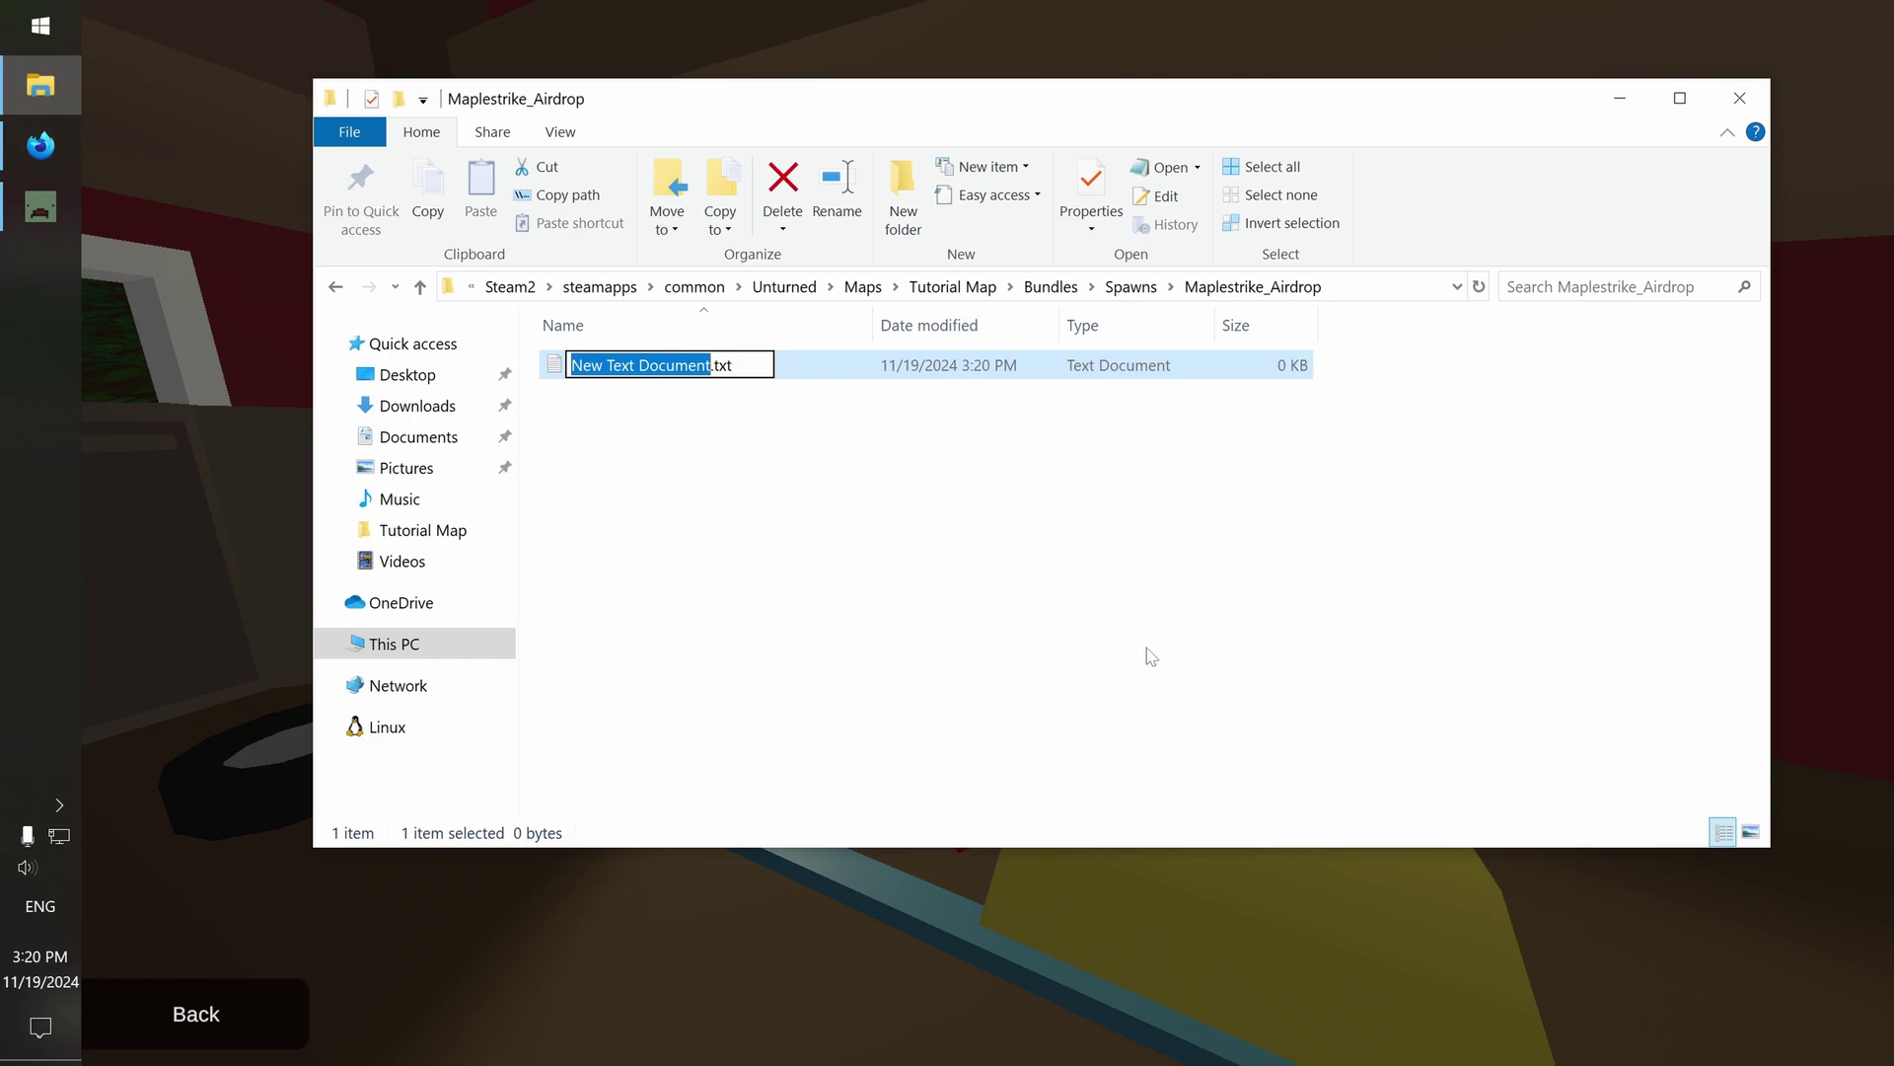
{"action": "type", "text": "Maples"}
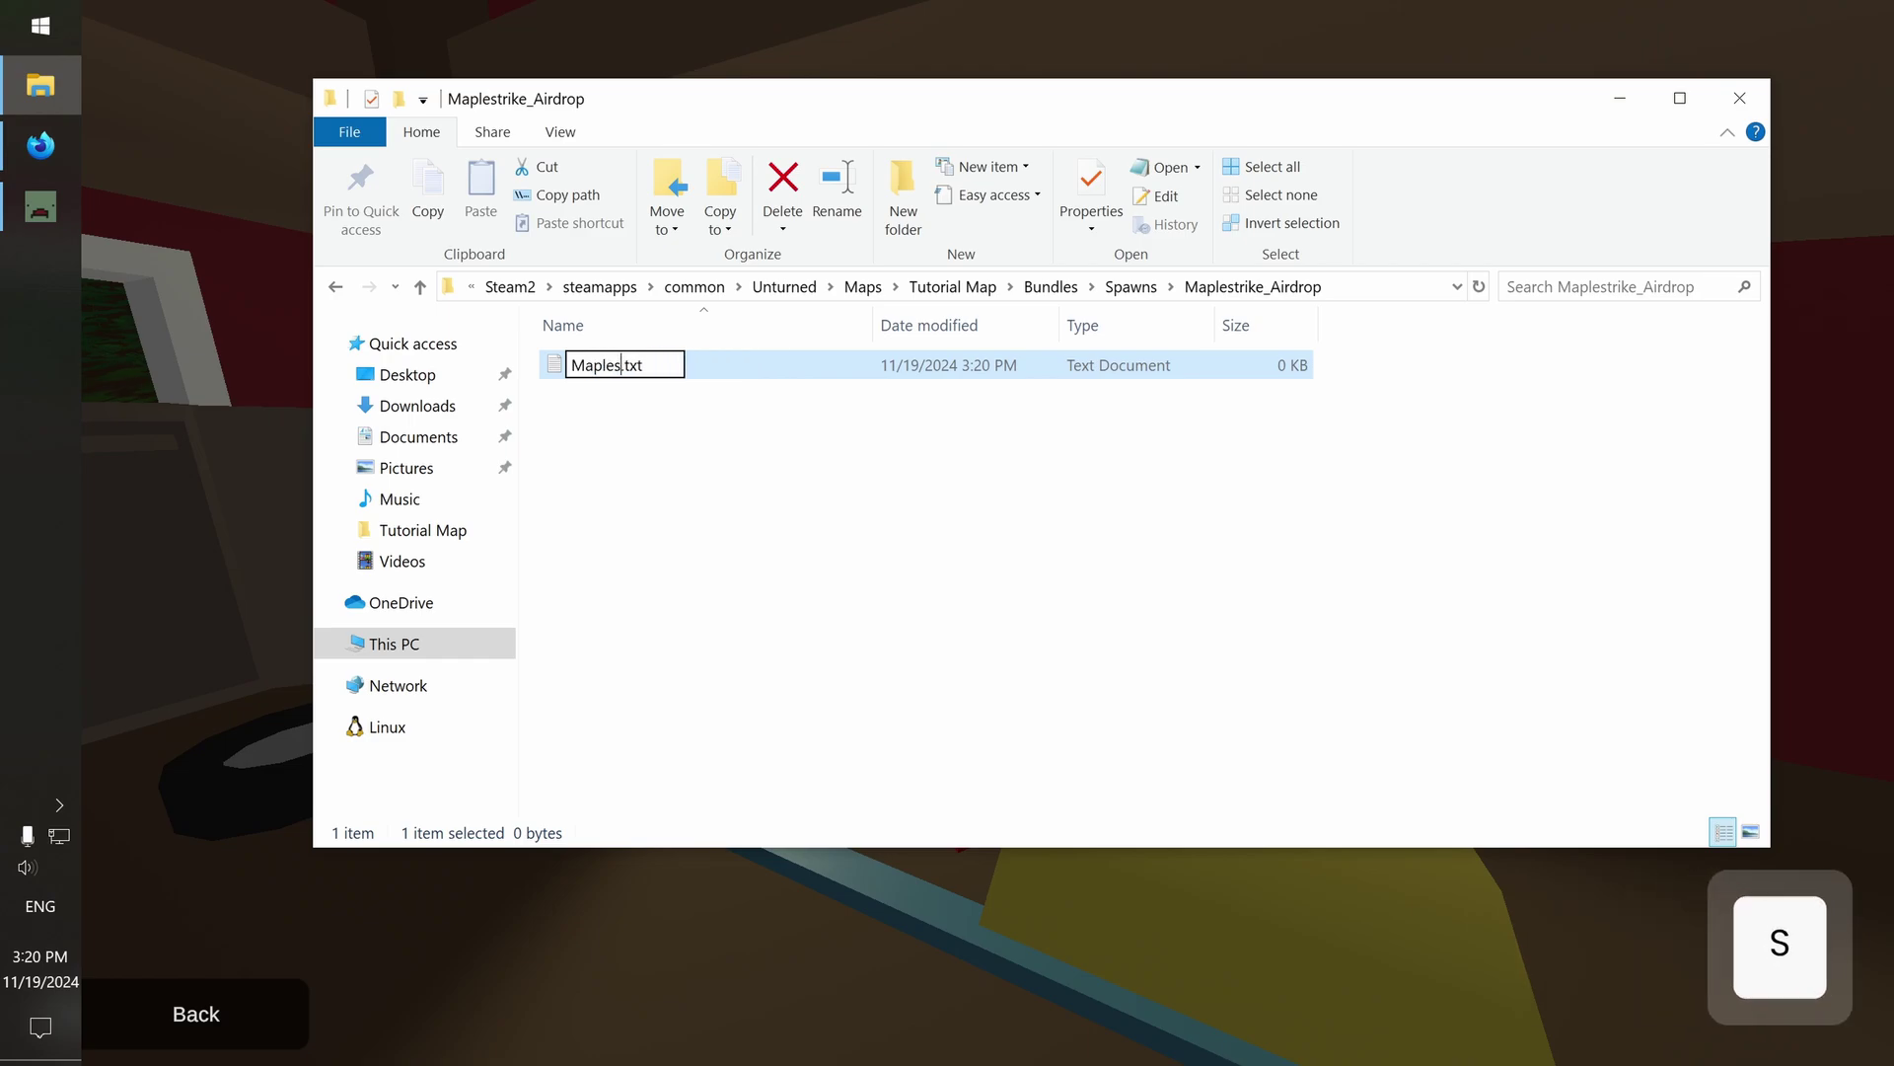
{"action": "type", "text": "trike_Airdrop"}
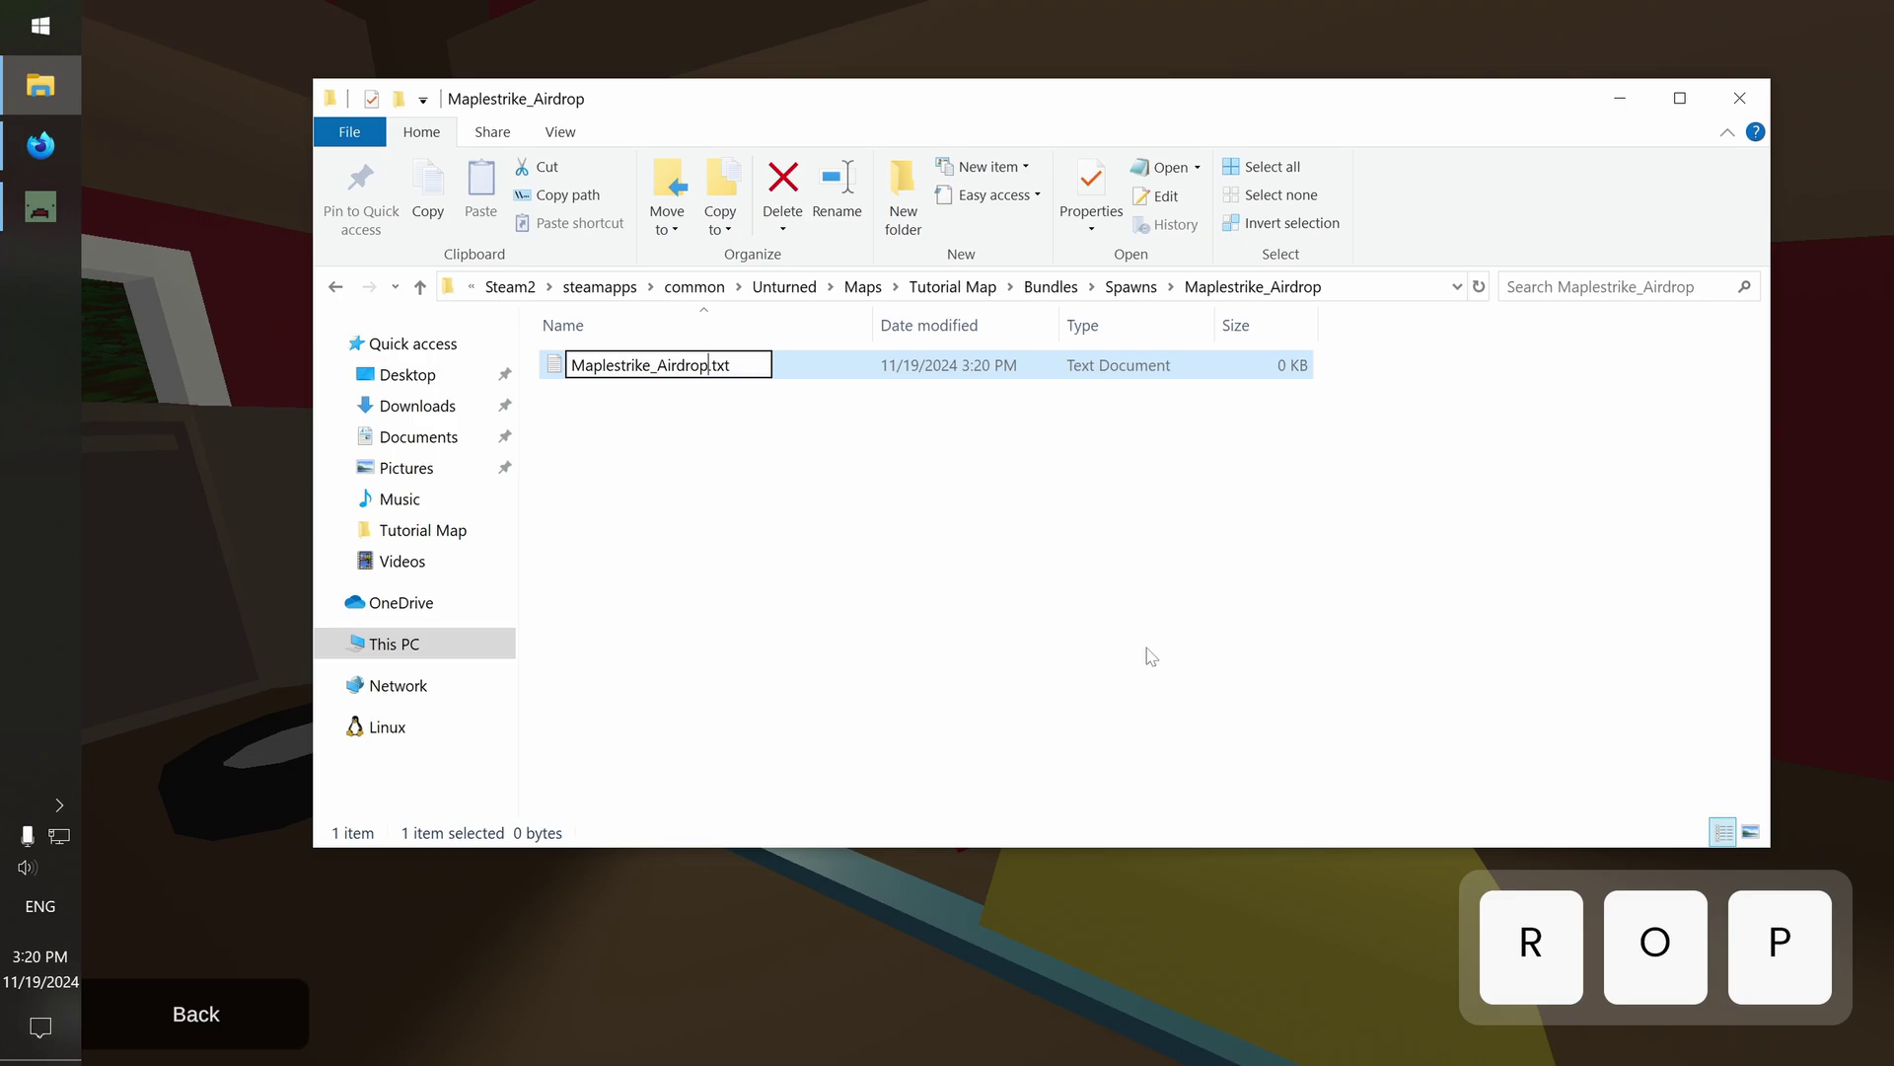
{"action": "key", "text": "Return"}
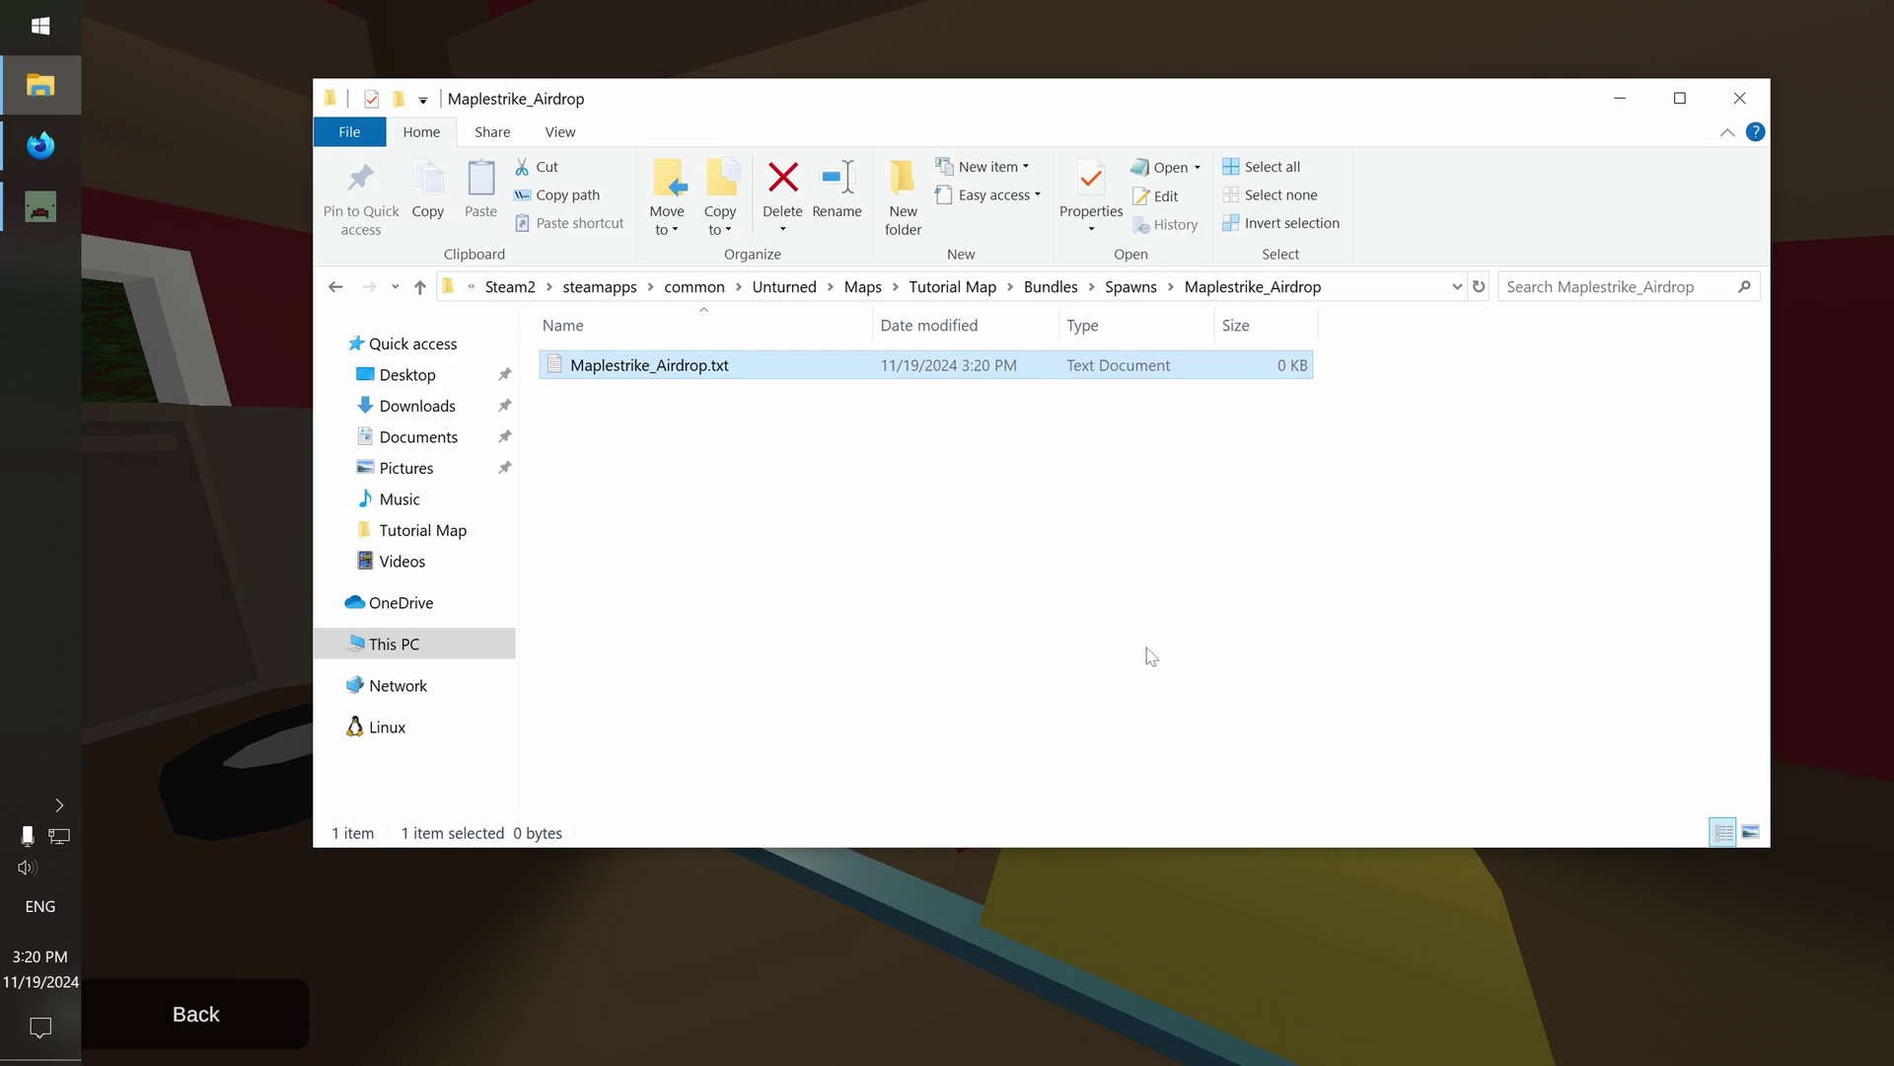
{"action": "left_click", "coordinate": [1079, 487]}
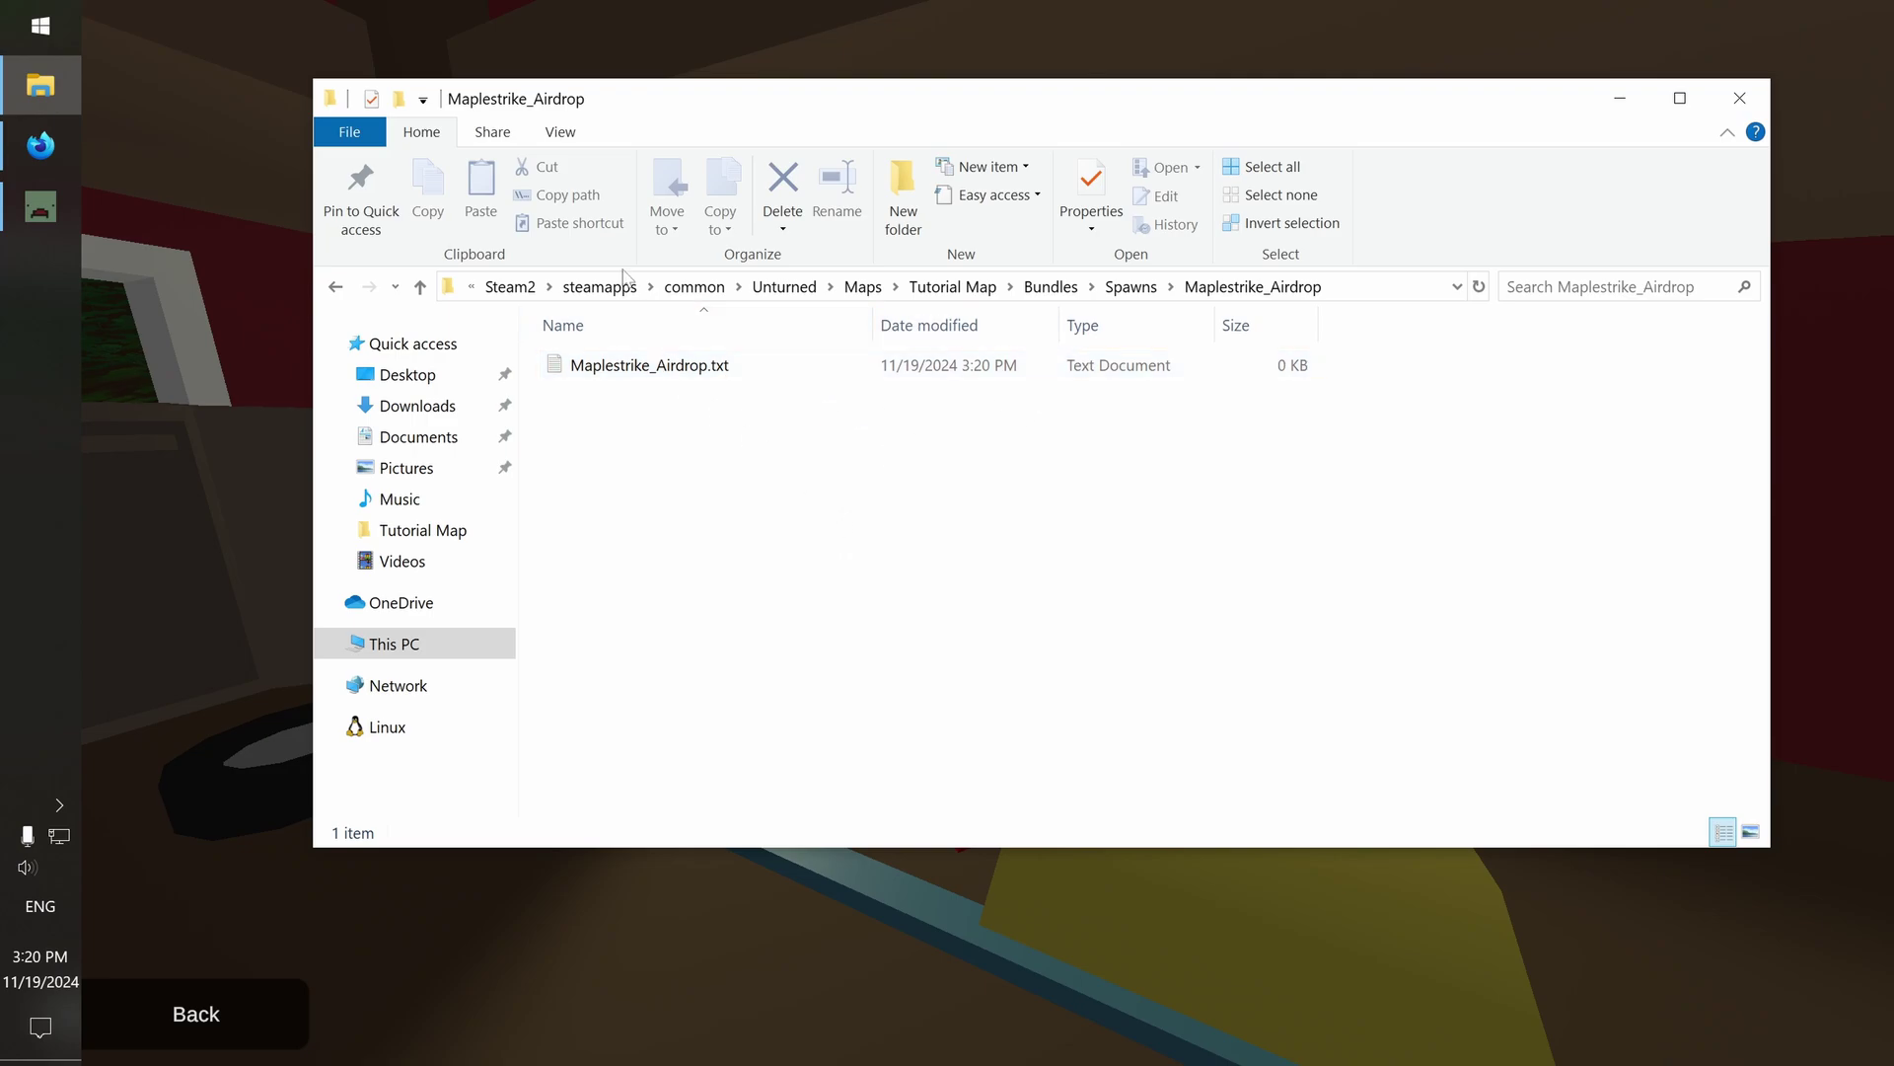
Hide file name extensions in File Explorer and show them again
{"action": "left_click", "coordinate": [570, 136]}
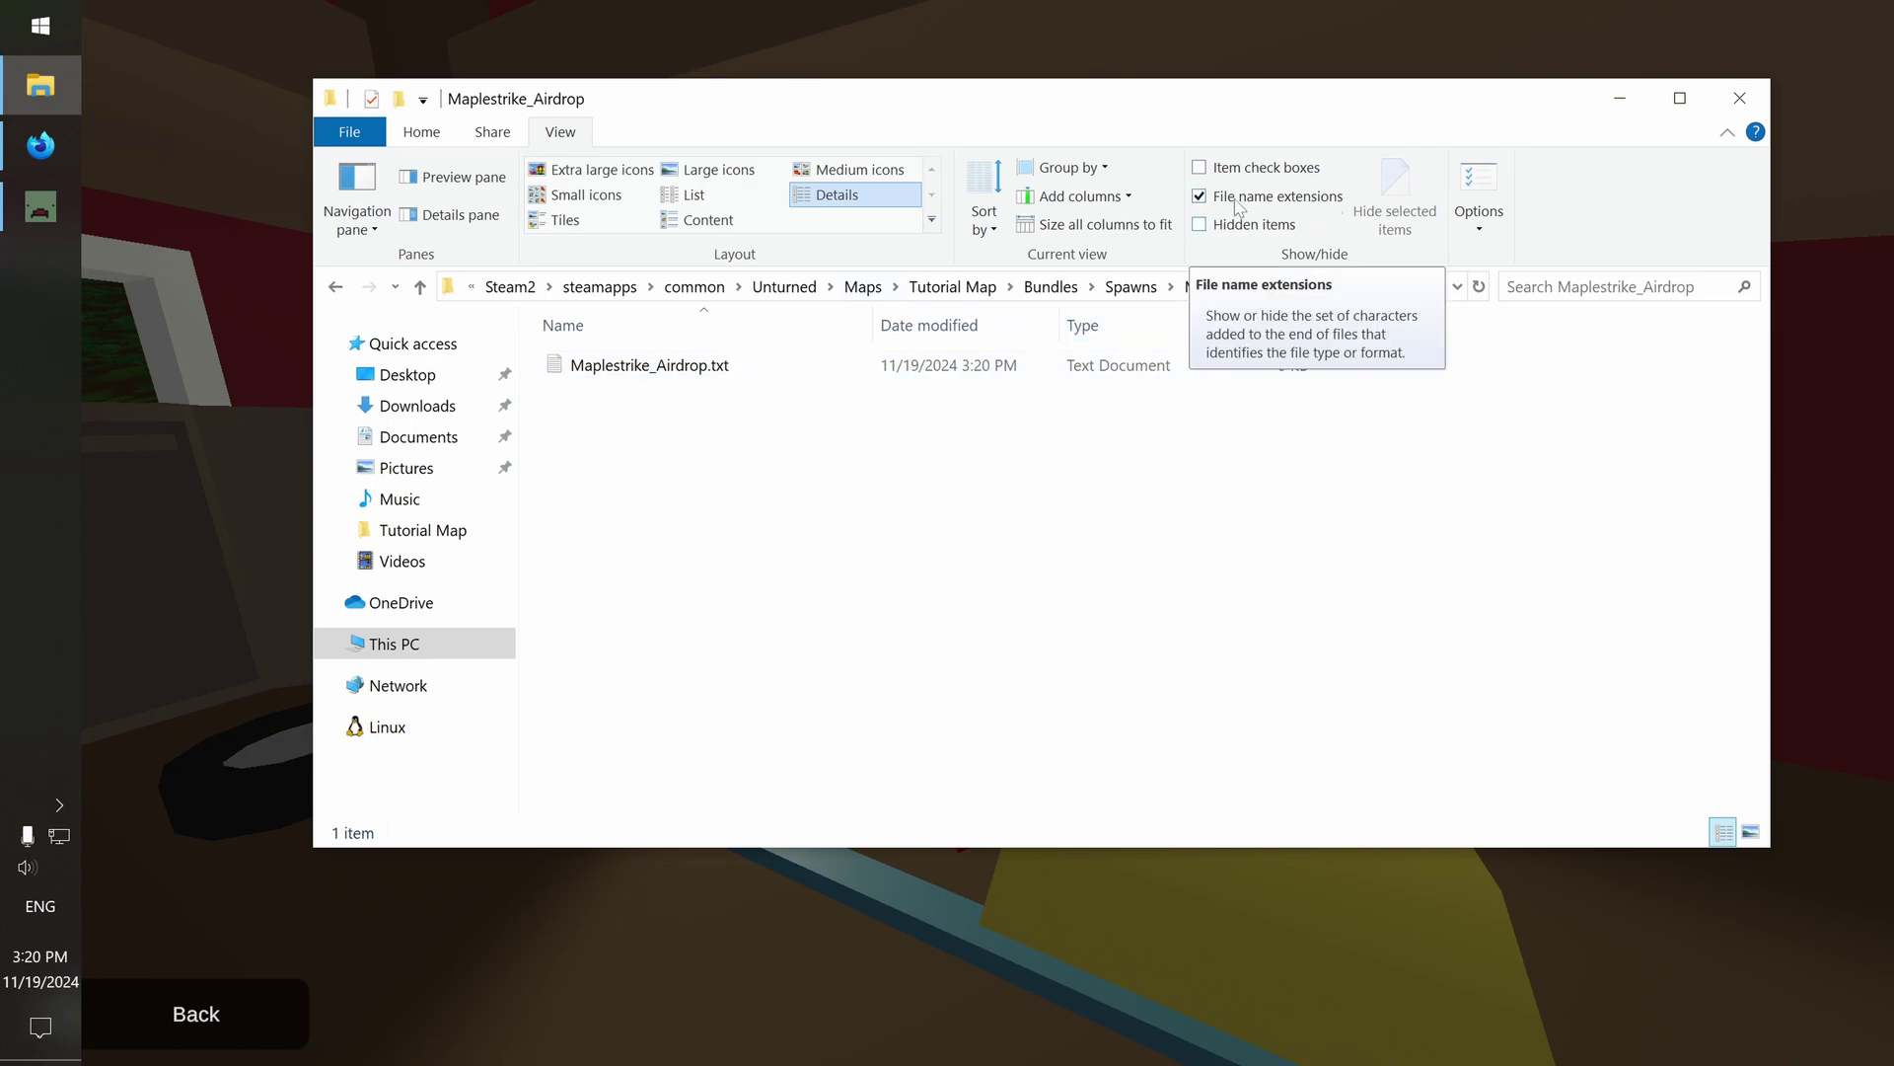
{"action": "left_click", "coordinate": [1204, 198]}
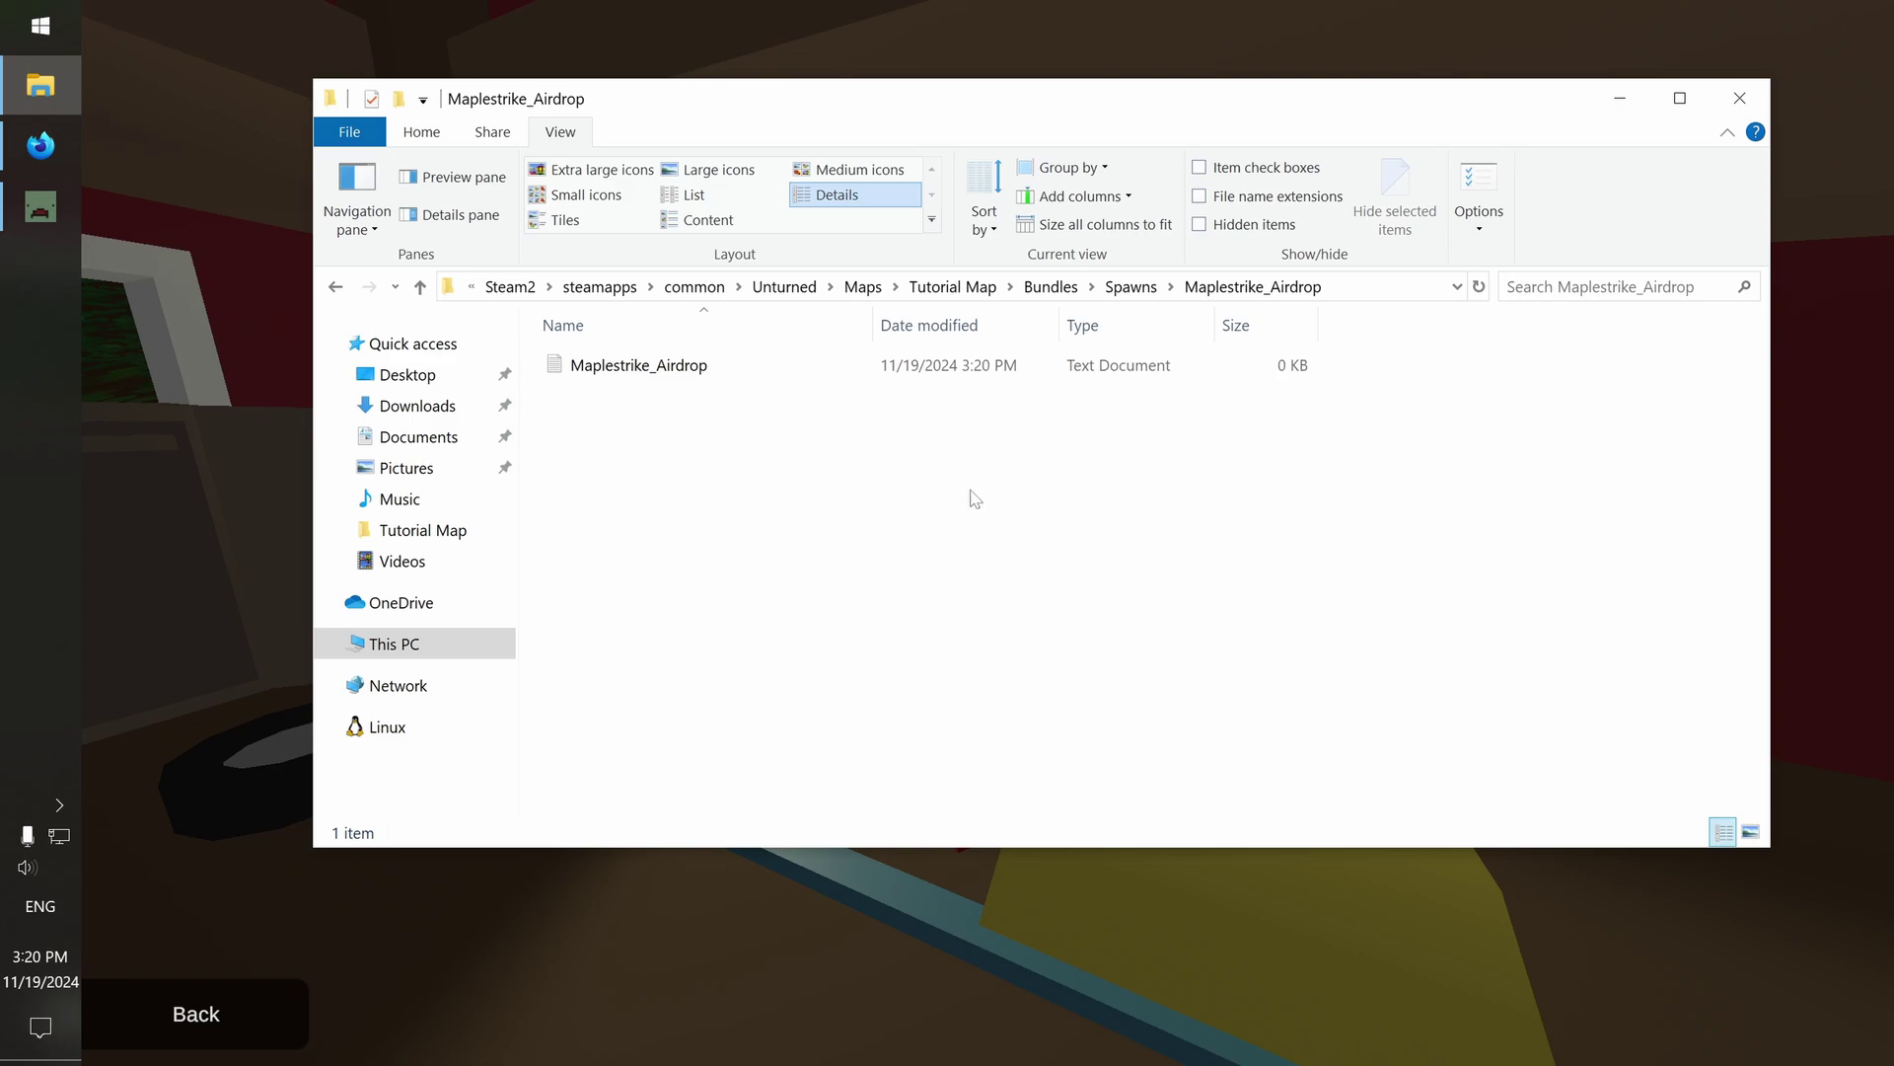
{"action": "left_click", "coordinate": [435, 136]}
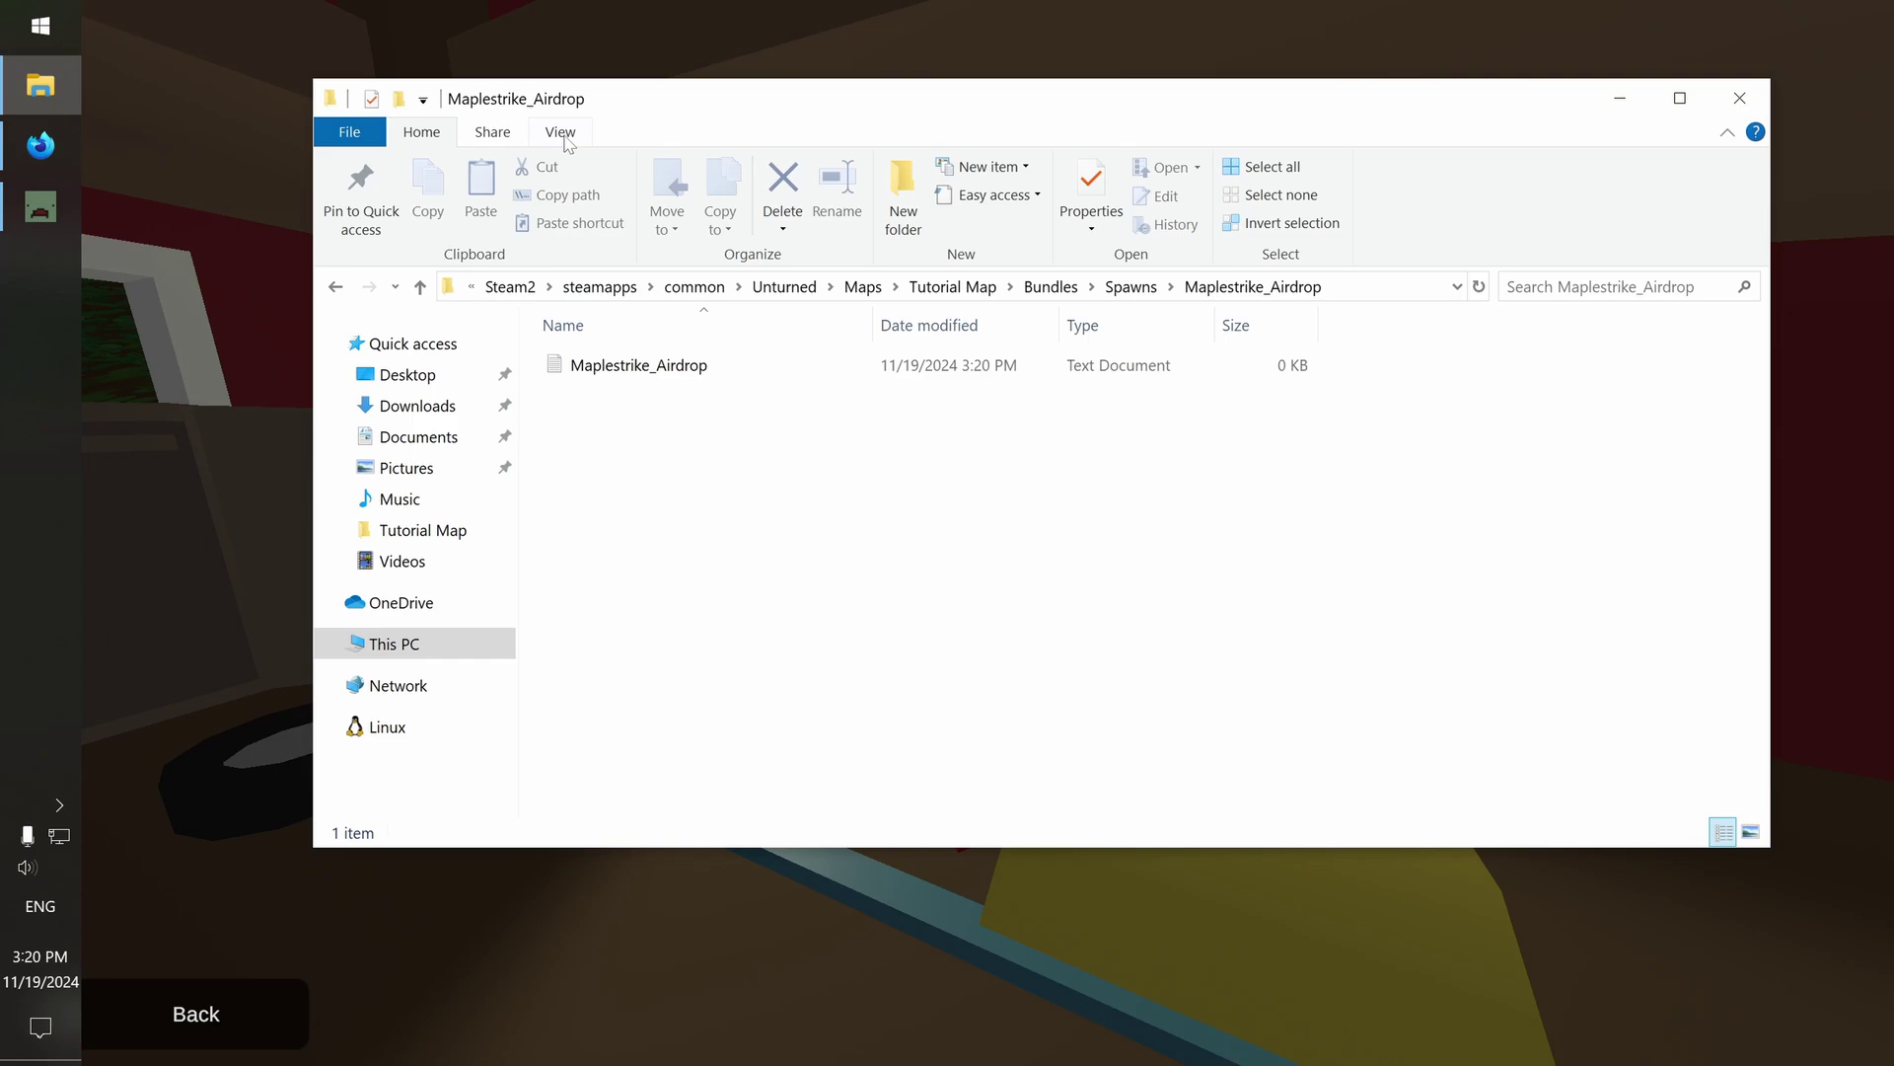
{"action": "left_click", "coordinate": [560, 132]}
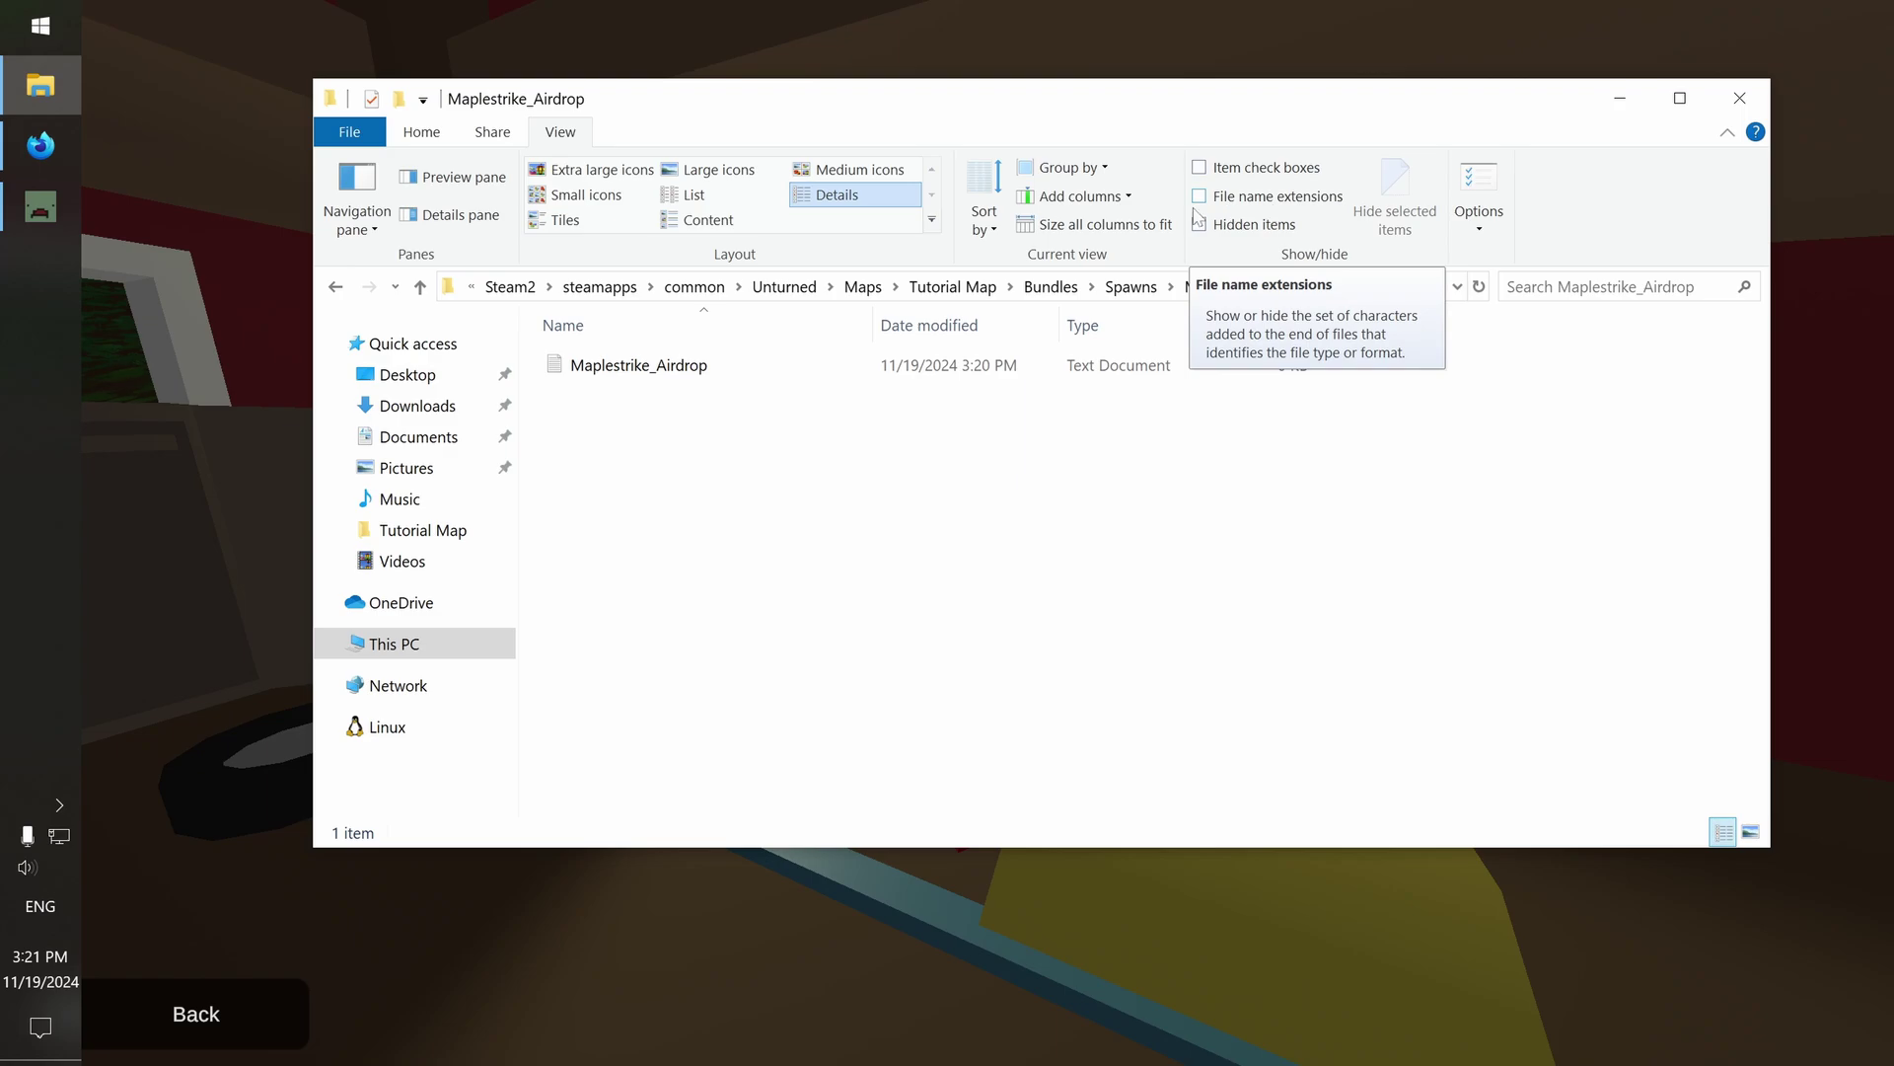
{"action": "left_click", "coordinate": [1236, 202]}
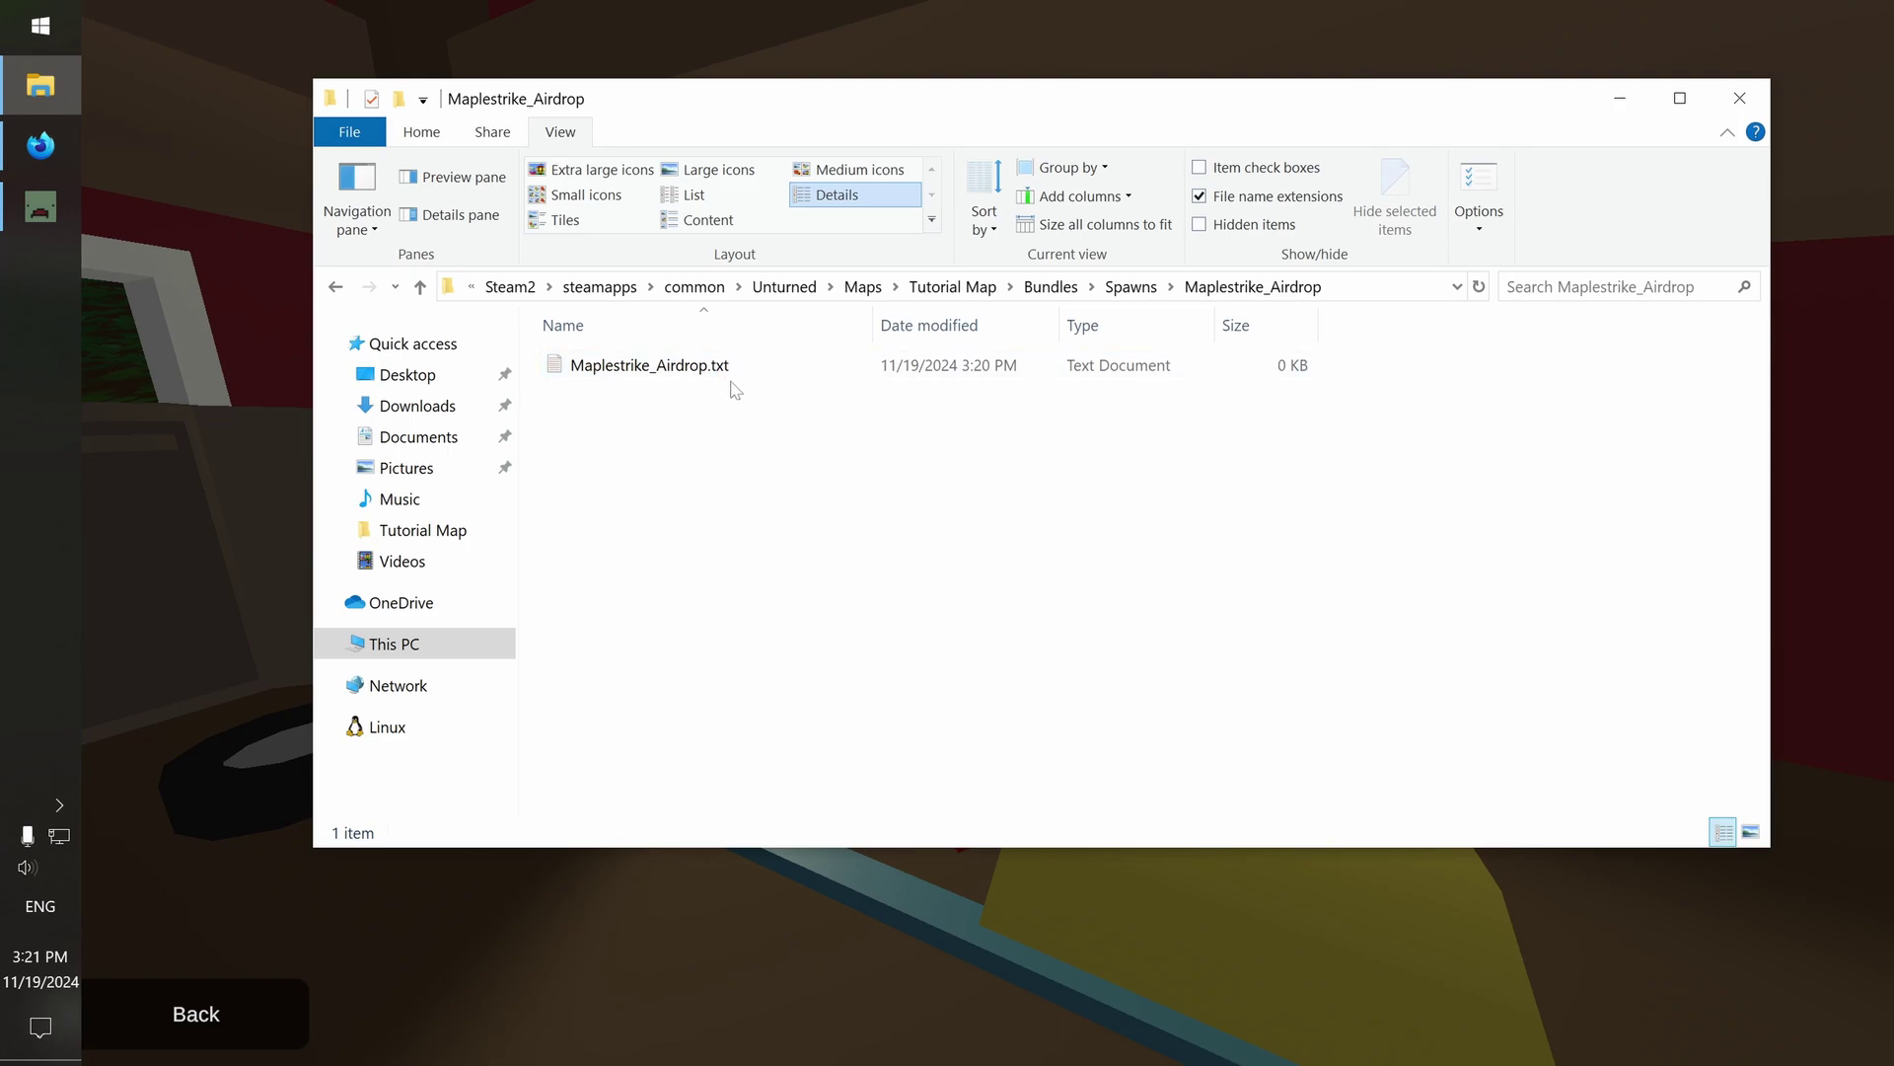
Rename the text document to Maplestrike_Airdrop.dat, changing its extension from txt to dat
{"action": "left_click", "coordinate": [732, 375]}
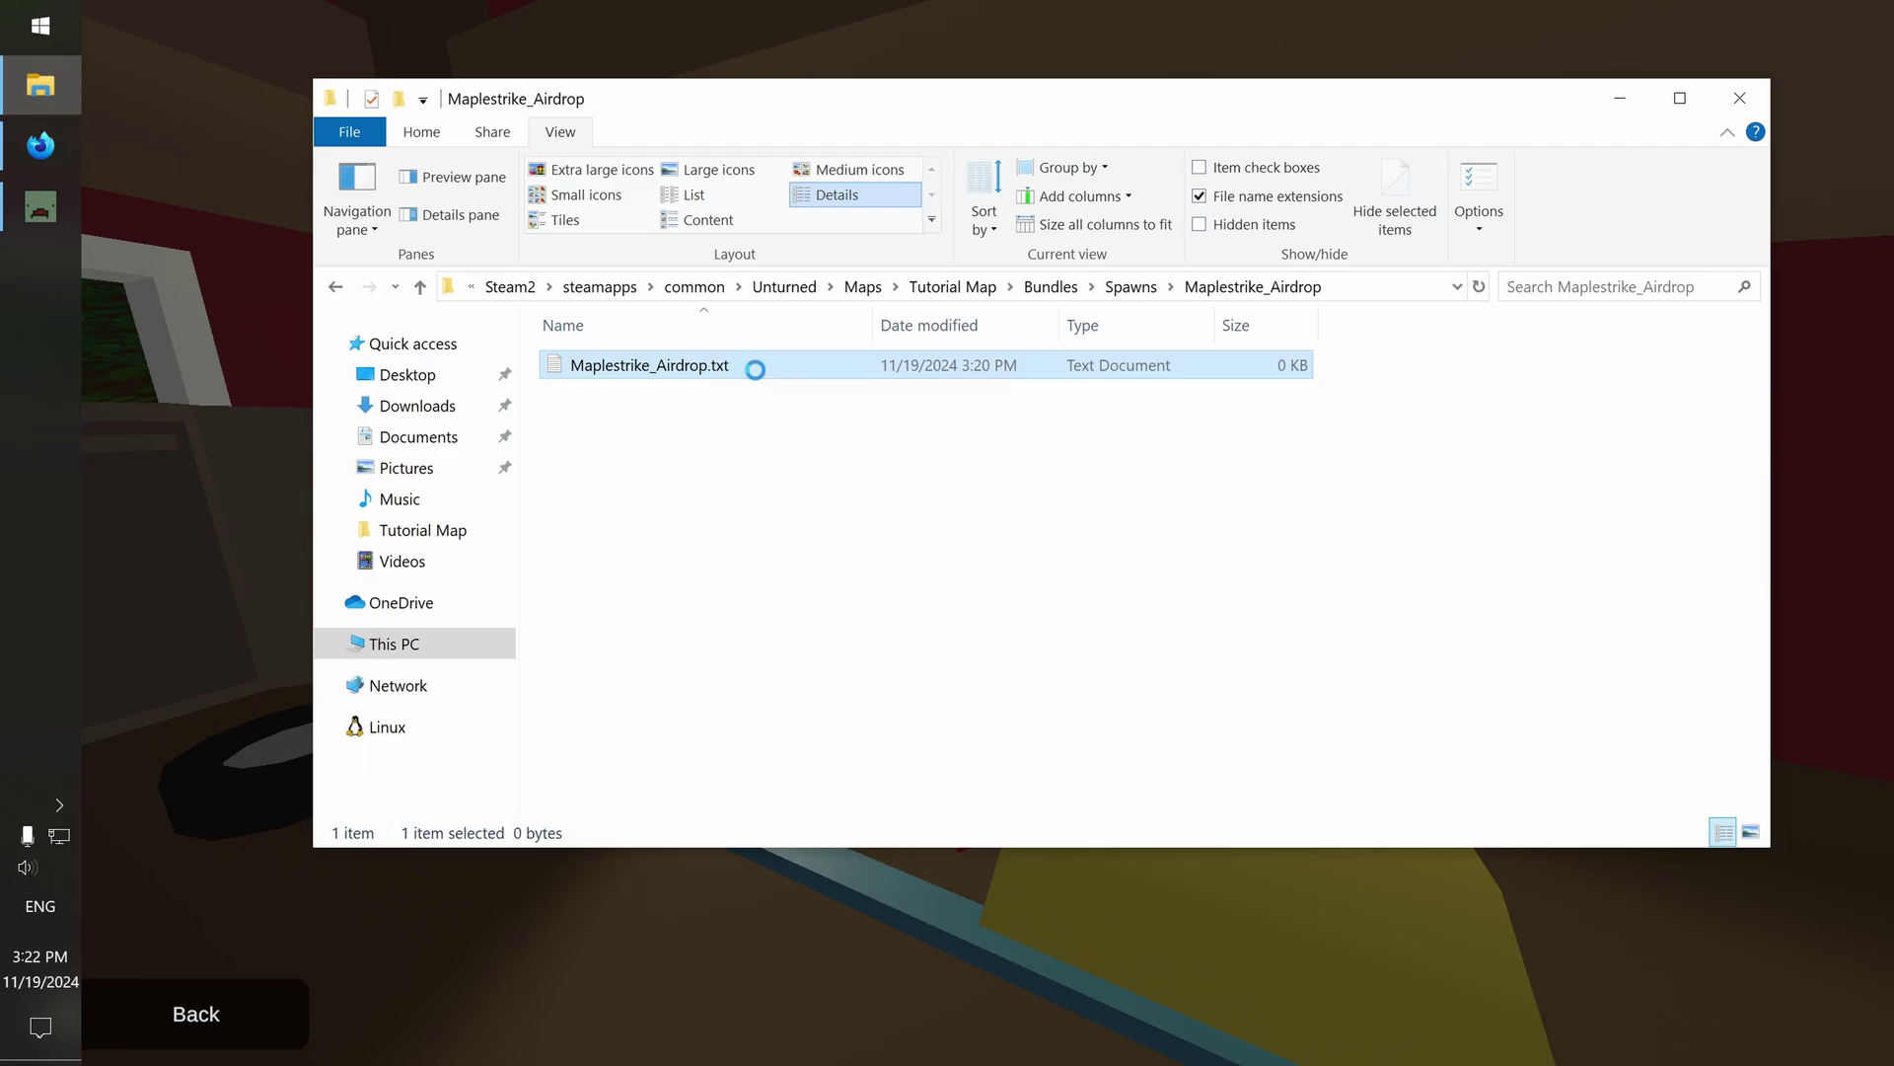
{"action": "right_click", "coordinate": [758, 374]}
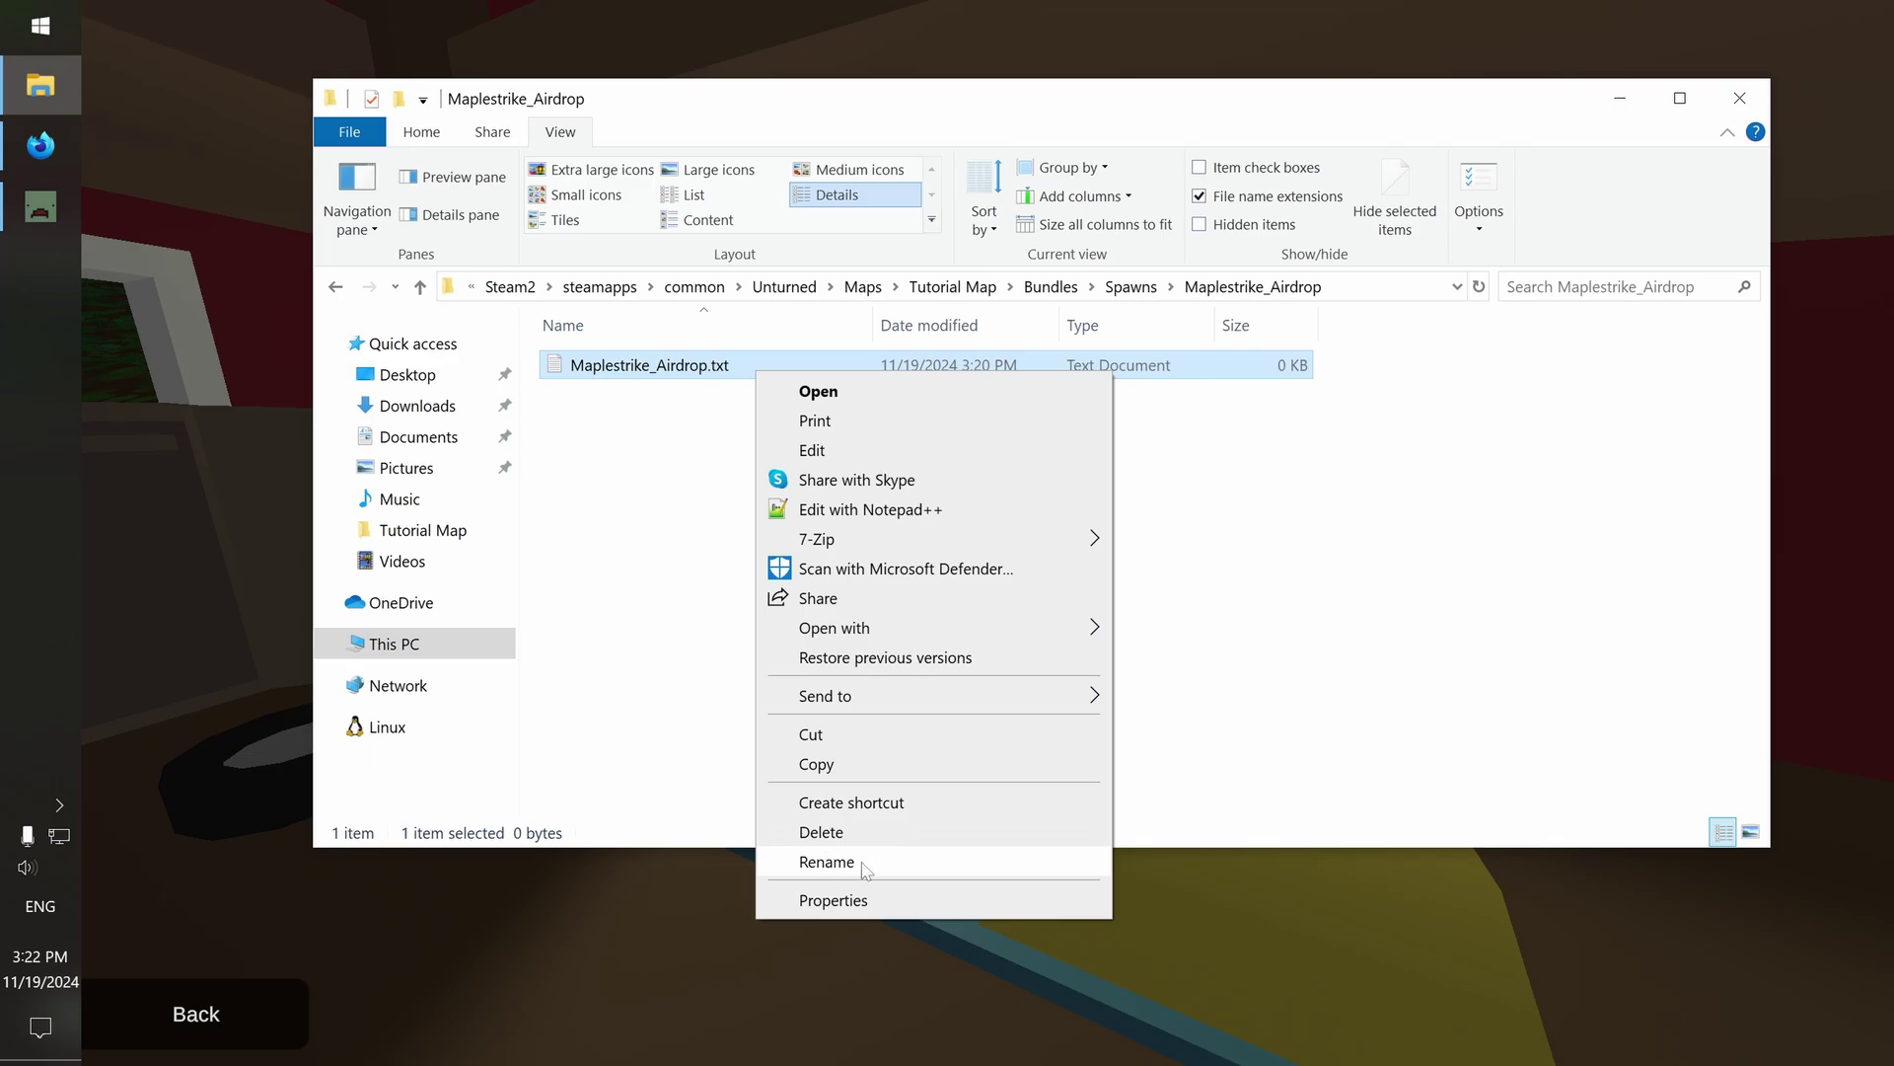
{"action": "left_click", "coordinate": [888, 864]}
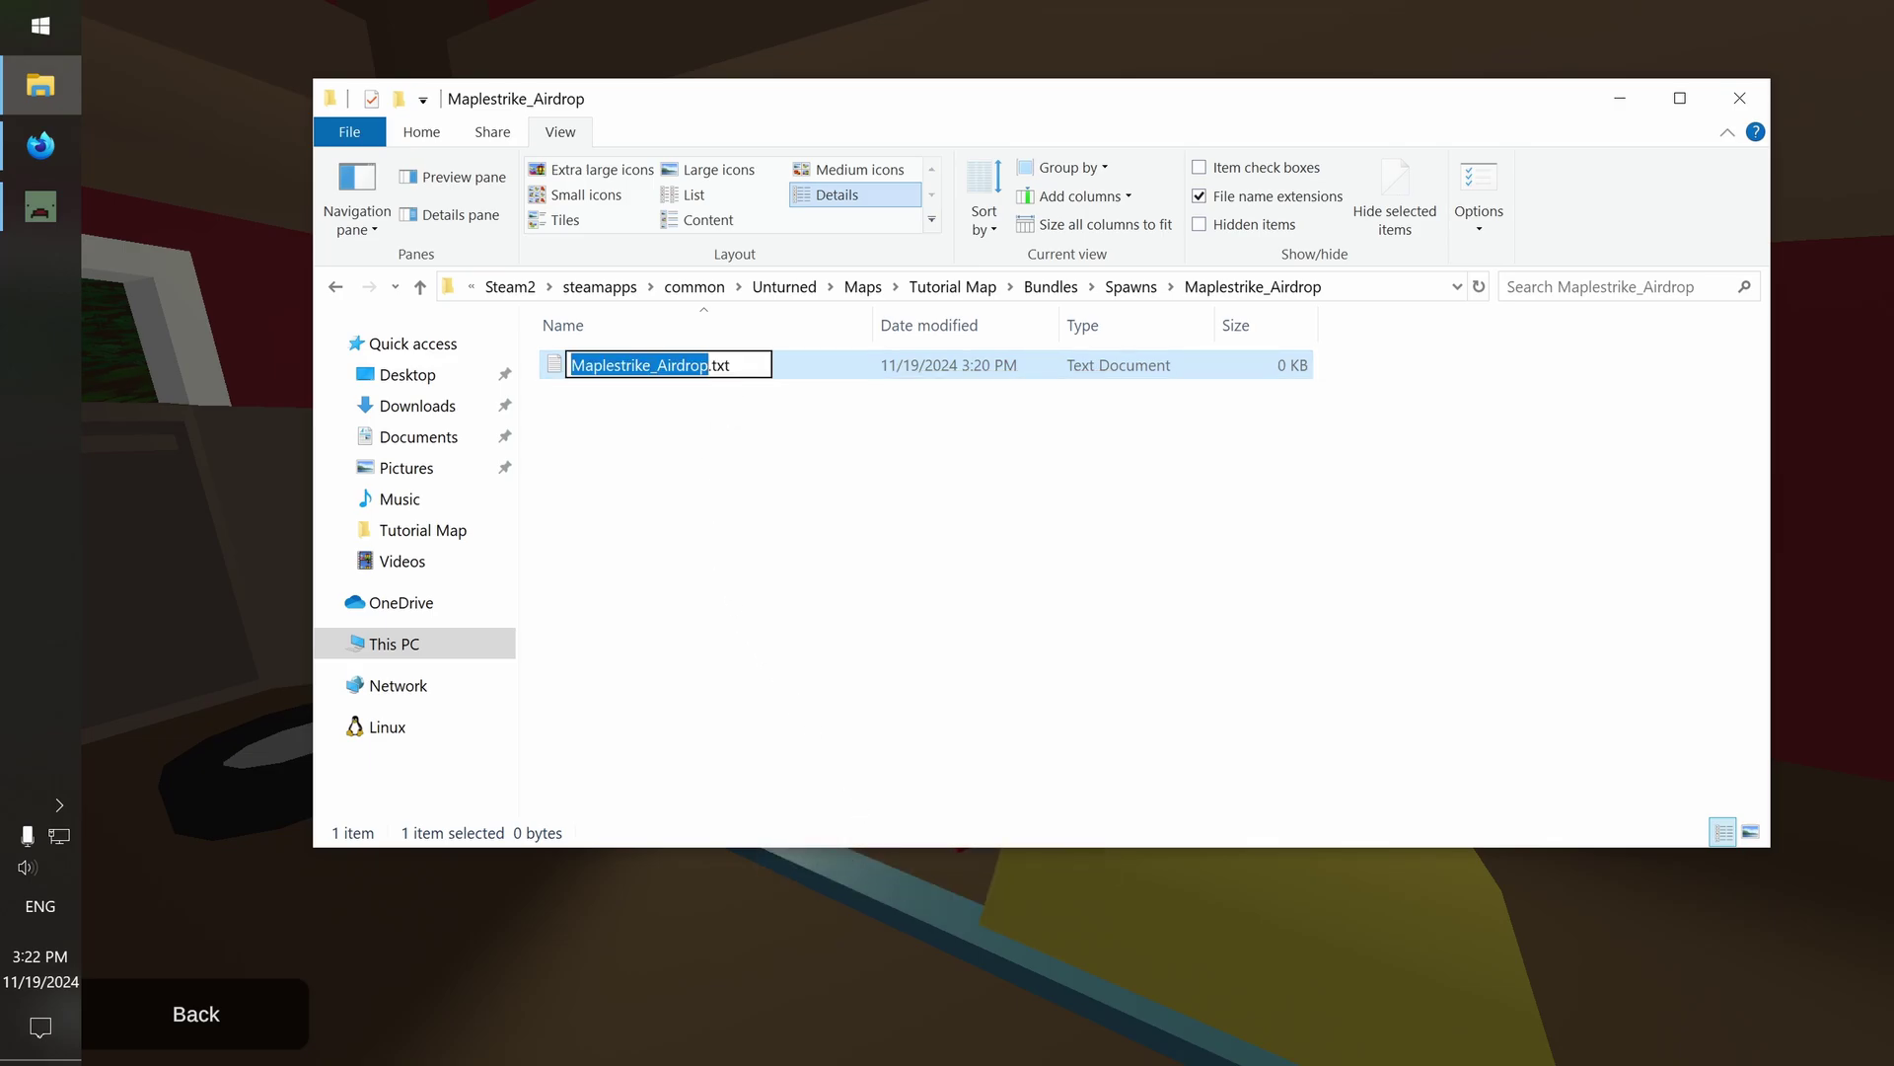
{"action": "left_click", "coordinate": [731, 365]}
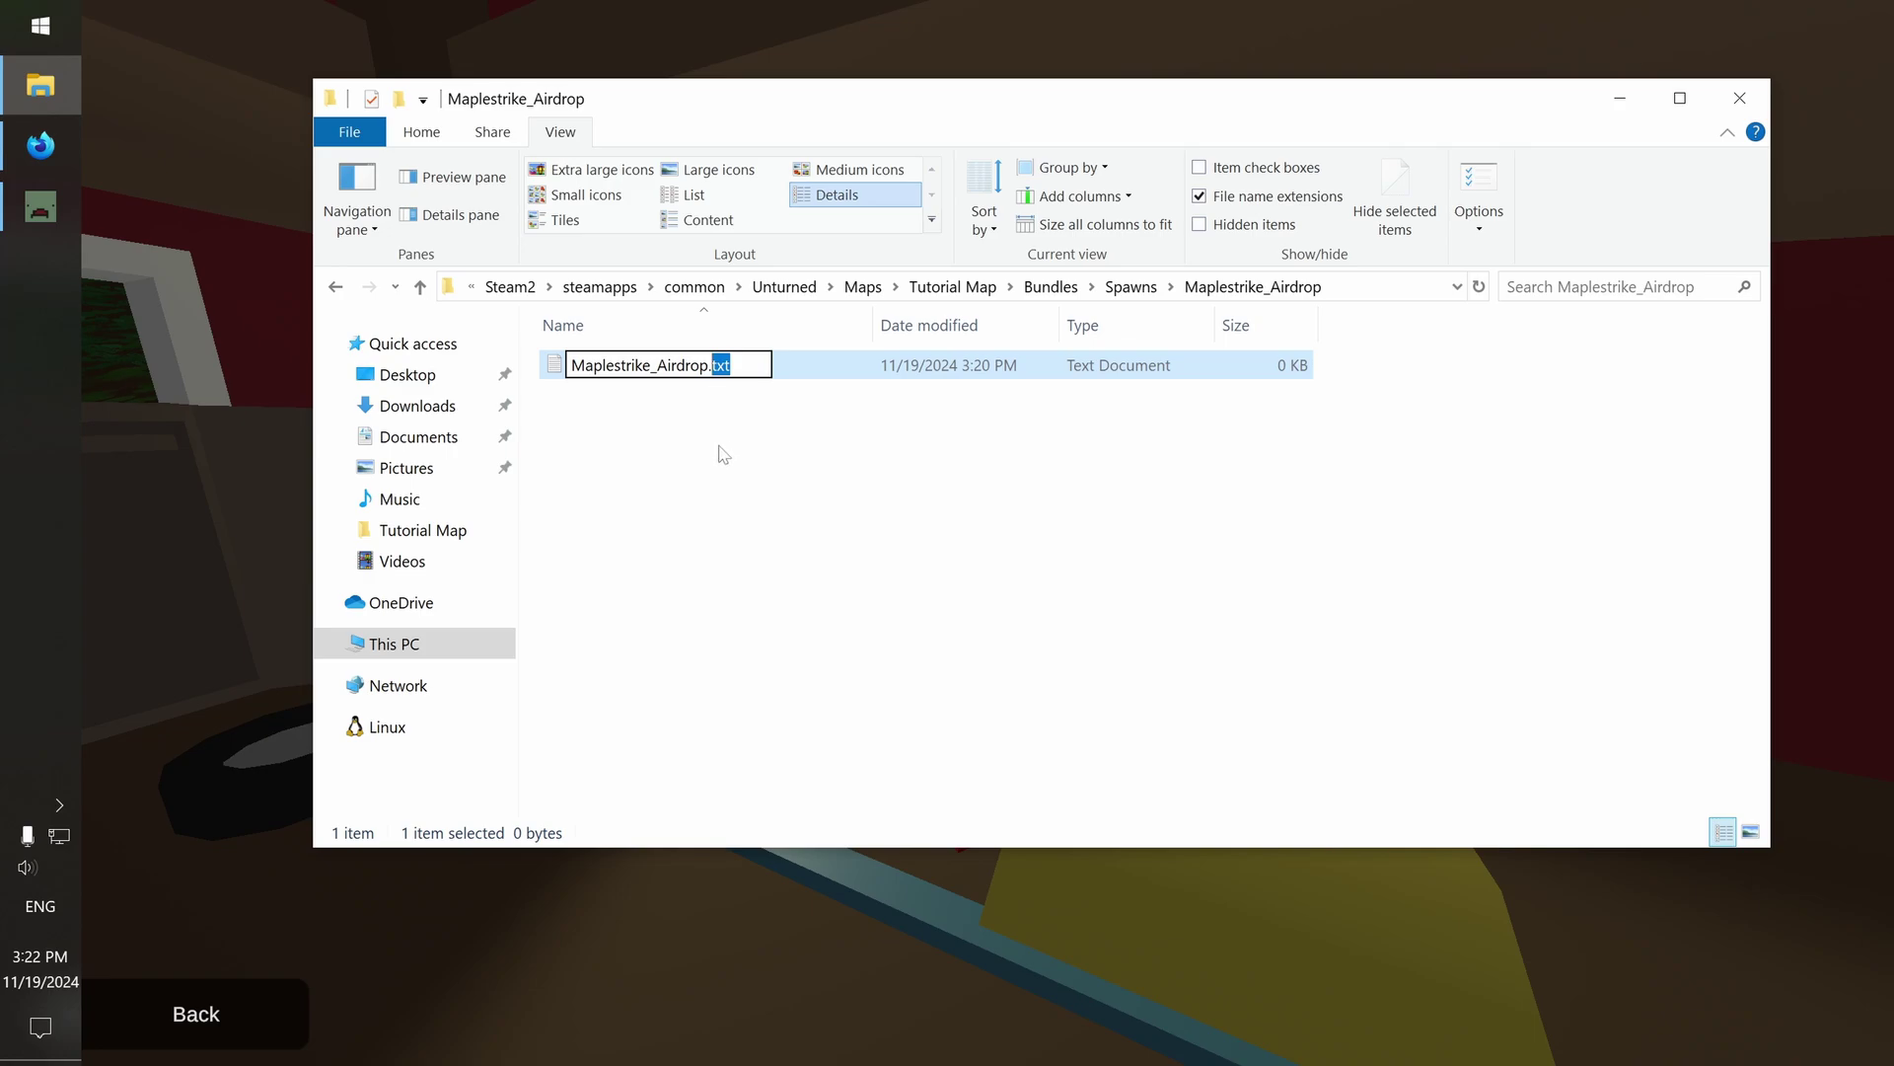
{"action": "type", "text": "dat"}
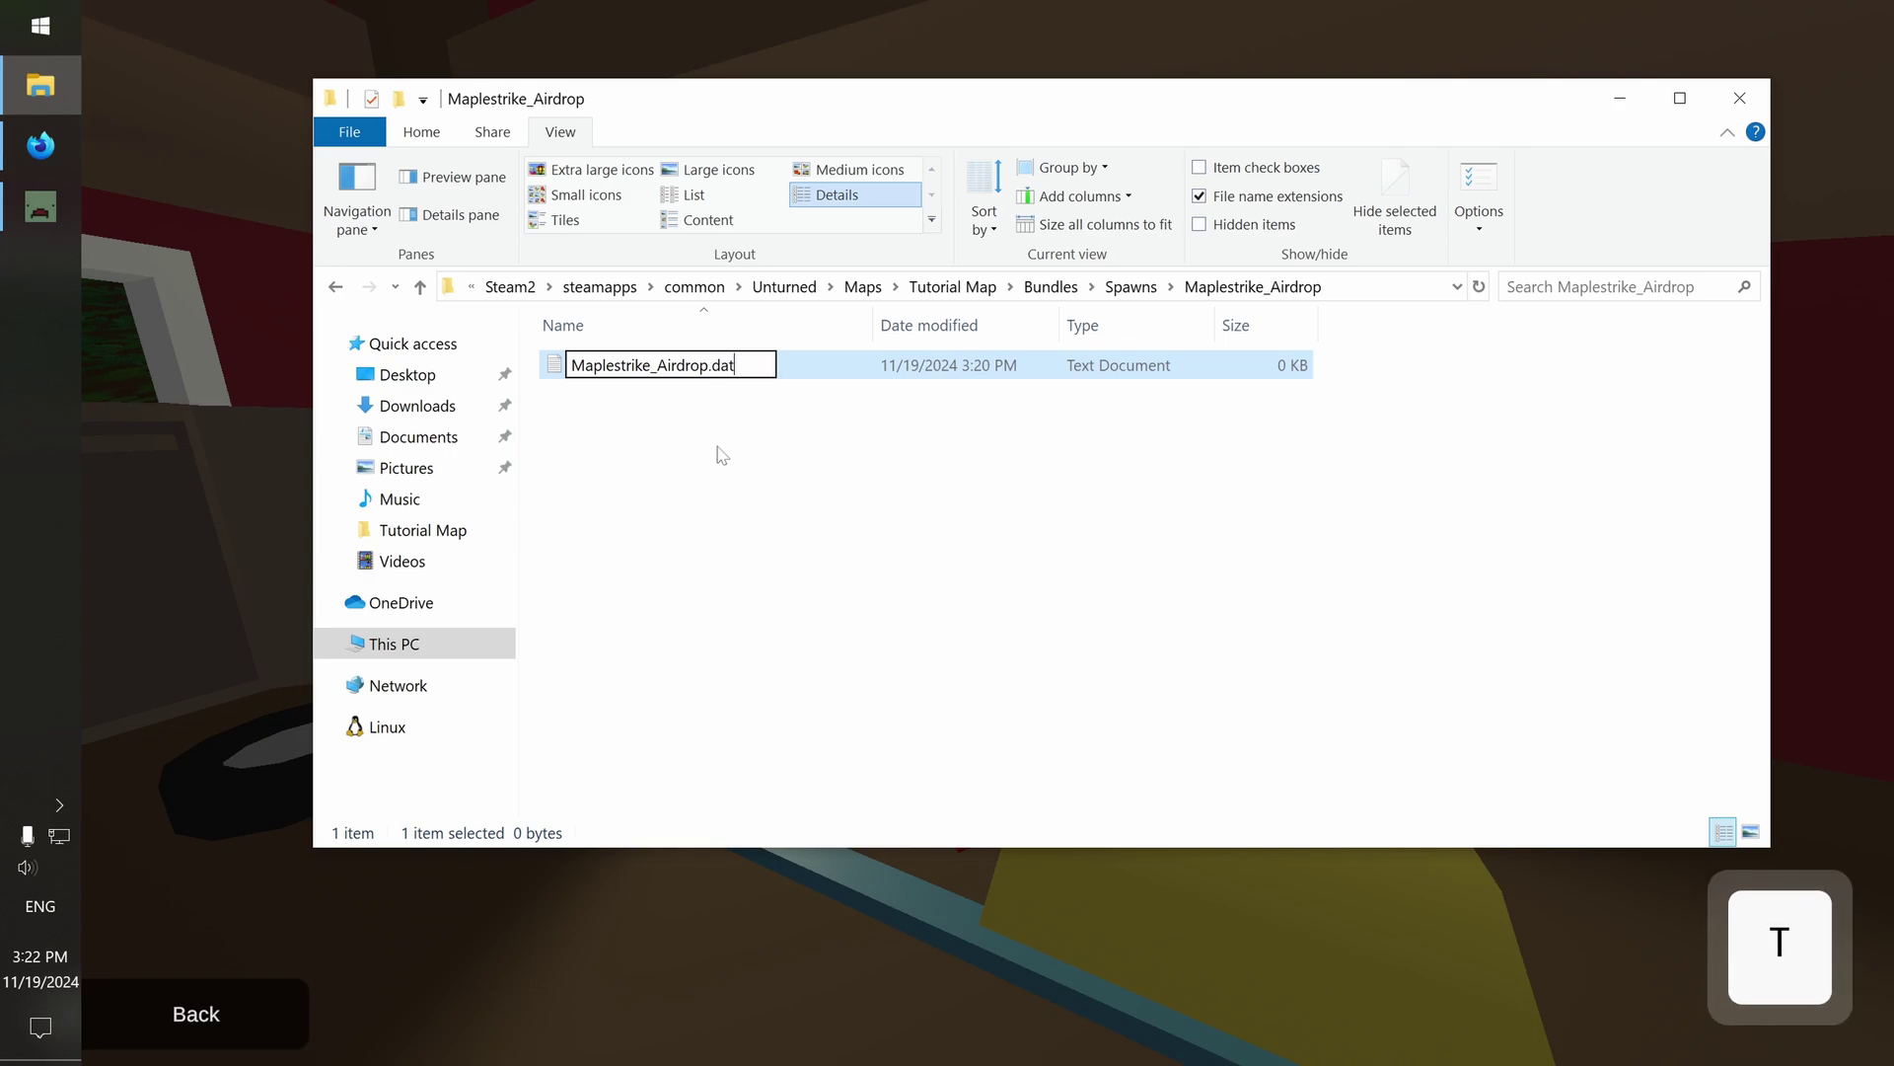
{"action": "key", "text": "Return"}
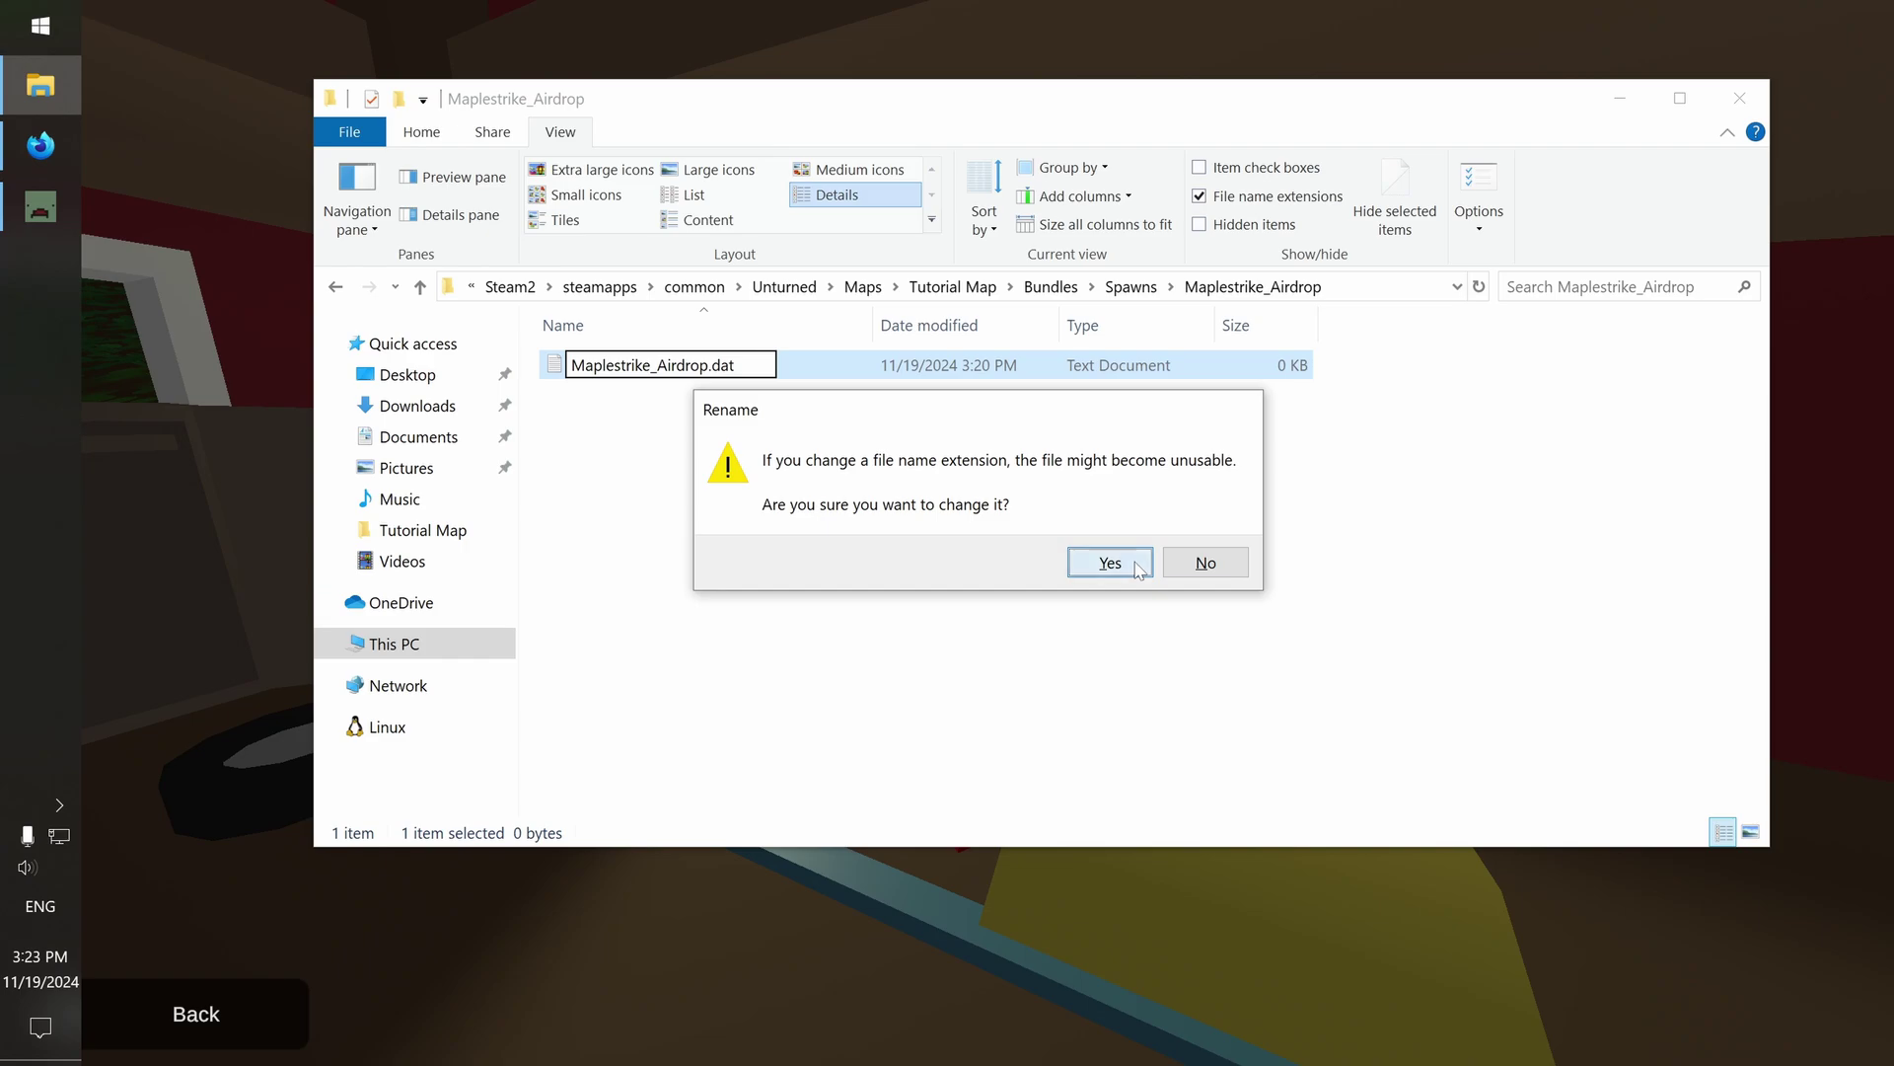
{"action": "left_click", "coordinate": [1137, 568]}
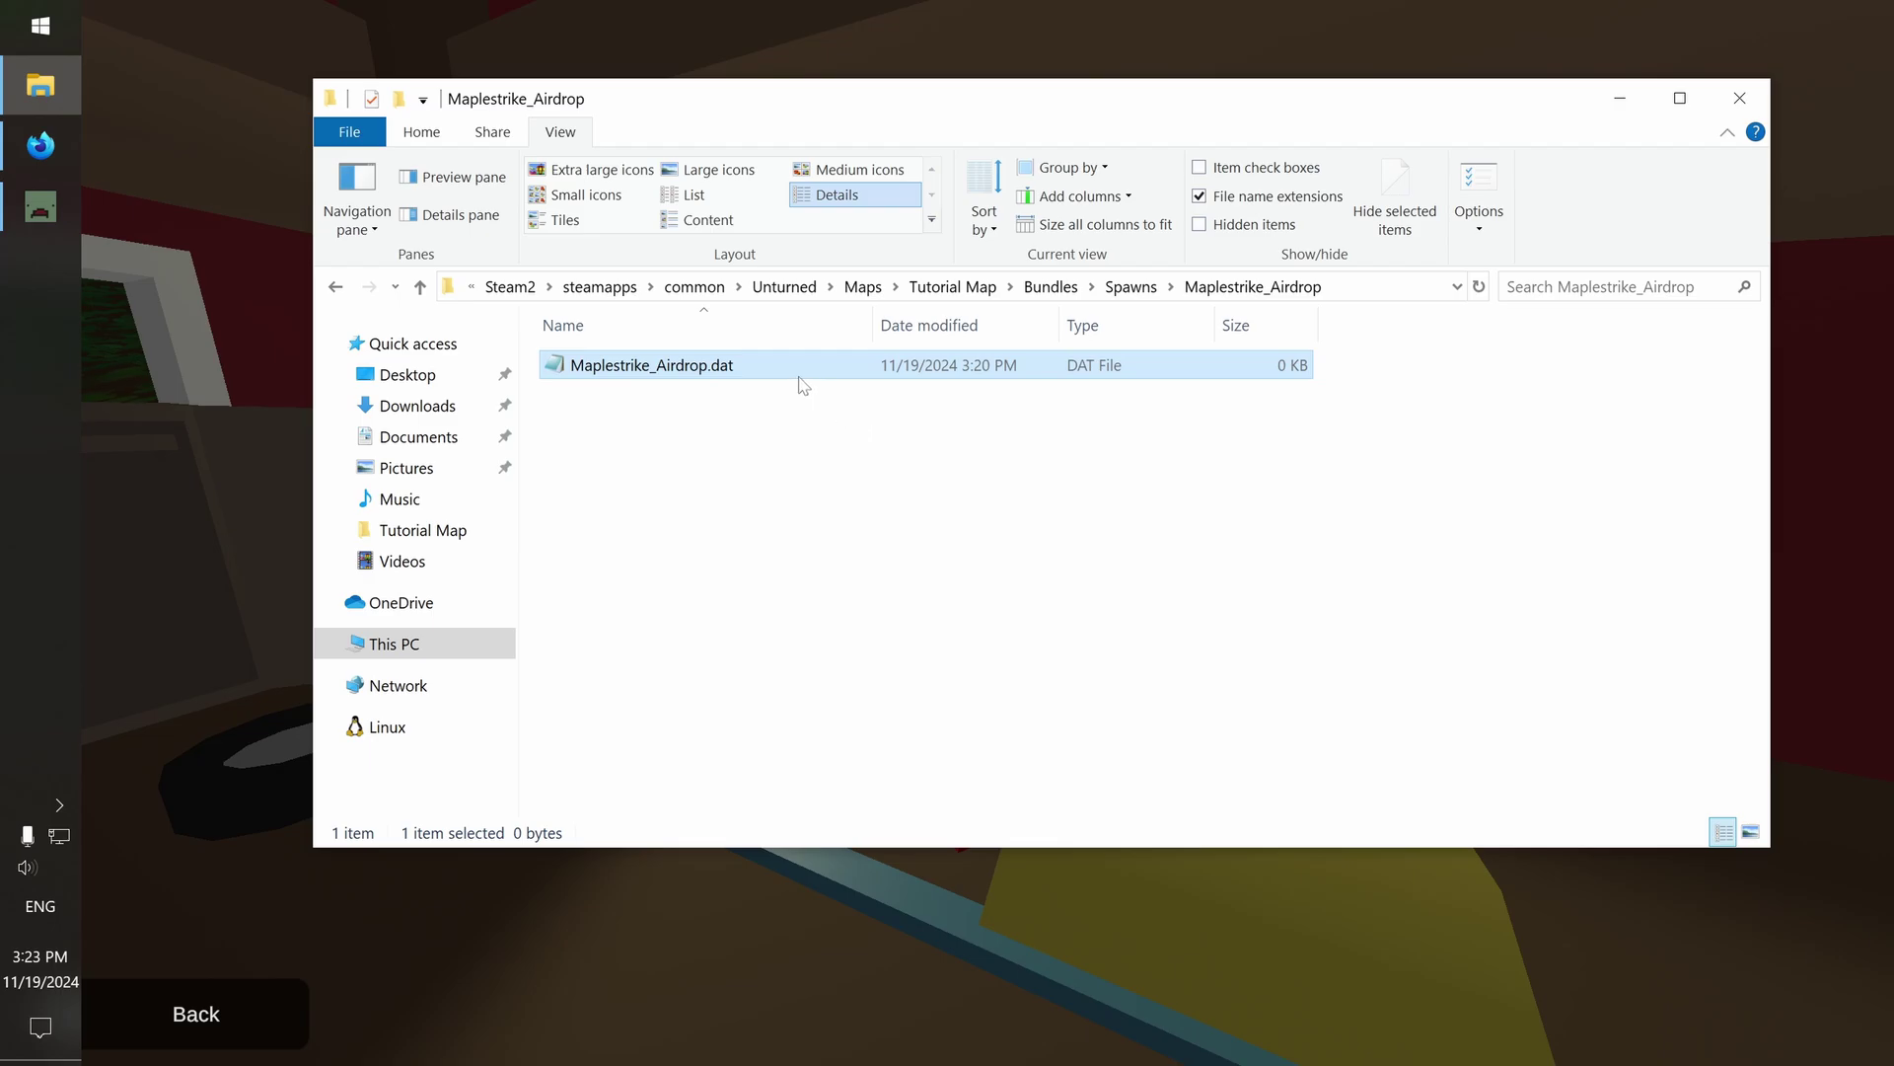
Open Maplestrike_Airdrop.dat with Notepad and move its window slightly within the screen
{"action": "right_click", "coordinate": [790, 373]}
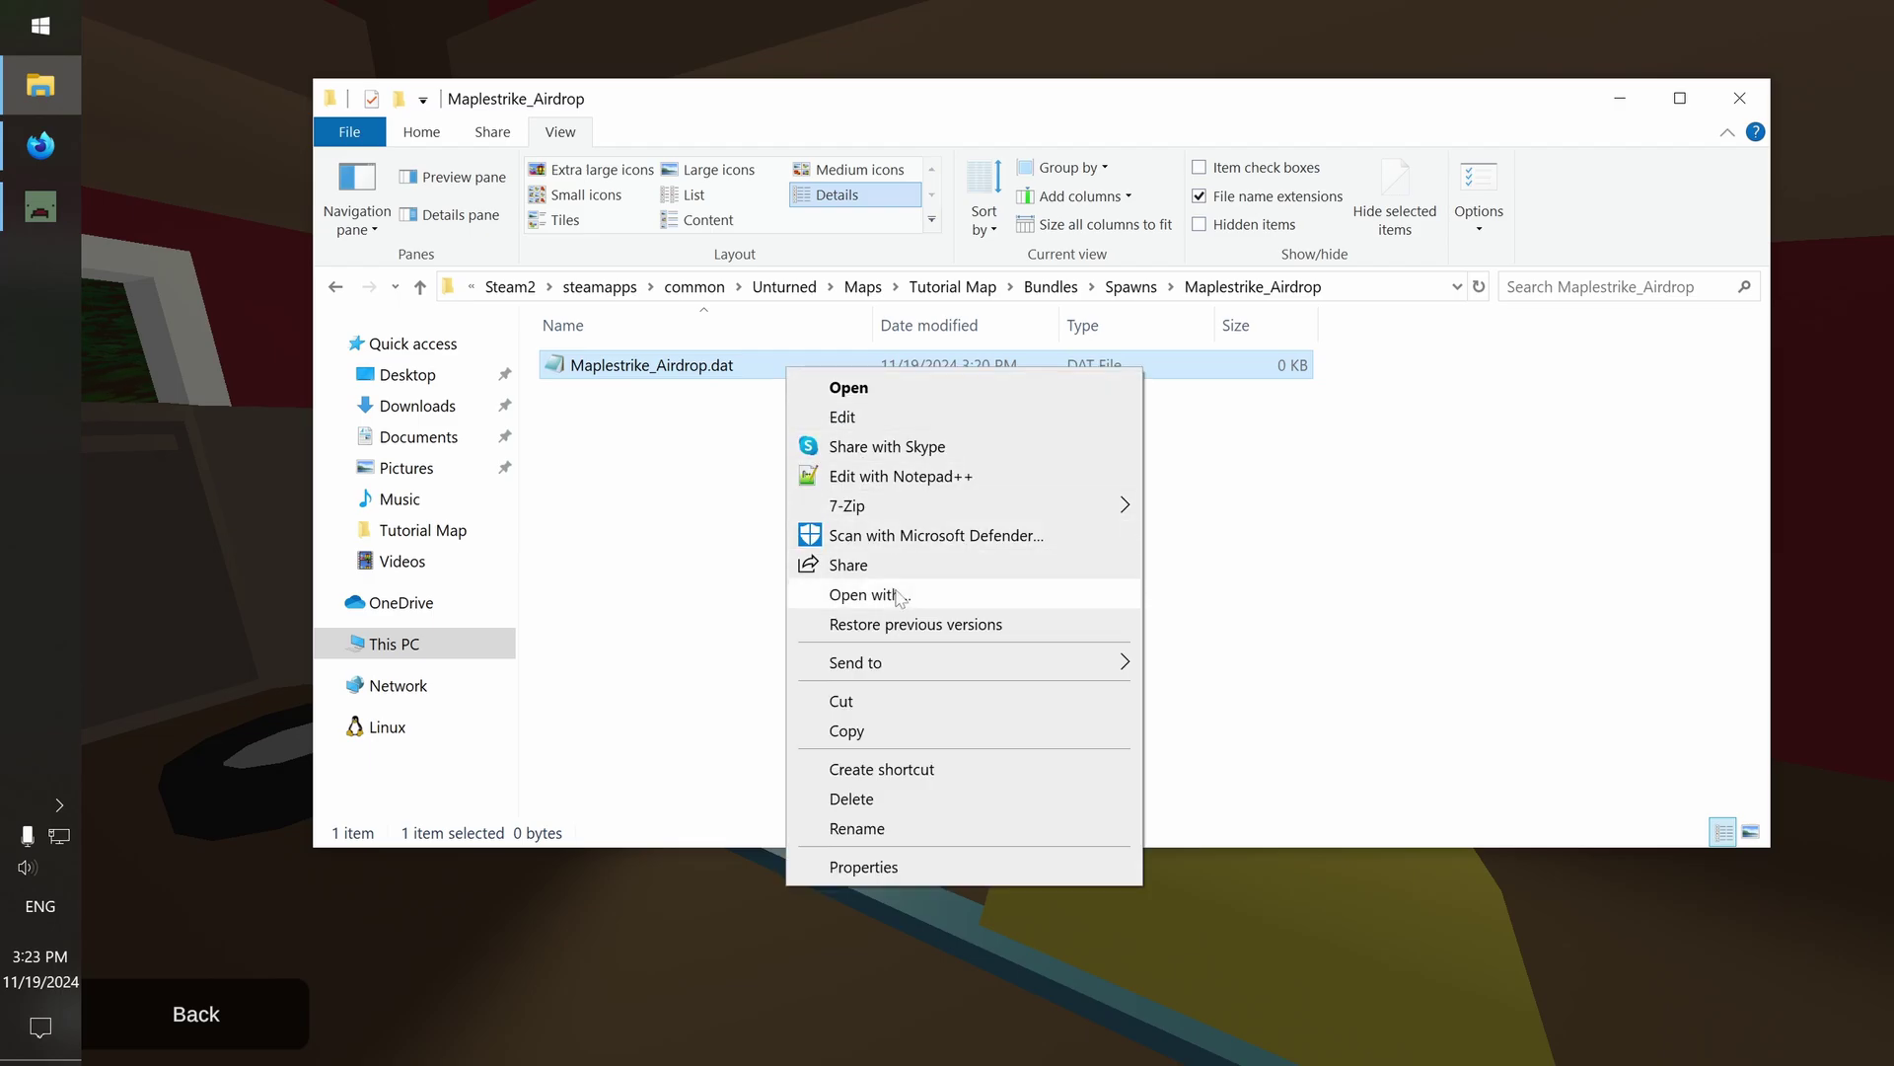
{"action": "left_click", "coordinate": [898, 597]}
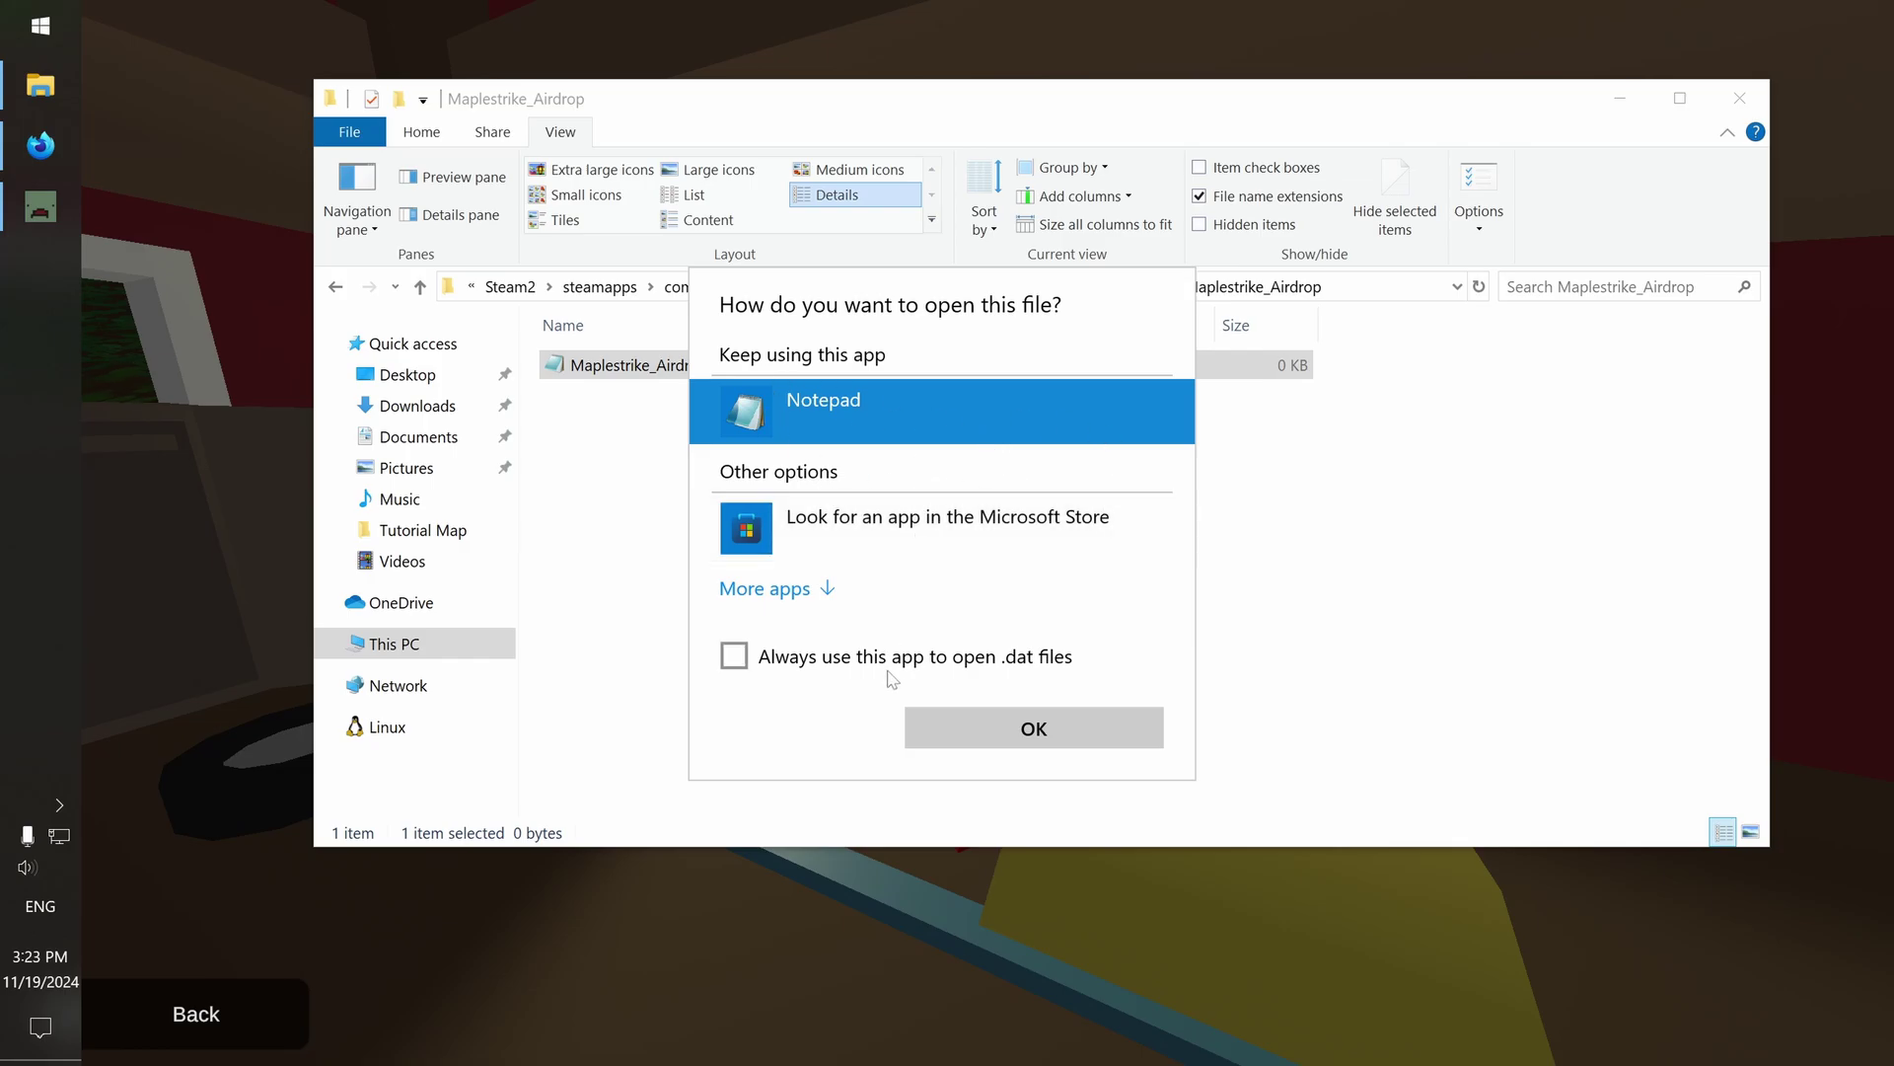
{"action": "left_click", "coordinate": [991, 740]}
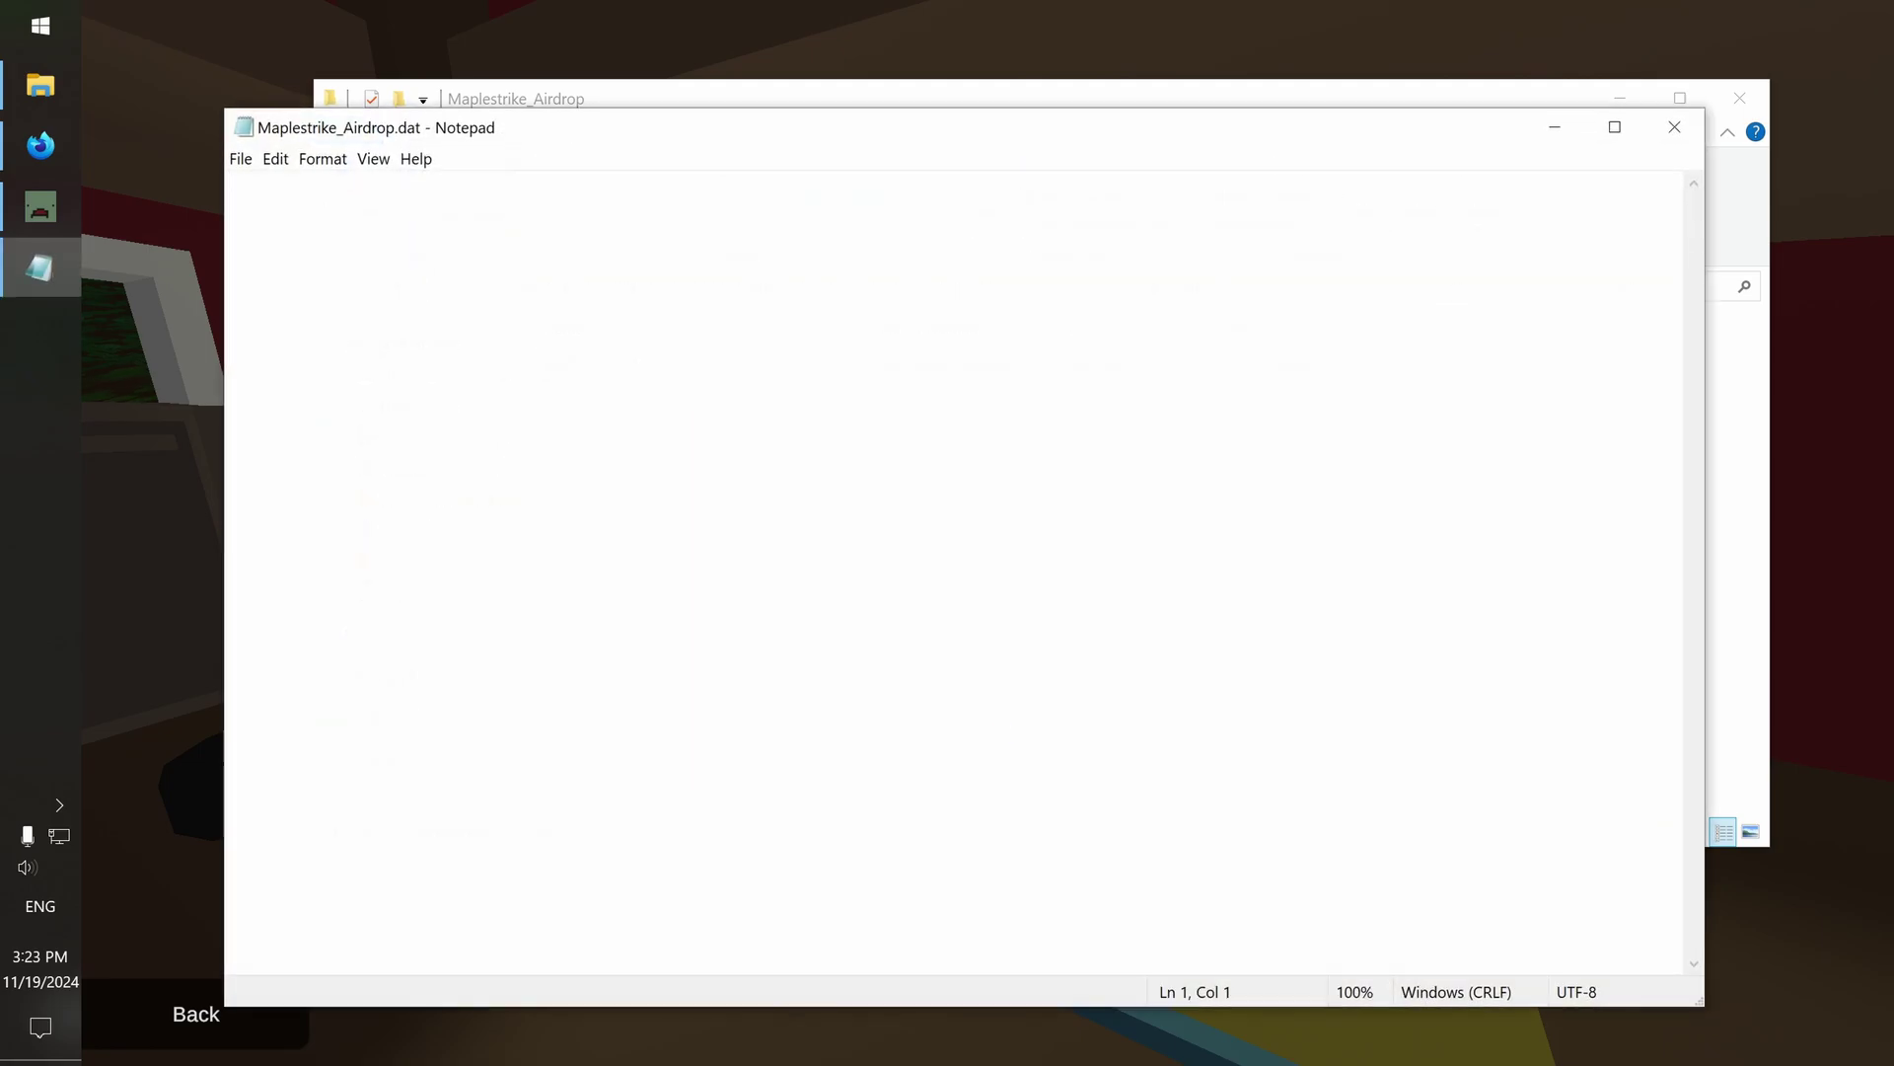
{"action": "left_click_drag", "start_coordinate": [546, 144], "coordinate": [651, 89]}
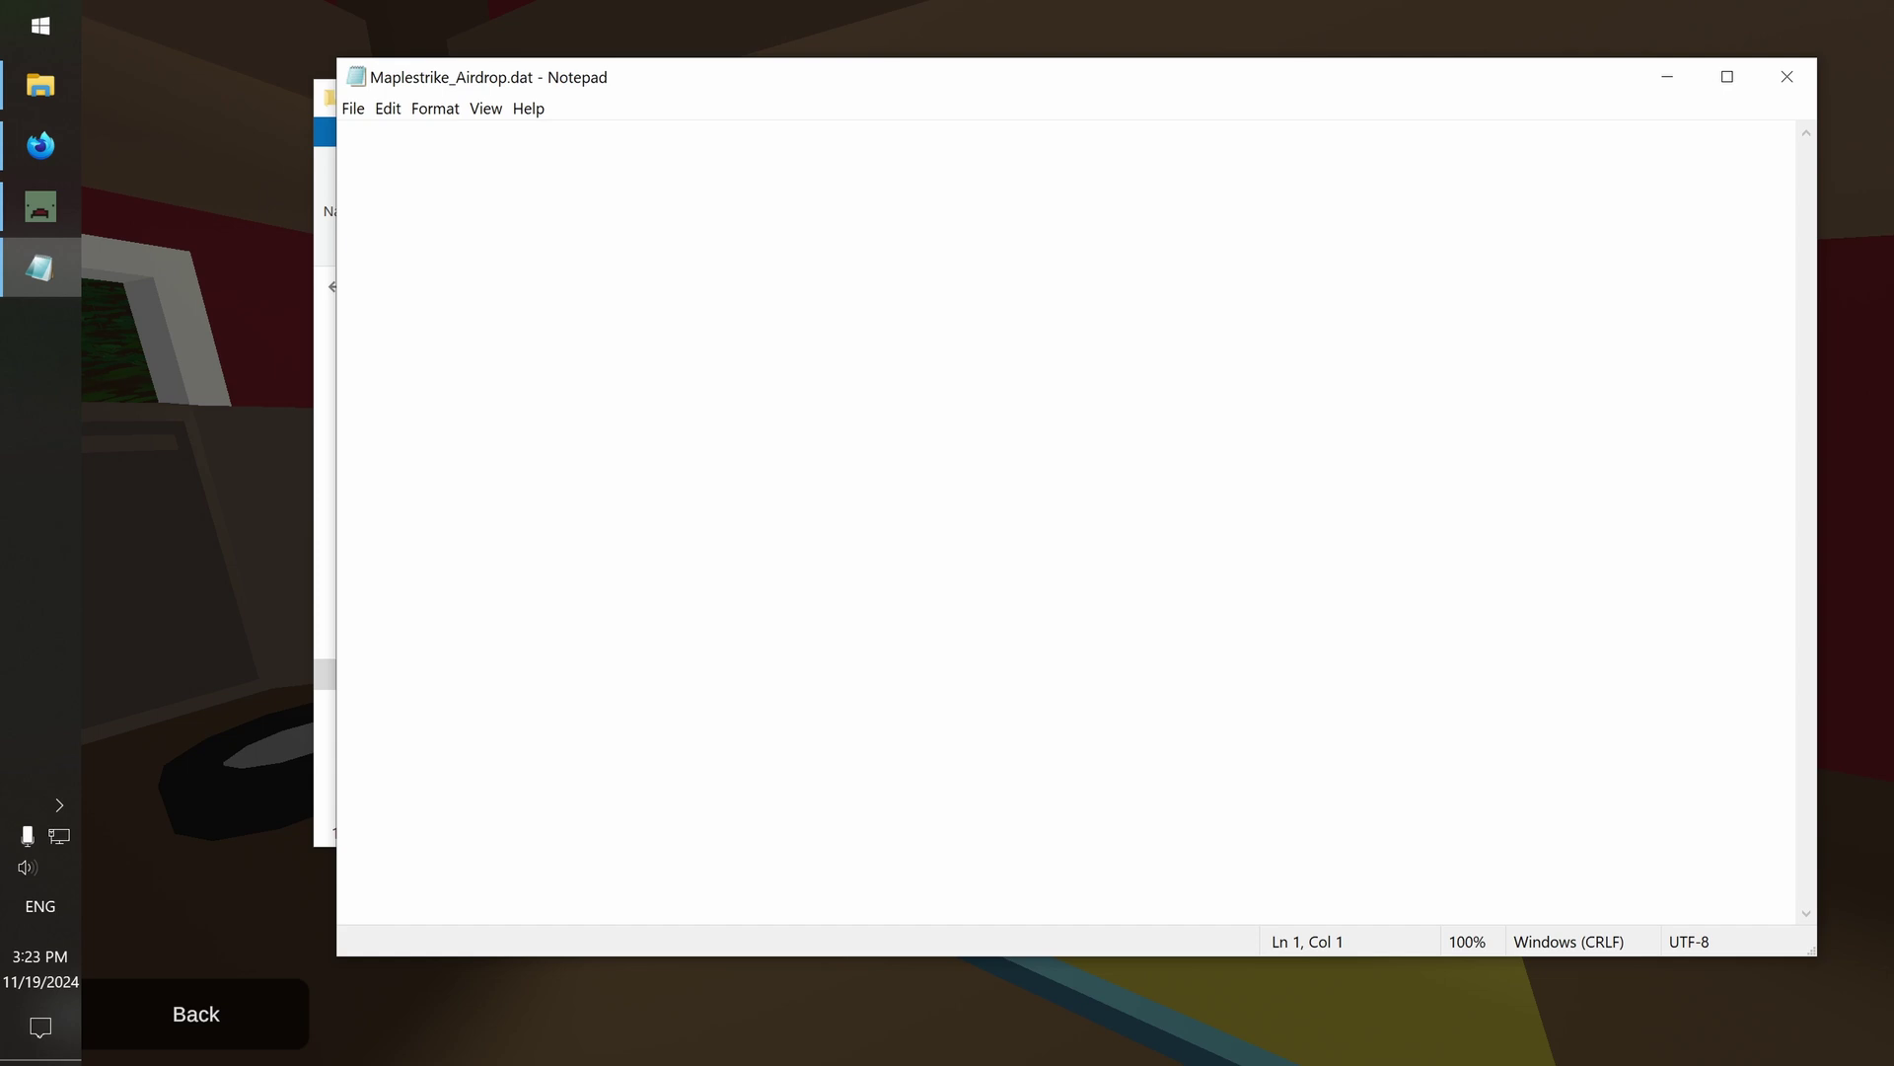
Switch back to Unturned, reopen the spawn tables from the workshop menu and show the raw text of item table 10230
{"action": "left_click", "coordinate": [269, 258]}
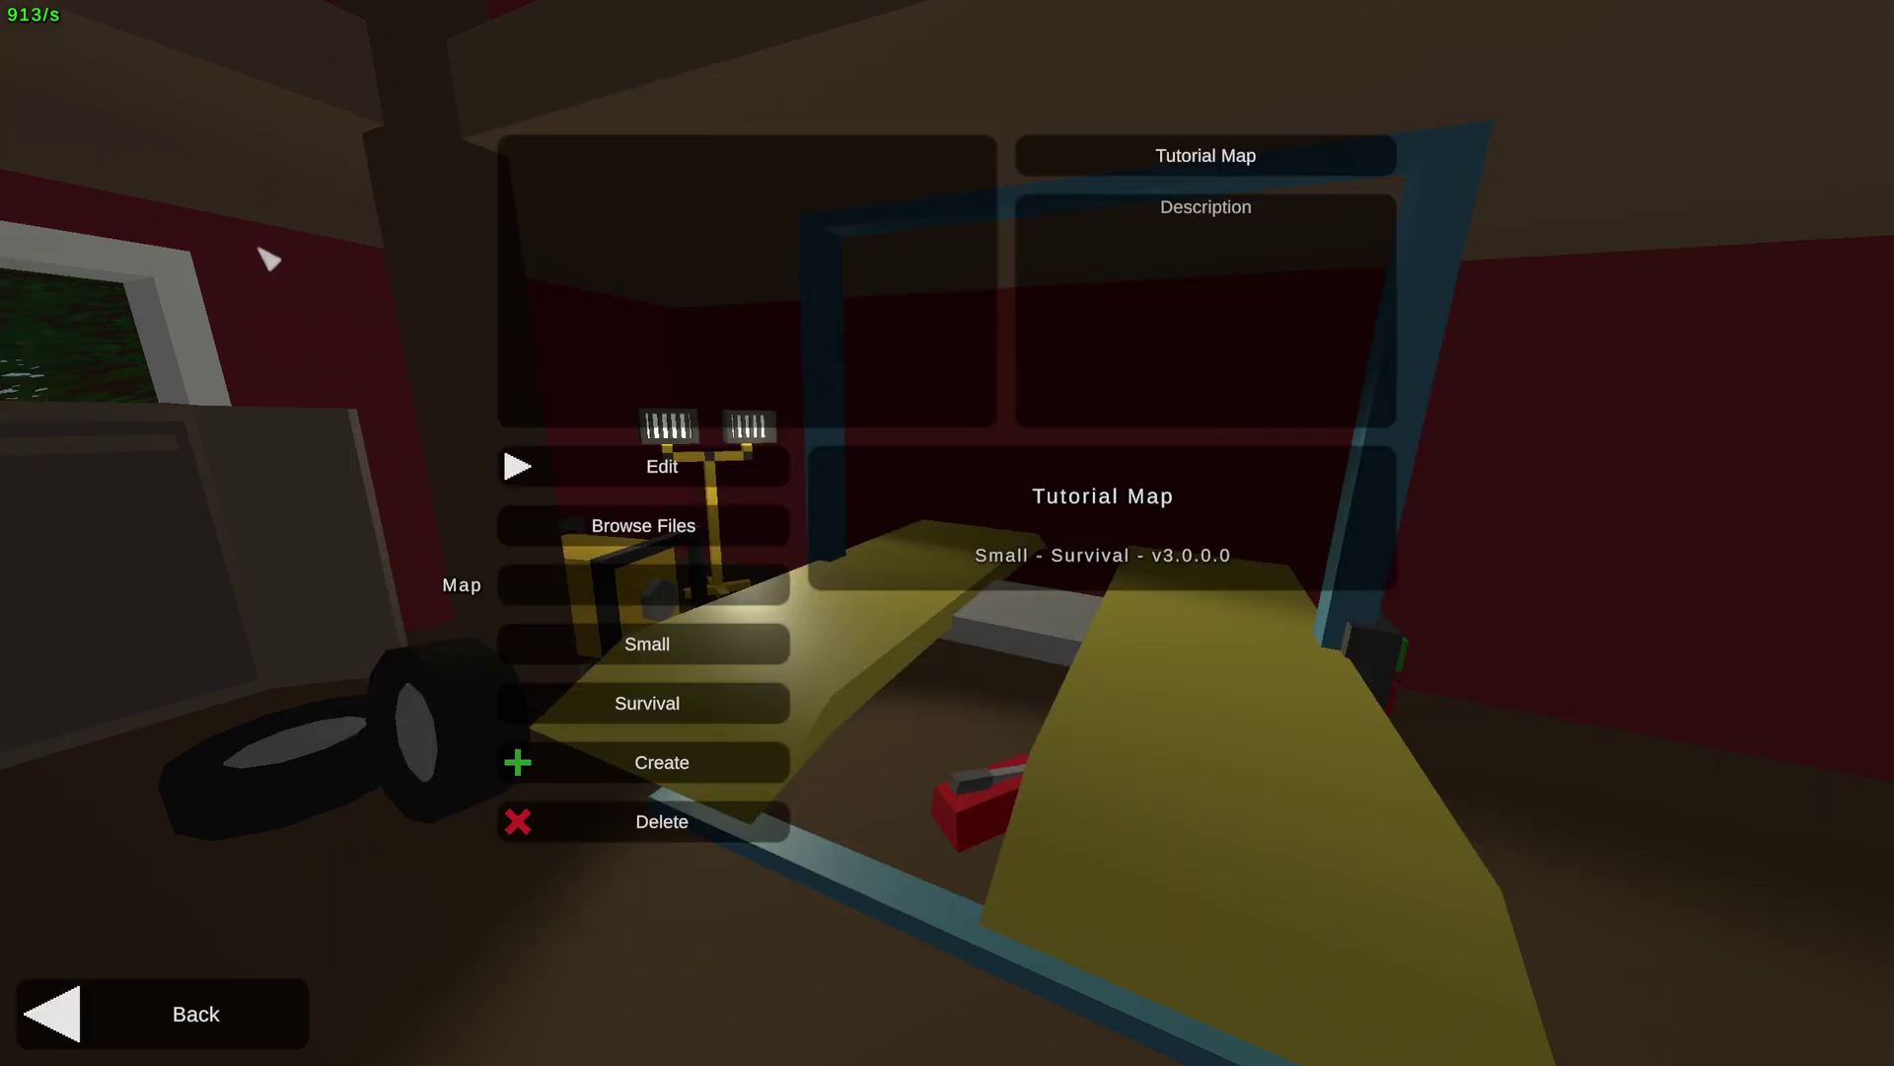
{"action": "left_click", "coordinate": [227, 1019]}
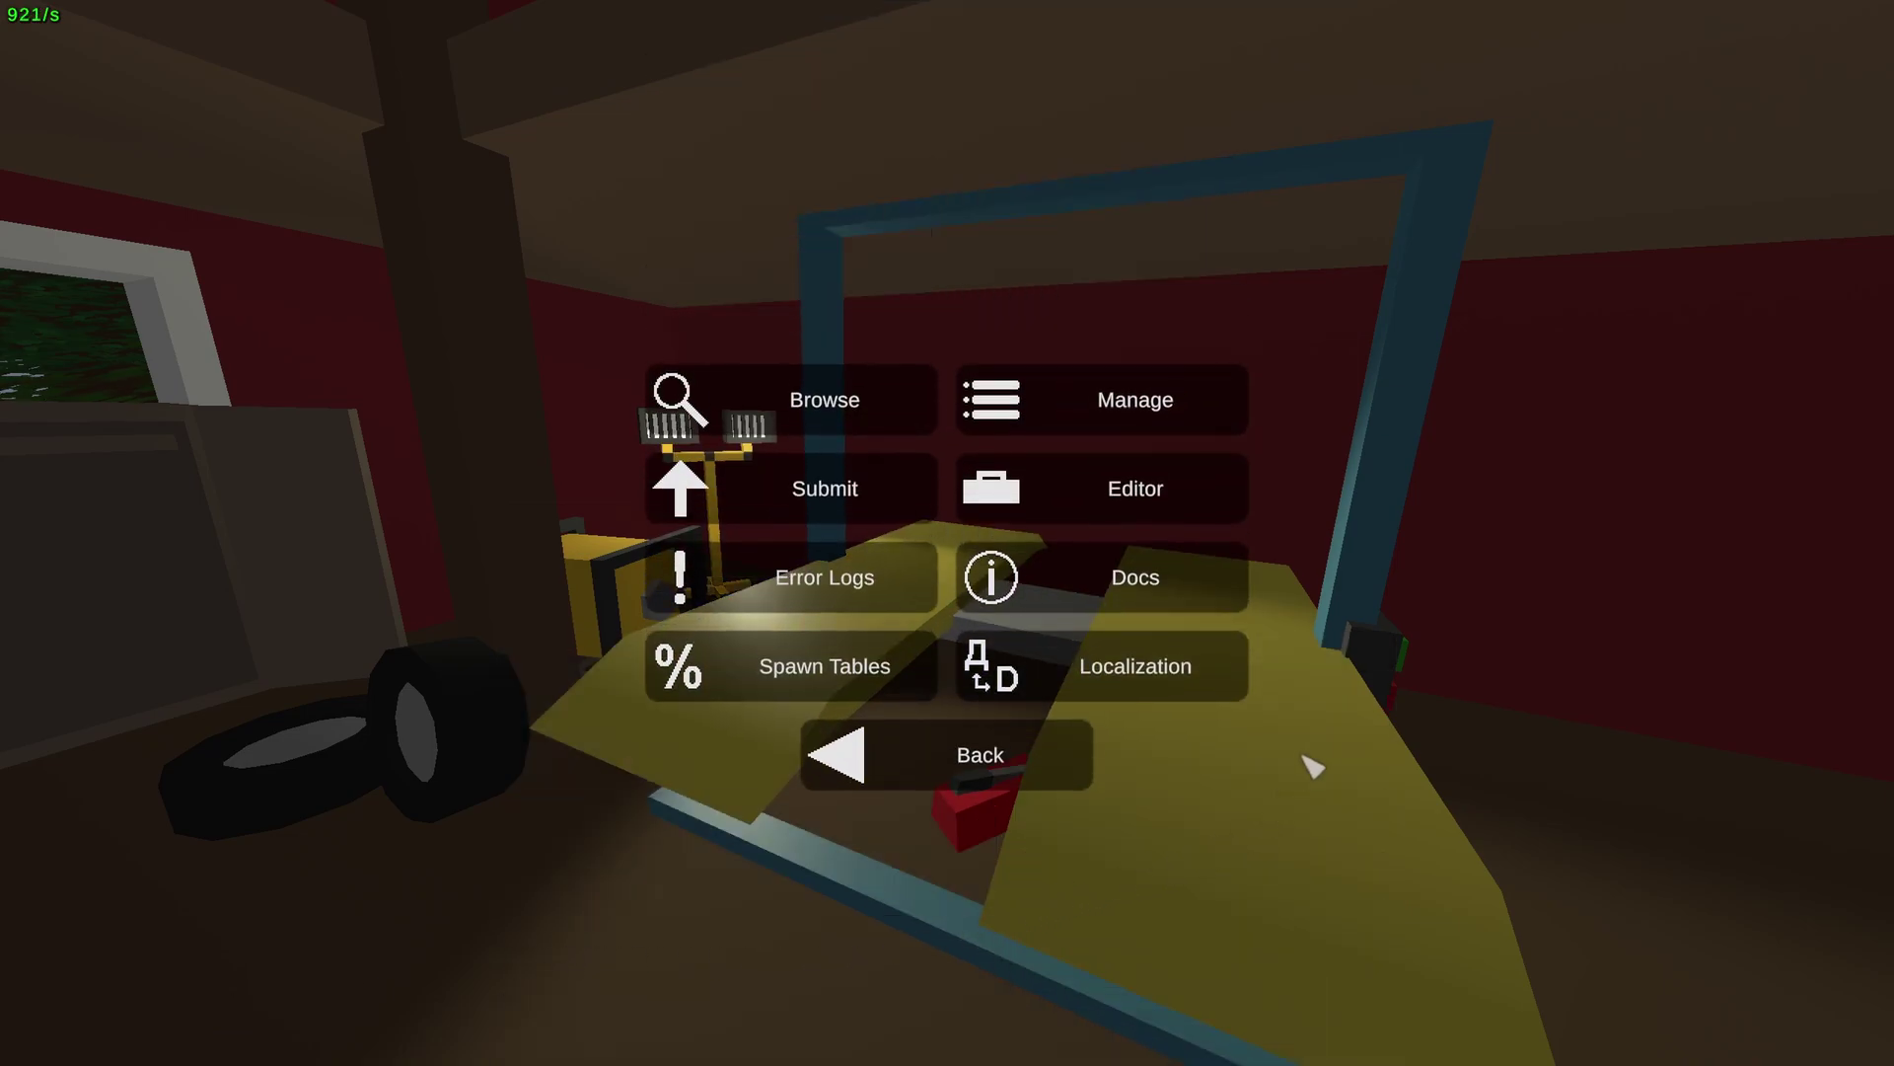
{"action": "left_click", "coordinate": [856, 686]}
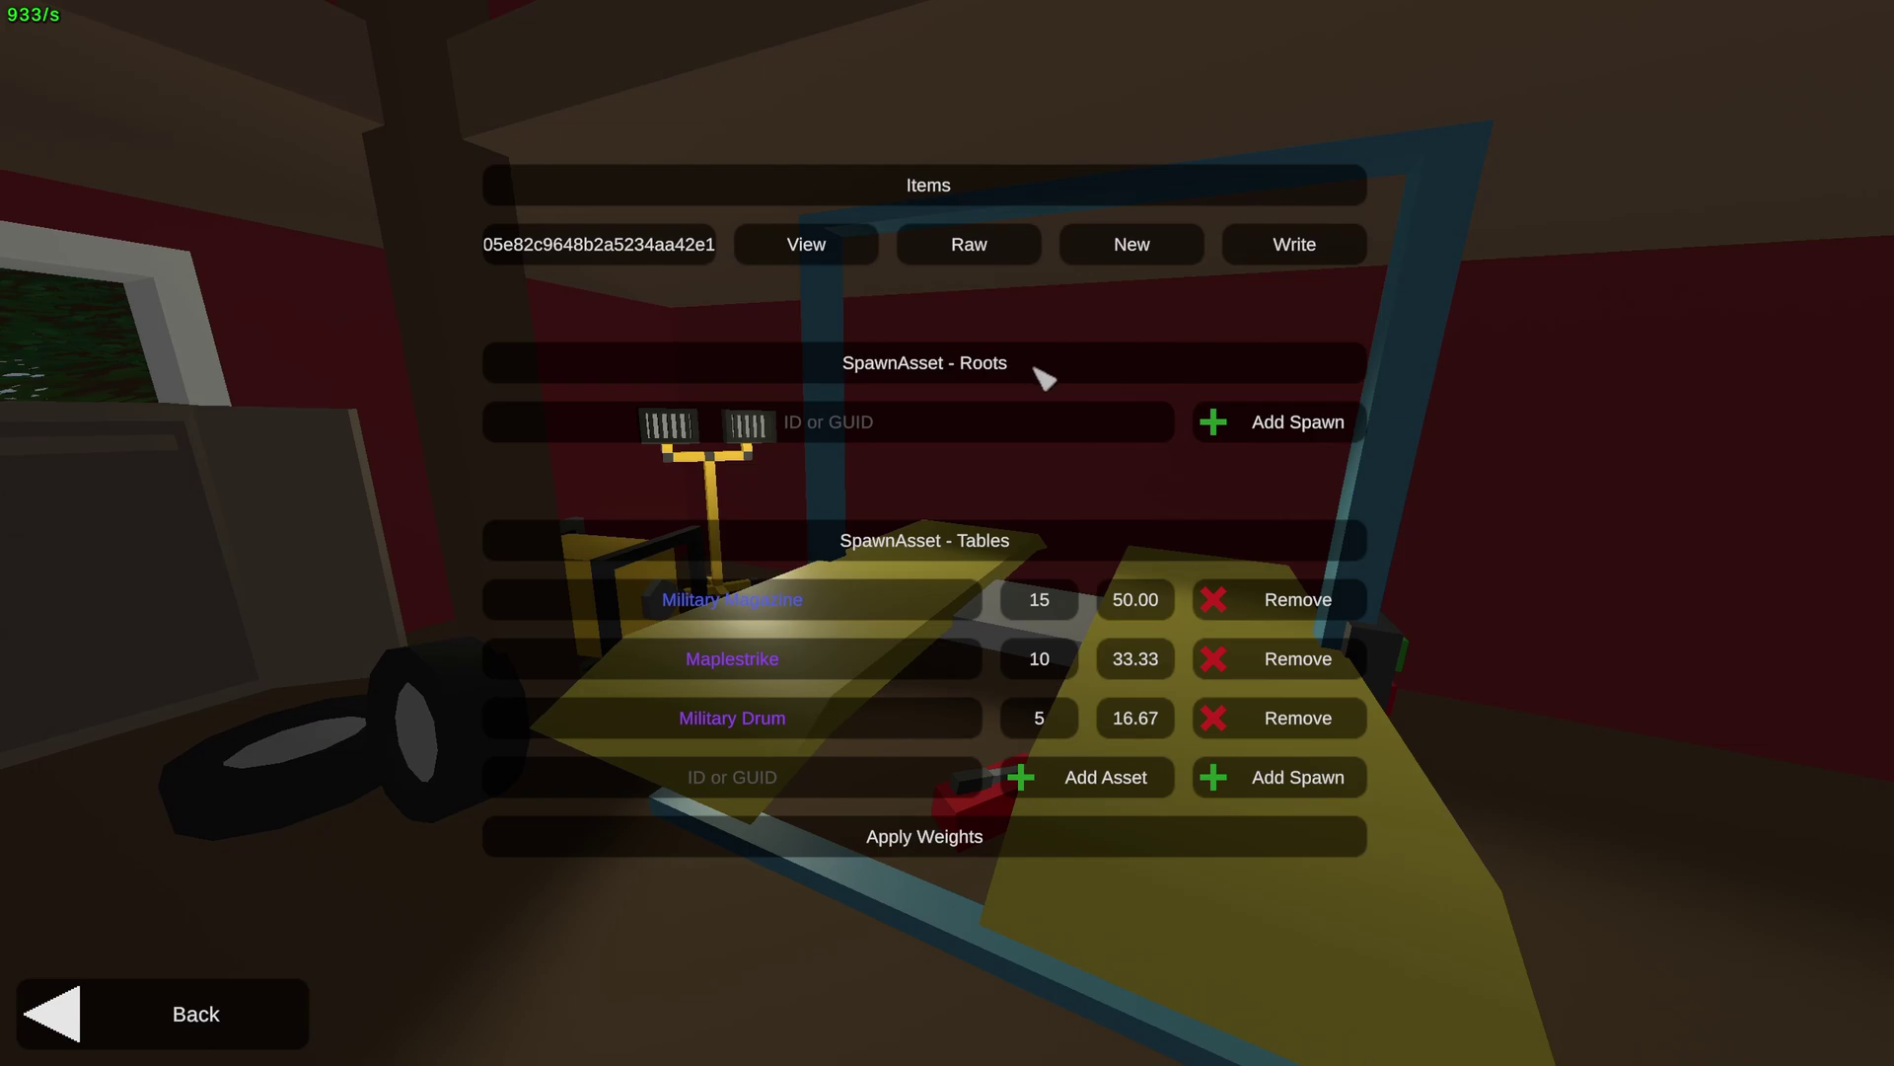
{"action": "left_click", "coordinate": [967, 247]}
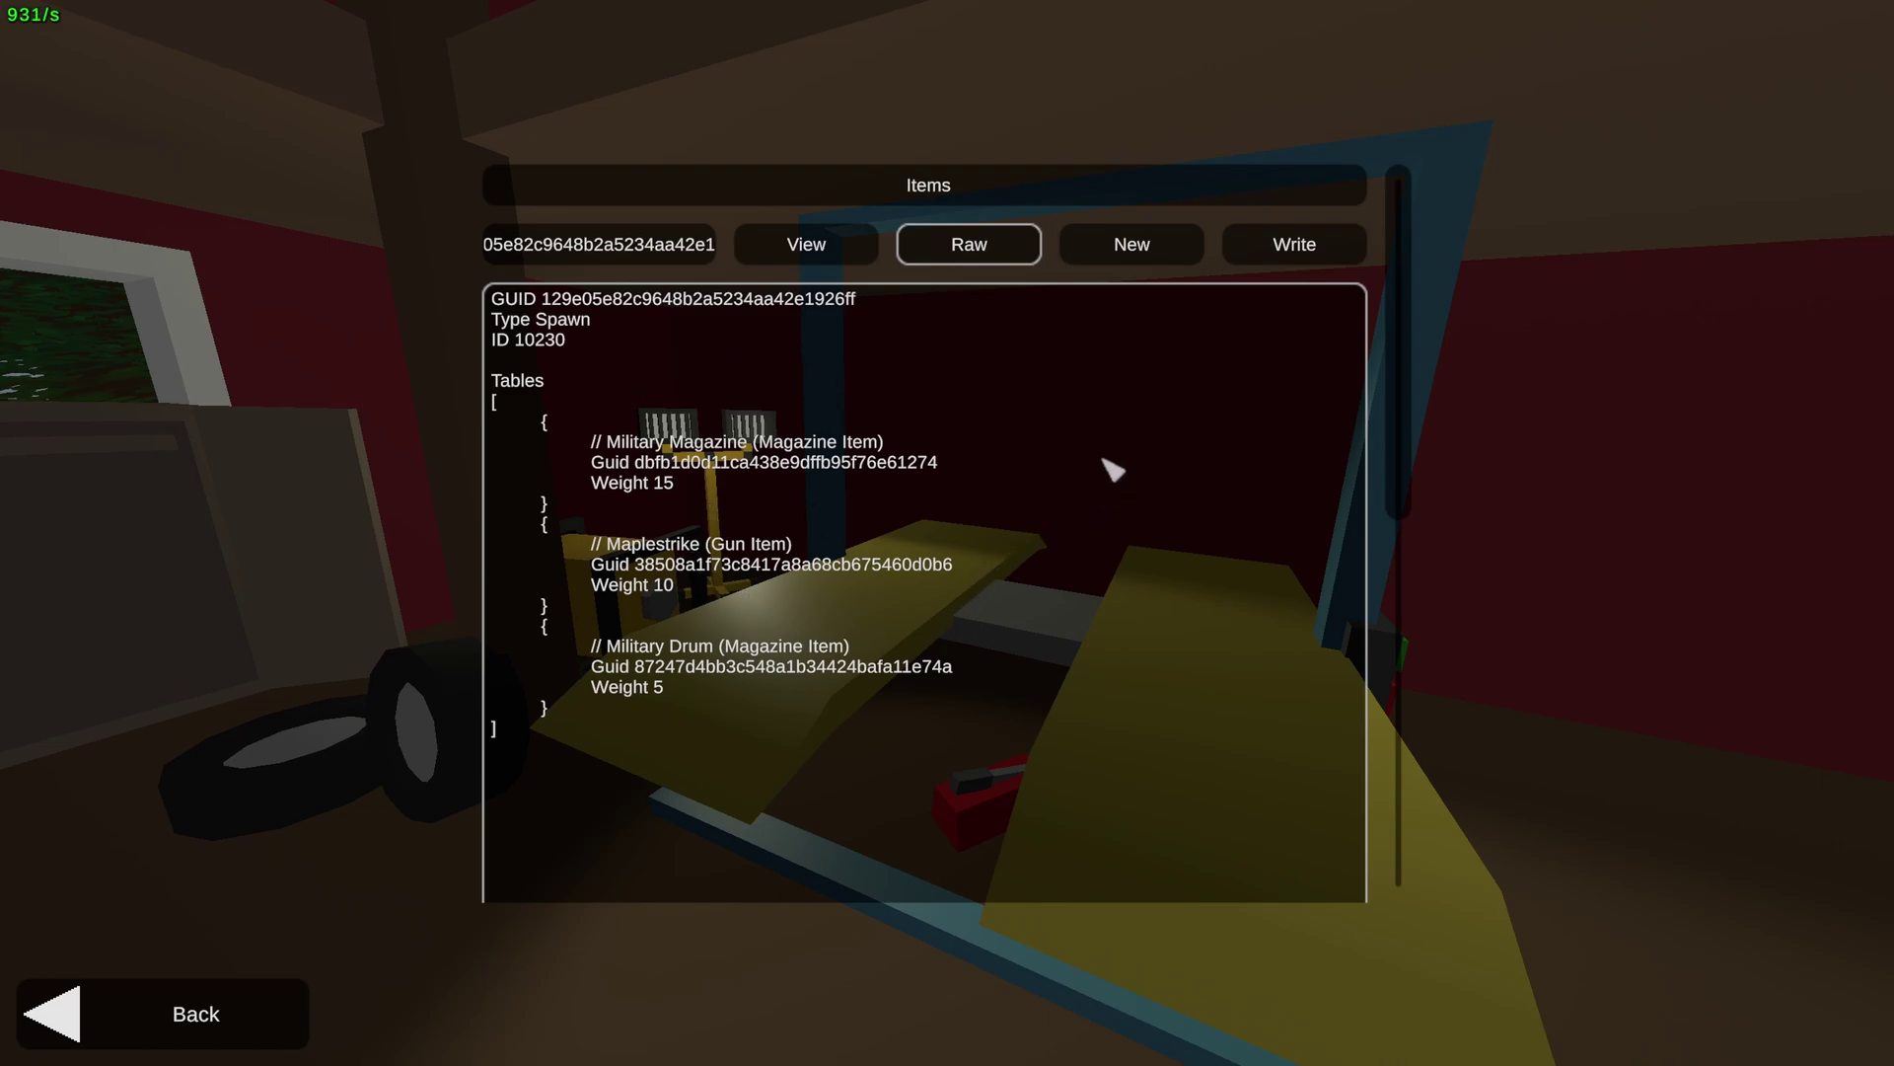
{"action": "left_click", "coordinate": [1095, 403]}
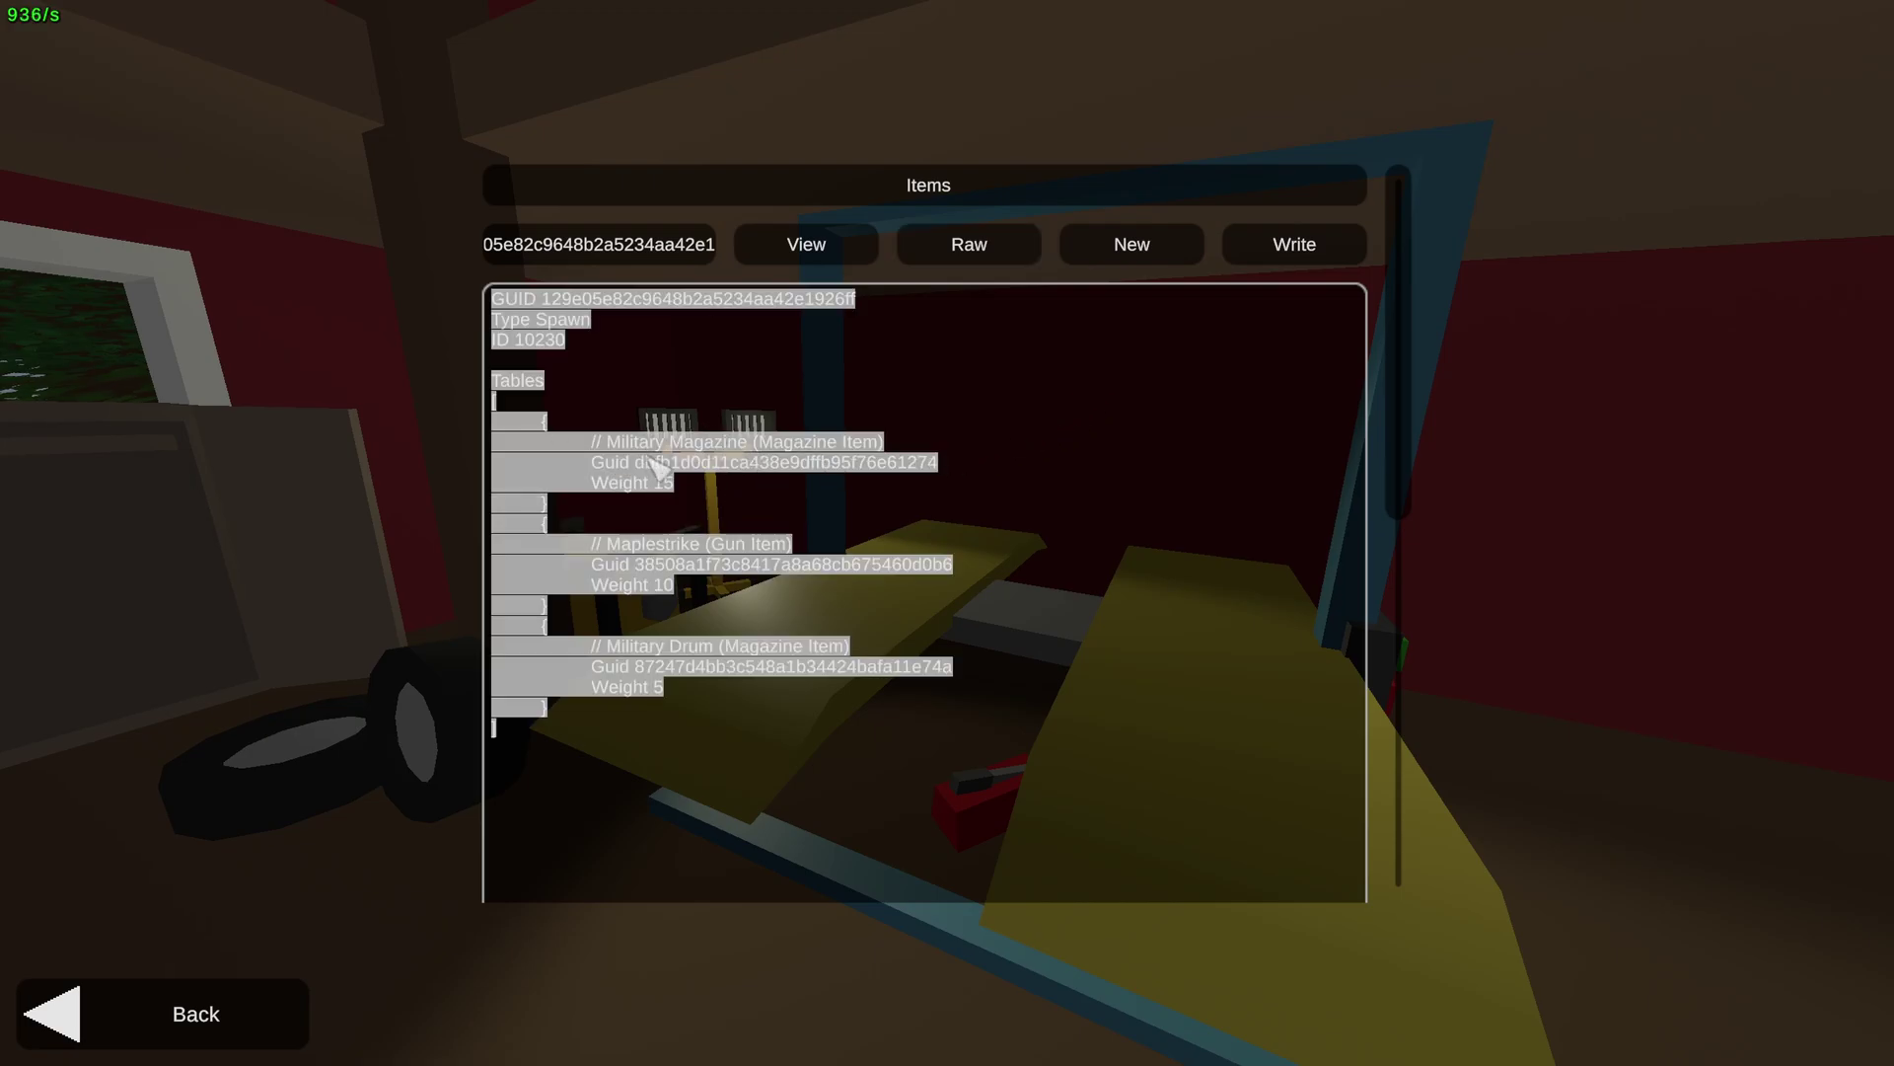
{"action": "left_click", "coordinate": [805, 515]}
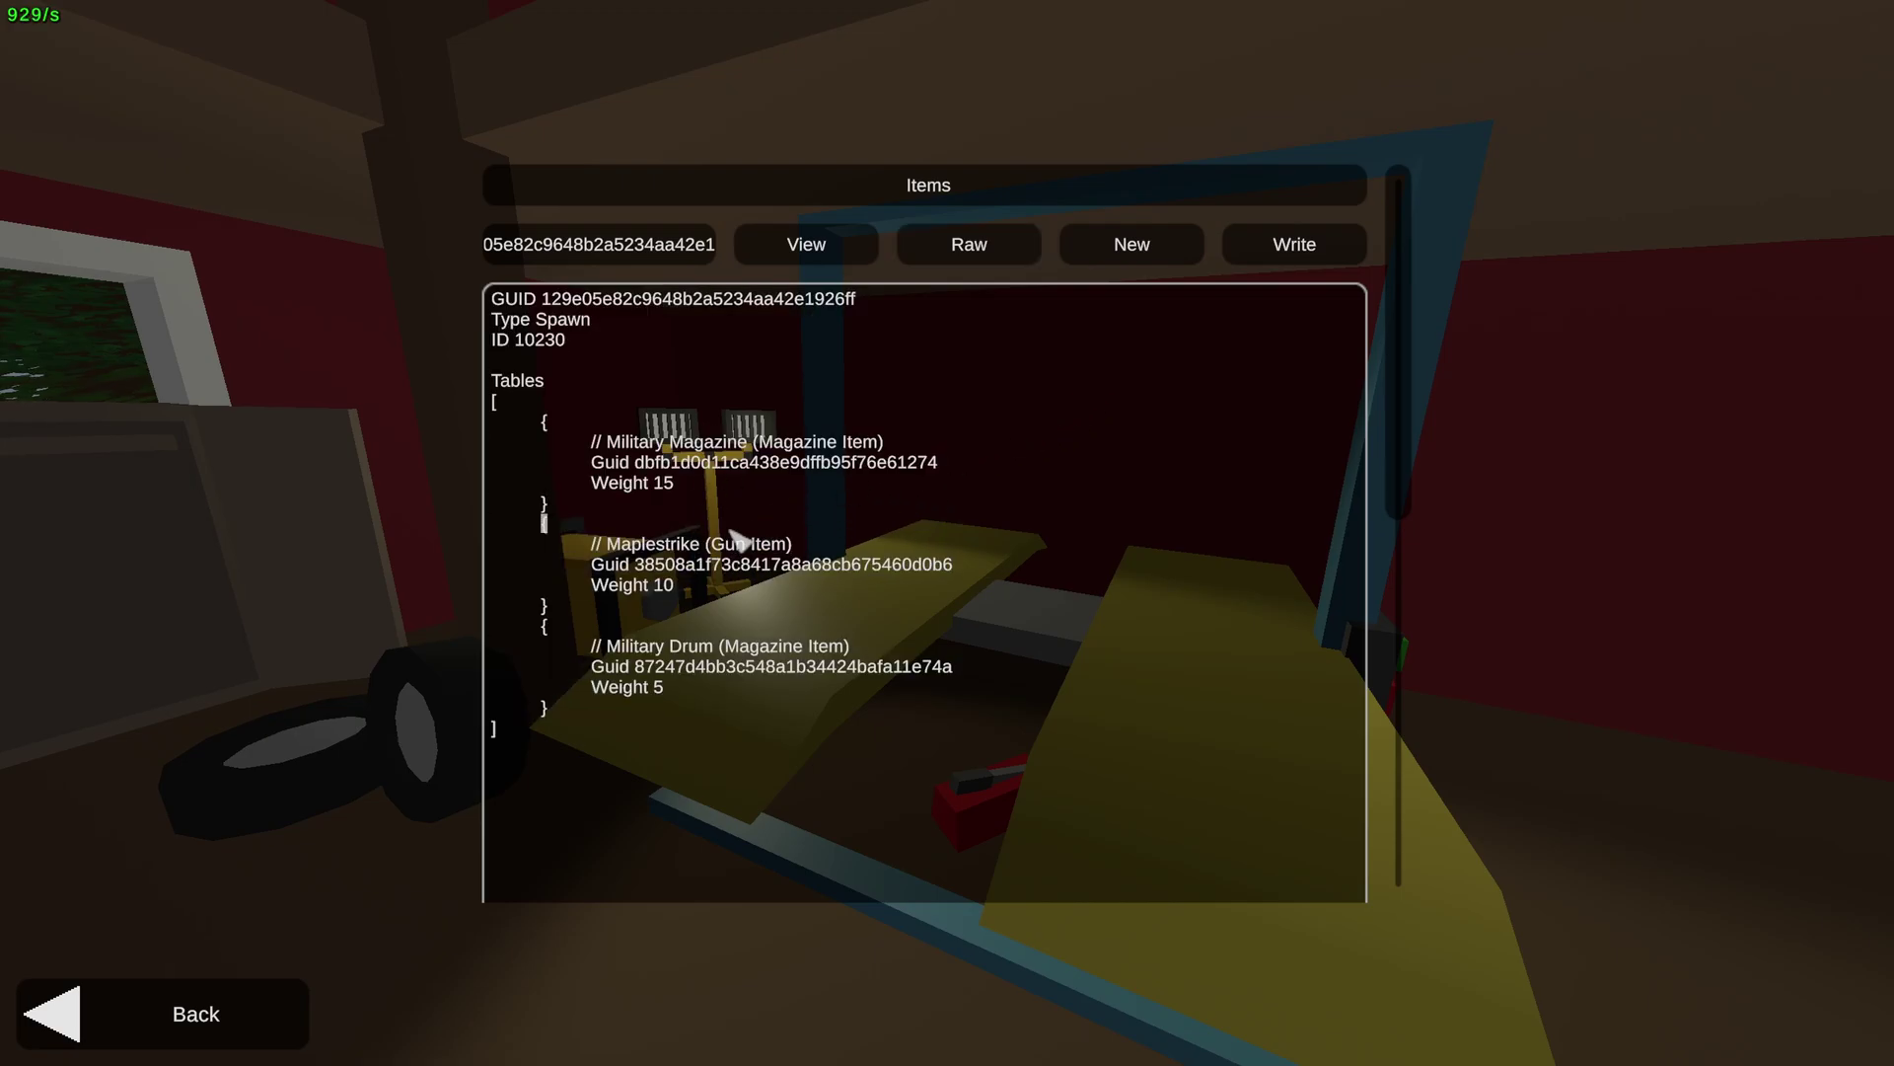
{"action": "left_click_drag", "start_coordinate": [735, 541], "coordinate": [953, 565]}
{"action": "double_click", "coordinate": [663, 585]}
{"action": "left_click", "coordinate": [612, 614]}
{"action": "type", "text": "s"}
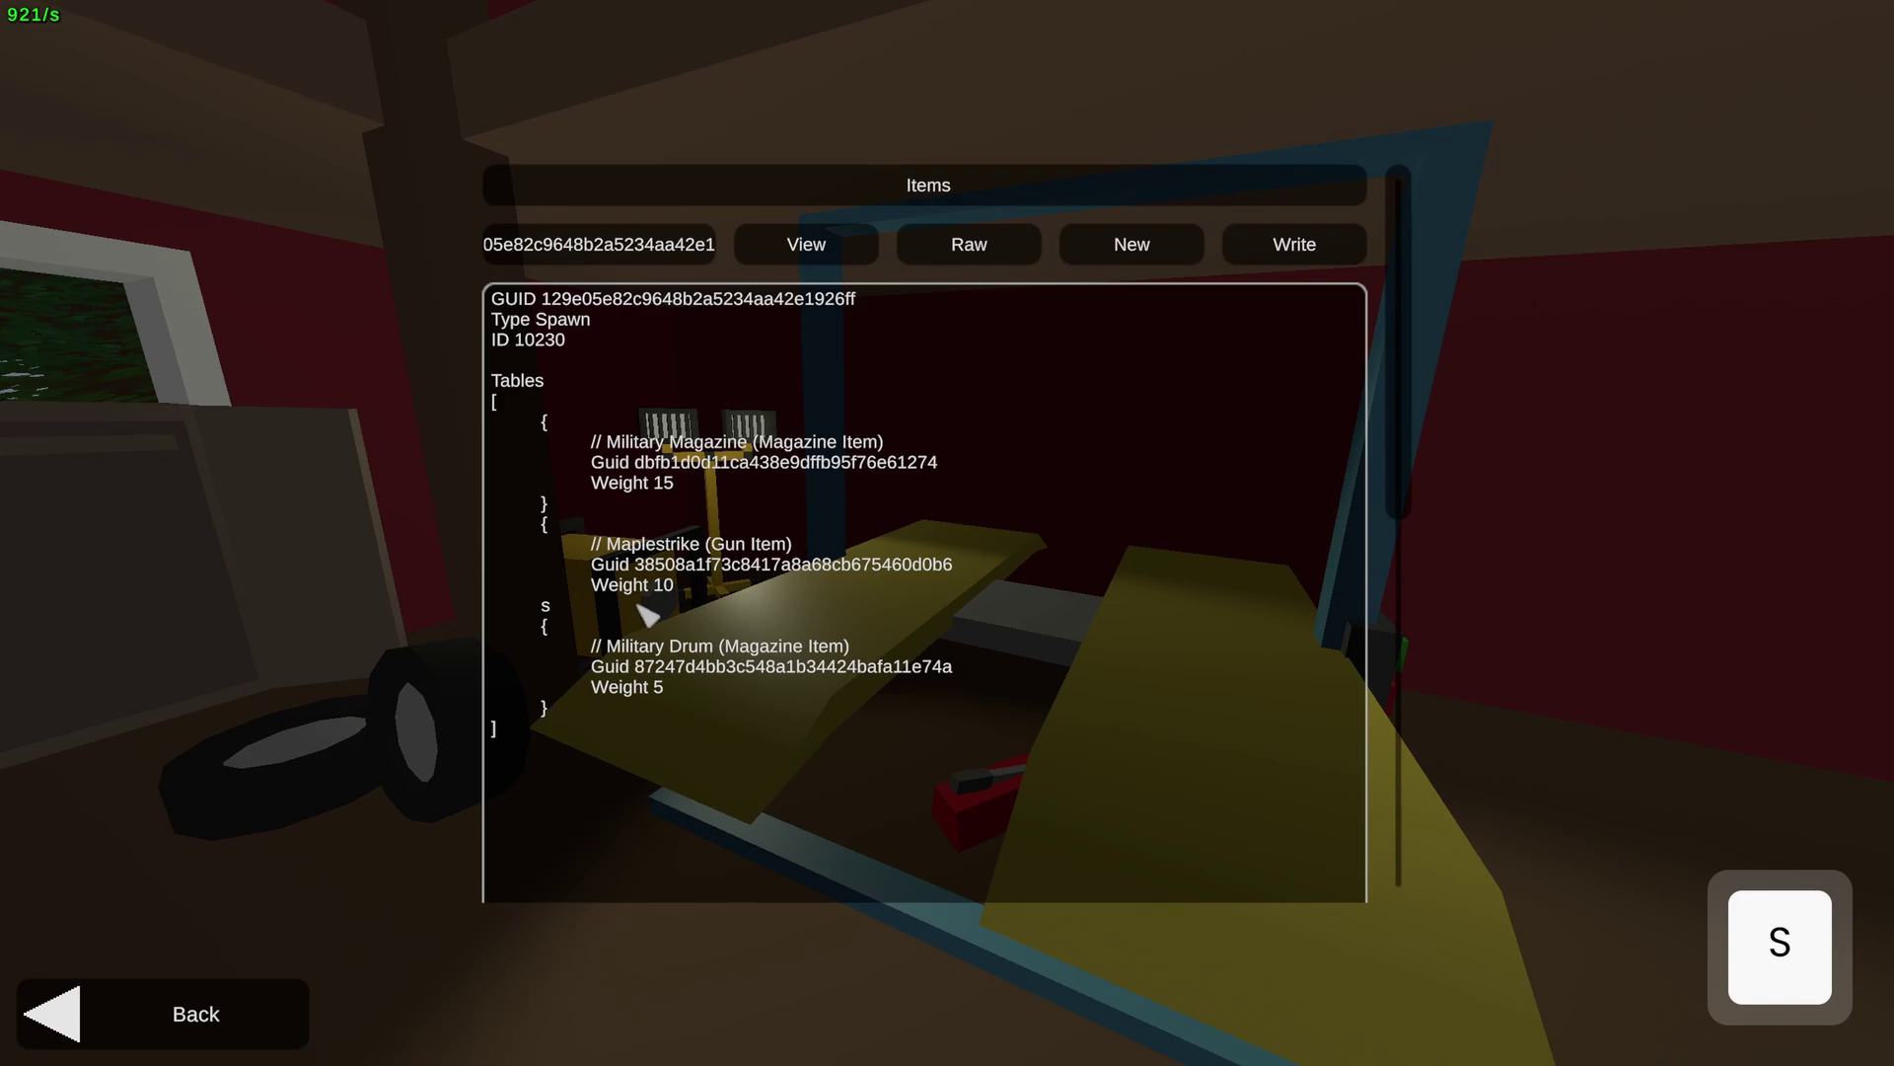
{"action": "key", "text": "BackSpace"}
{"action": "type", "text": "}"}
Copy the entire raw text of item table 10230 and switch to Maplestrike_Airdrop.dat in Notepad
{"action": "left_click", "coordinate": [674, 499]}
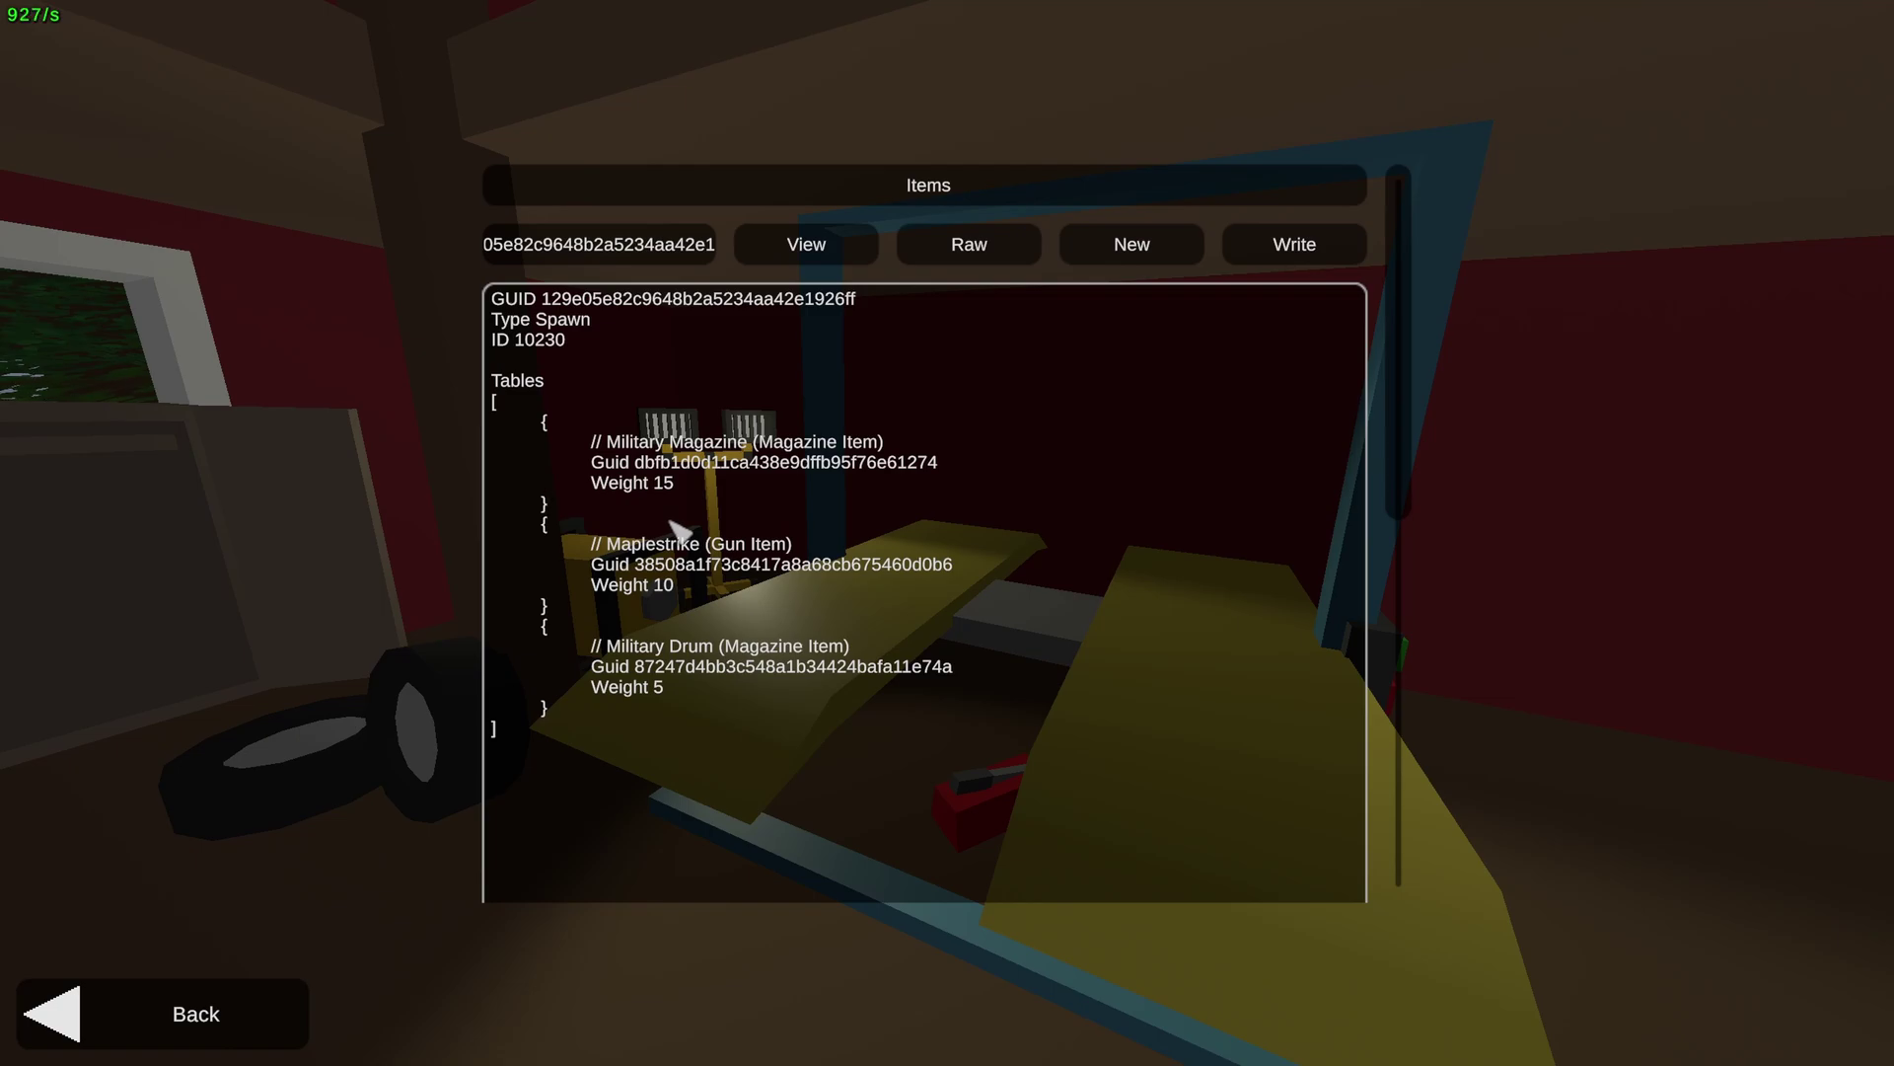
{"action": "key", "text": "ctrl+a"}
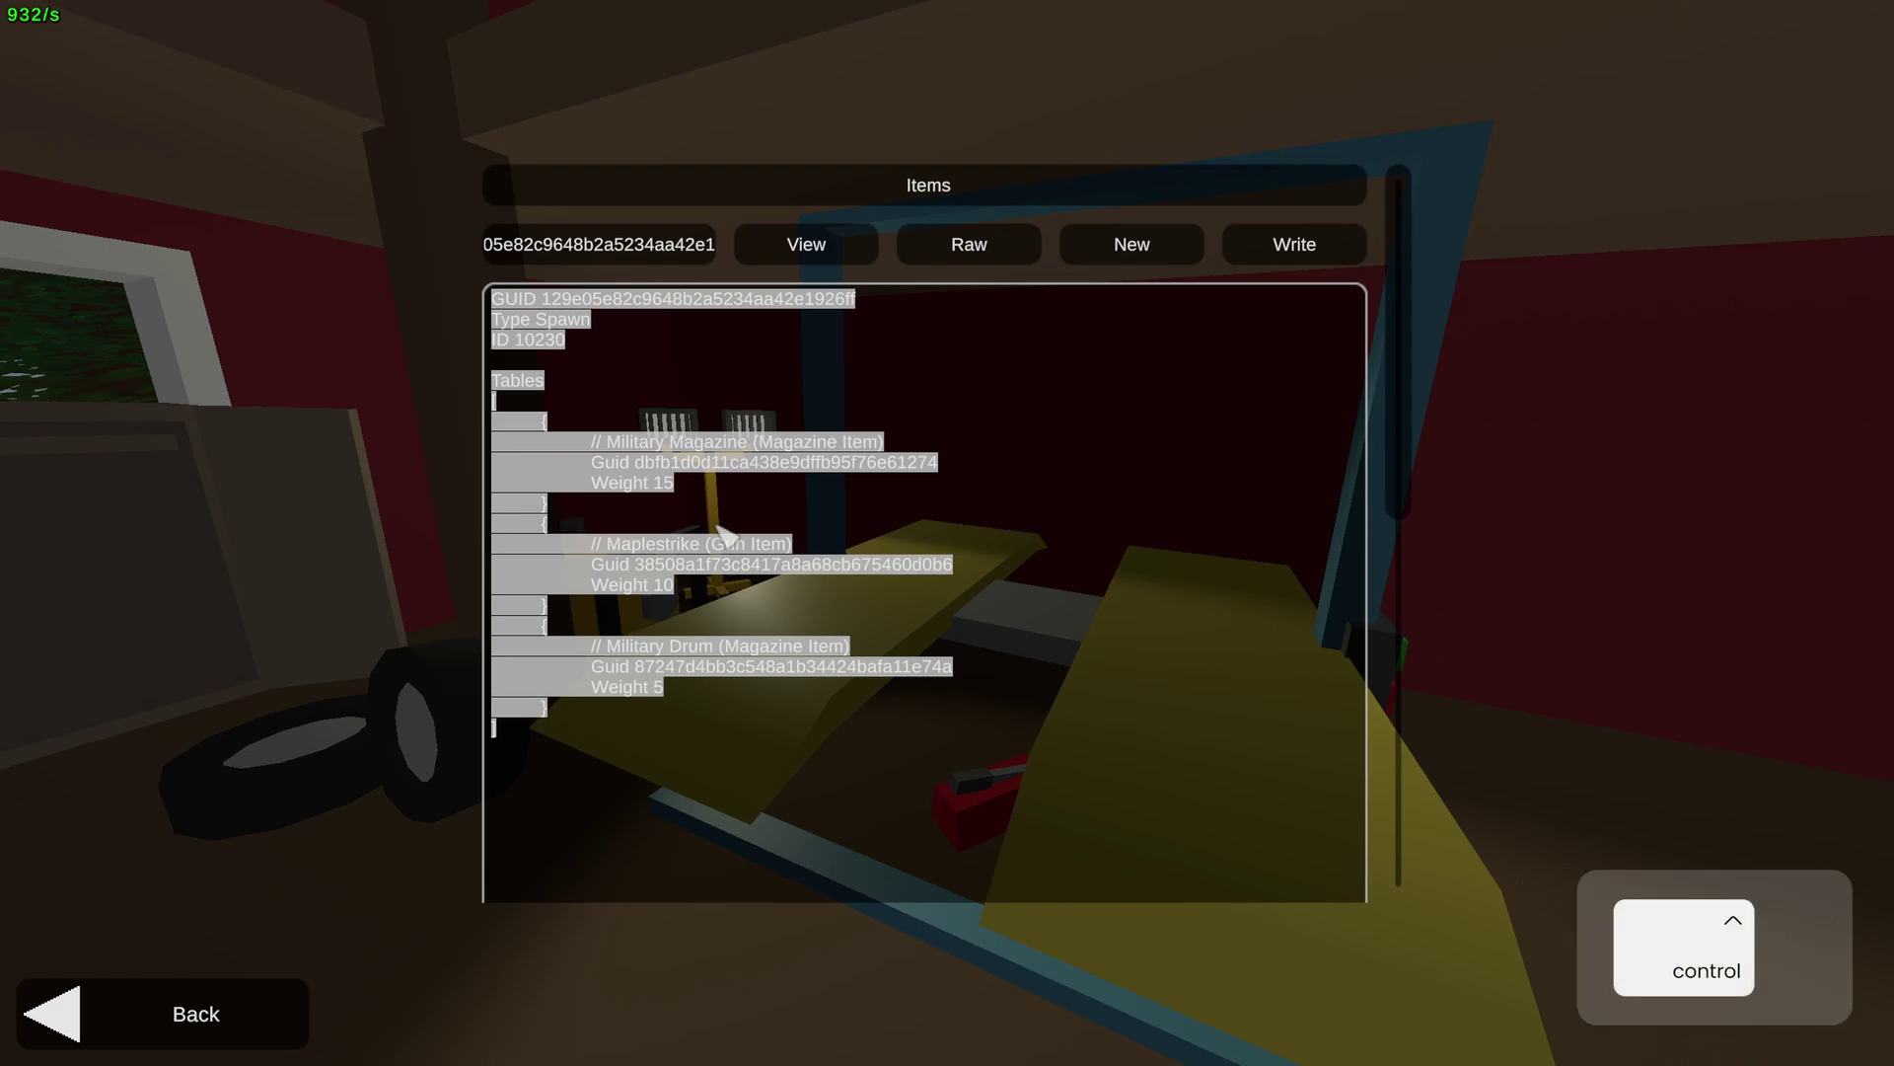
{"action": "key", "text": "ctrl+c"}
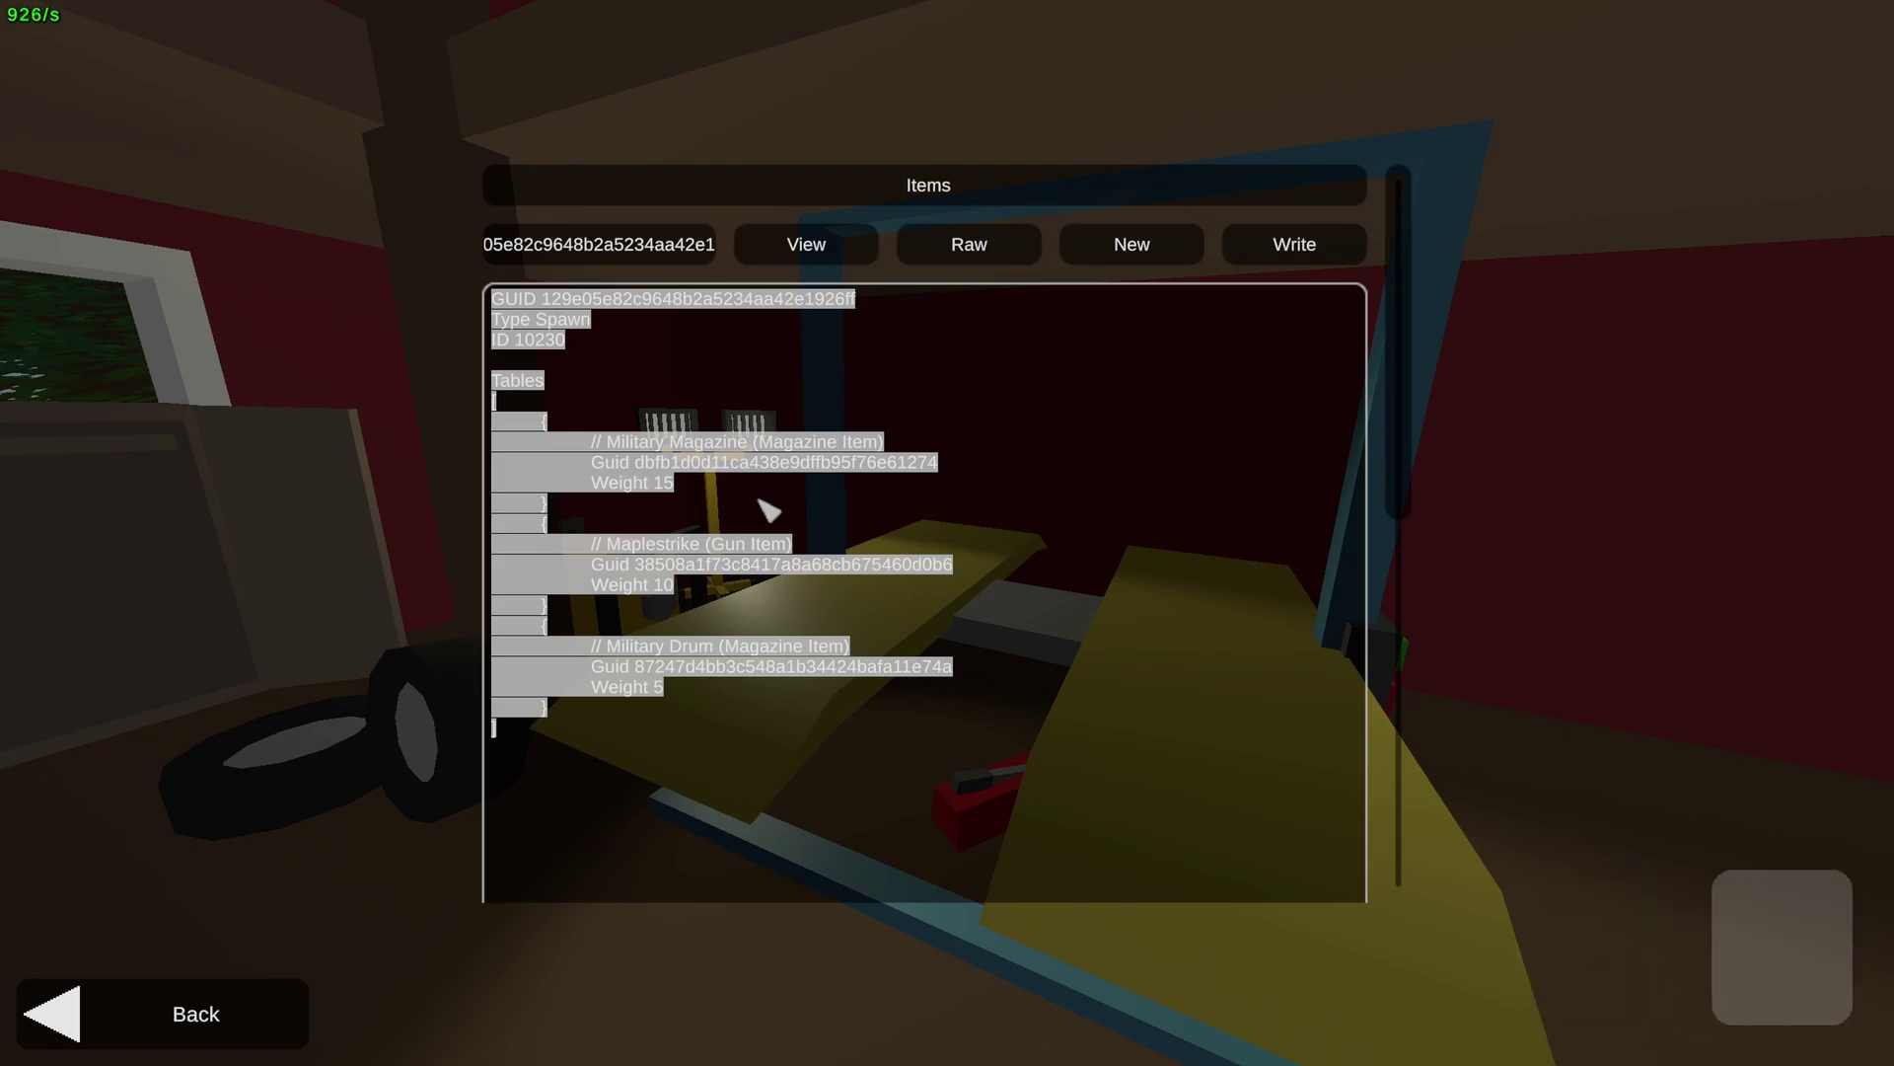
{"action": "key", "text": "alt+Tab"}
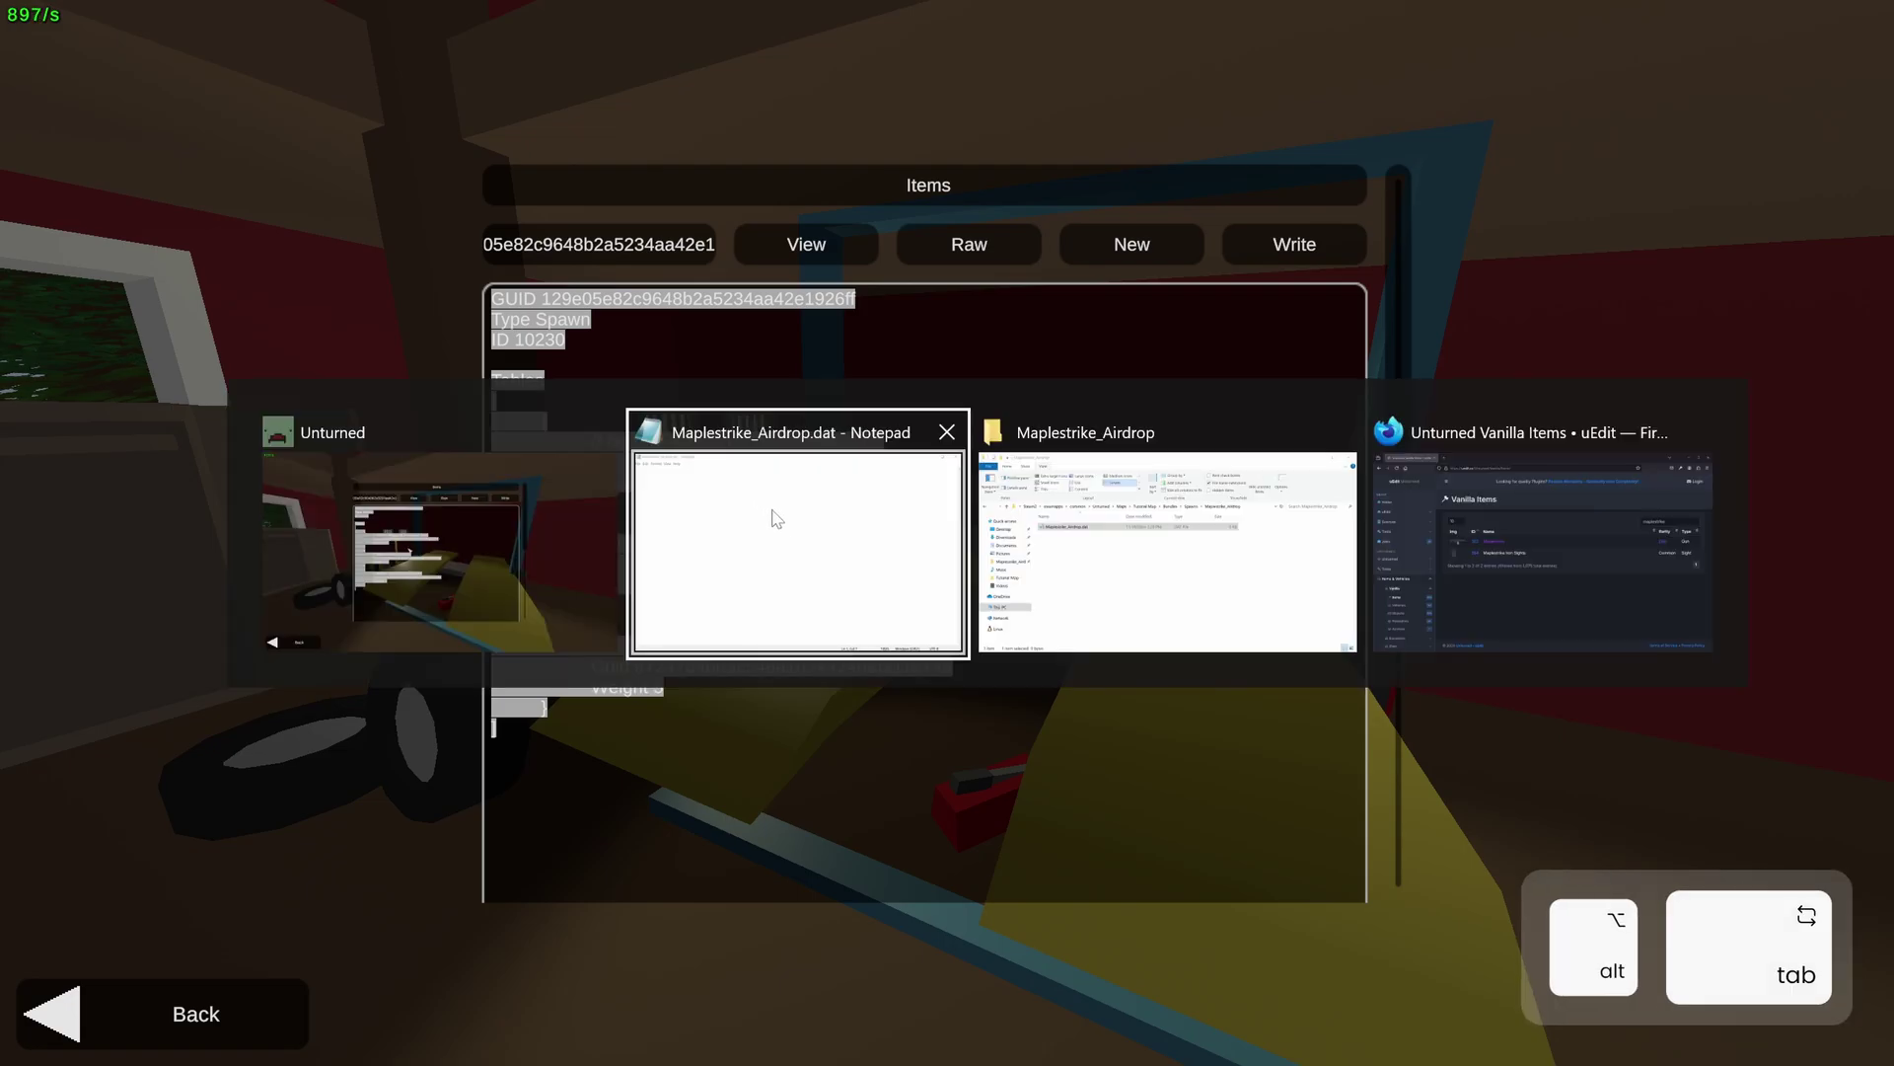
{"action": "left_click", "coordinate": [879, 563]}
{"action": "key", "text": "alt"}
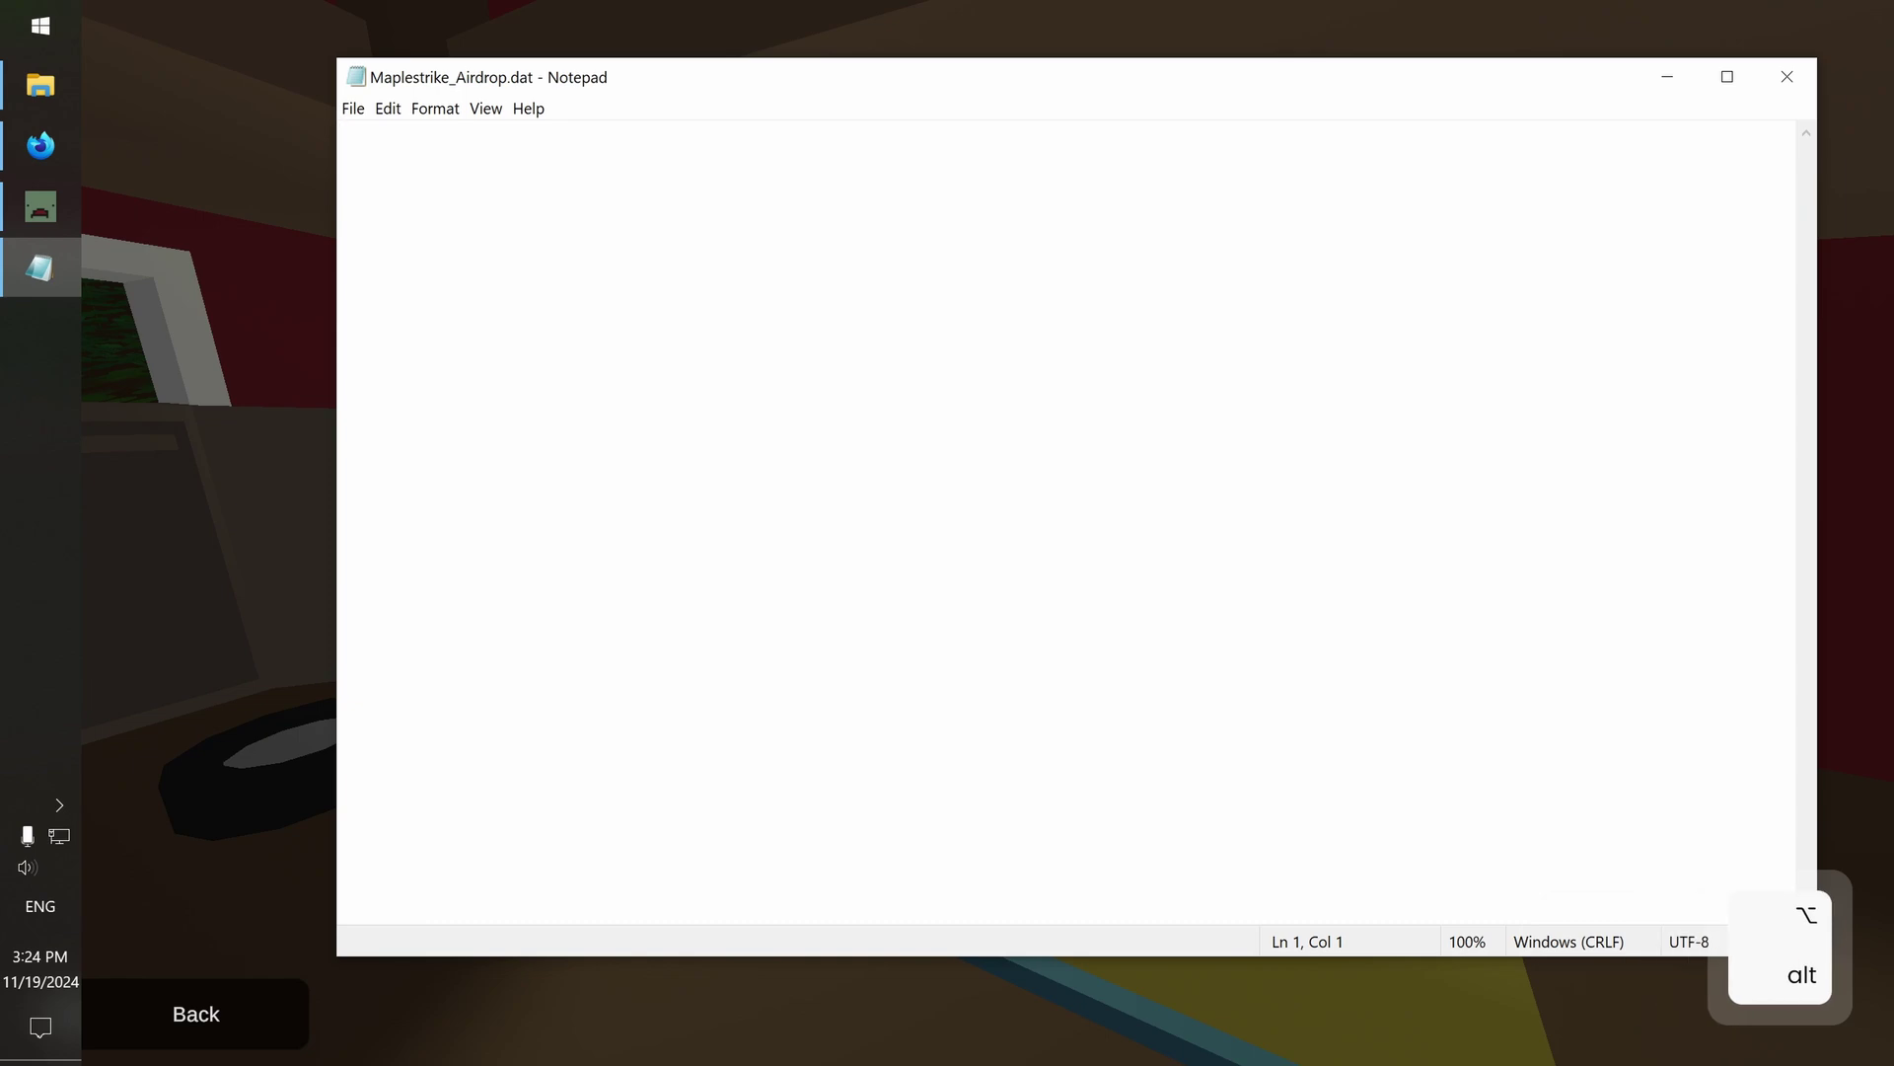
Paste the copied spawn table data into the empty Maplestrike_Airdrop.dat and save the file
{"action": "left_click_drag", "start_coordinate": [580, 77], "coordinate": [536, 85]}
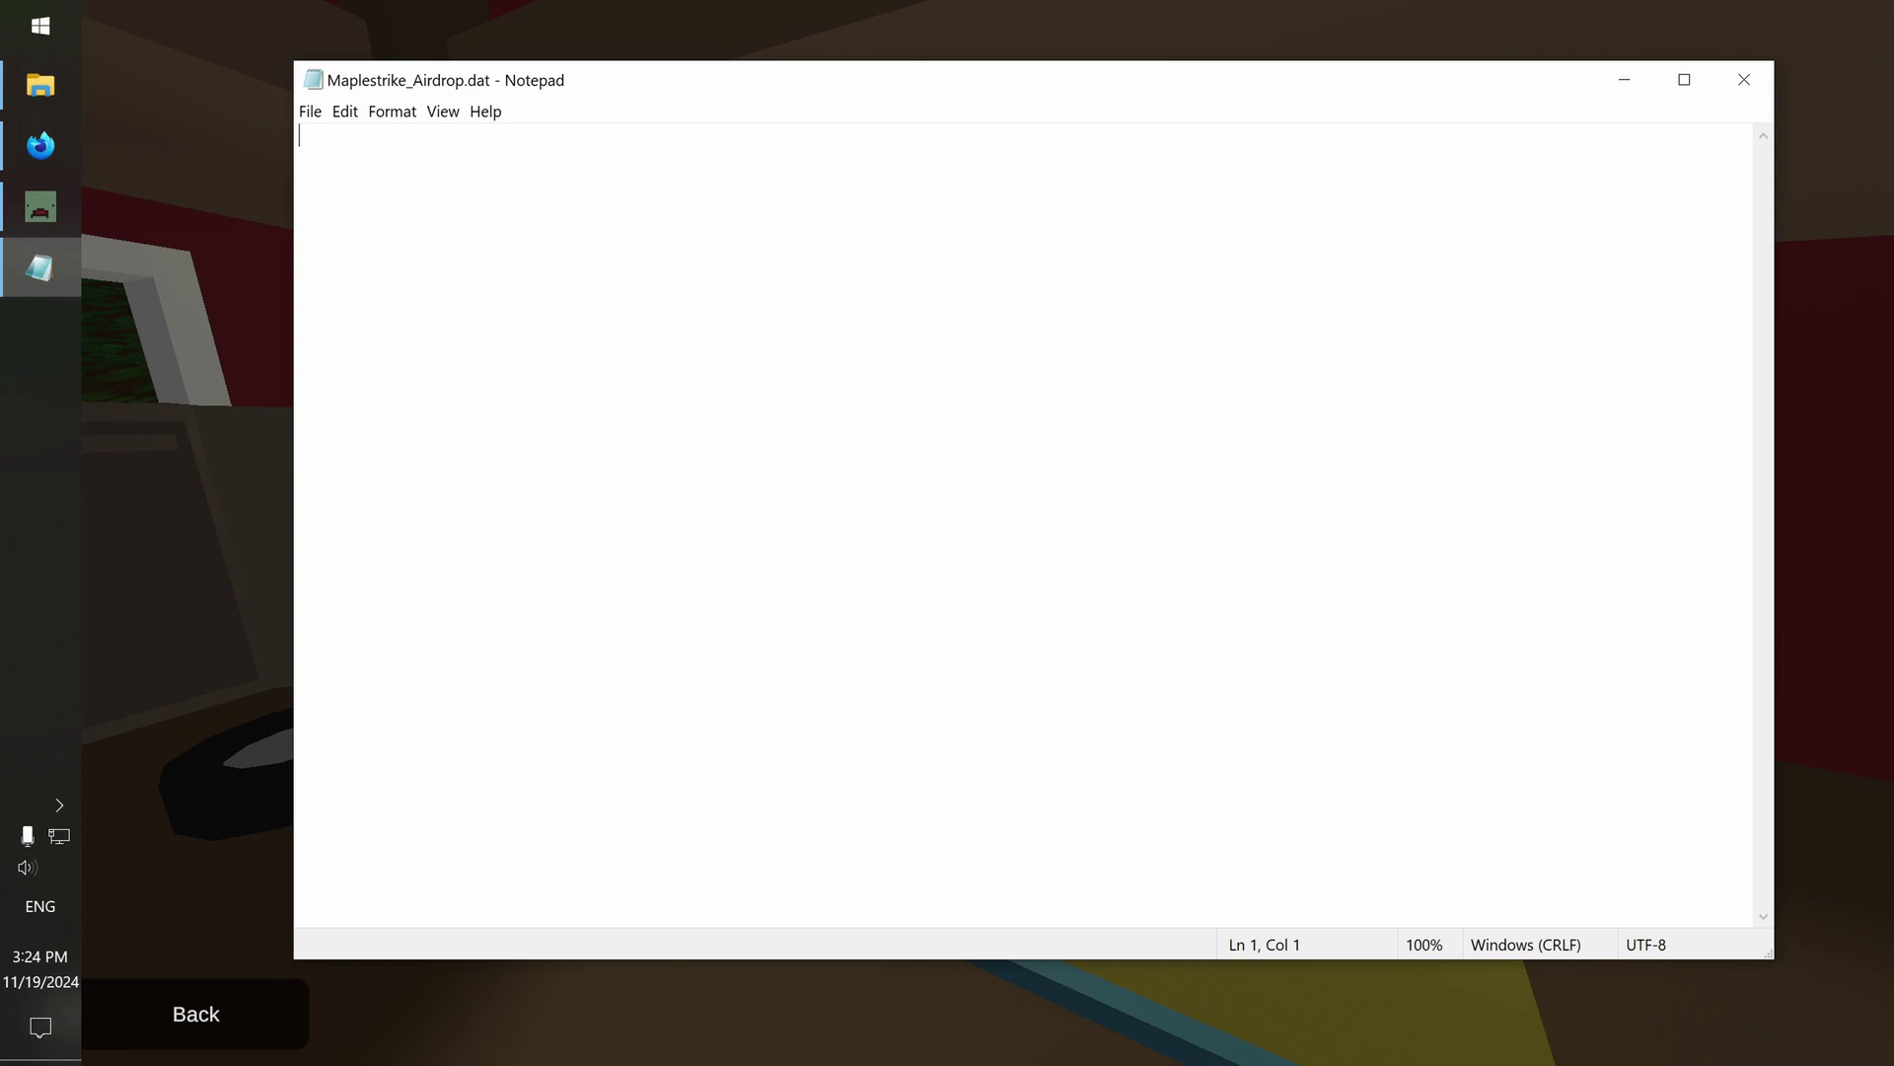
{"action": "right_click", "coordinate": [470, 190]}
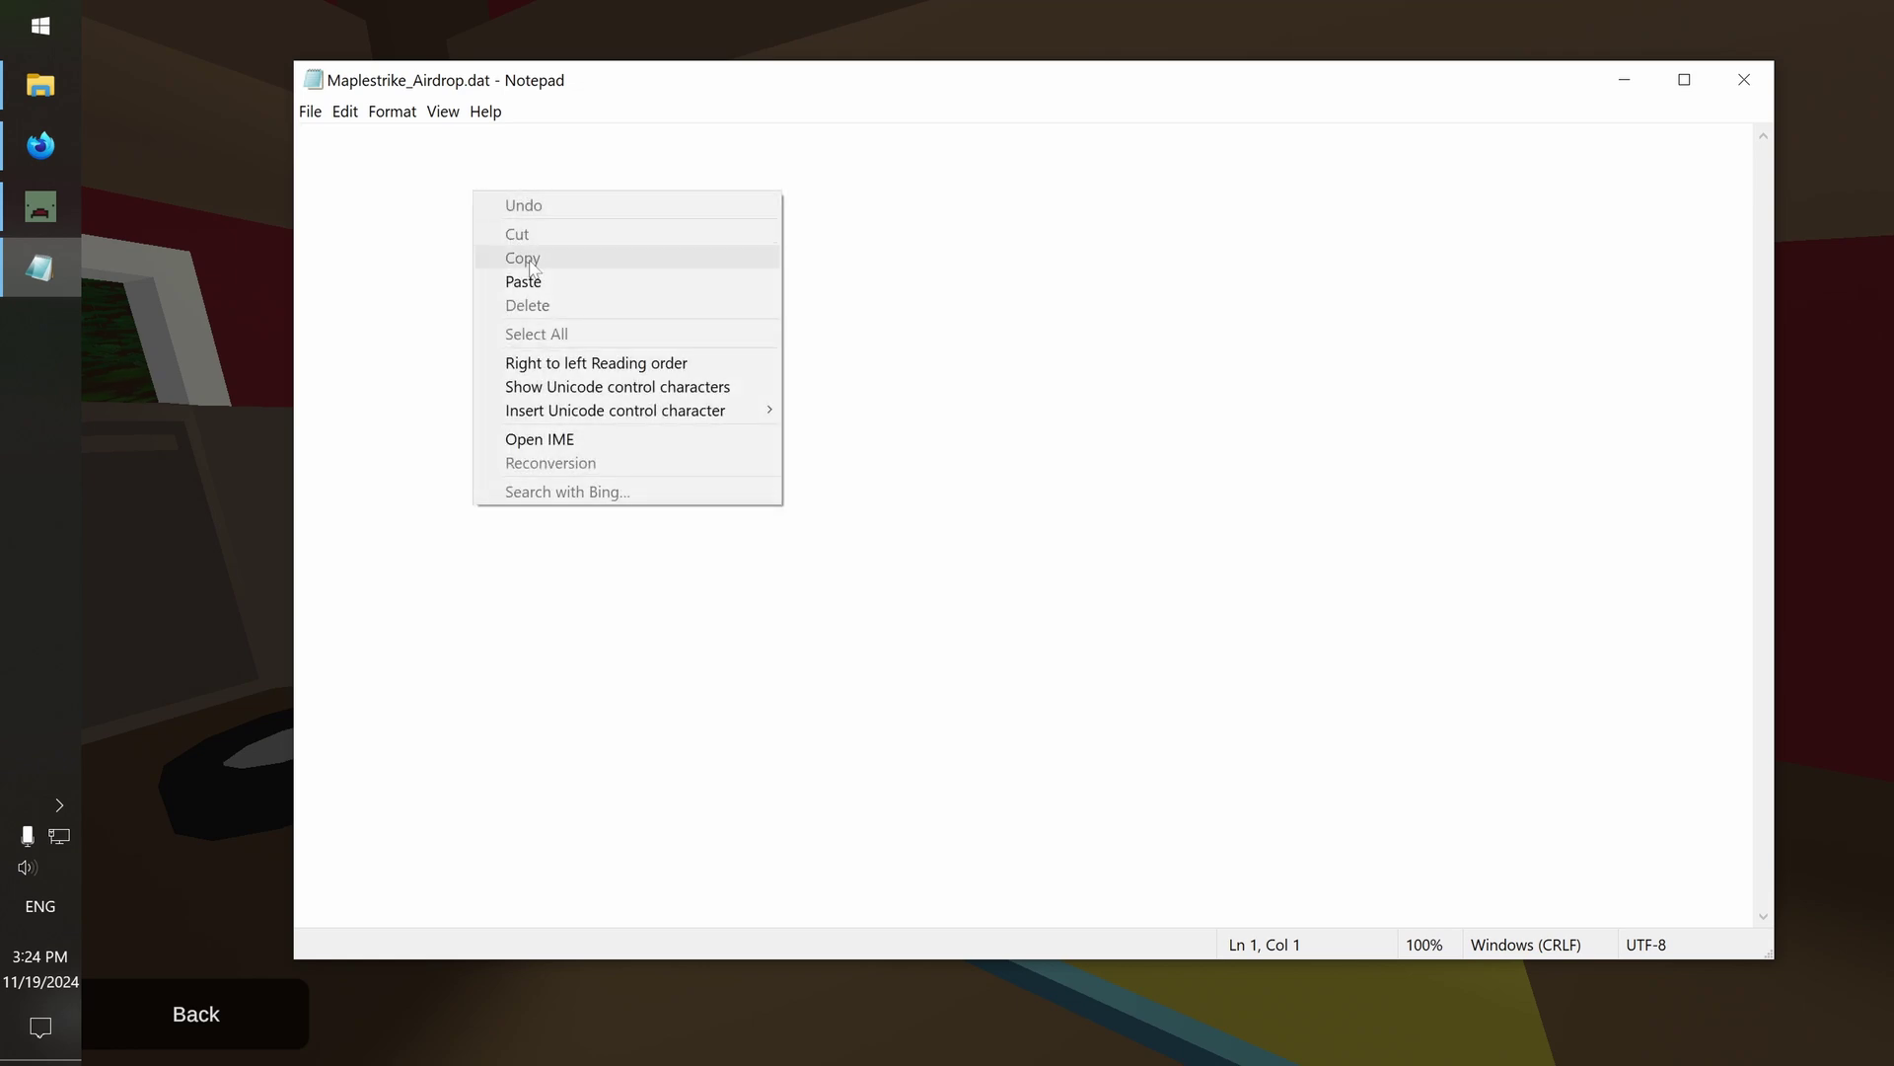
{"action": "left_click", "coordinate": [503, 279]}
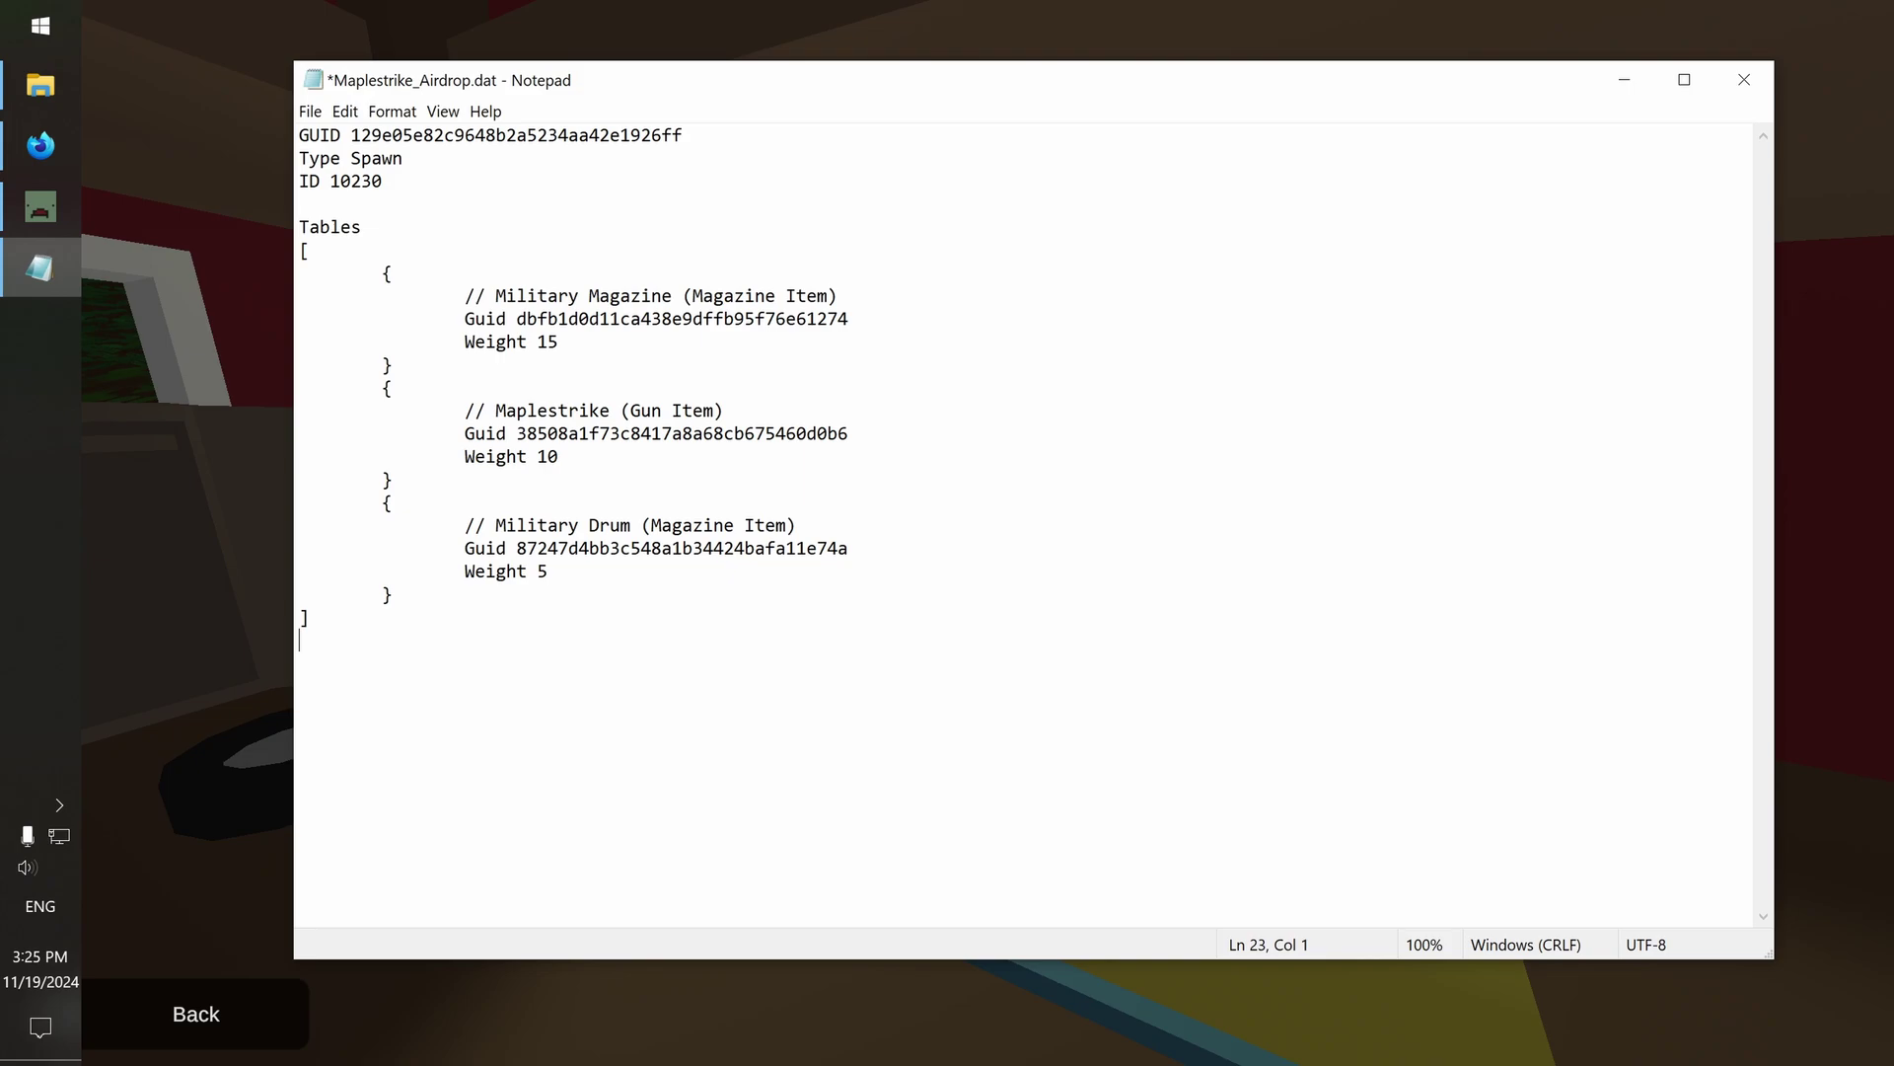
{"action": "left_click", "coordinate": [310, 111]}
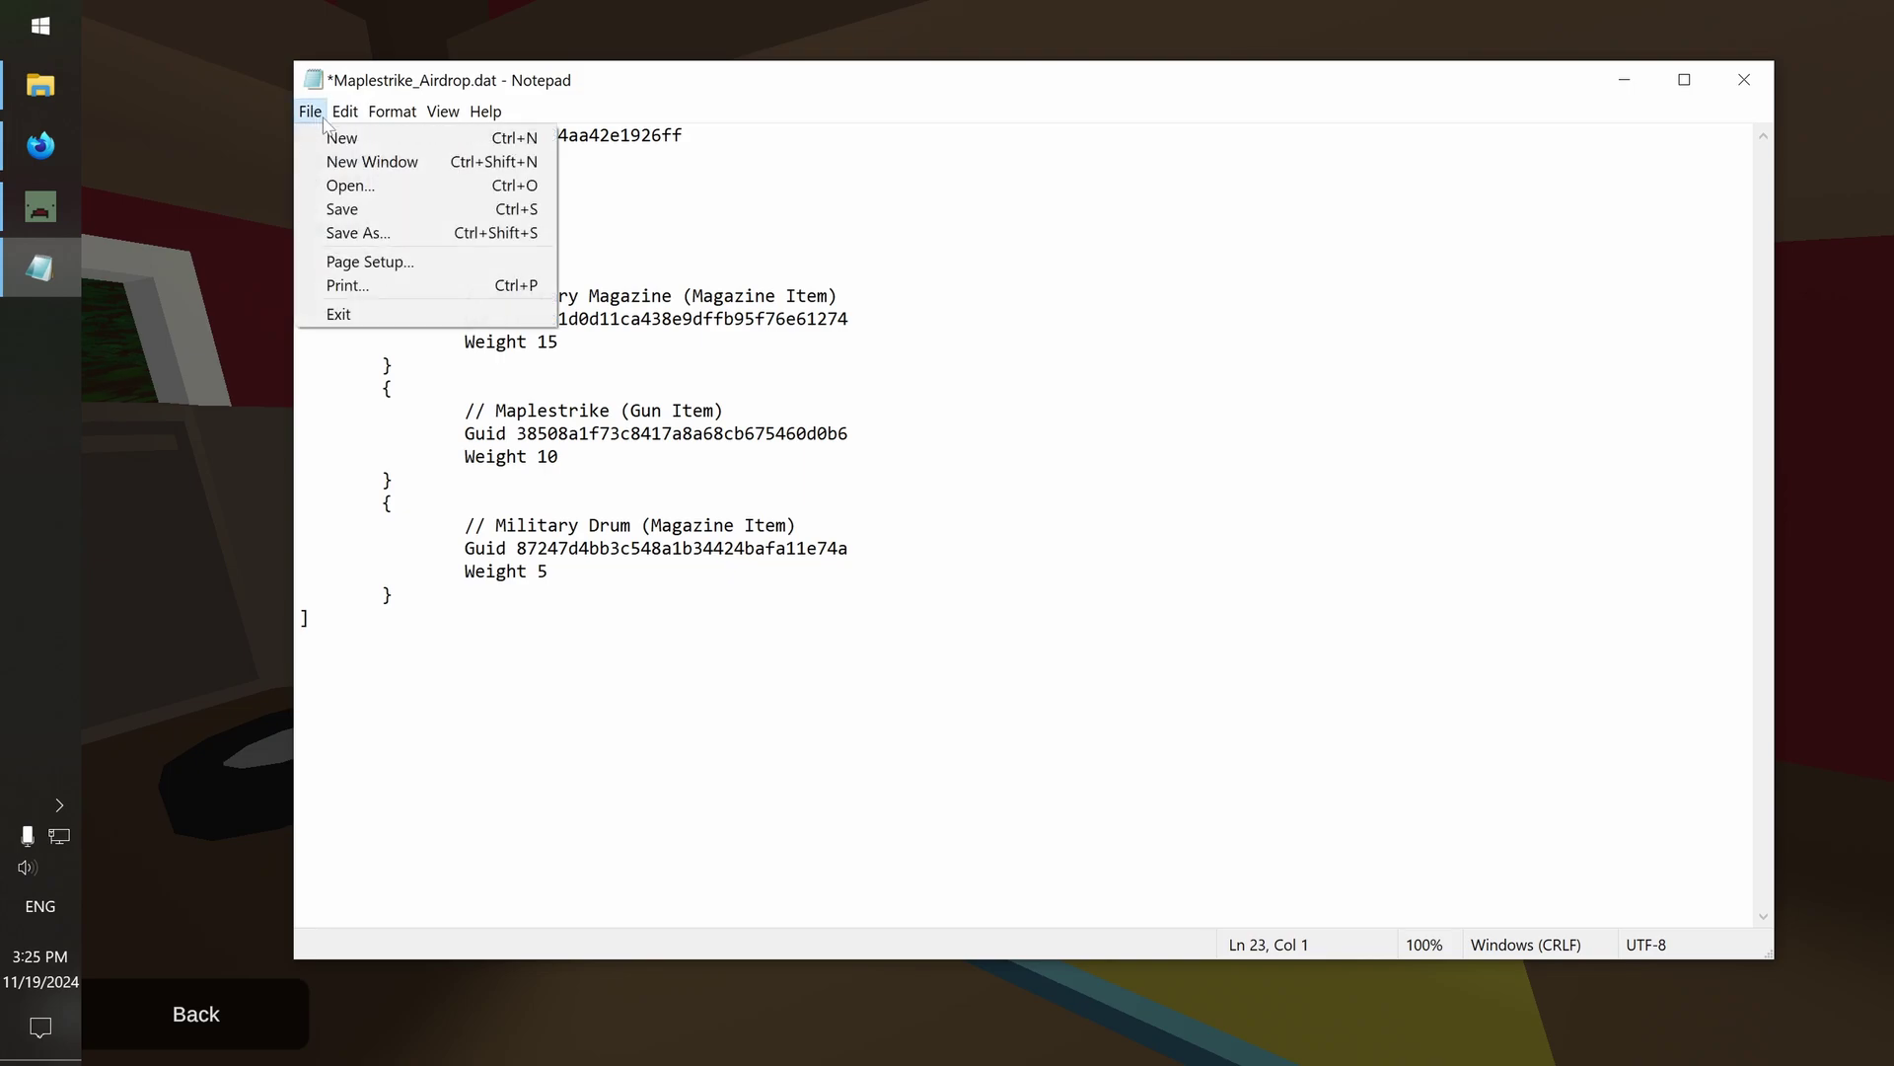
{"action": "left_click", "coordinate": [361, 210]}
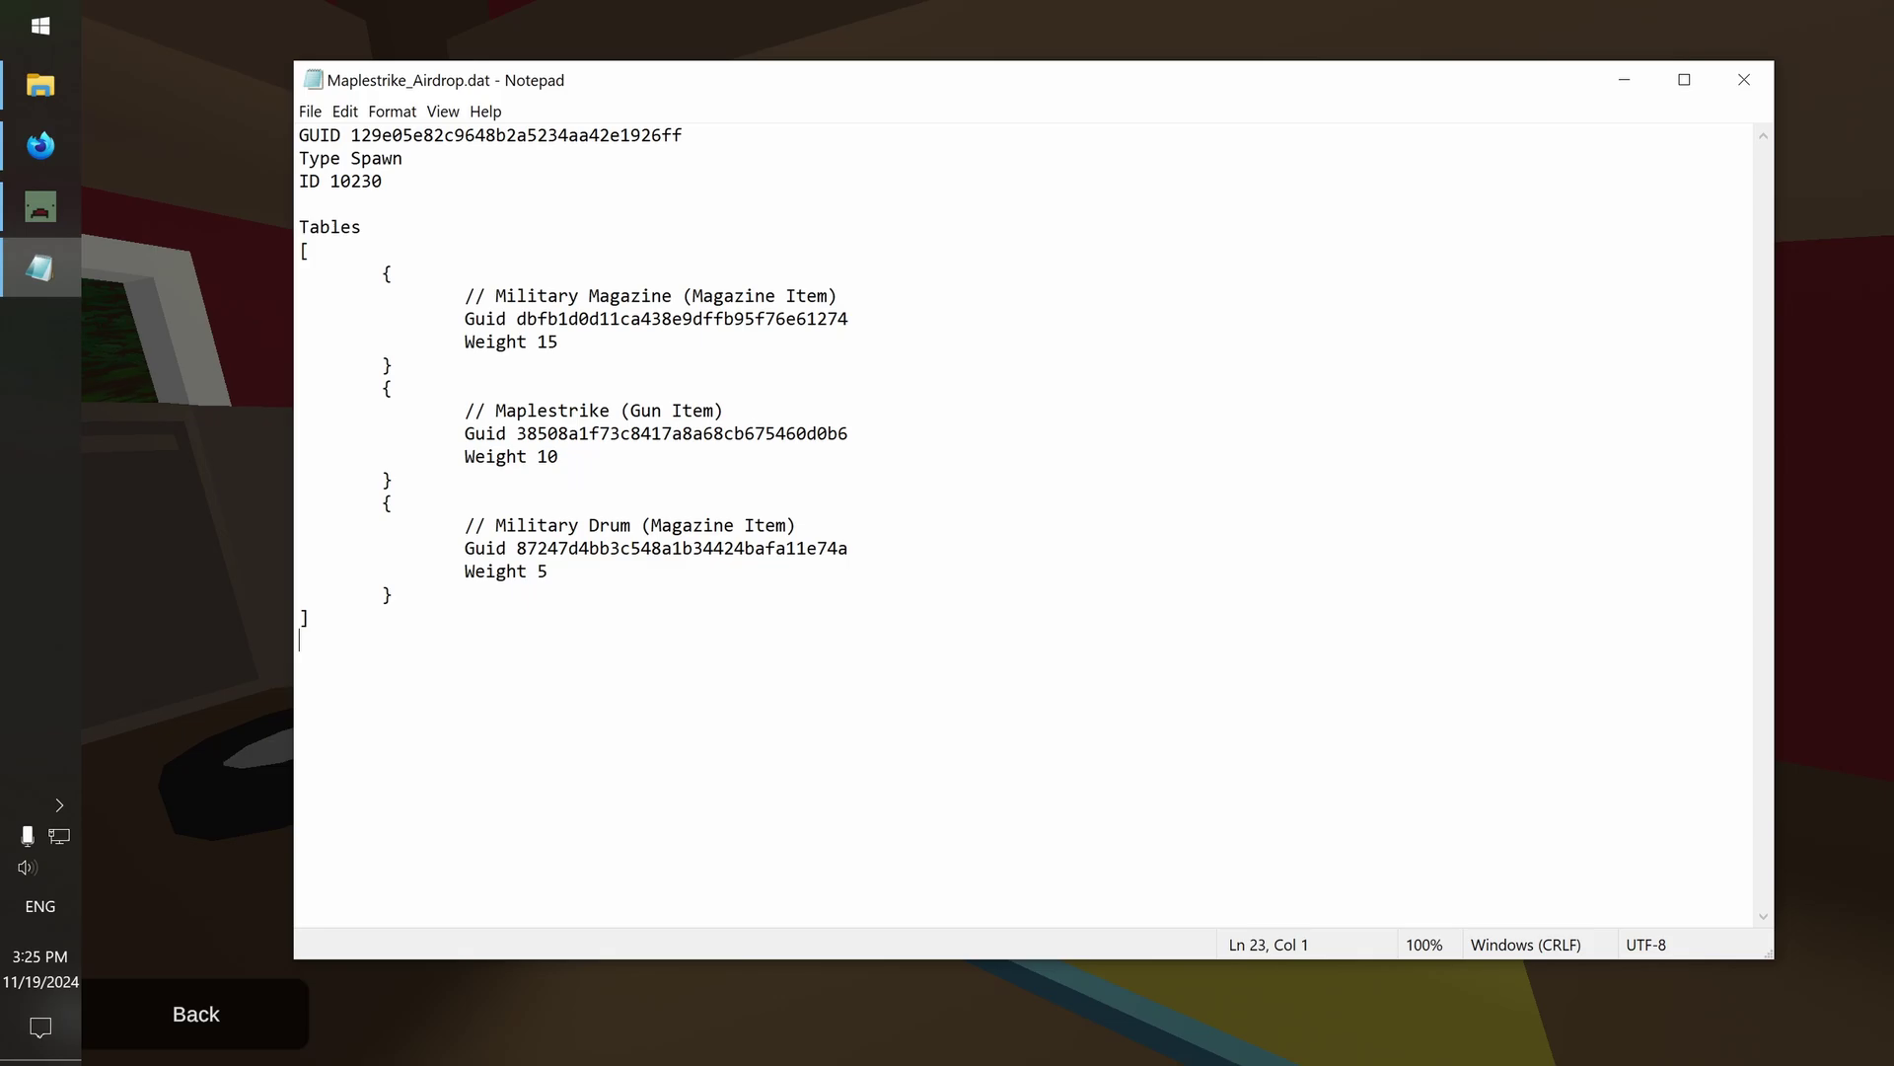
Switch back to Unturned, leave the spawn tables and open the Tutorial Map in the map editor
{"action": "left_click", "coordinate": [1226, 51]}
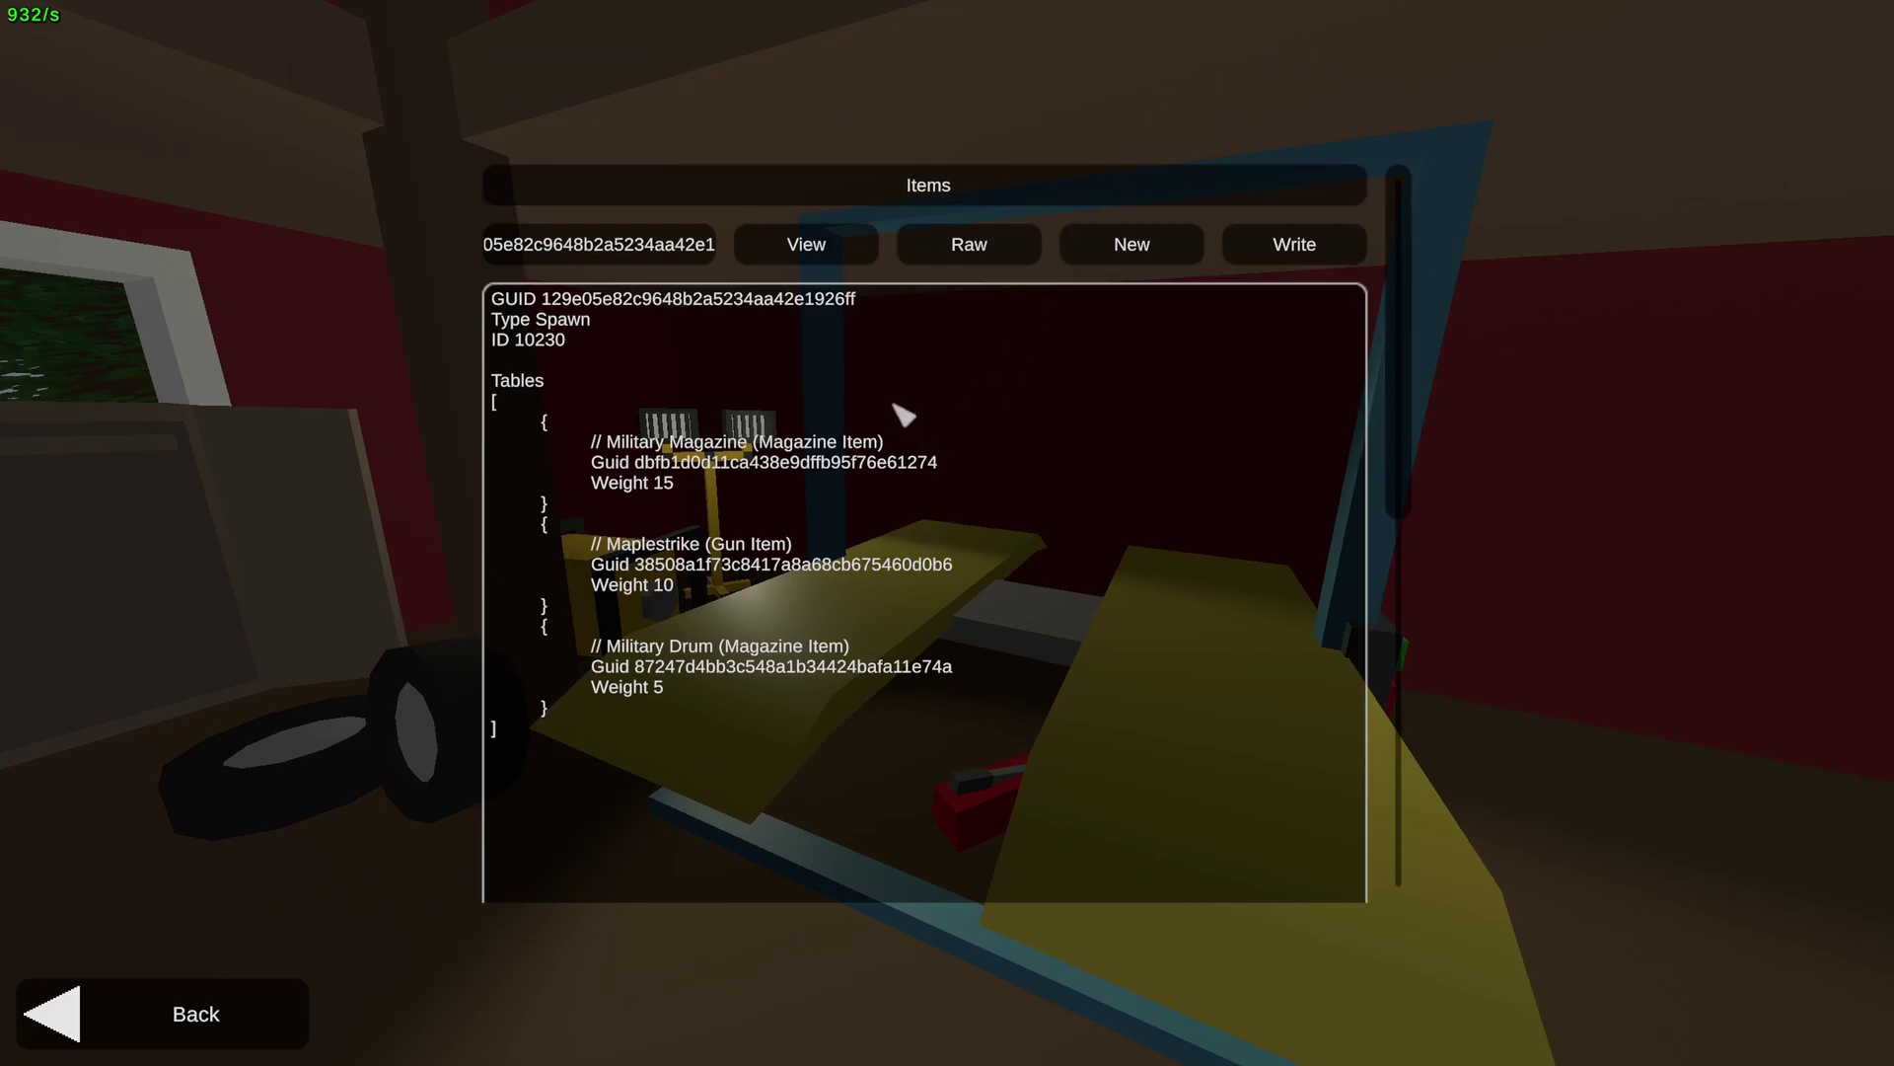
{"action": "key", "text": "Escape"}
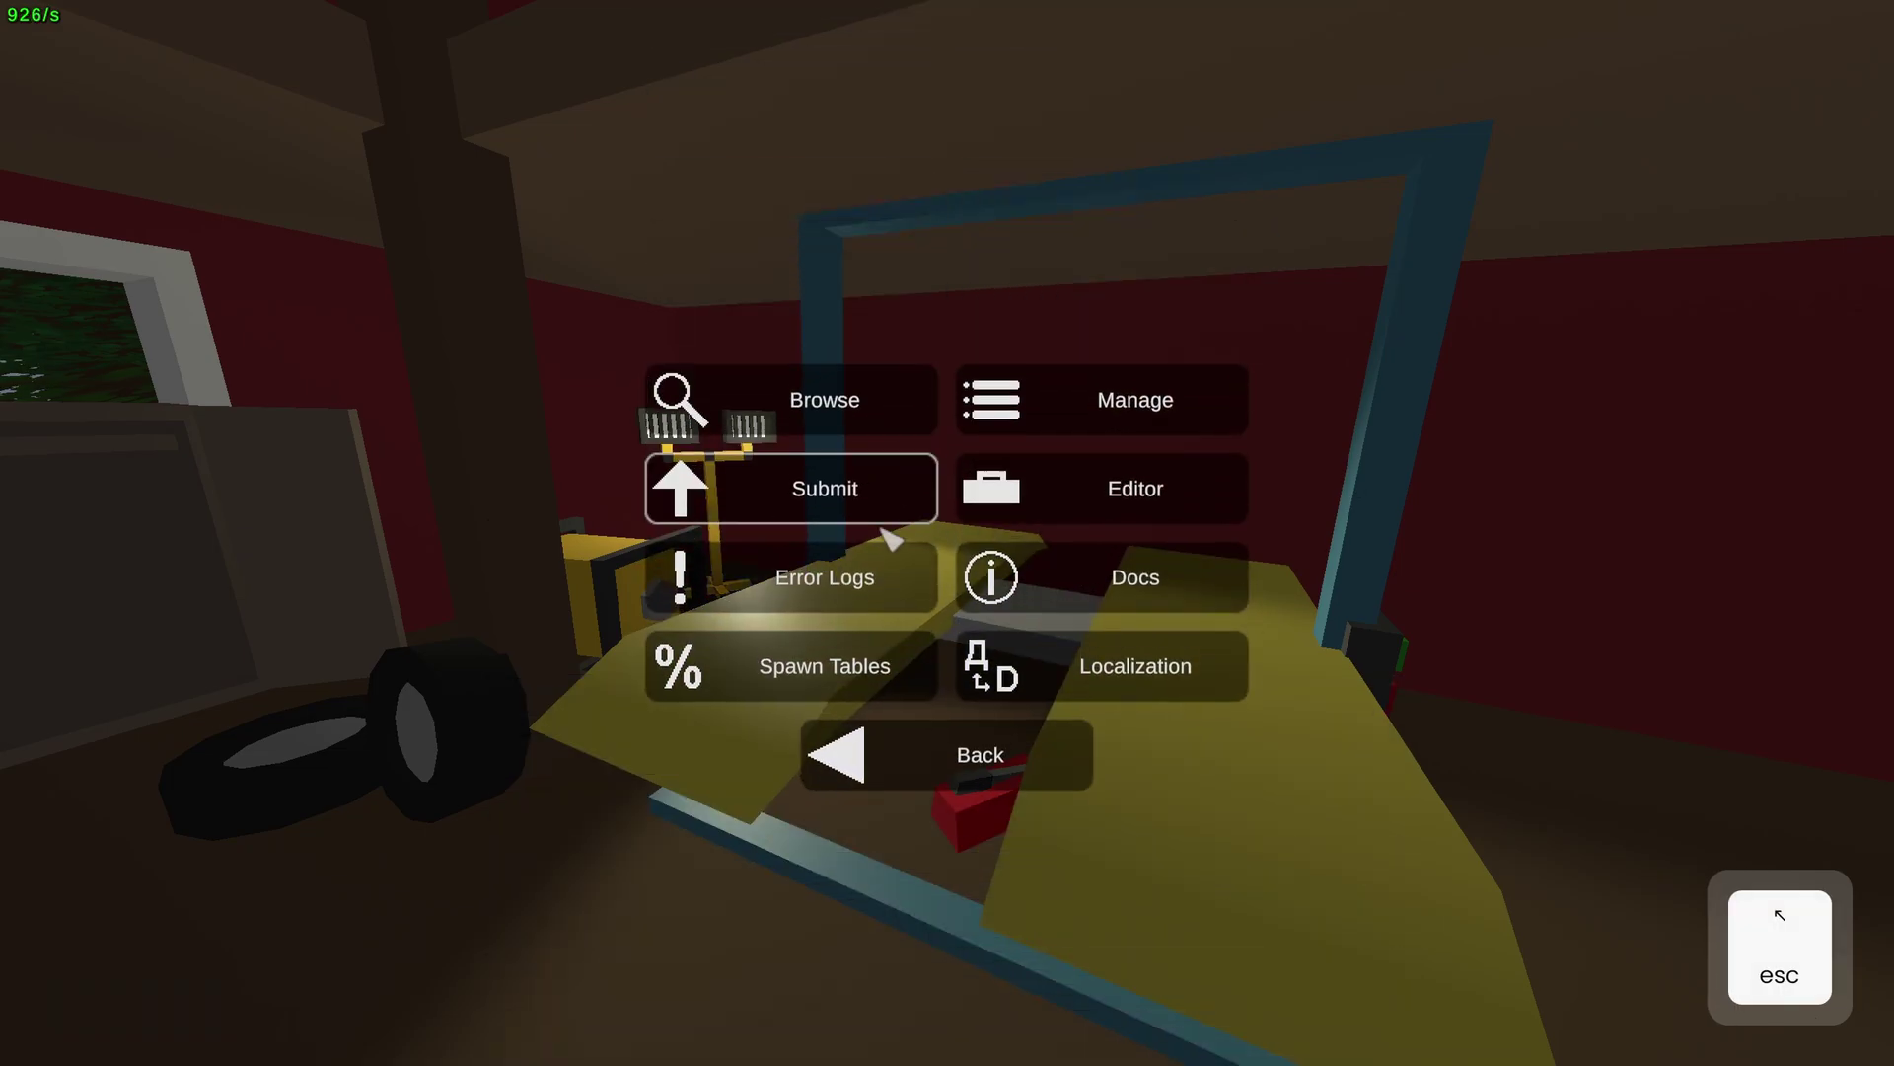
{"action": "left_click", "coordinate": [1085, 511]}
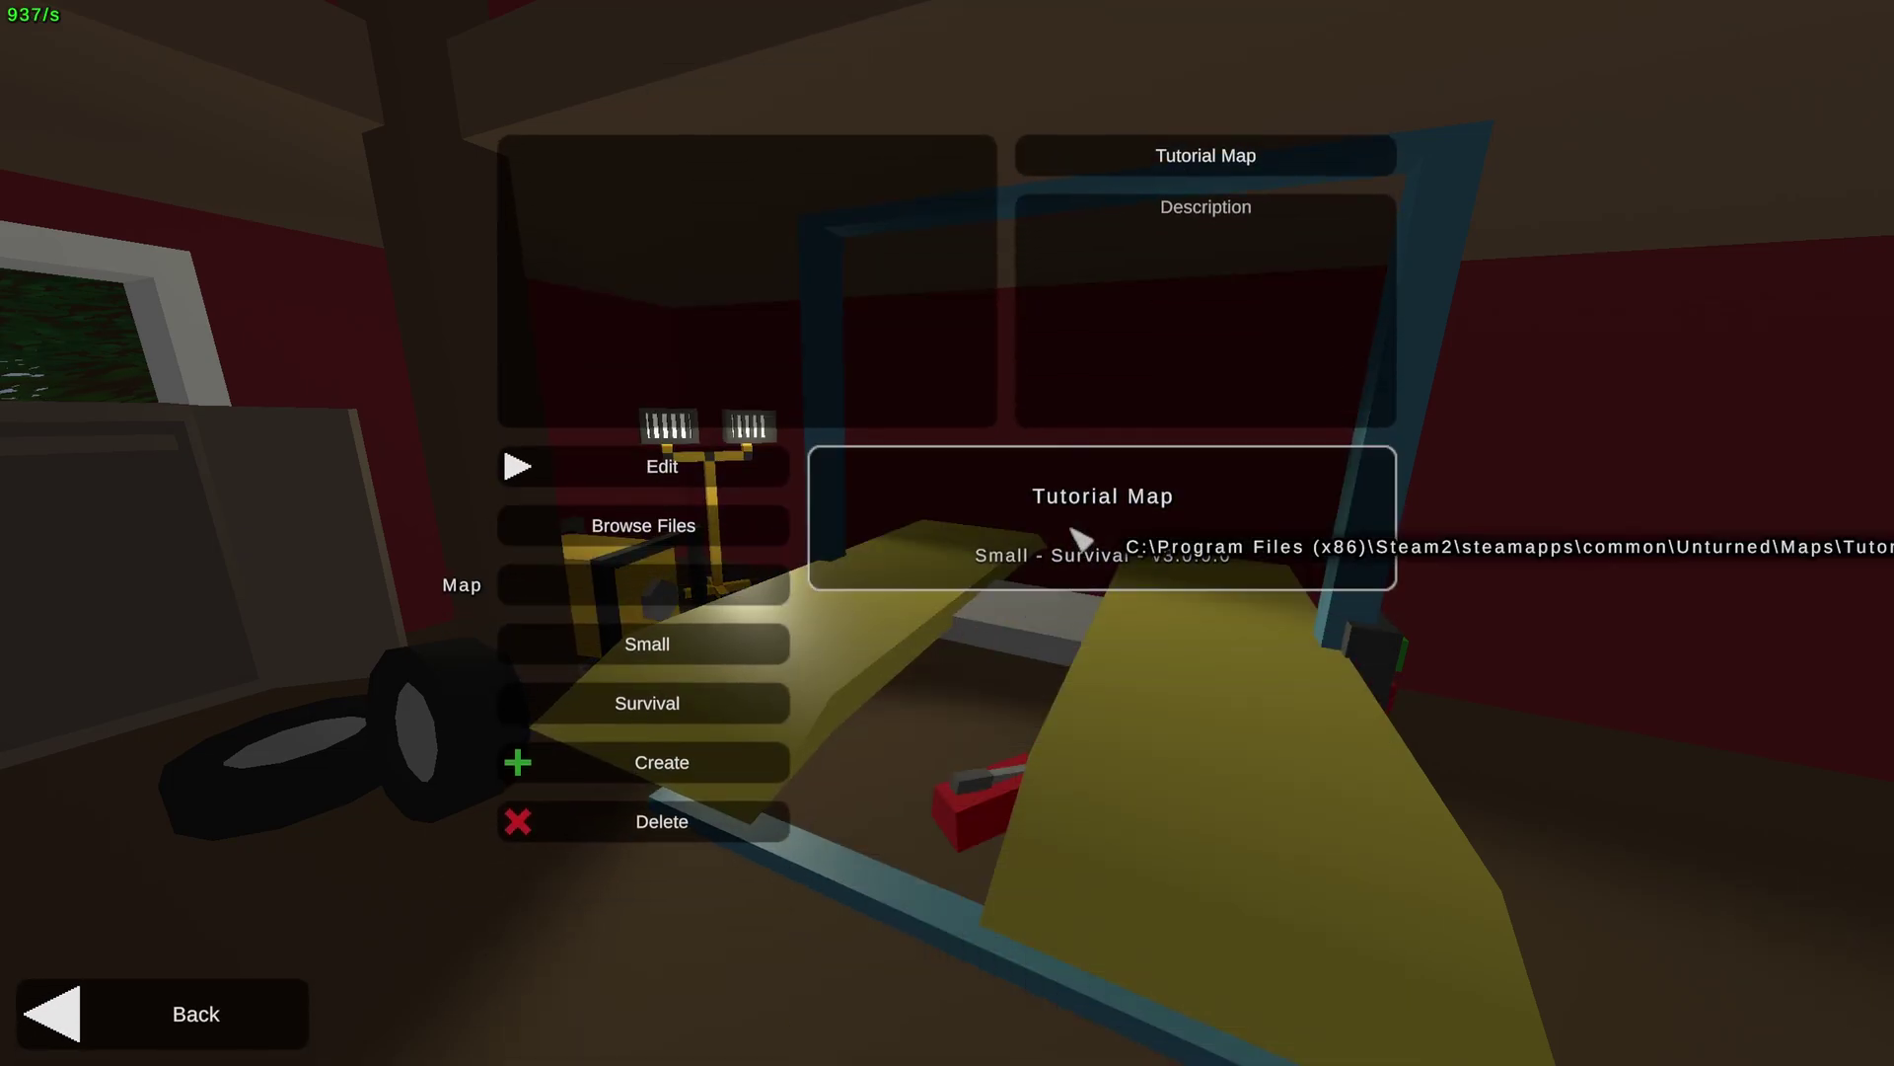
{"action": "left_click", "coordinate": [773, 477]}
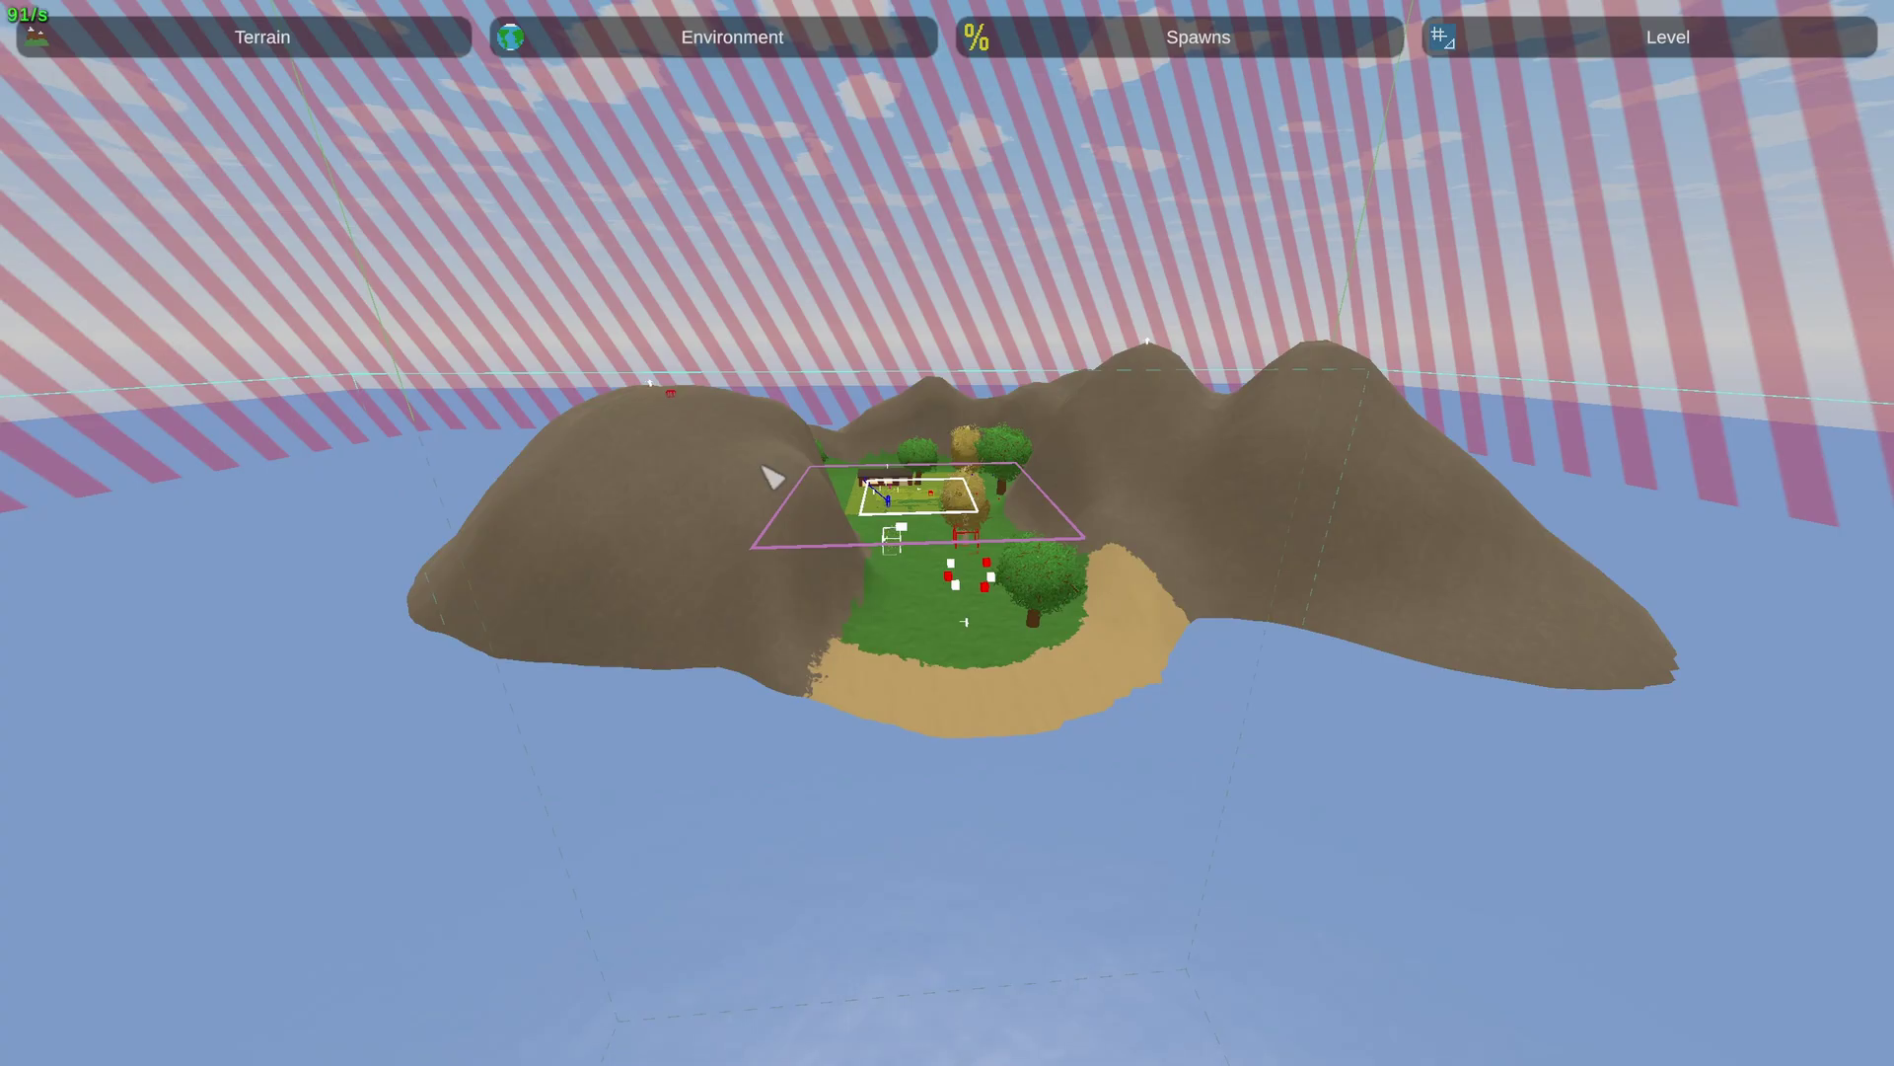
Place an Airdrop Marker node on the ground where the beach sand meets the grass beside the hill
{"action": "right_click_drag", "start_coordinate": [1026, 479], "coordinate": [761, 549]}
{"action": "key", "text": "d"}
{"action": "key", "text": "w"}
{"action": "key", "text": "a"}
{"action": "key", "text": "d"}
{"action": "key", "text": "a"}
{"action": "key", "text": "d"}
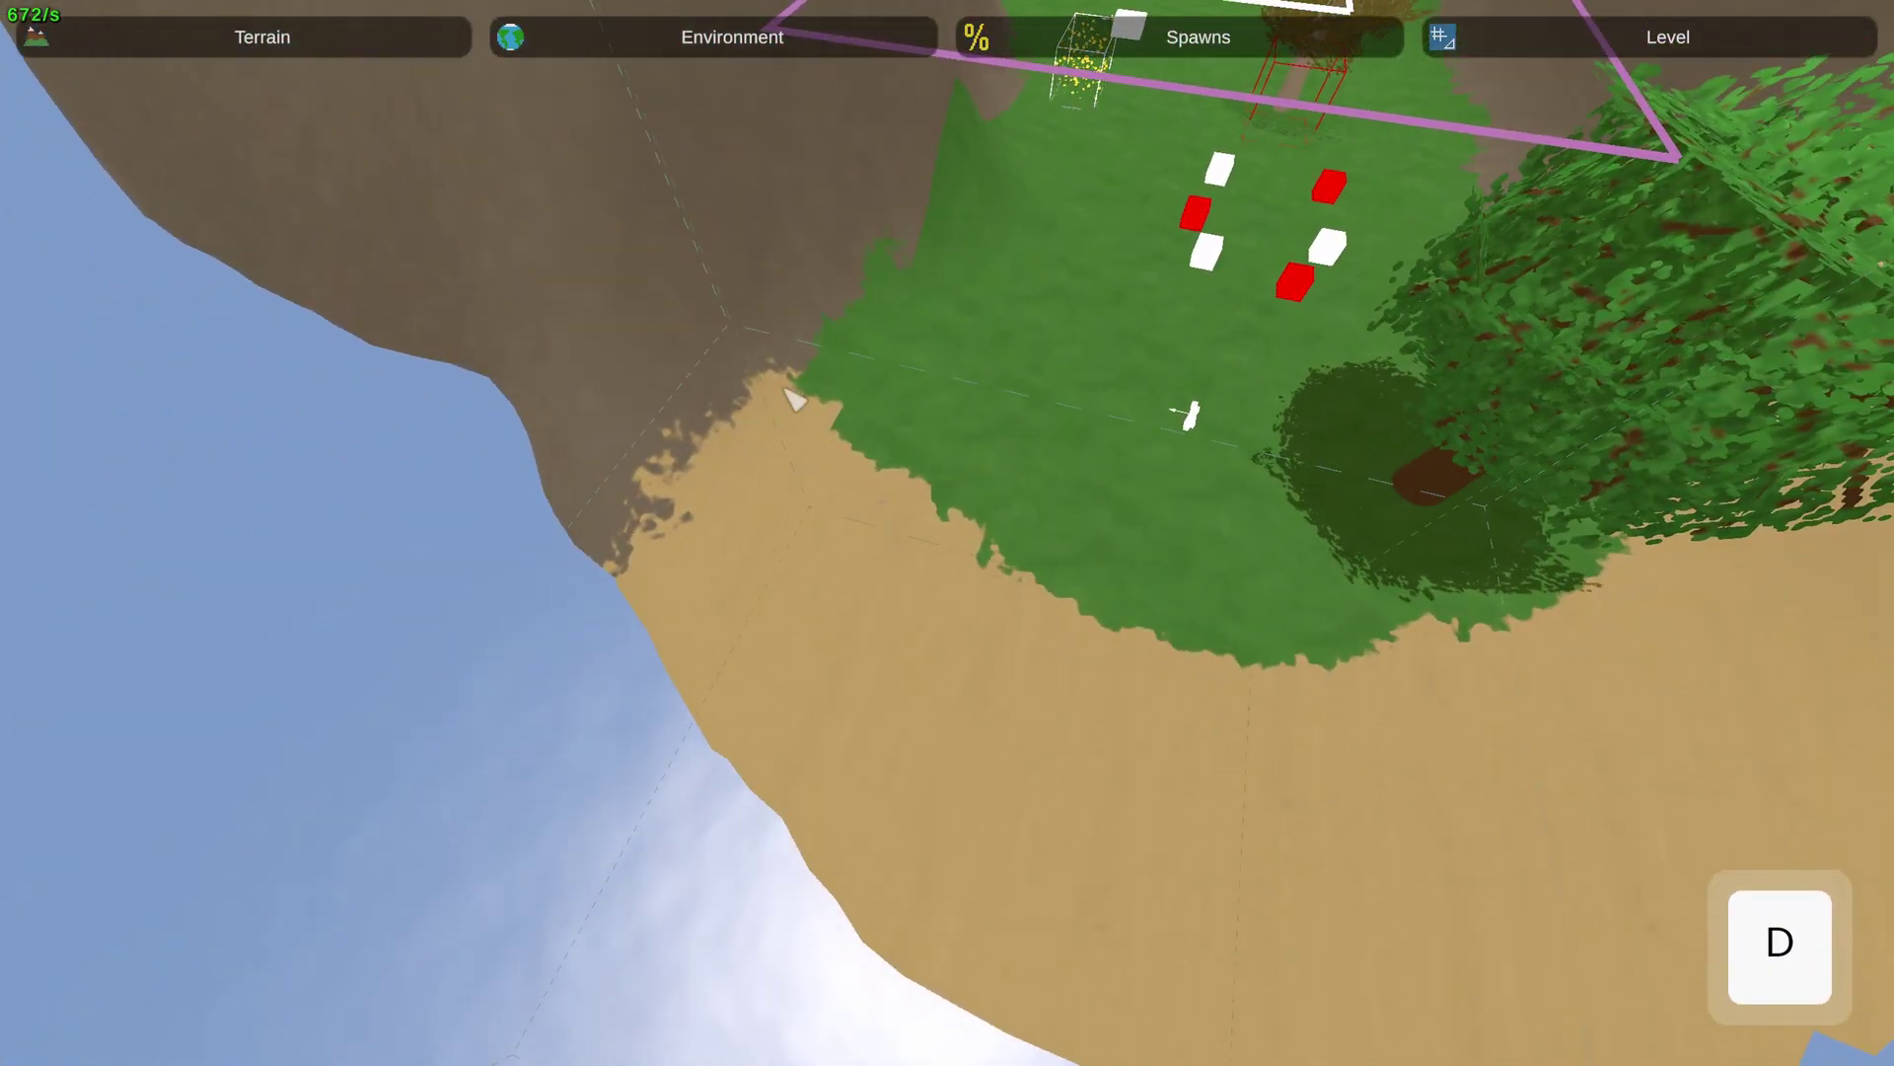
{"action": "left_click", "coordinate": [769, 44]}
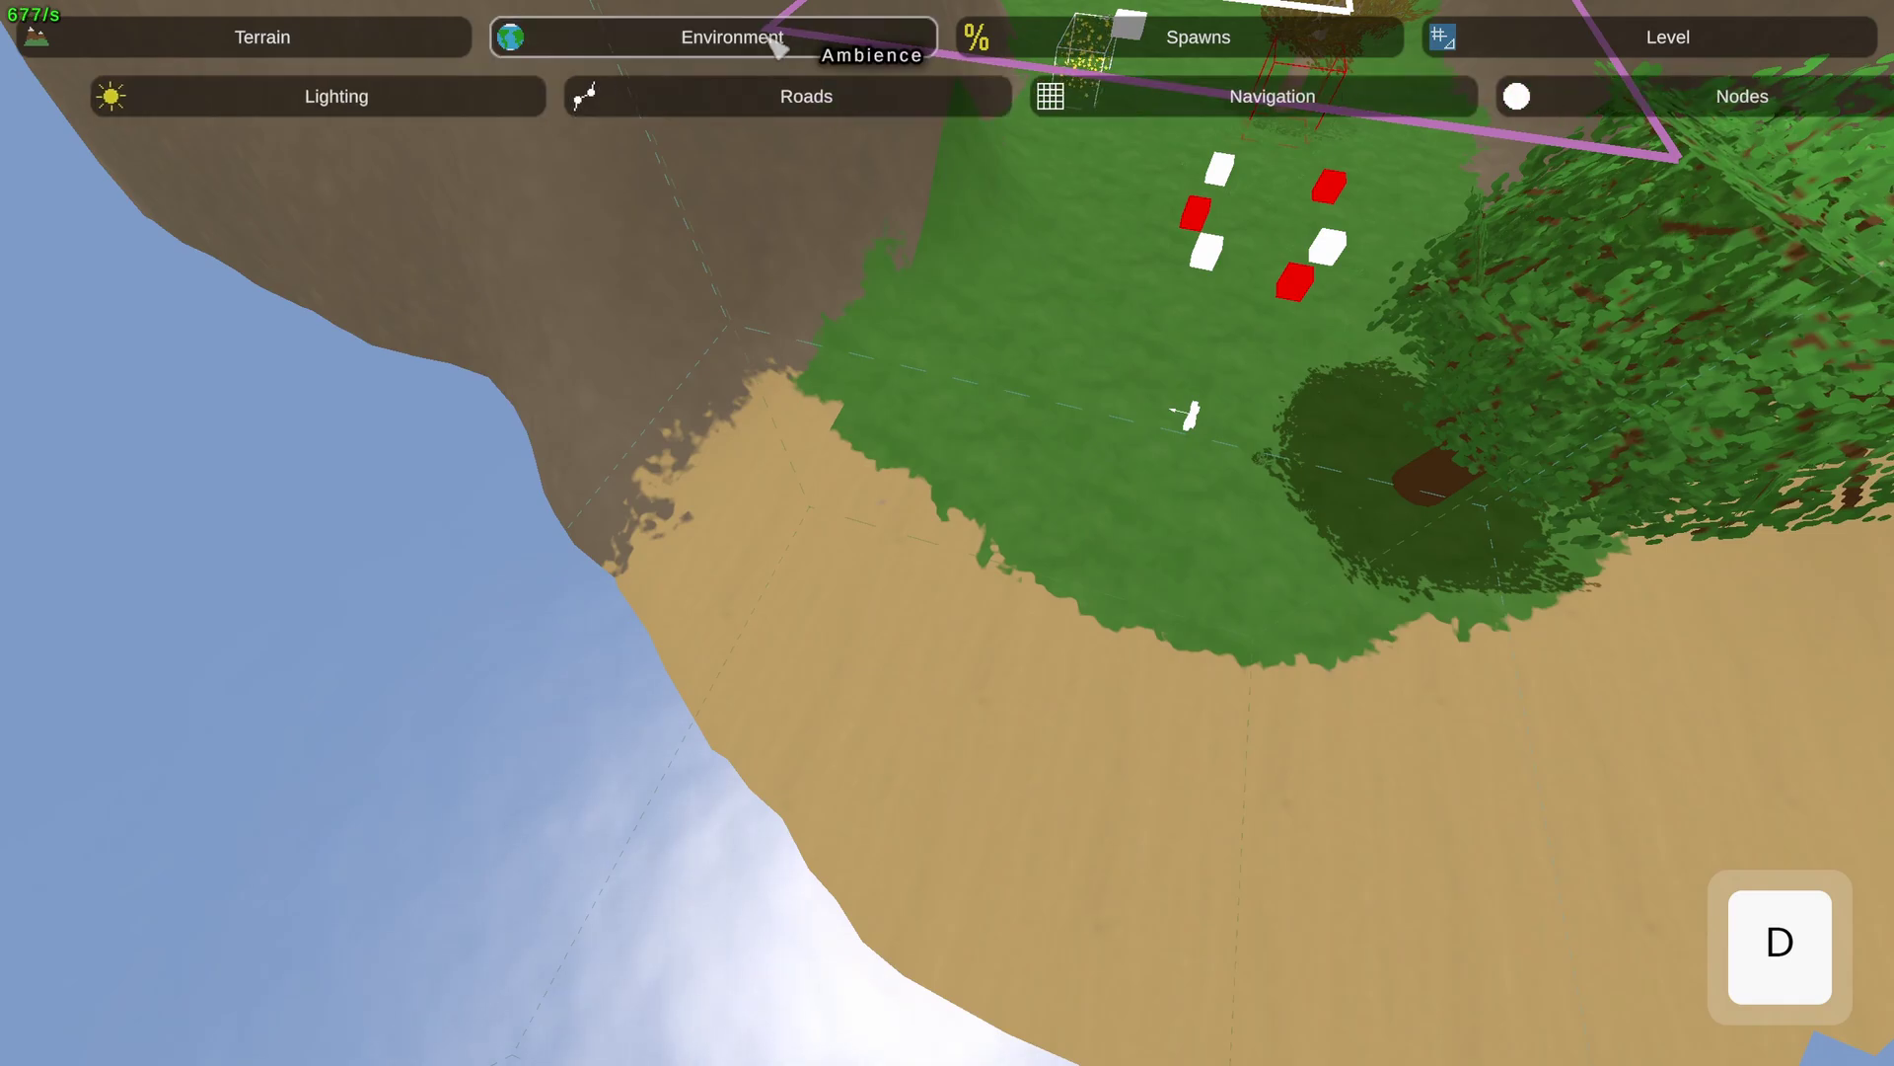
{"action": "left_click", "coordinate": [1458, 96]}
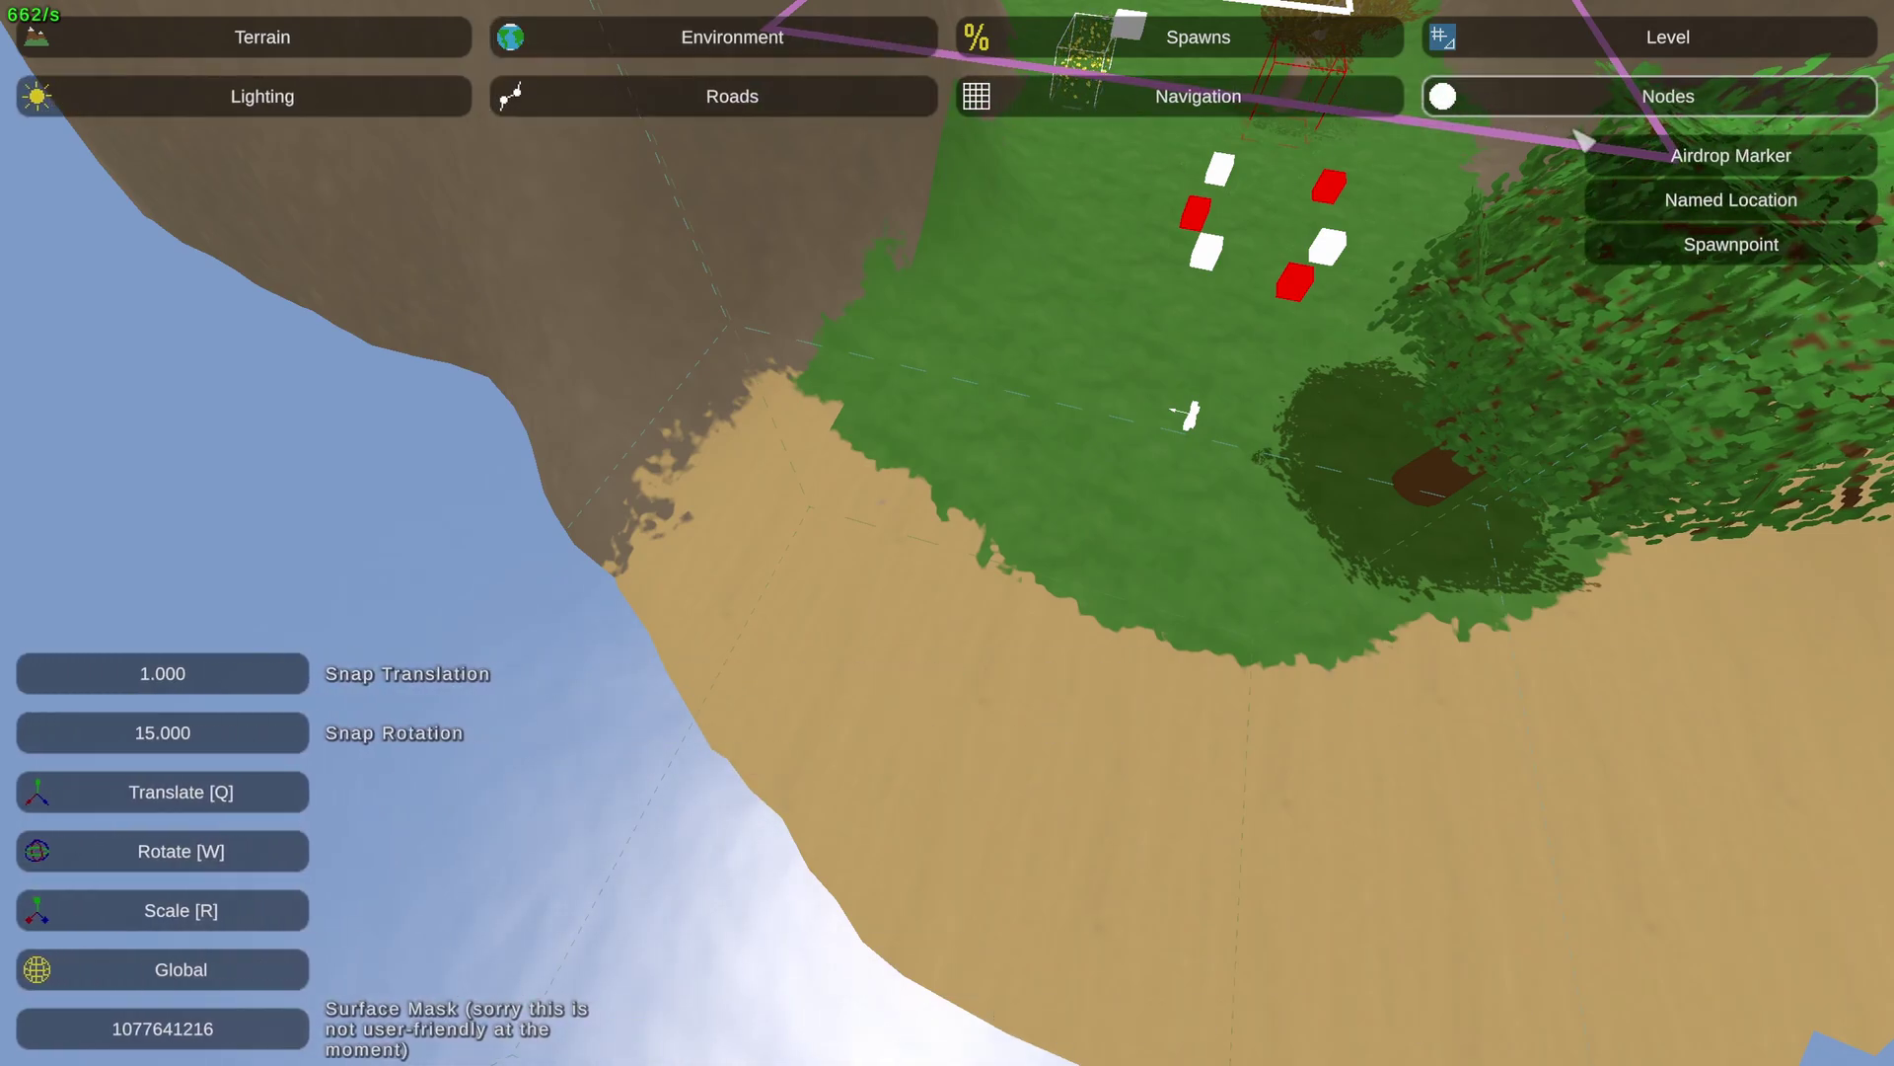
{"action": "left_click", "coordinate": [1841, 170]}
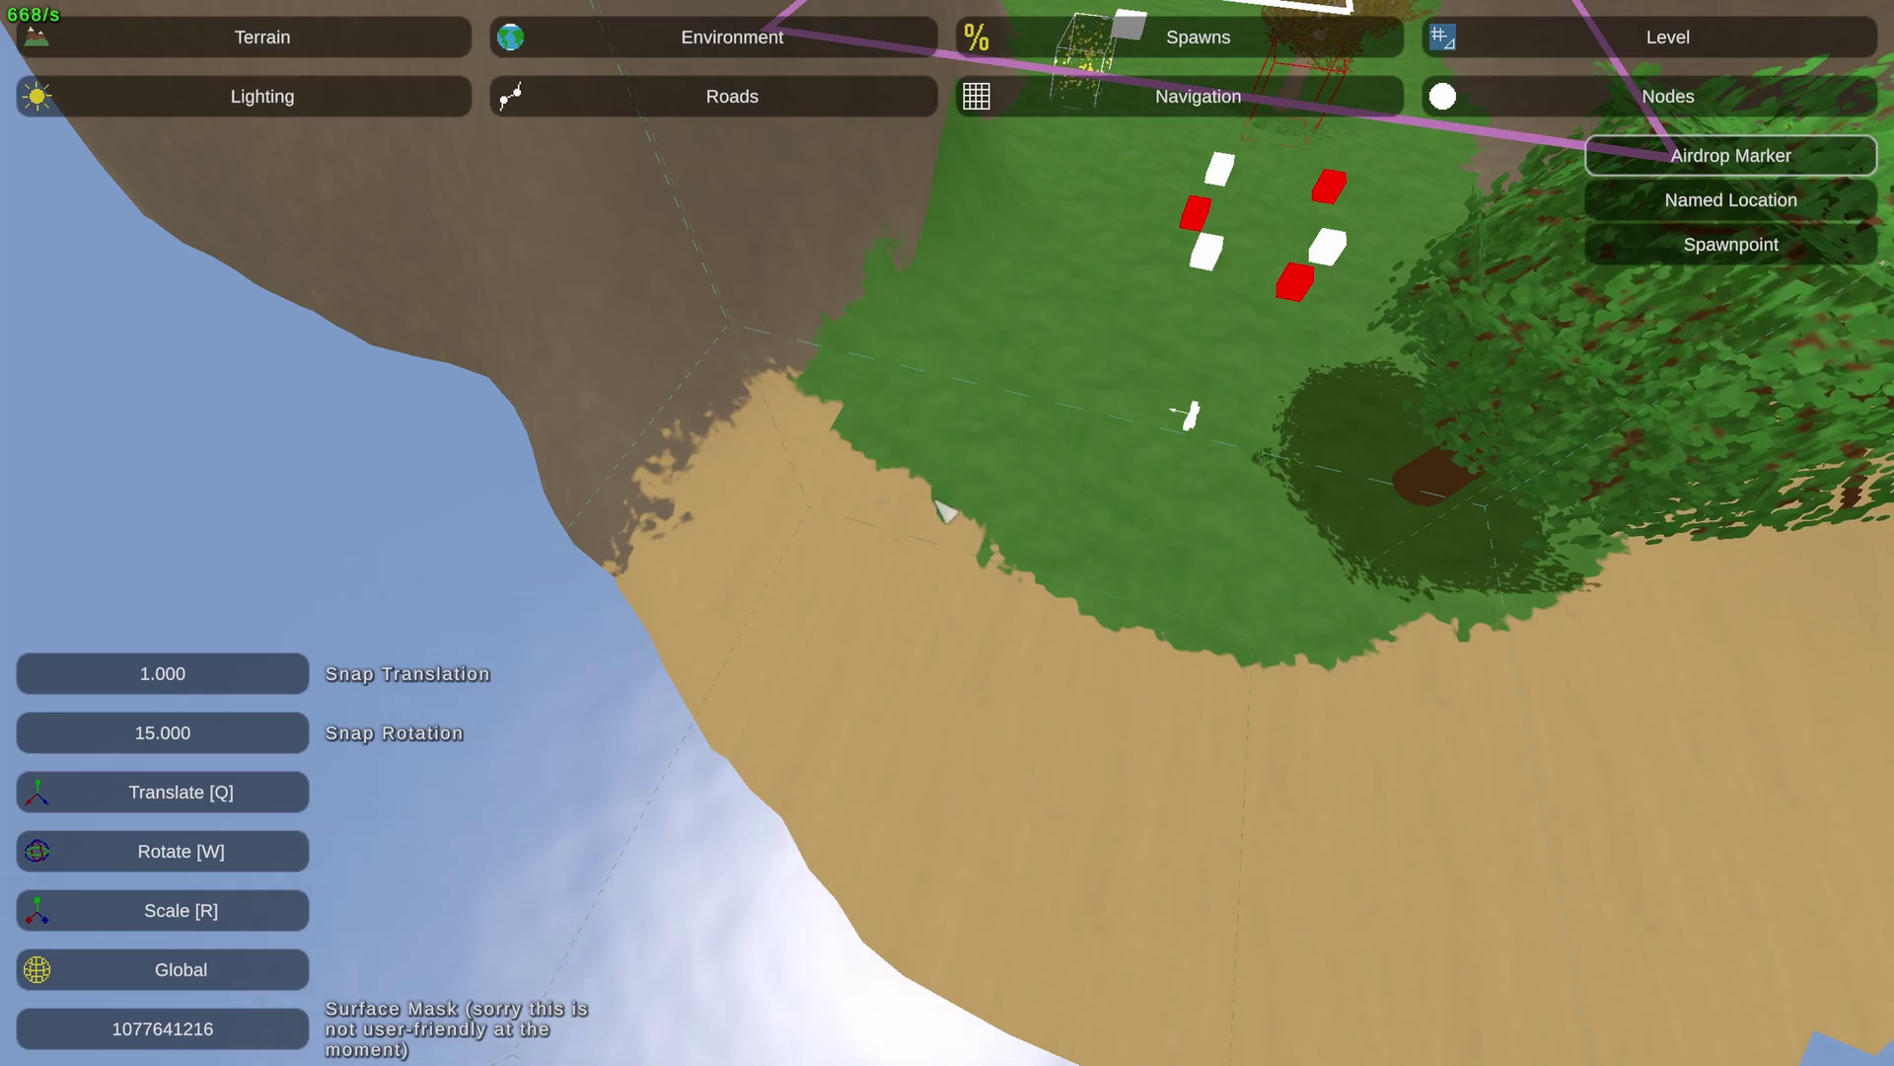
{"action": "key", "text": "d"}
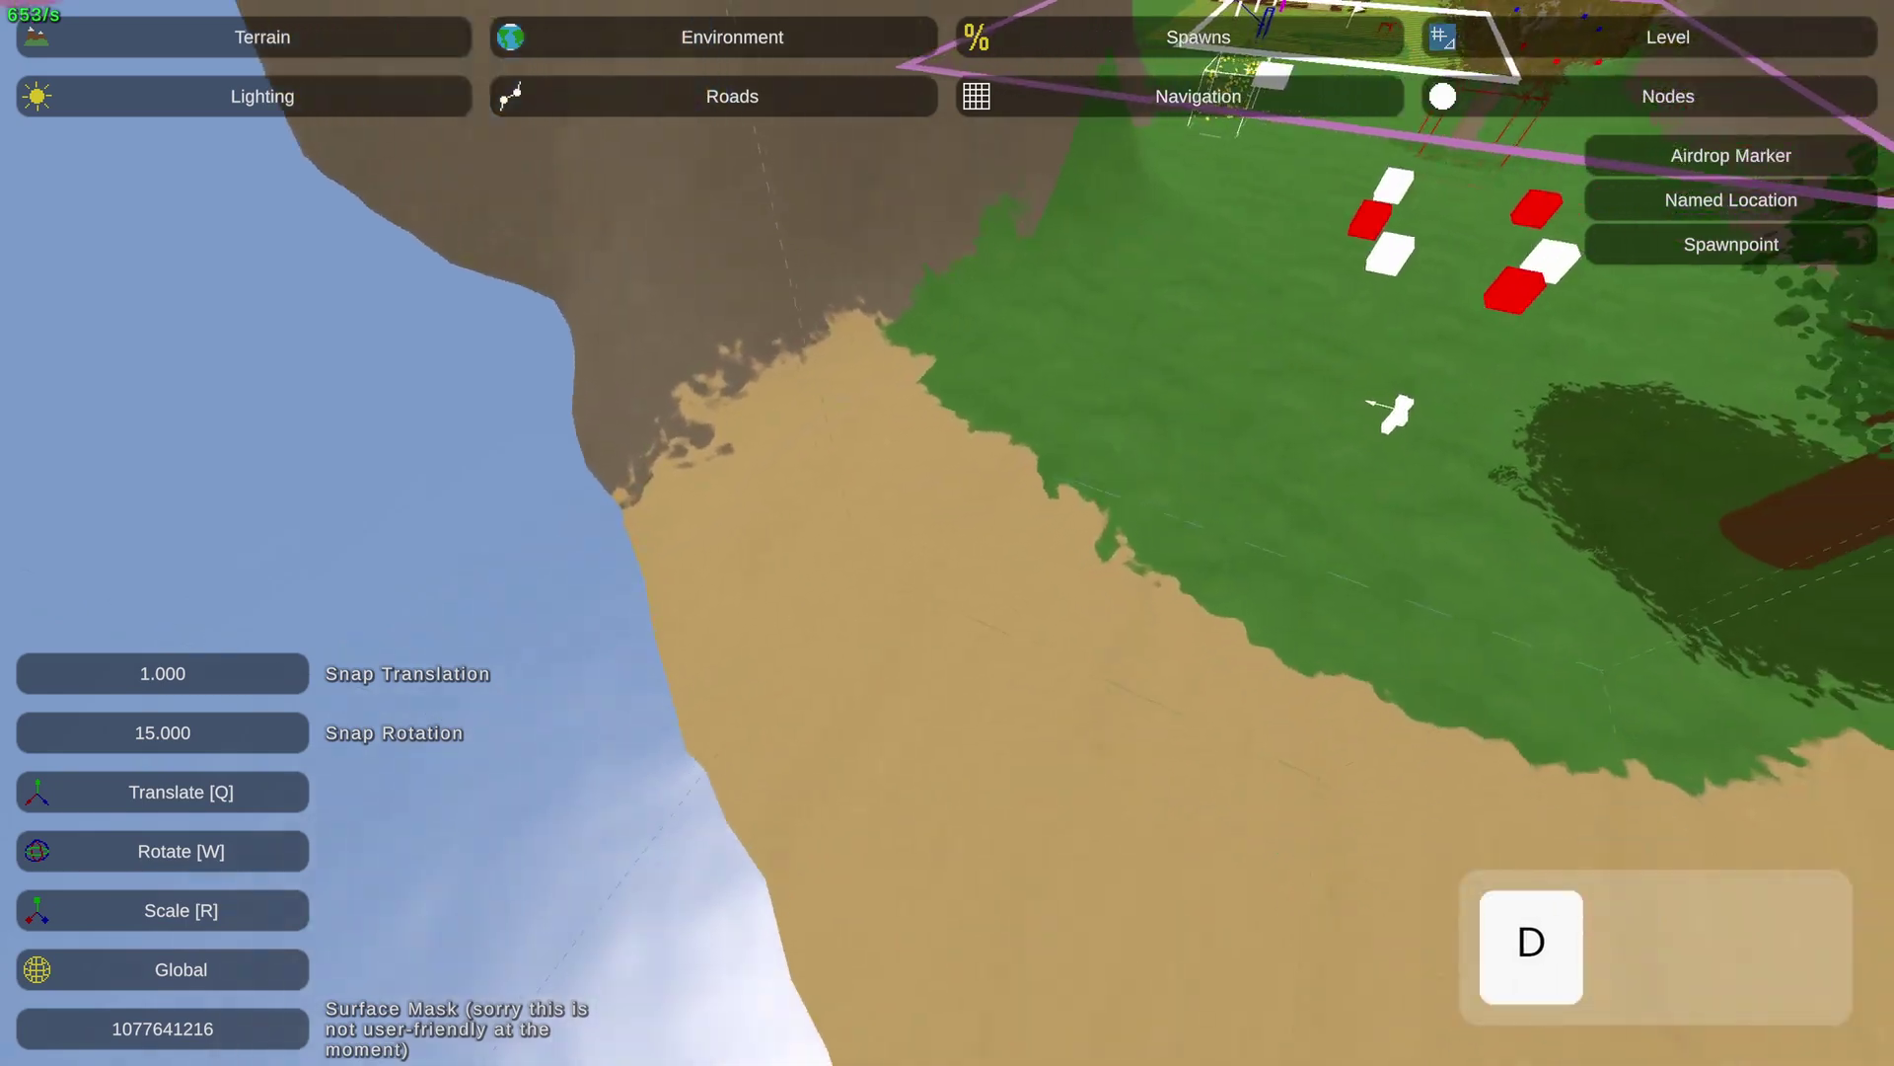
{"action": "key", "text": "w"}
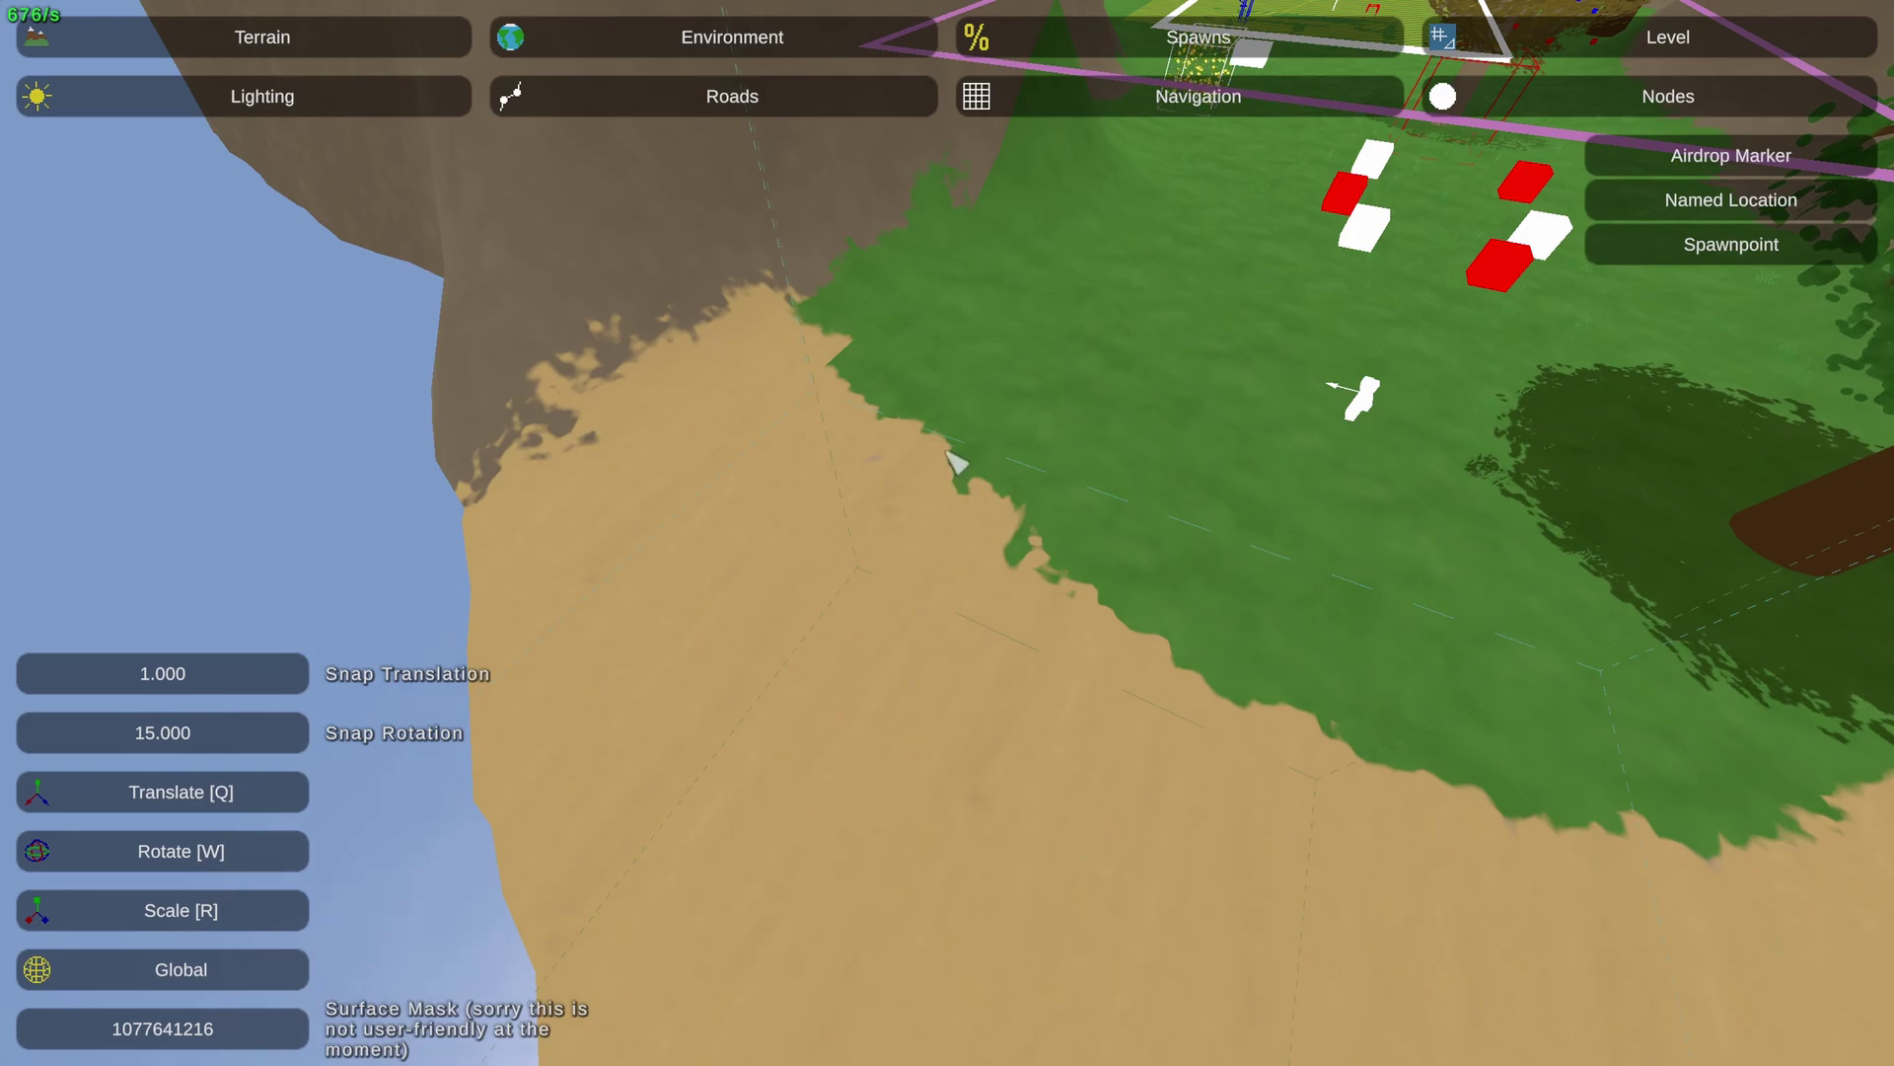
{"action": "key", "text": "e"}
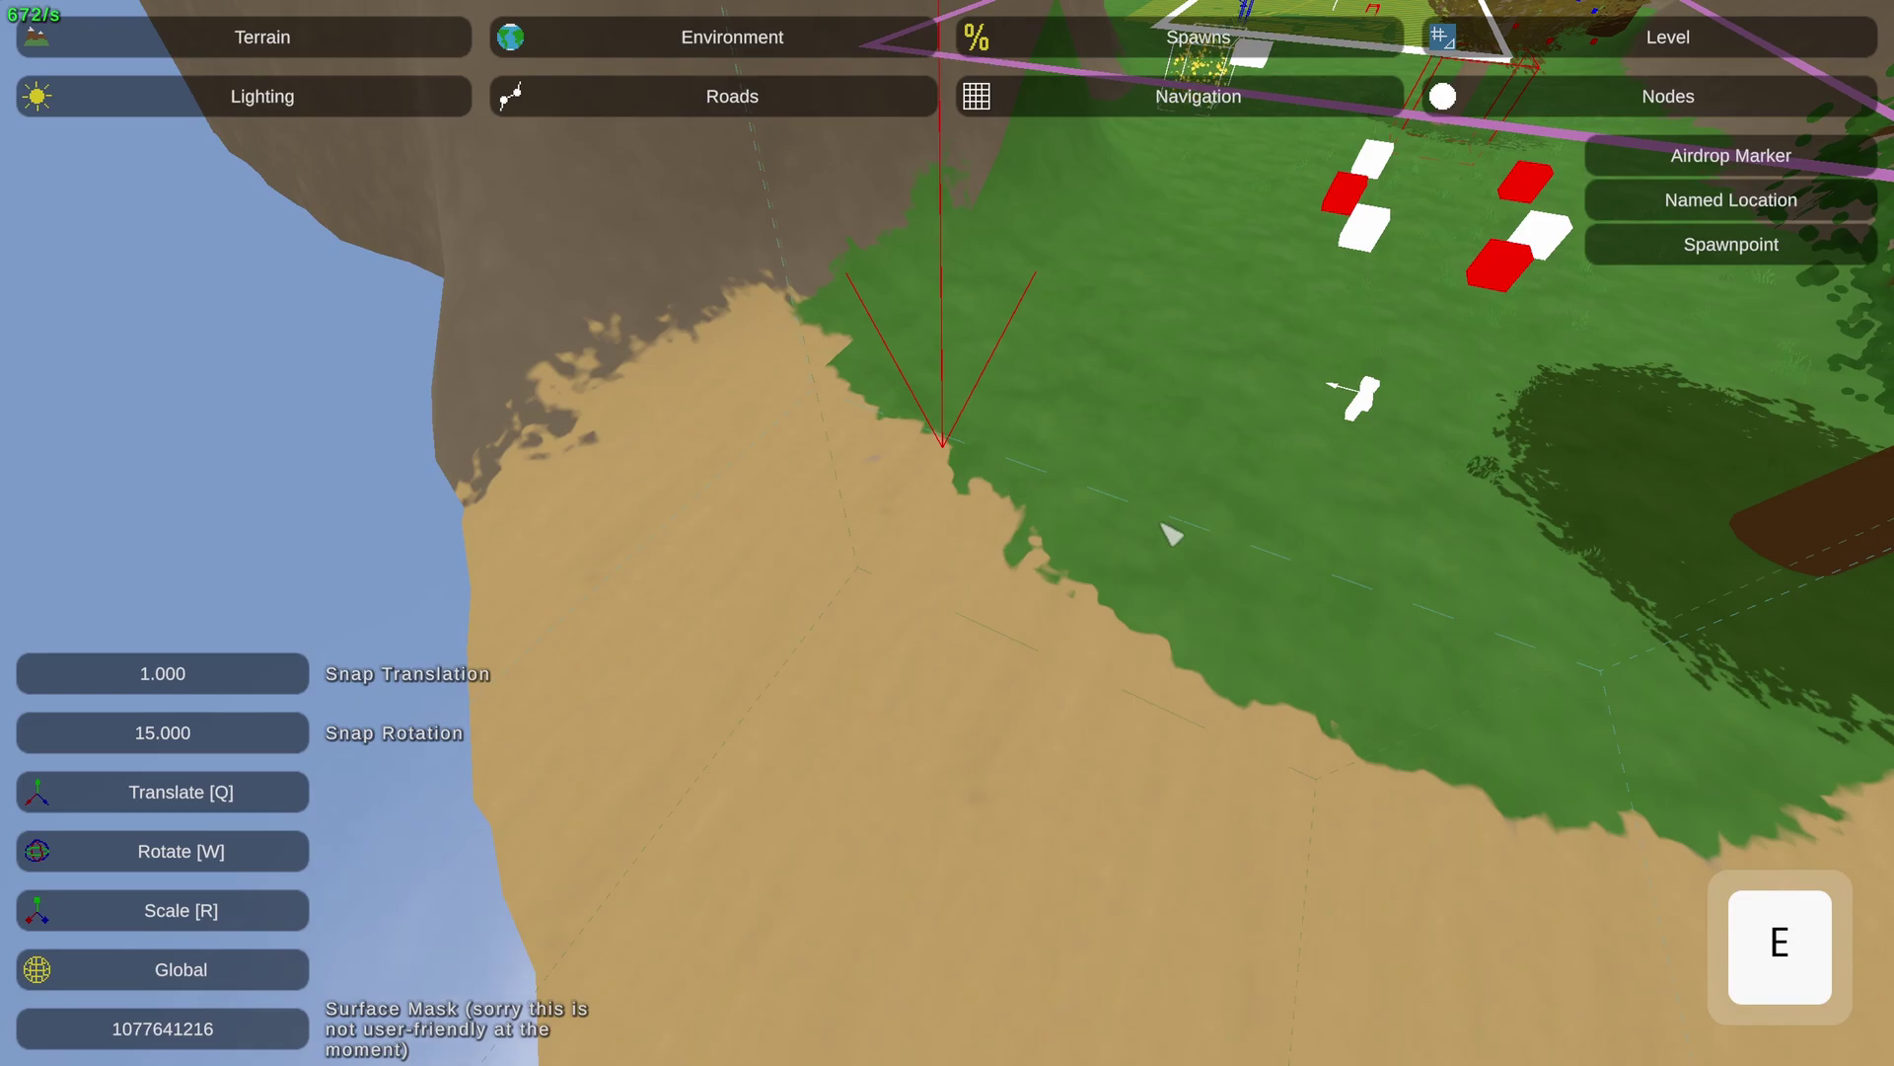
Inspect the placed airdrop marker and the surrounding terrain from several angles
{"action": "key", "text": "s"}
{"action": "key", "text": "d"}
{"action": "key", "text": "w"}
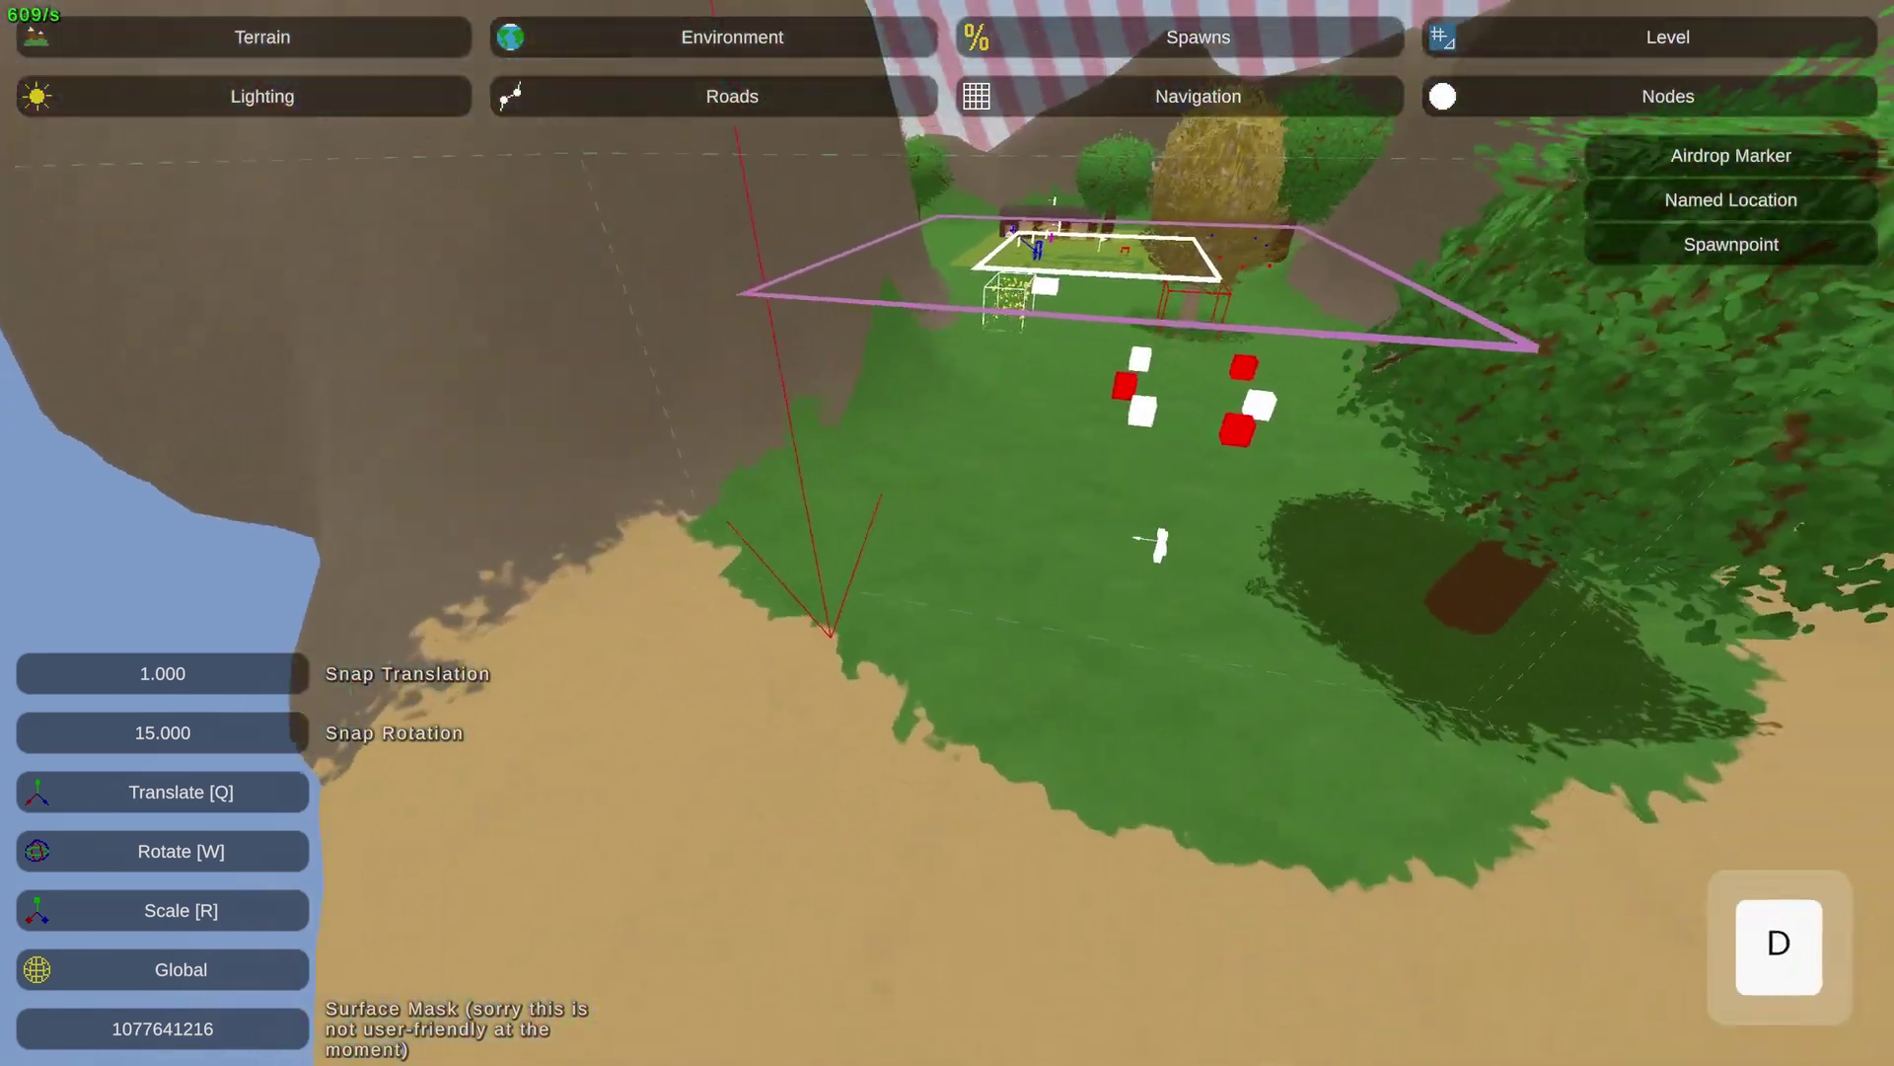
{"action": "key", "text": "s"}
{"action": "key", "text": "a"}
{"action": "key", "text": "w"}
{"action": "key", "text": "d"}
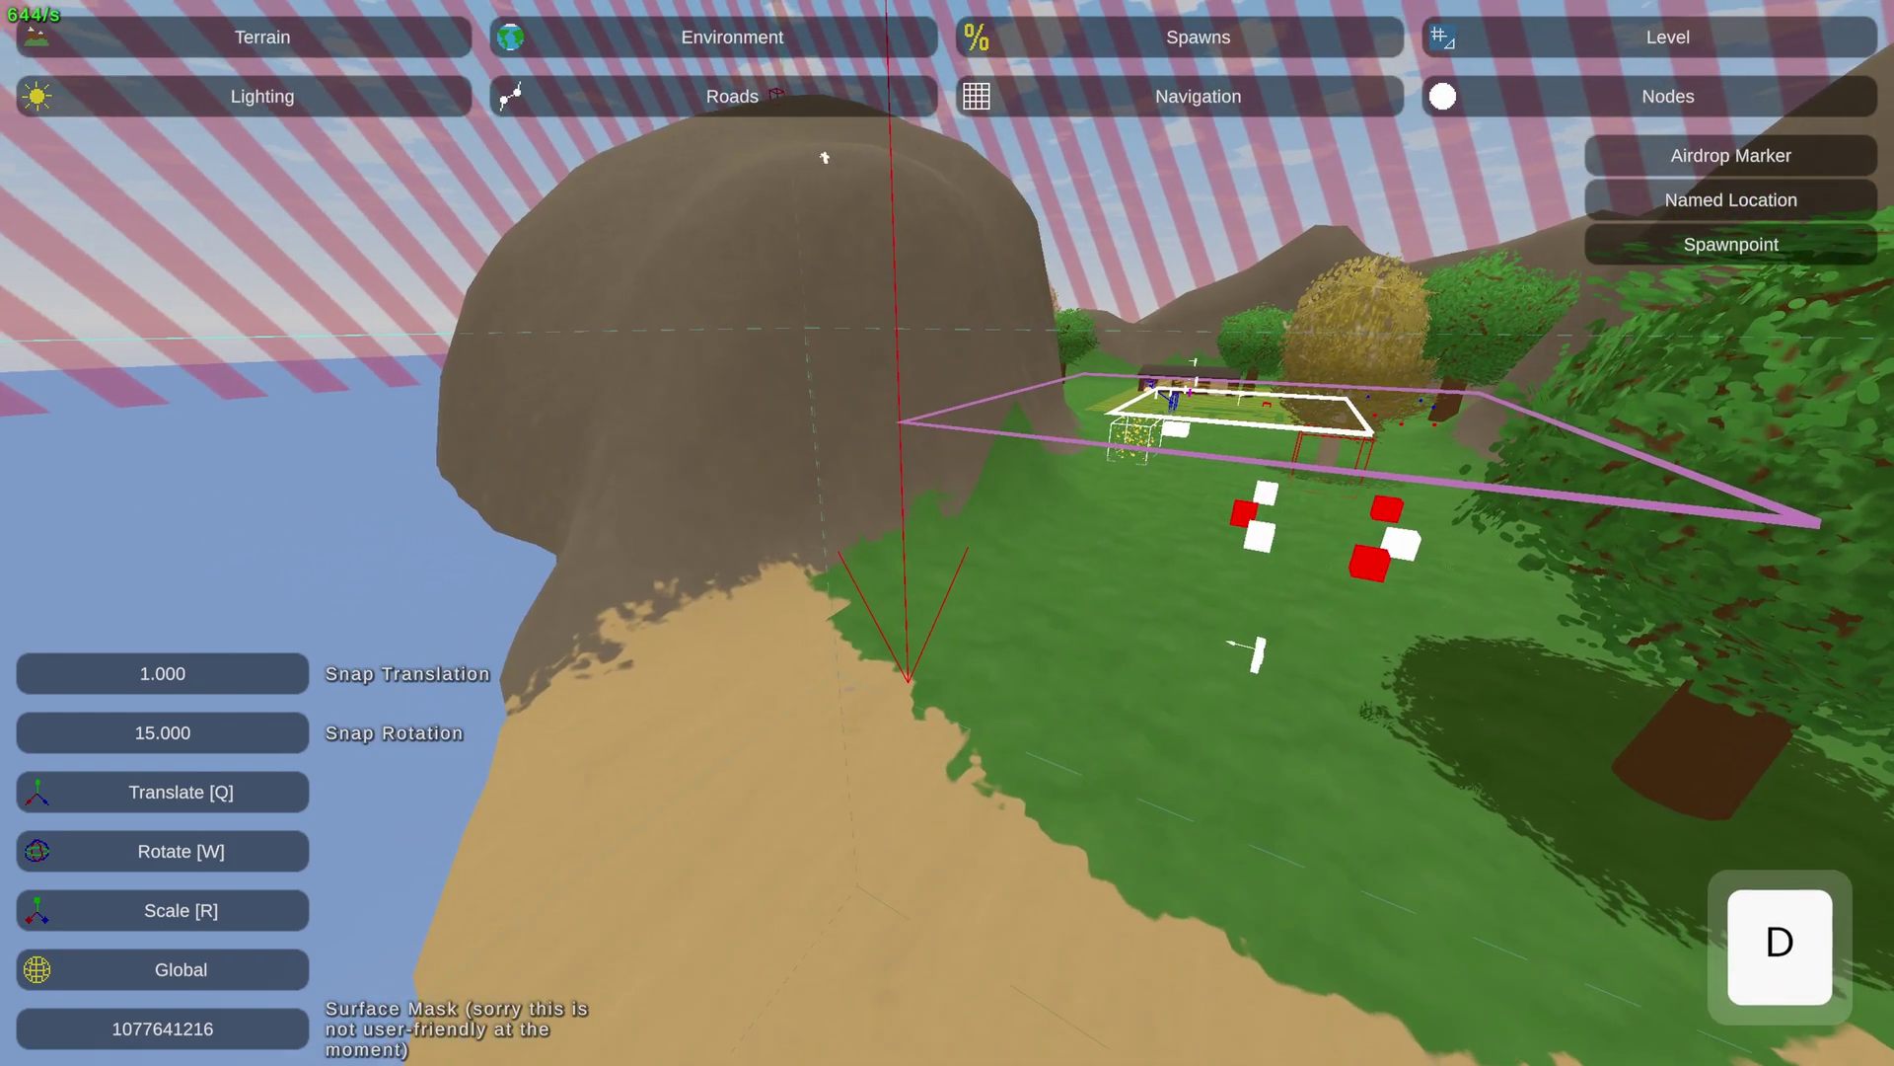
{"action": "key", "text": "a"}
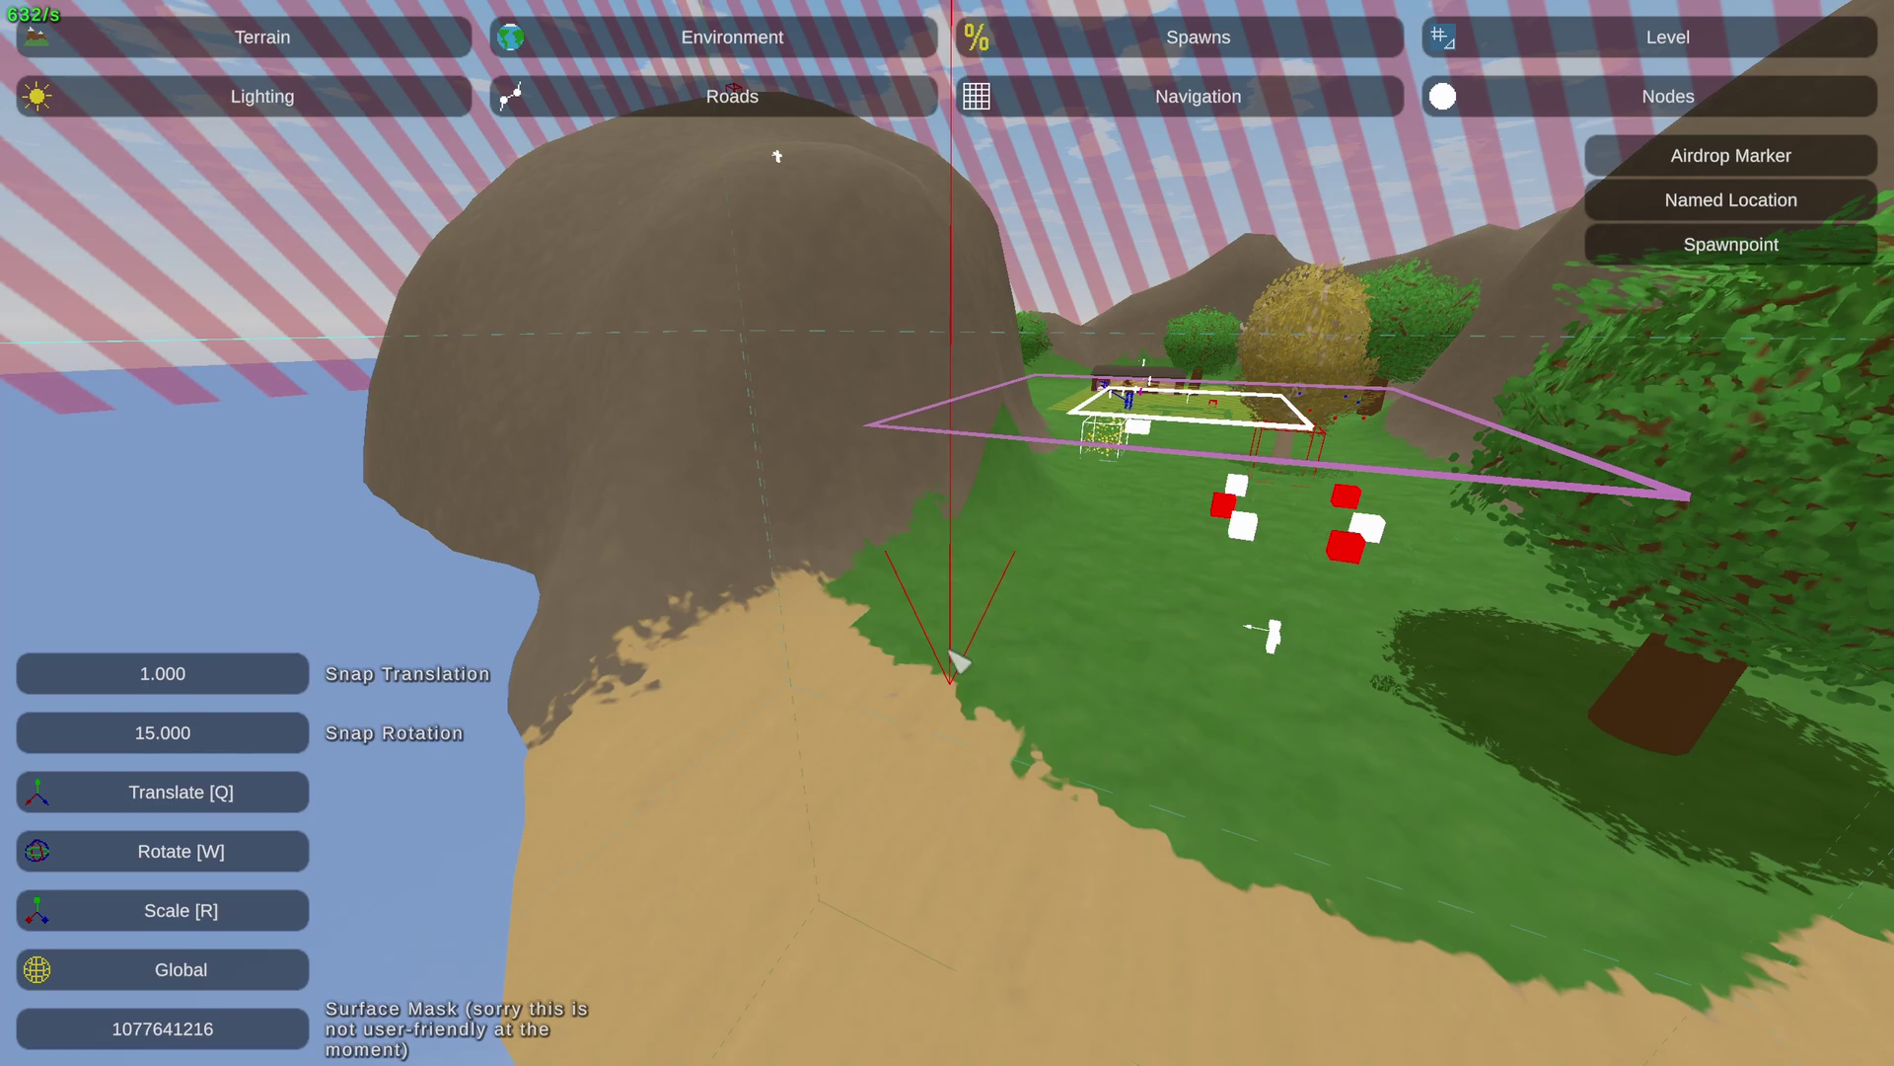
Select the airdrop marker at the edge of the sand and bring up its spawn table ID setting
{"action": "left_click", "coordinate": [957, 681]}
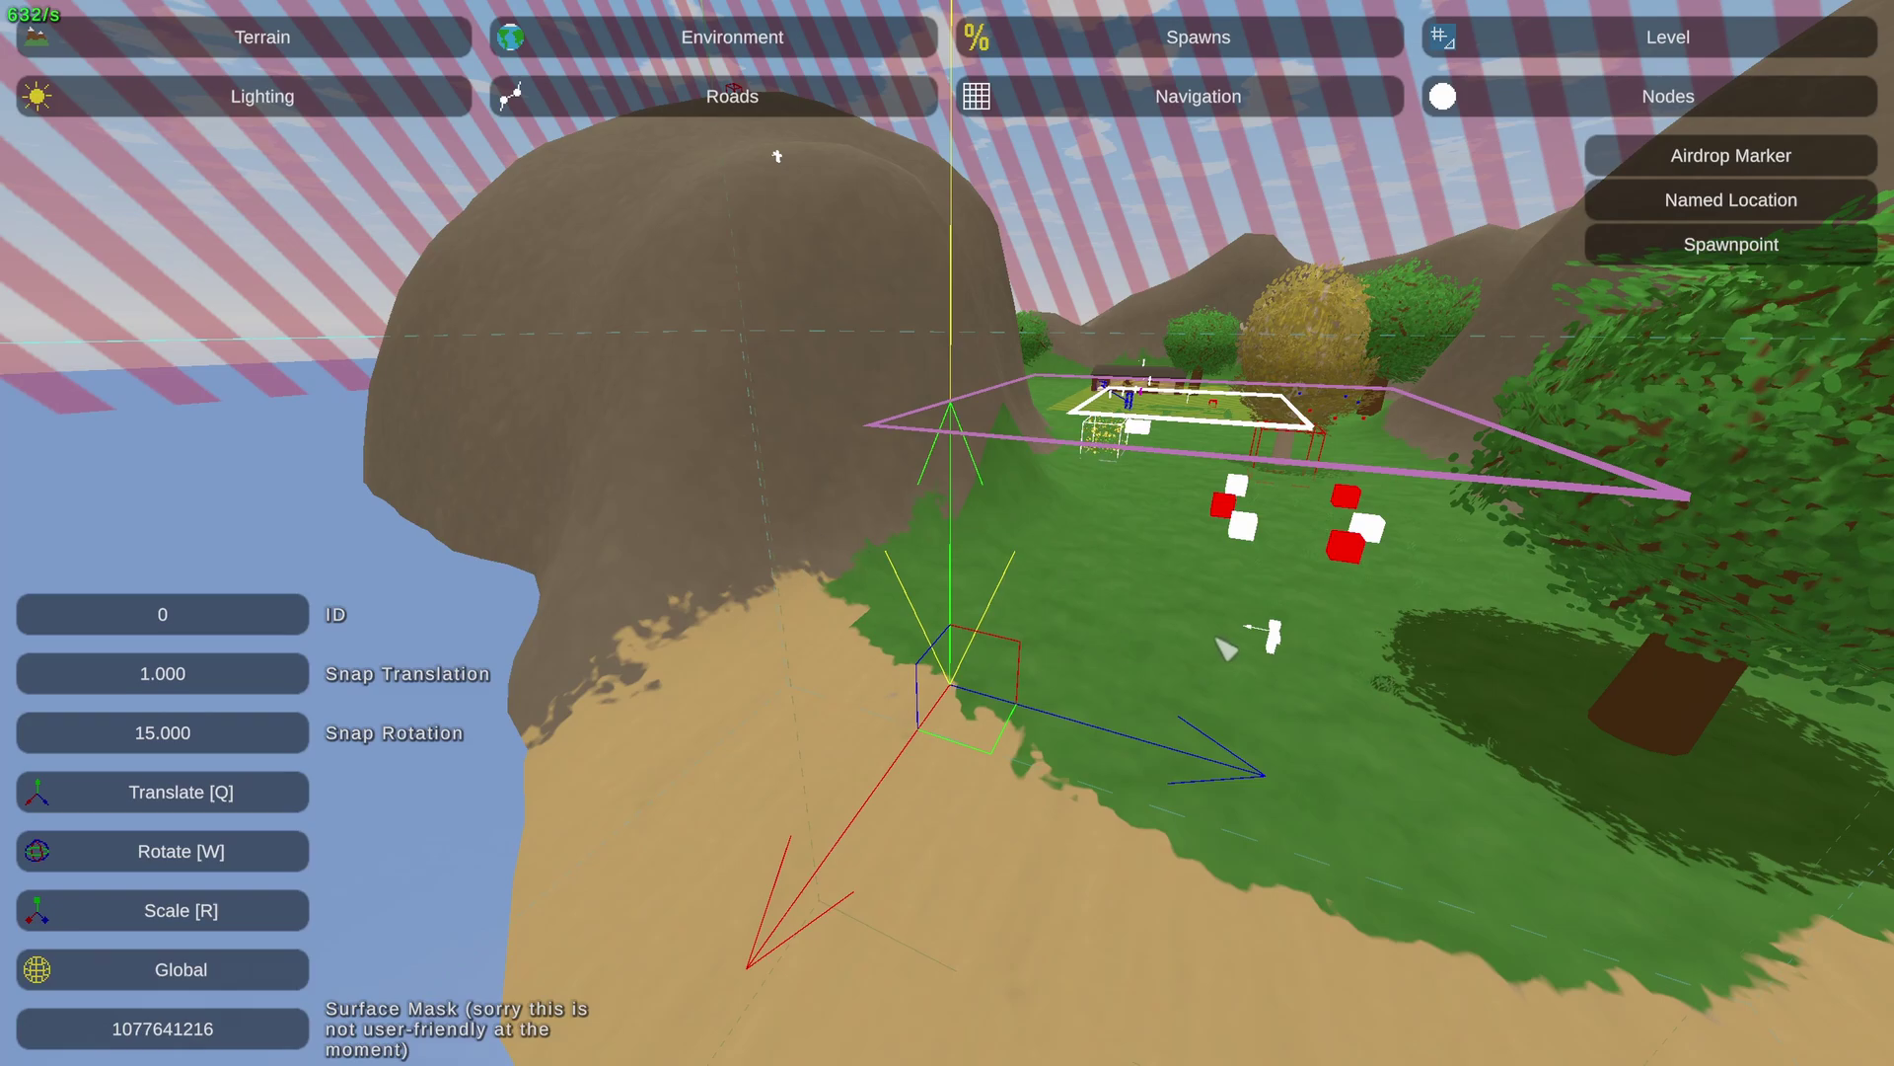
{"action": "key", "text": "a"}
{"action": "left_click", "coordinate": [1175, 623]}
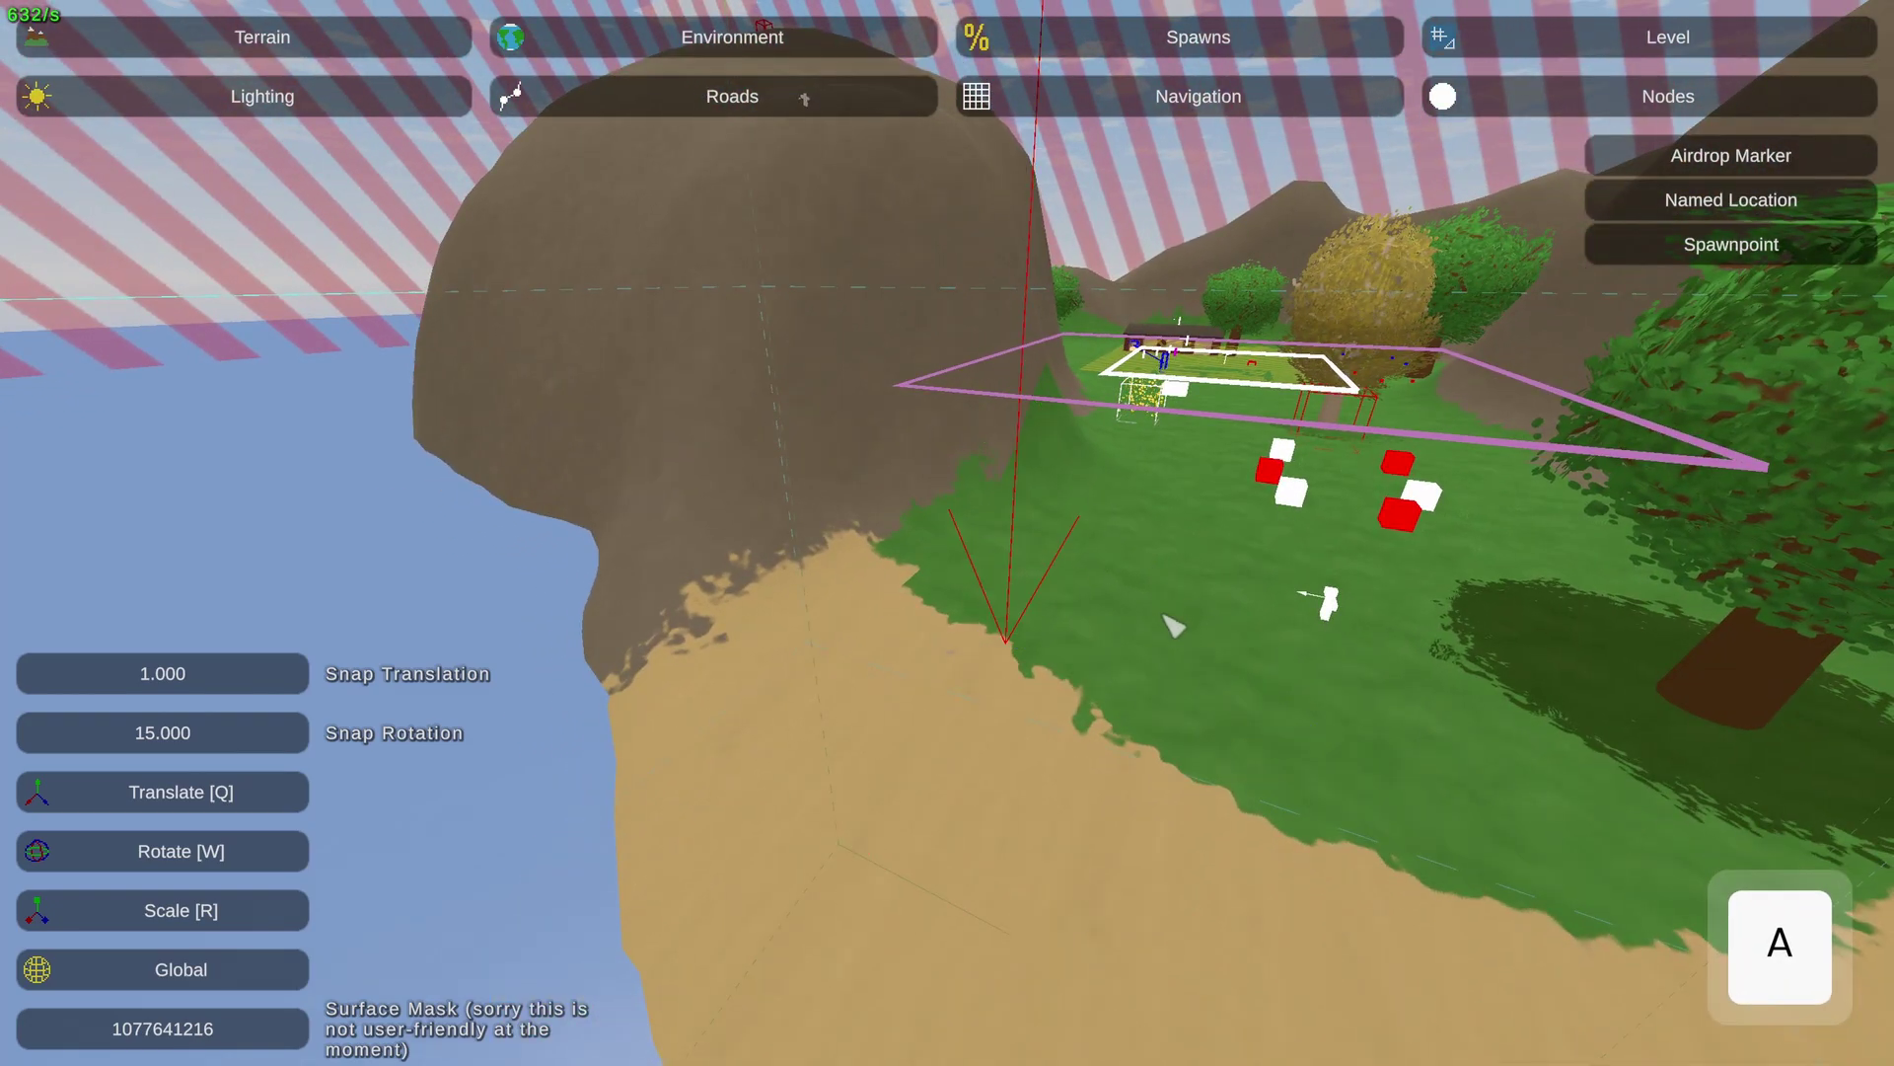
{"action": "left_click_drag", "start_coordinate": [1172, 728], "coordinate": [852, 485]}
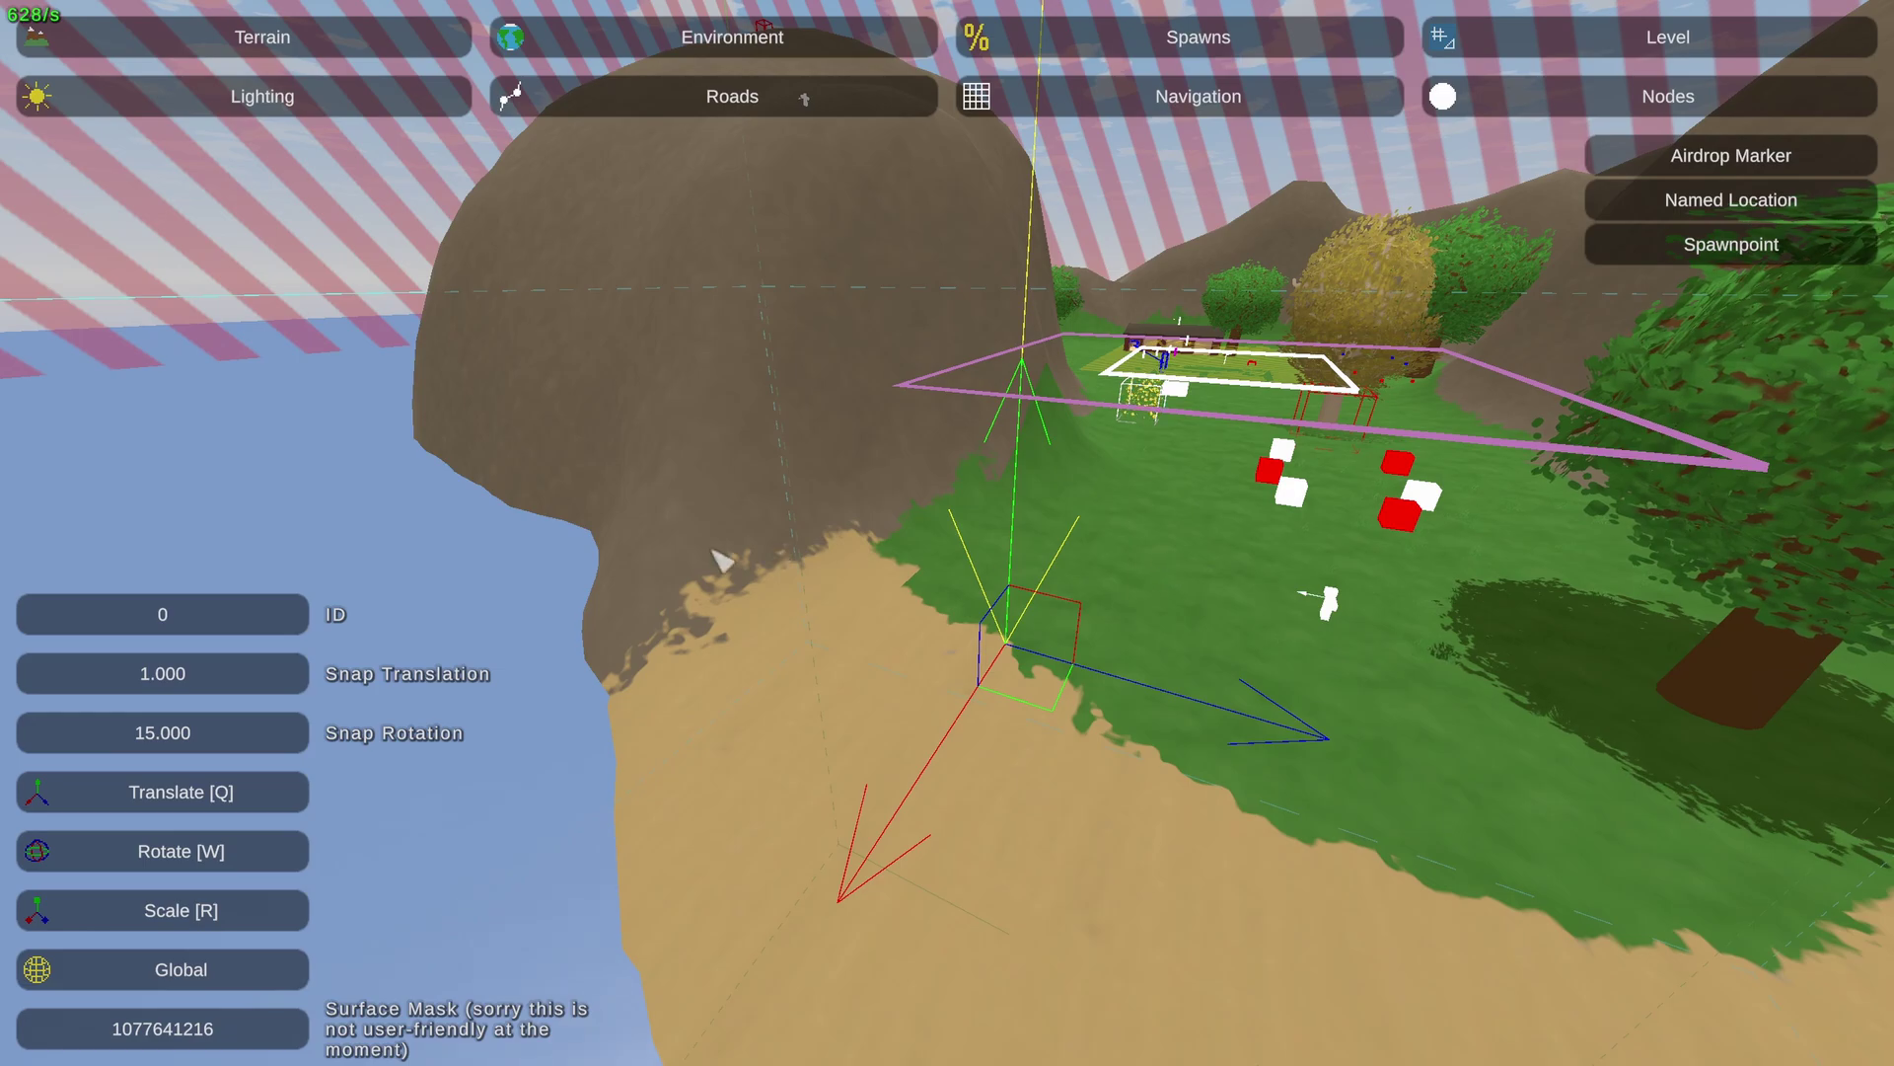
{"action": "left_click", "coordinate": [219, 615]}
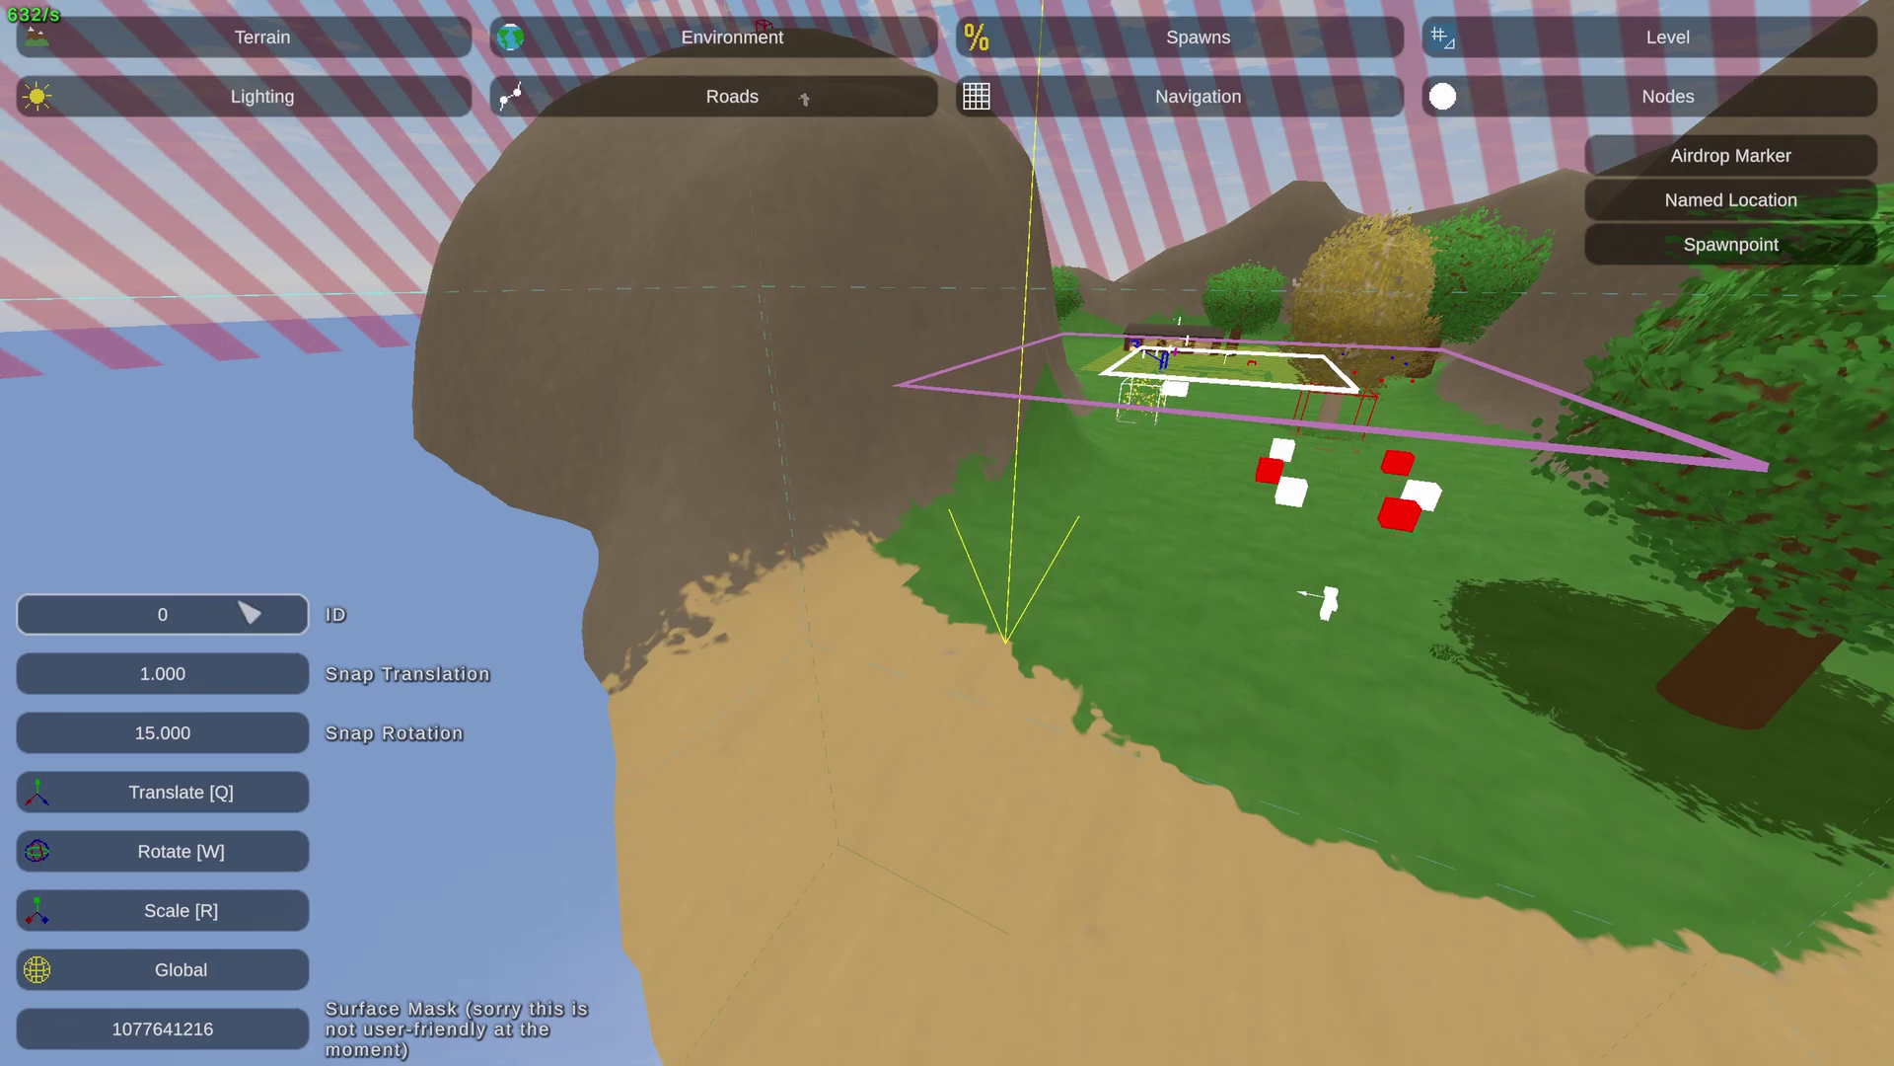
{"action": "key", "text": "q"}
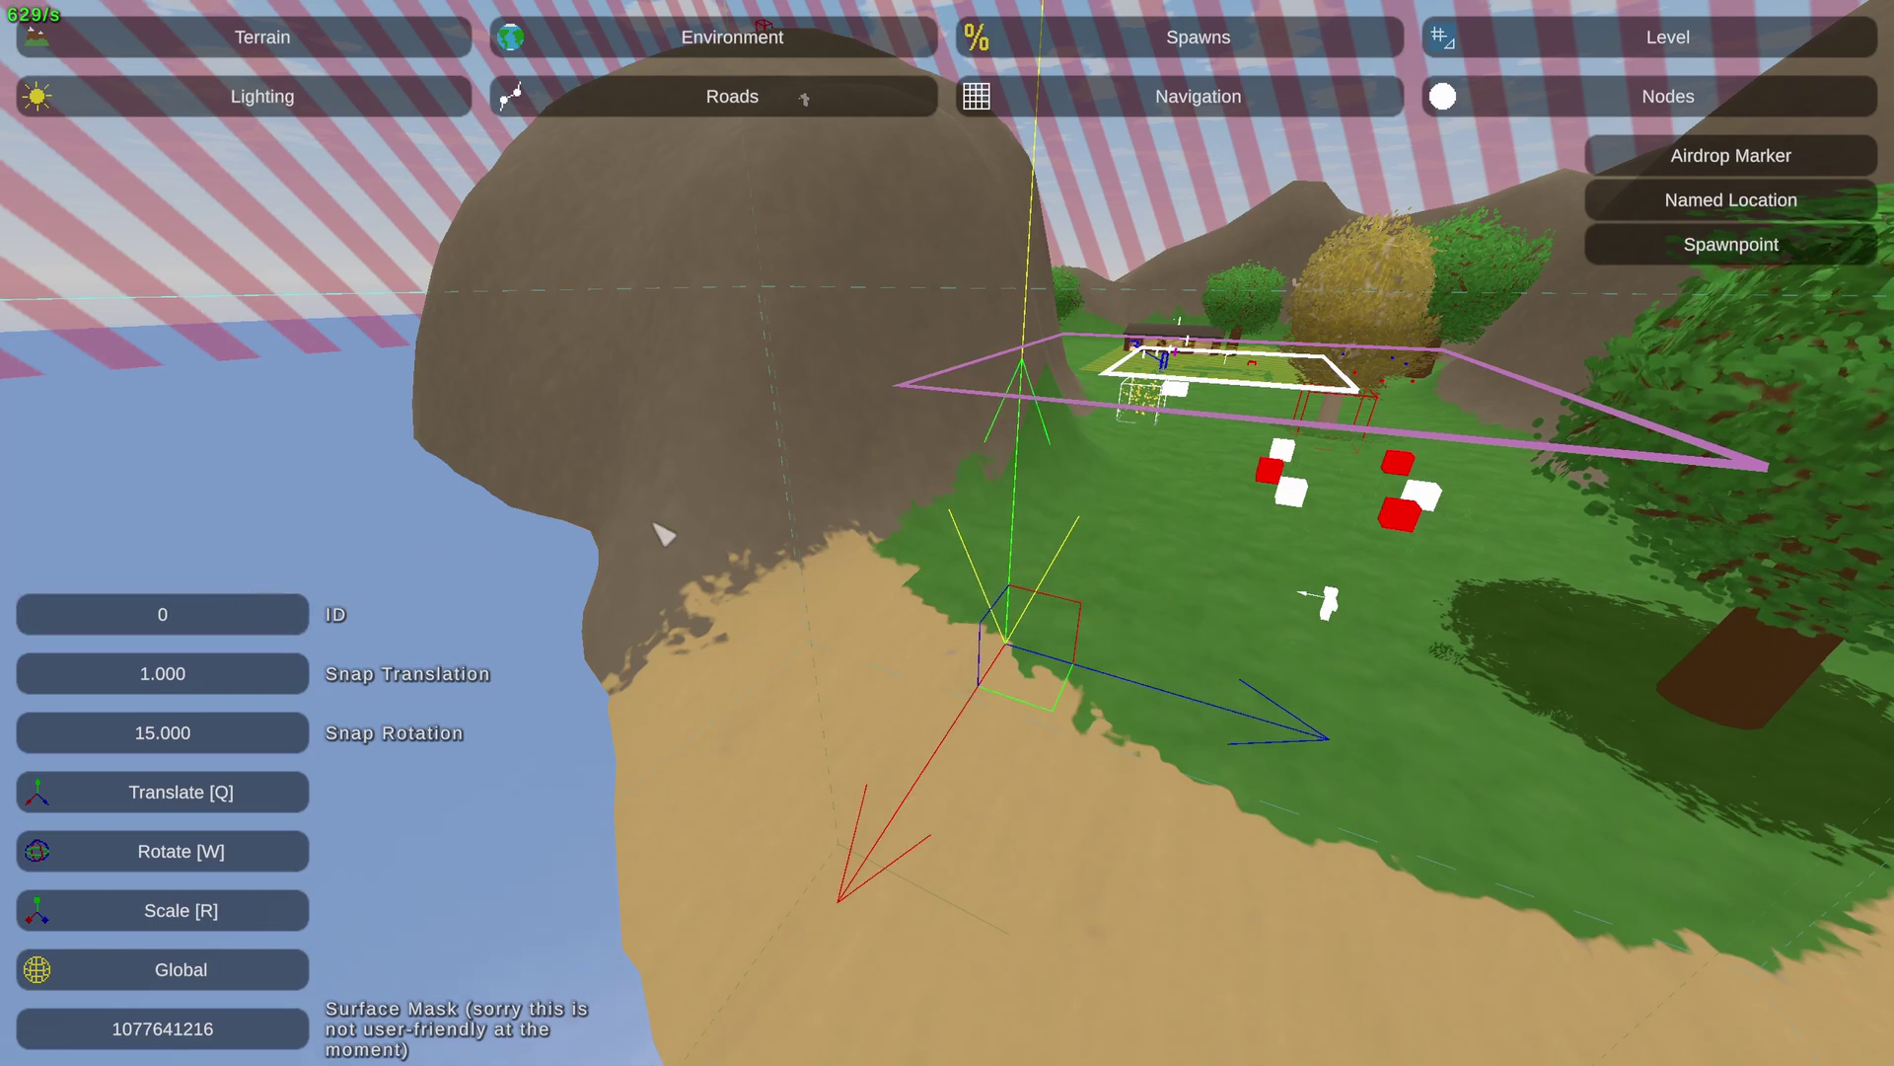
Copy the ID 10230 from Maplestrike_Airdrop.dat in Notepad and return to the Unturned map editor
{"action": "key", "text": "alt+Tab"}
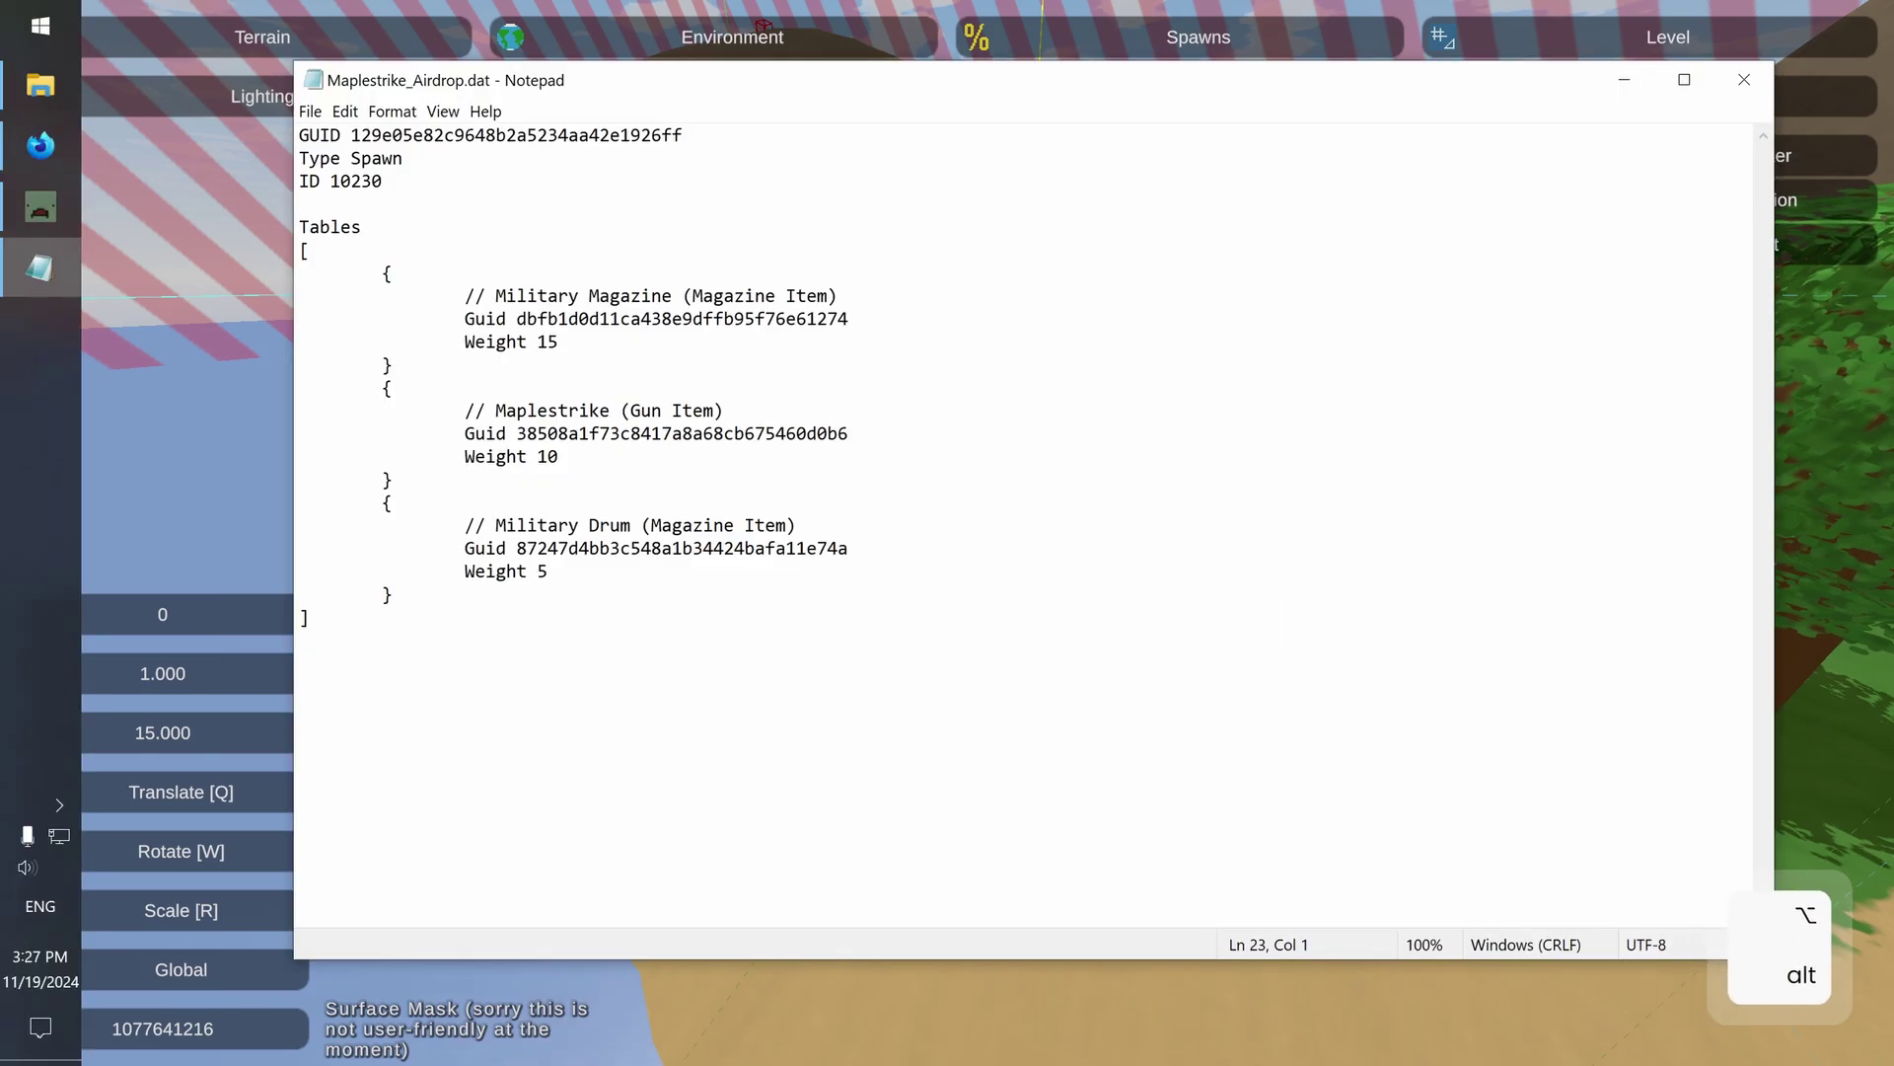
{"action": "left_click_drag", "start_coordinate": [385, 182], "coordinate": [331, 182]}
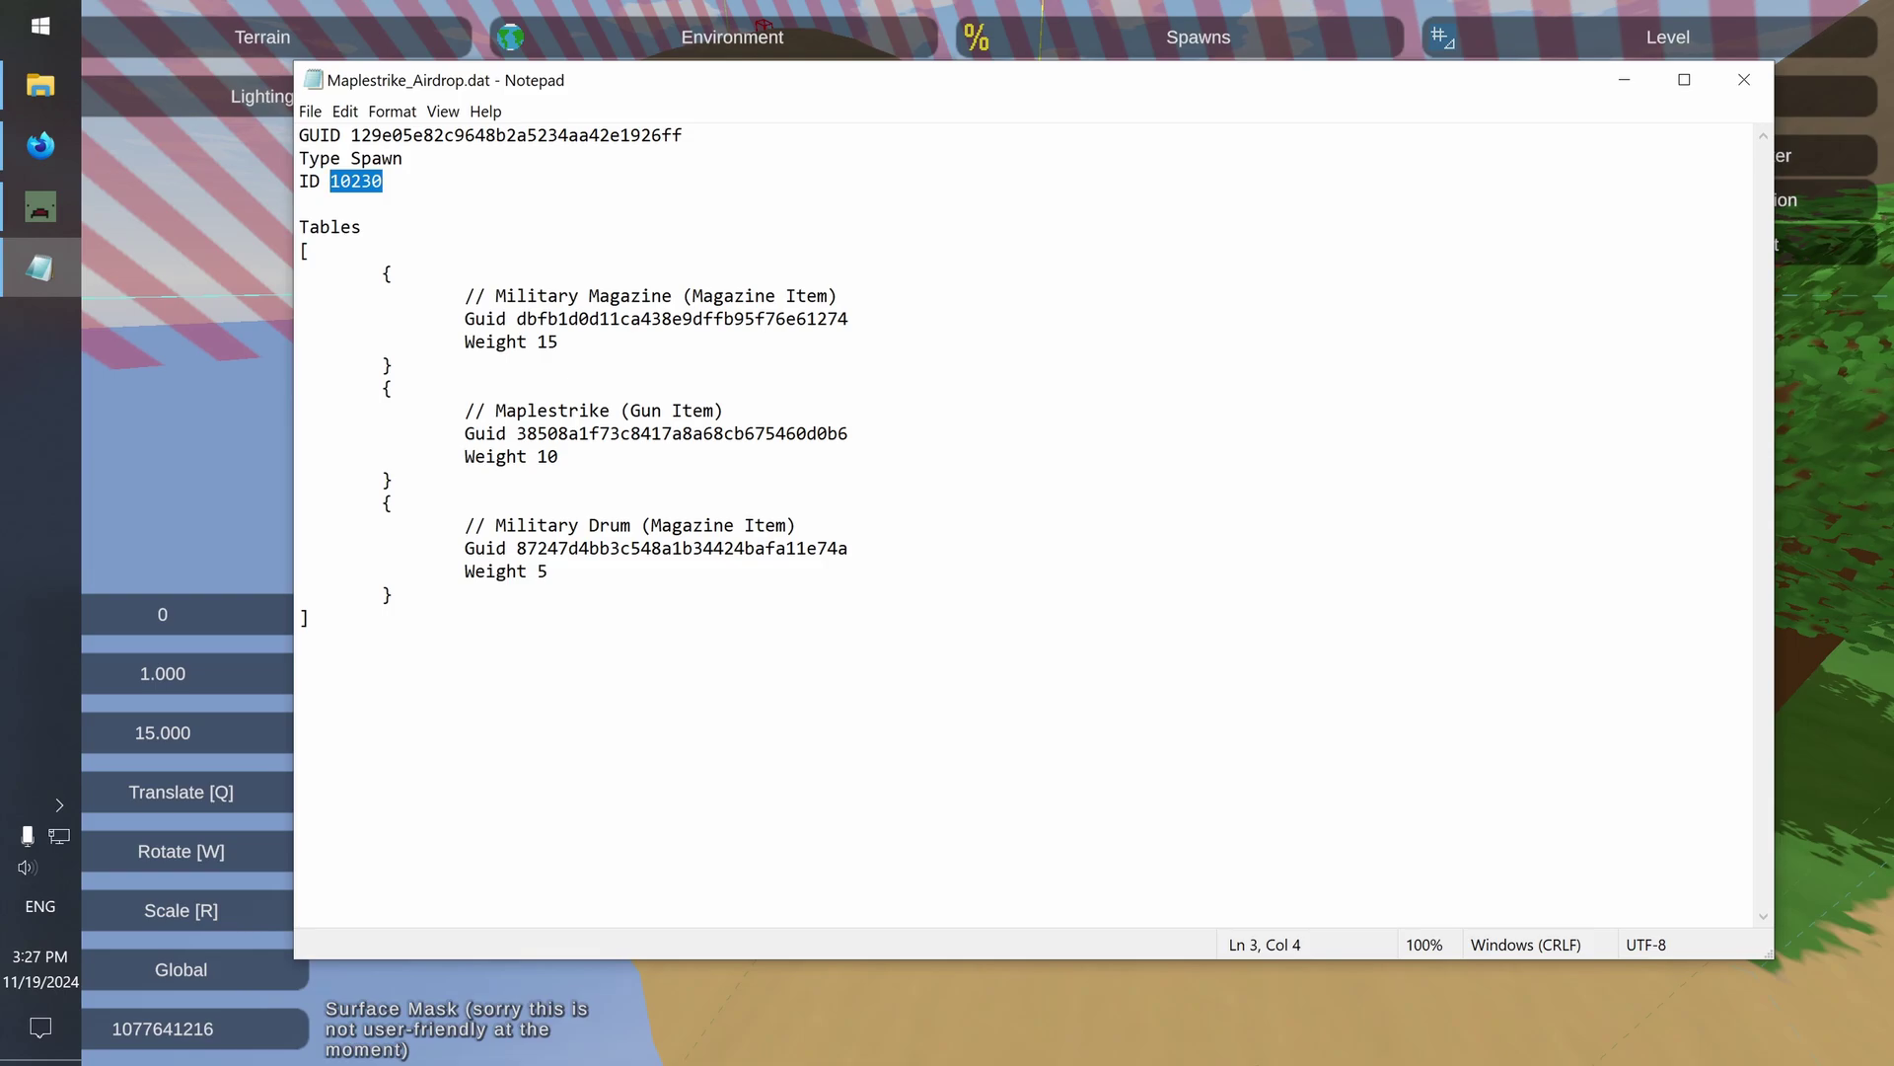
{"action": "right_click", "coordinate": [356, 184]}
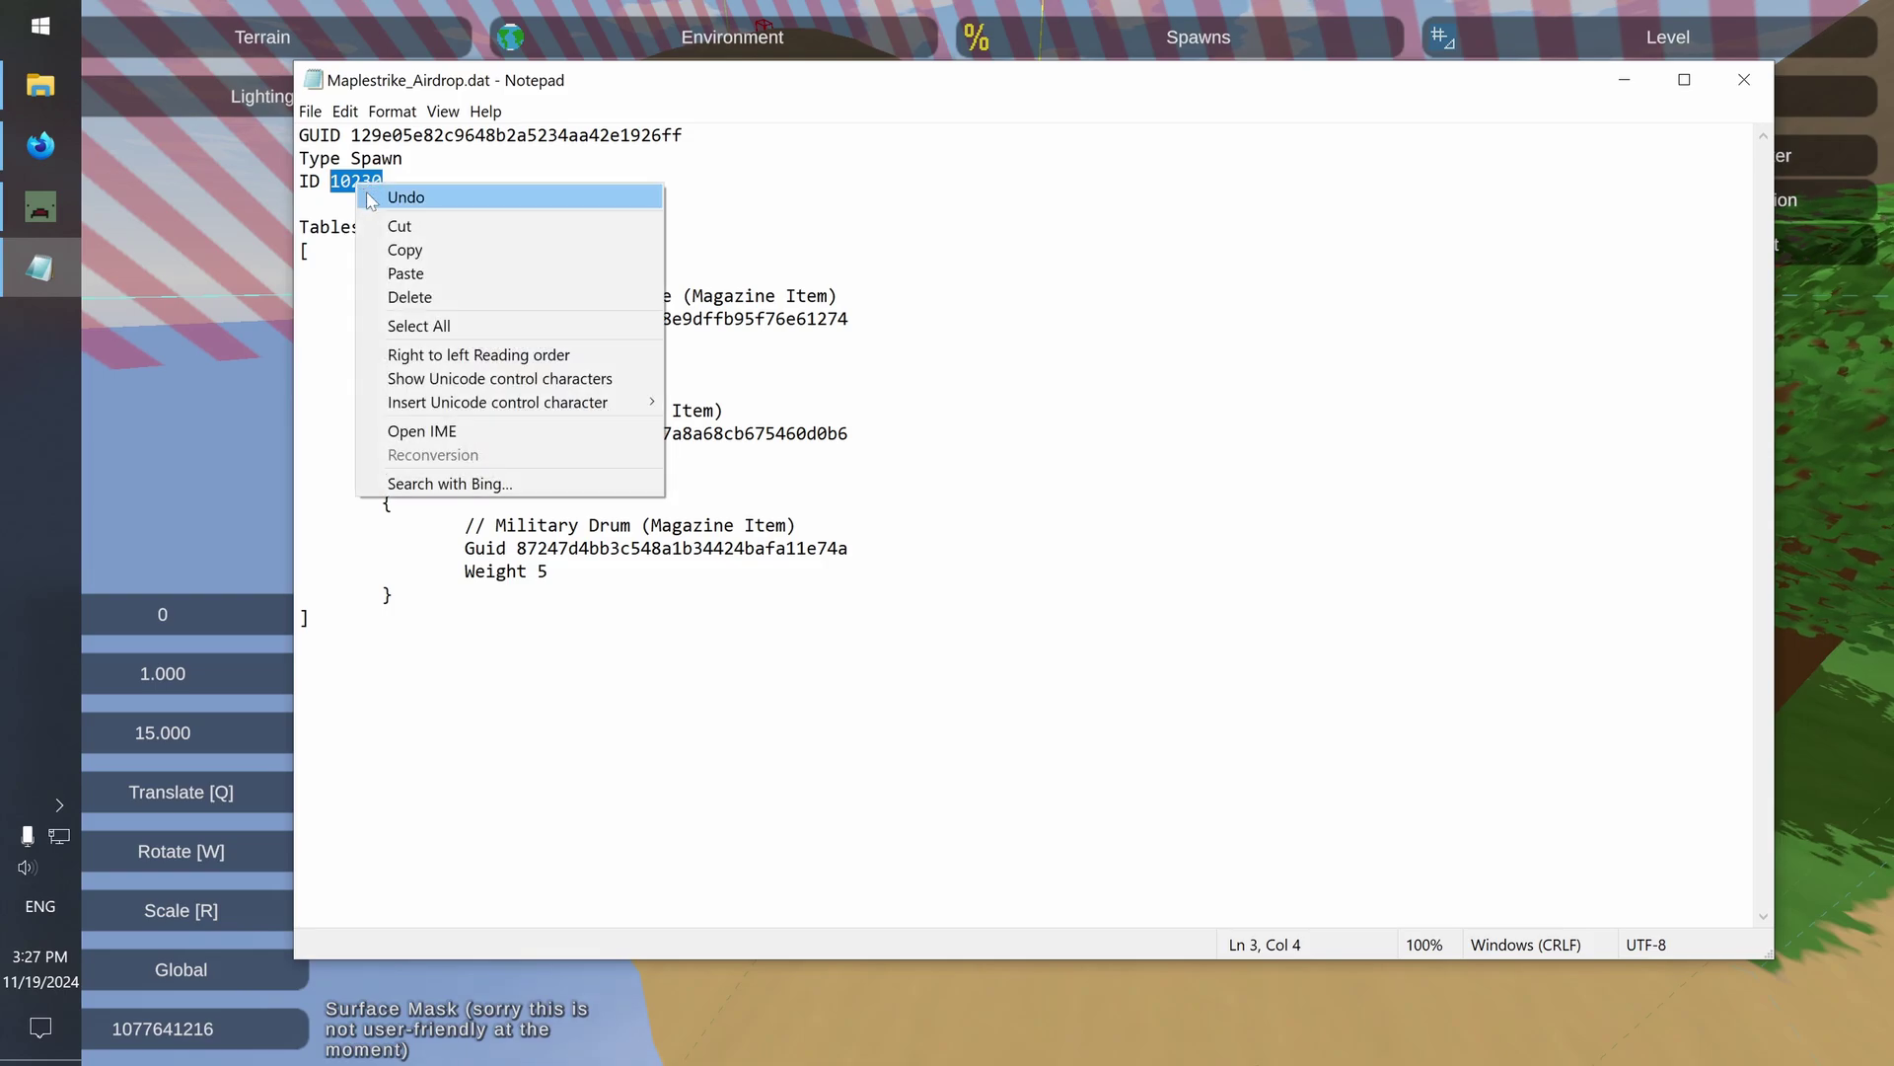
{"action": "left_click", "coordinate": [415, 253]}
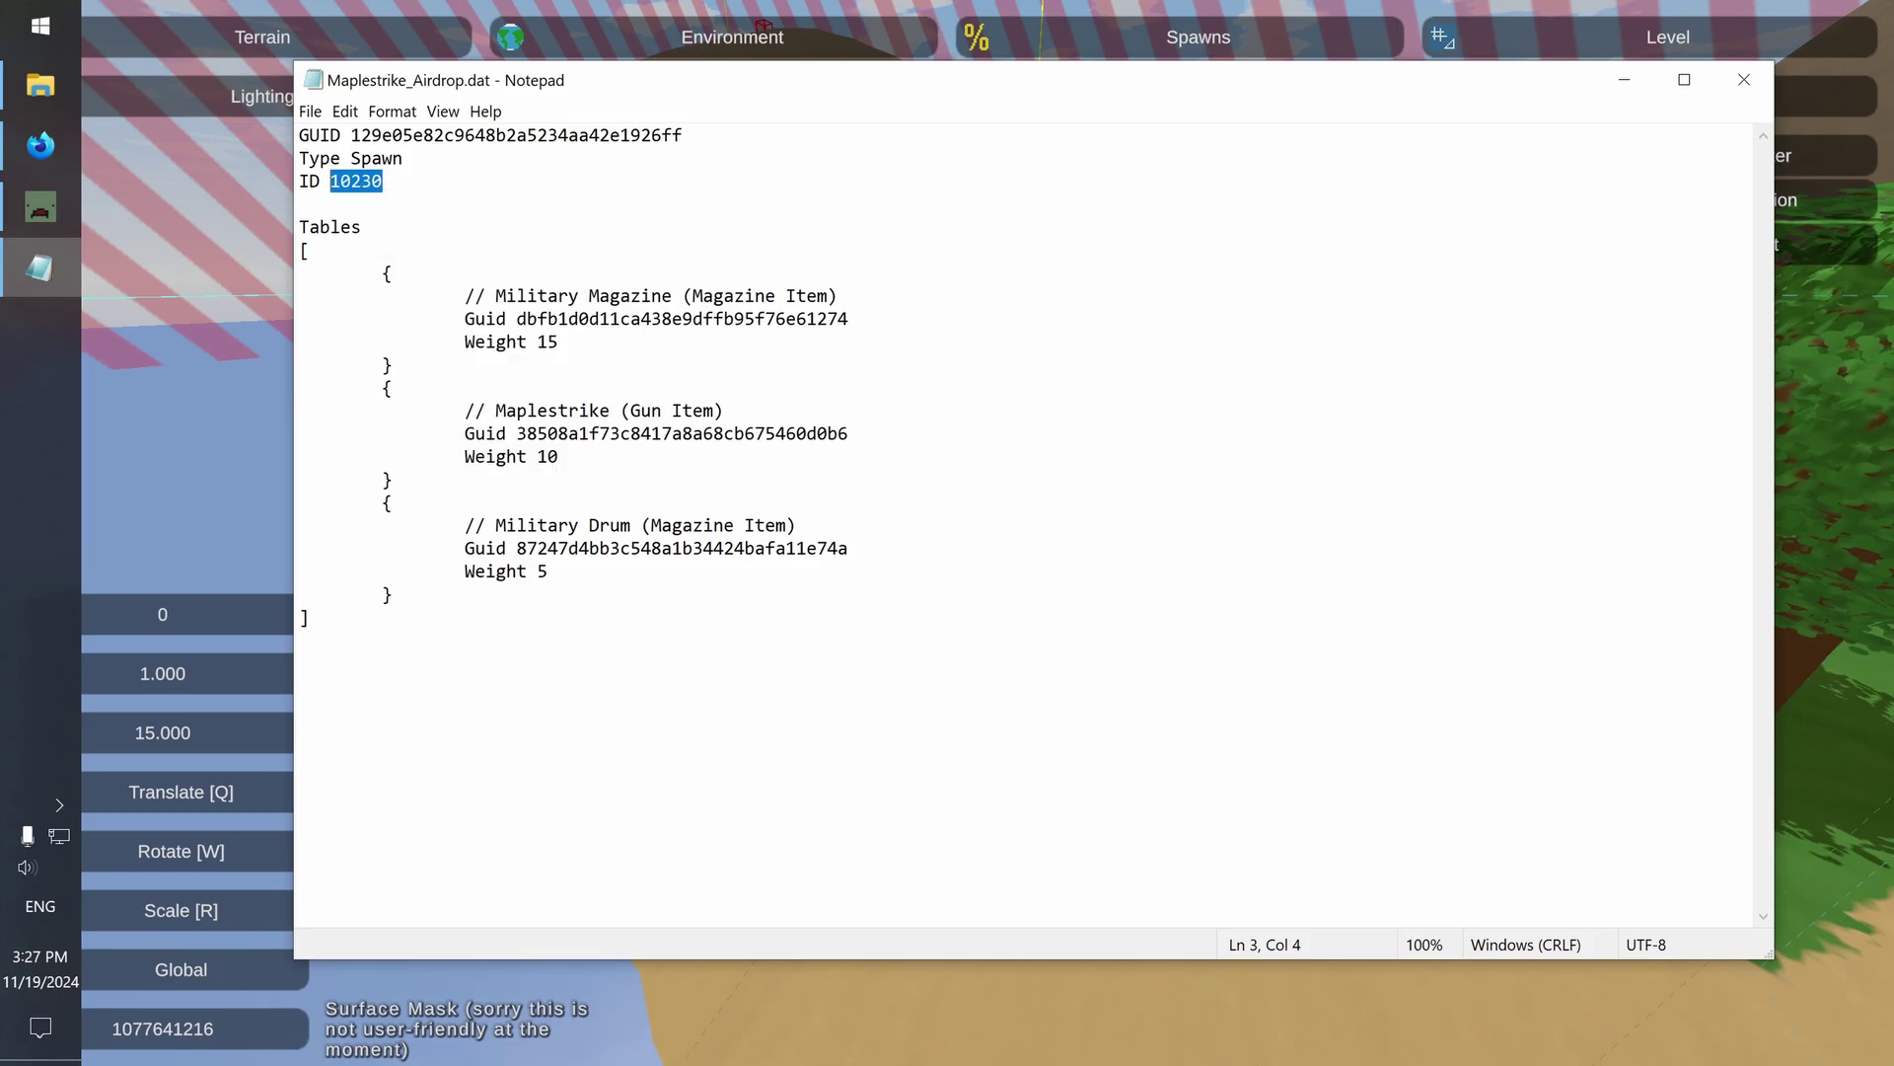
{"action": "left_click", "coordinate": [246, 396]}
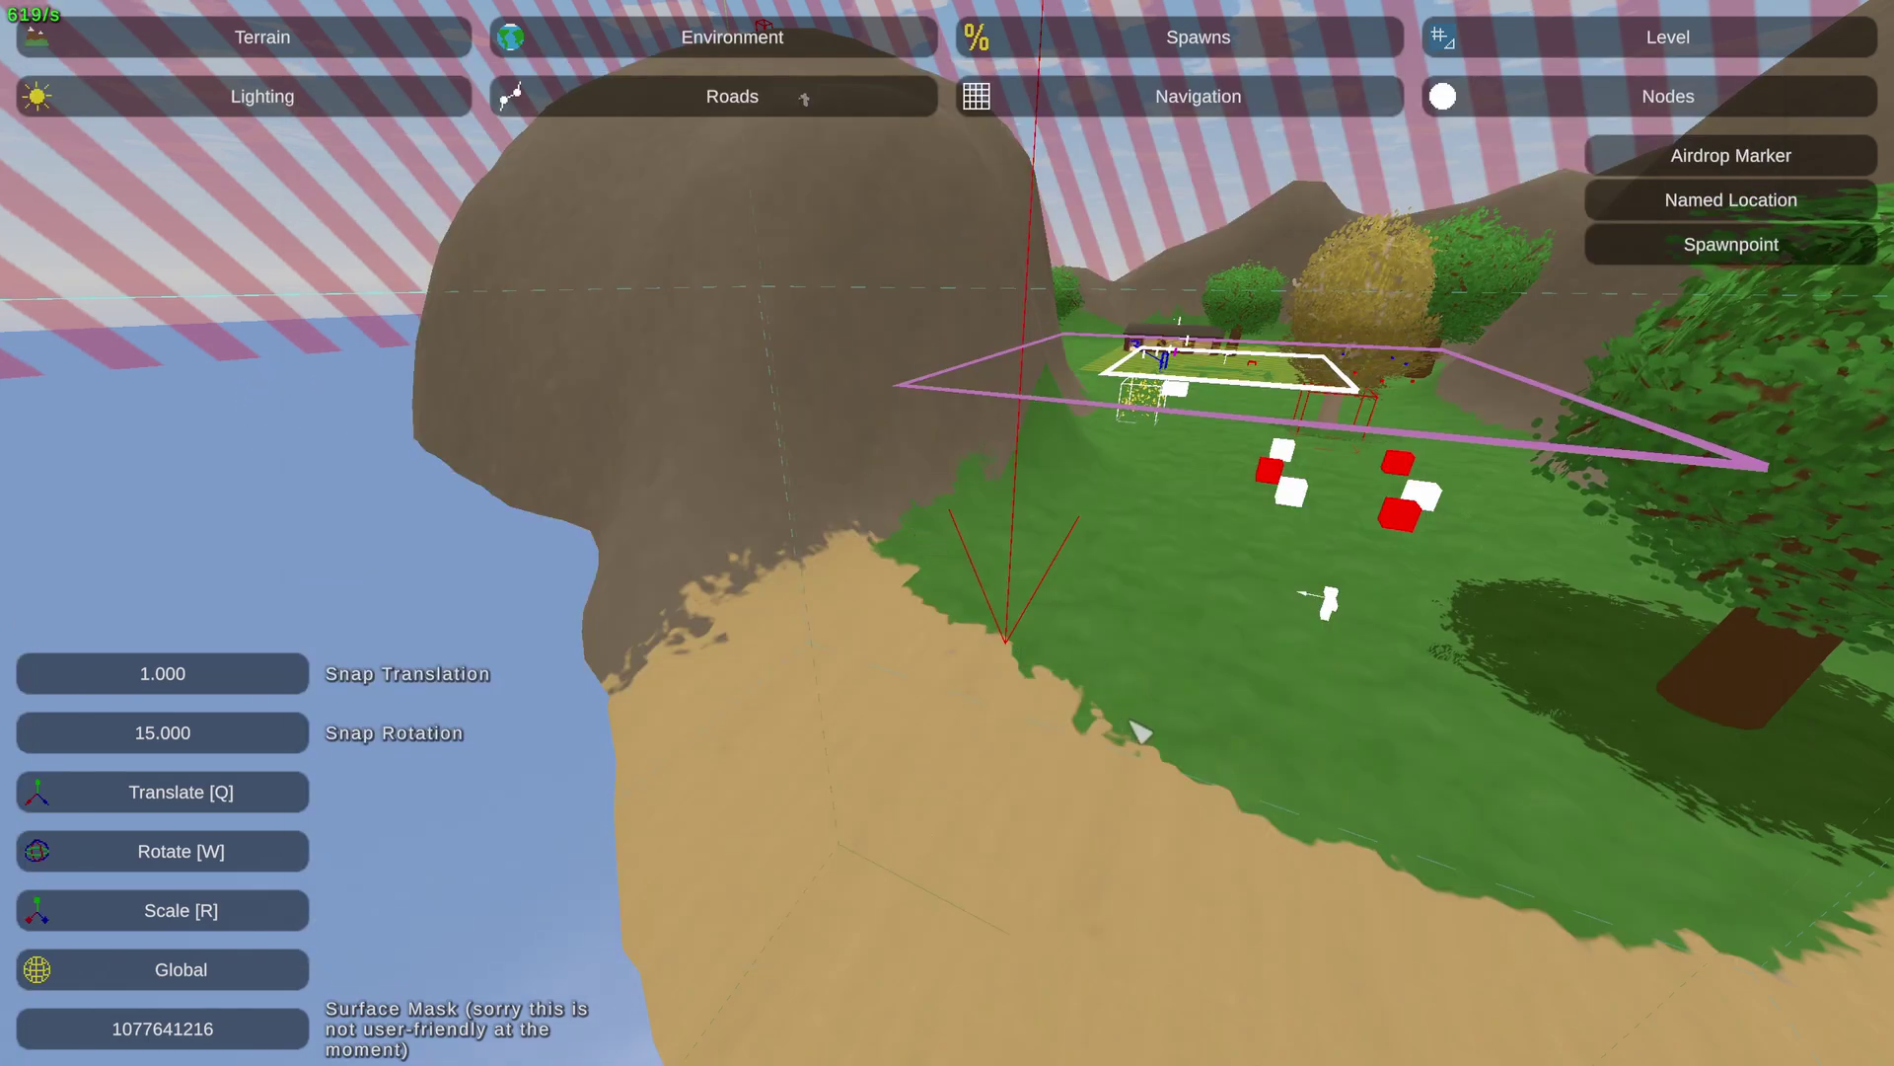
Select the airdrop marker, set its spawn table ID to 10230, and check it against the ID in Maplestrike_Airdrop.dat
{"action": "mouse_move", "coordinate": [1130, 716]}
{"action": "left_mouse_down"}
{"action": "mouse_move", "coordinate": [939, 541]}
{"action": "mouse_move", "coordinate": [868, 572]}
{"action": "left_mouse_up"}
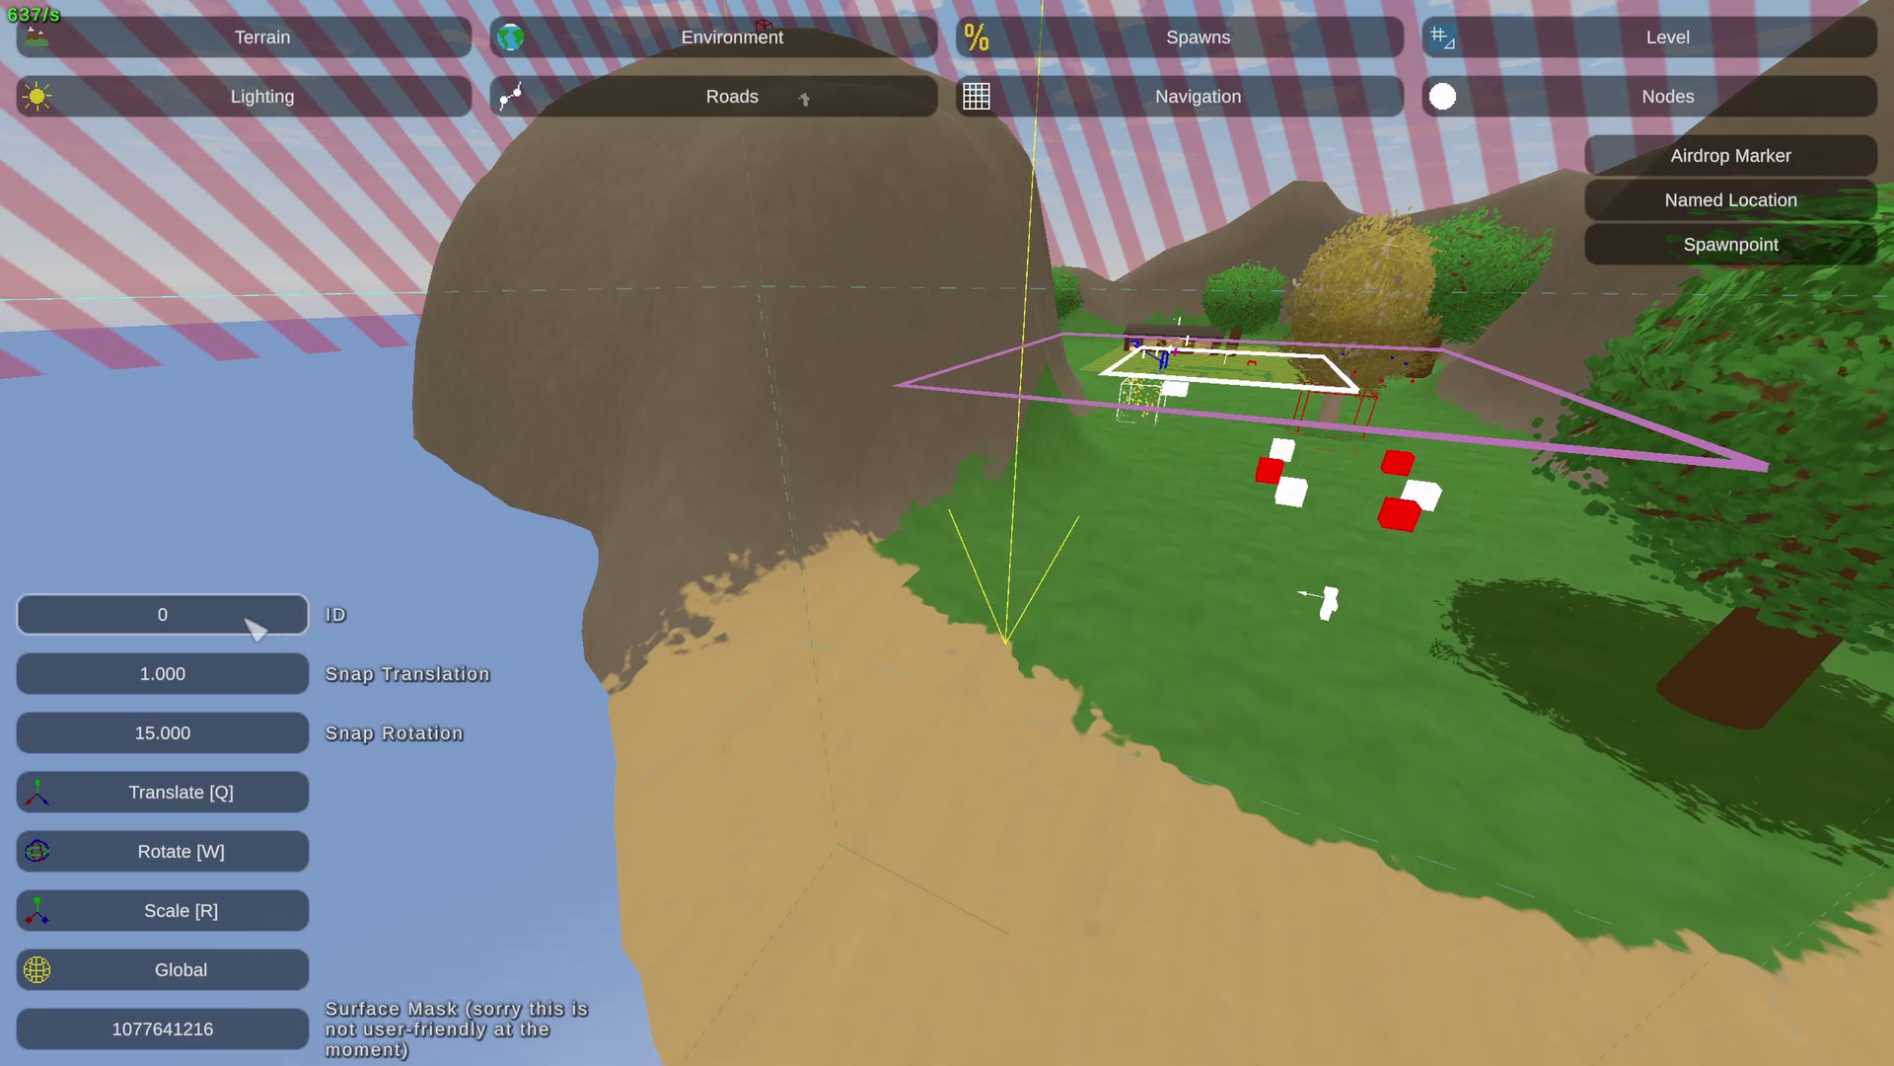
{"action": "left_click", "coordinate": [187, 626]}
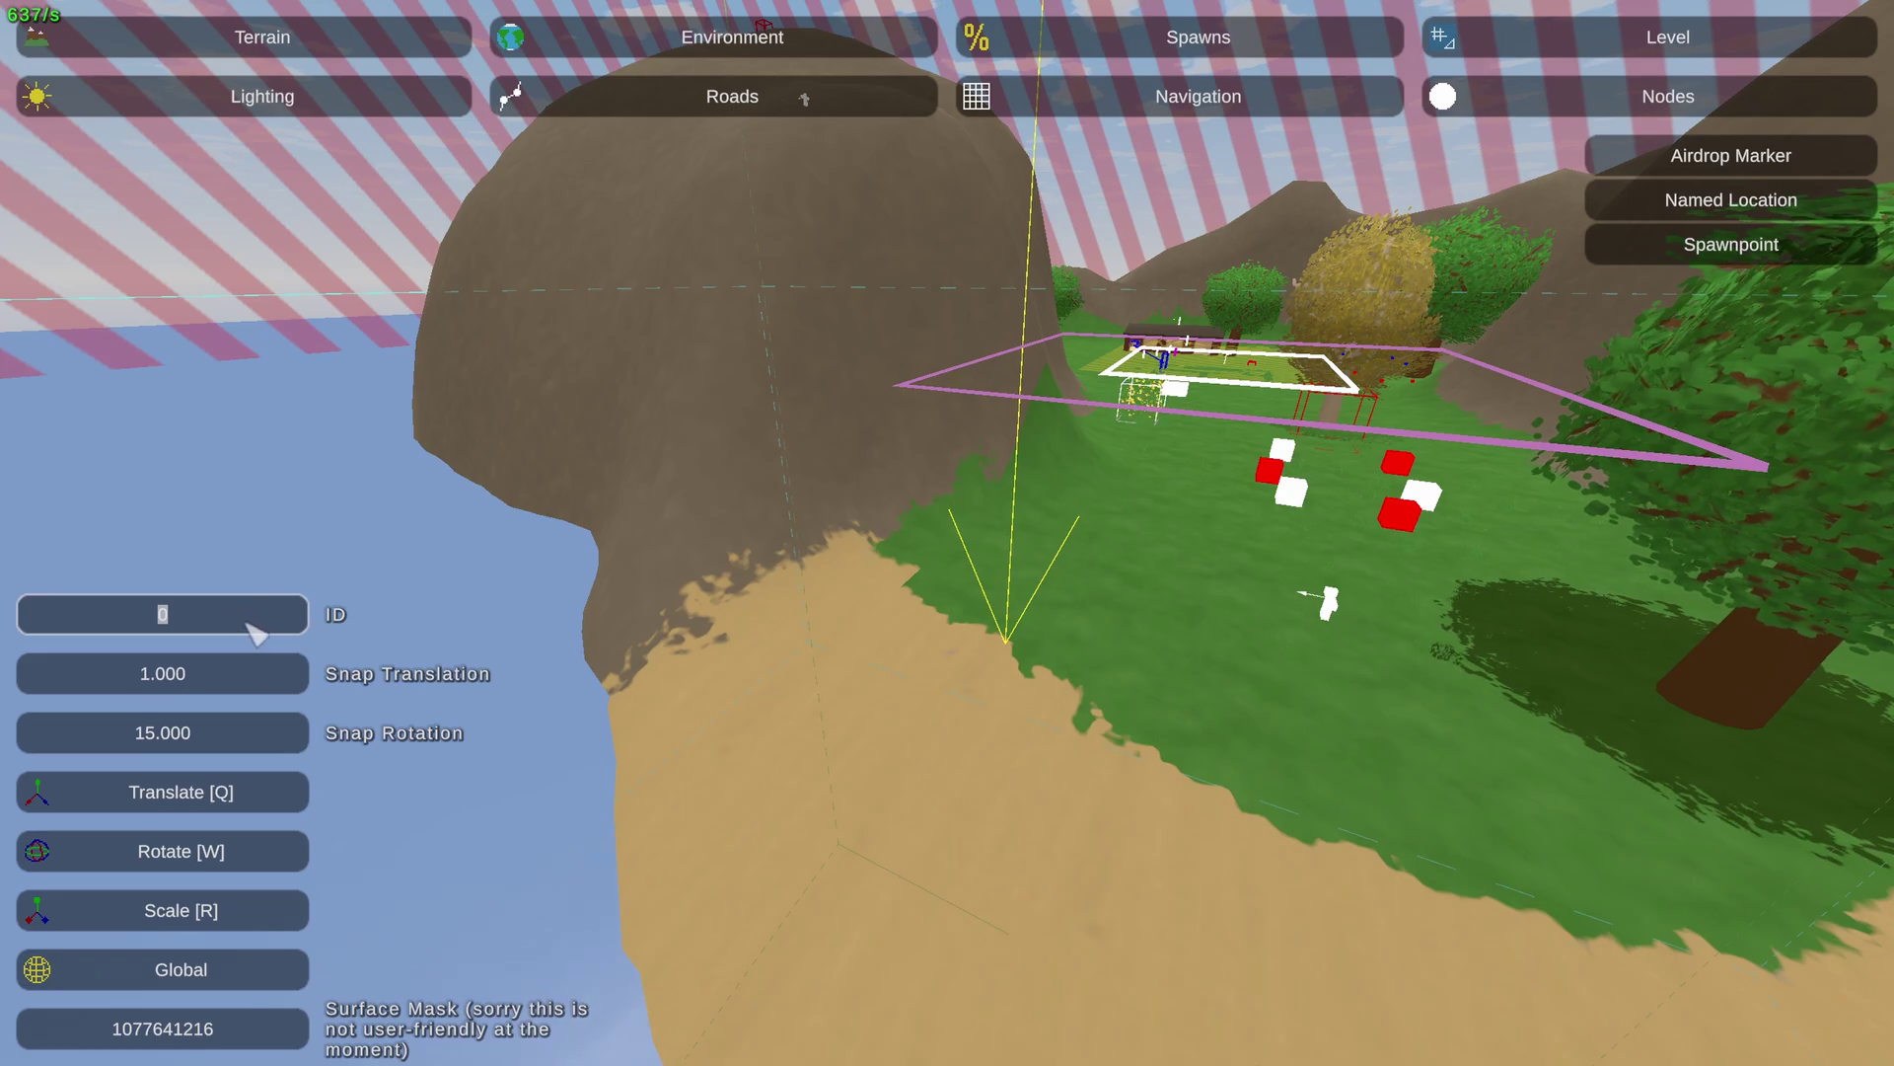
{"action": "key", "text": "ctrl+v"}
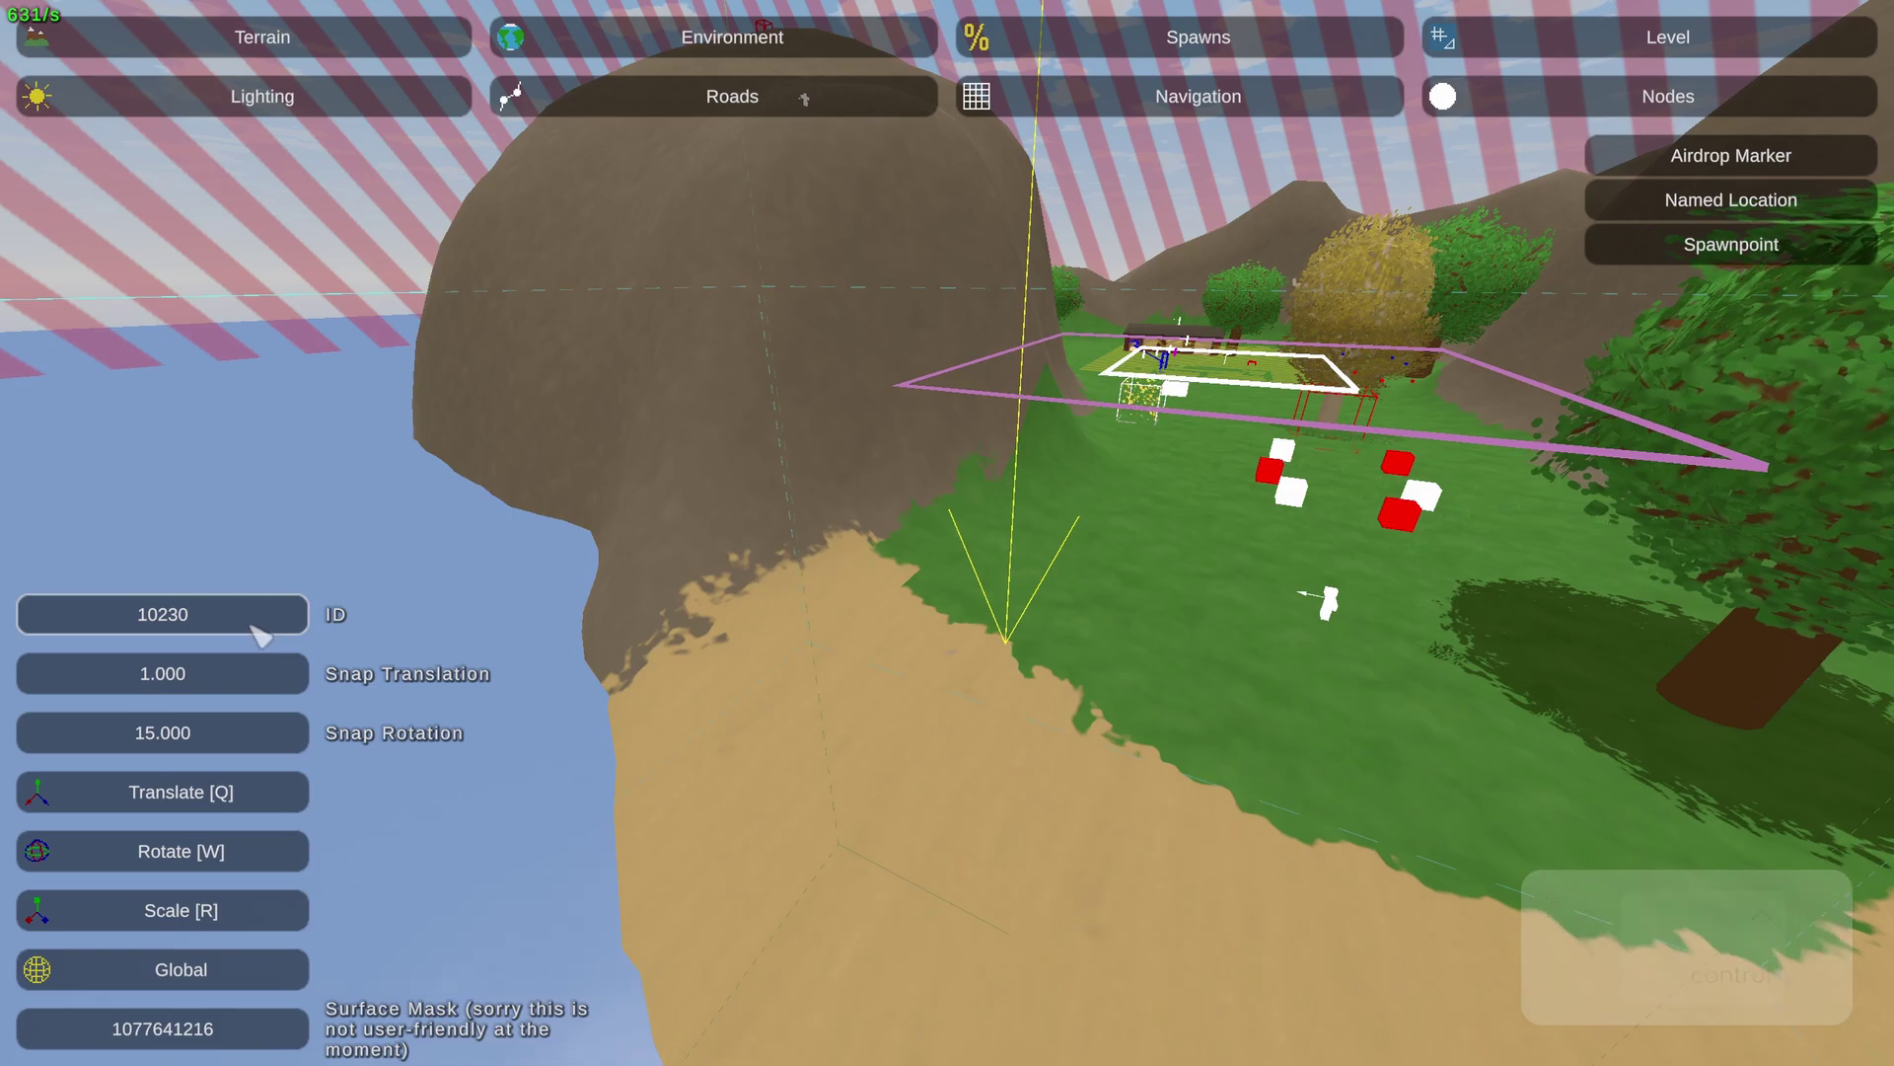
{"action": "left_click_drag", "start_coordinate": [232, 631], "coordinate": [134, 631]}
{"action": "left_click", "coordinate": [226, 632]}
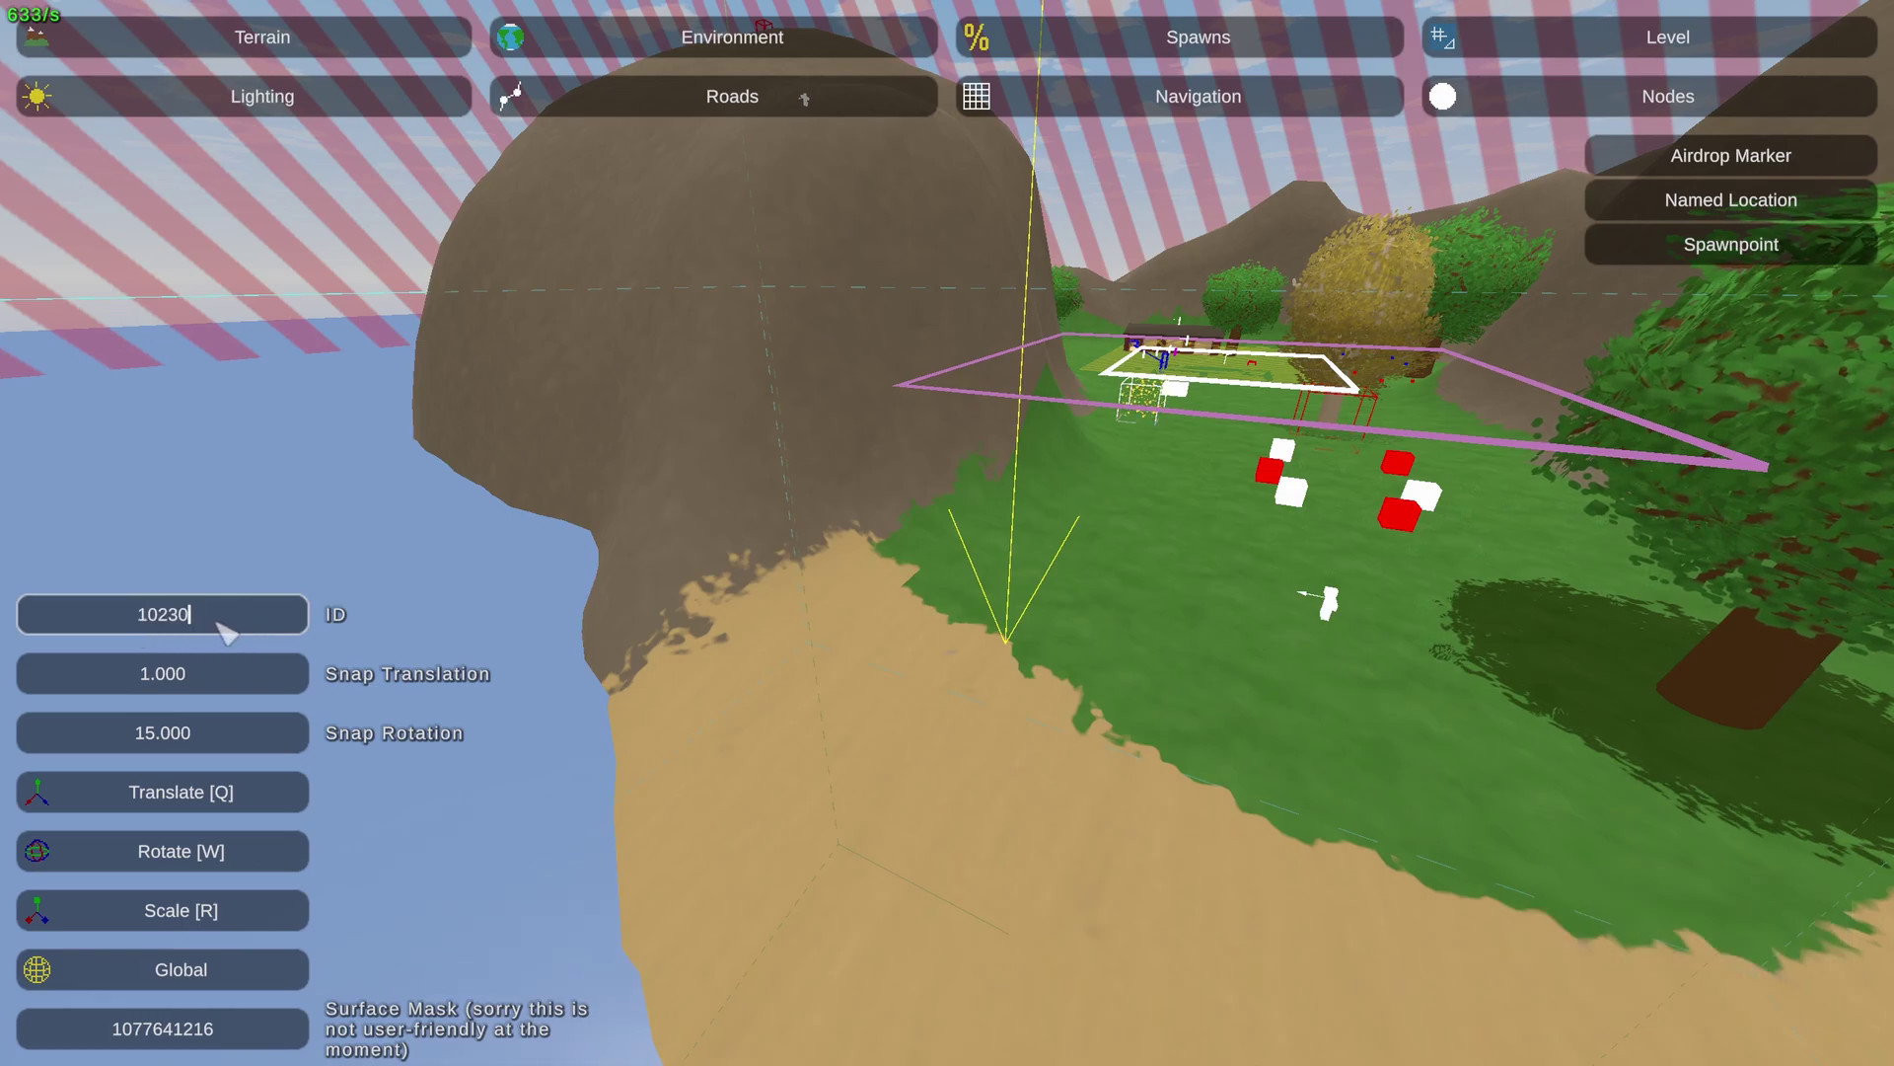
{"action": "key", "text": "alt+Tab"}
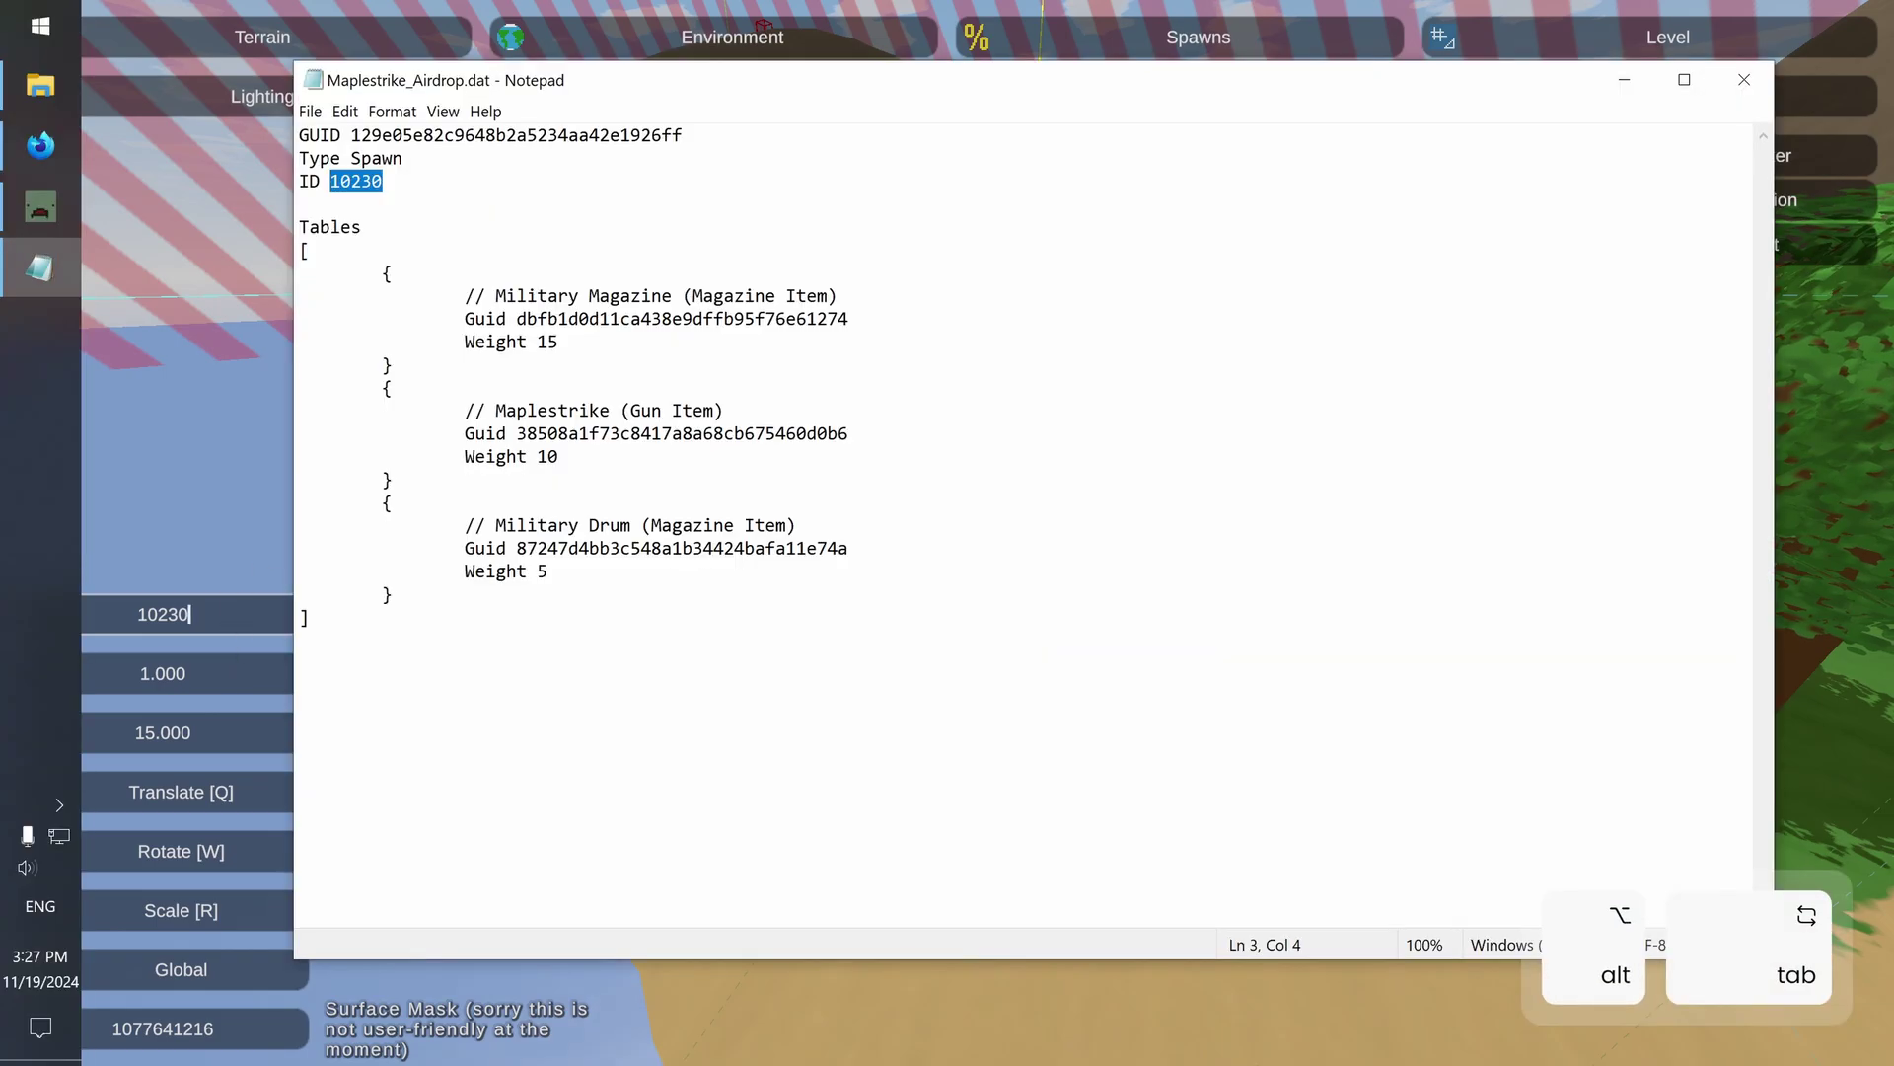
{"action": "key", "text": "alt+Tab"}
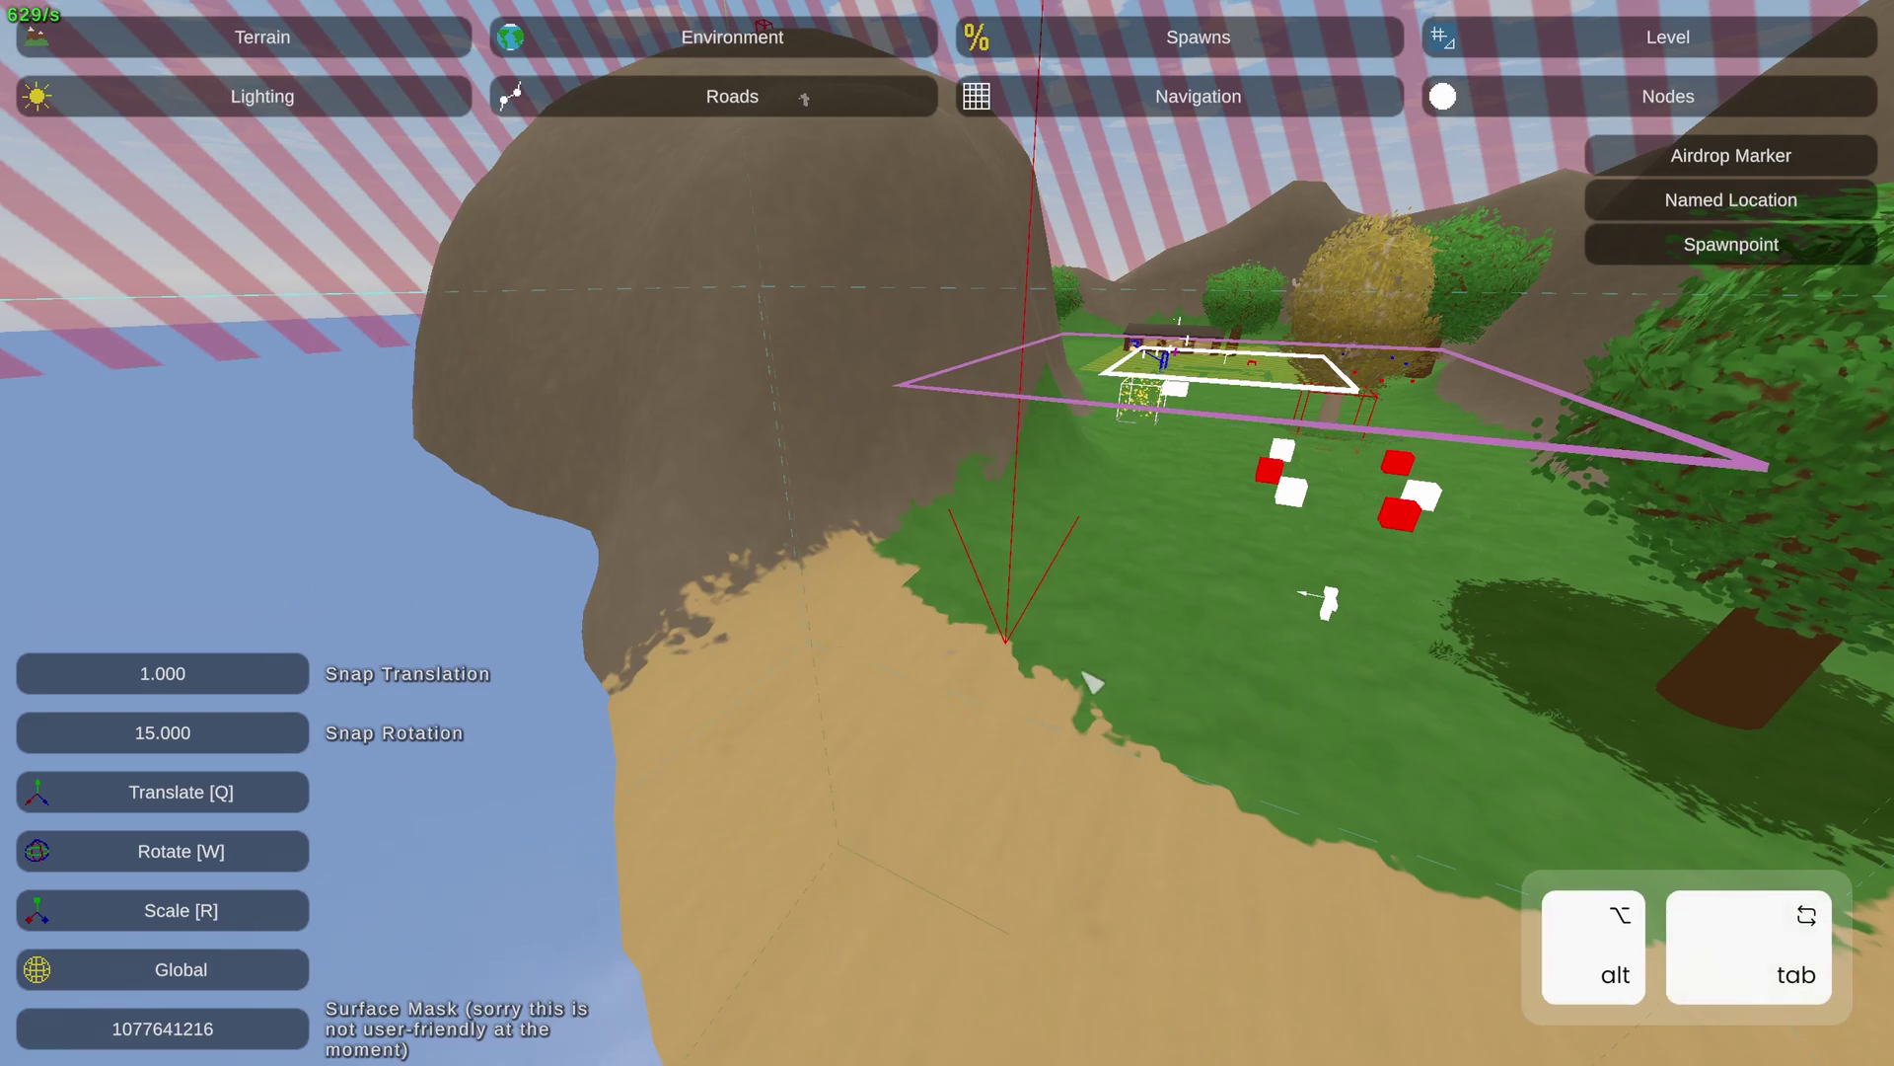
Save the map and exit the level editor to the main menu
{"action": "right_click_drag", "start_coordinate": [1092, 684], "coordinate": [1184, 659]}
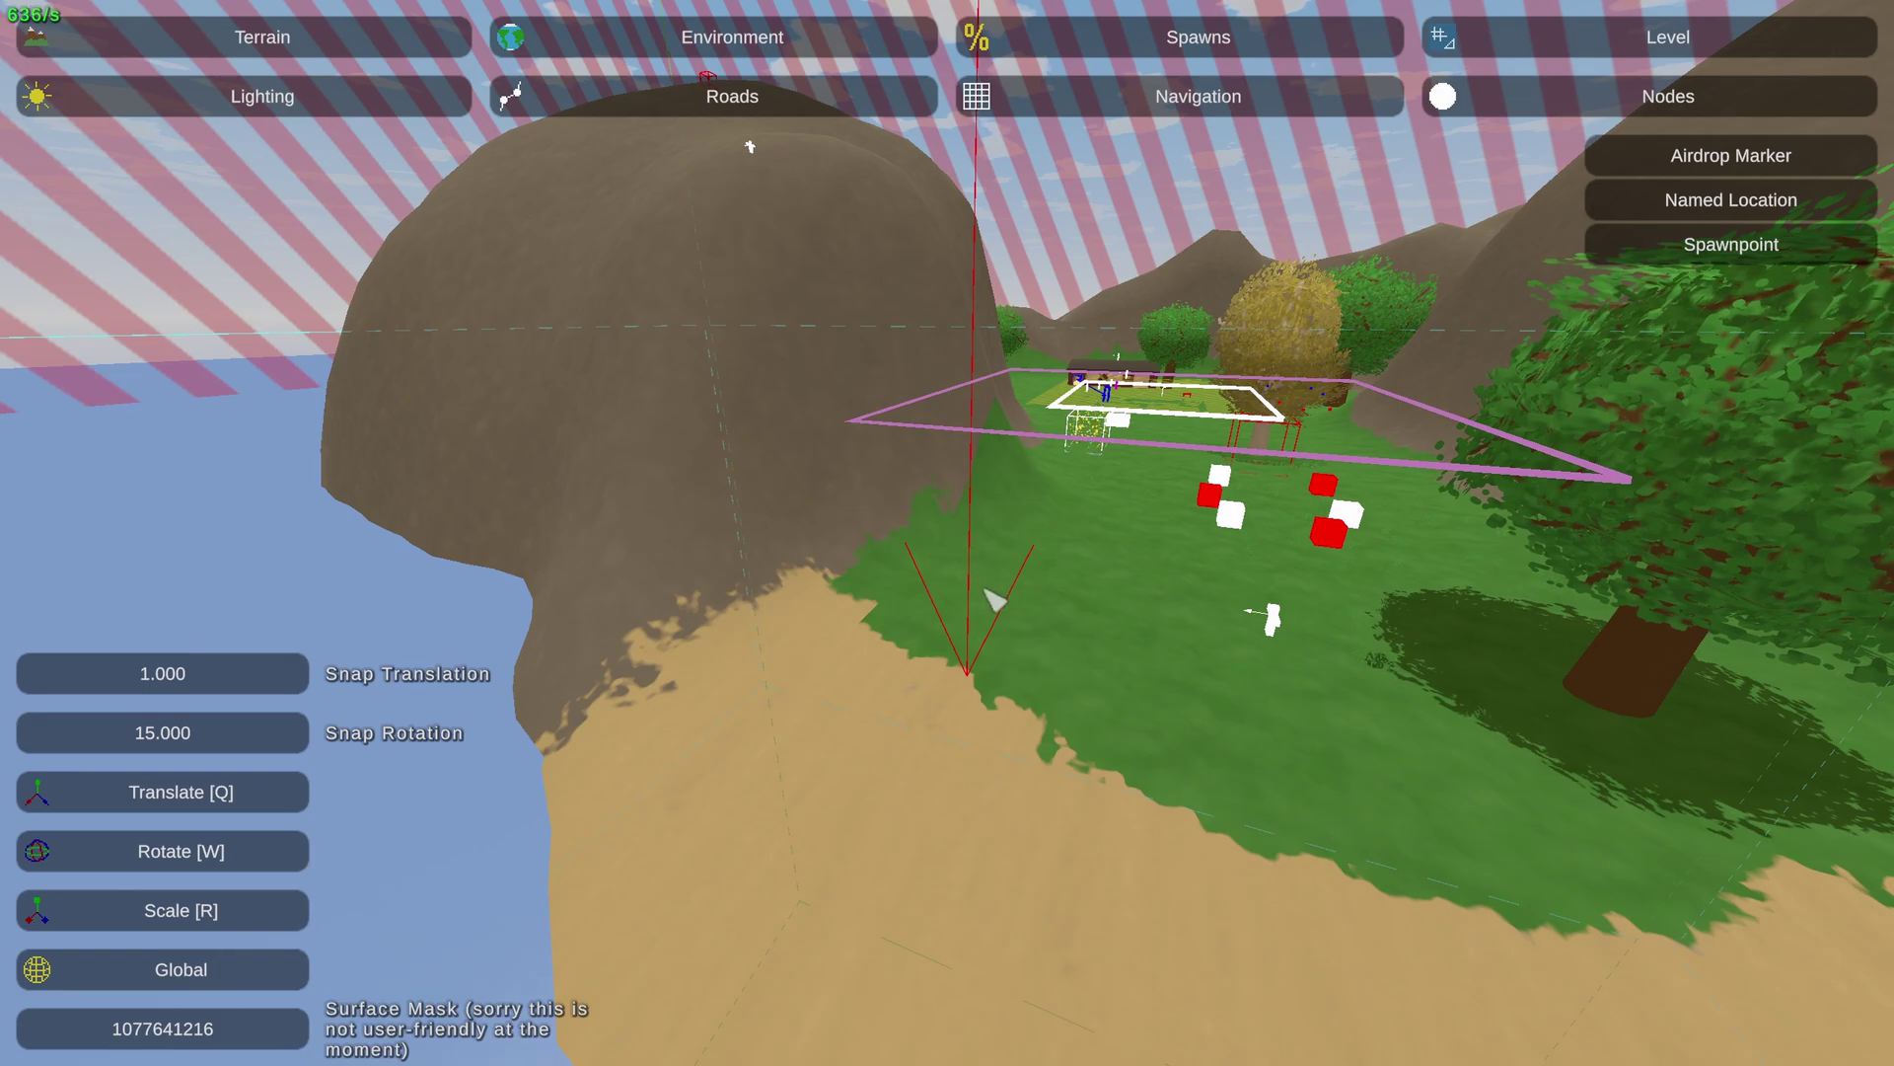
{"action": "key", "text": "Escape"}
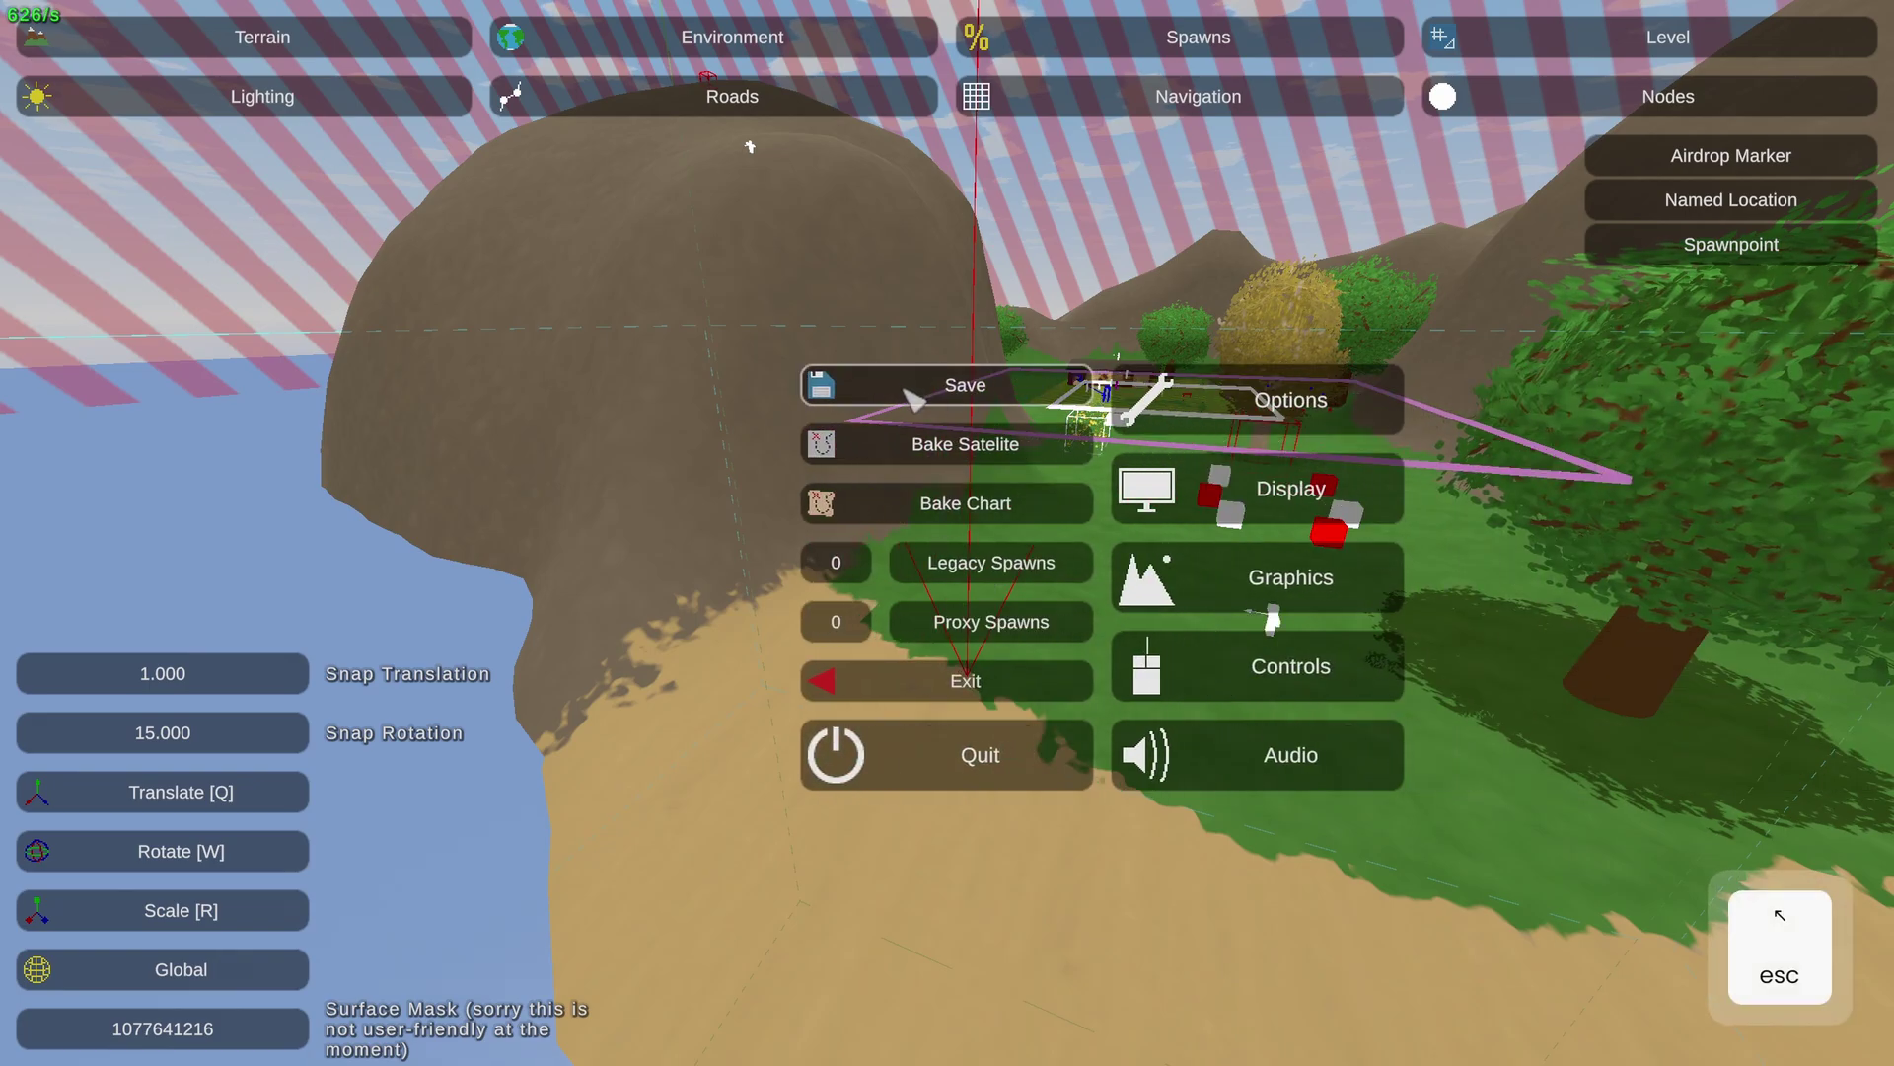
{"action": "left_click", "coordinate": [881, 688]}
{"action": "left_click", "coordinate": [881, 688]}
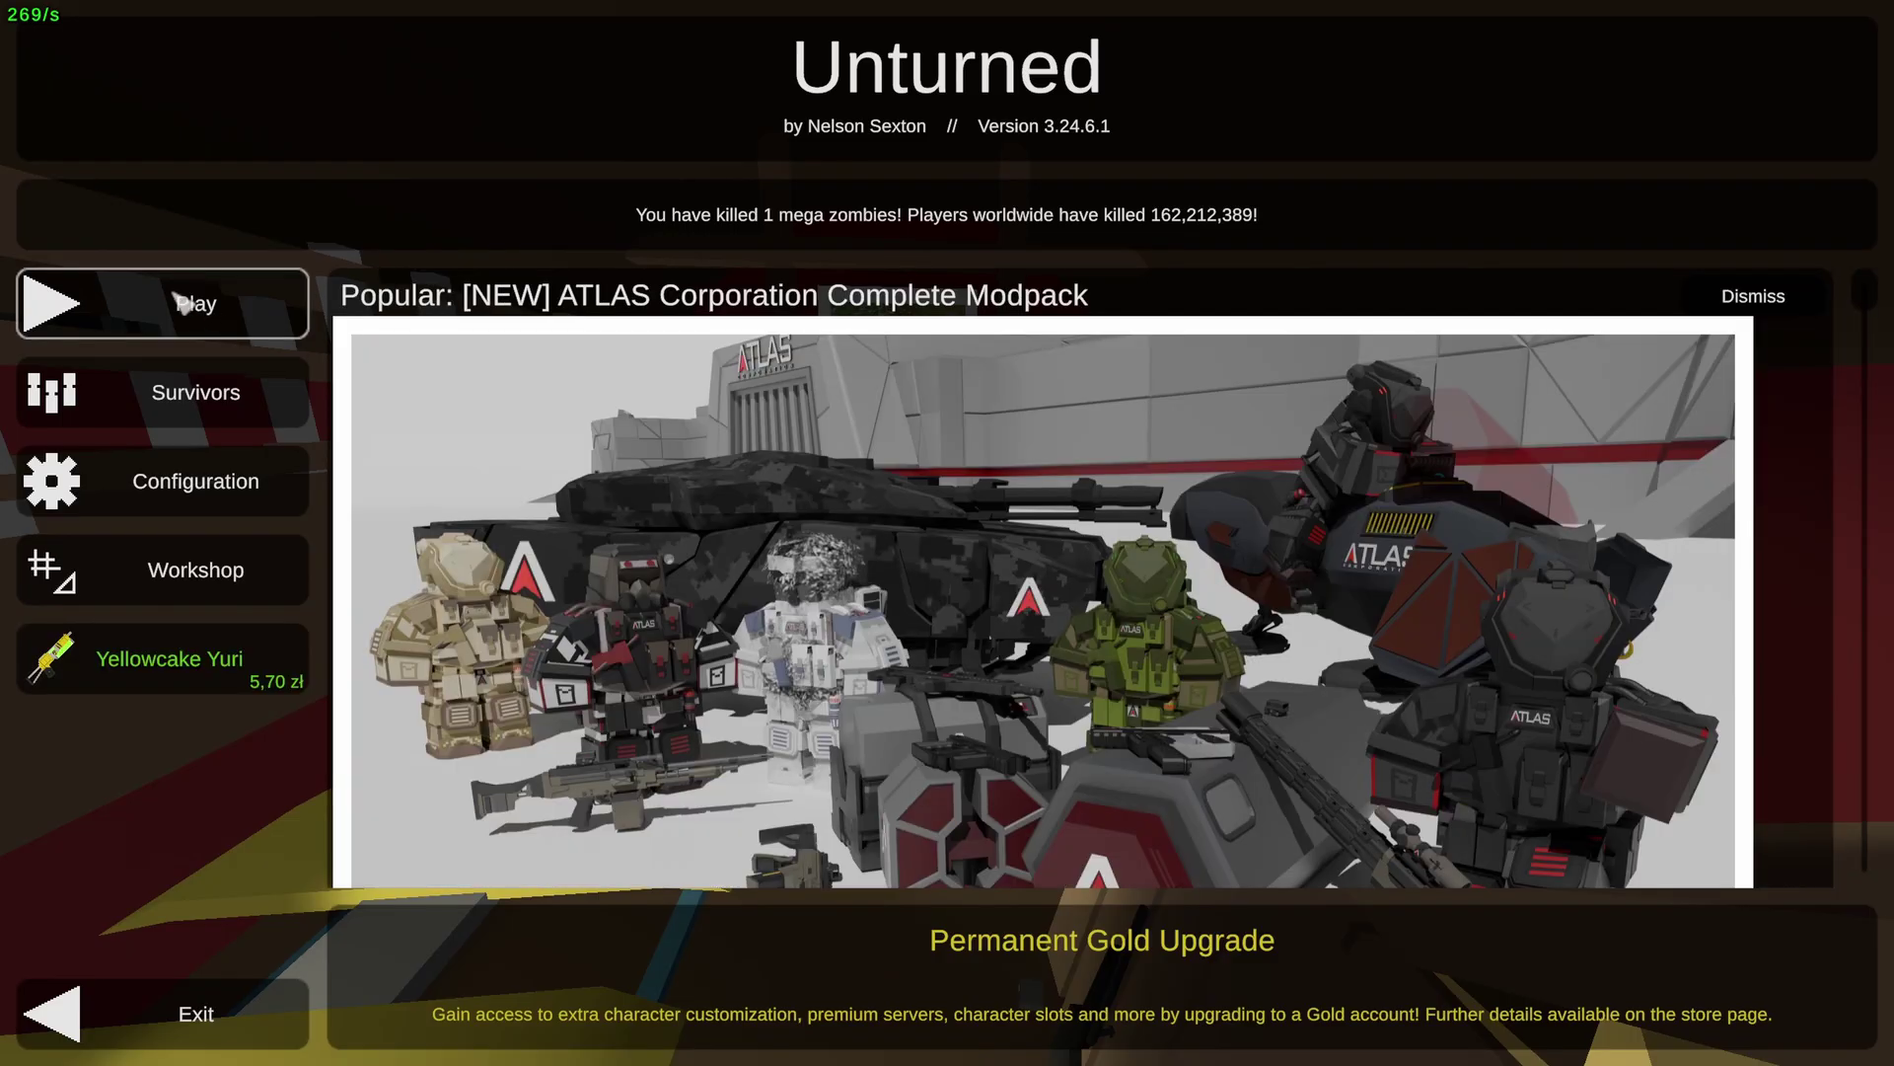
Start an offline singleplayer game on the Tutorial Map from the Misc map category
{"action": "left_click", "coordinate": [210, 314]}
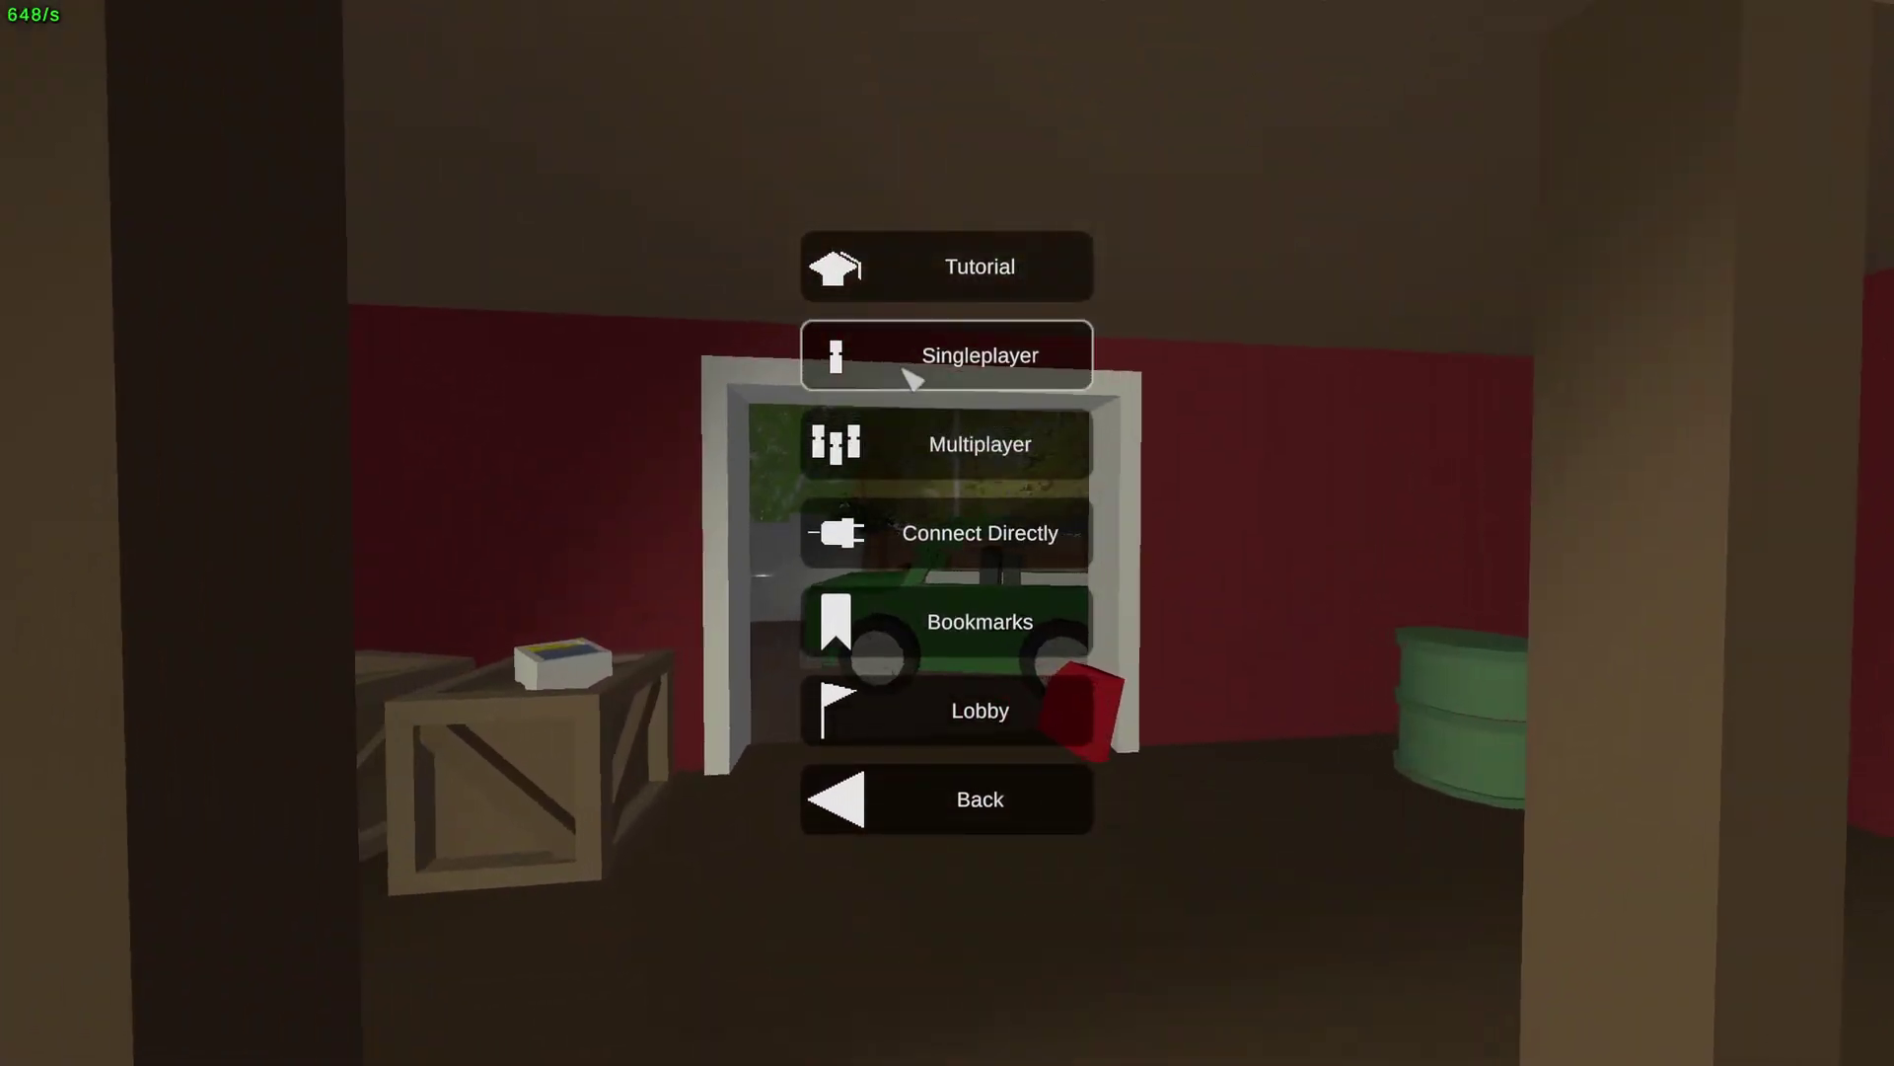
{"action": "left_click", "coordinate": [909, 370]}
{"action": "left_click", "coordinate": [1124, 501]}
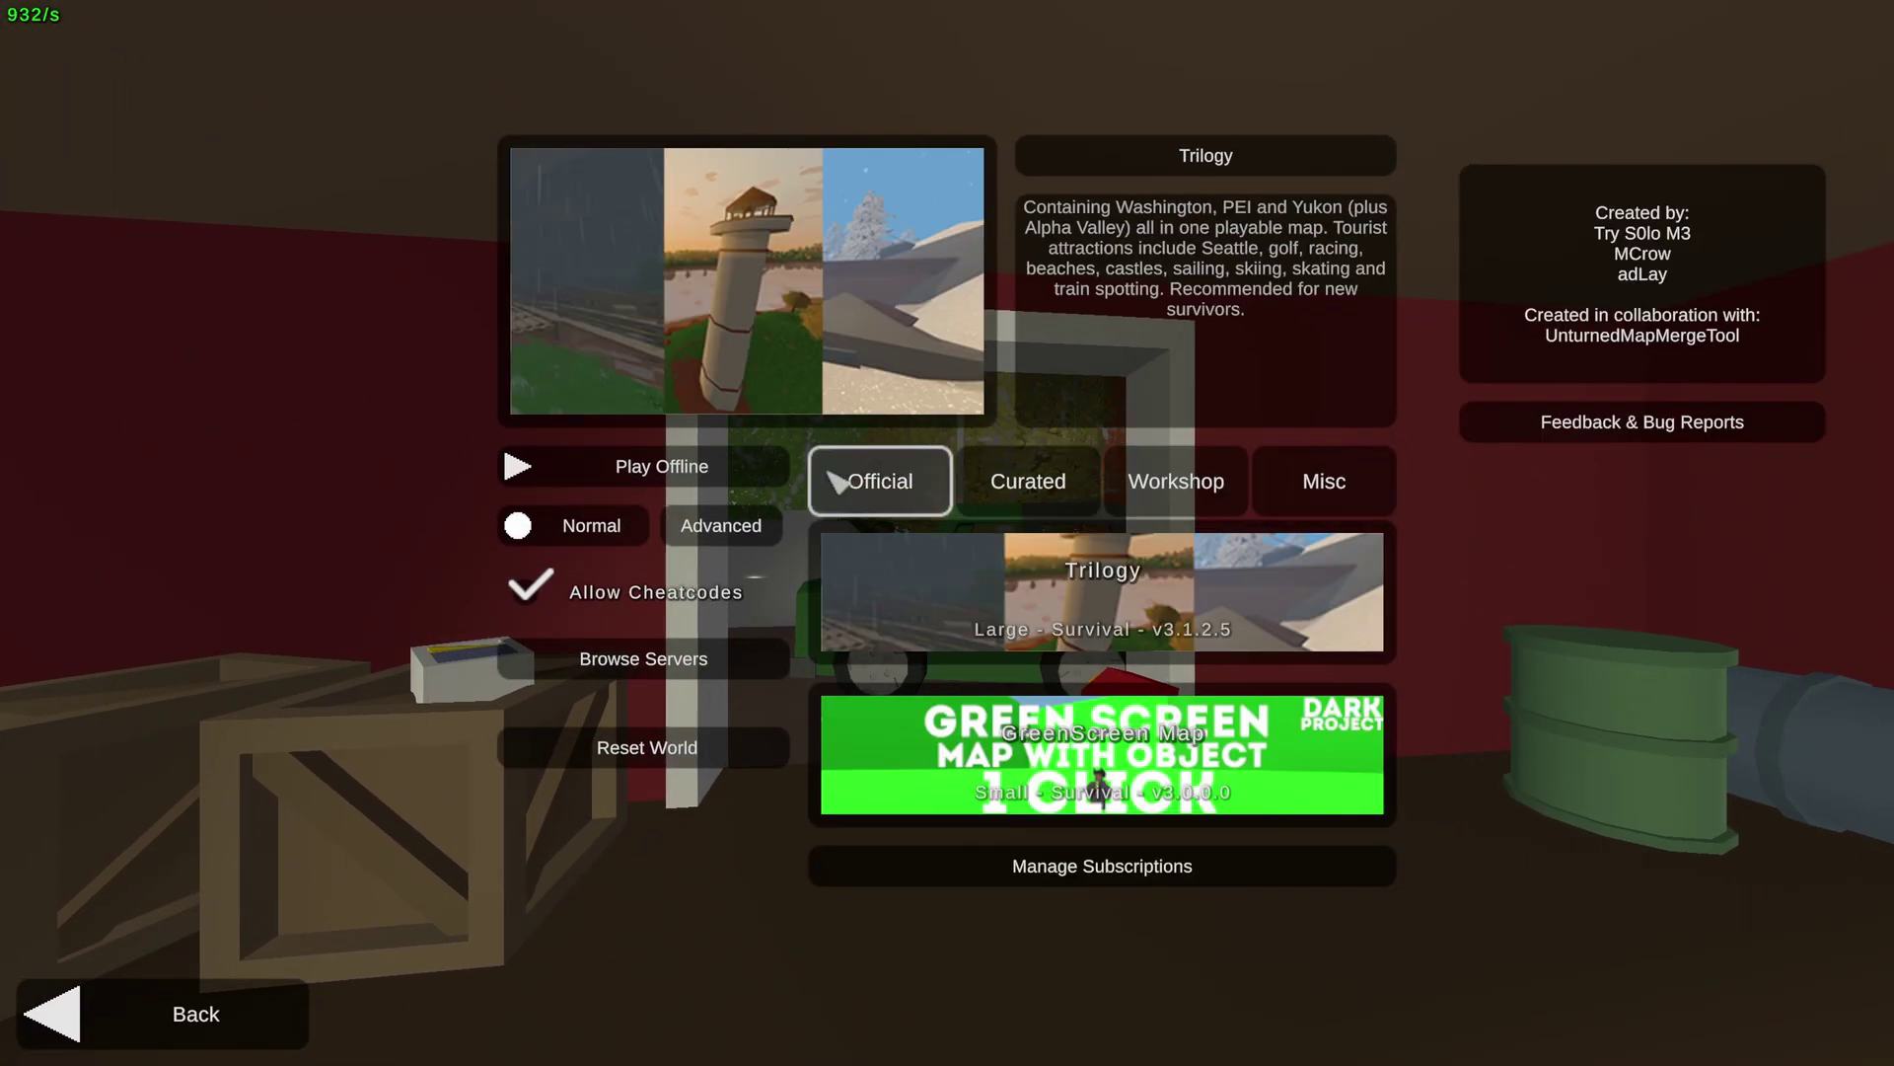
{"action": "left_click", "coordinate": [846, 479]}
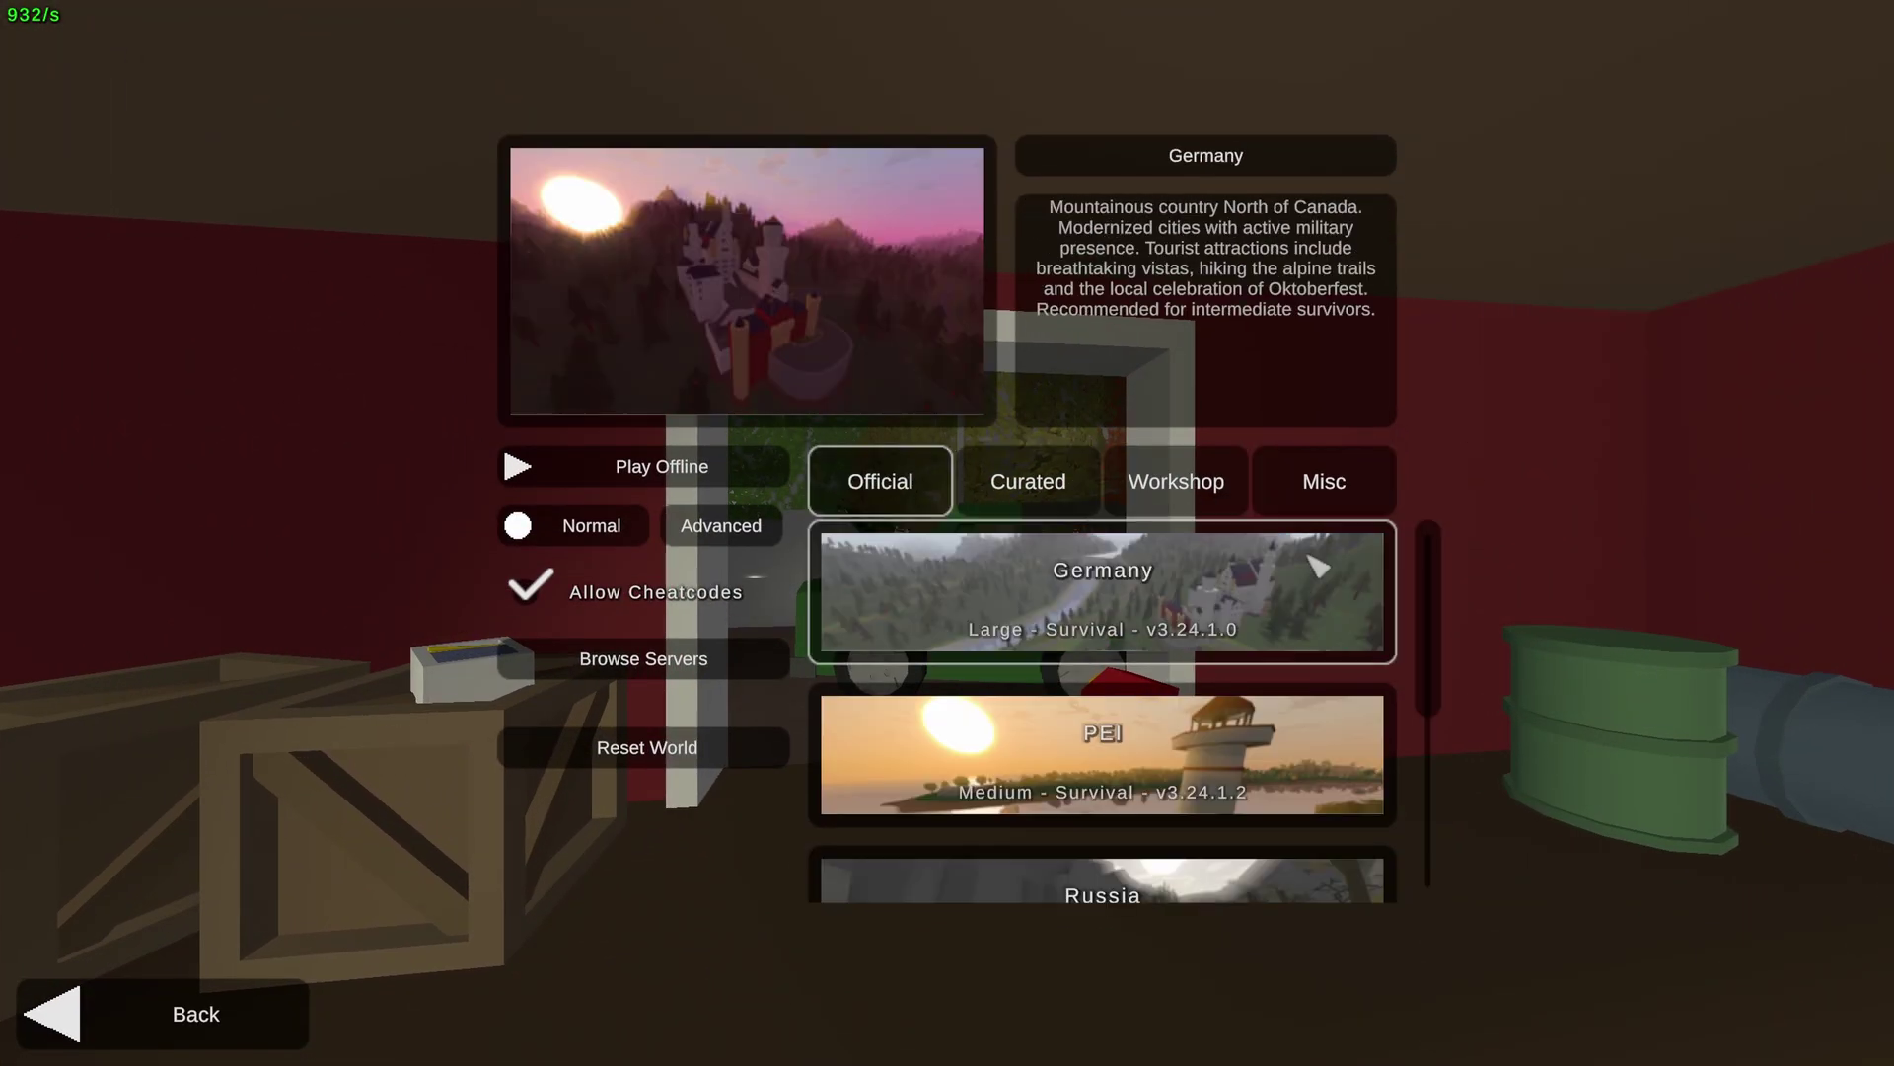
{"action": "left_click", "coordinate": [1364, 476]}
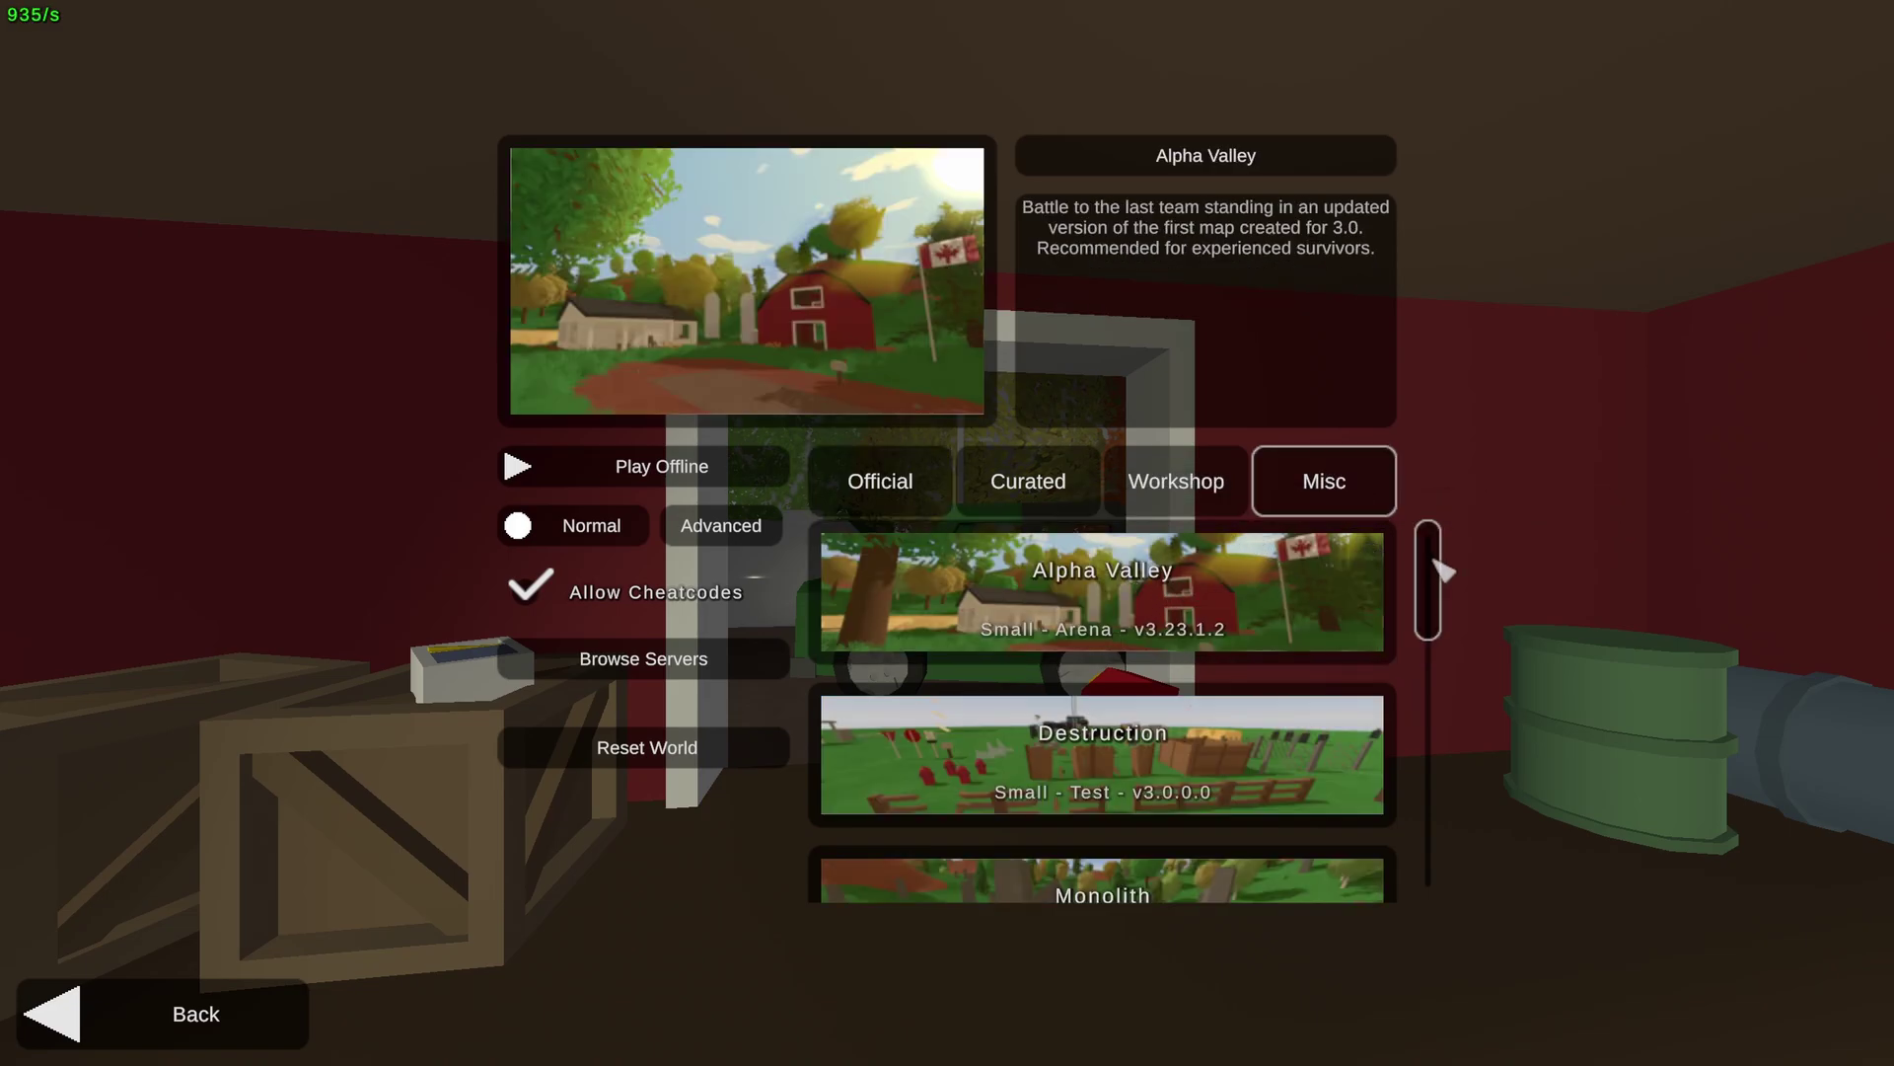
{"action": "left_click_drag", "start_coordinate": [1430, 558], "coordinate": [1425, 727]}
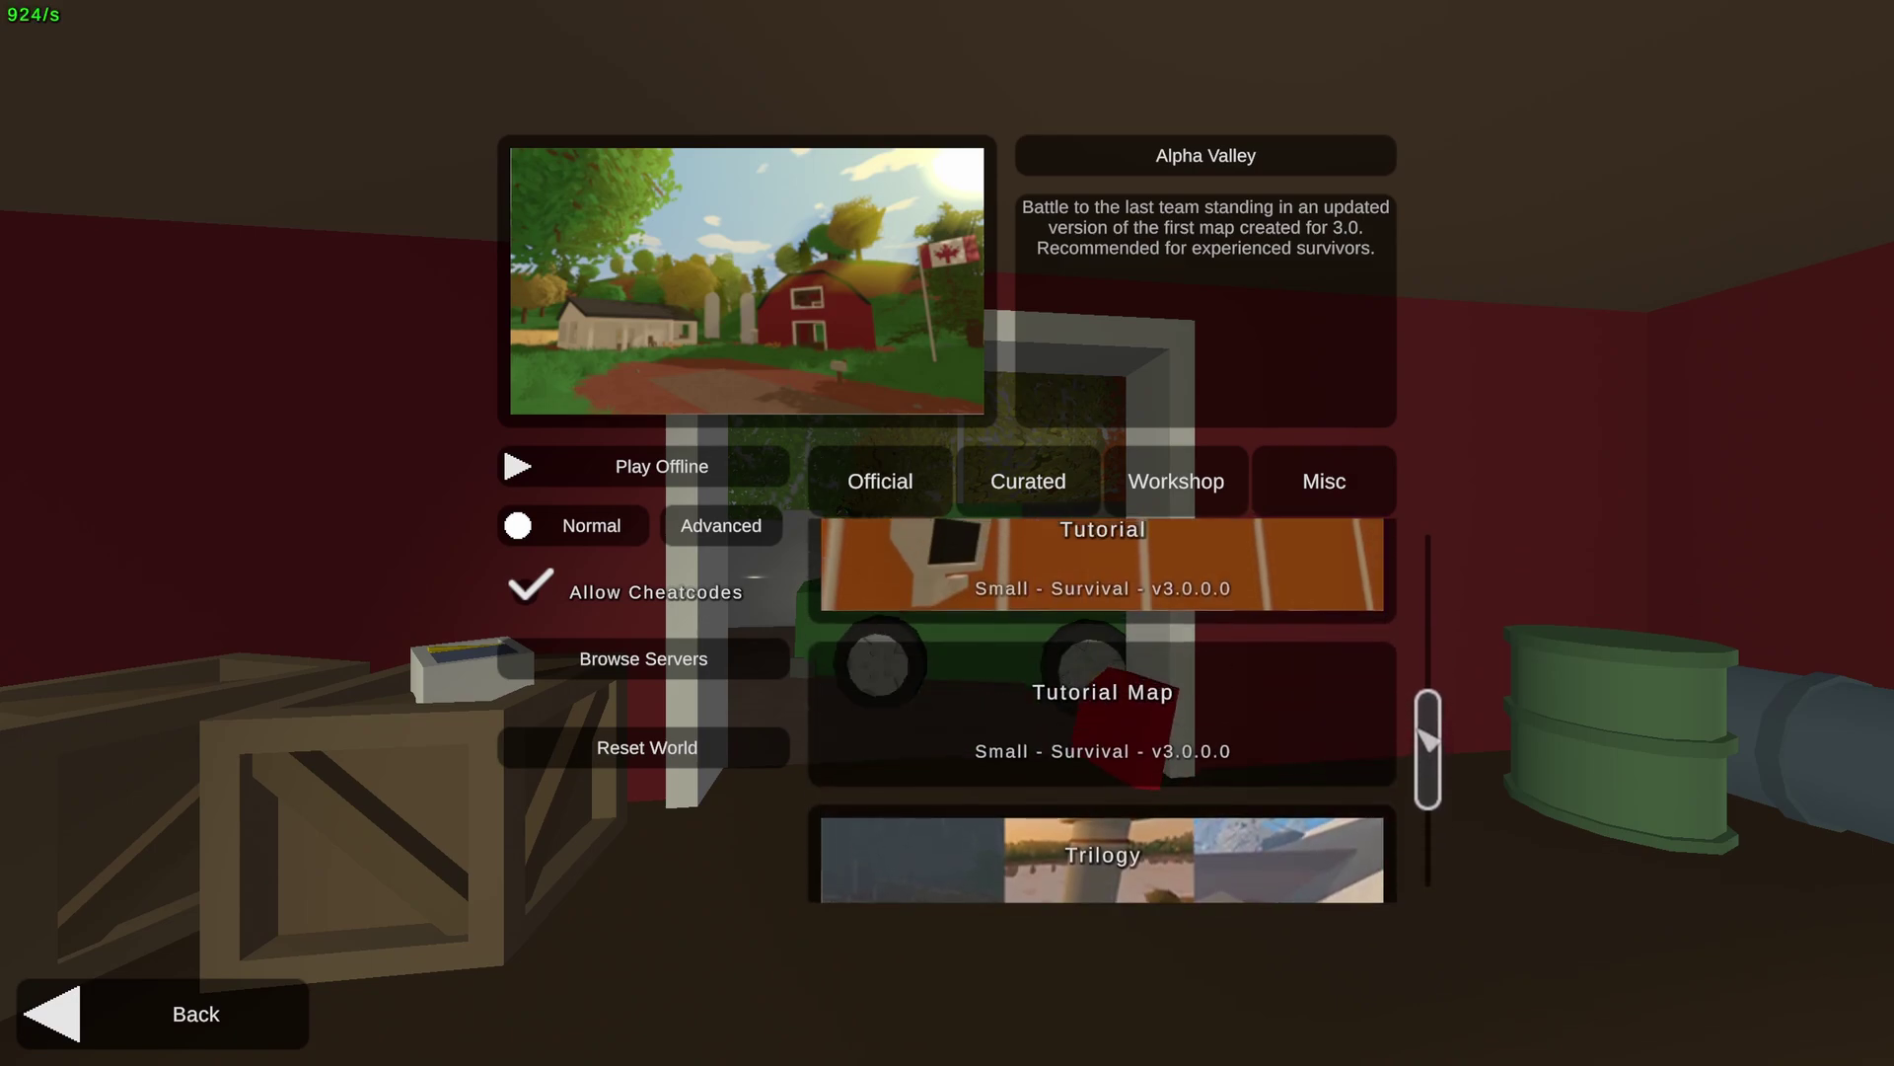
{"action": "left_click", "coordinate": [1256, 727]}
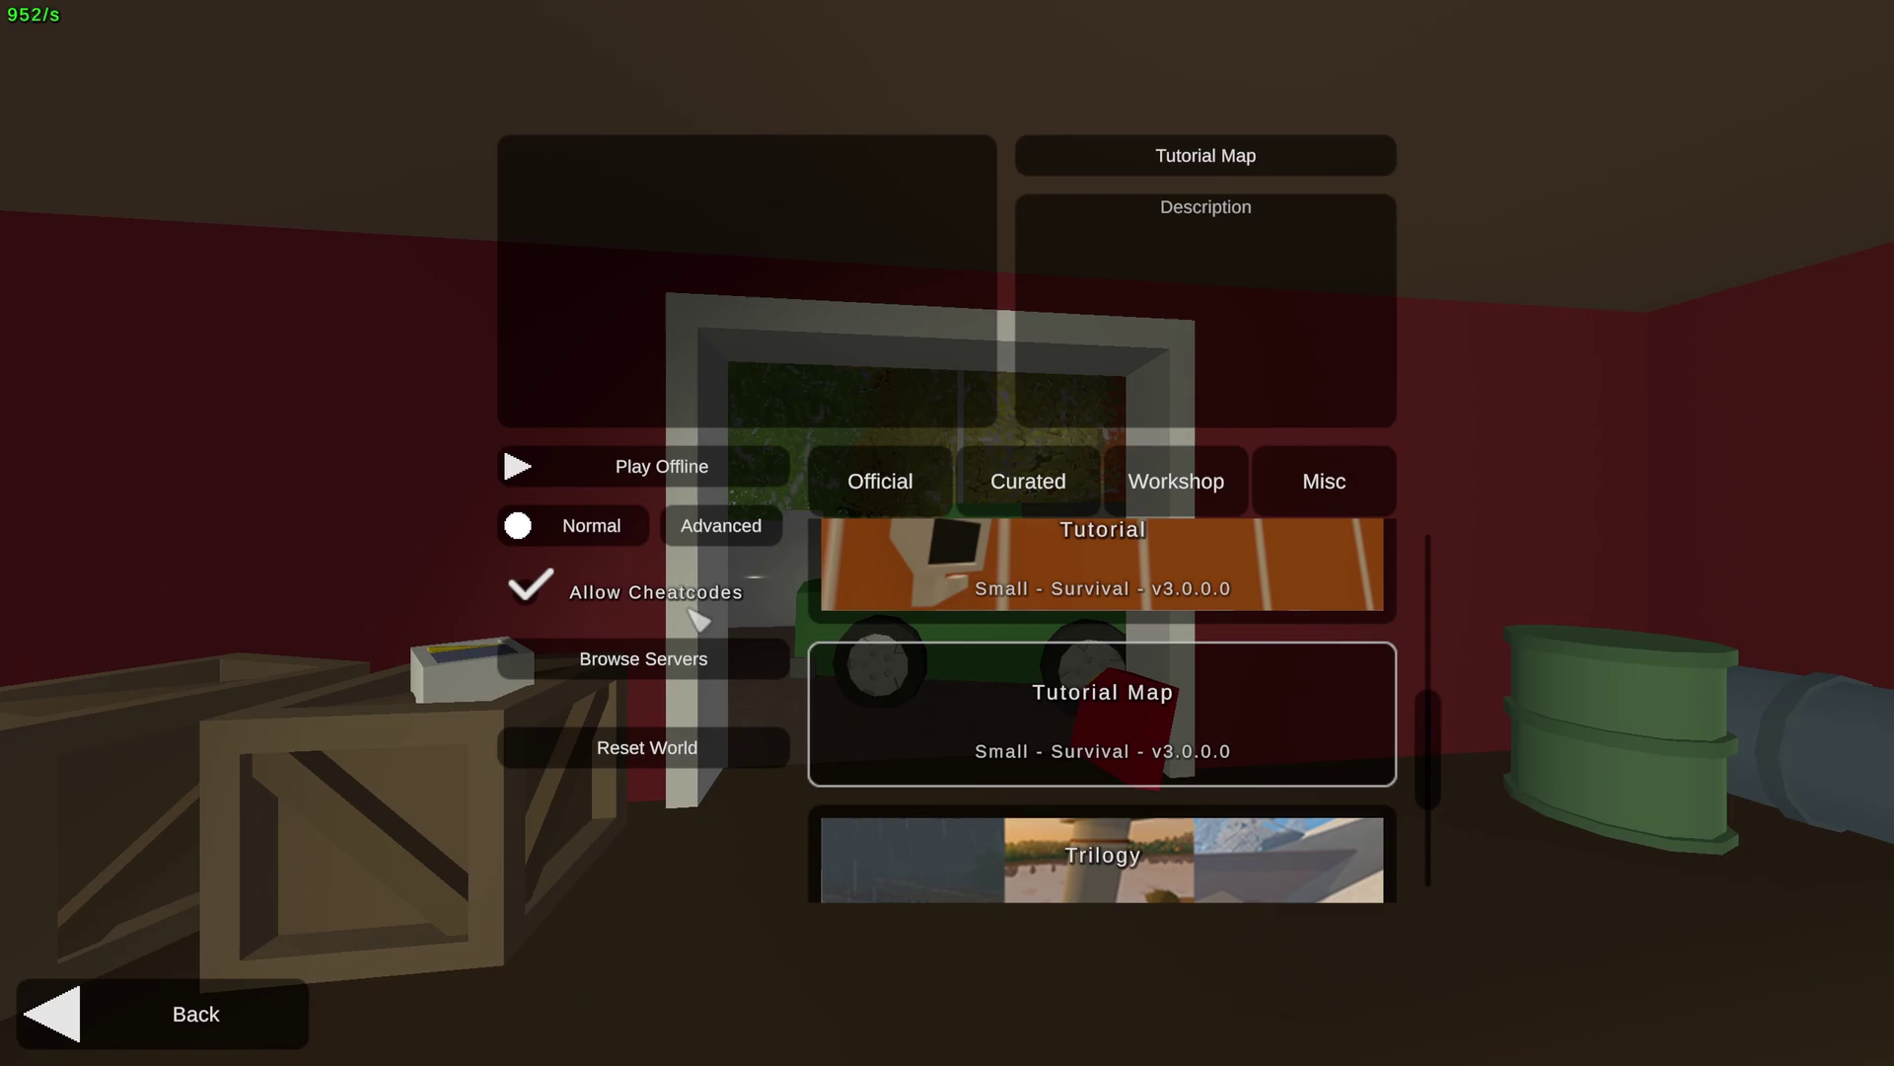
{"action": "left_click", "coordinate": [610, 478]}
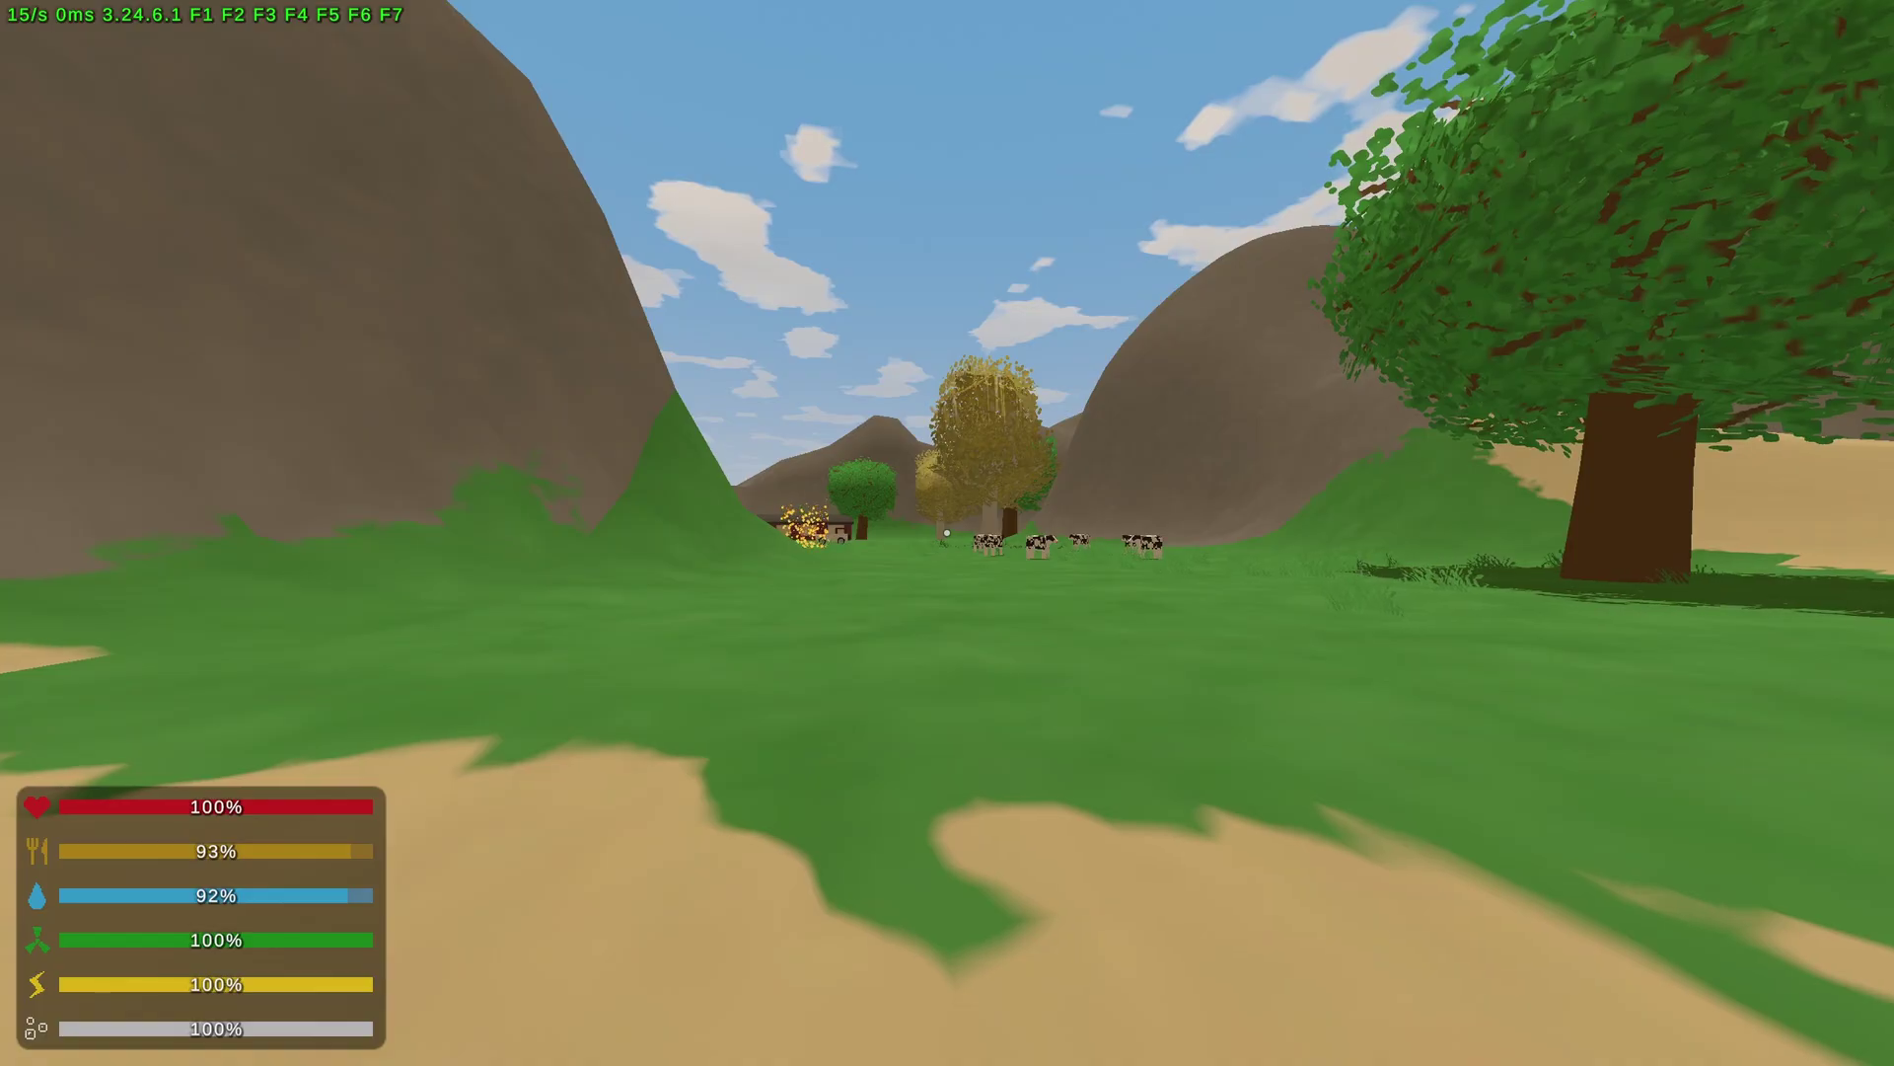
Walk around the beach and look over the area beside the hill where the airdrop marker was placed
{"action": "key", "text": "a"}
{"action": "key", "text": "s"}
{"action": "key", "text": "d"}
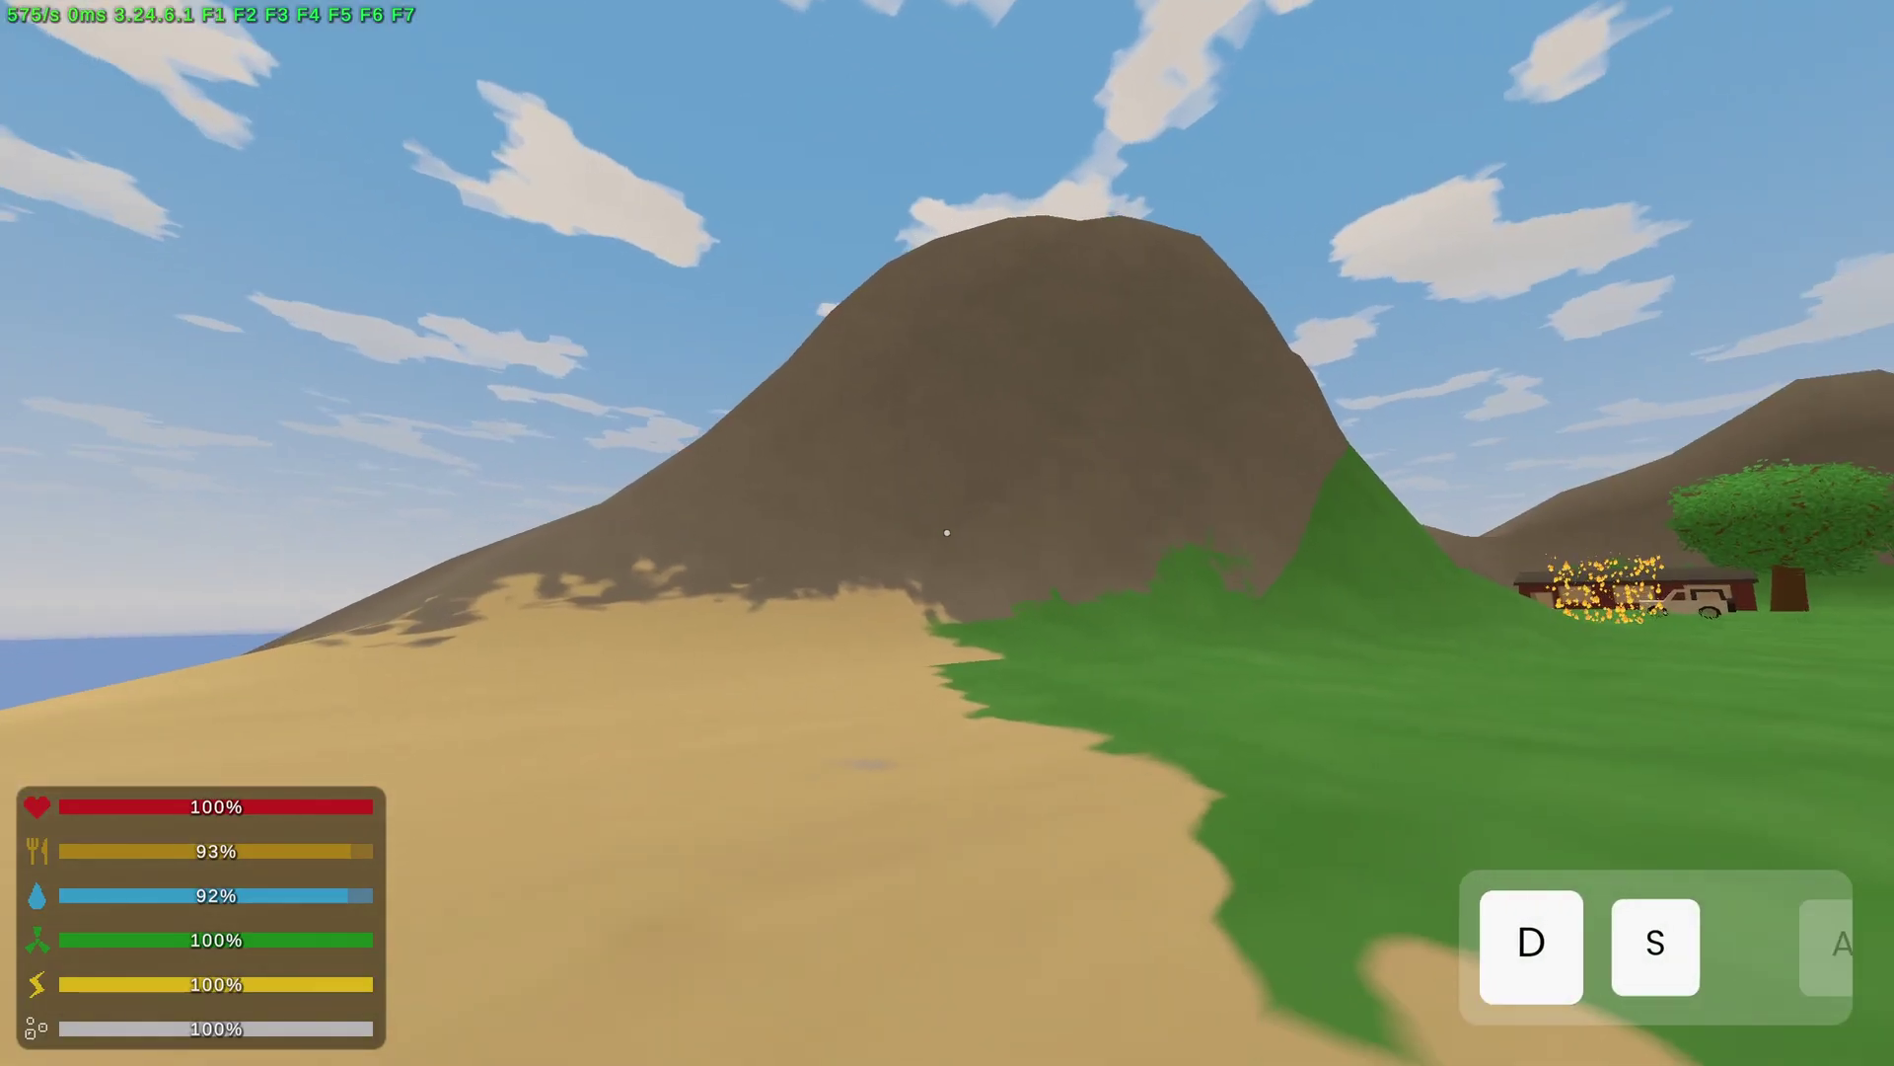
{"action": "key", "text": "a"}
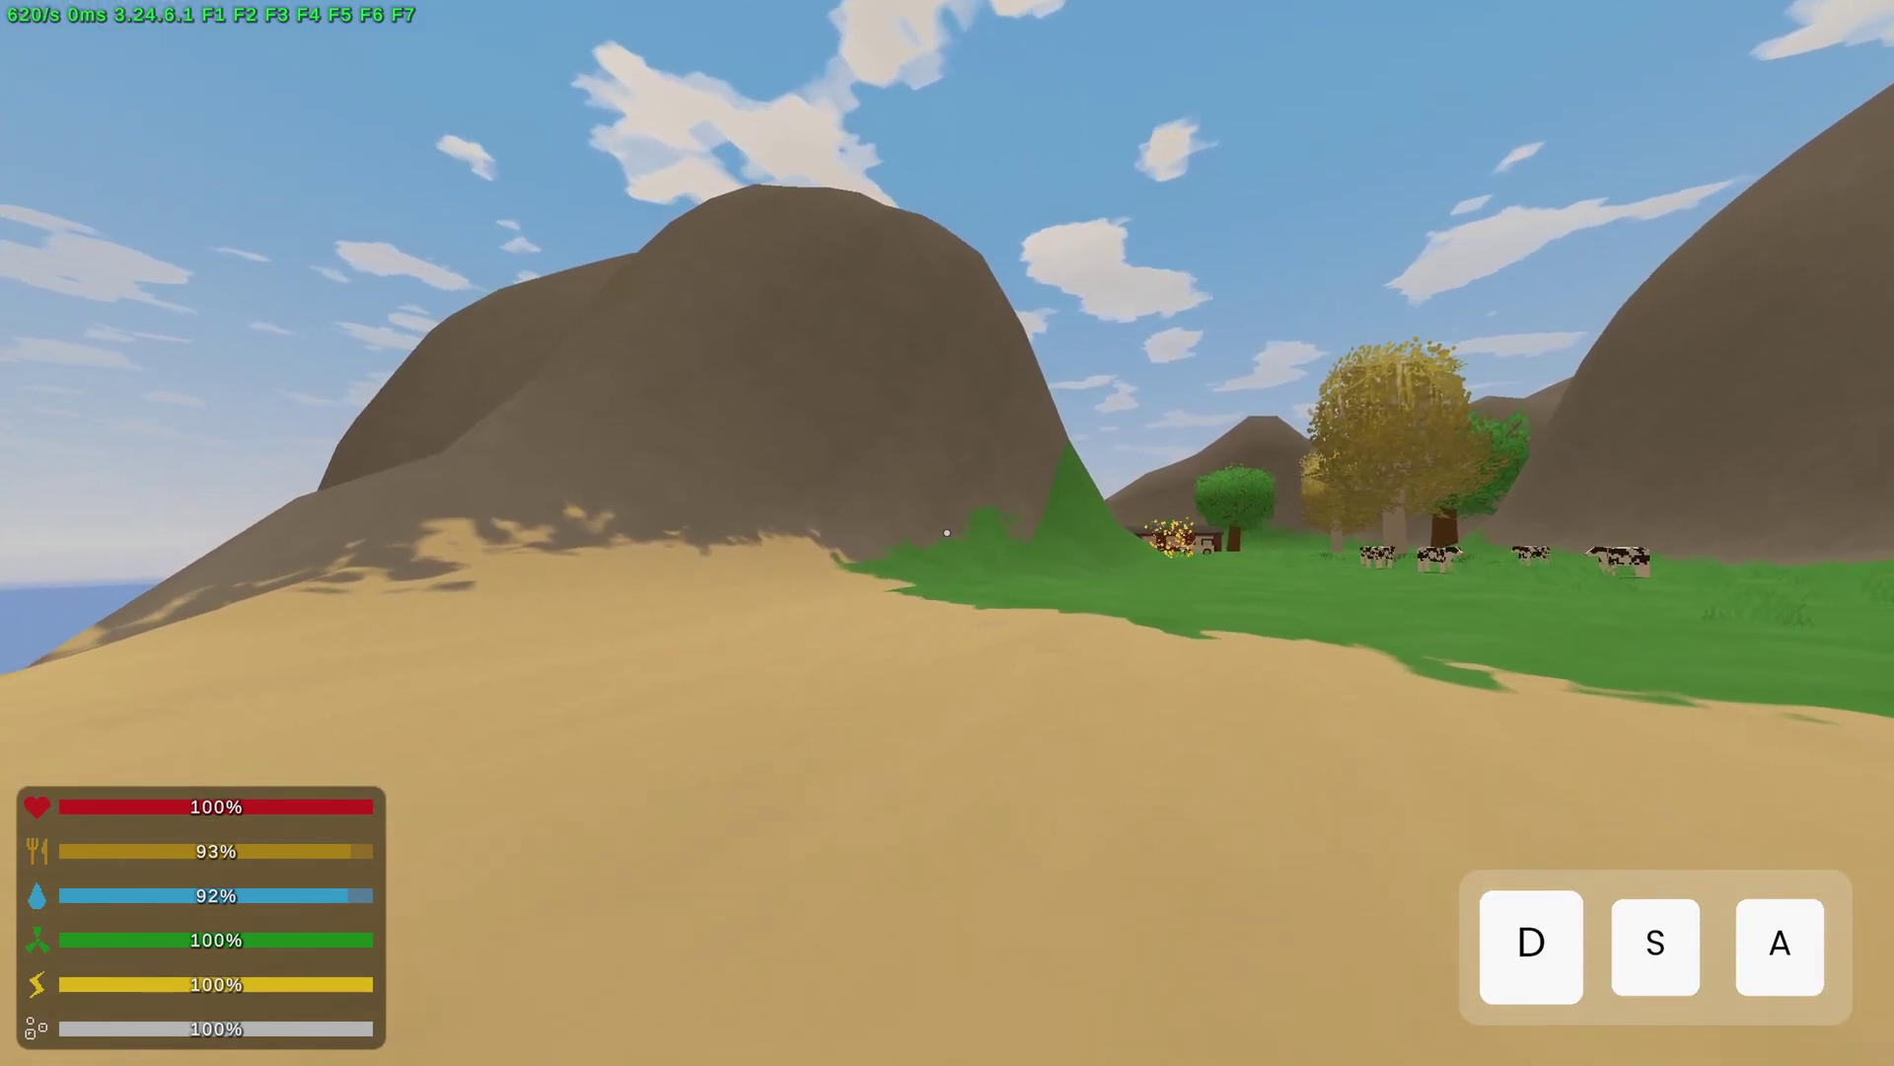
{"action": "key", "text": "d"}
{"action": "key", "text": "w"}
Try the chat command /airport and call in an airdrop with /airdrop
{"action": "type", "text": "j/airport"}
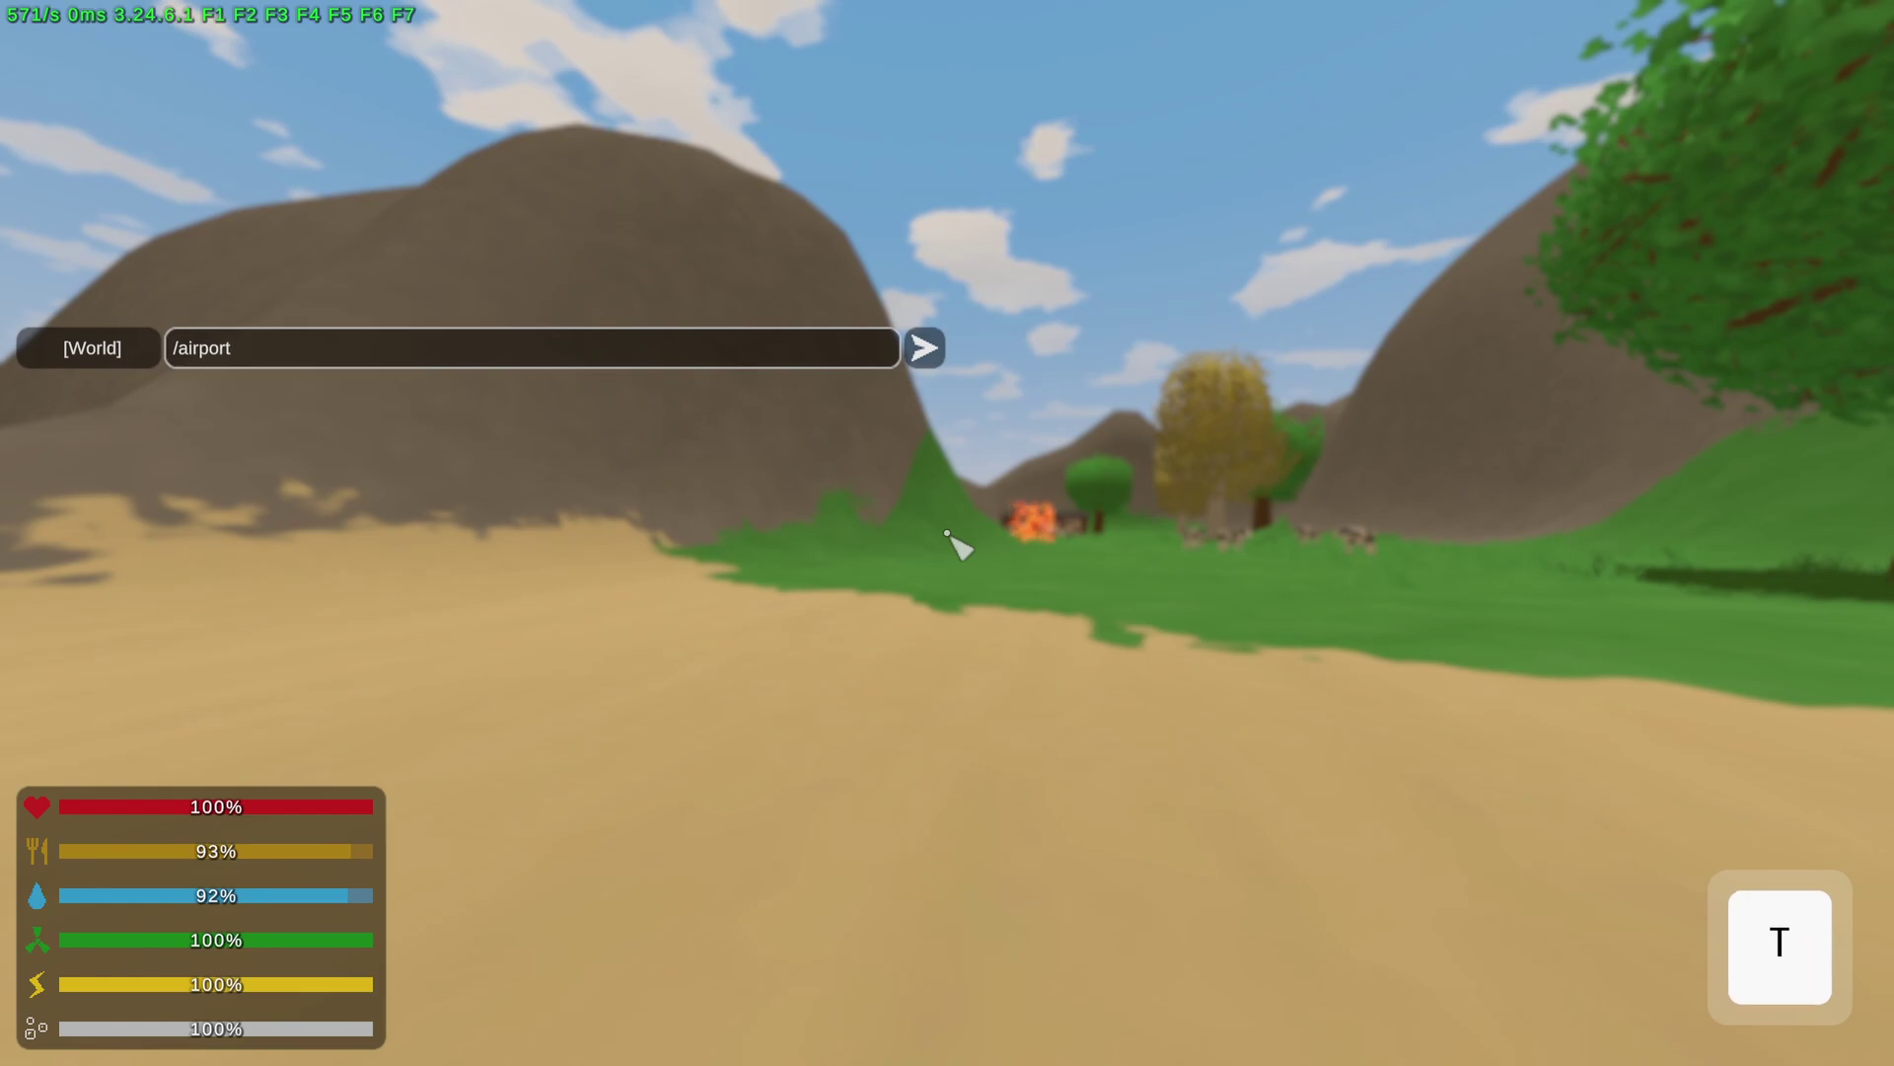
{"action": "key", "text": "Return"}
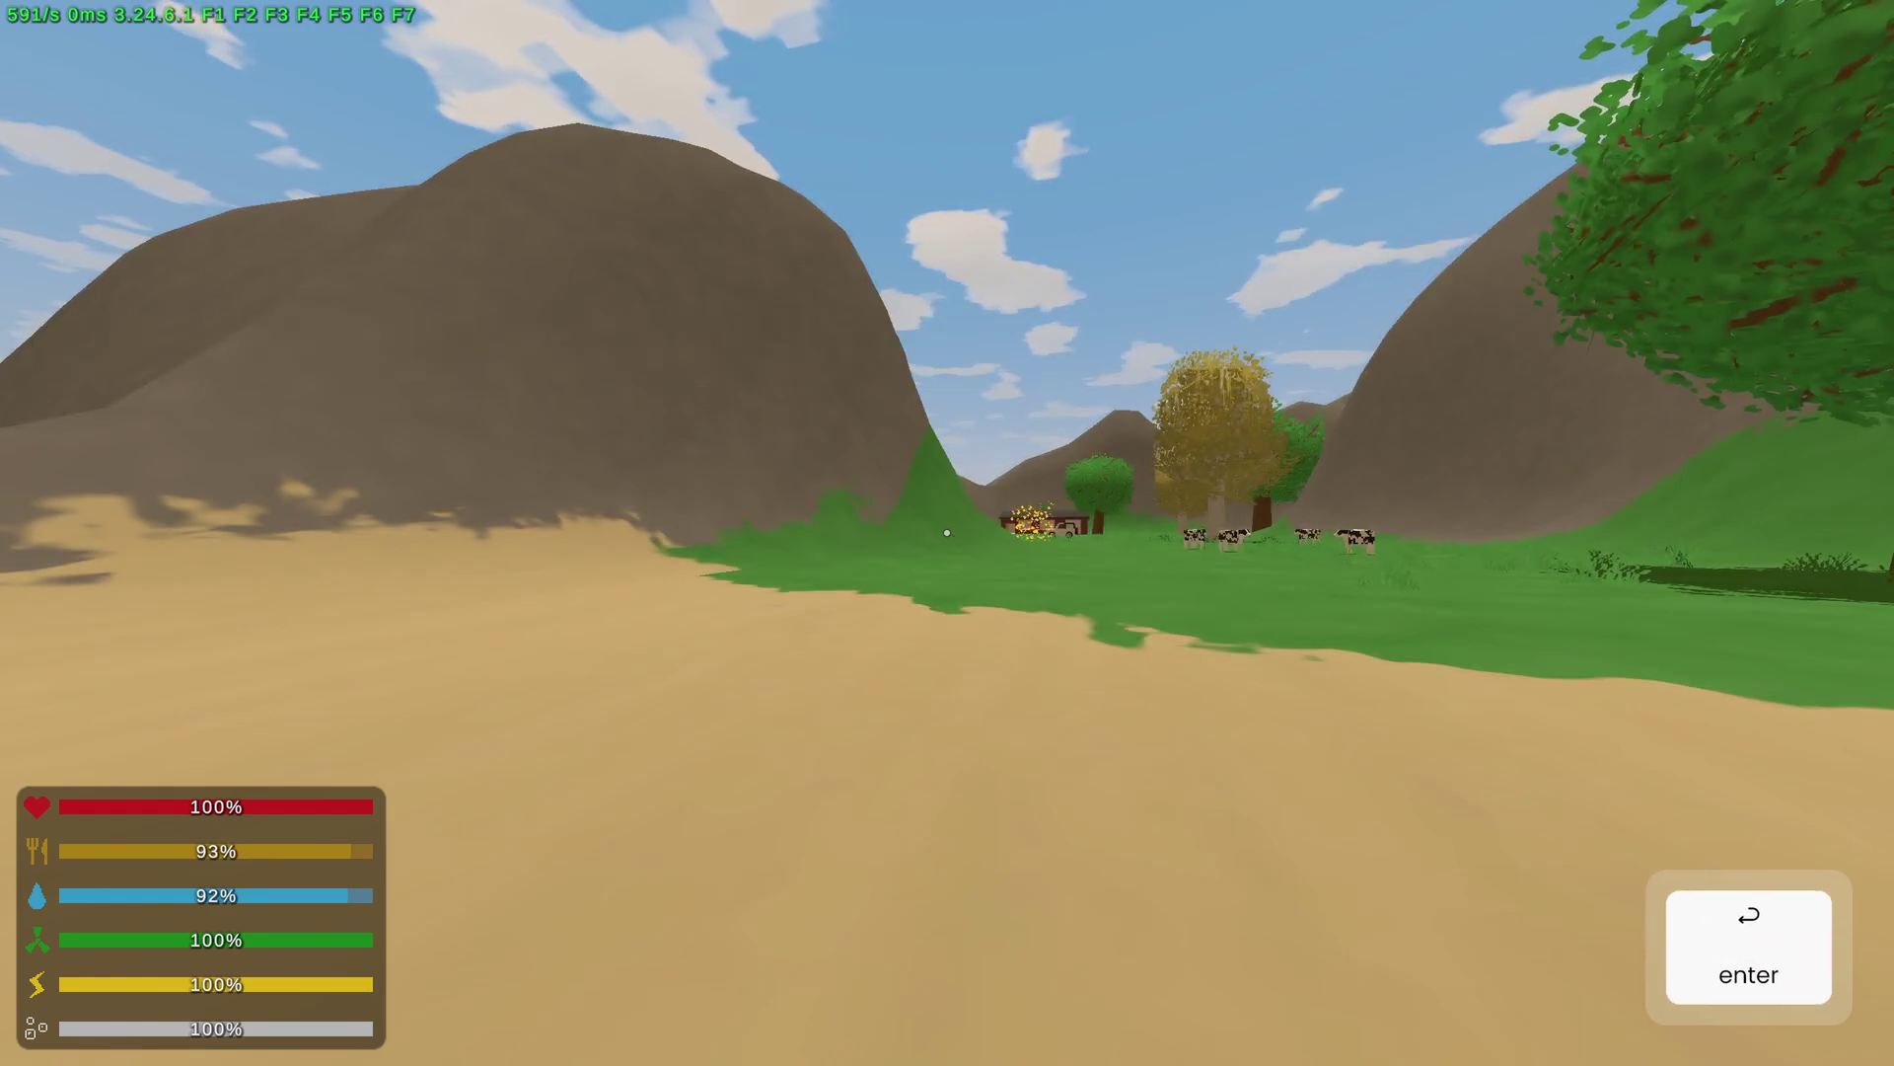
{"action": "type", "text": "j/a"}
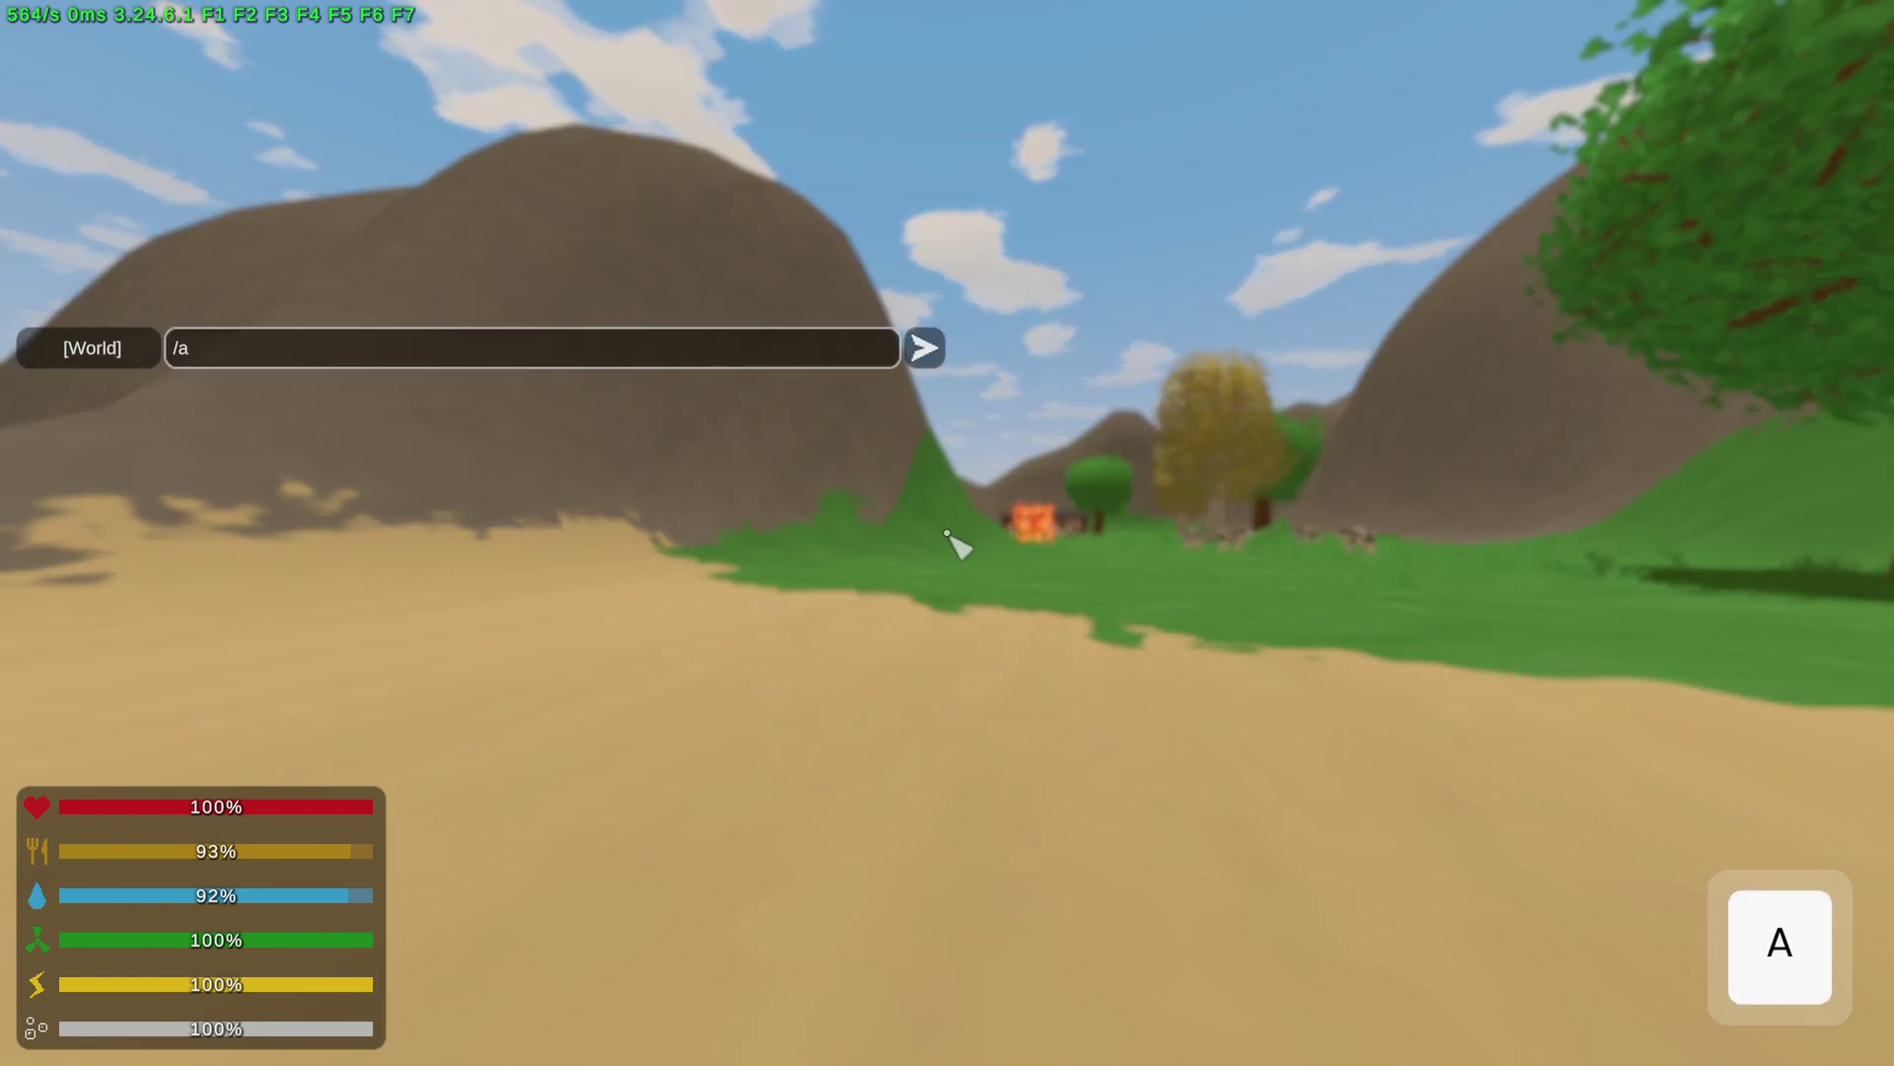
{"action": "type", "text": "irdrop"}
{"action": "key", "text": "Return"}
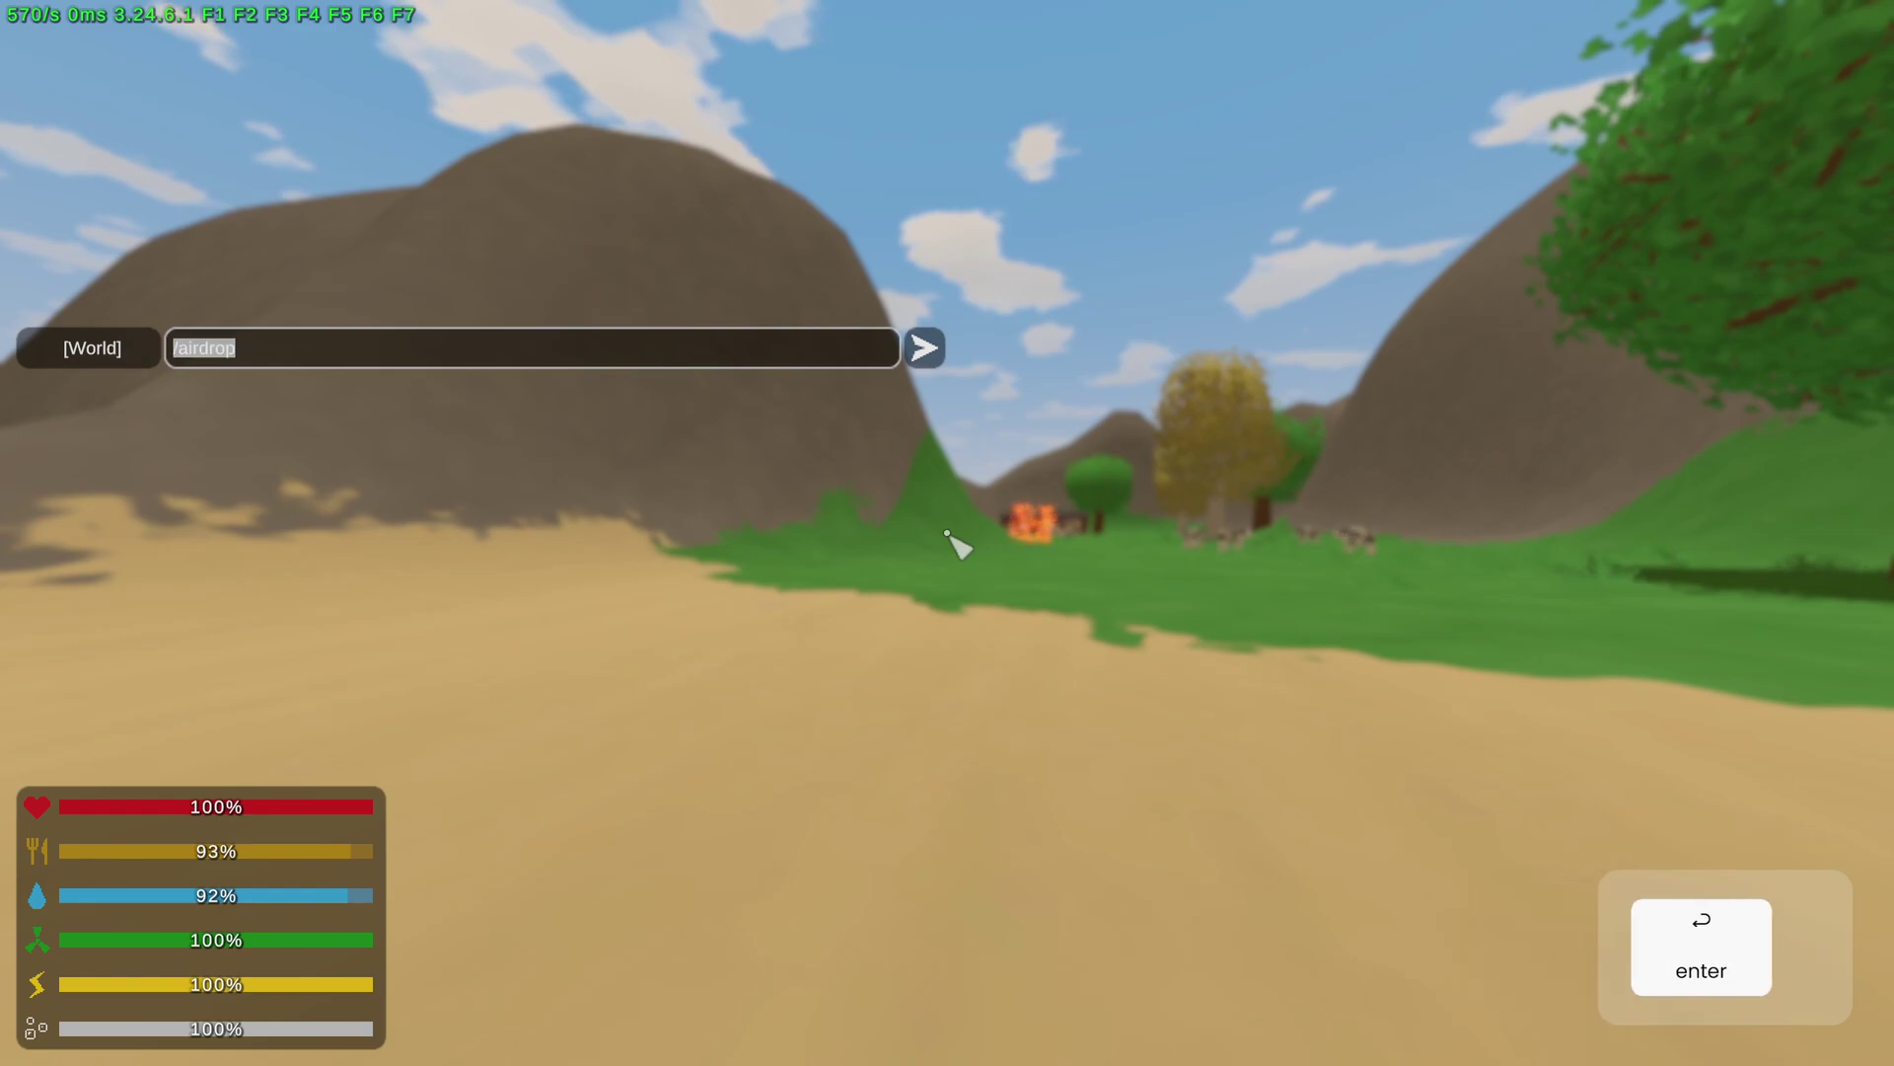
Watch the airdrop crate descend, walk up to it on the sand, and open its storage
{"action": "key", "text": "s"}
{"action": "key", "text": "d"}
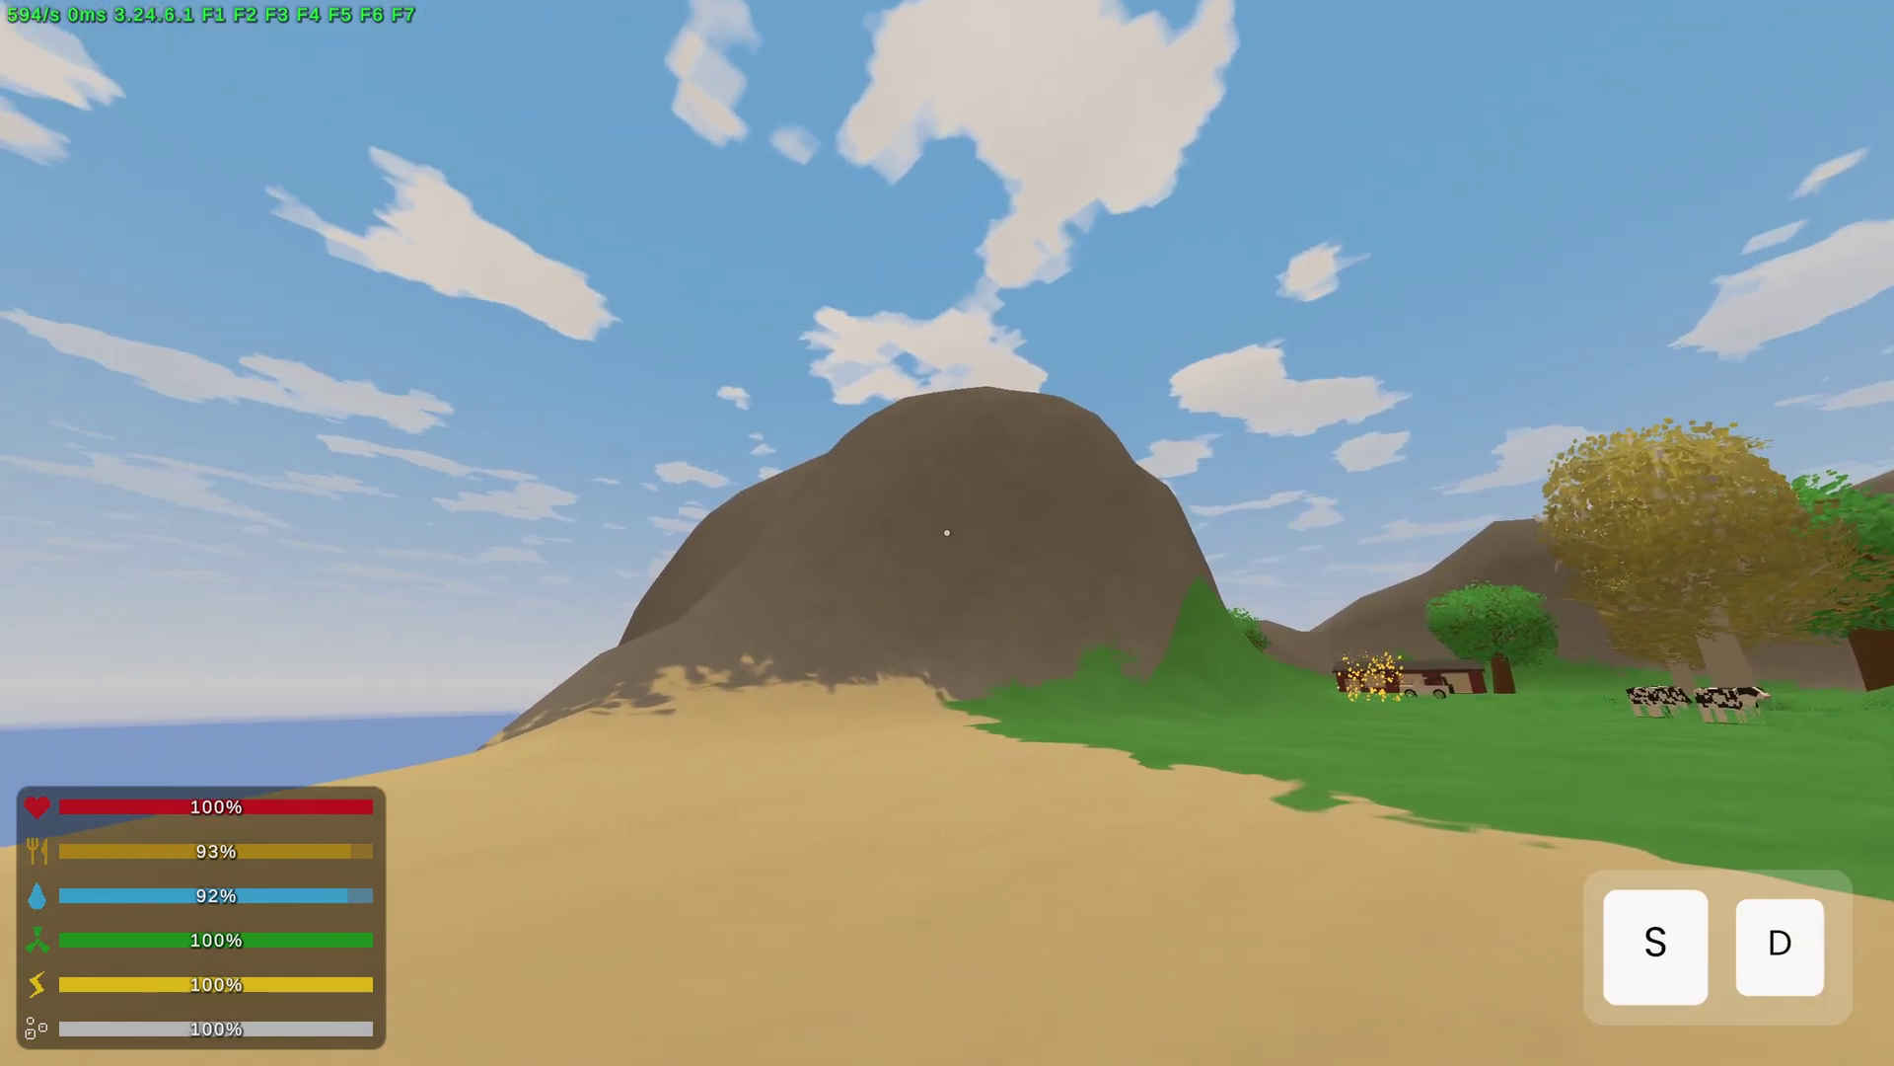
{"action": "key", "text": "a"}
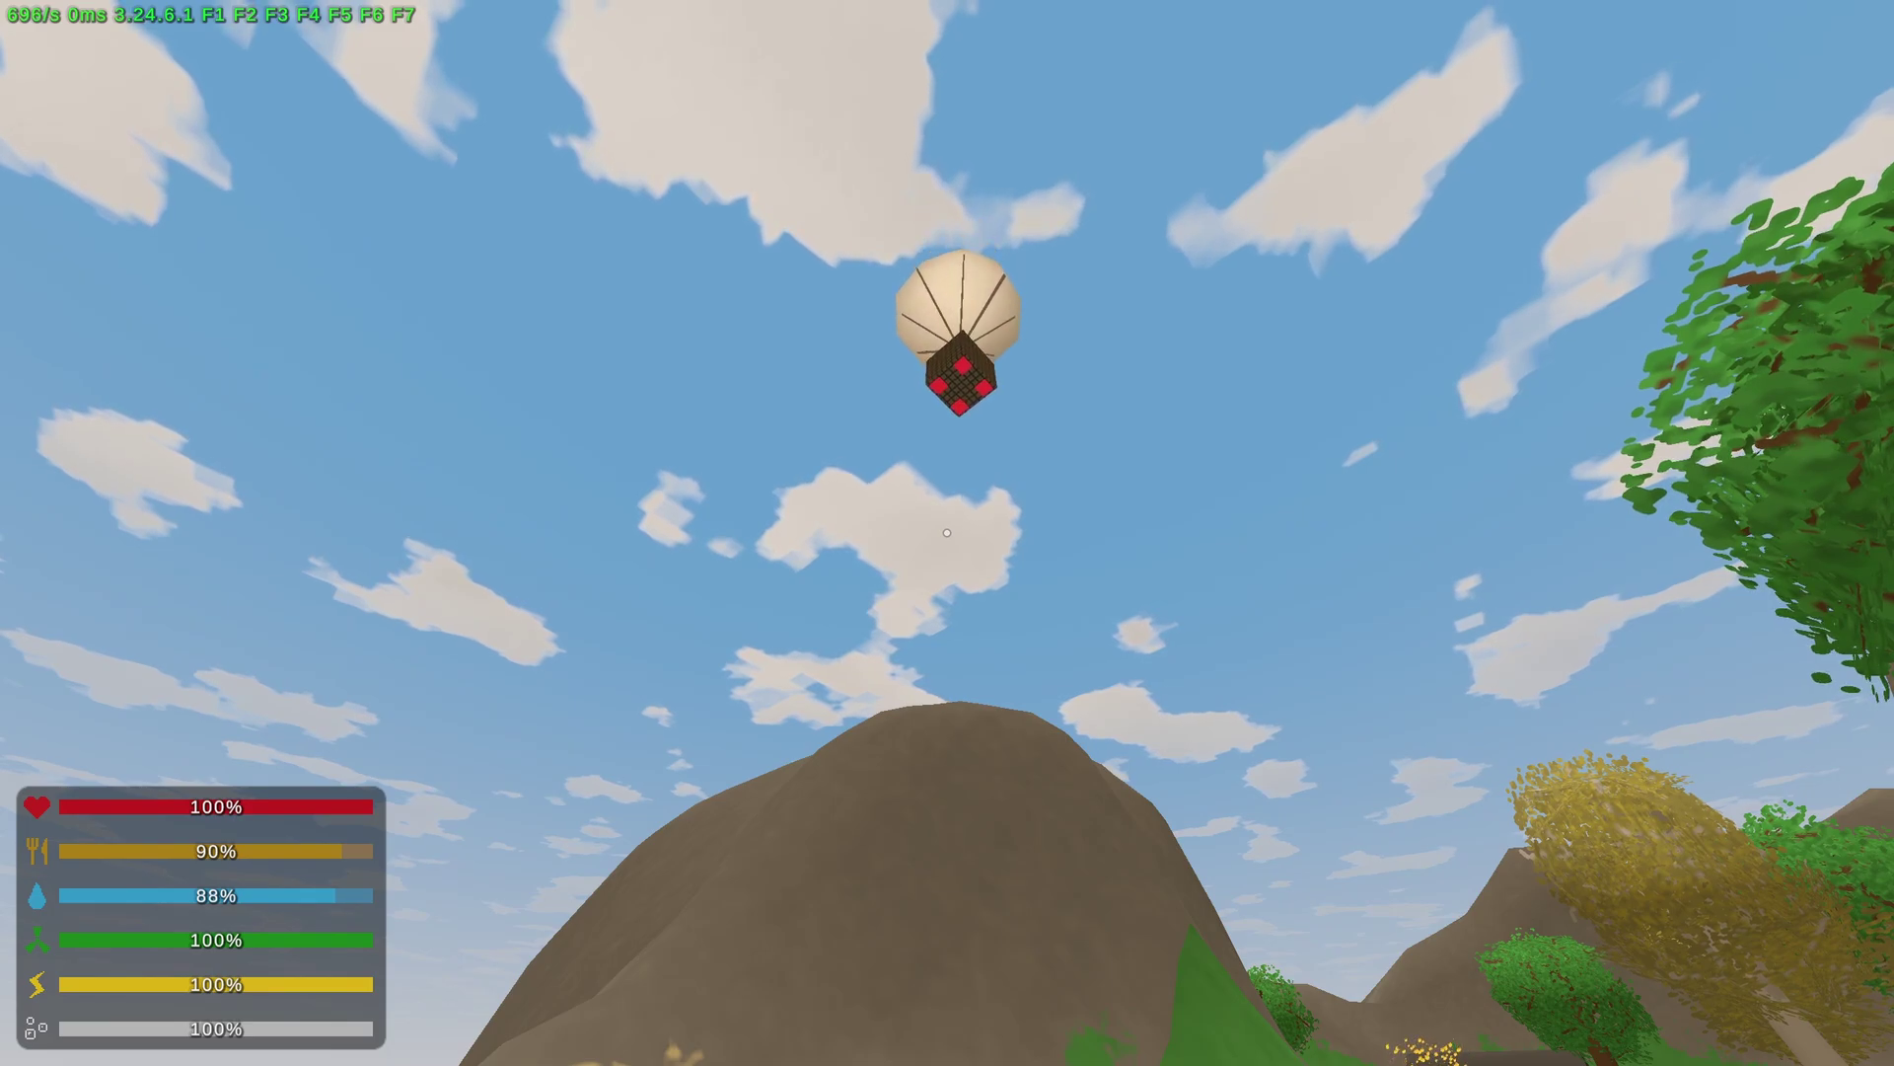
{"action": "key", "text": "w"}
{"action": "key", "text": "a"}
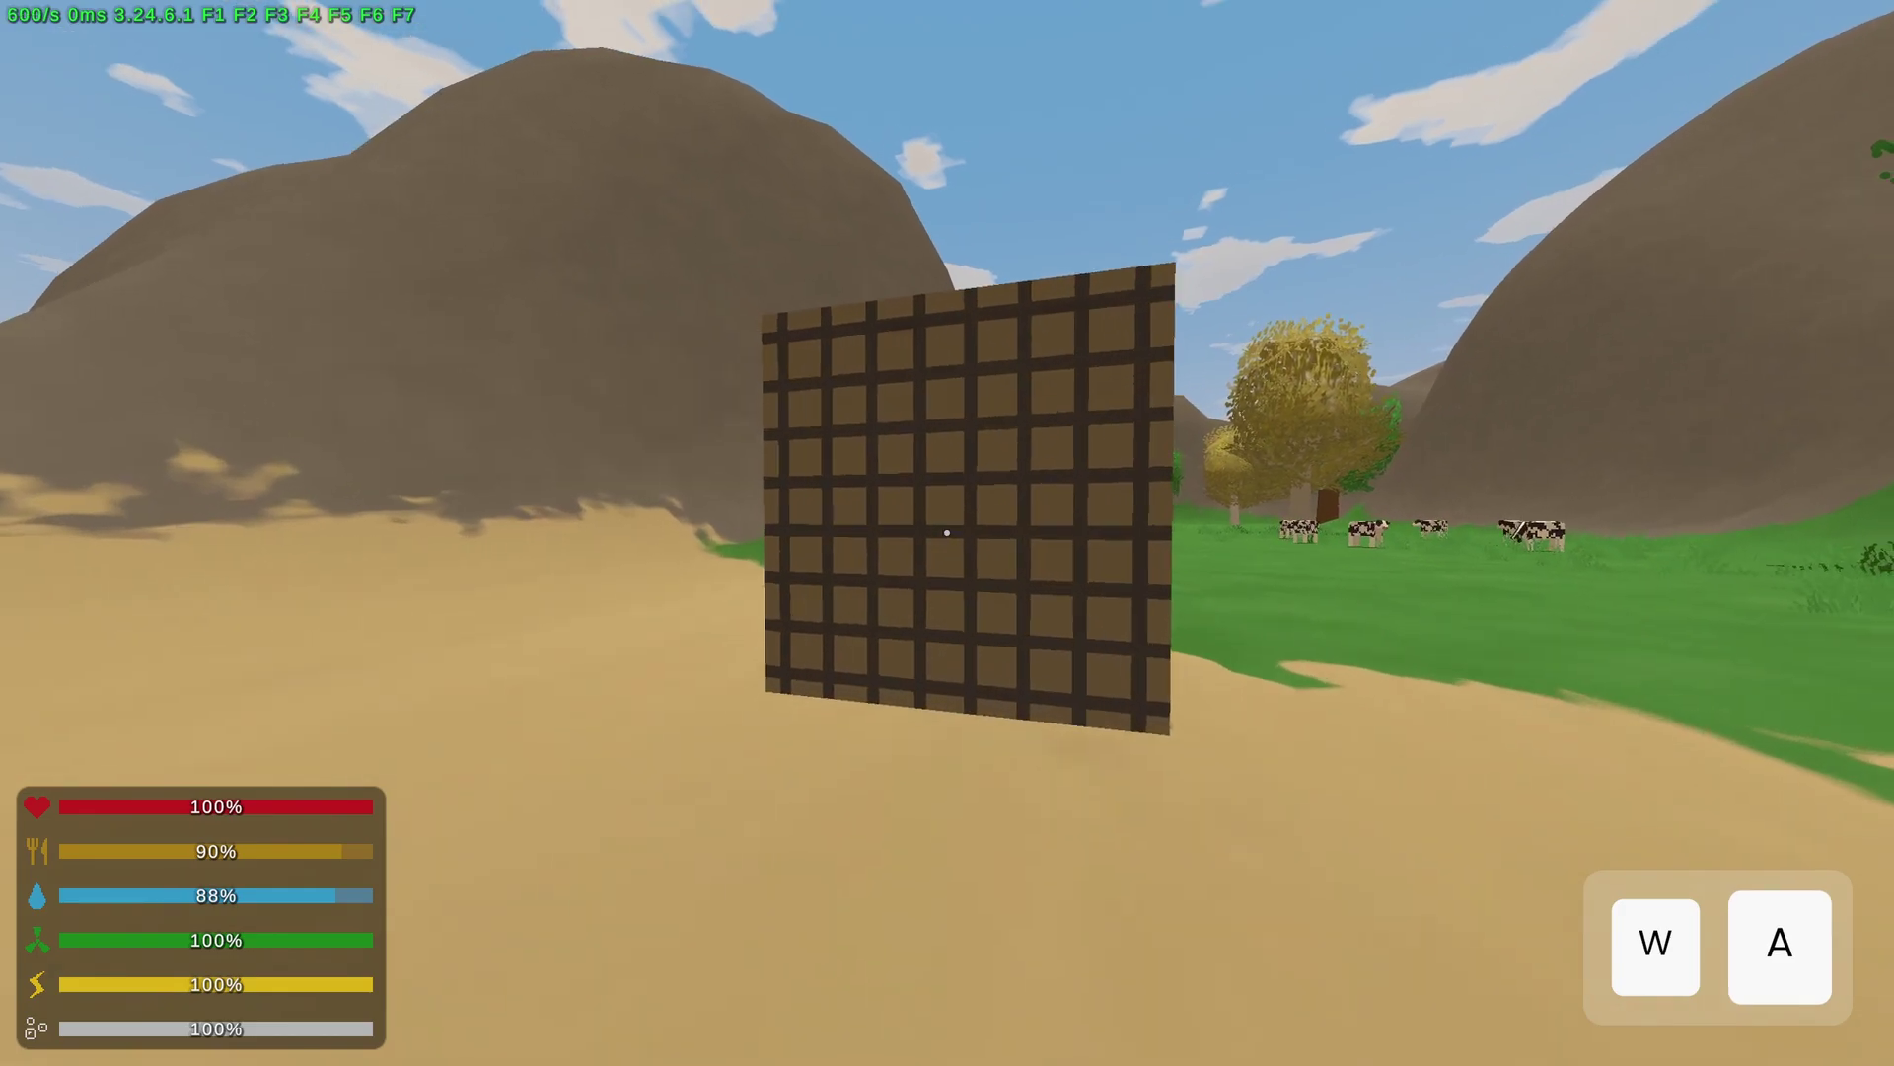
{"action": "key", "text": "f"}
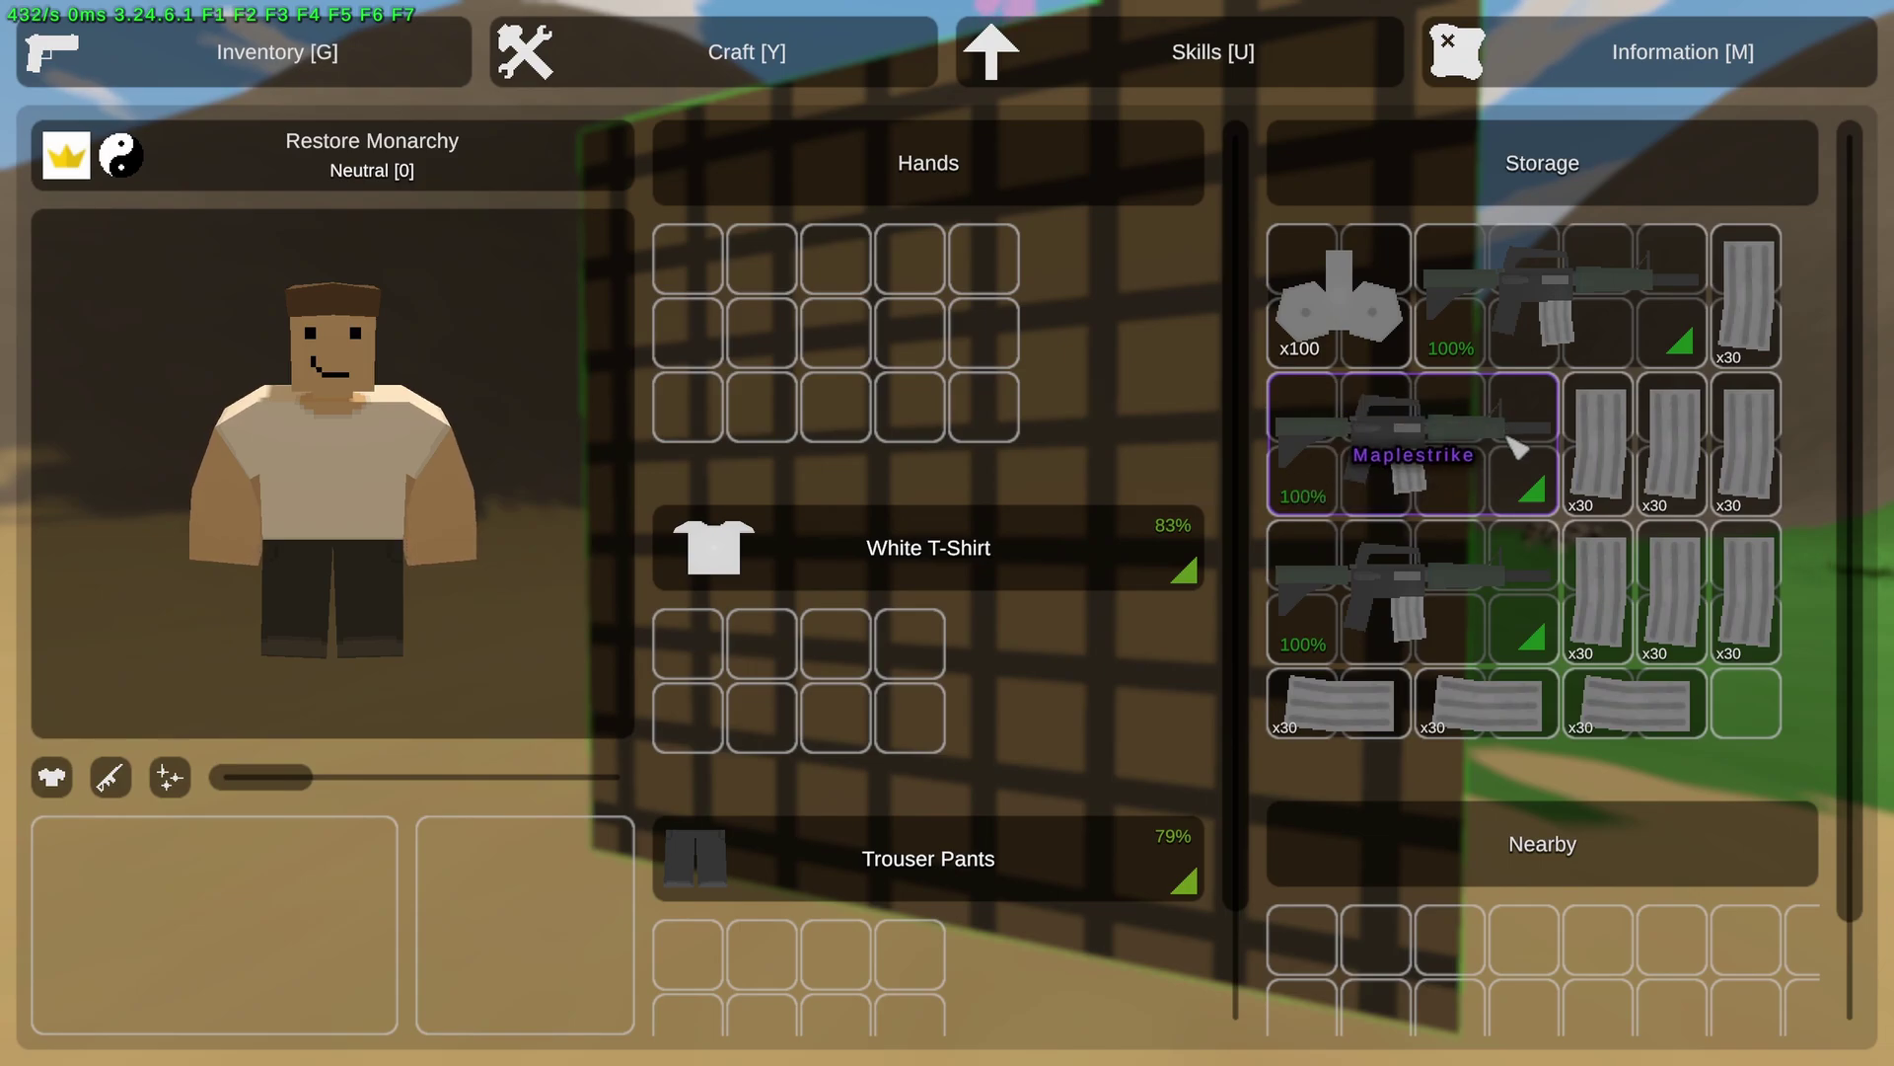
Examine the items in the airdrop crate's storage against the spawn table and close the storage
{"action": "left_click", "coordinate": [1366, 333]}
{"action": "left_click", "coordinate": [1421, 655]}
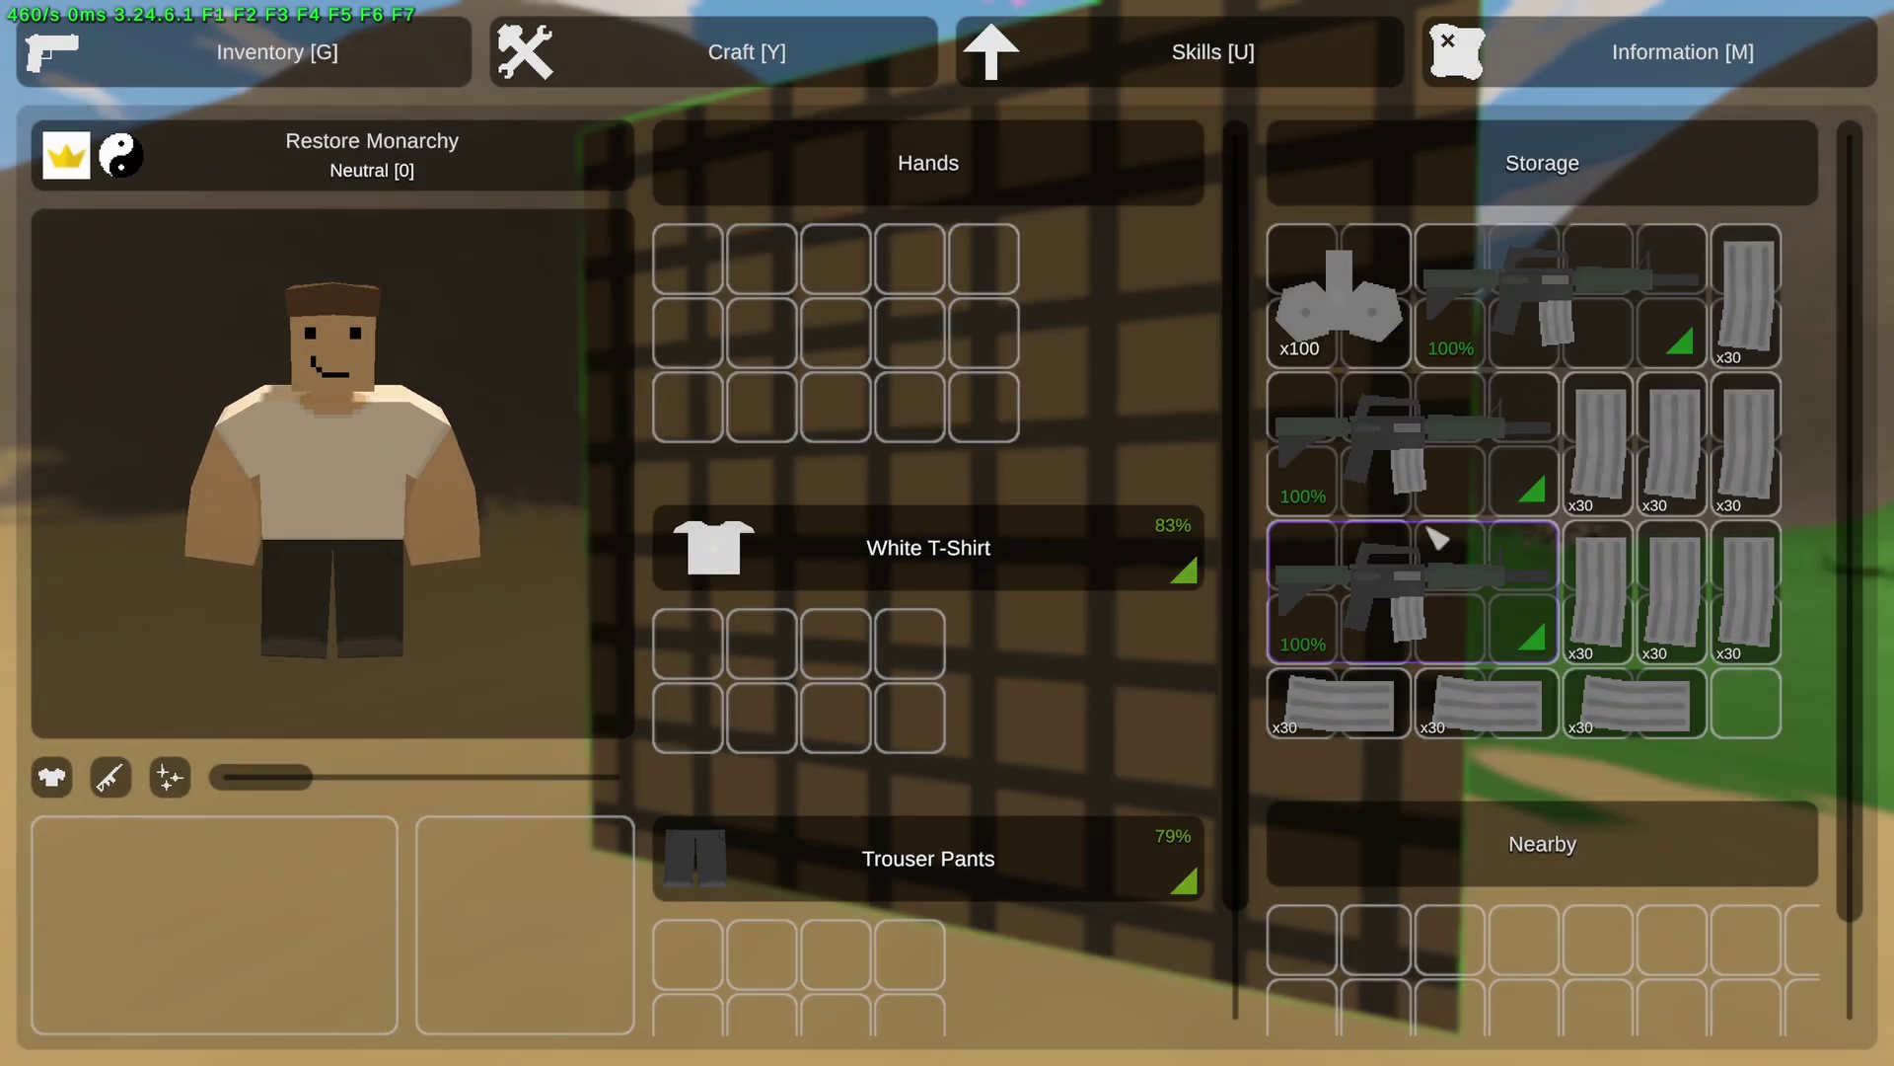
{"action": "left_click", "coordinate": [1478, 359]}
{"action": "left_click", "coordinate": [1495, 698]}
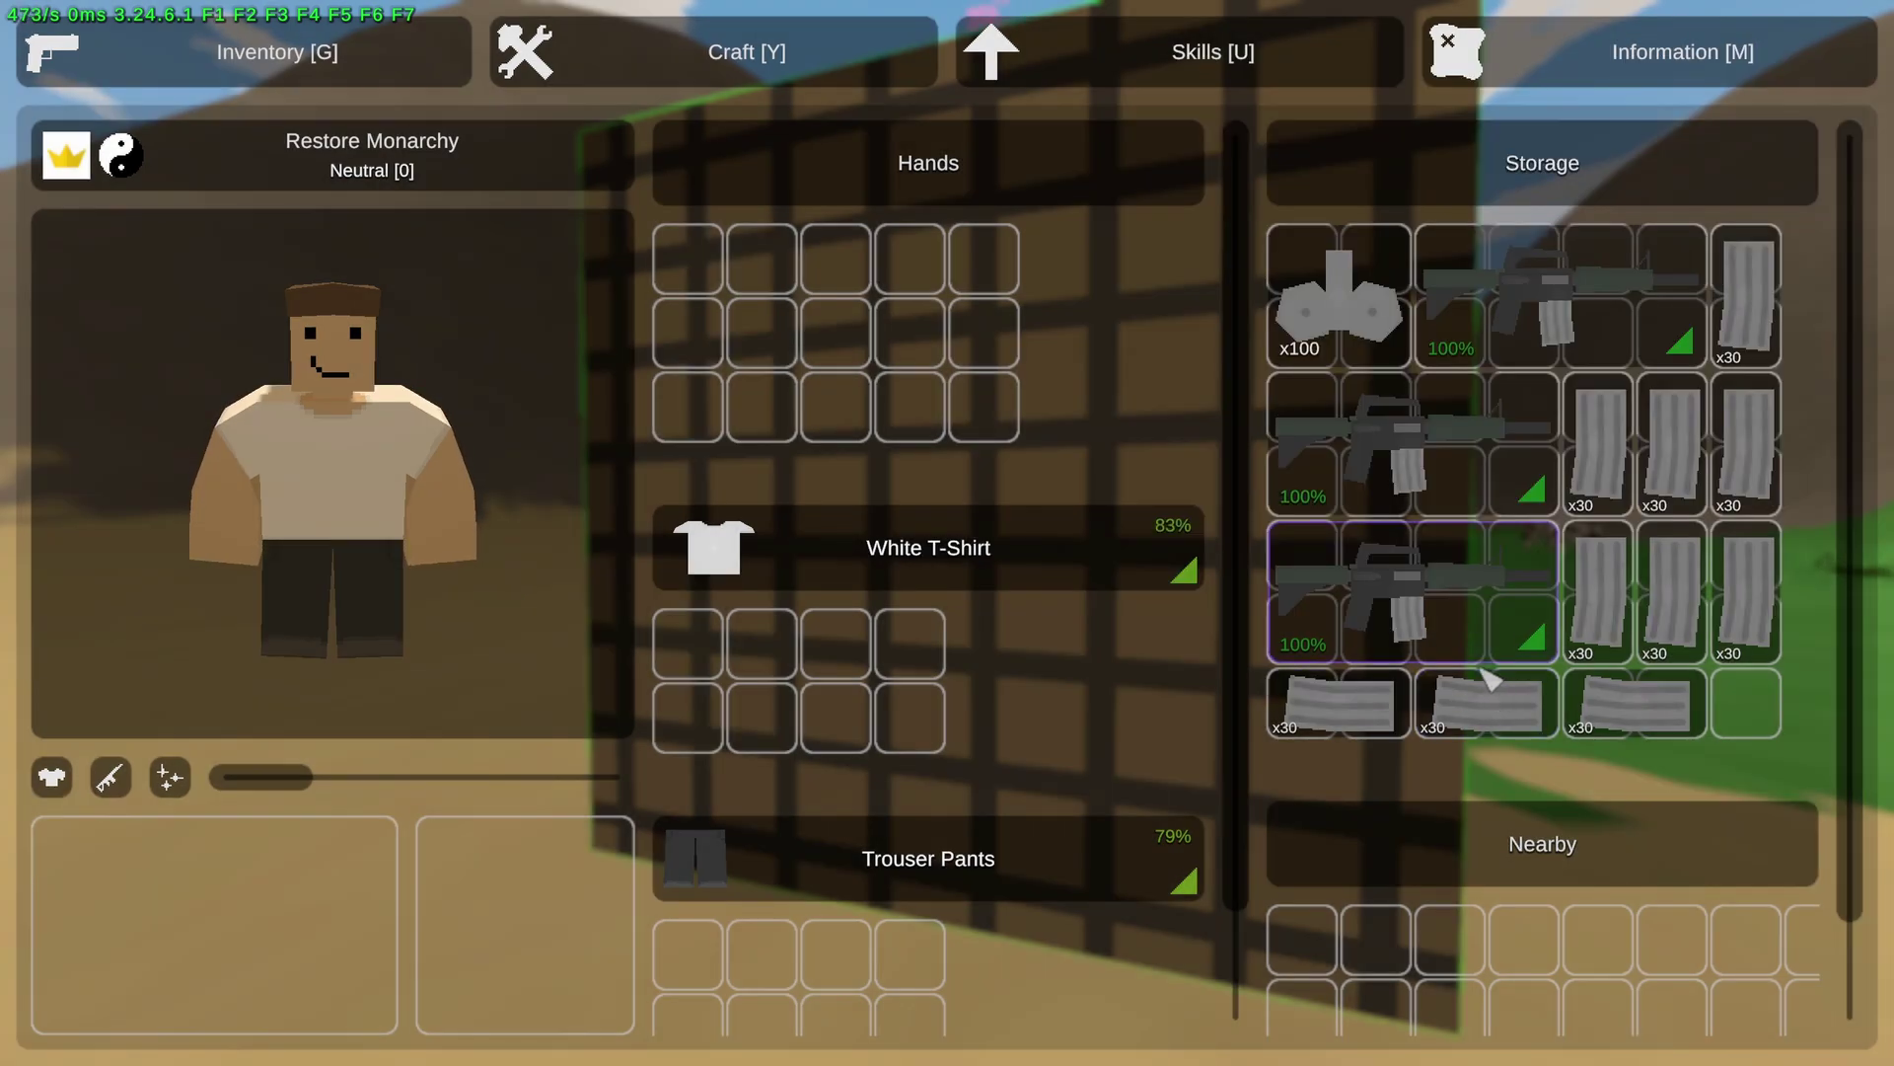
{"action": "key", "text": "Tab"}
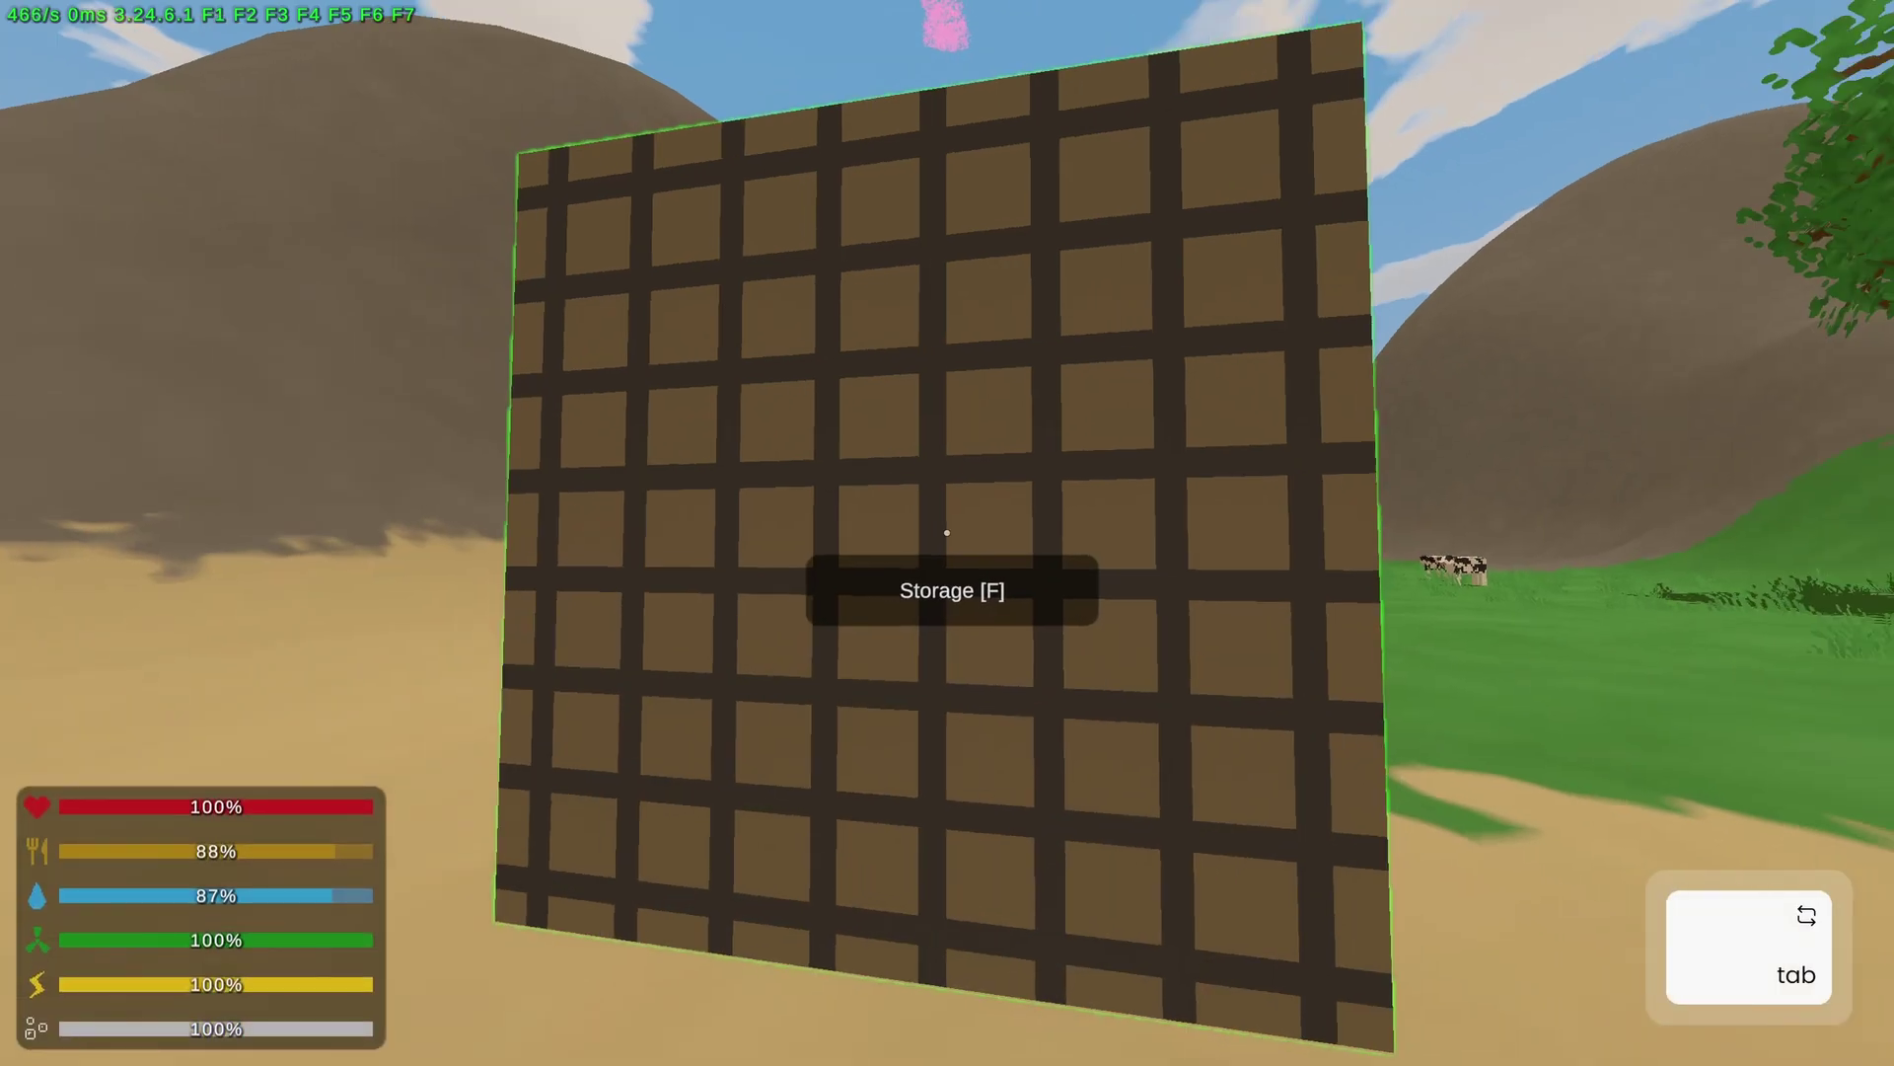
Inspect the landed airdrop crate from several sides and open the game's pause menu
{"action": "key", "text": "s"}
{"action": "key", "text": "a"}
{"action": "key", "text": "w"}
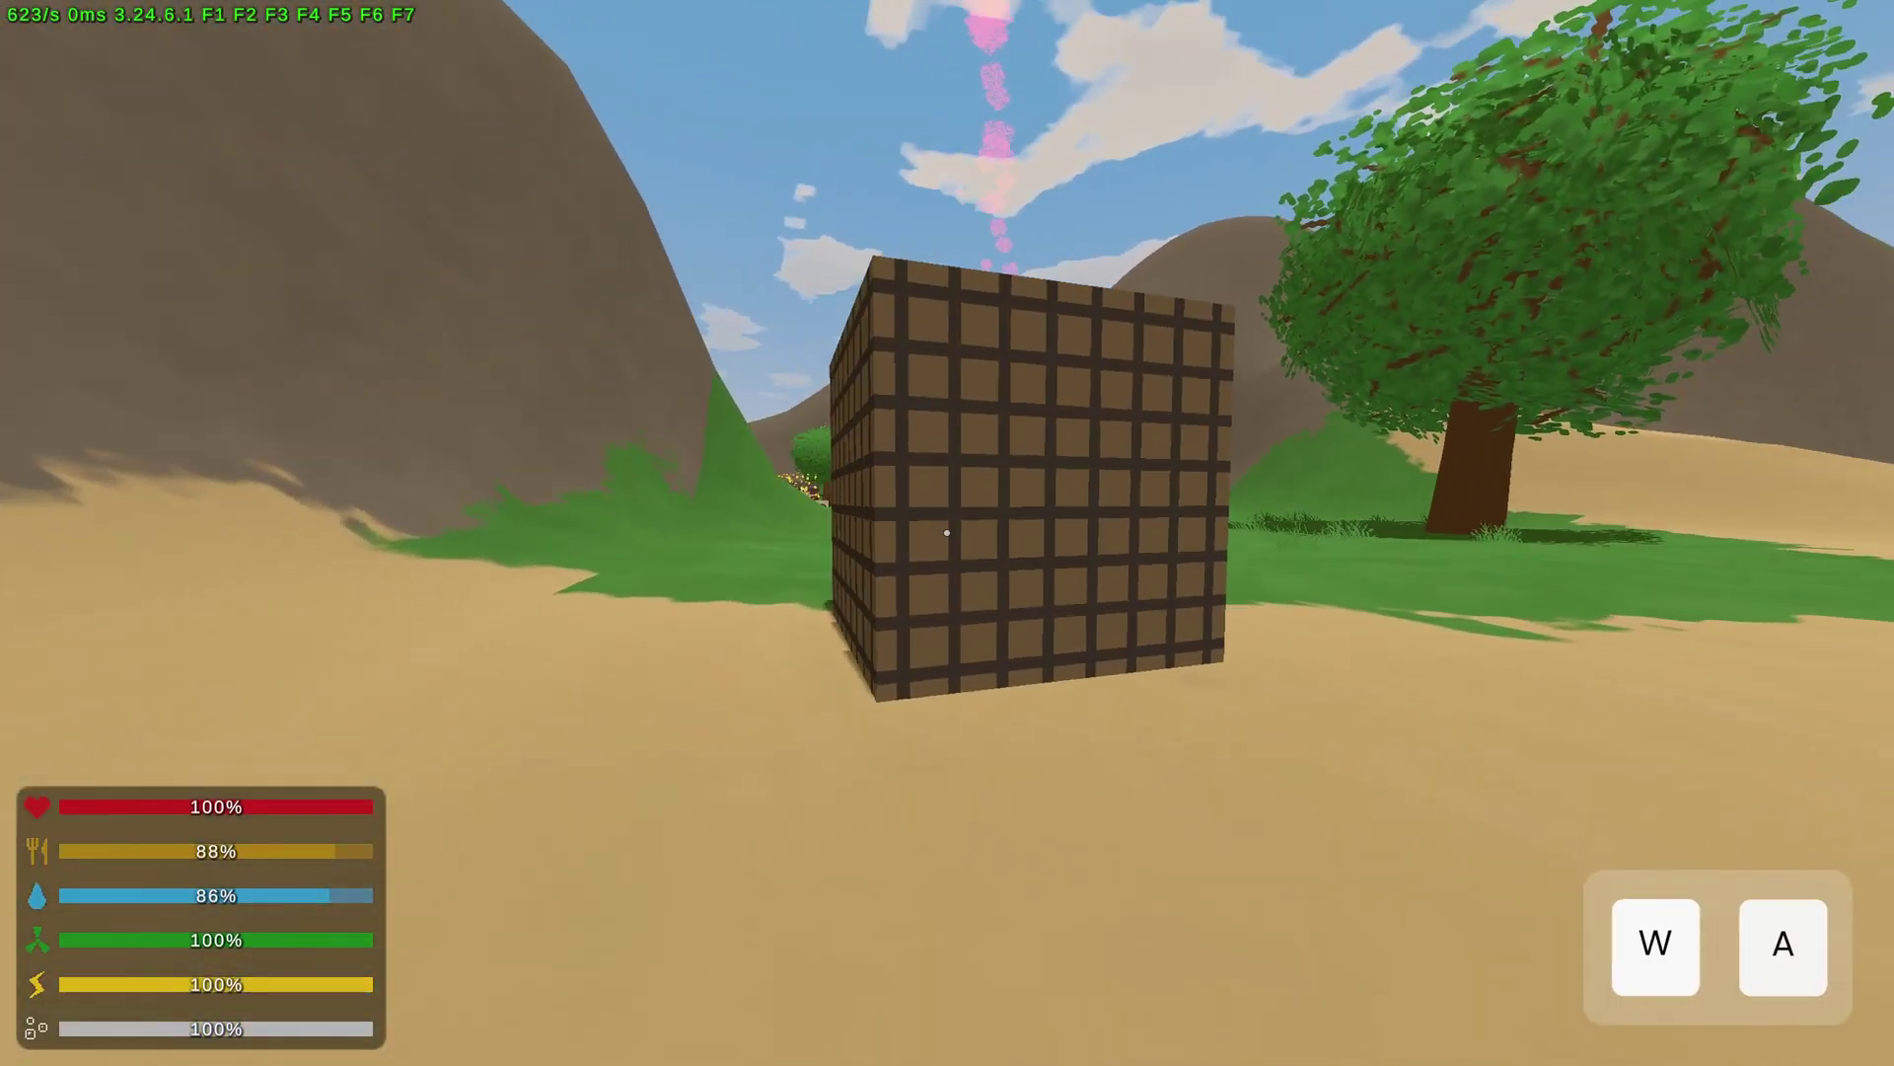
{"action": "key", "text": "d"}
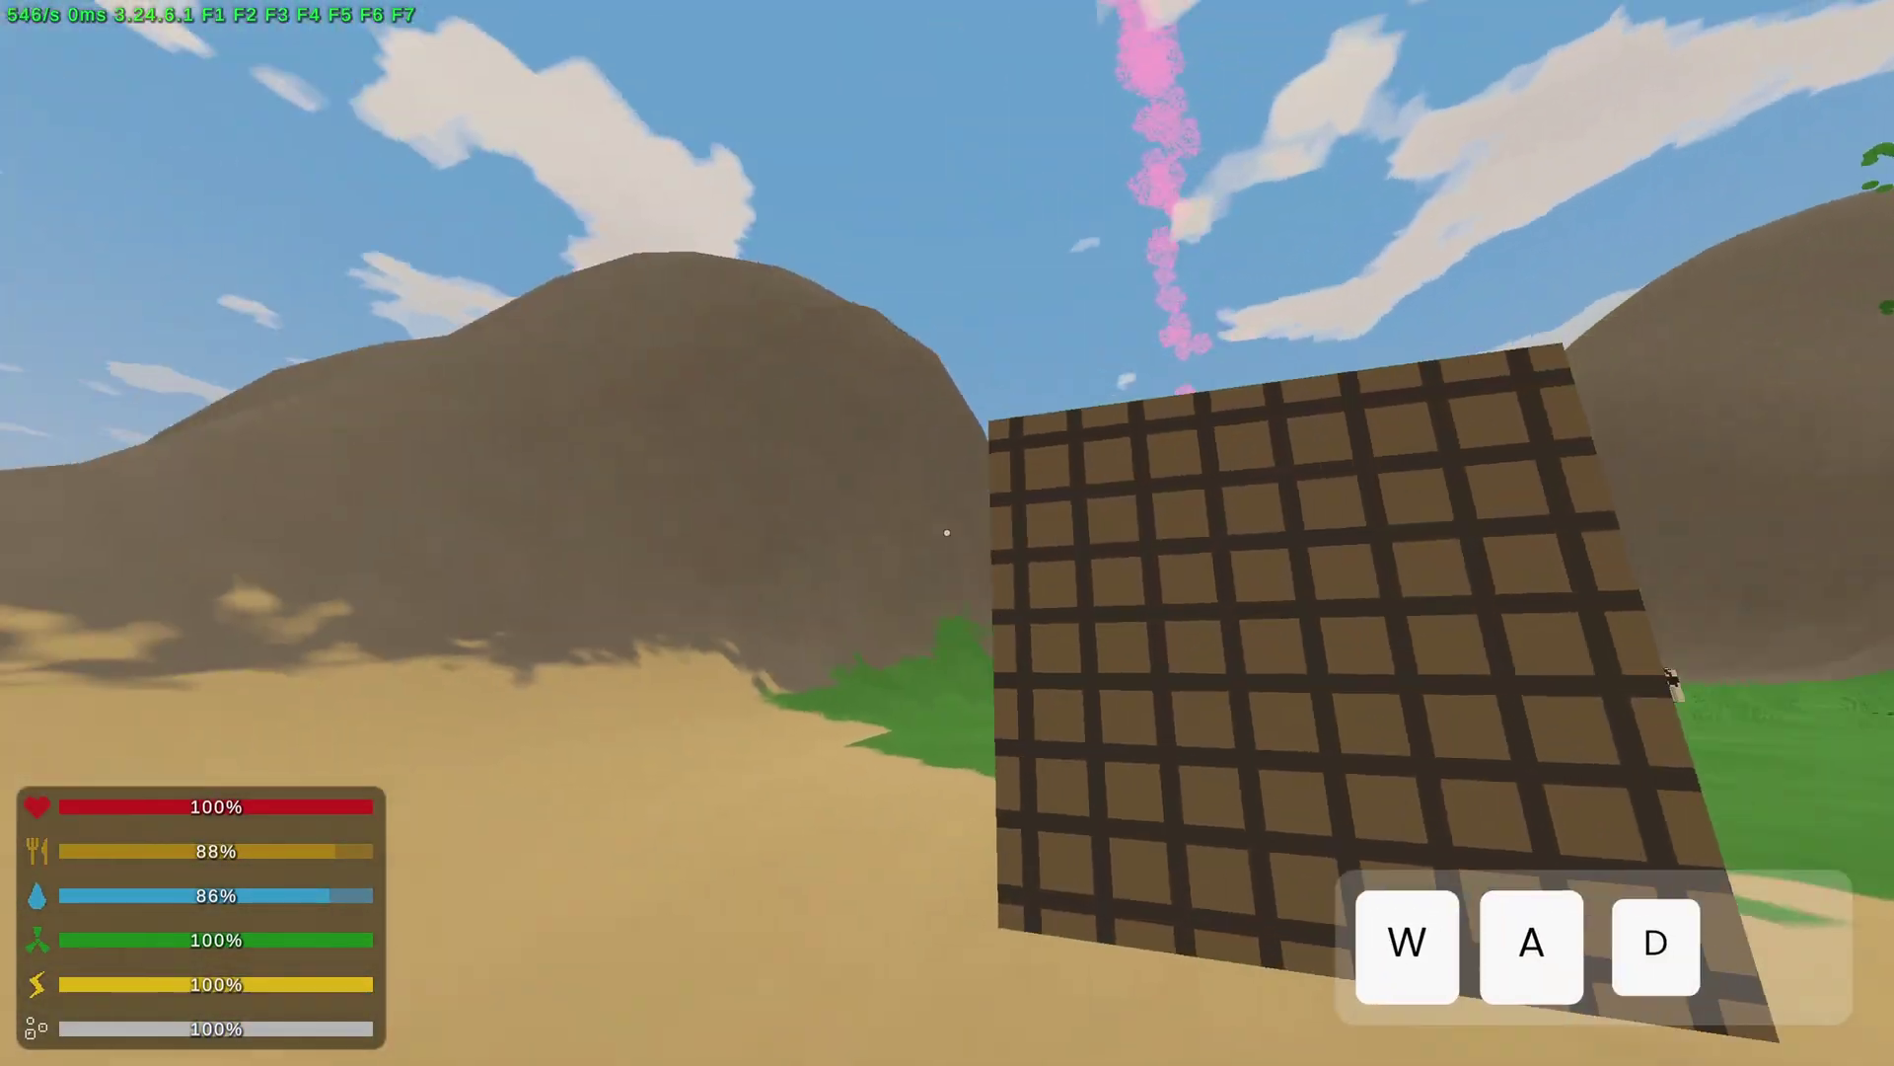
{"action": "key", "text": "s"}
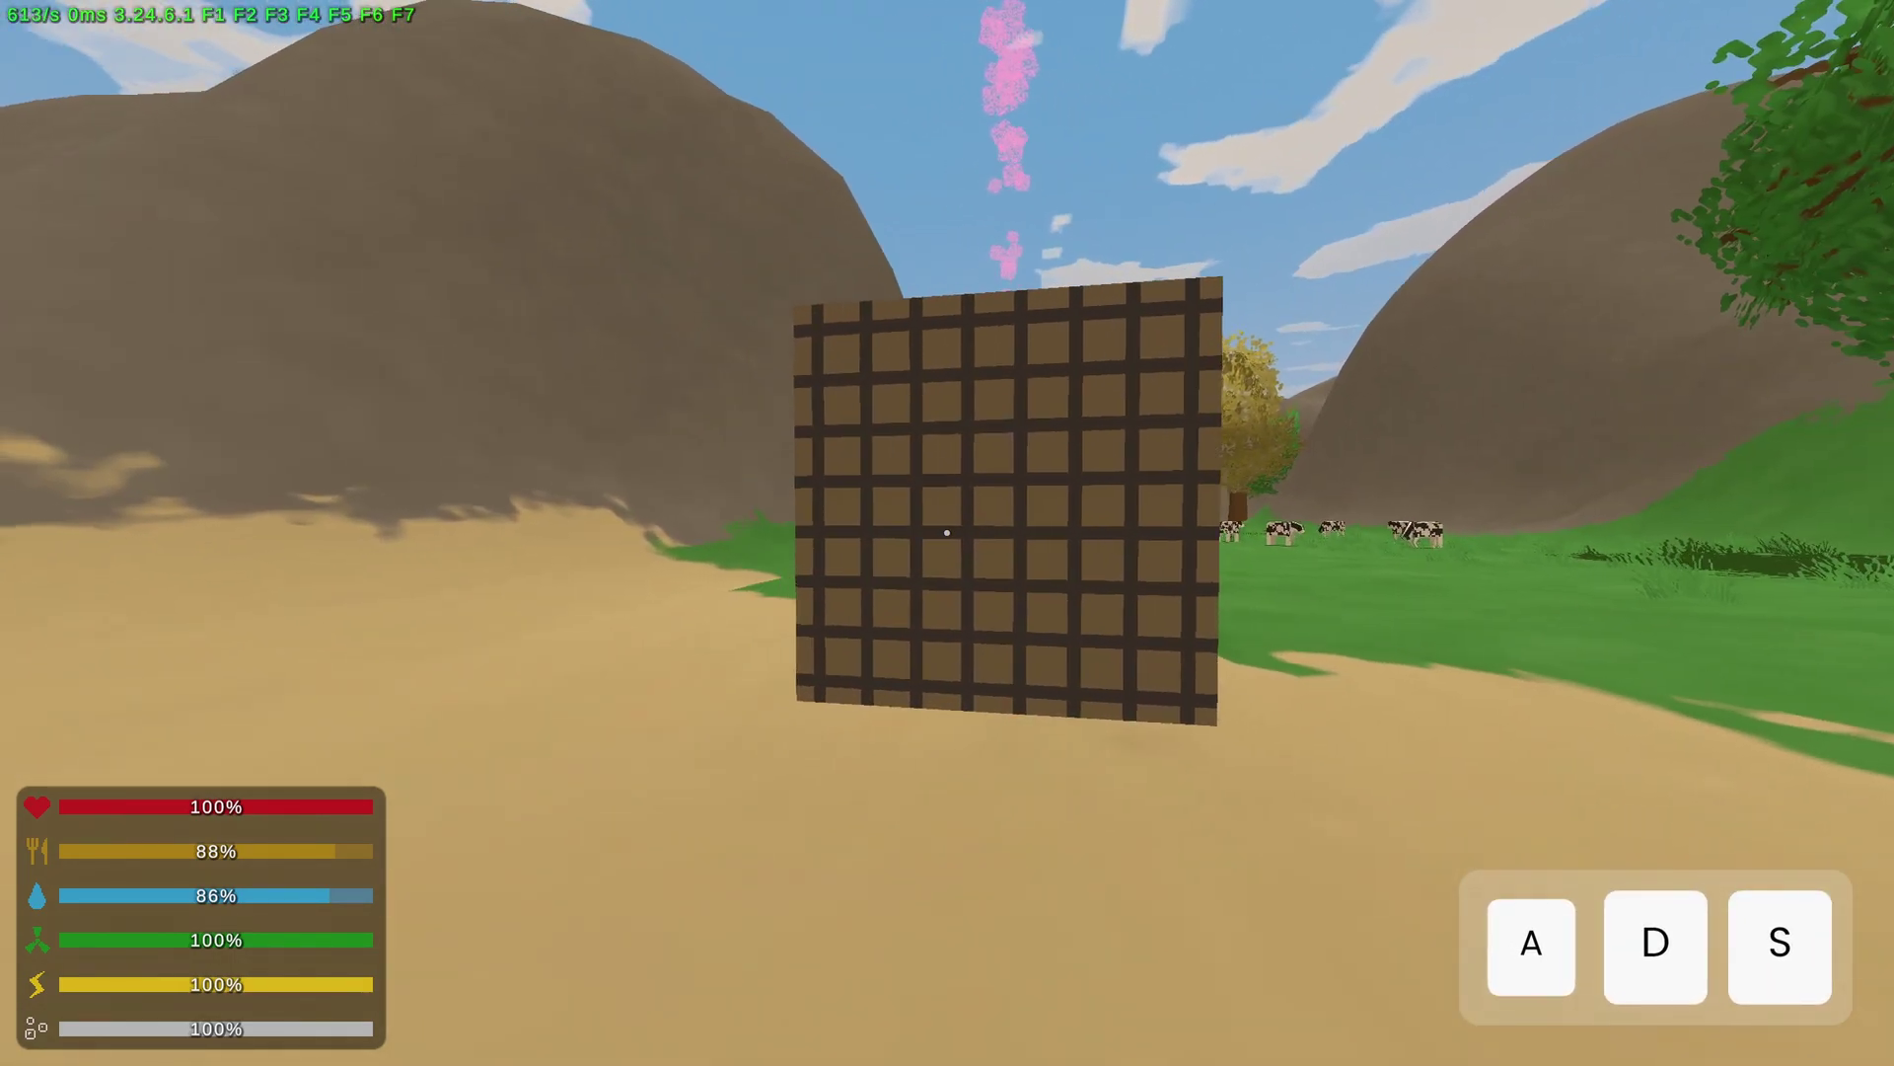
{"action": "key", "text": "w"}
{"action": "key", "text": "a"}
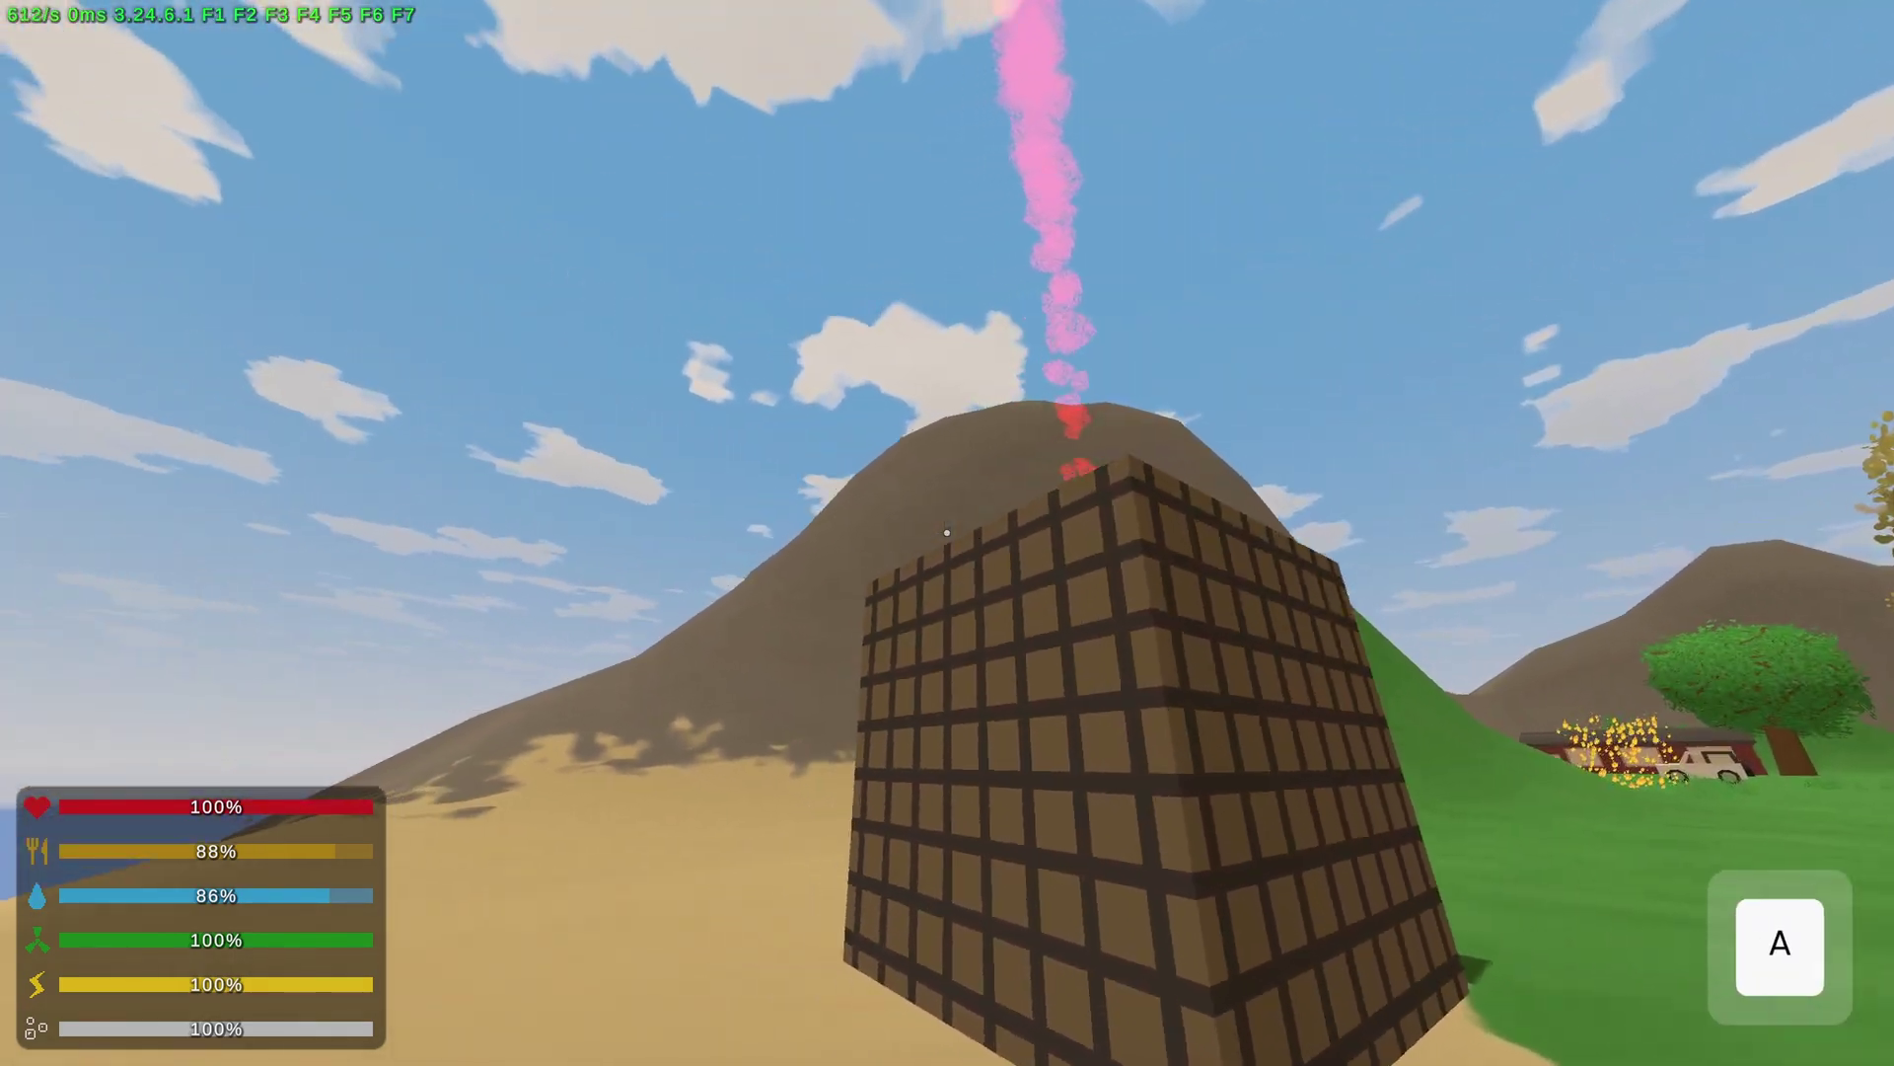
{"action": "key", "text": "w"}
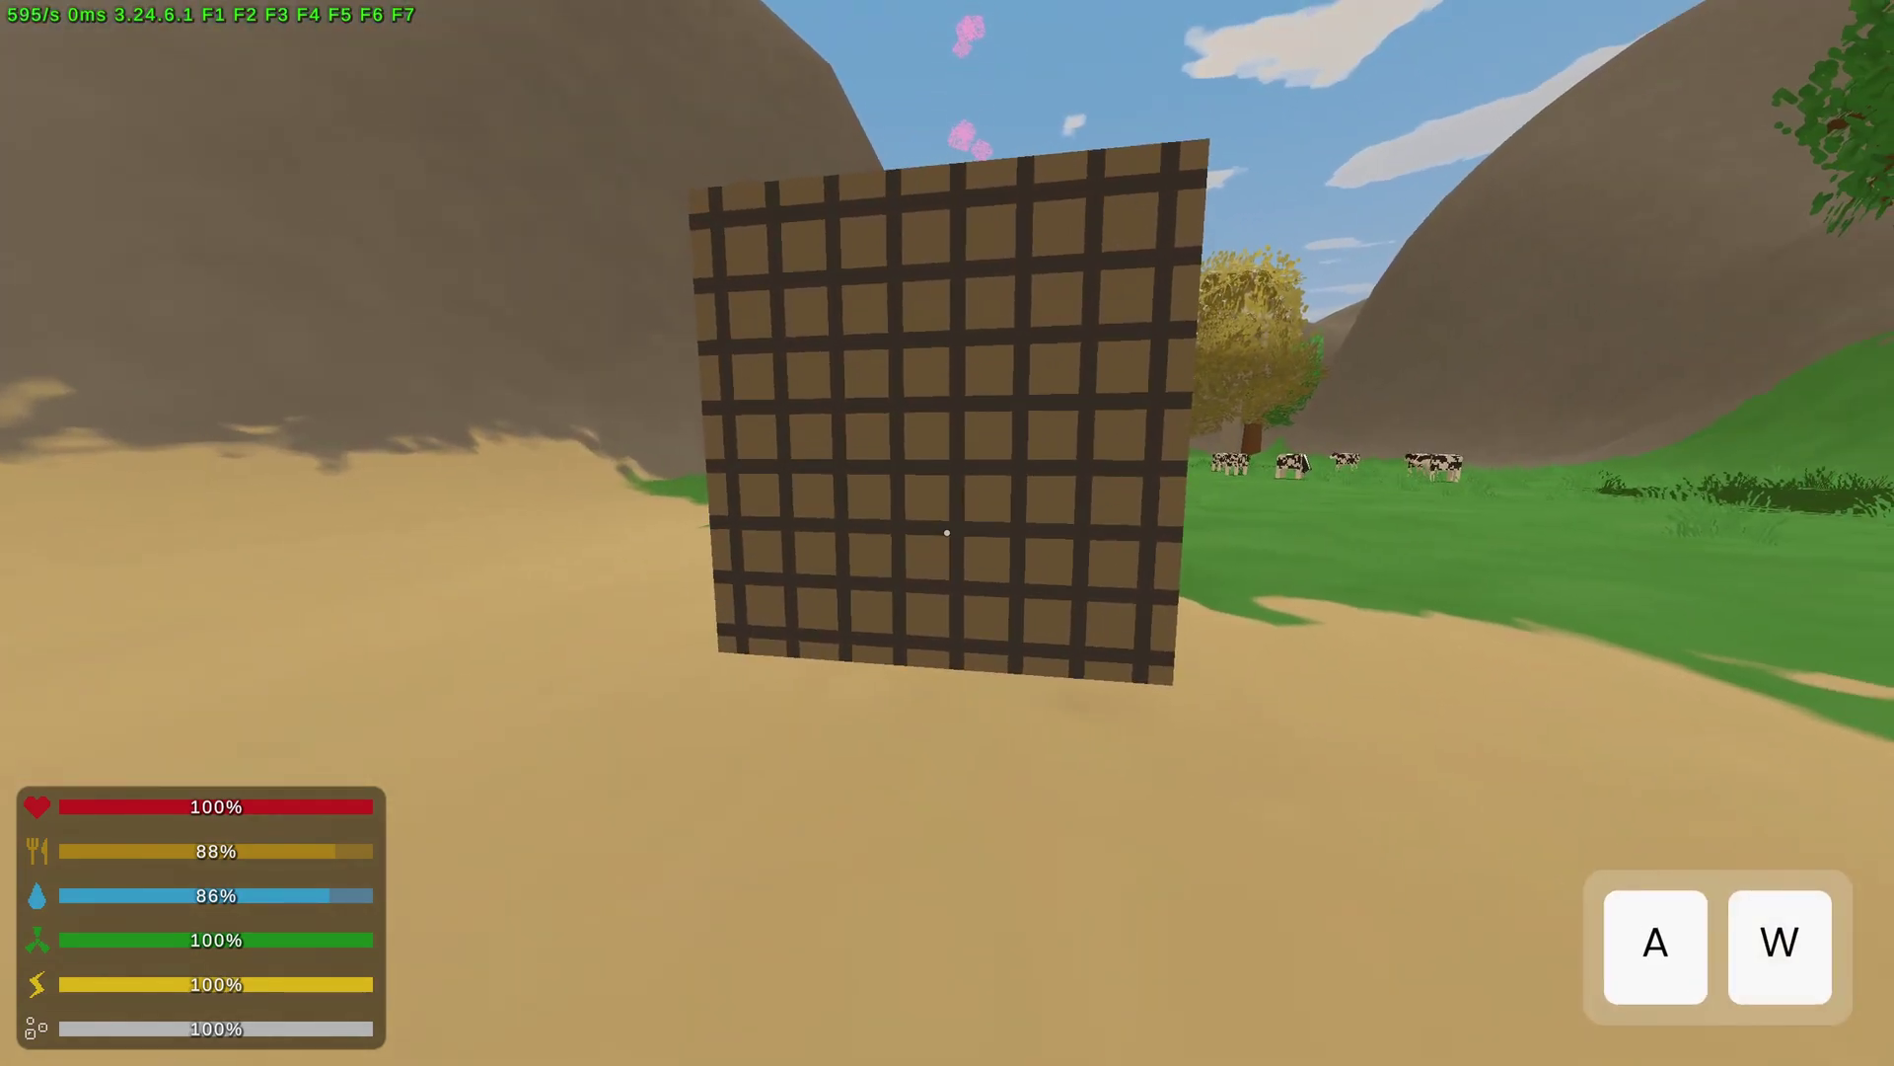
{"action": "key", "text": "Escape"}
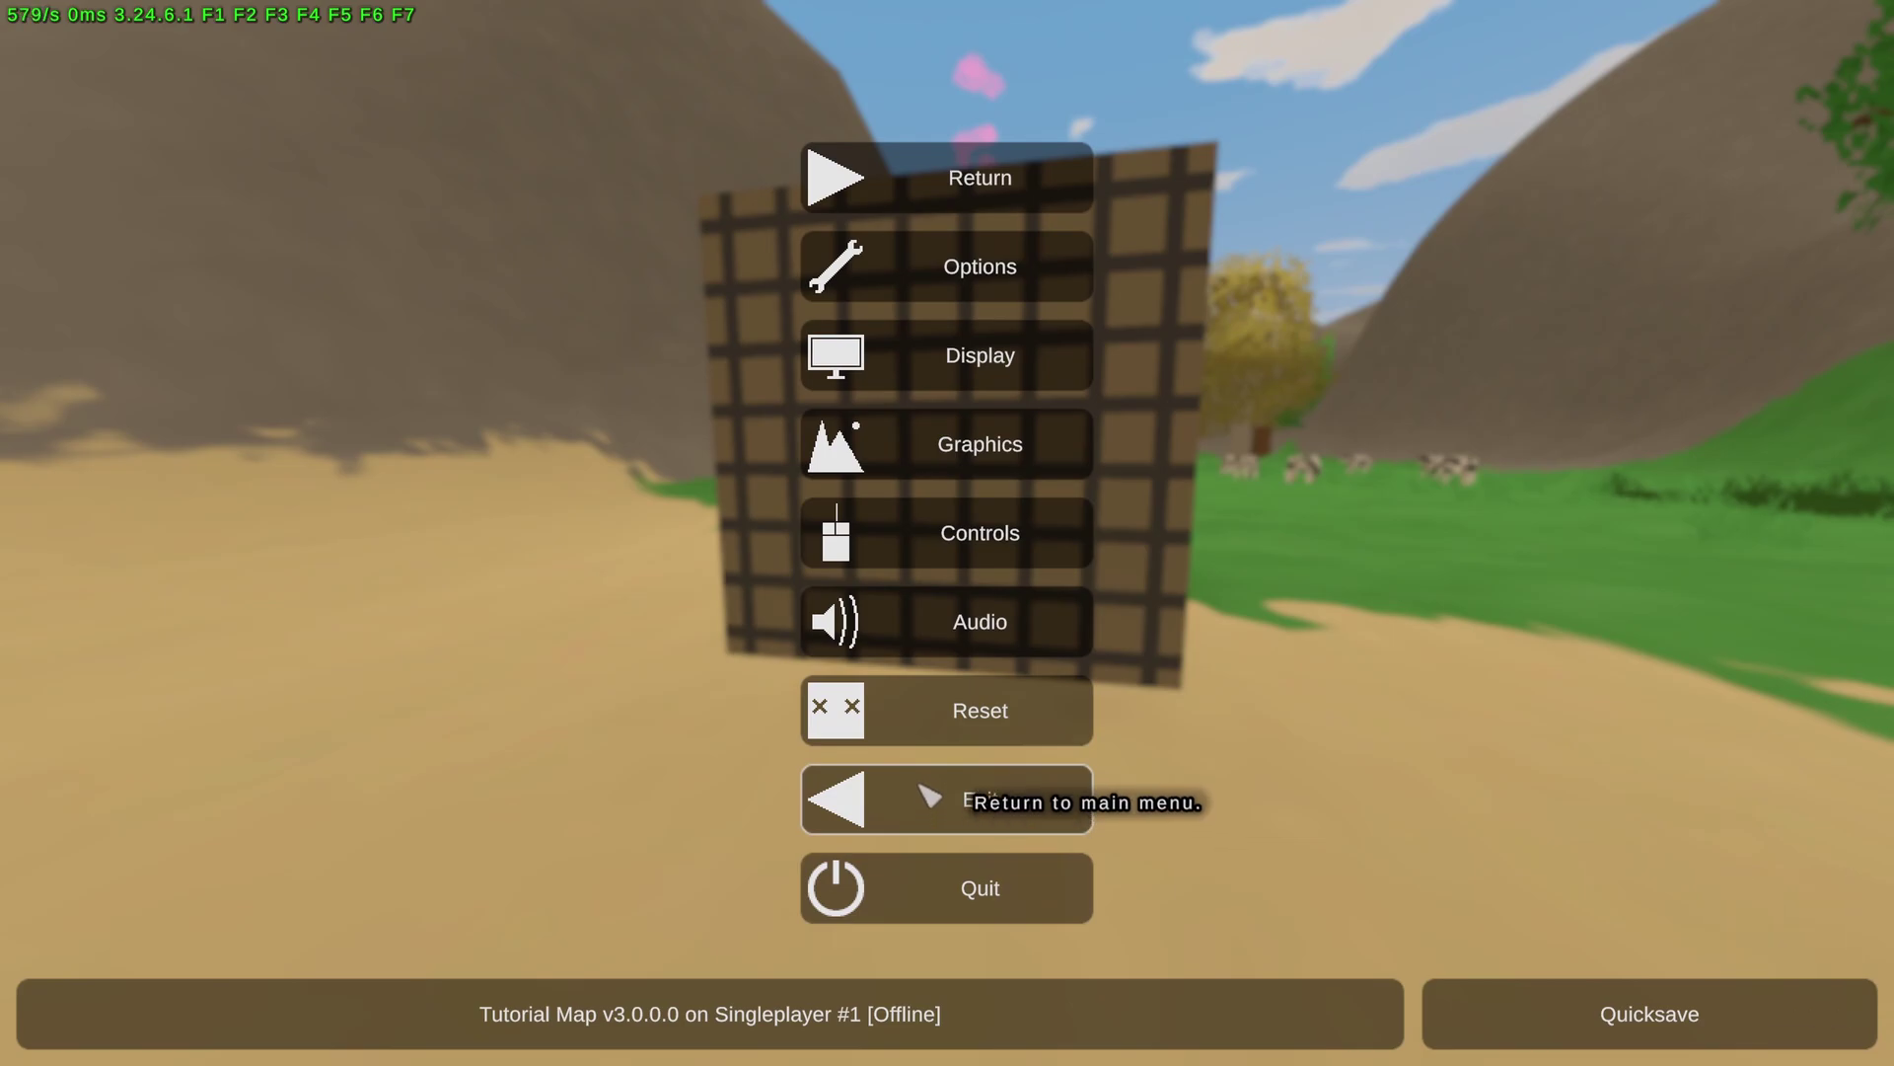
Exit the singleplayer session to the main menu and open the workshop's spawn tables editor
{"action": "left_click", "coordinate": [926, 798]}
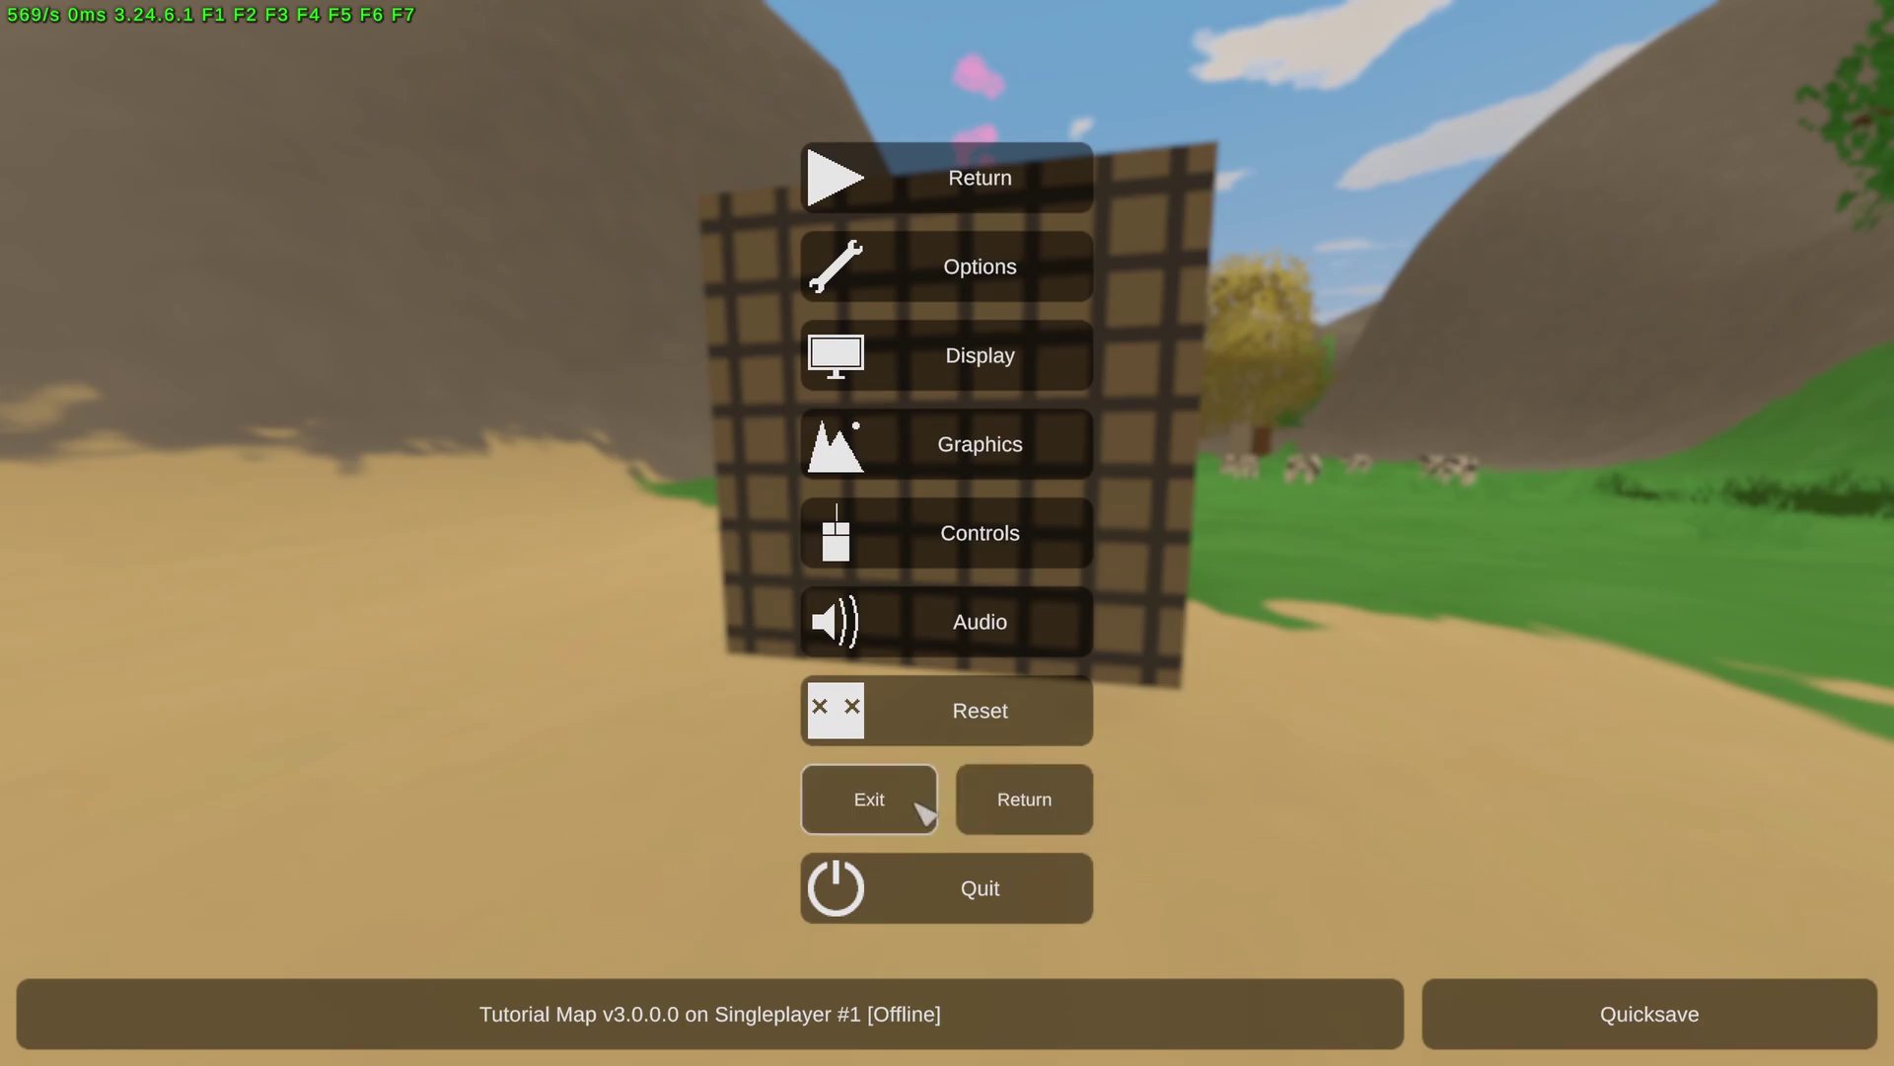
{"action": "left_click", "coordinate": [918, 803]}
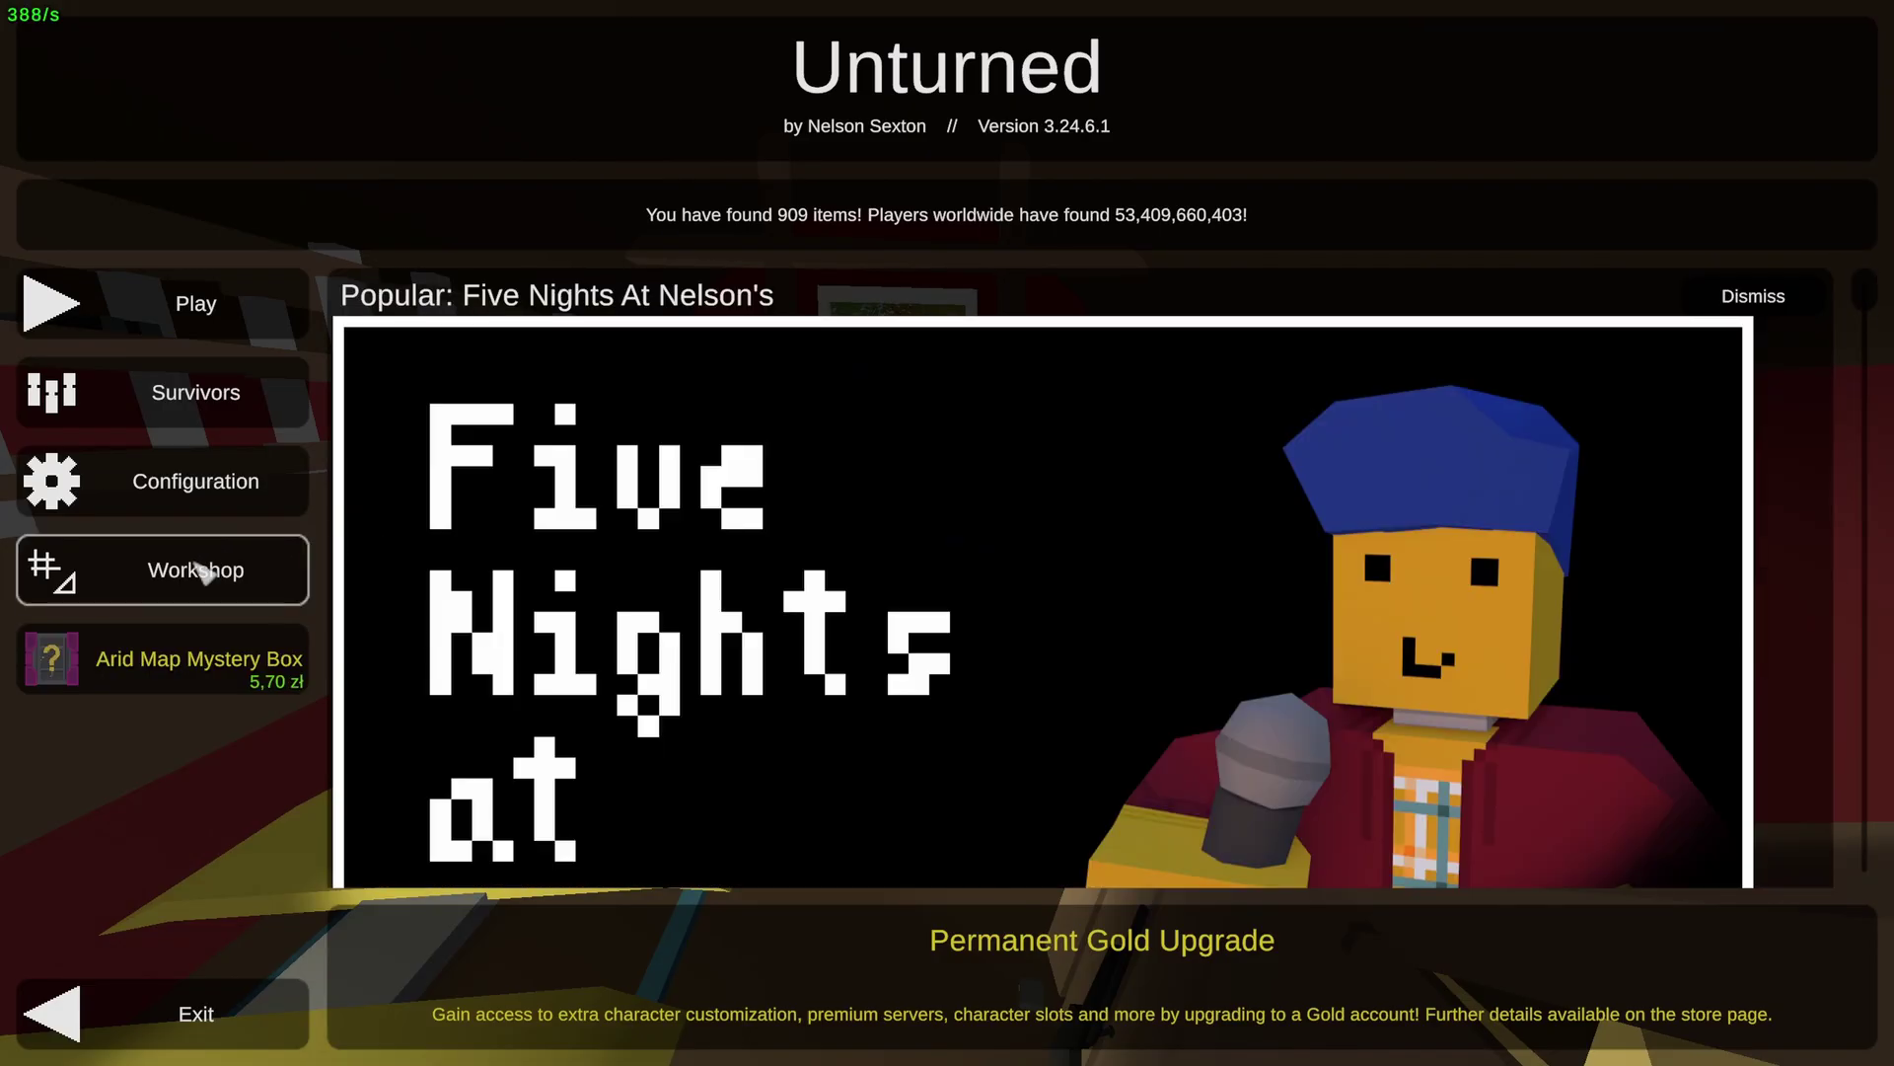
{"action": "left_click", "coordinate": [205, 565]}
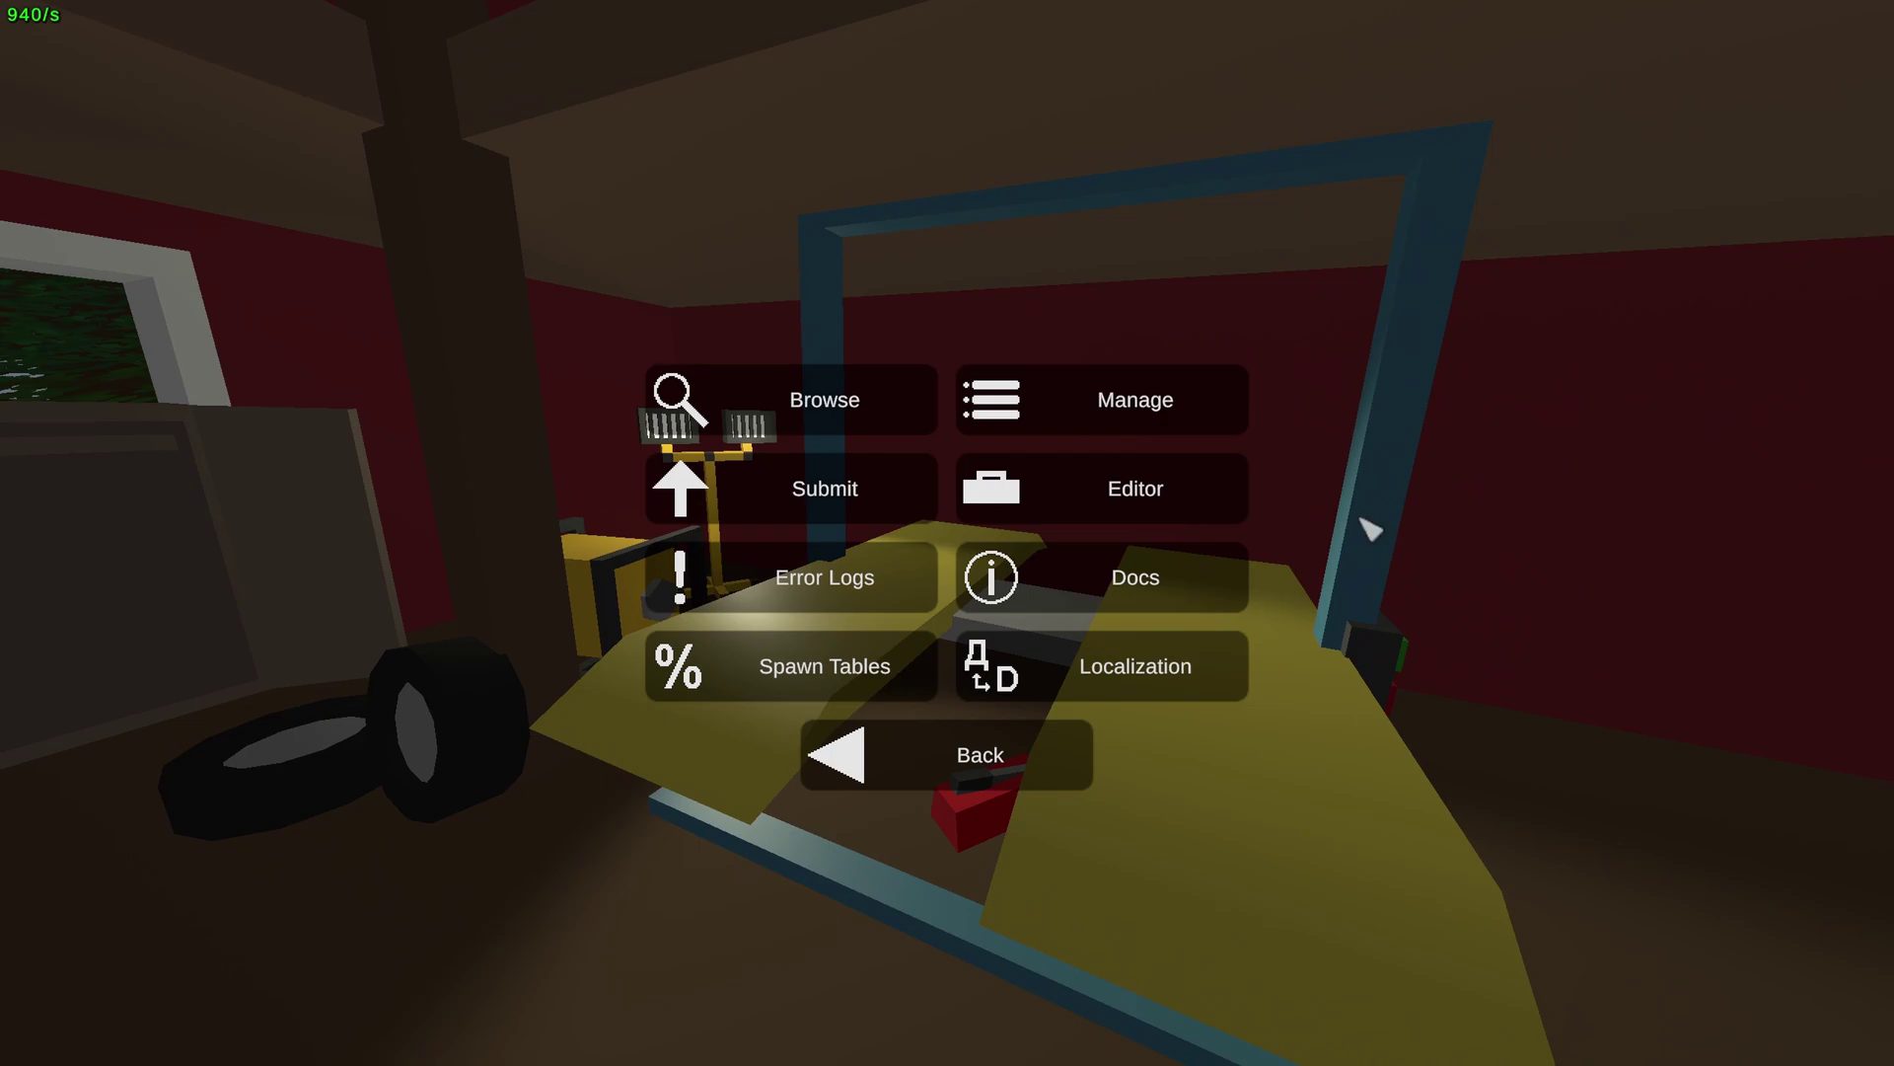
{"action": "left_click", "coordinate": [881, 655]}
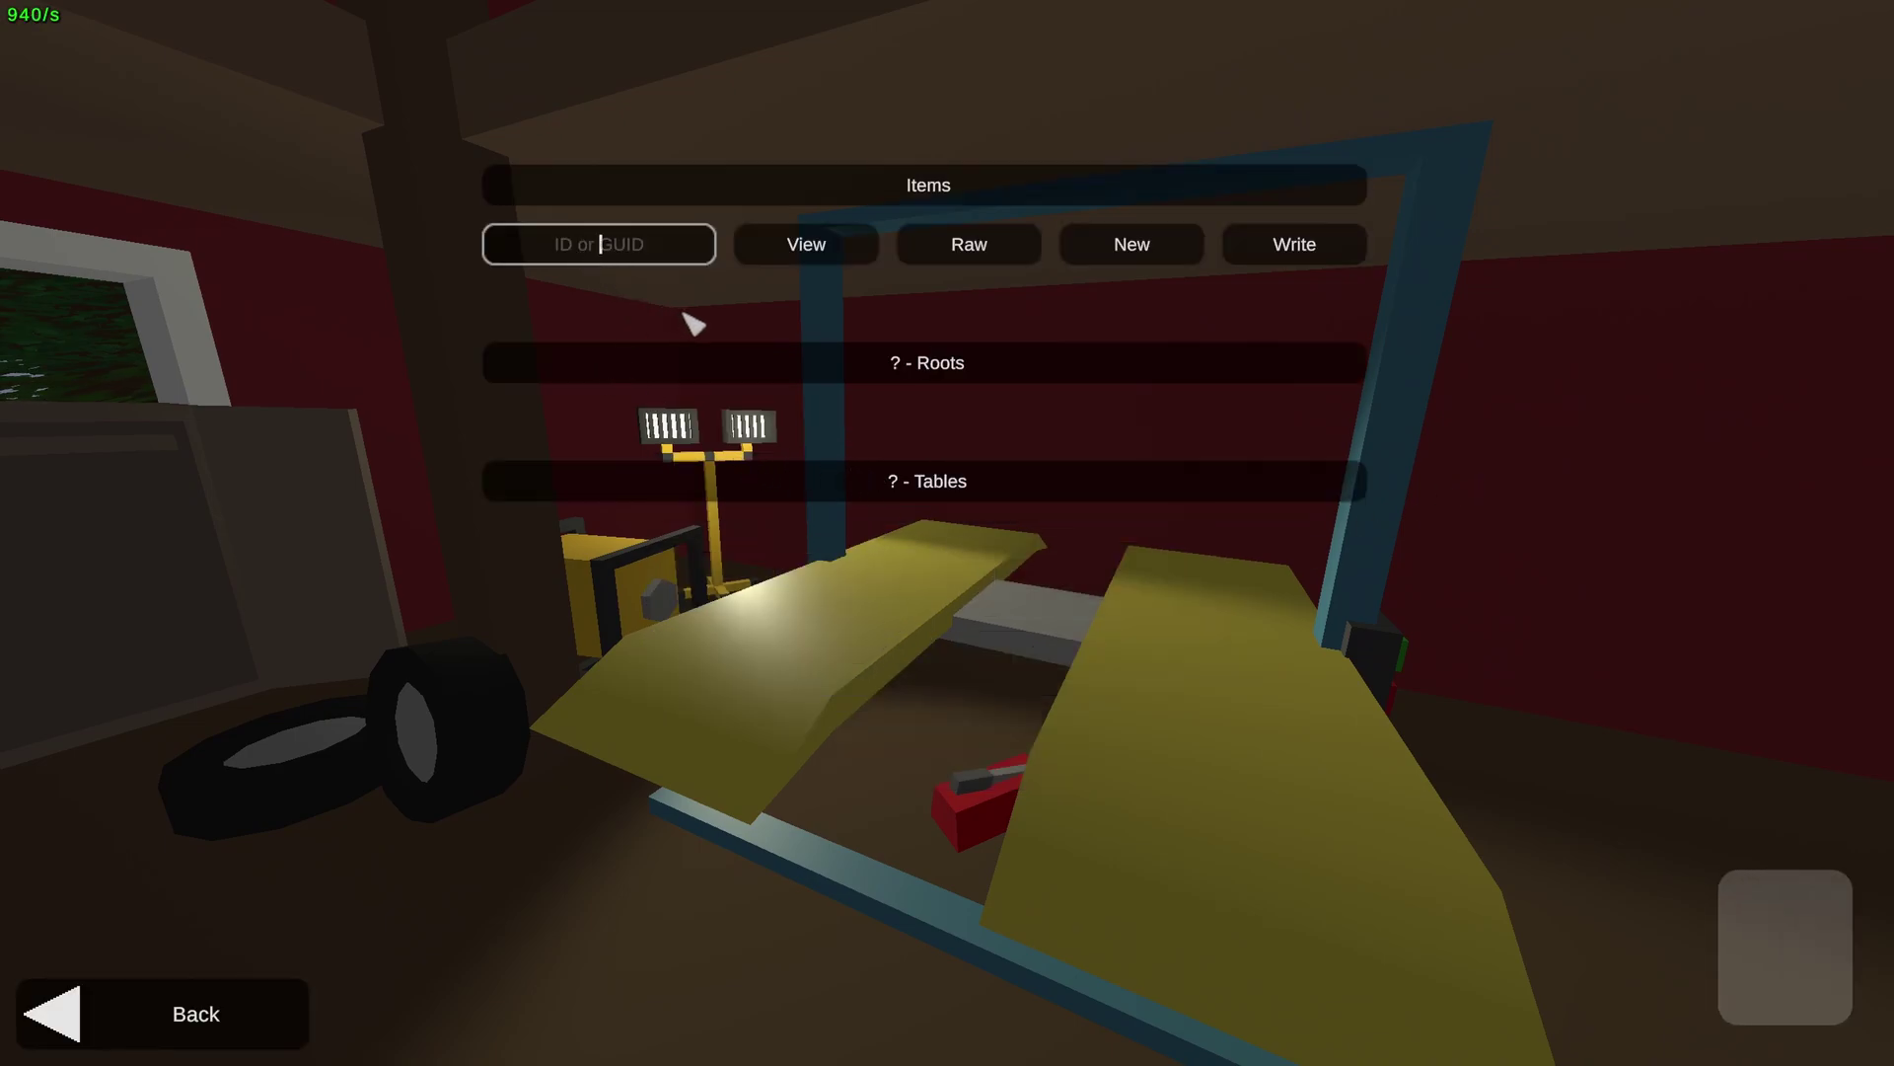
Copy the ID 10230 from Maplestrike_Airdrop.dat in Notepad and view that item spawn table in Unturned's editor
{"action": "key", "text": "alt+Tab"}
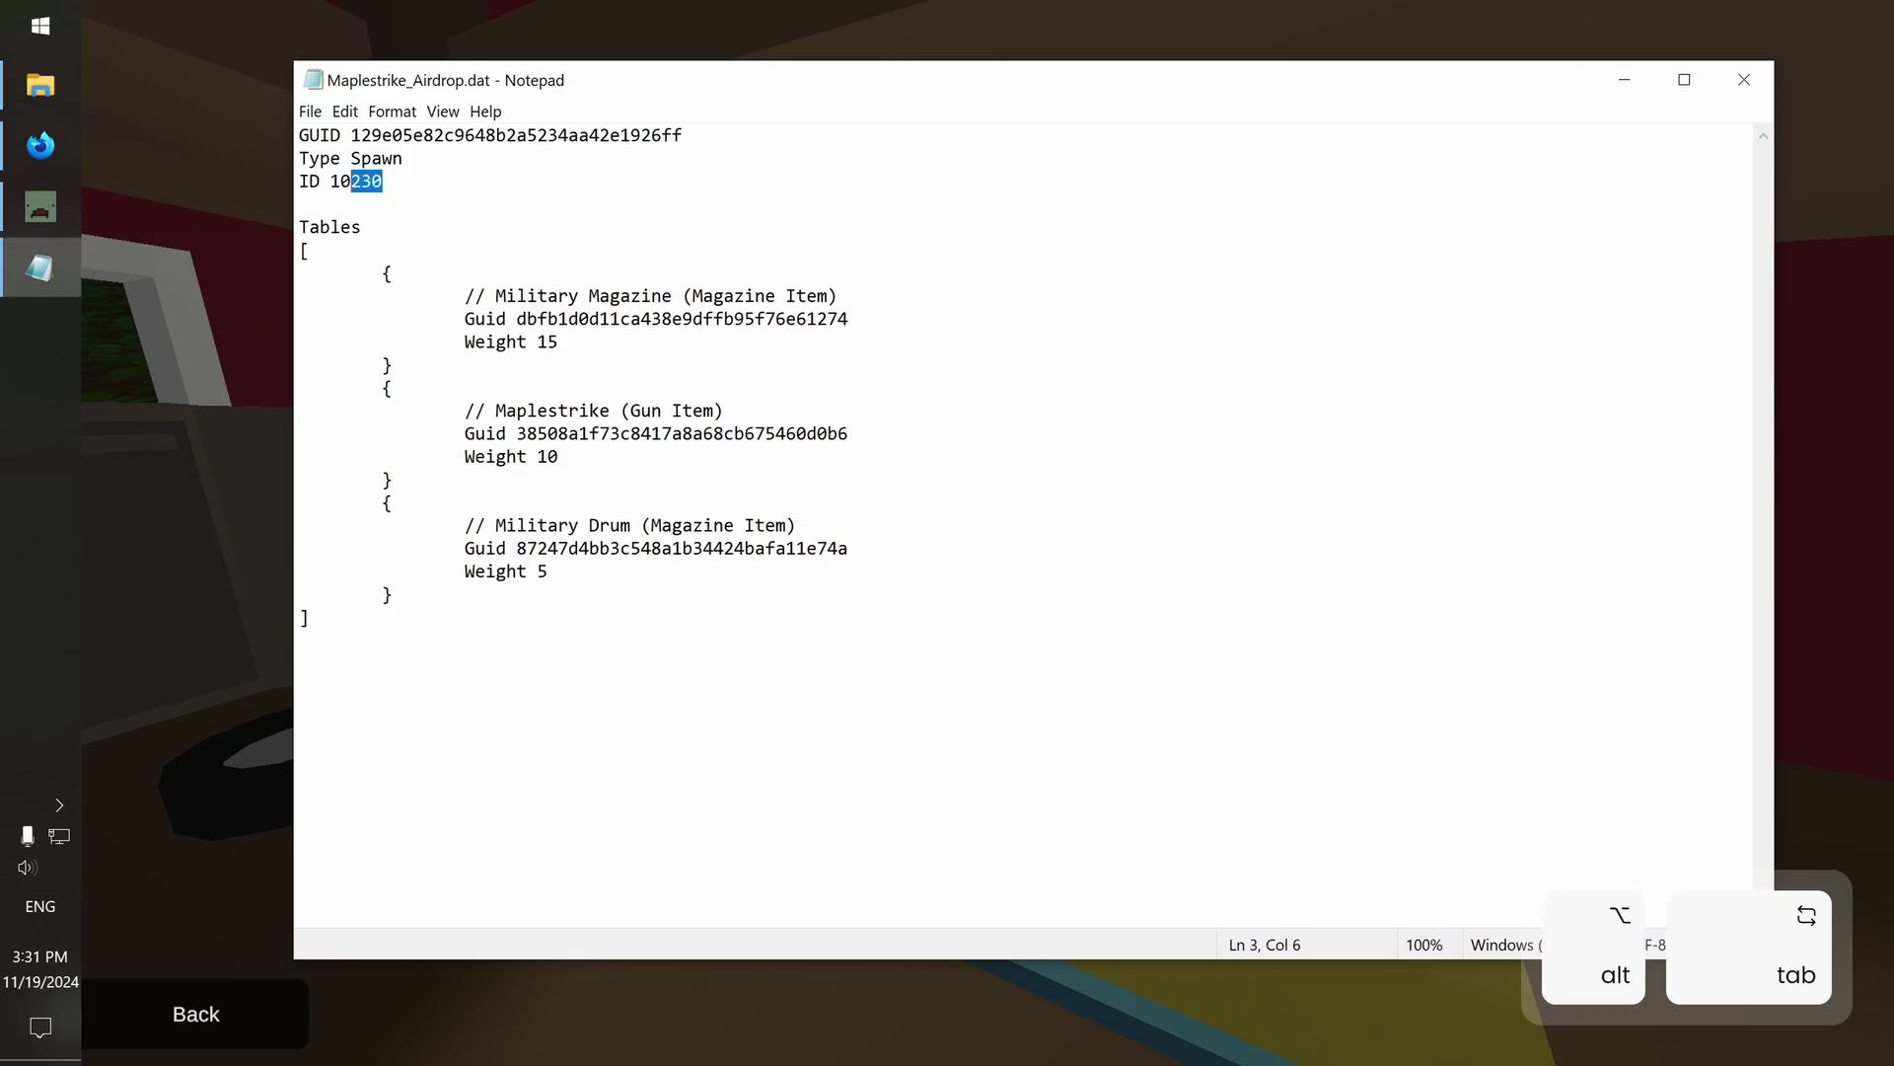
{"action": "left_click_drag", "start_coordinate": [351, 181], "coordinate": [329, 180]}
{"action": "key", "text": "ctrl+c"}
{"action": "key", "text": "alt+Tab"}
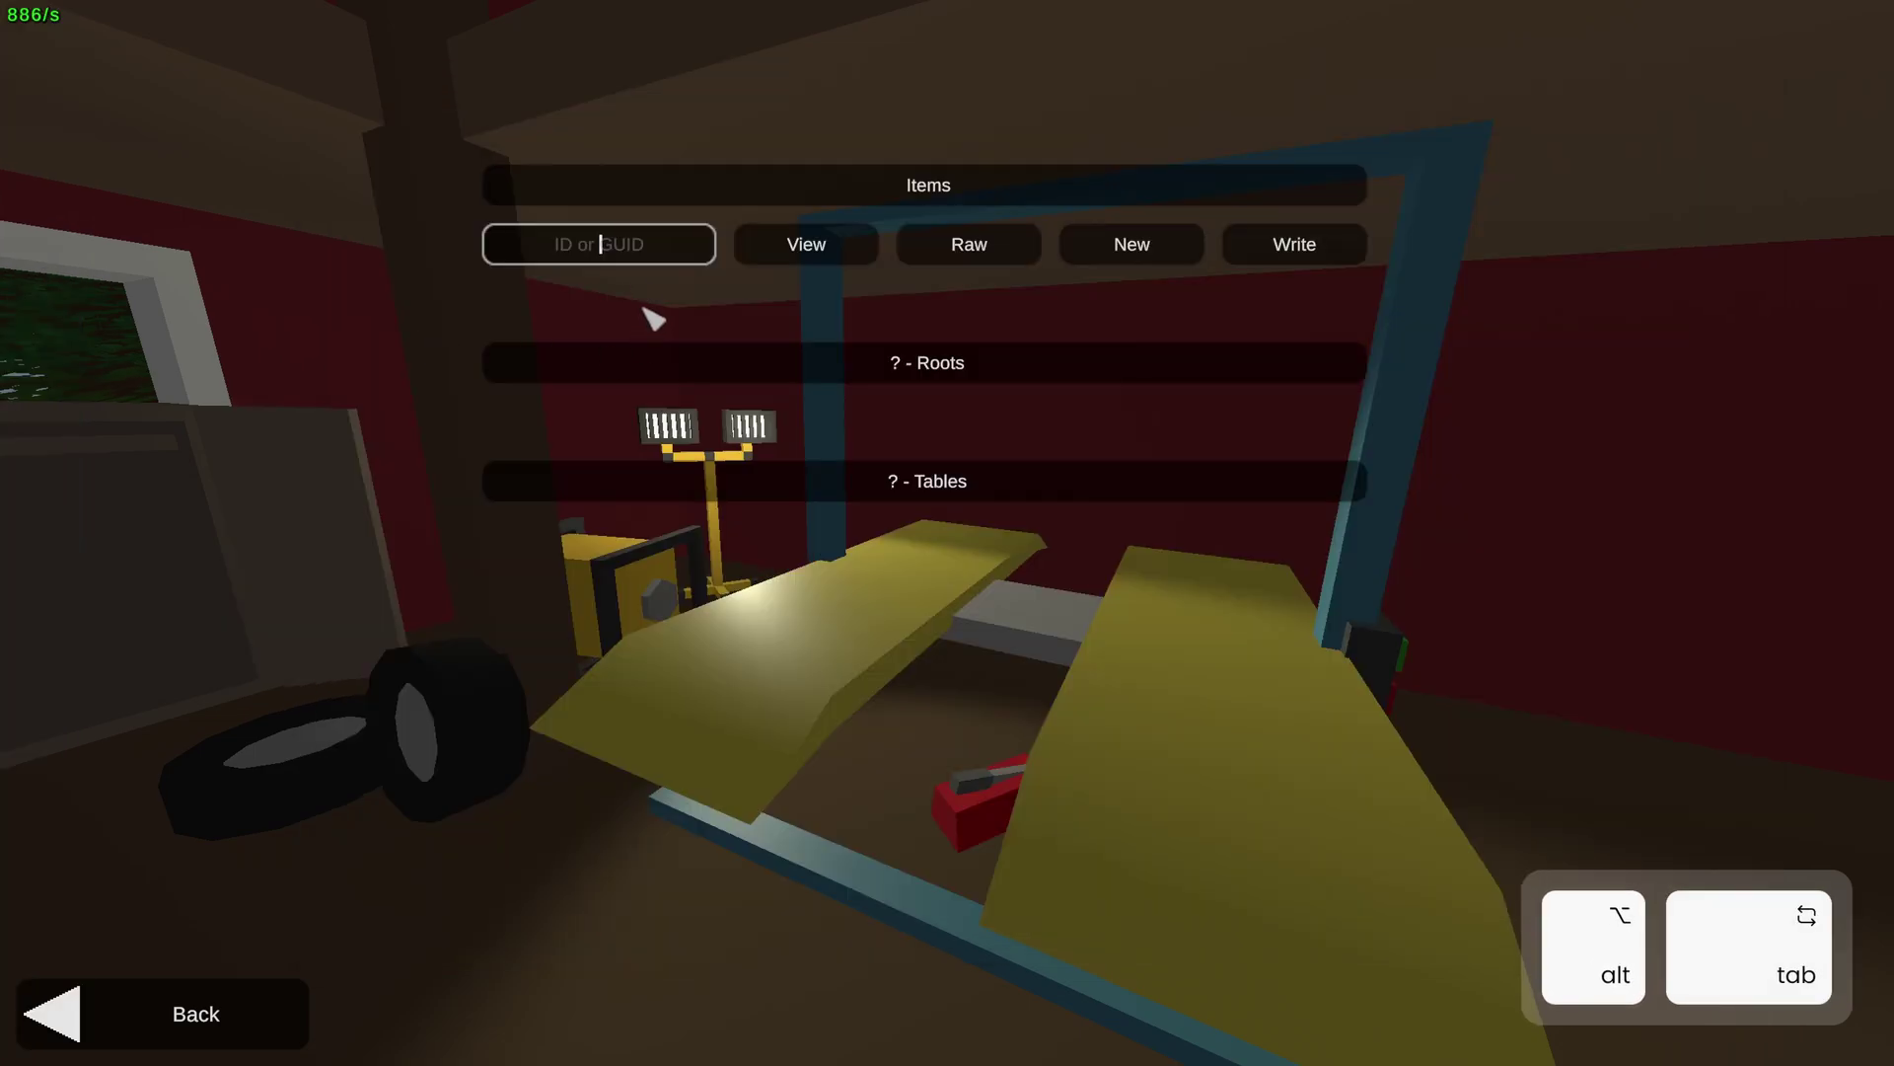
{"action": "key", "text": "ctrl+v"}
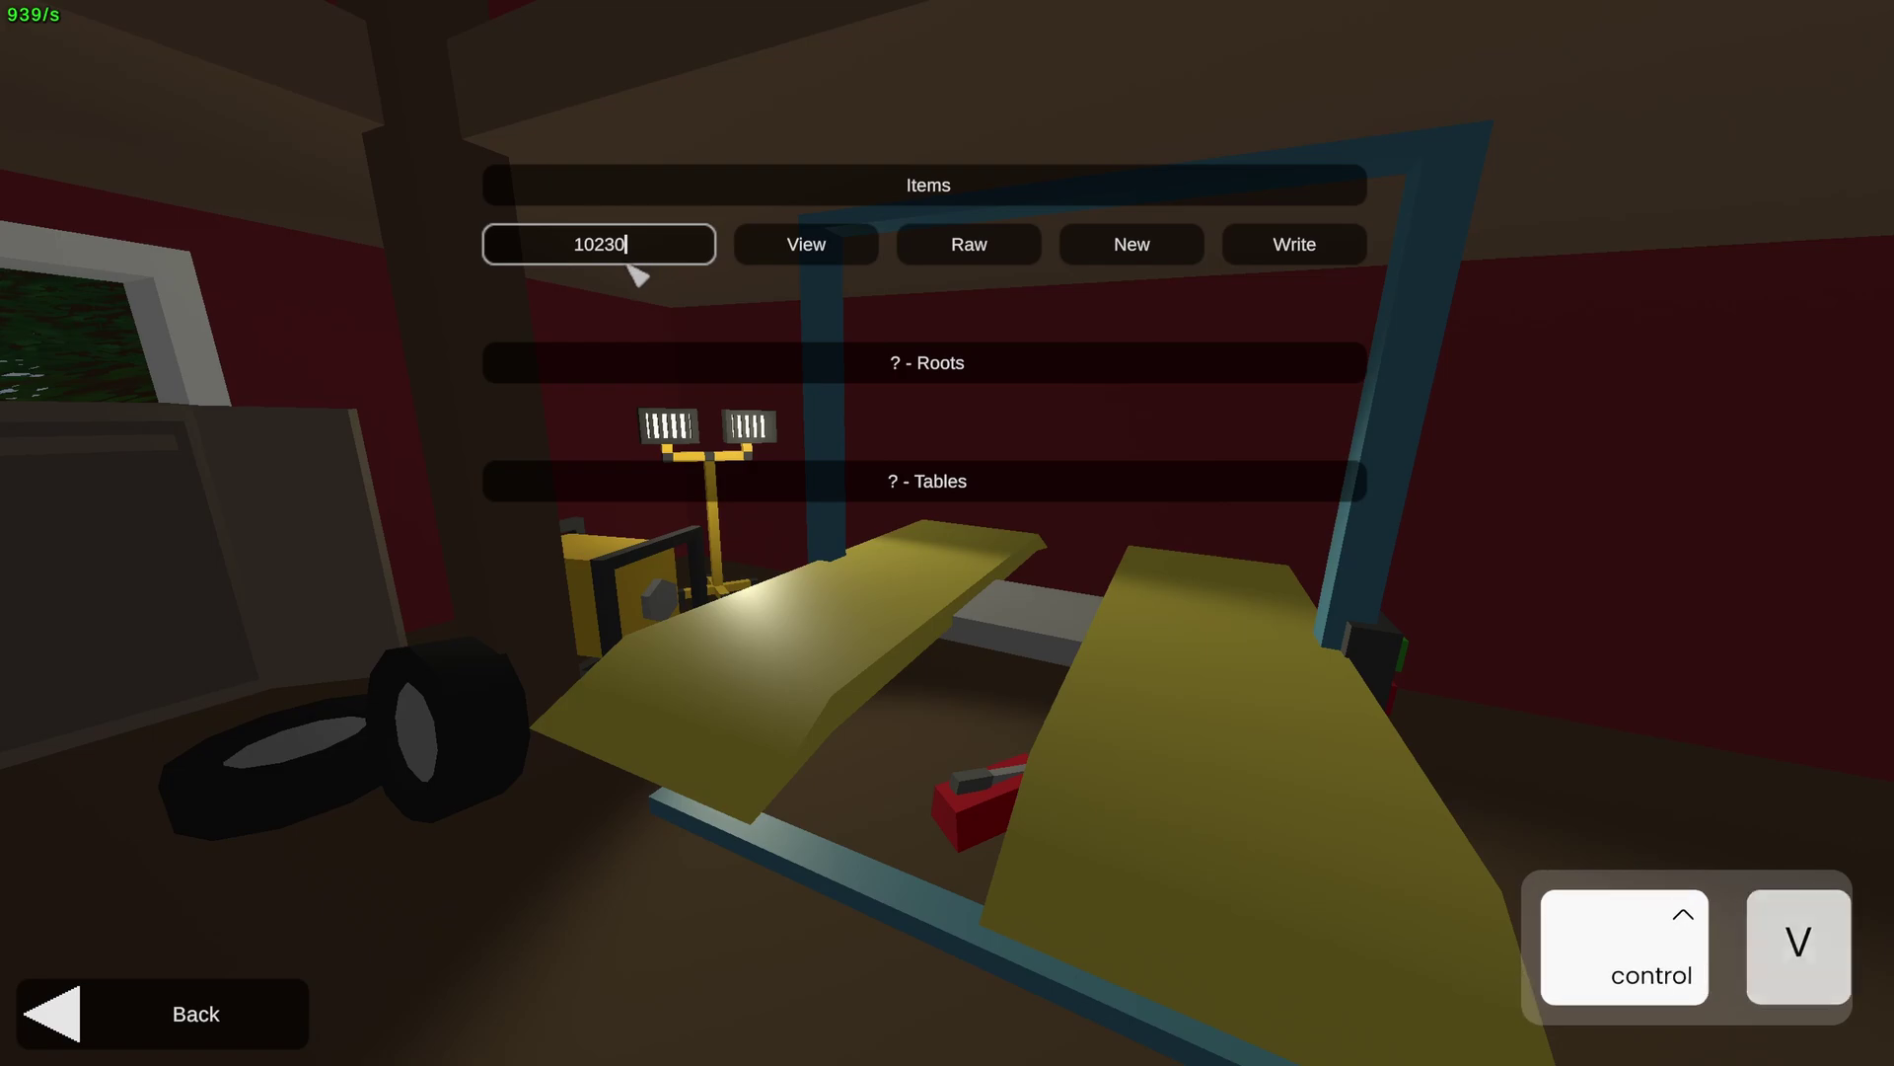
{"action": "left_click", "coordinate": [849, 255]}
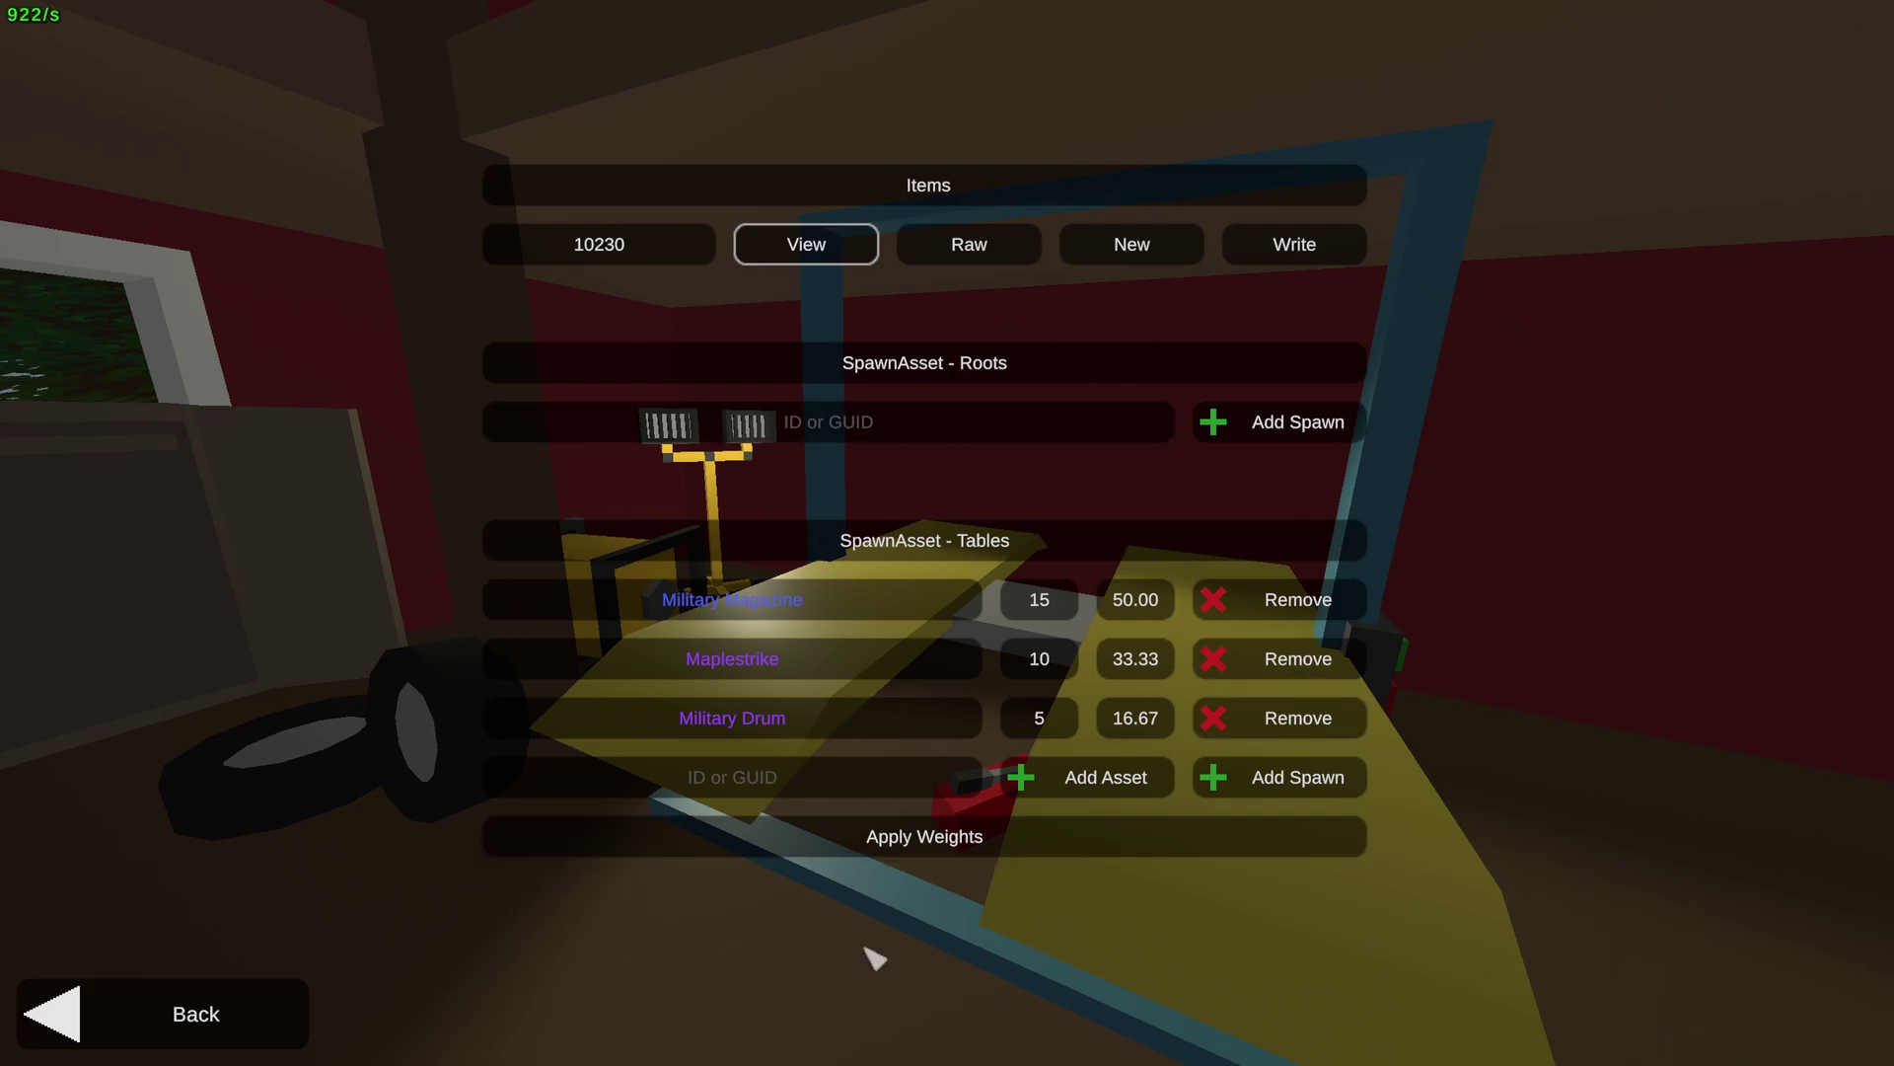
Add asset 254 to the spawn table with a weight of 5 and recalculate the chance percentages
{"action": "left_click", "coordinate": [726, 785]}
{"action": "type", "text": "254"}
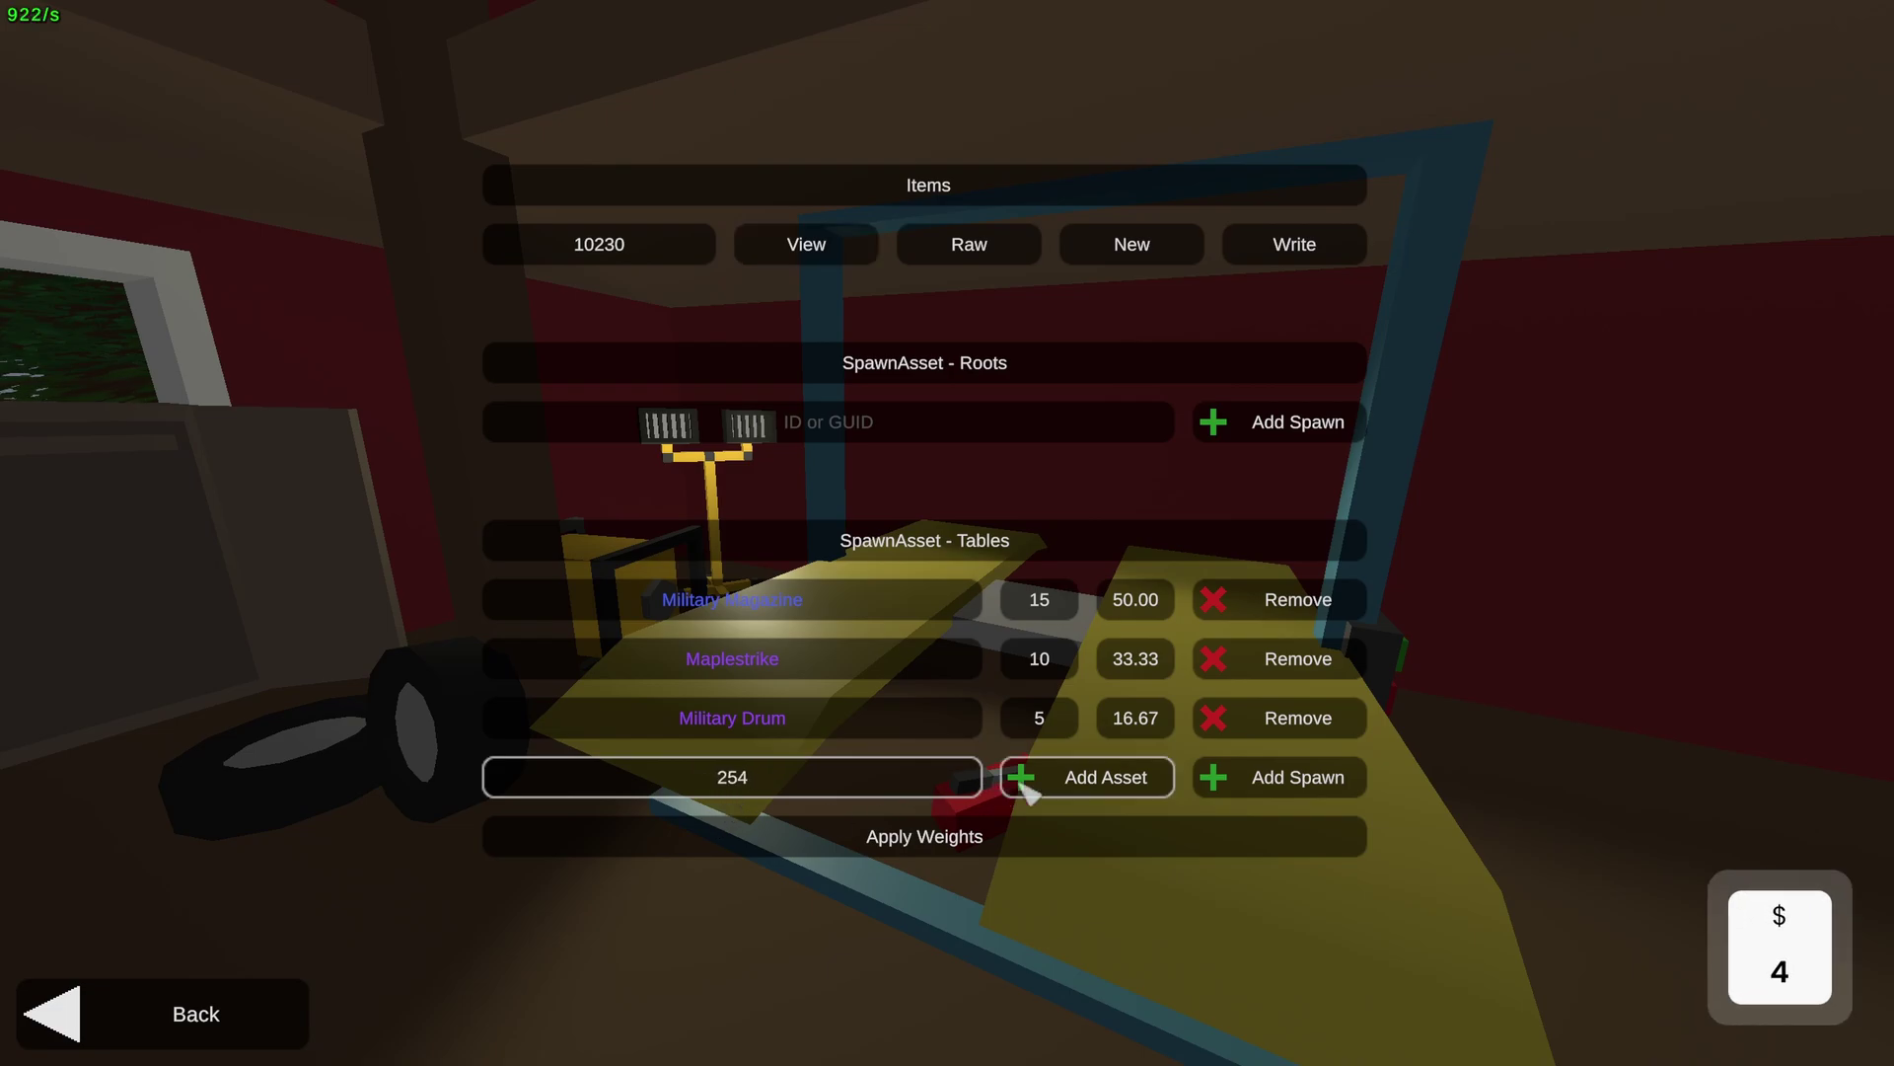
{"action": "left_click", "coordinate": [1066, 790]}
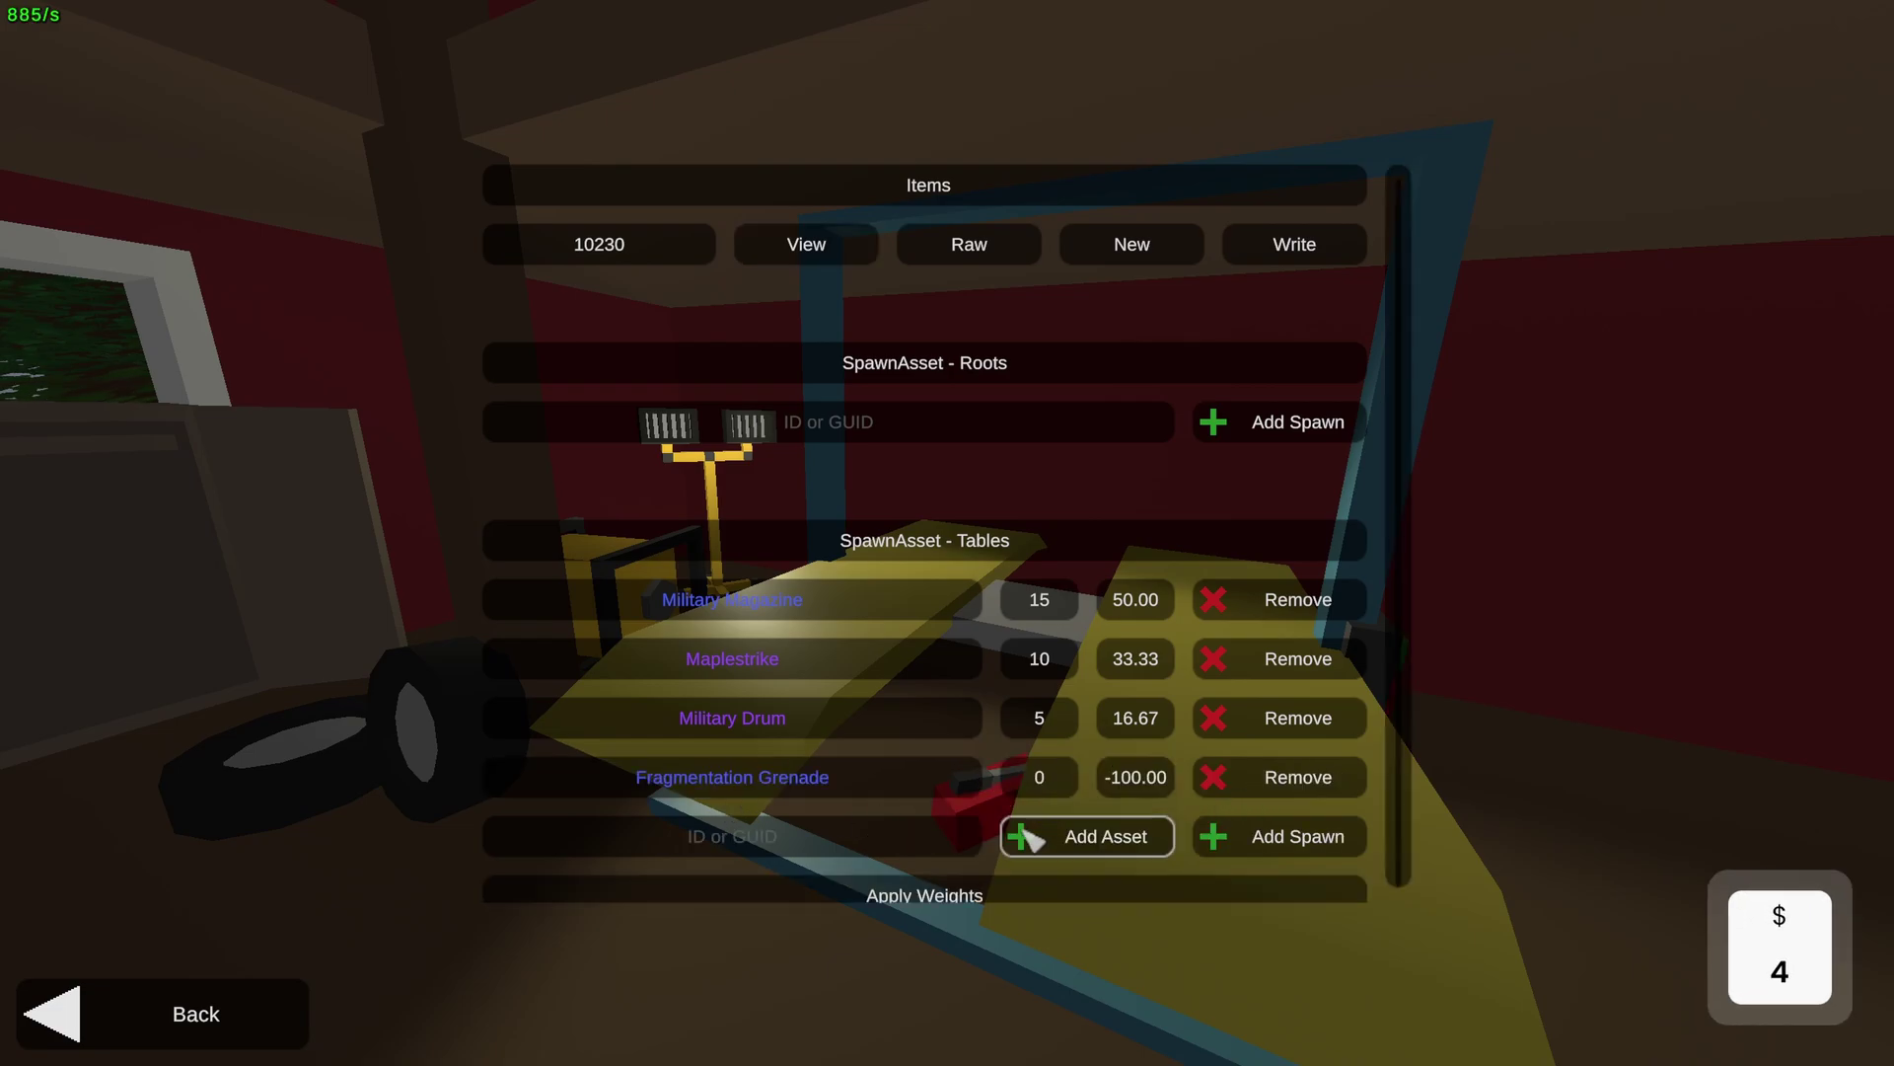
{"action": "left_click", "coordinate": [1043, 779]}
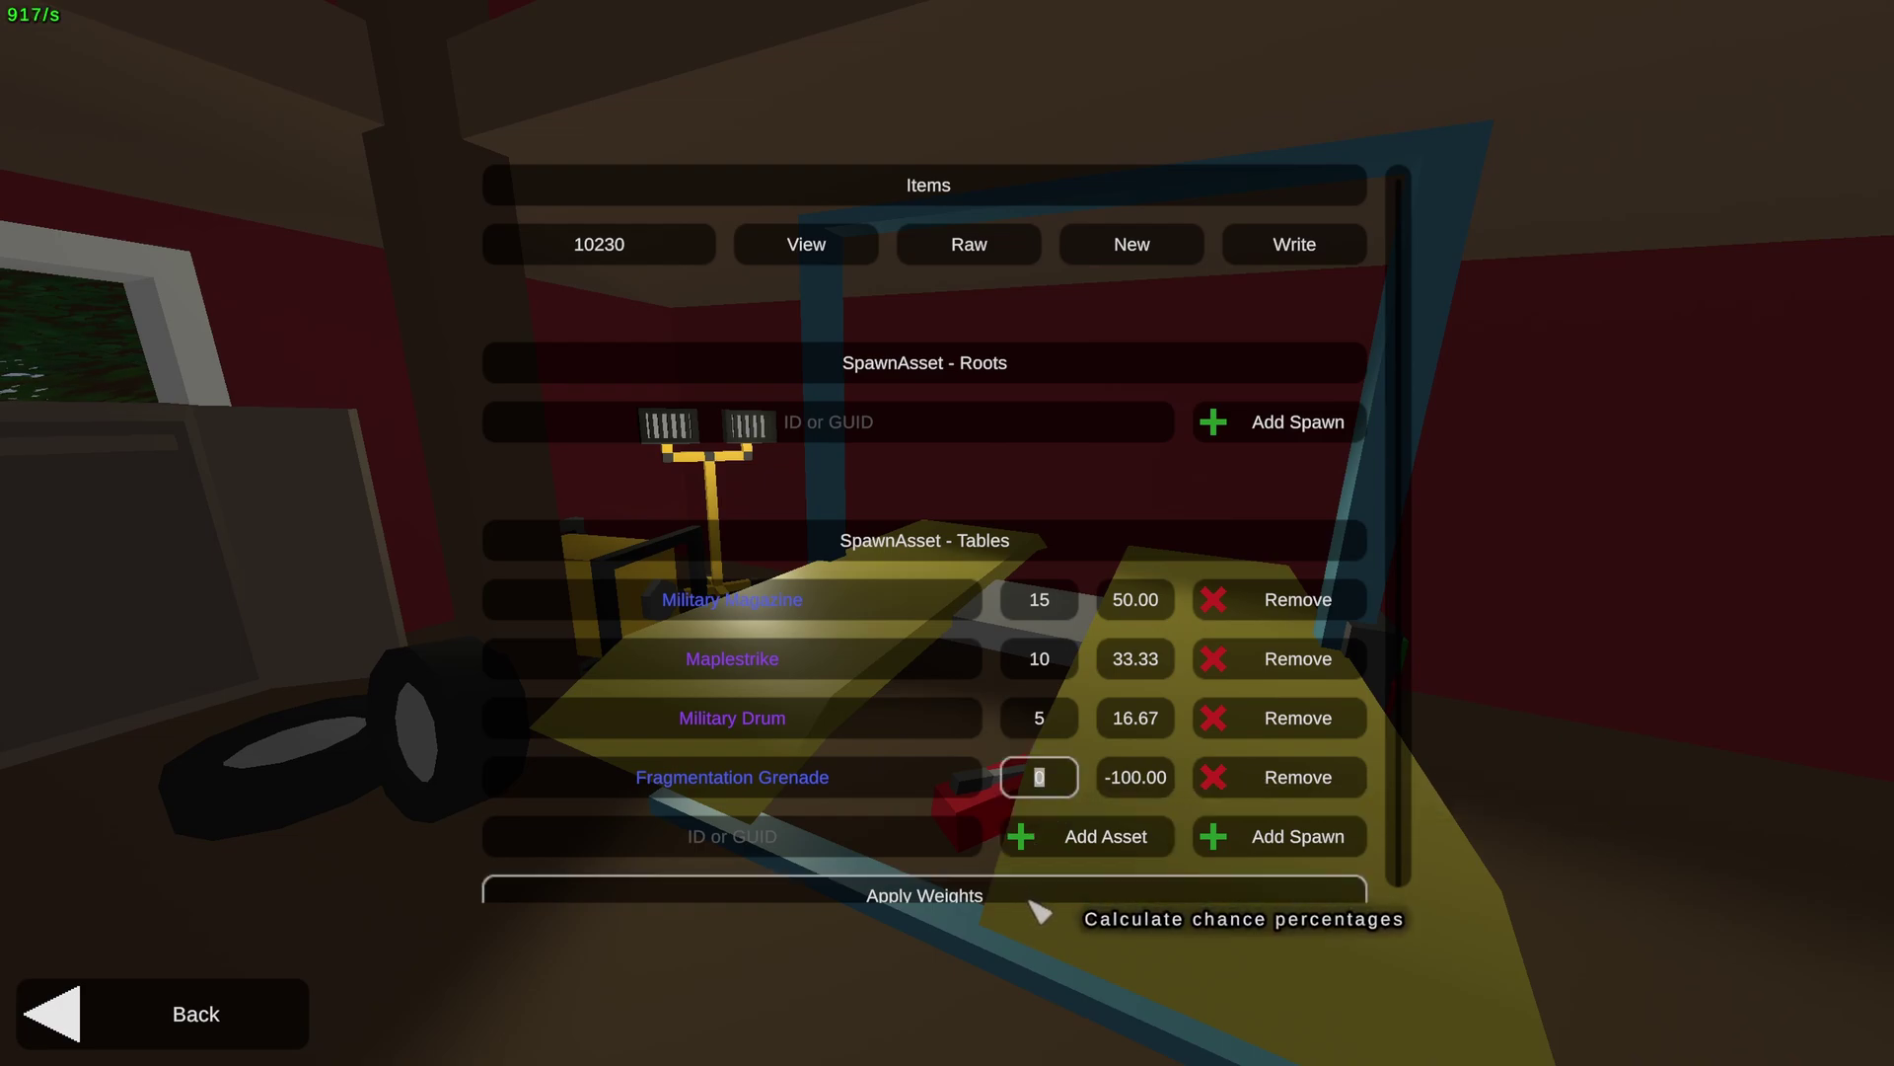
{"action": "type", "text": "5"}
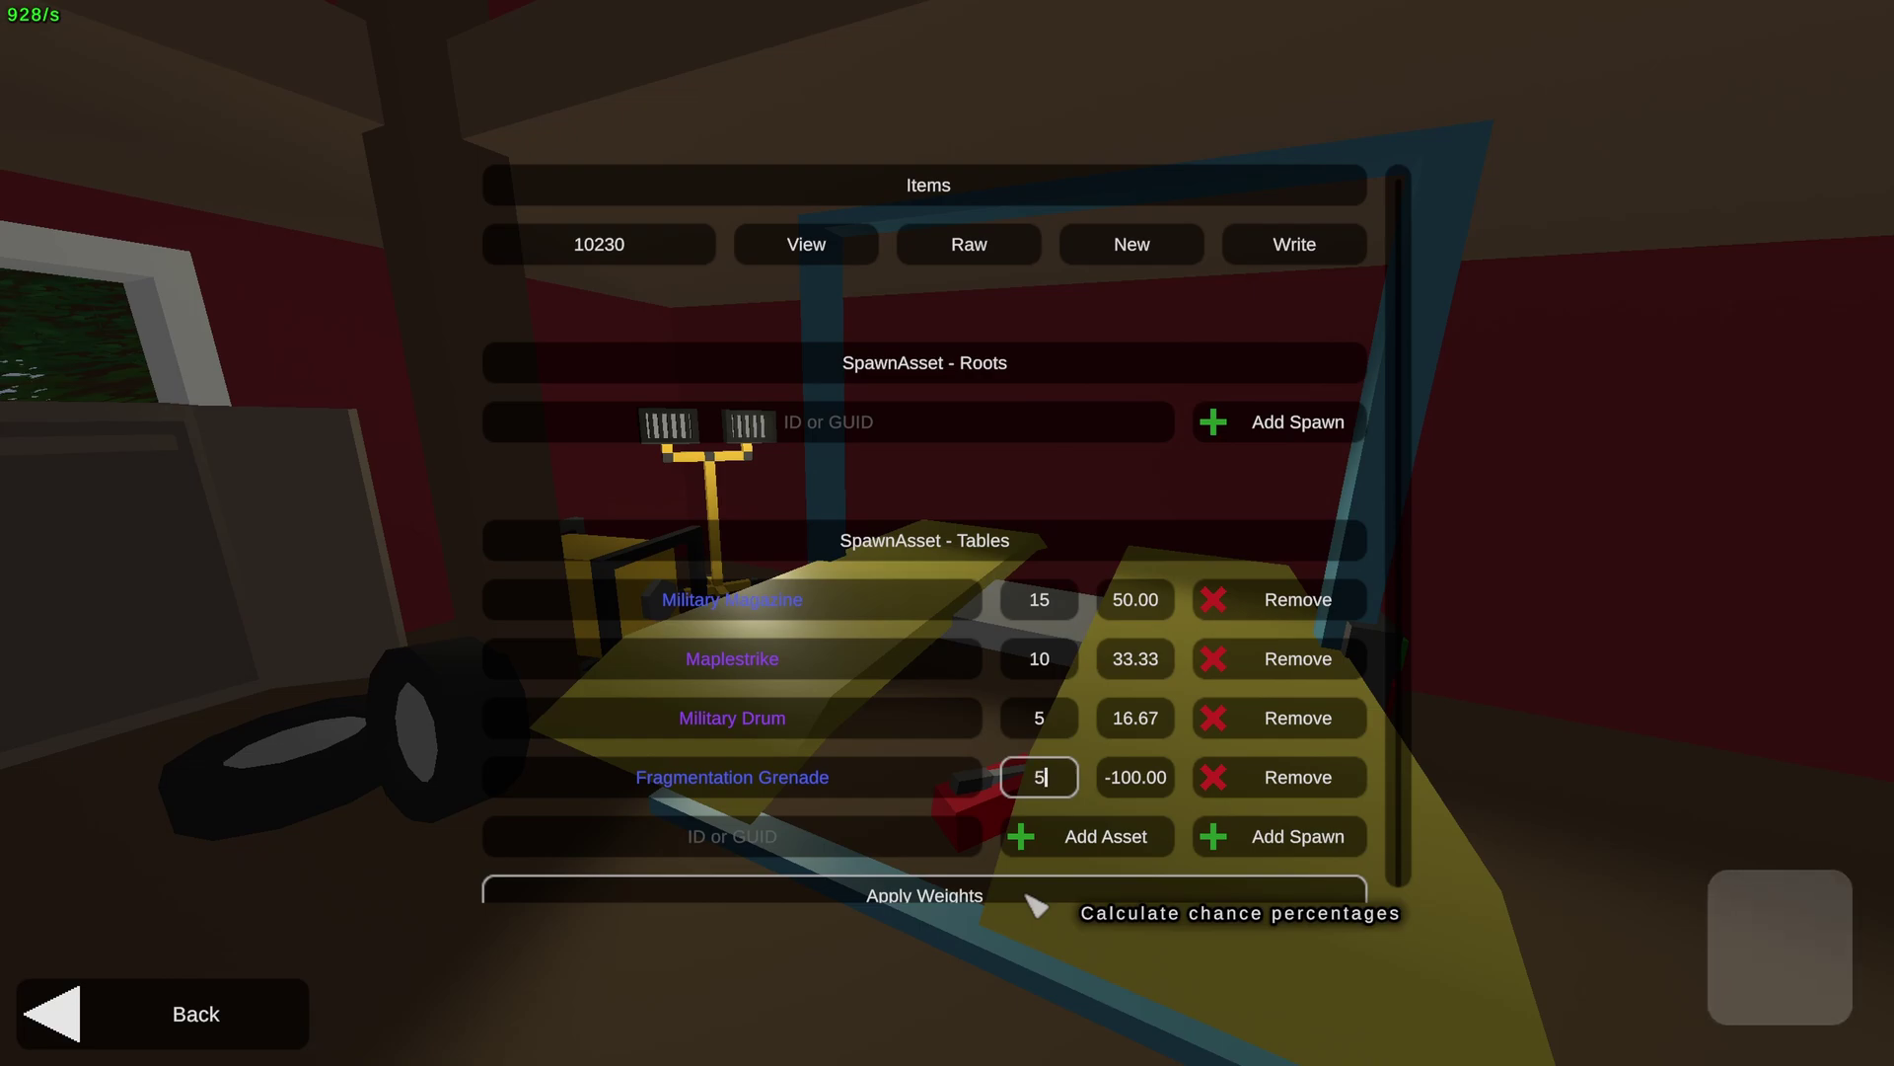
{"action": "scroll", "coordinate": [1085, 835], "scroll_direction": "down", "scroll_amount": 1}
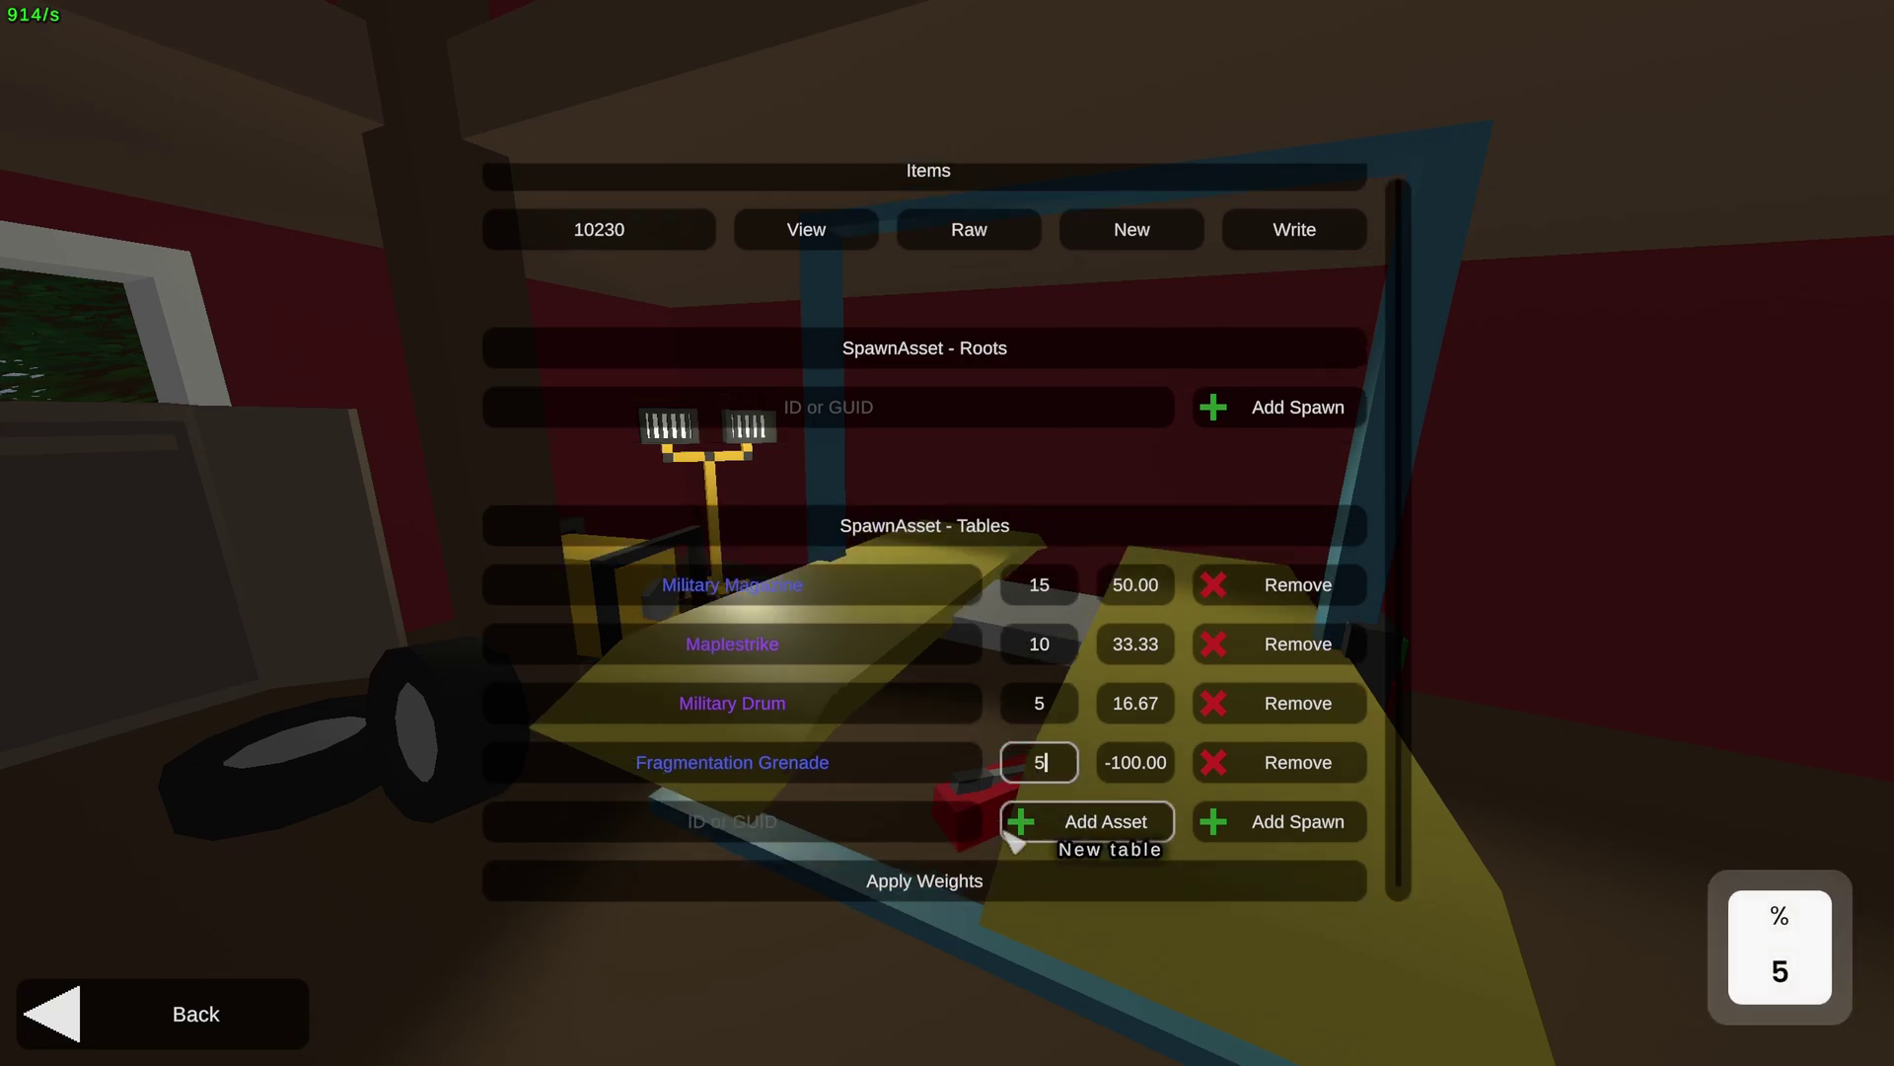
{"action": "left_click", "coordinate": [1014, 888]}
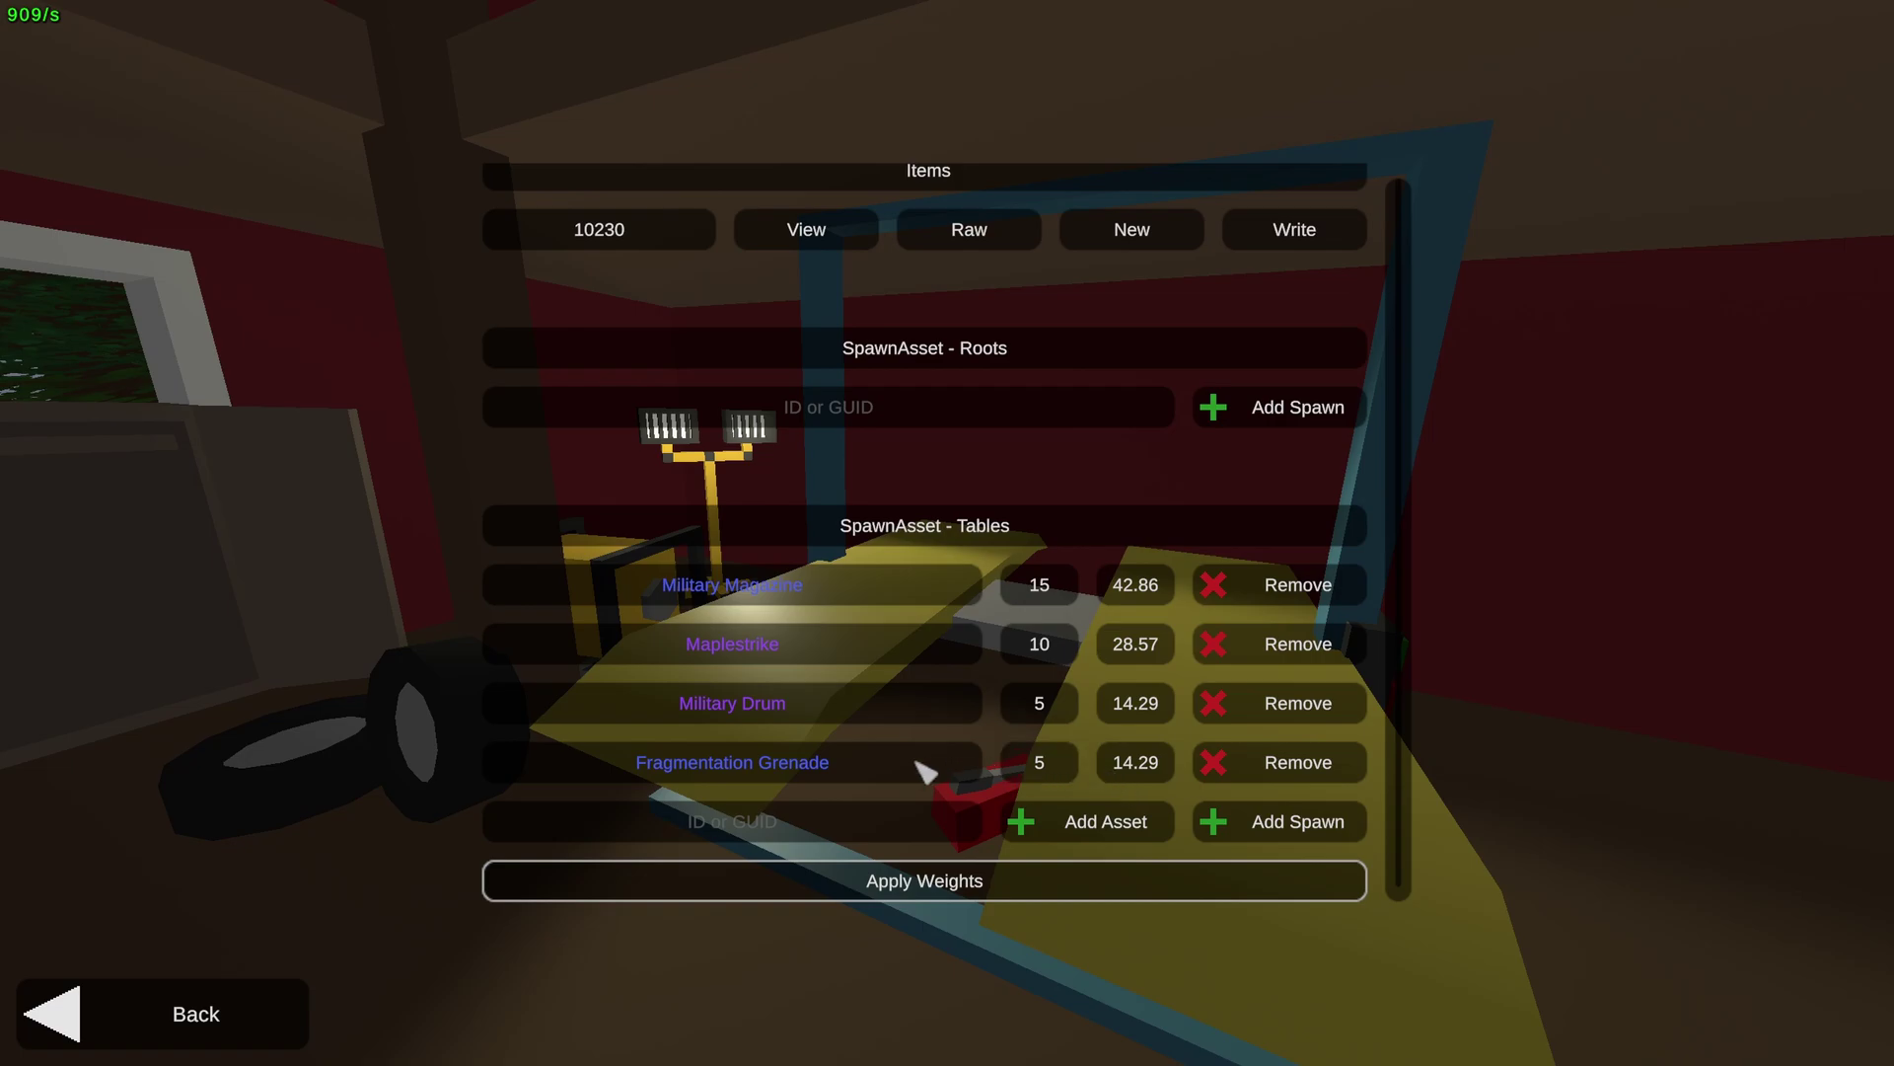
{"action": "mouse_move", "coordinate": [1121, 773]}
Generate the raw text of spawn table 10230 and copy all of it
{"action": "left_click", "coordinate": [985, 247]}
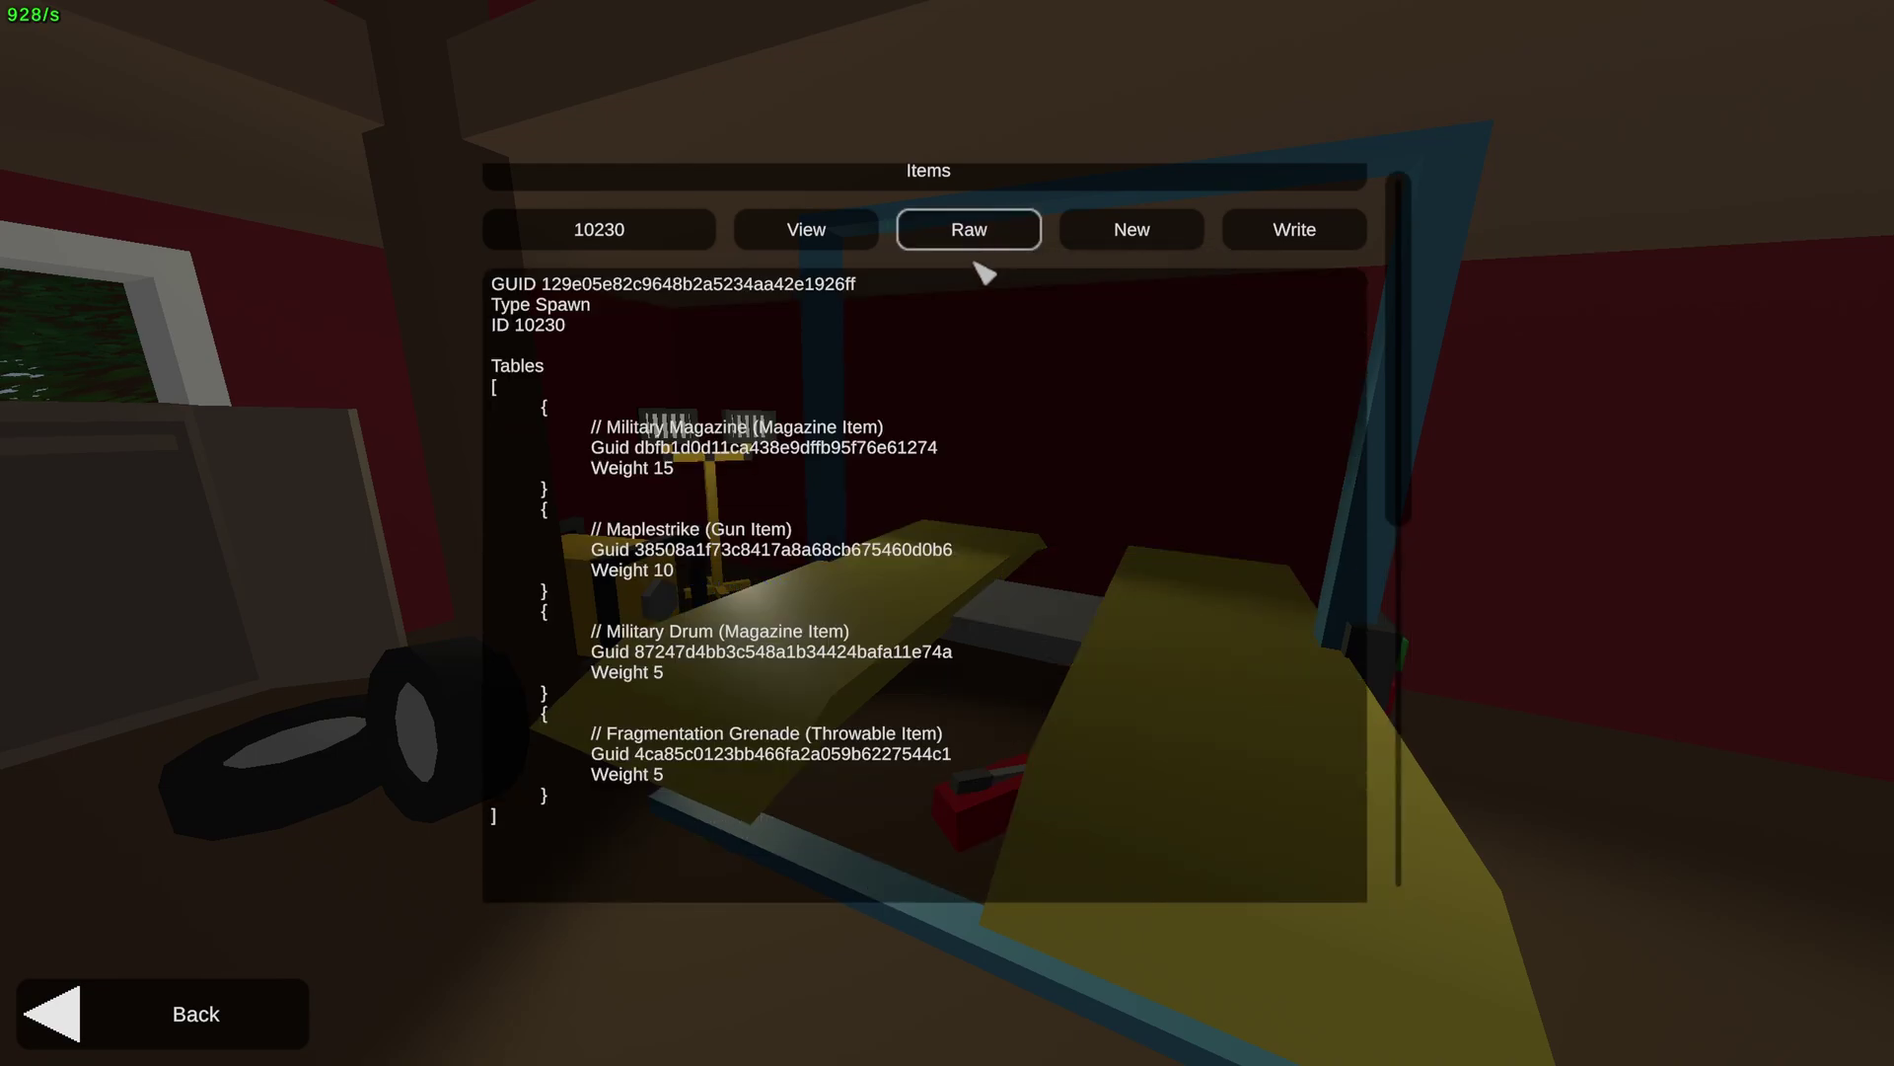
{"action": "scroll", "coordinate": [1405, 381], "scroll_direction": "down", "scroll_amount": 3}
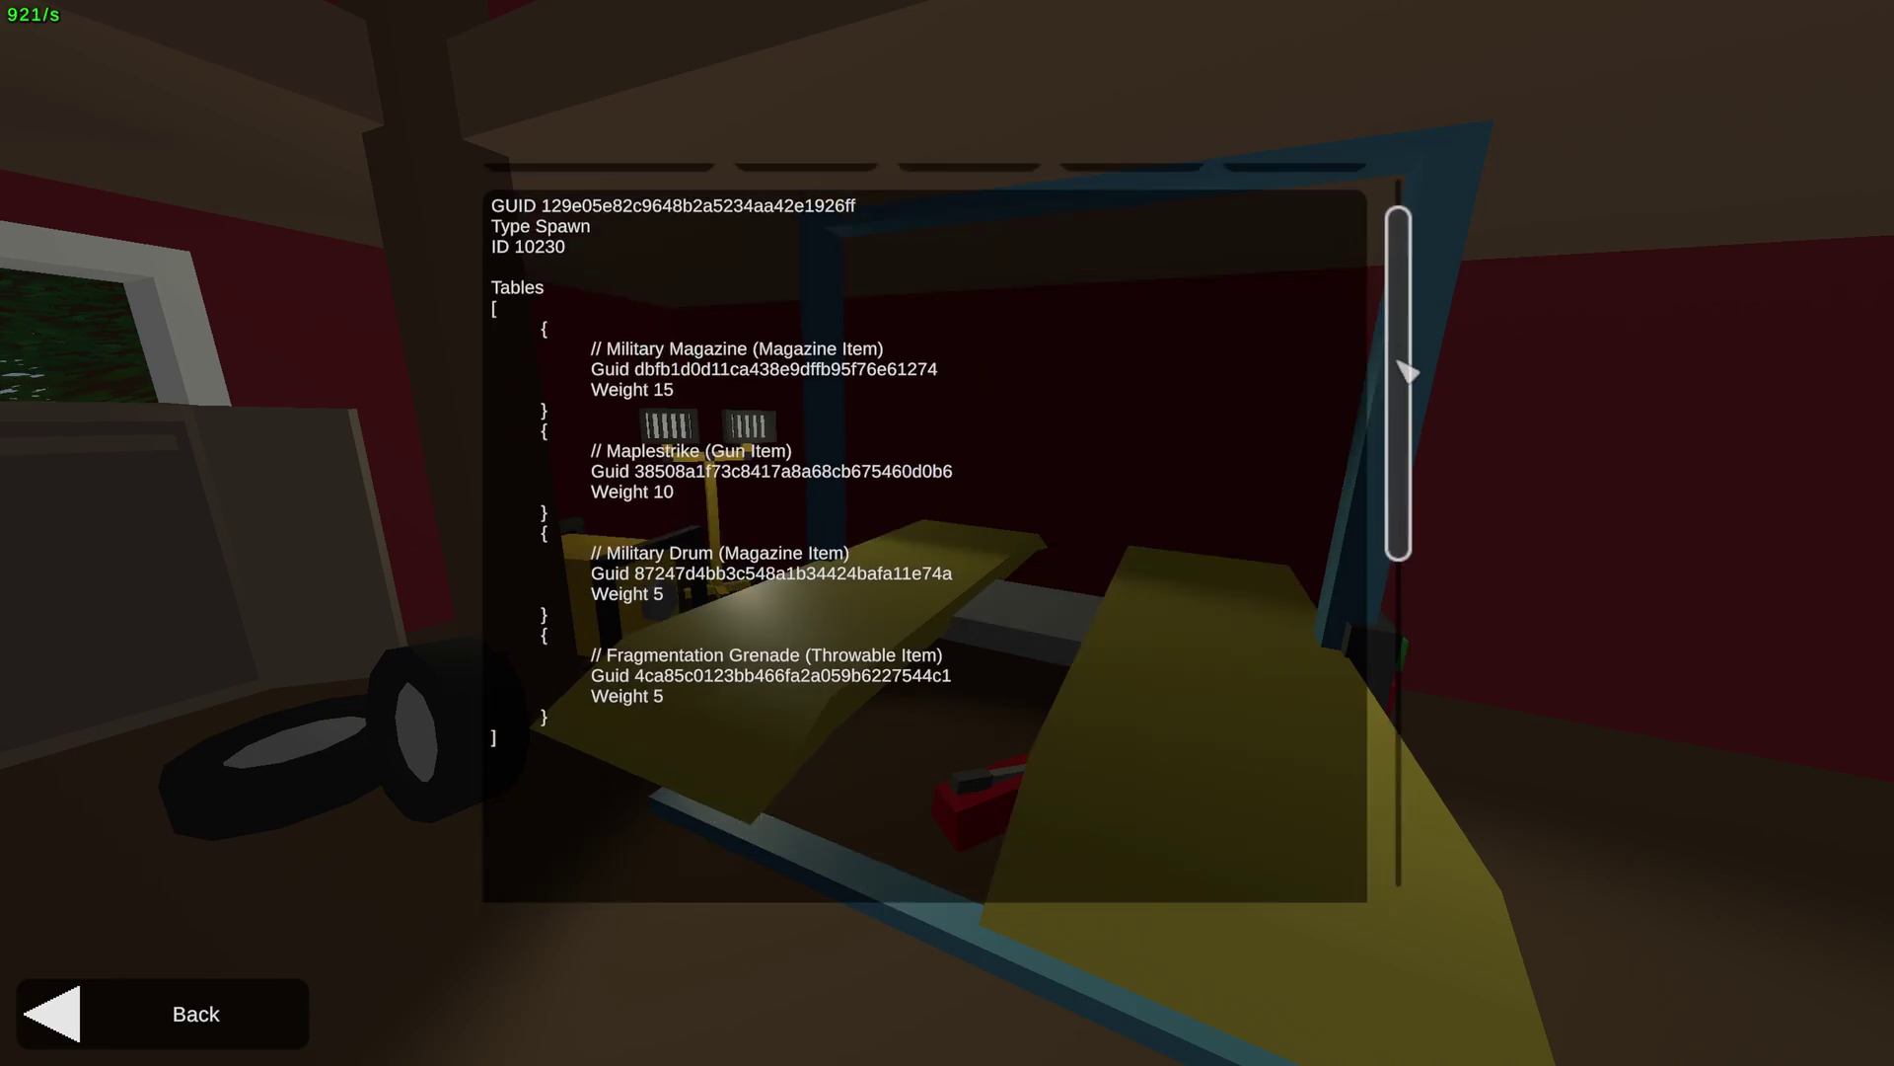
{"action": "scroll", "coordinate": [1418, 373], "scroll_direction": "up", "scroll_amount": 3}
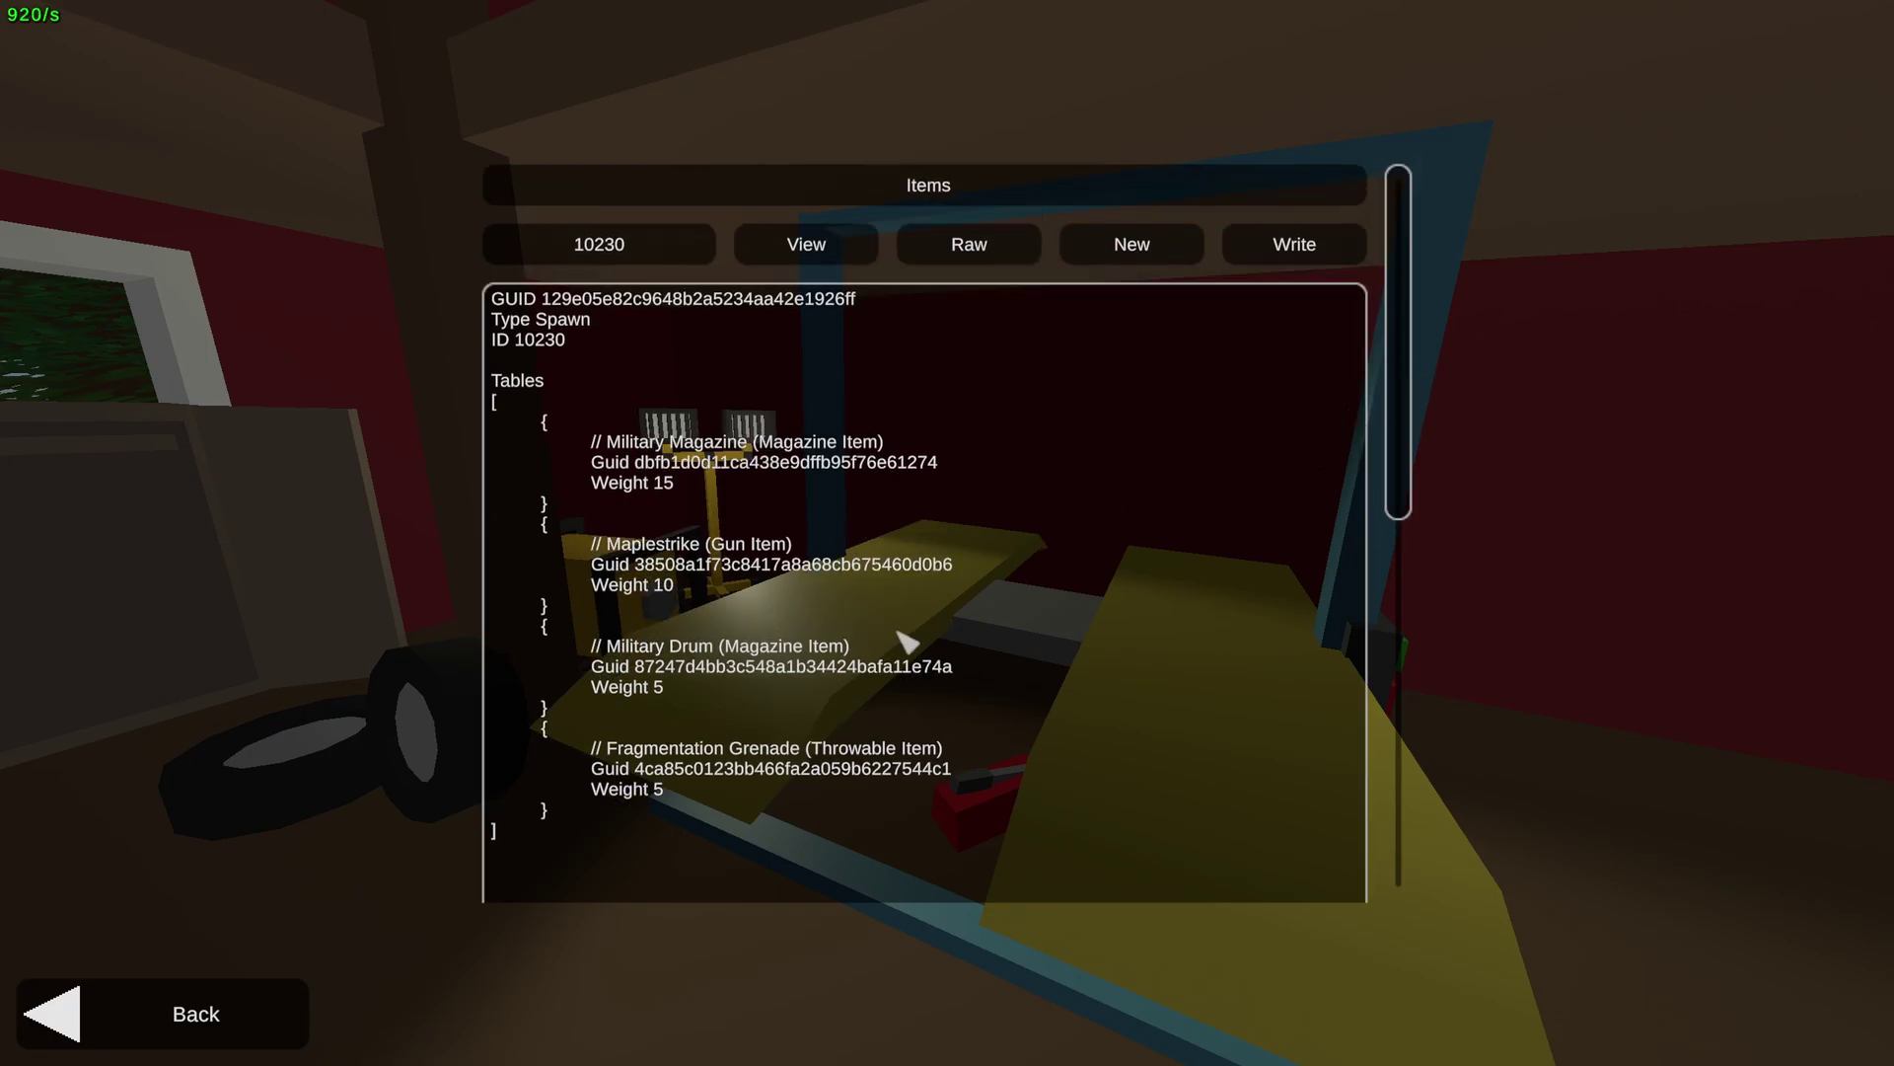
{"action": "left_click", "coordinate": [967, 595]}
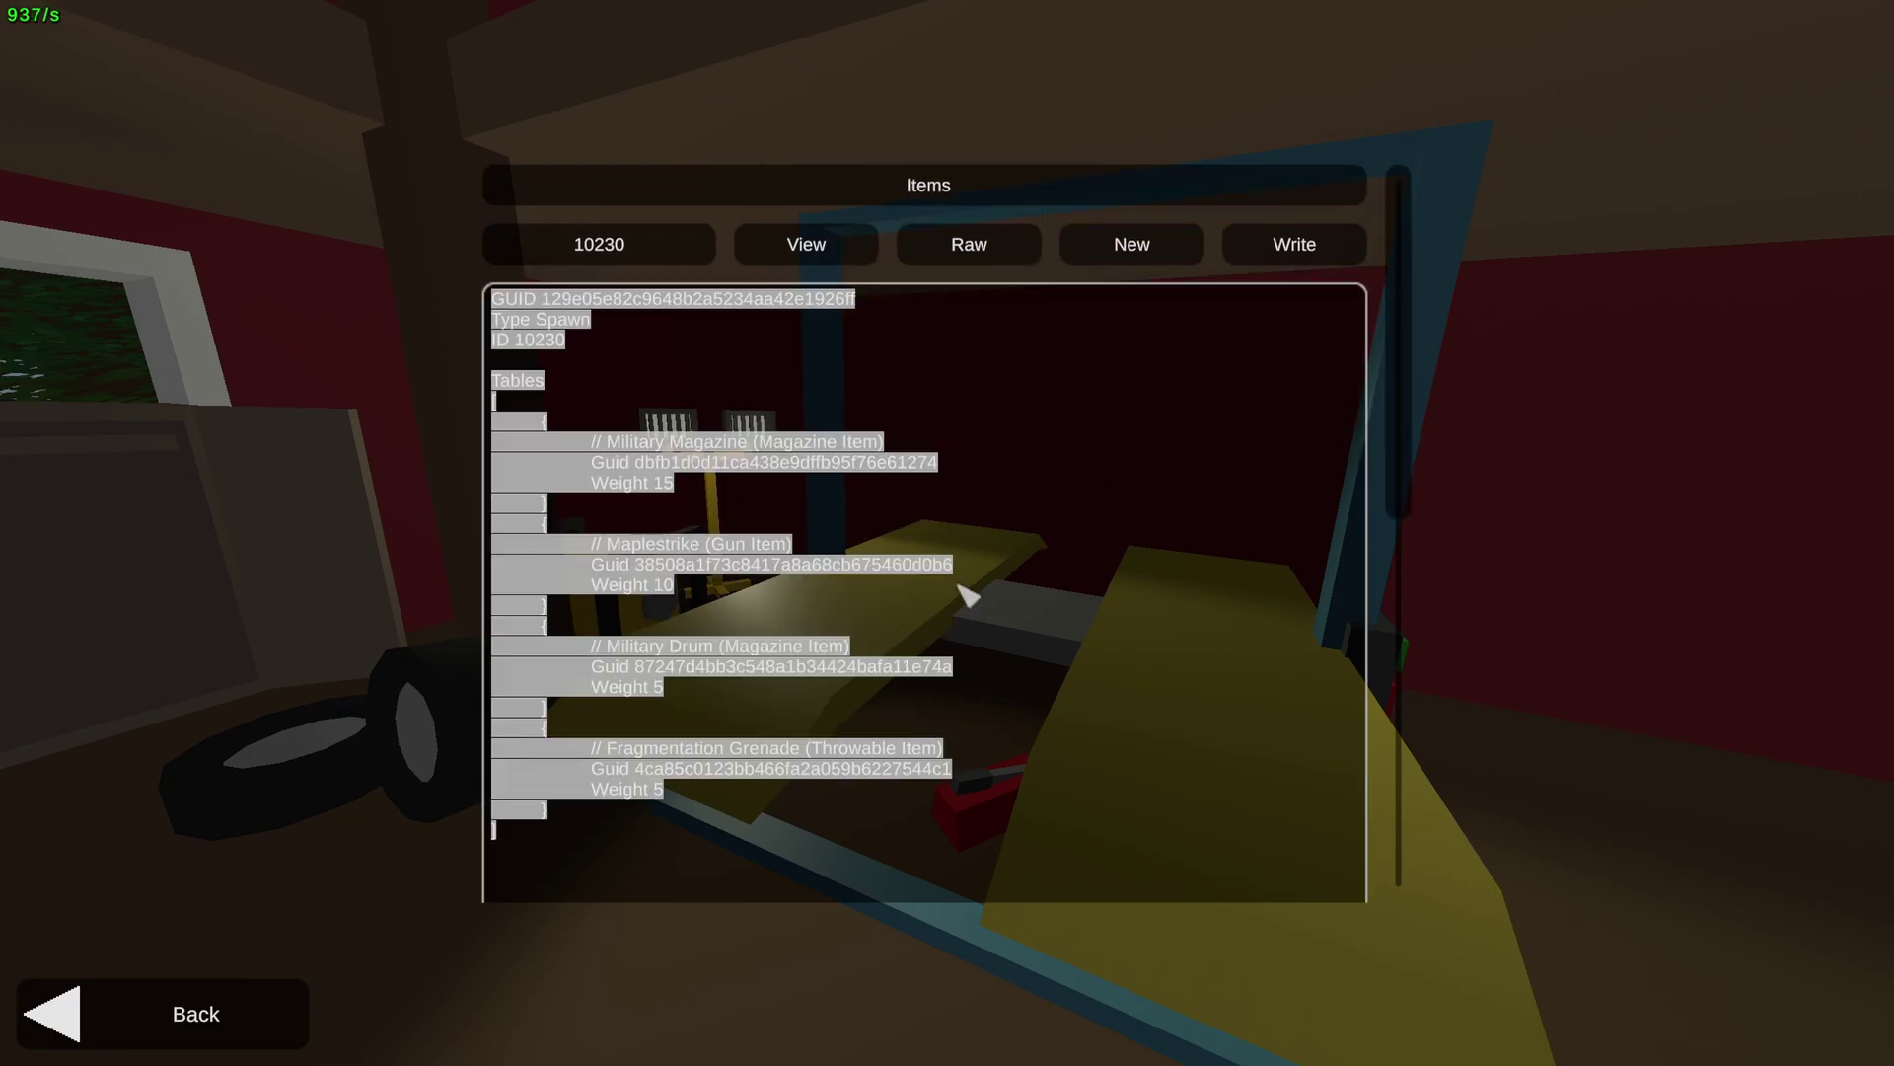
{"action": "left_click", "coordinate": [705, 807]}
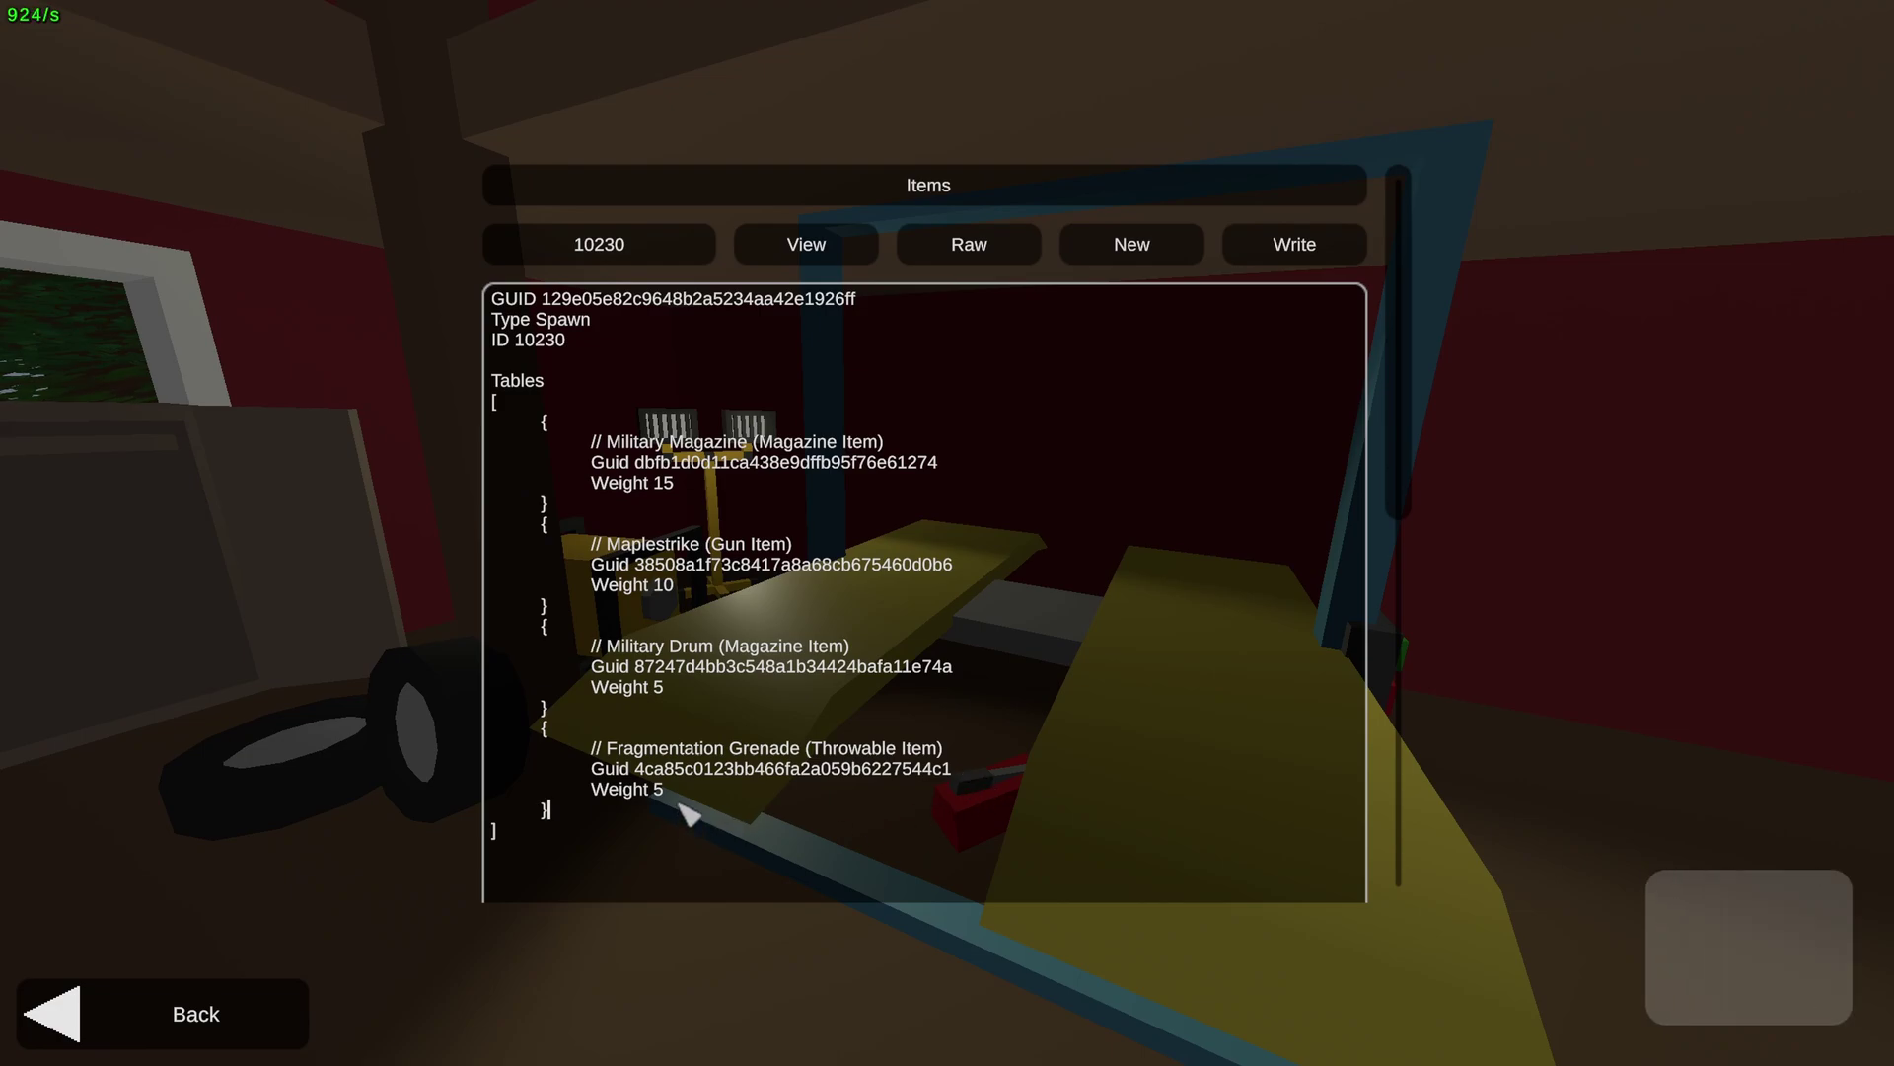
{"action": "key", "text": "ctrl+a"}
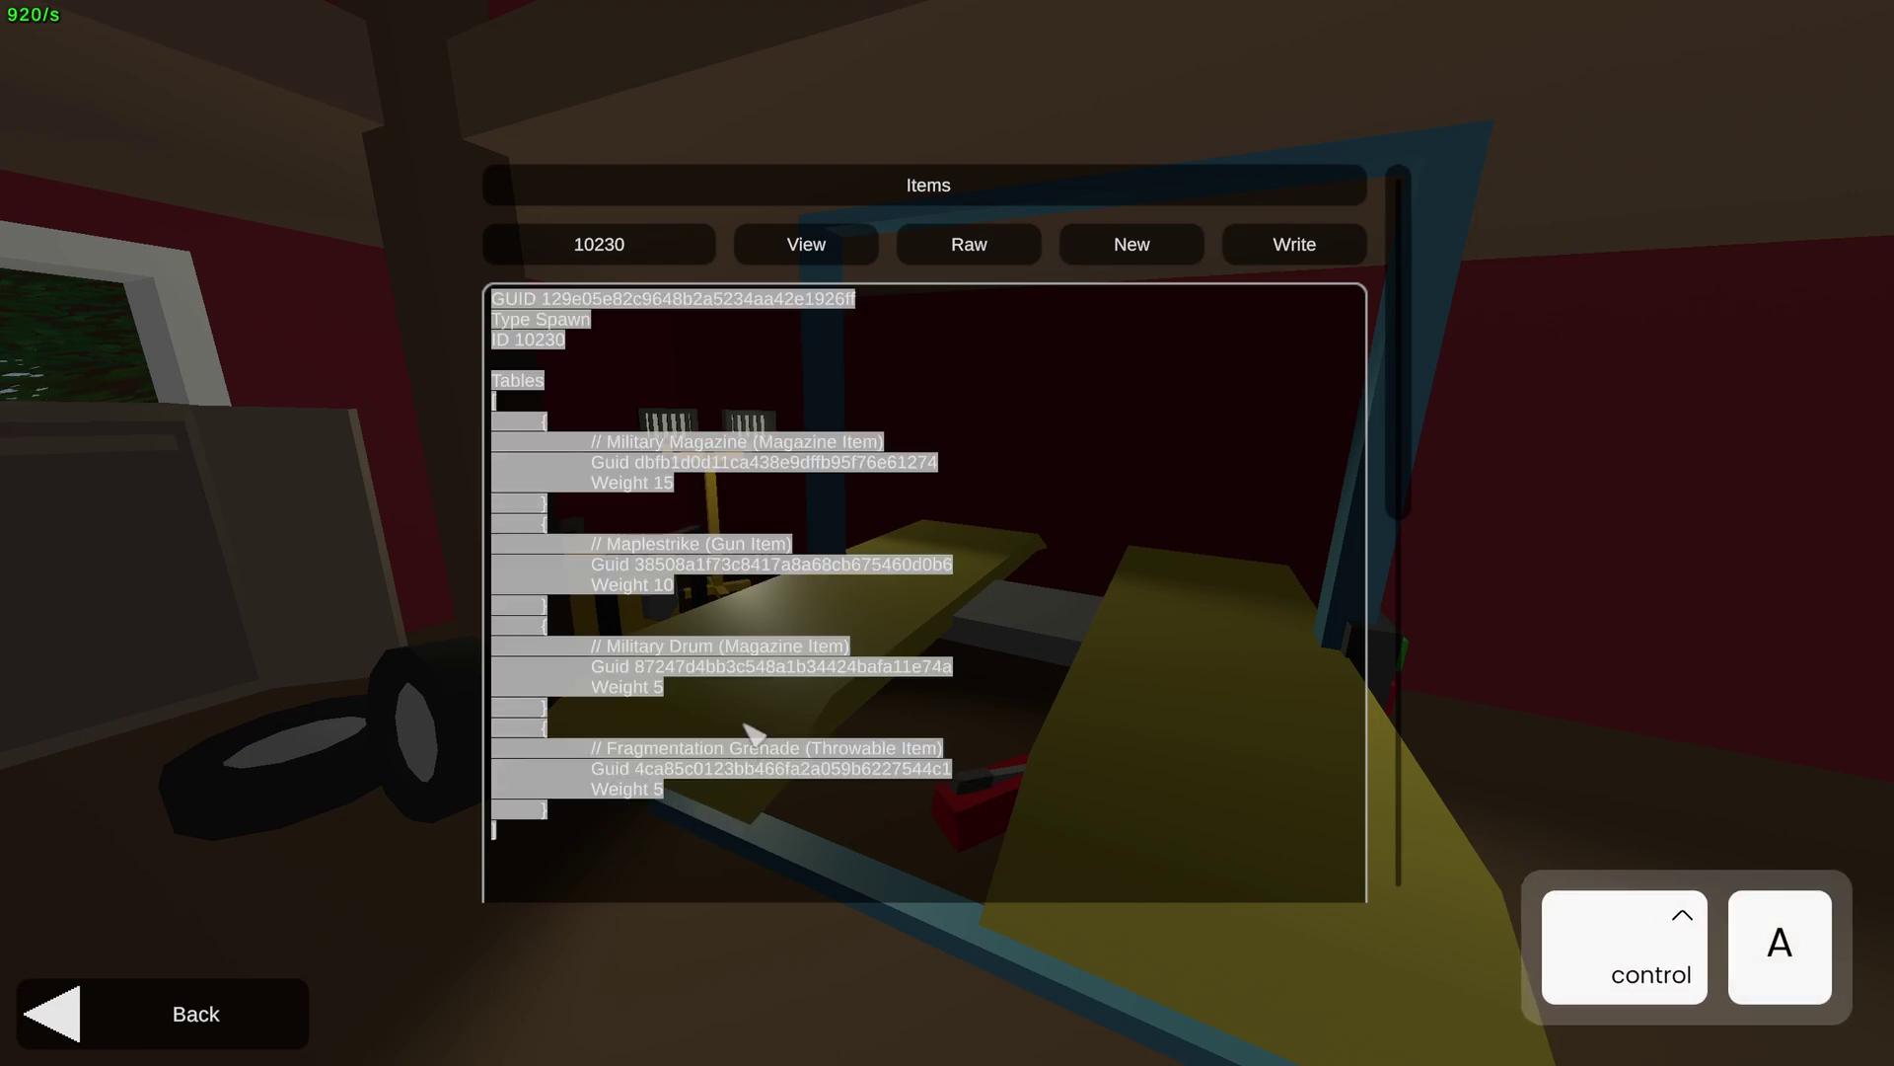
{"action": "key", "text": "ctrl+c"}
Switch to Notepad, replace the entire contents of Maplestrike_Airdrop.dat with the copied raw table, and save the file
{"action": "key", "text": "alt+Tab"}
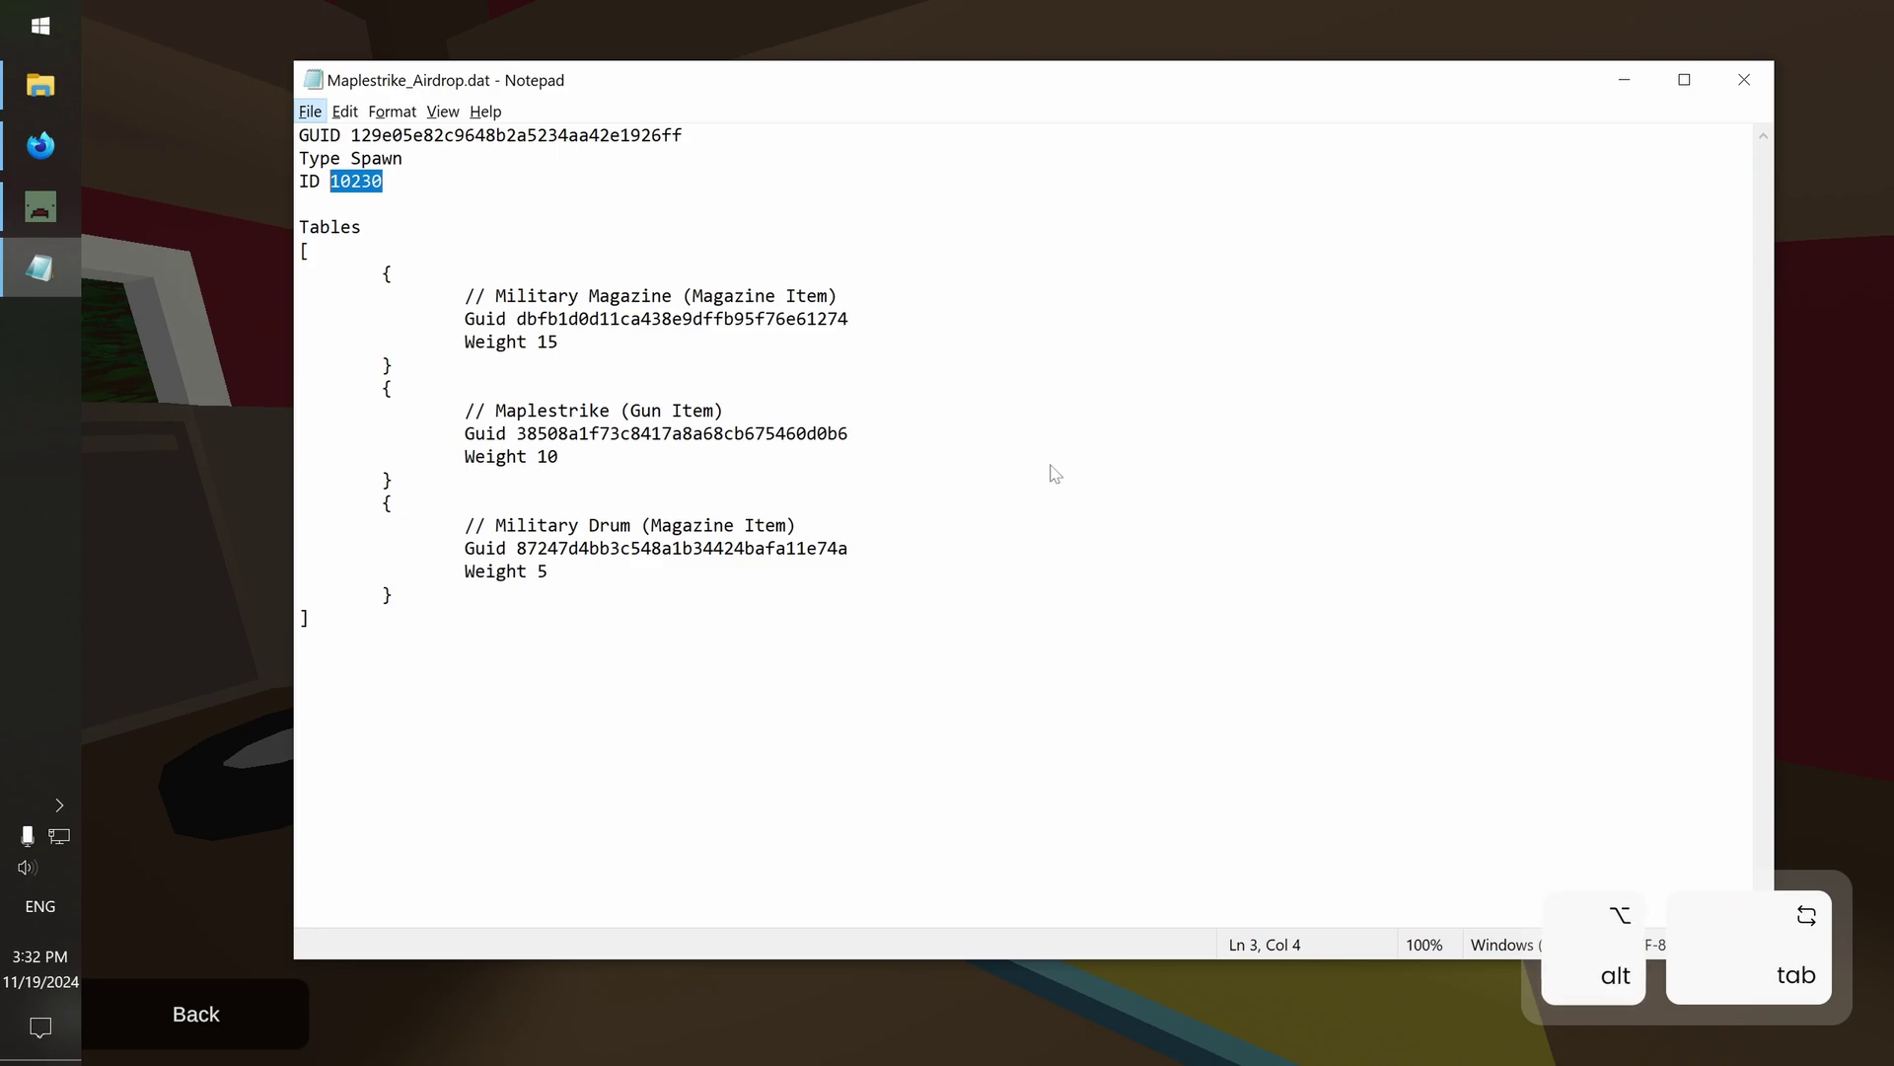
{"action": "left_click", "coordinate": [929, 339]}
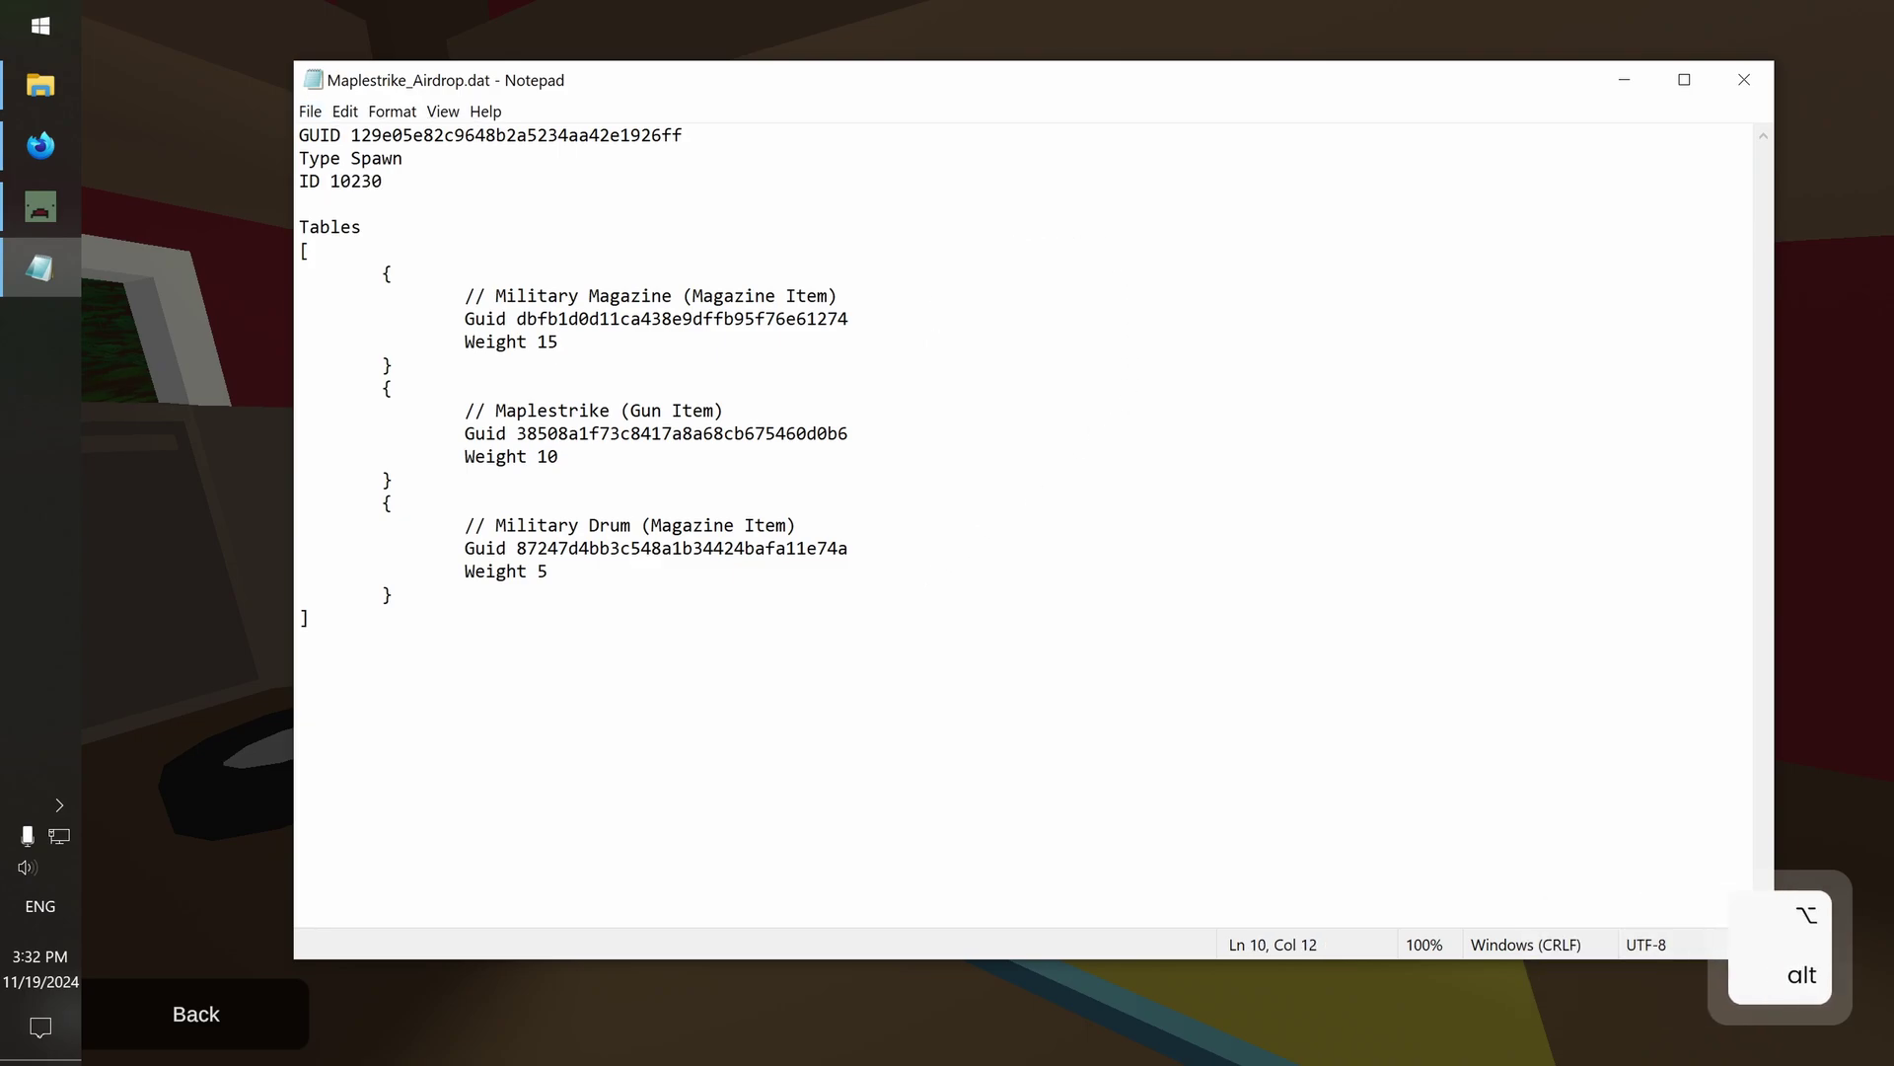
{"action": "key", "text": "ctrl"}
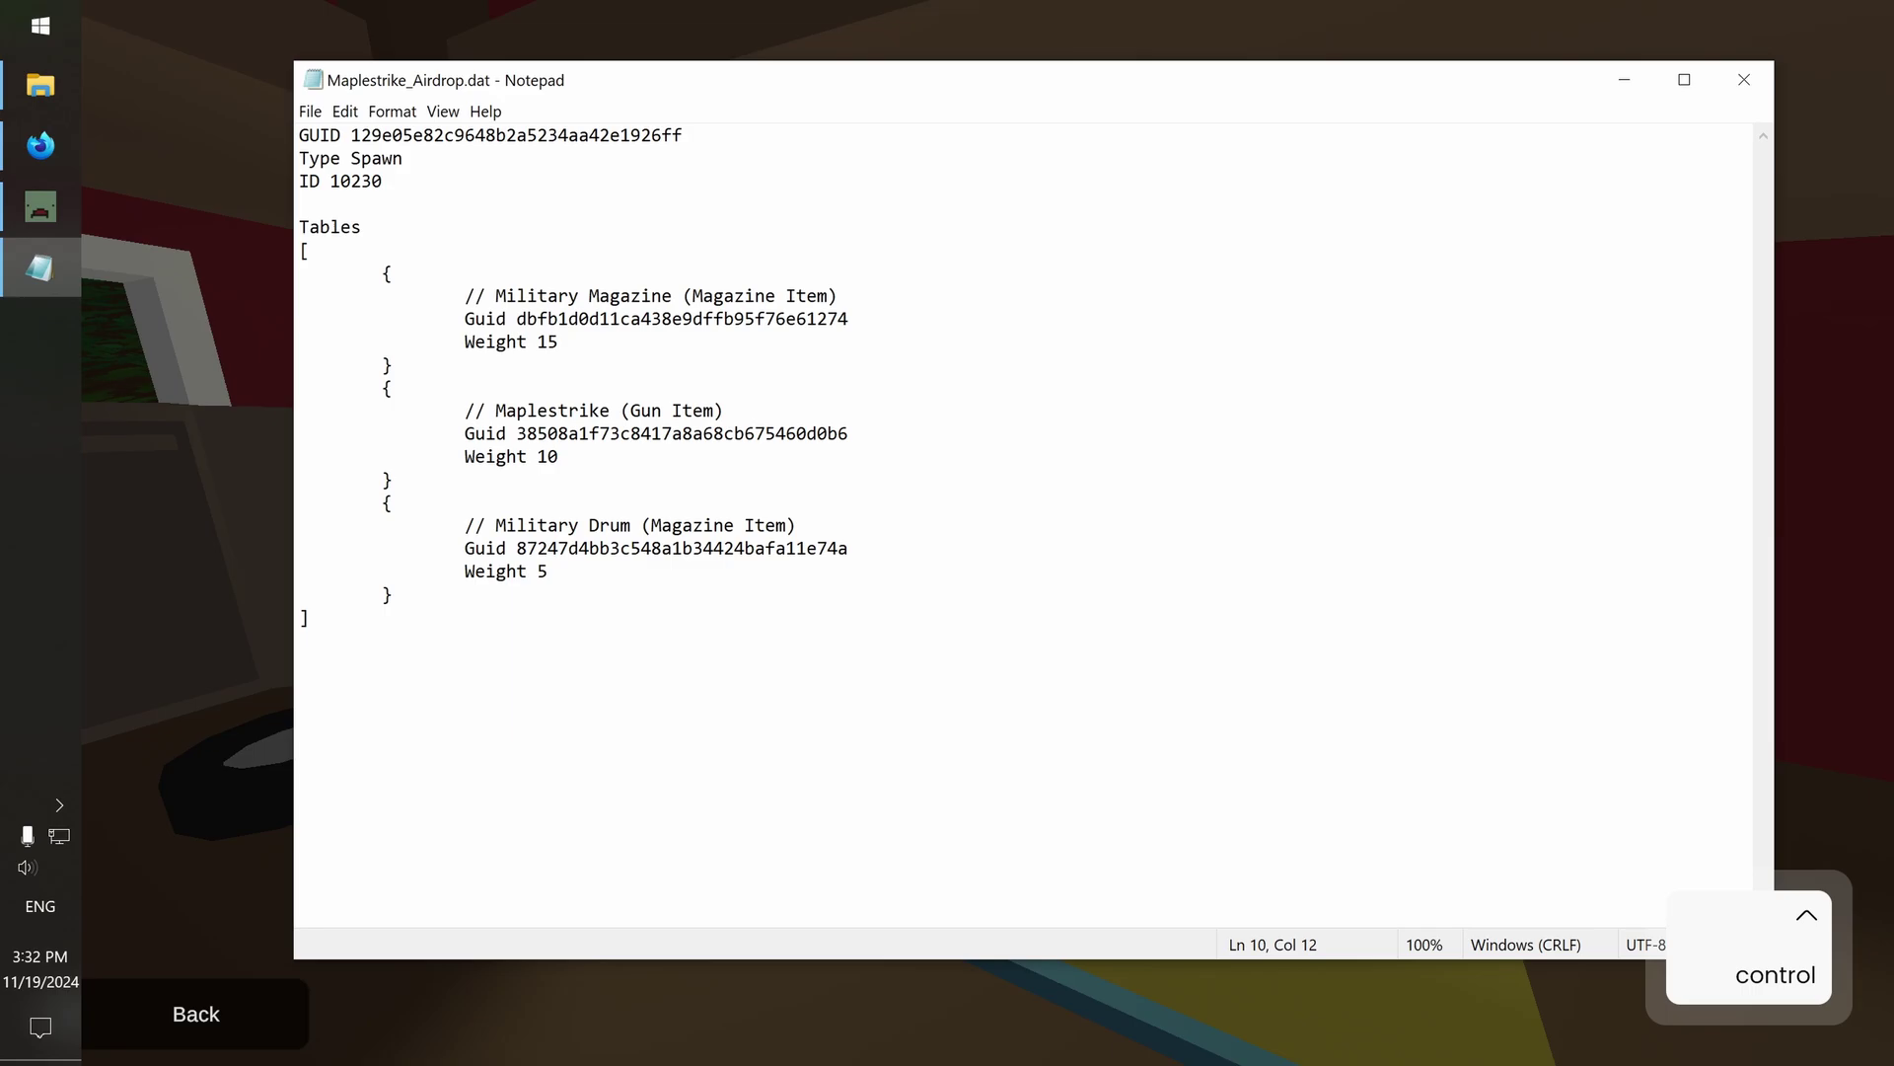
{"action": "key", "text": "ctrl+a"}
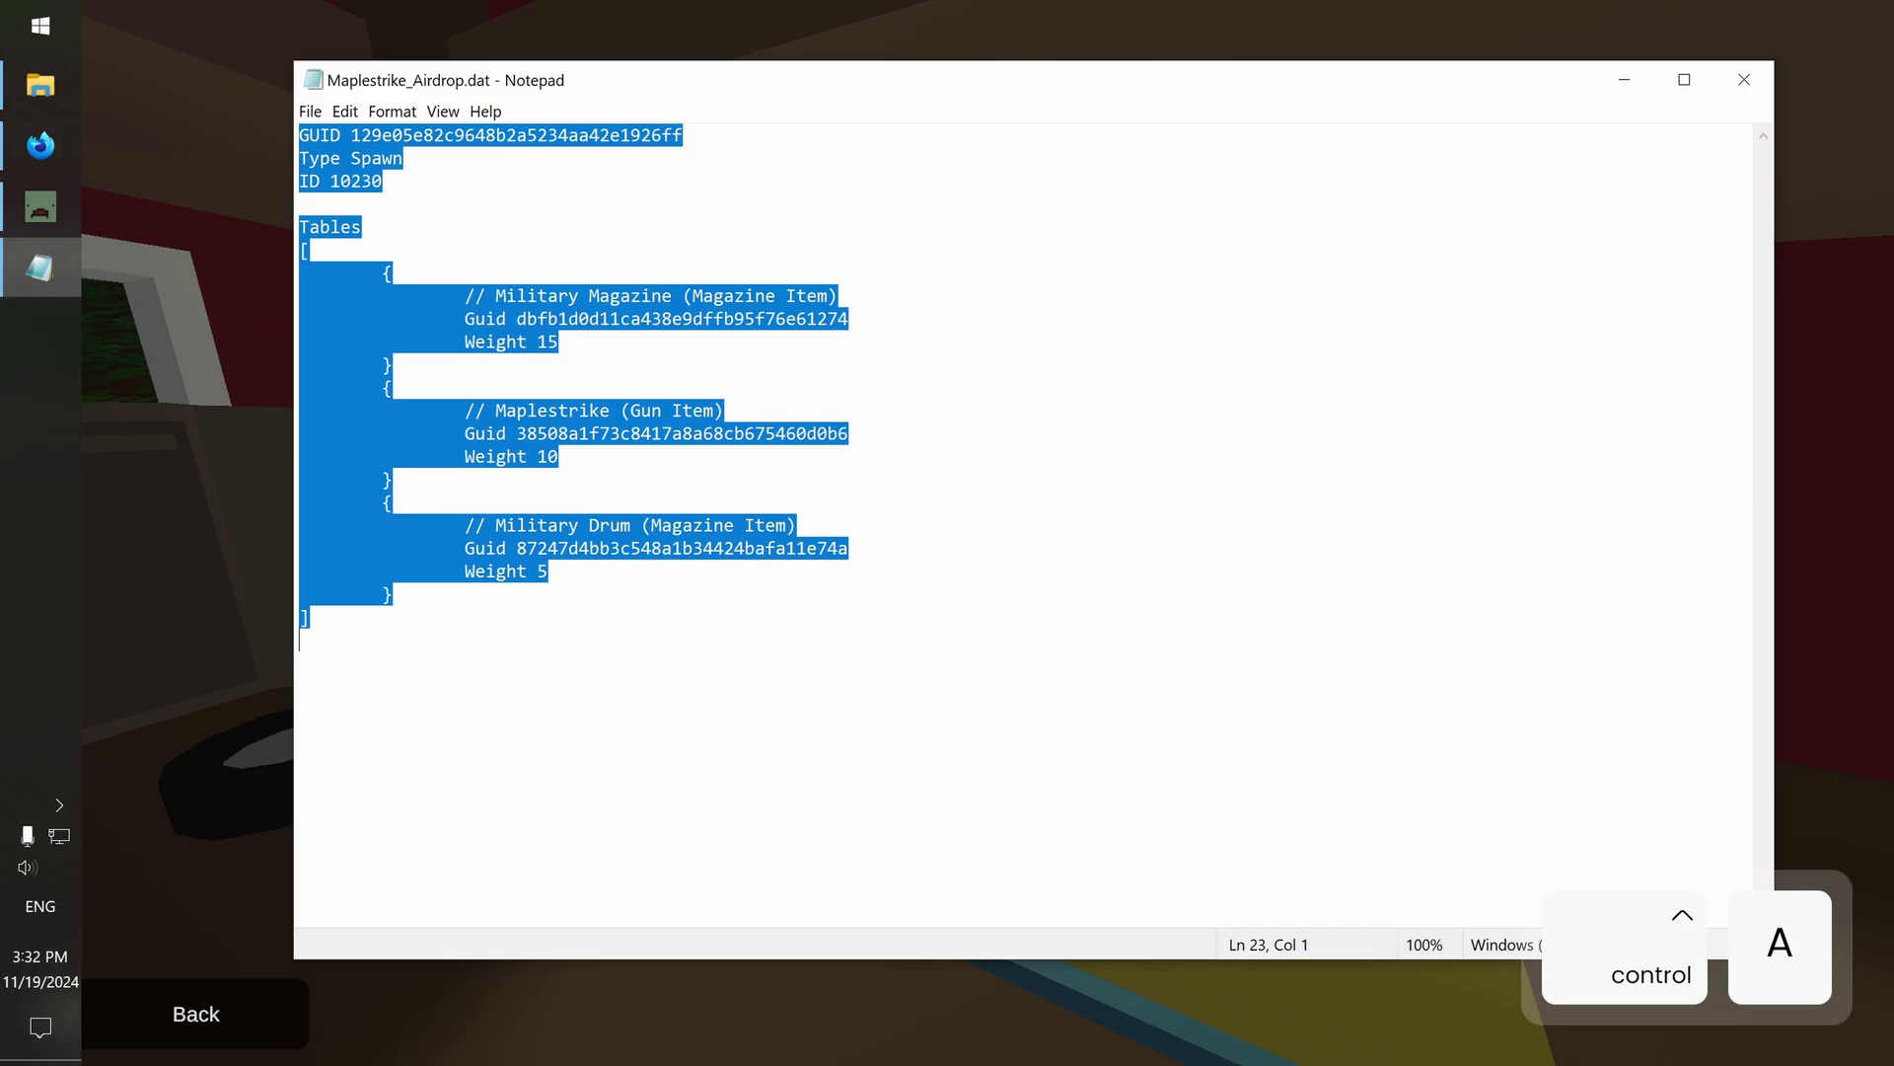
{"action": "key", "text": "ctrl+v"}
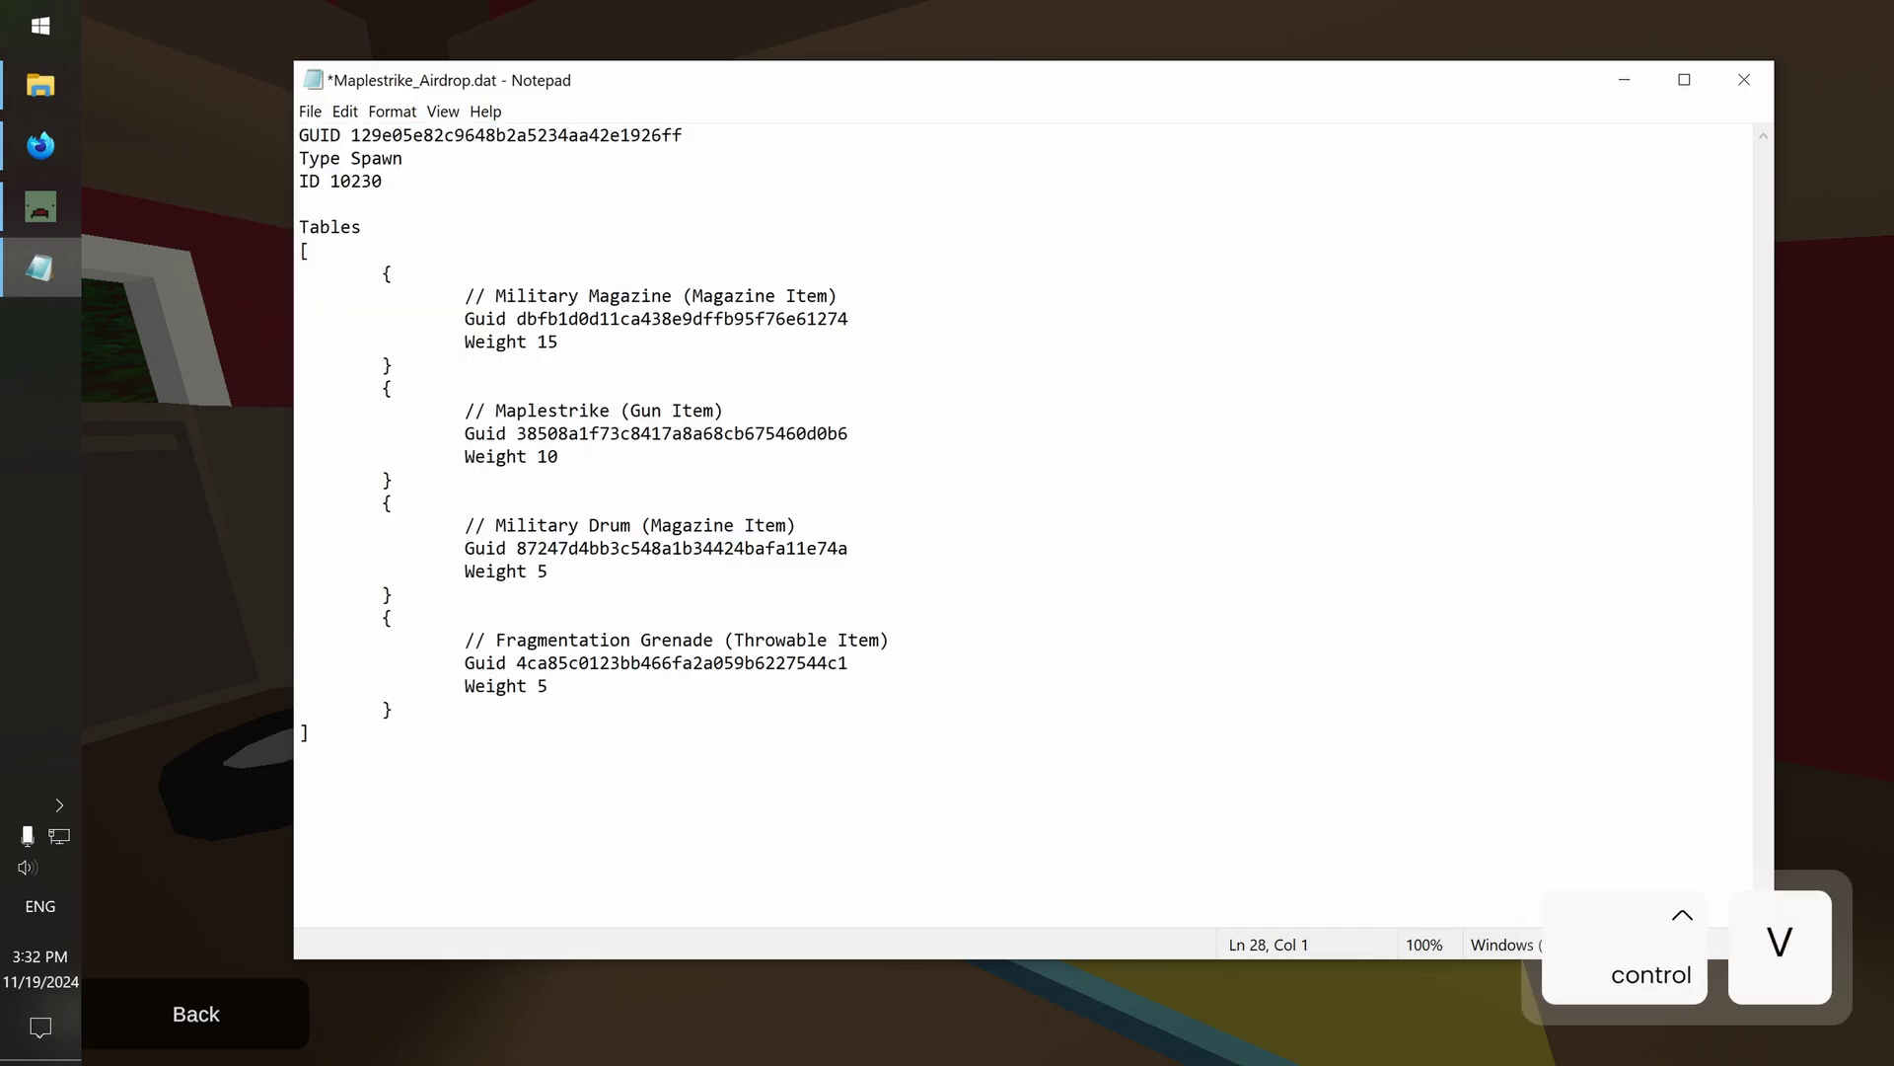
{"action": "left_click", "coordinate": [345, 111]}
{"action": "mouse_move", "coordinate": [309, 112]}
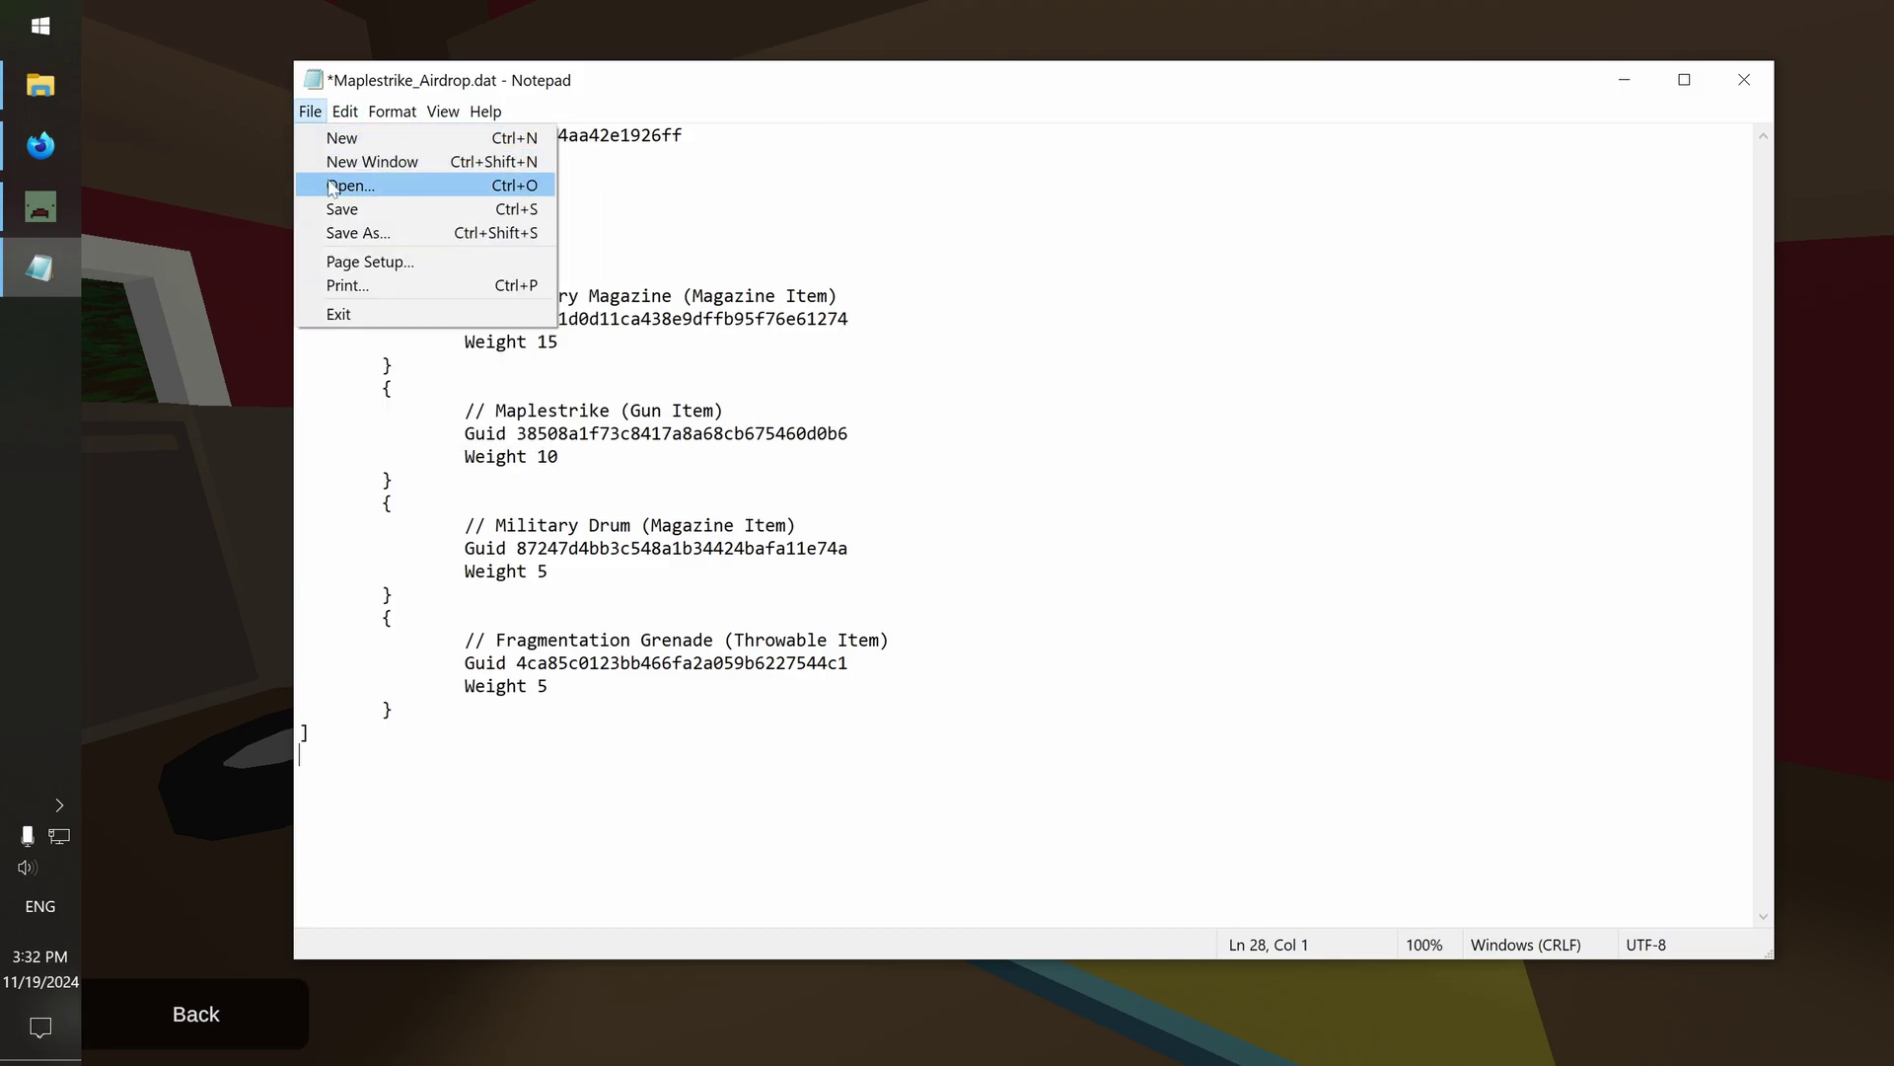
{"action": "left_click", "coordinate": [337, 209]}
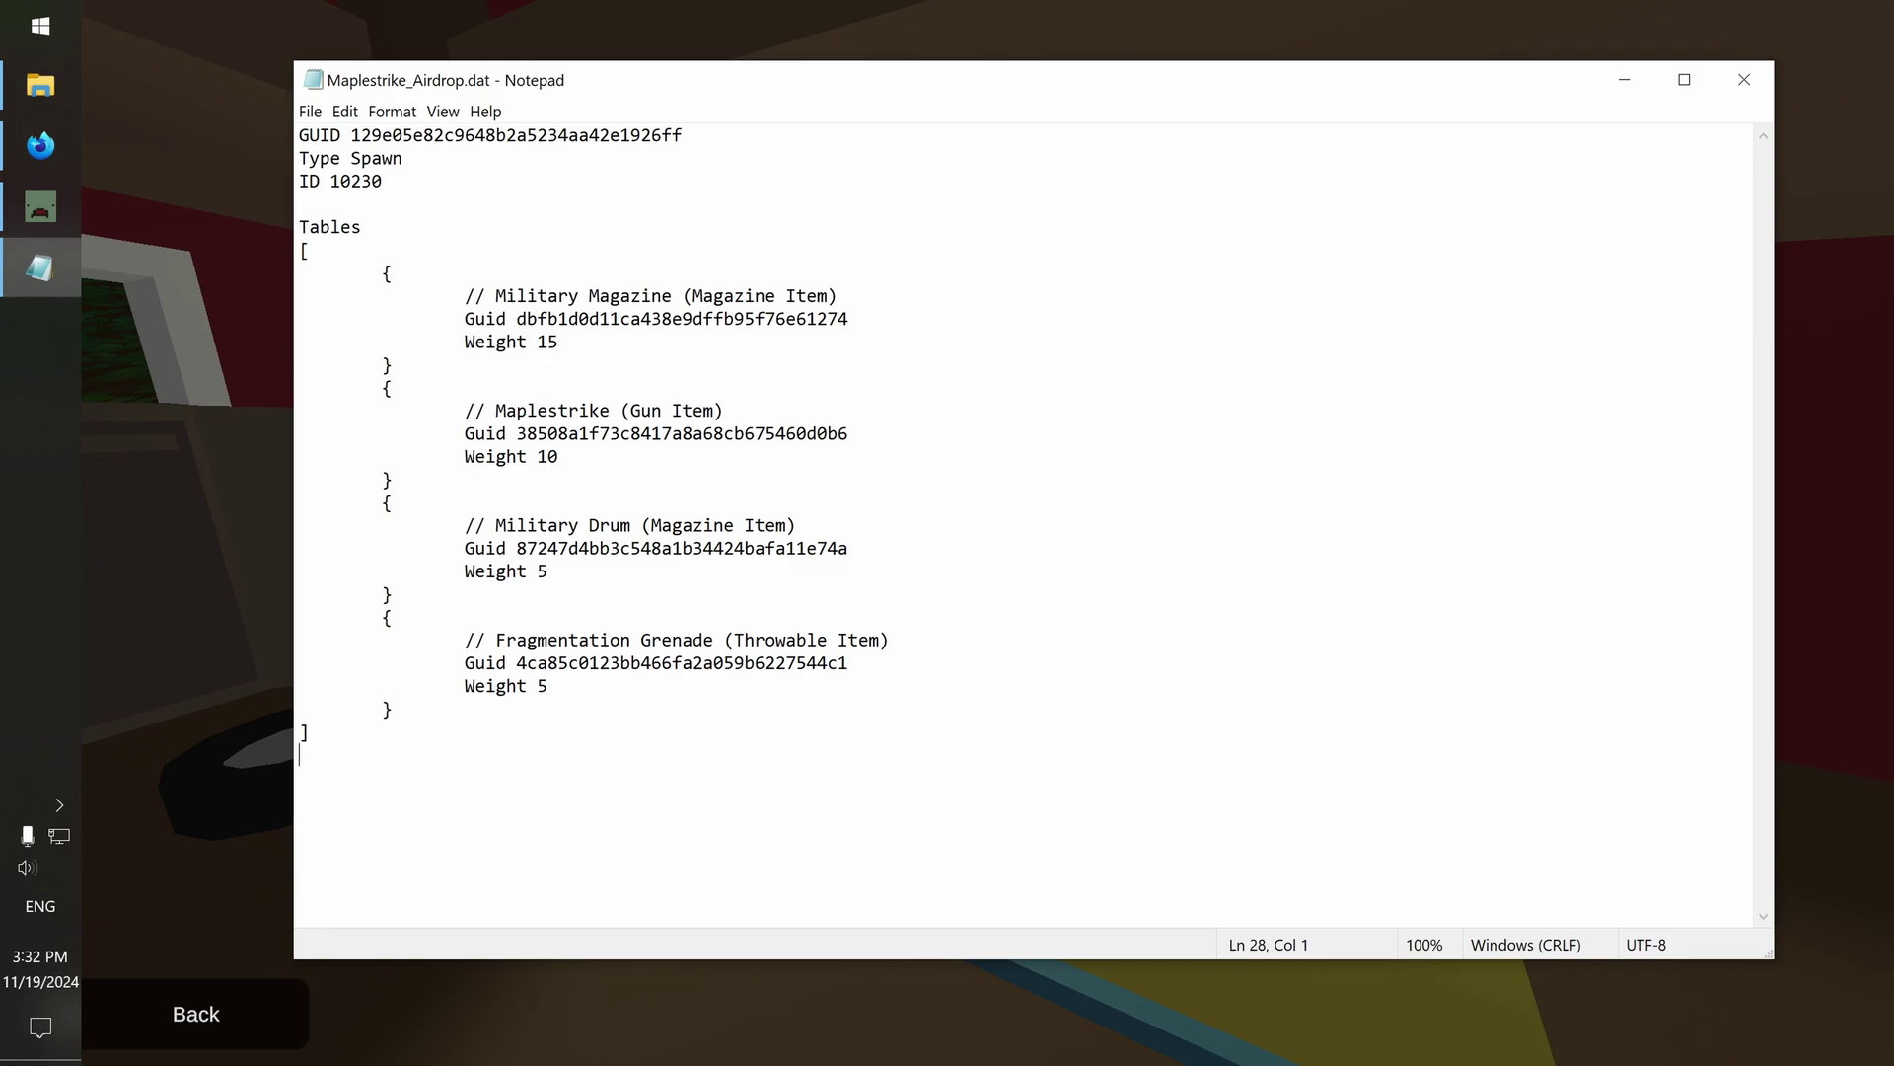
Examine the Fragmentation Grenade entry and the other item blocks in the saved Maplestrike_Airdrop.dat
{"action": "key", "text": "shift+Up"}
{"action": "key", "text": "shift+Up"}
{"action": "key", "text": "shift+Up"}
{"action": "key", "text": "shift+Up"}
{"action": "key", "text": "shift+Left"}
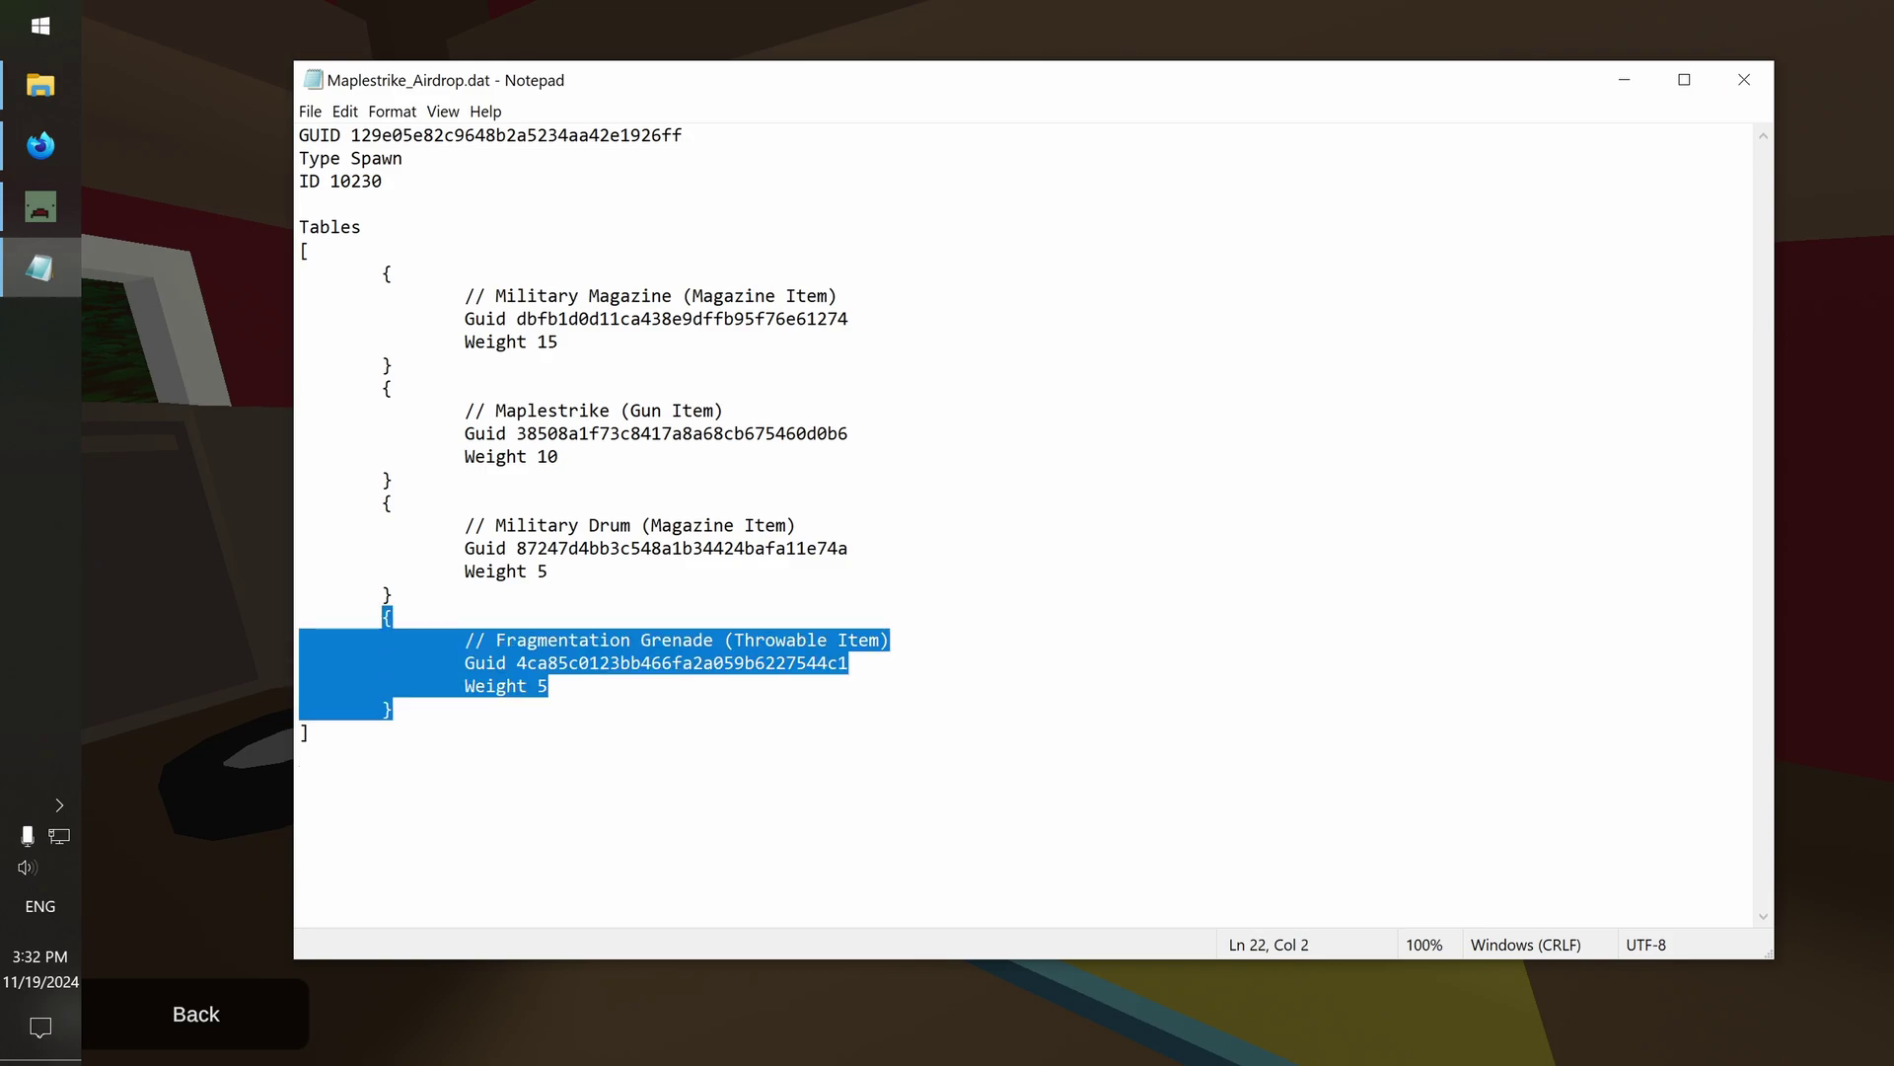
{"action": "left_click", "coordinate": [547, 685]}
{"action": "key", "text": "shift+Down"}
{"action": "key", "text": "shift+Up"}
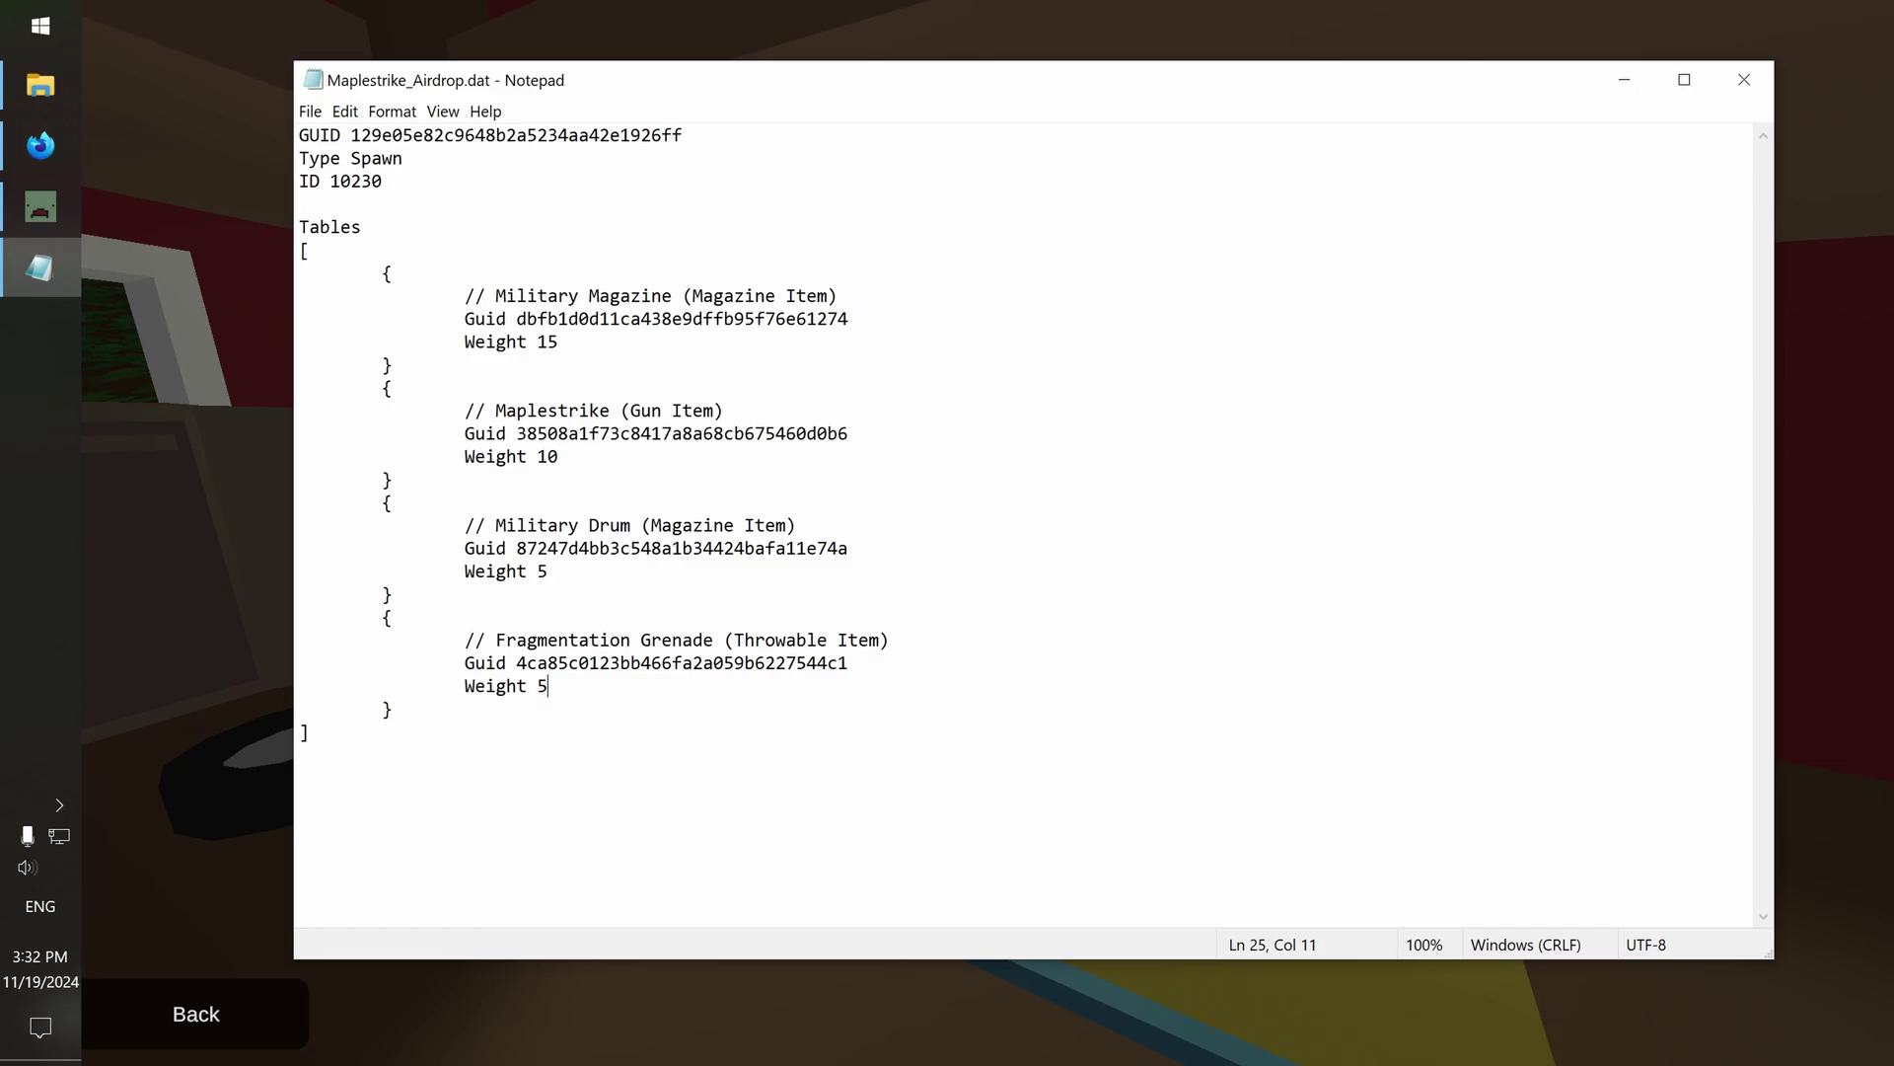
{"action": "left_click_drag", "start_coordinate": [444, 709], "coordinate": [454, 274]}
{"action": "left_click_drag", "start_coordinate": [486, 342], "coordinate": [454, 365]}
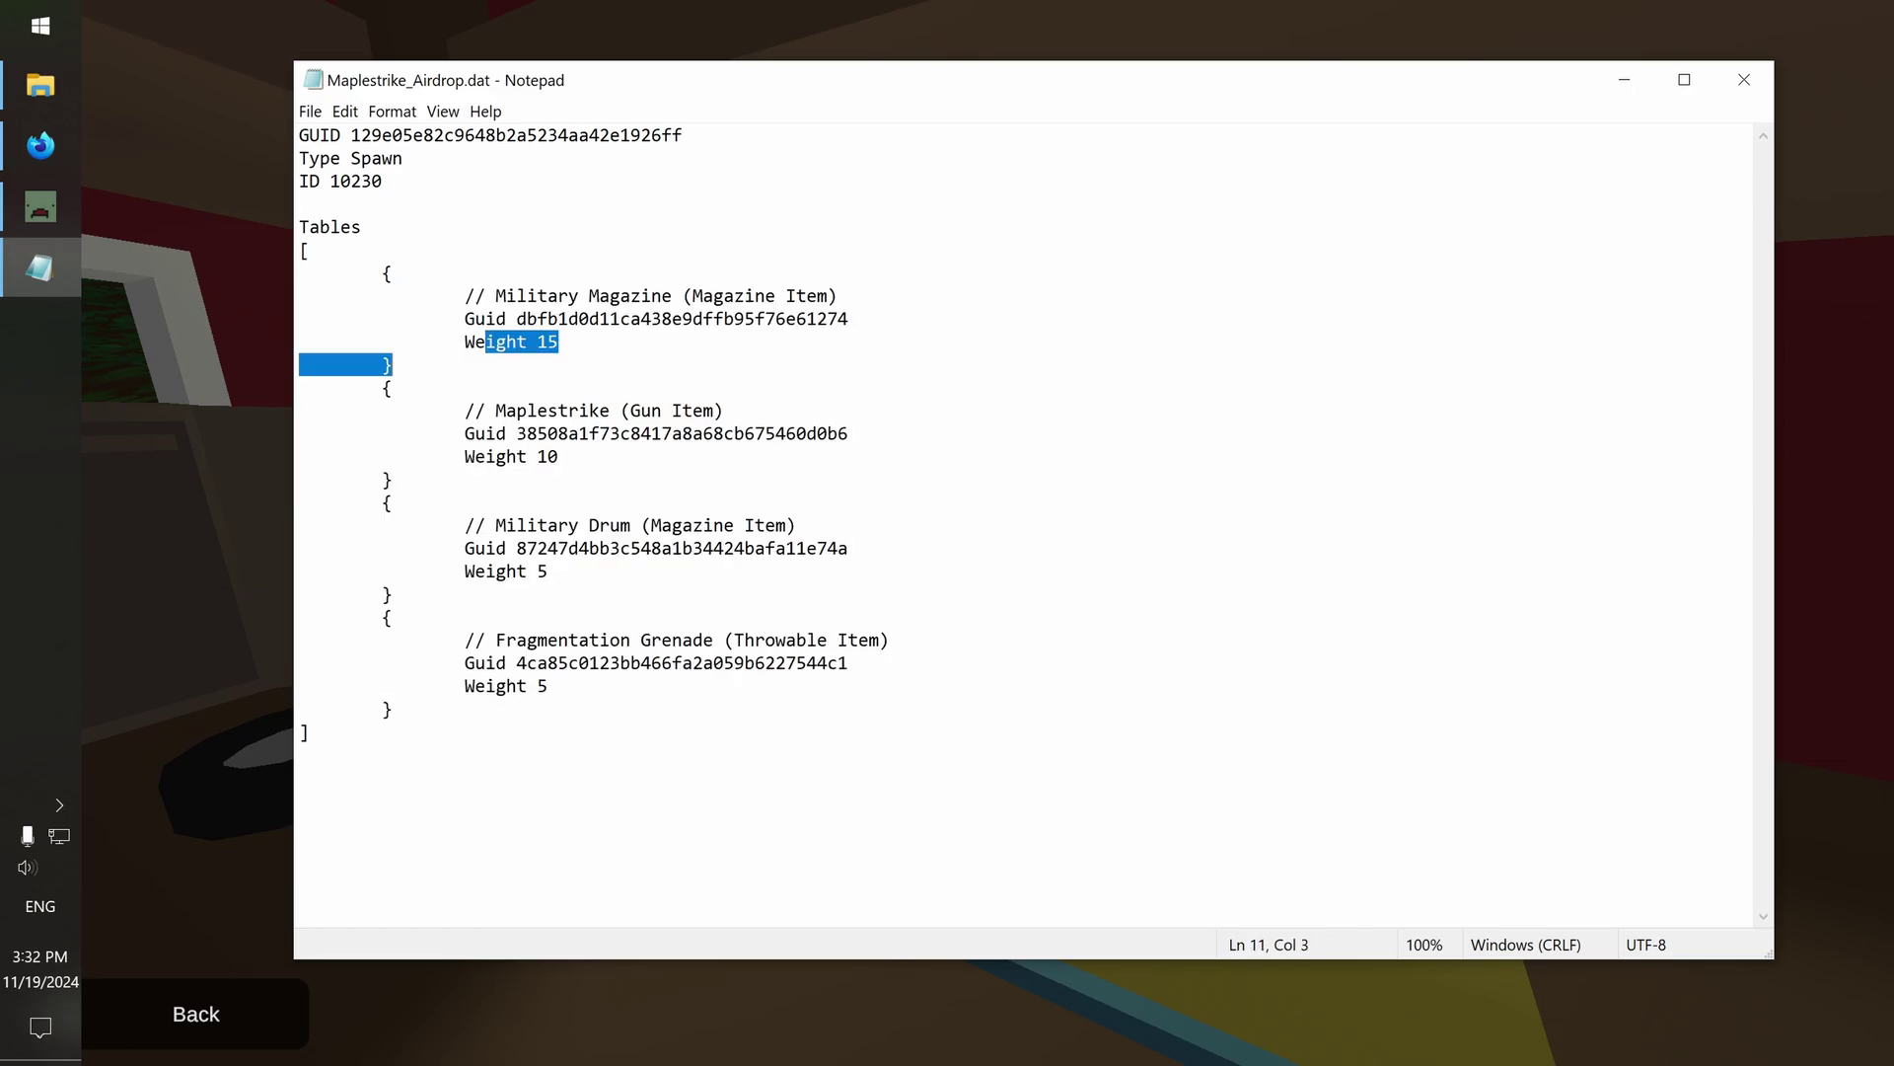
{"action": "left_click", "coordinate": [444, 365]}
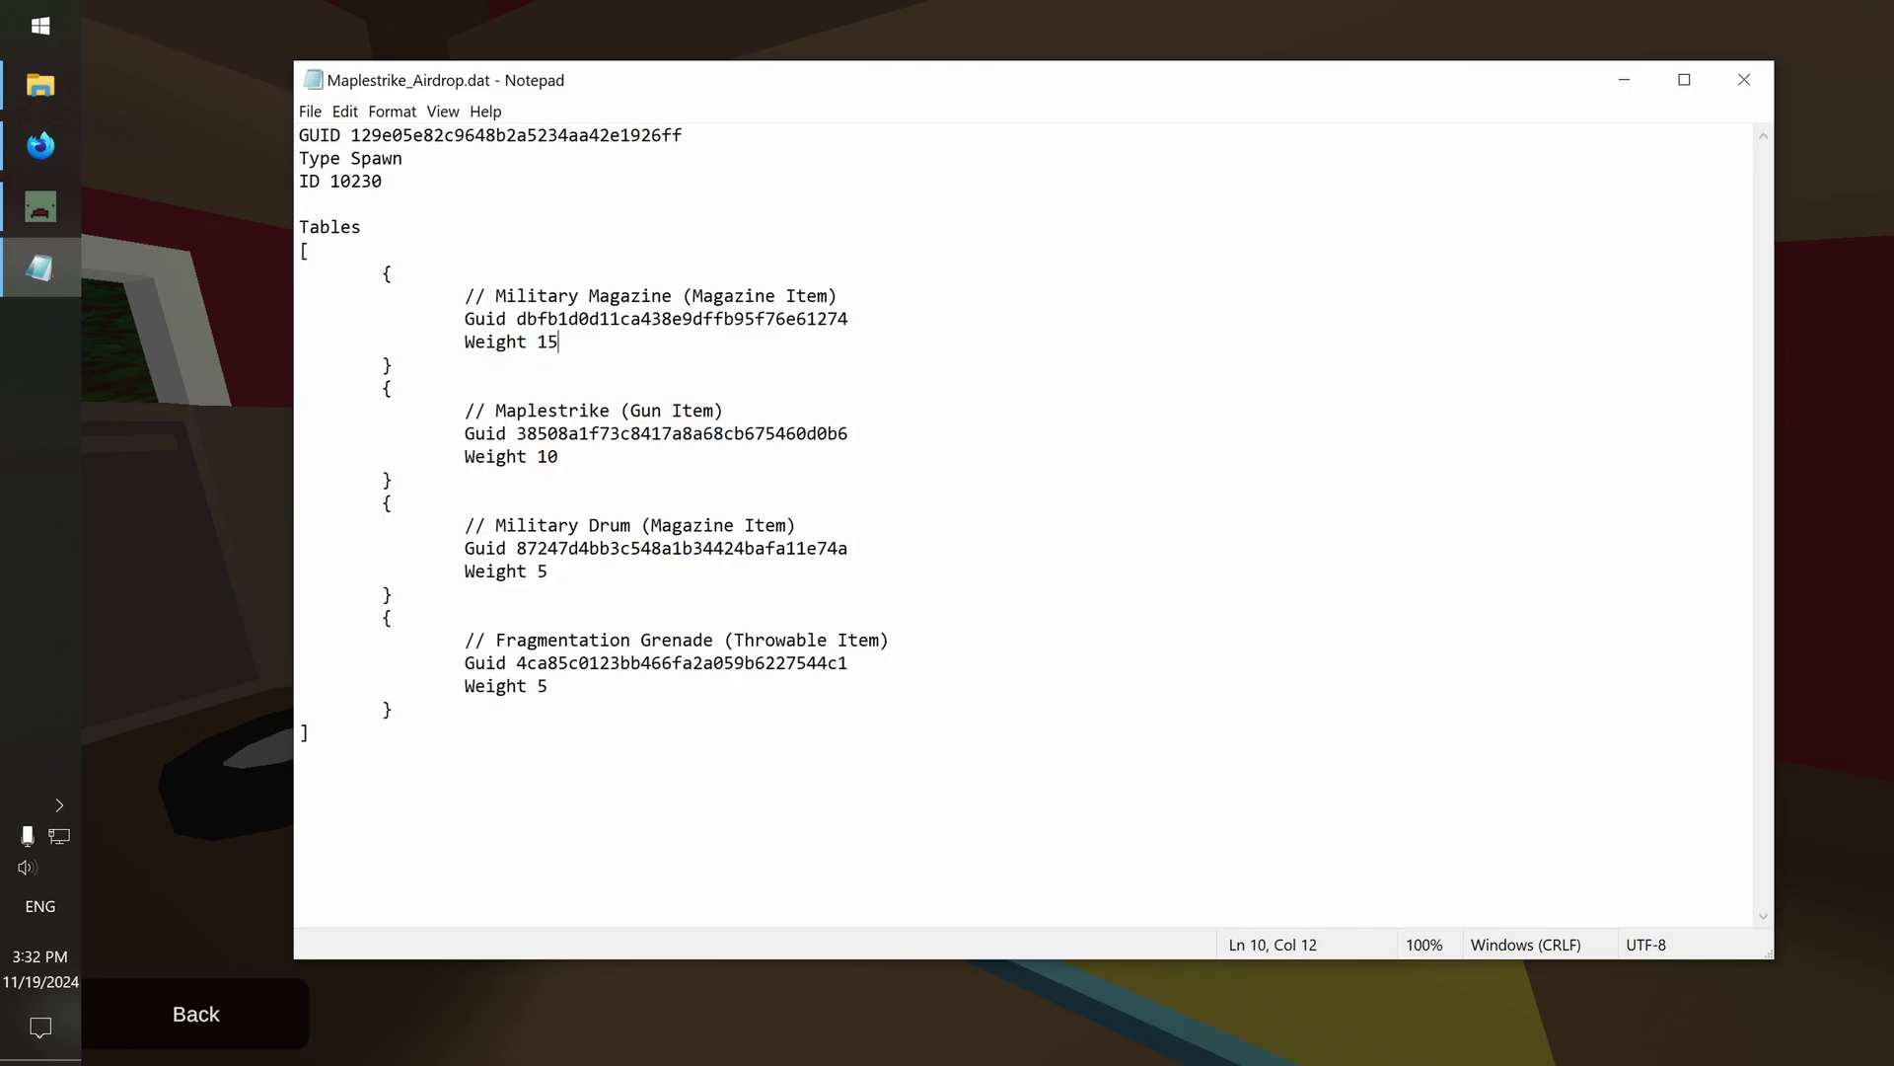
Switch to File Explorer, go up to the Tutorial Map folder, and open its Bundles folder
{"action": "key", "text": "alt+Tab"}
{"action": "left_click", "coordinate": [1056, 460]}
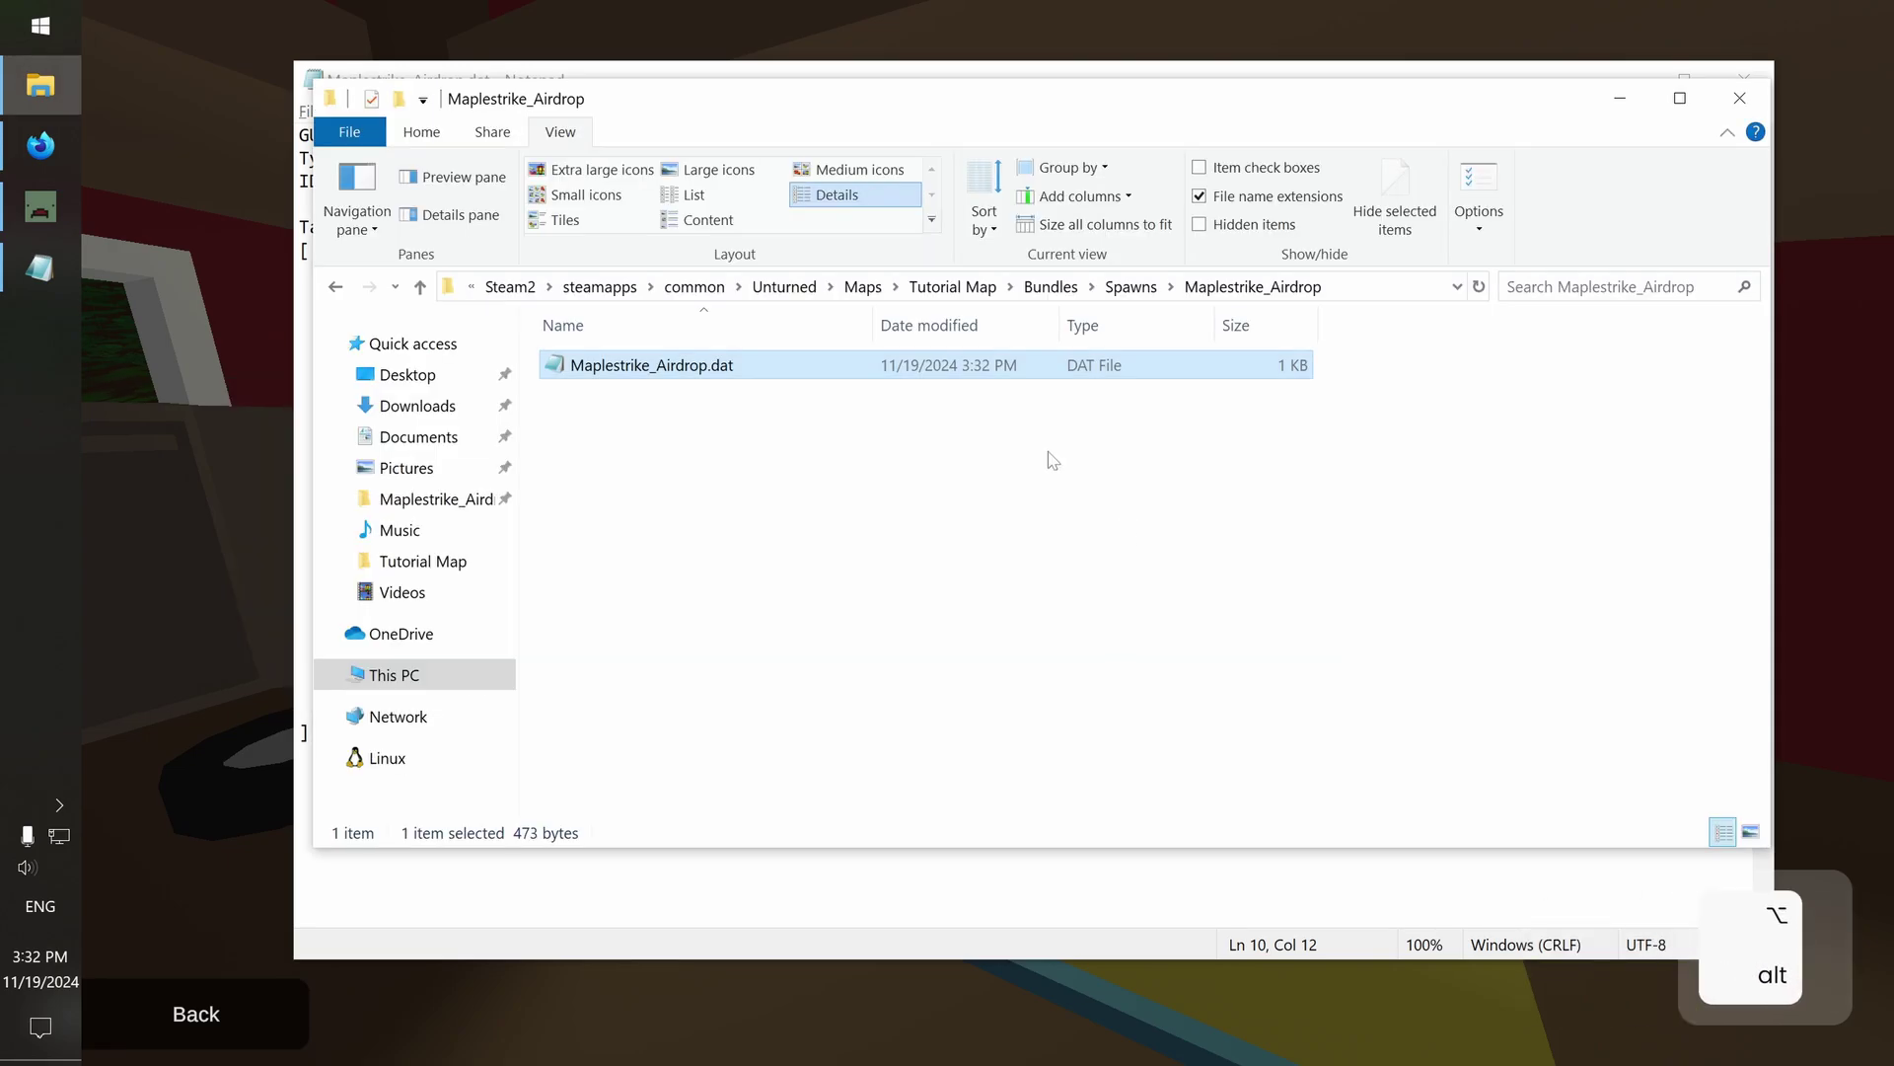
{"action": "left_click", "coordinate": [953, 286]}
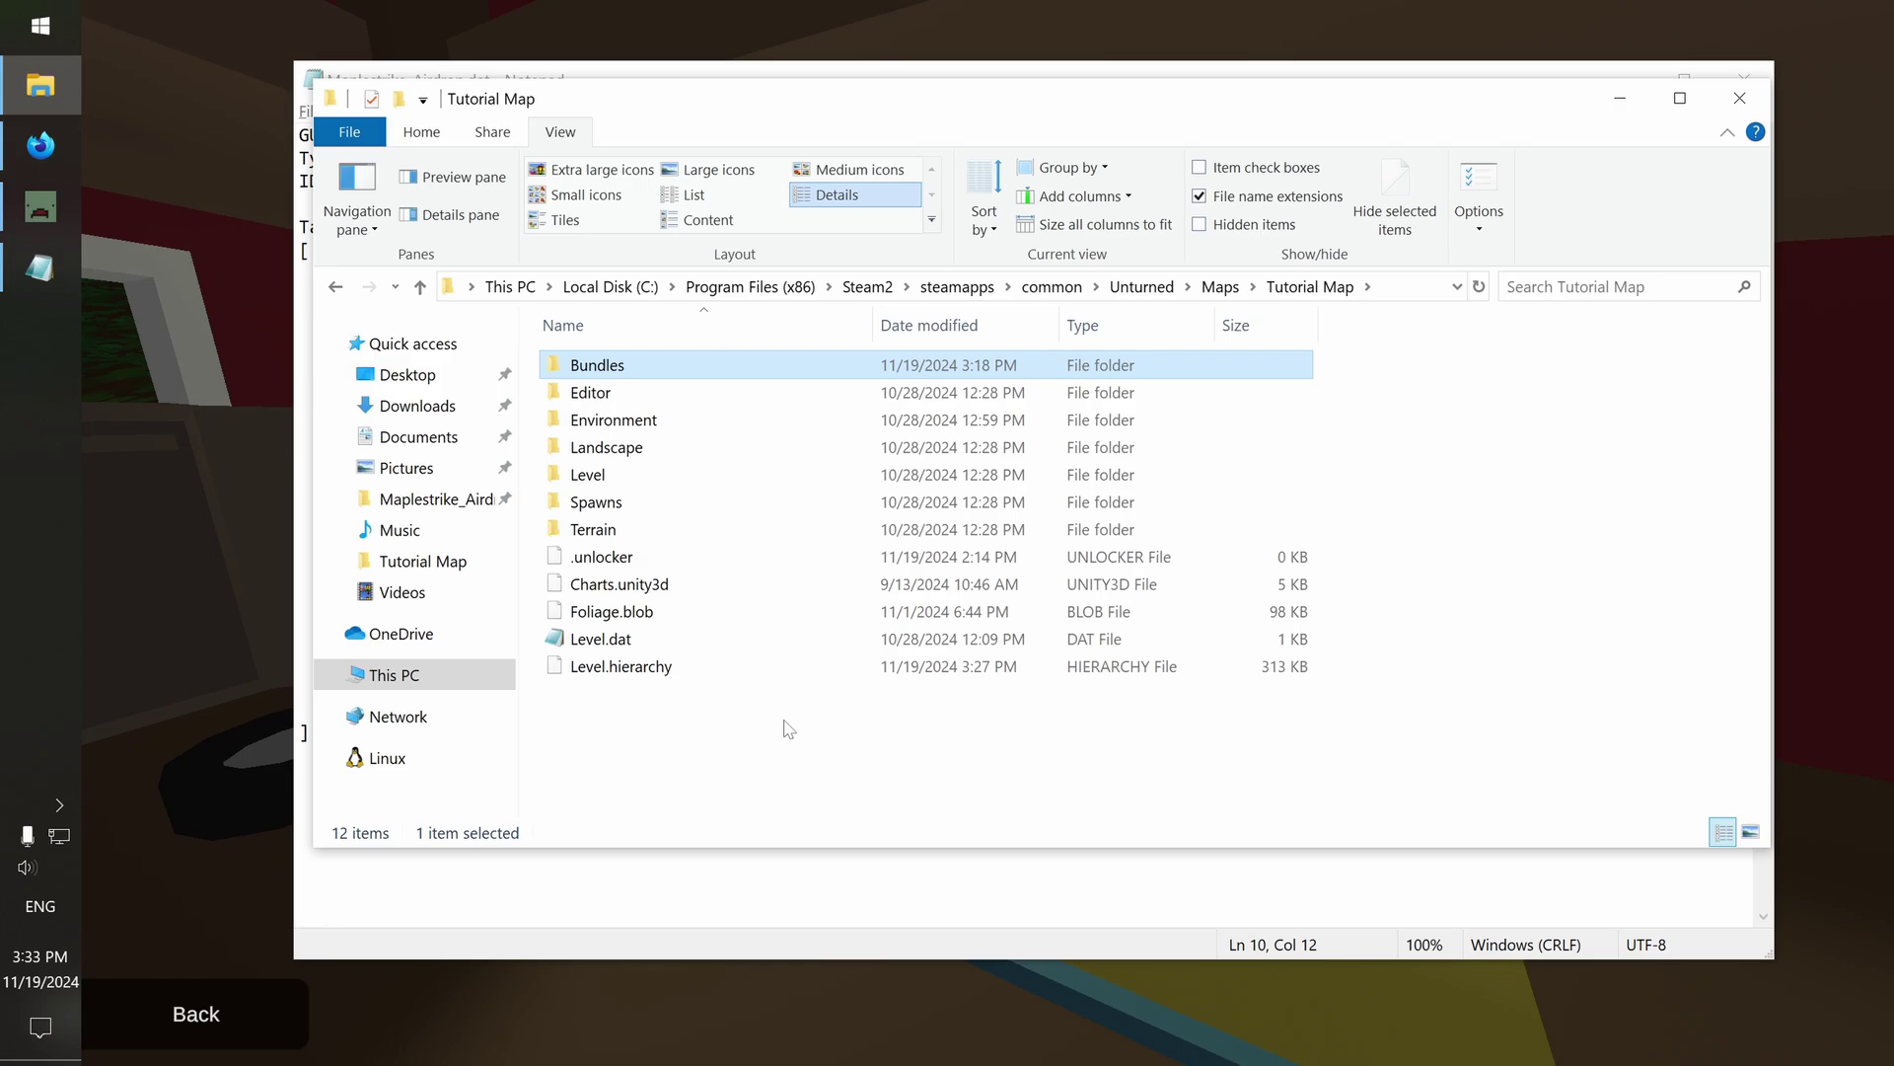
{"action": "double_click", "coordinate": [680, 373]}
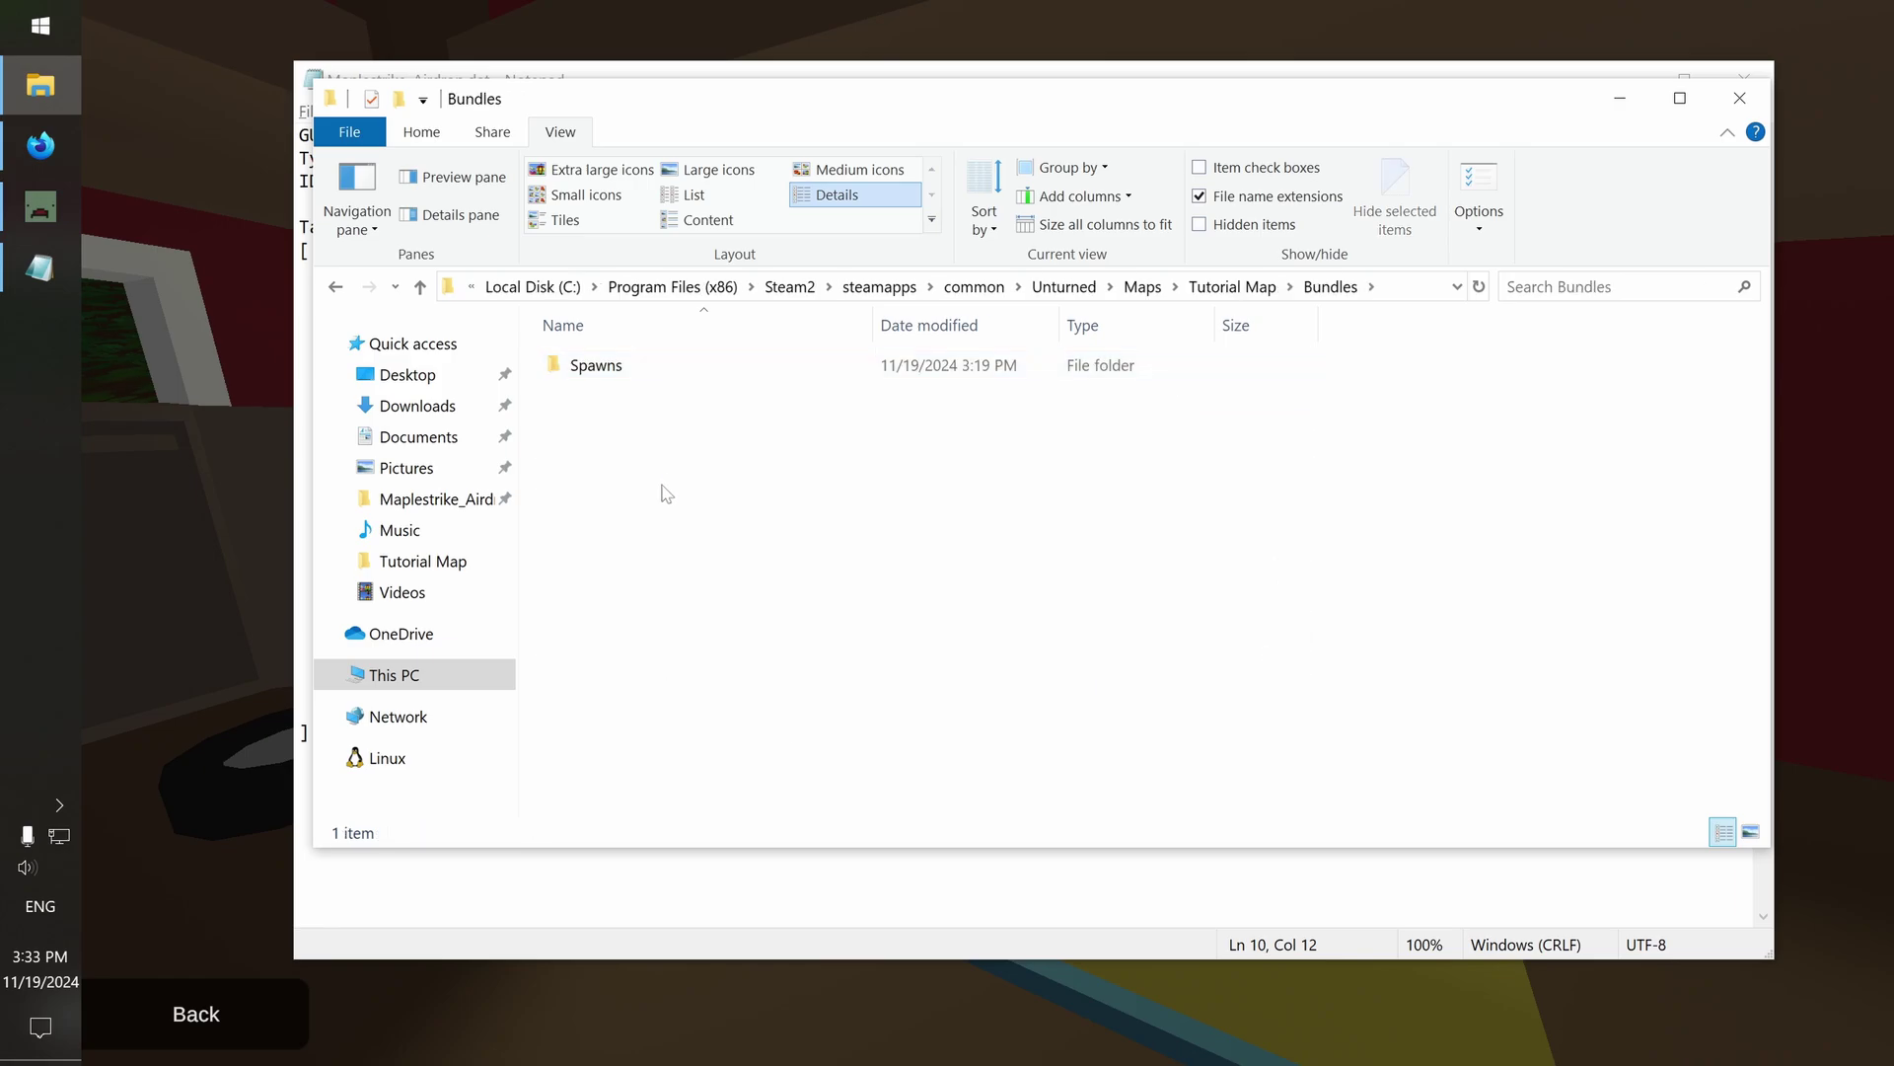